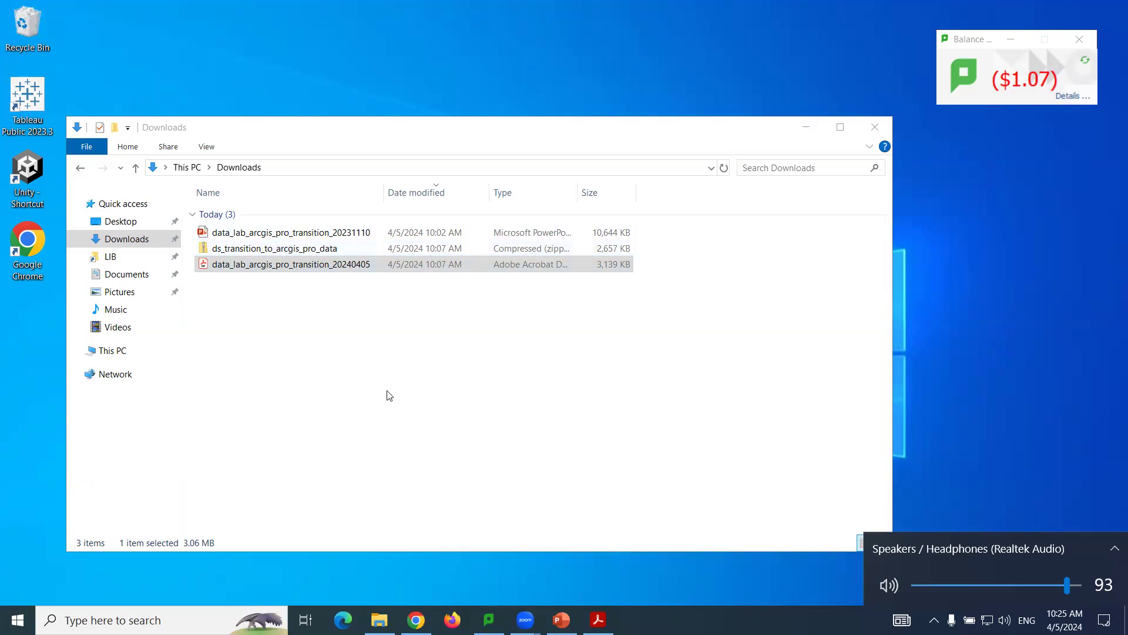
Copy the shared workshop folder's web address from the browser, then minimize the browser.
{"action": "left_click", "coordinate": [416, 620]}
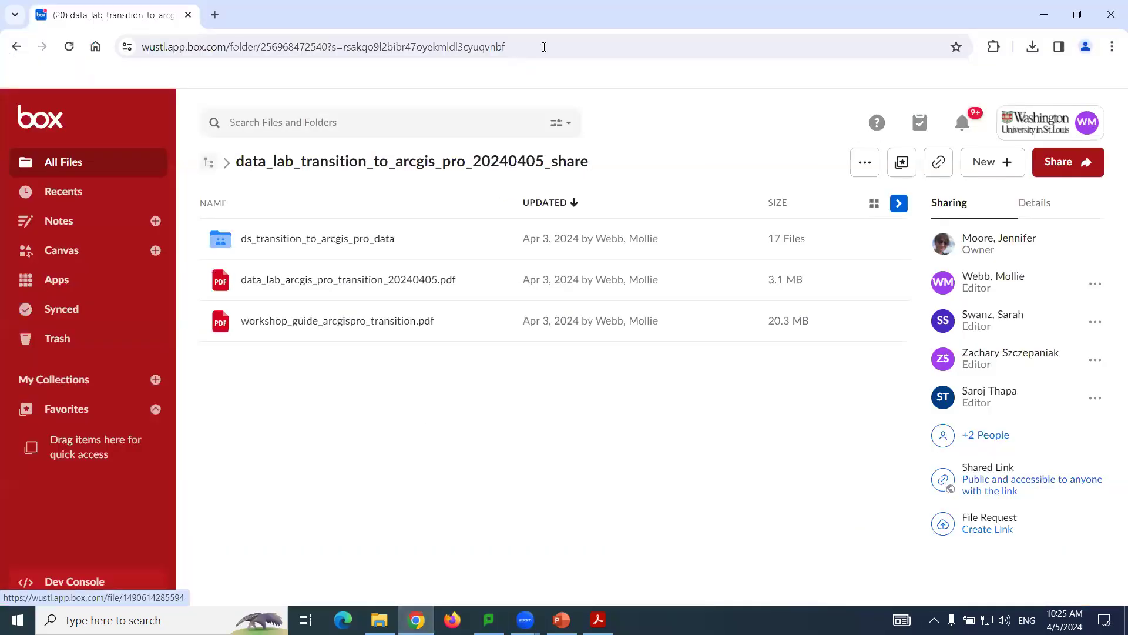
{"action": "right_click", "coordinate": [207, 51]}
{"action": "left_click", "coordinate": [258, 149]}
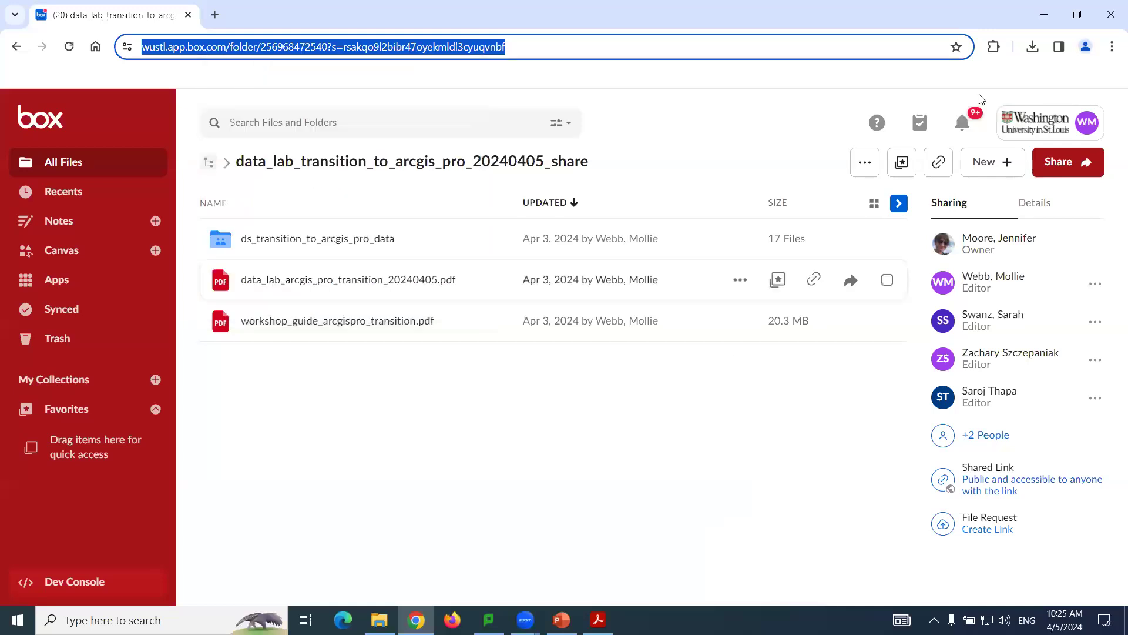
{"action": "left_click", "coordinate": [1045, 14]}
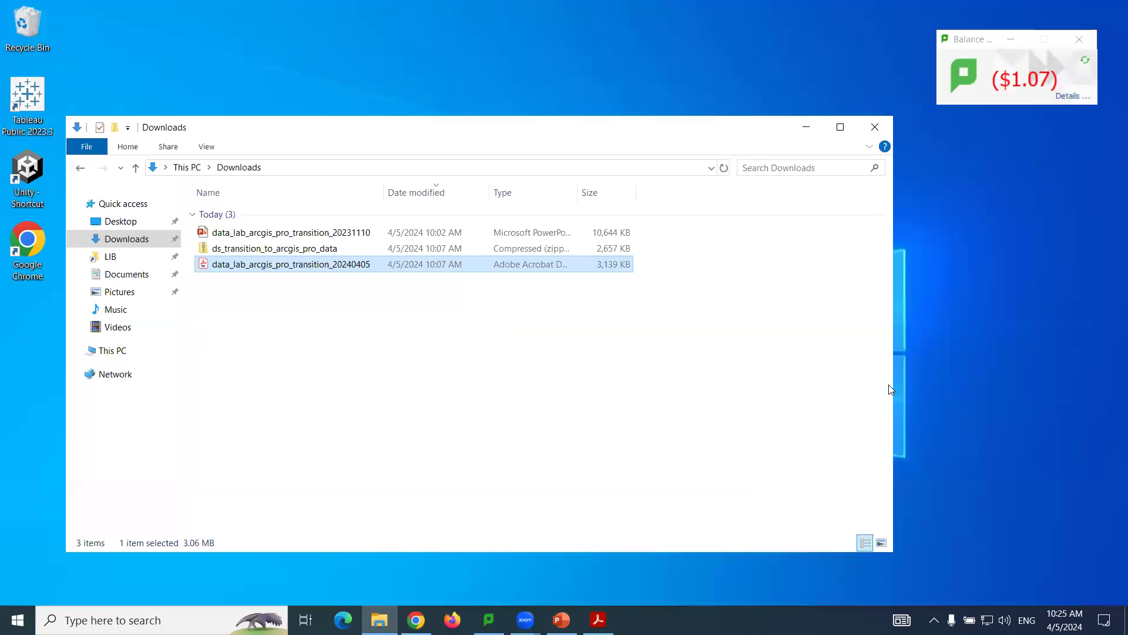
Return to the Downloads folder and select the downloaded data zip file.
{"action": "key", "text": "super"}
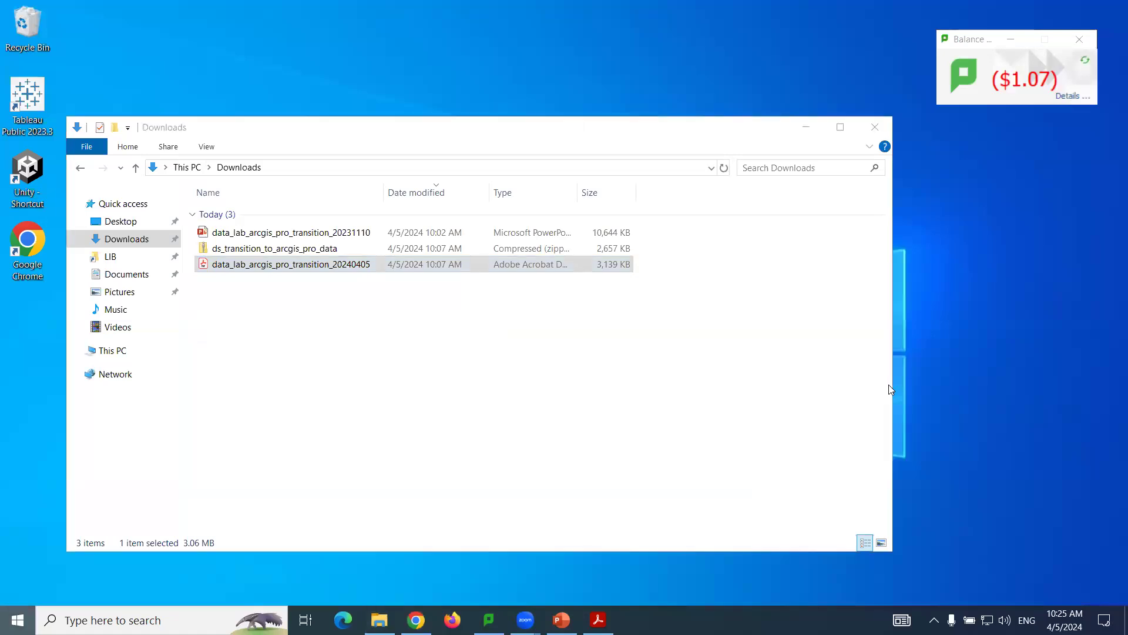
{"action": "key", "text": "super"}
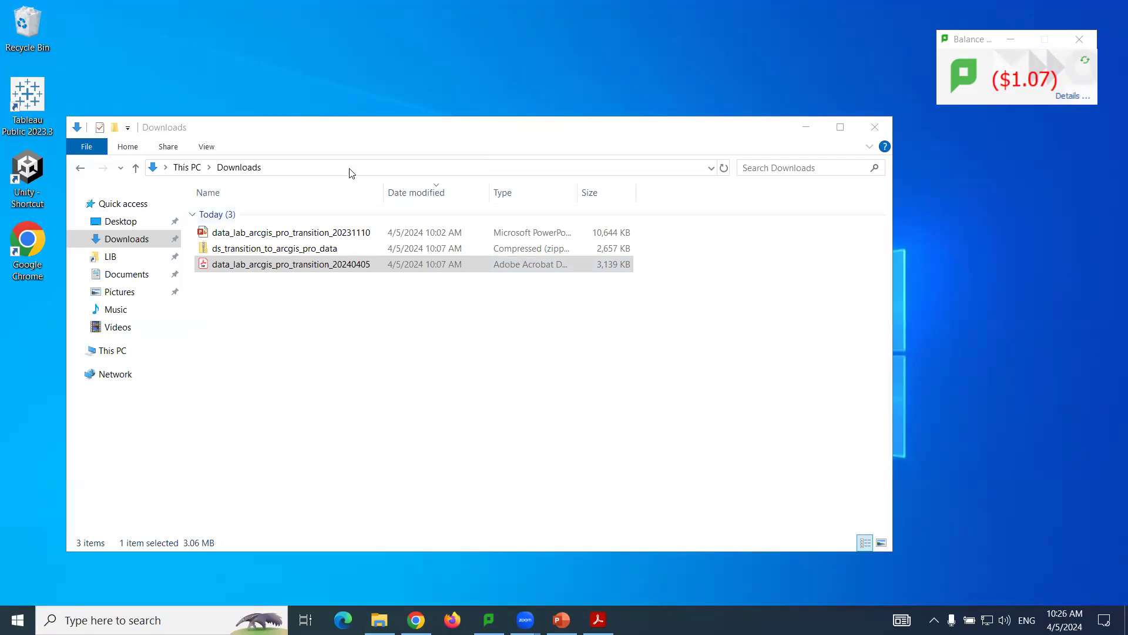
{"action": "left_click", "coordinate": [369, 140]}
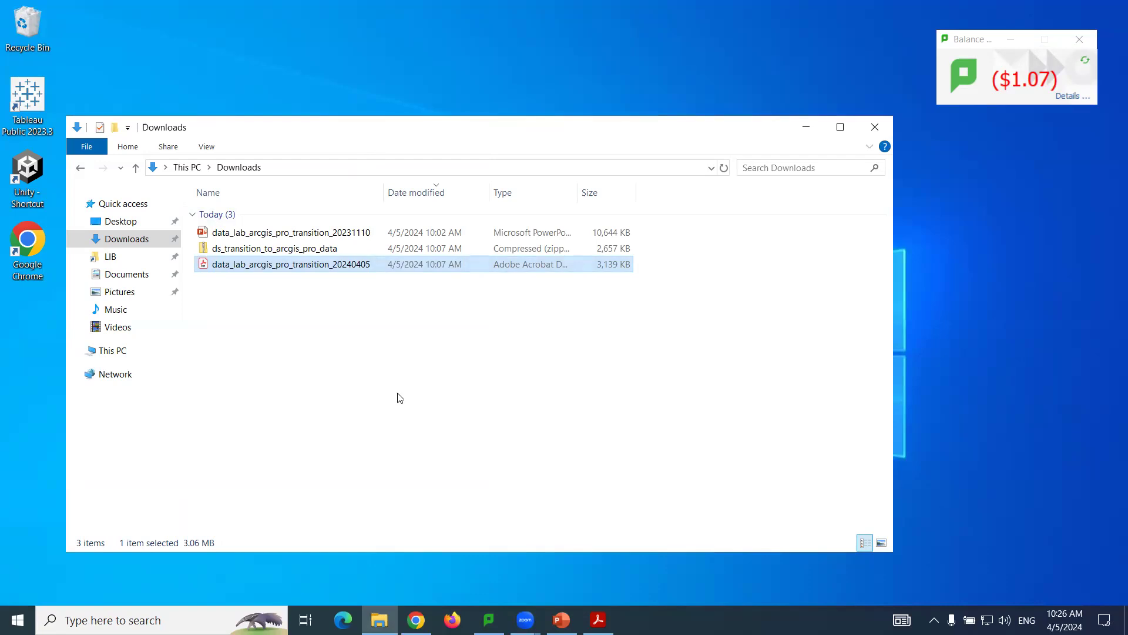
{"action": "left_click", "coordinate": [593, 155]}
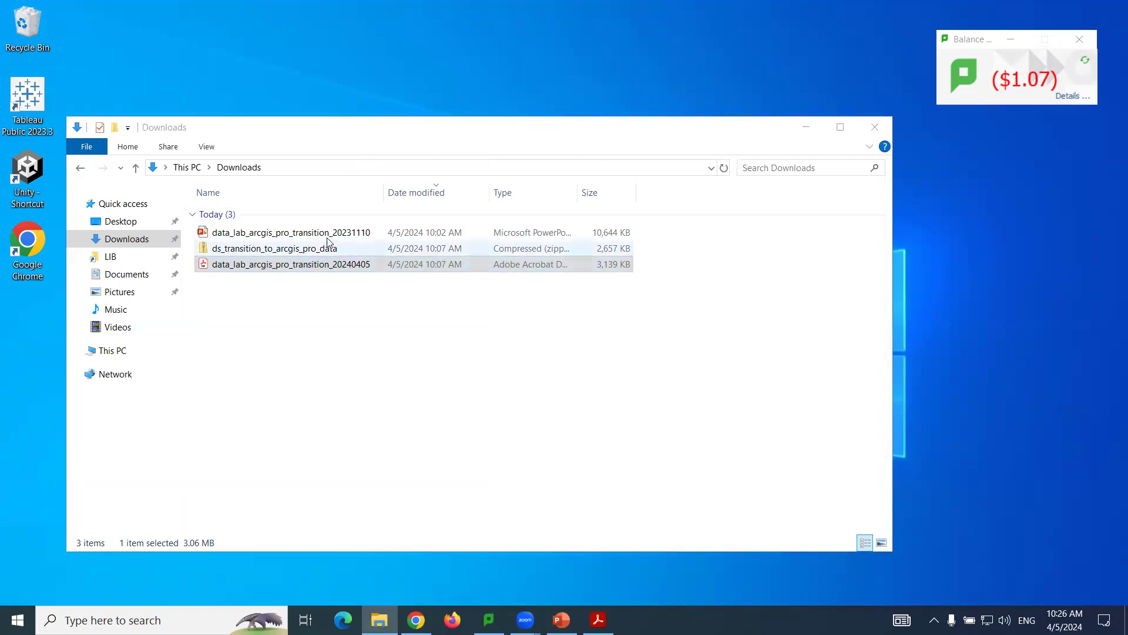
{"action": "left_click", "coordinate": [307, 248]}
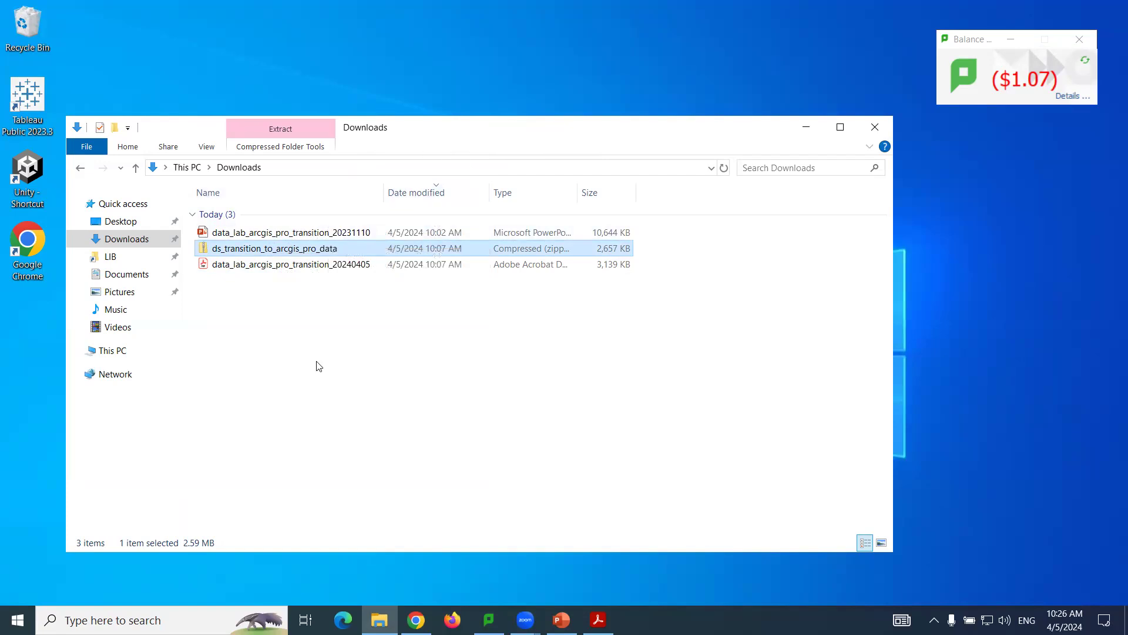
Extract all files from the ds_transition_to_arcgis_pro_data zip to the Desktop.
{"action": "right_click", "coordinate": [309, 254]}
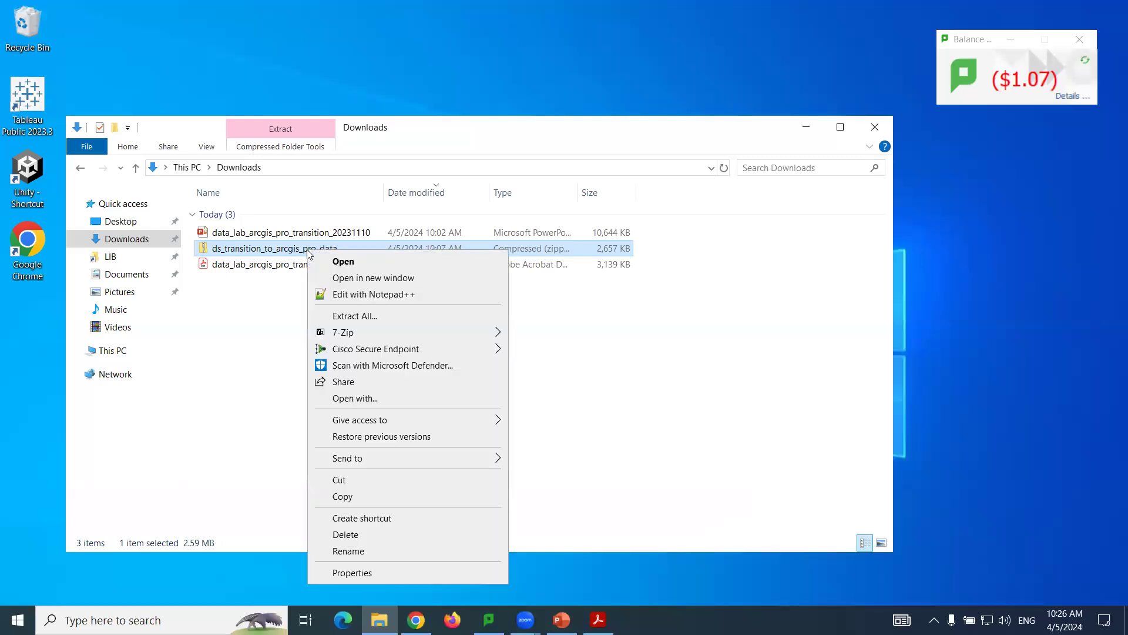
{"action": "left_click", "coordinate": [346, 316]}
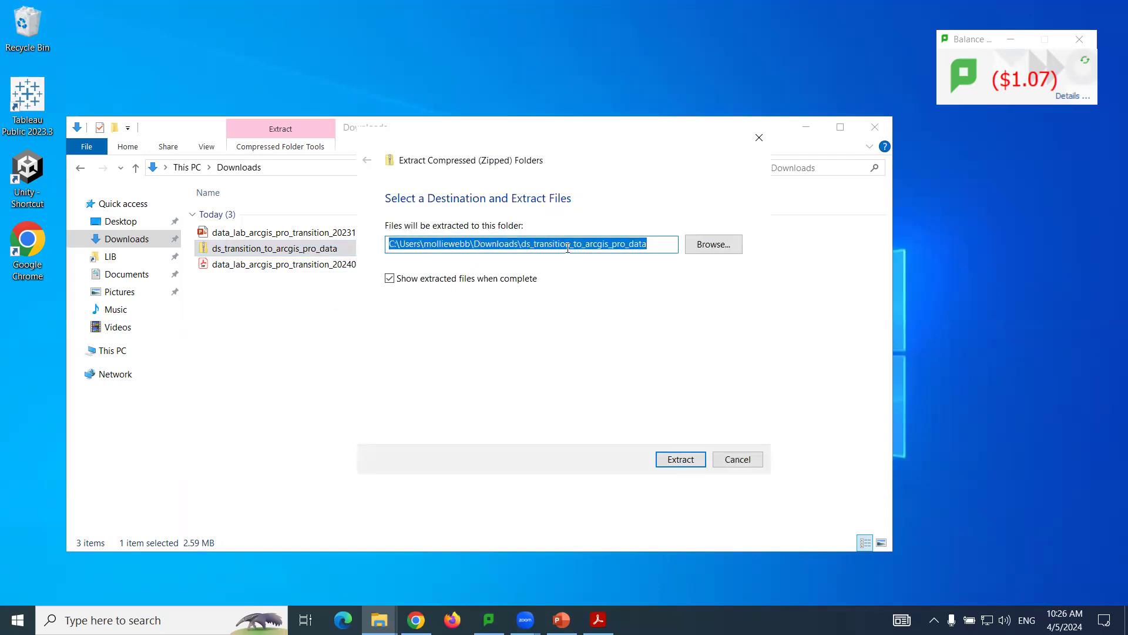
{"action": "left_click", "coordinate": [711, 244]}
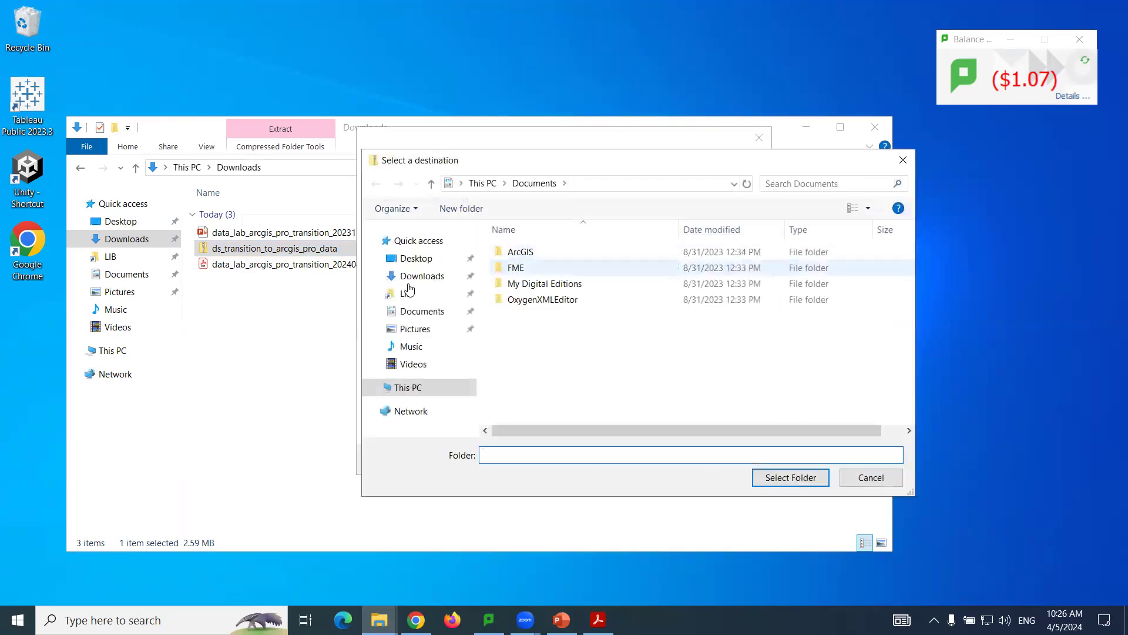
{"action": "left_click", "coordinate": [417, 258]}
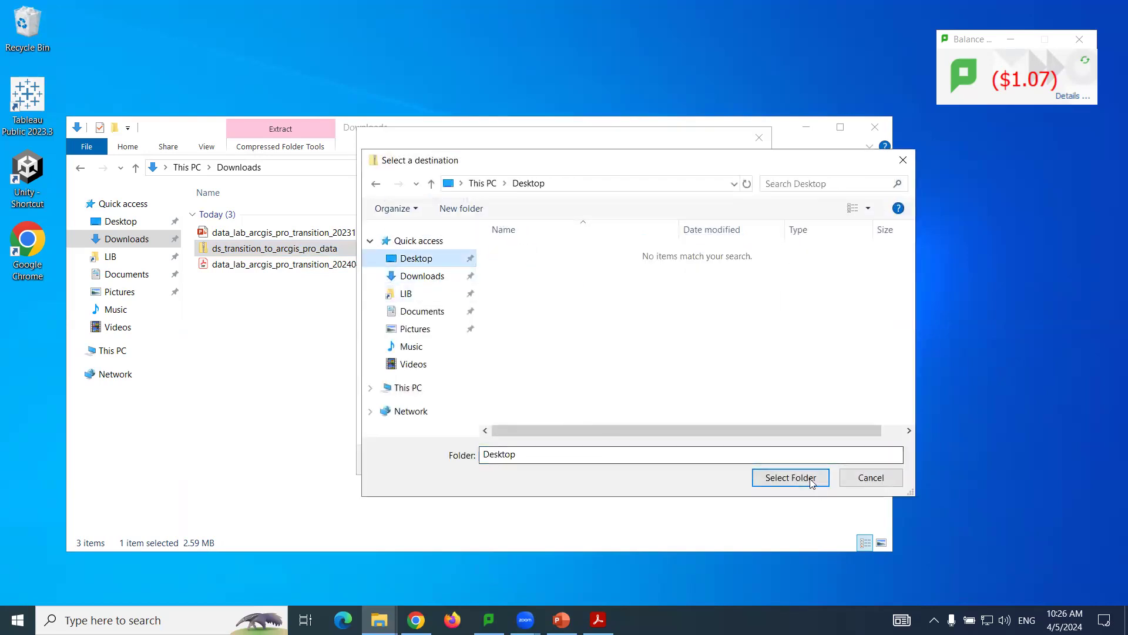
{"action": "left_click", "coordinate": [791, 477]}
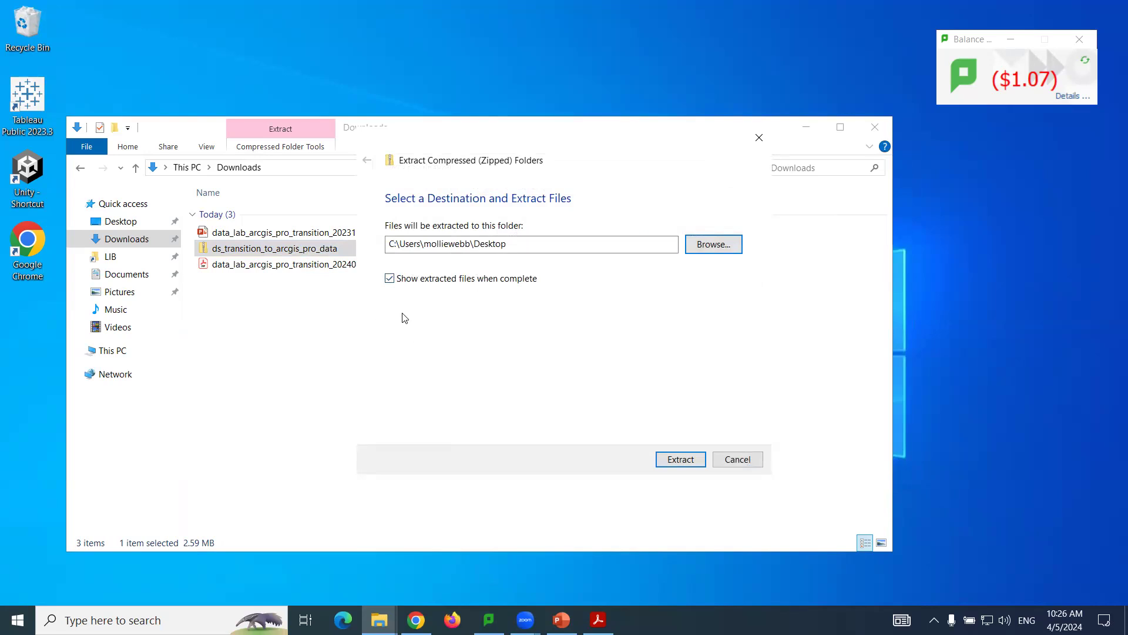
{"action": "left_click", "coordinate": [675, 462]}
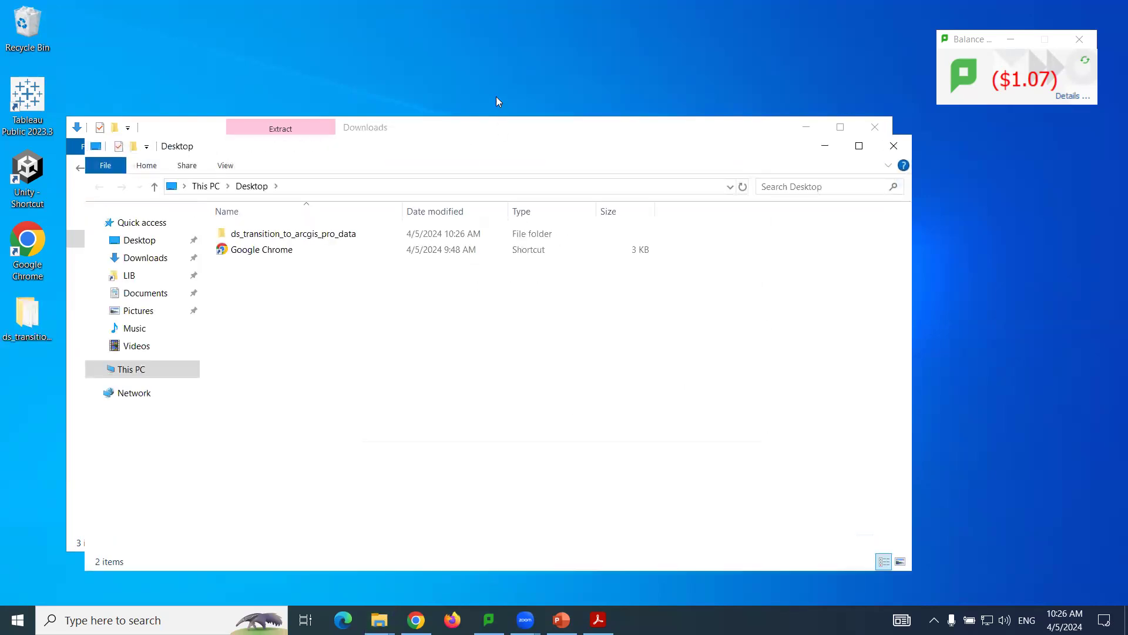
Close Downloads, open ds_transition_to_arcgis_pro_data, and widen the Type column to show full type names.
{"action": "left_click_drag", "start_coordinate": [492, 128], "coordinate": [486, 89]}
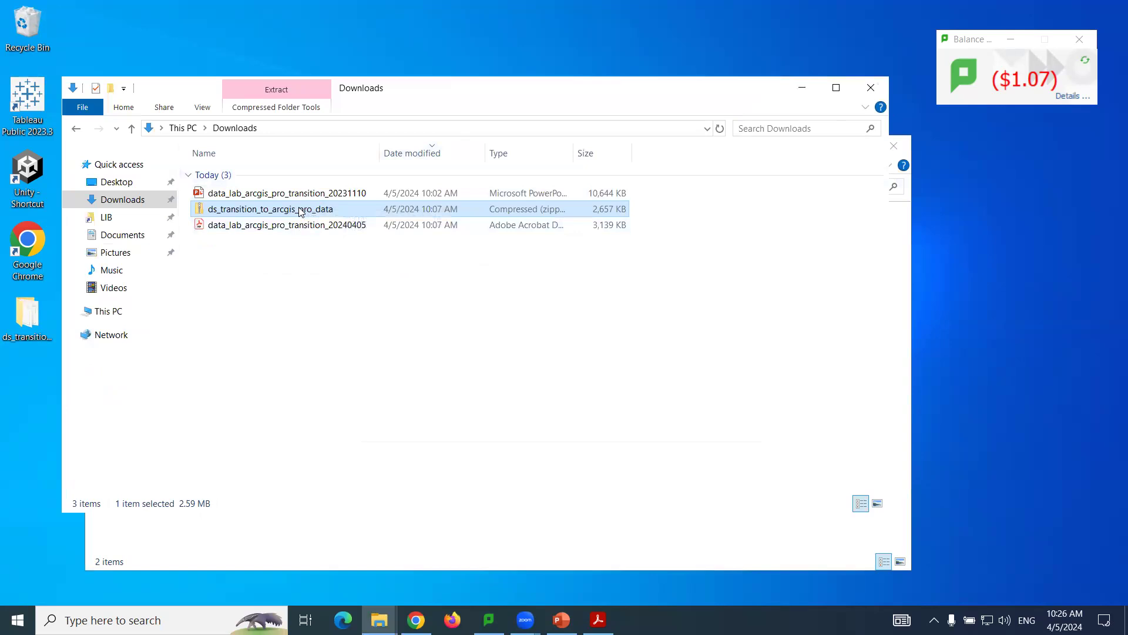
{"action": "left_click", "coordinate": [871, 87]}
{"action": "double_click", "coordinate": [320, 235]}
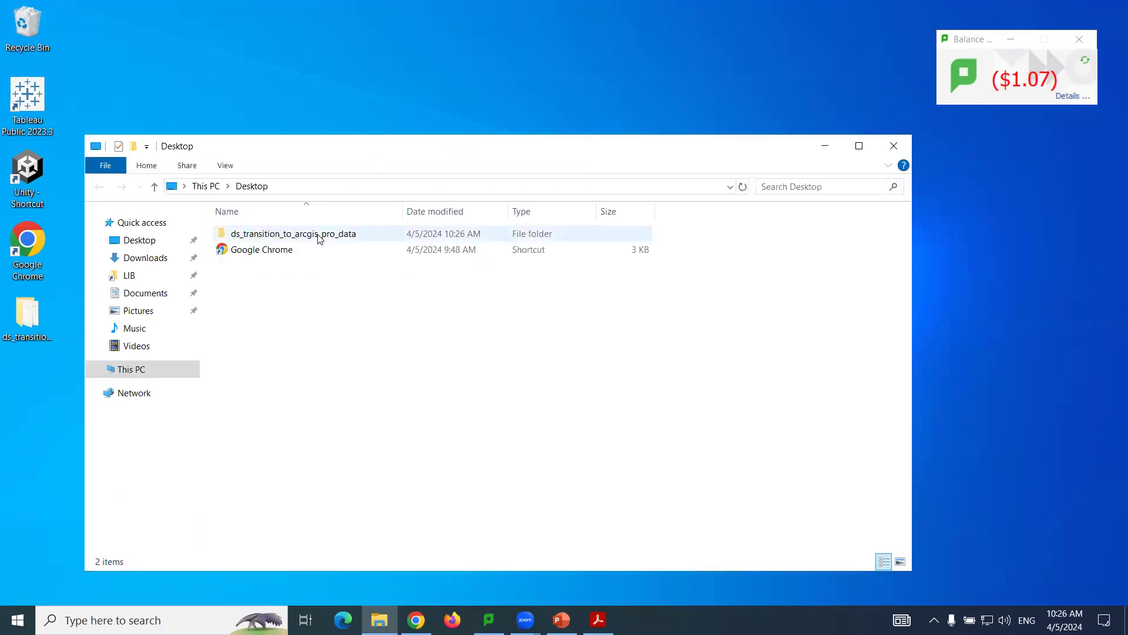
{"action": "left_click_drag", "start_coordinate": [438, 149], "coordinate": [428, 87]}
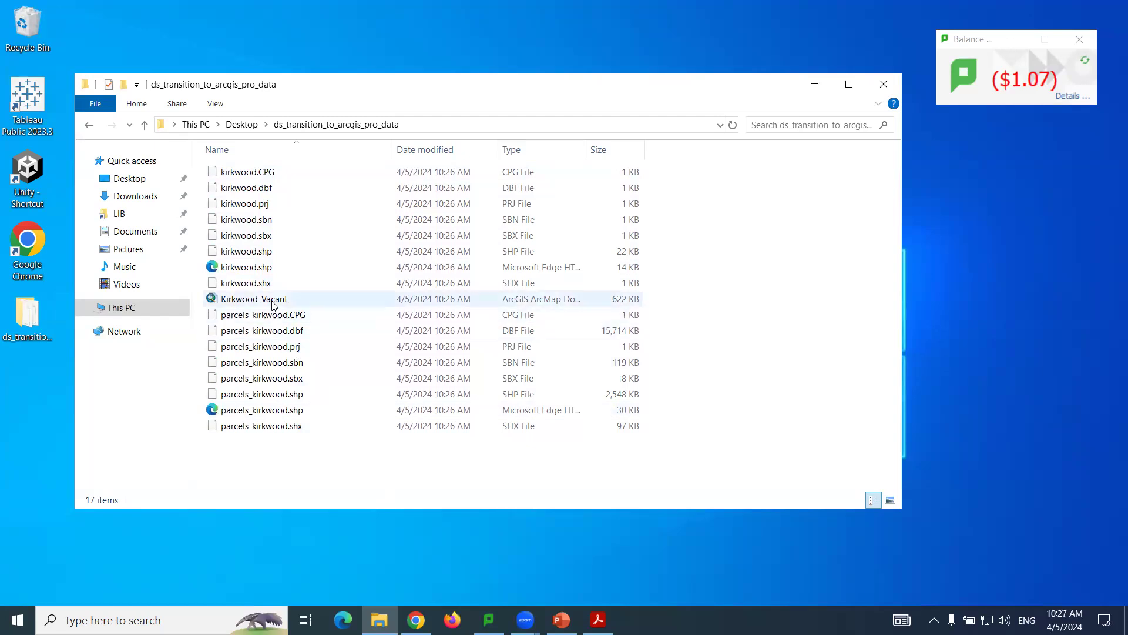
{"action": "left_click_drag", "start_coordinate": [590, 150], "coordinate": [708, 149]}
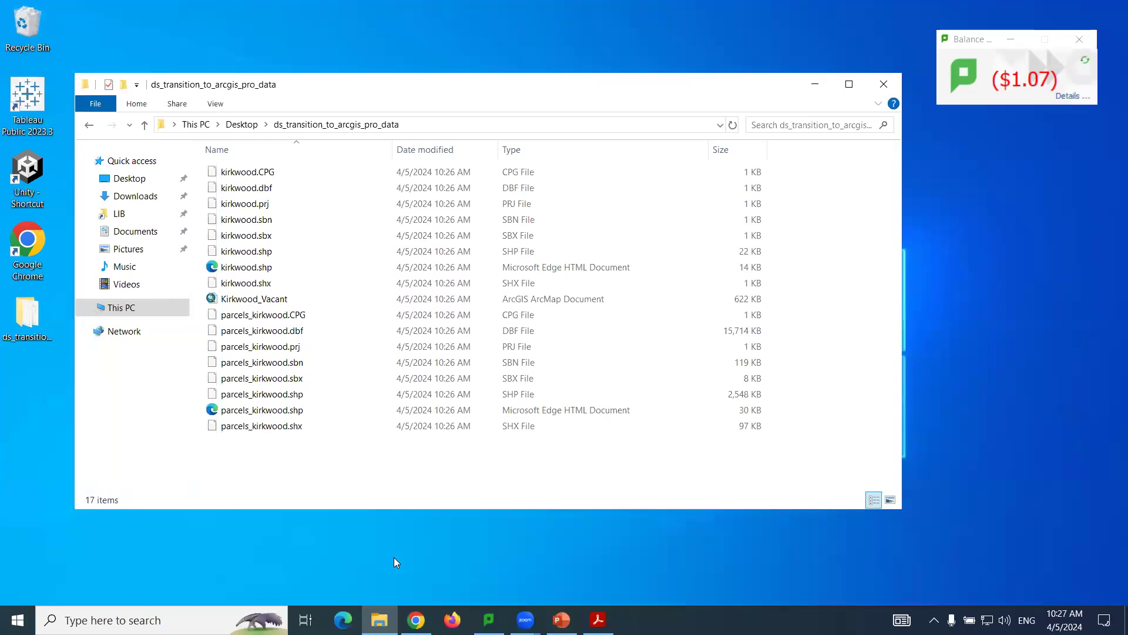
Search Windows for 'arc', launch ArcGIS Pro, and minimize File Explorer.
{"action": "left_click", "coordinate": [118, 620]}
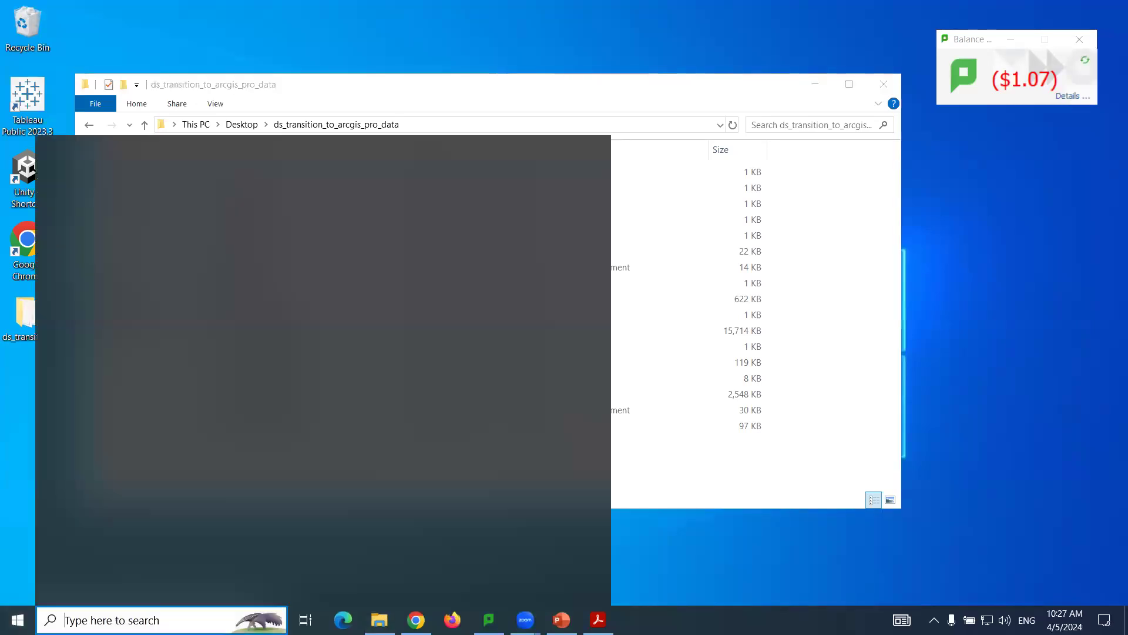
{"action": "type", "text": "arc"}
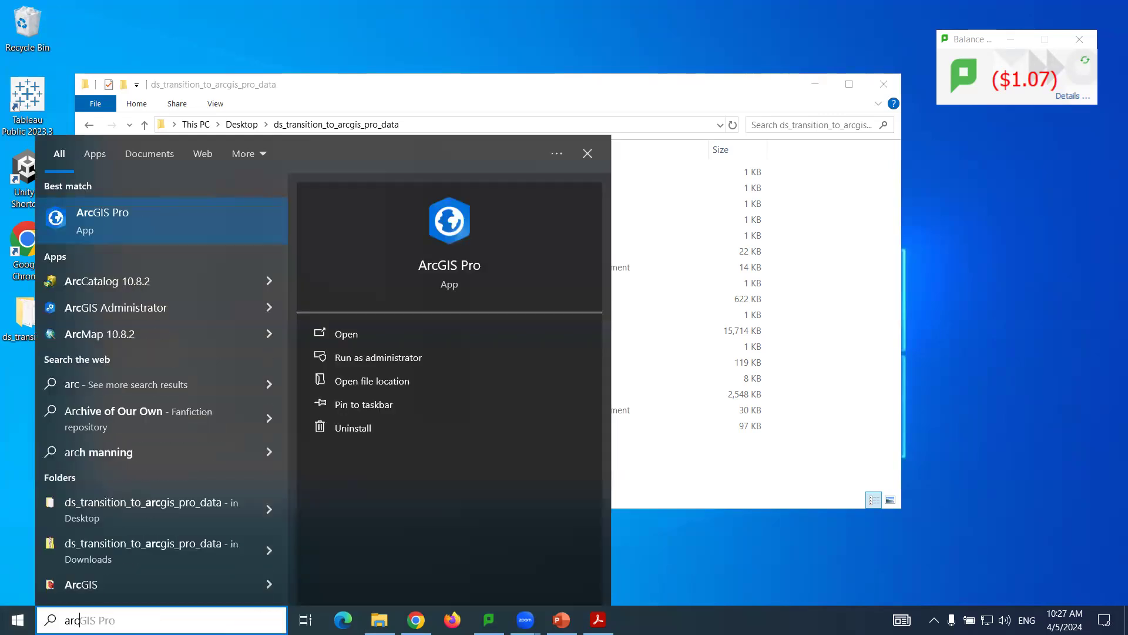
{"action": "left_click", "coordinate": [119, 212]}
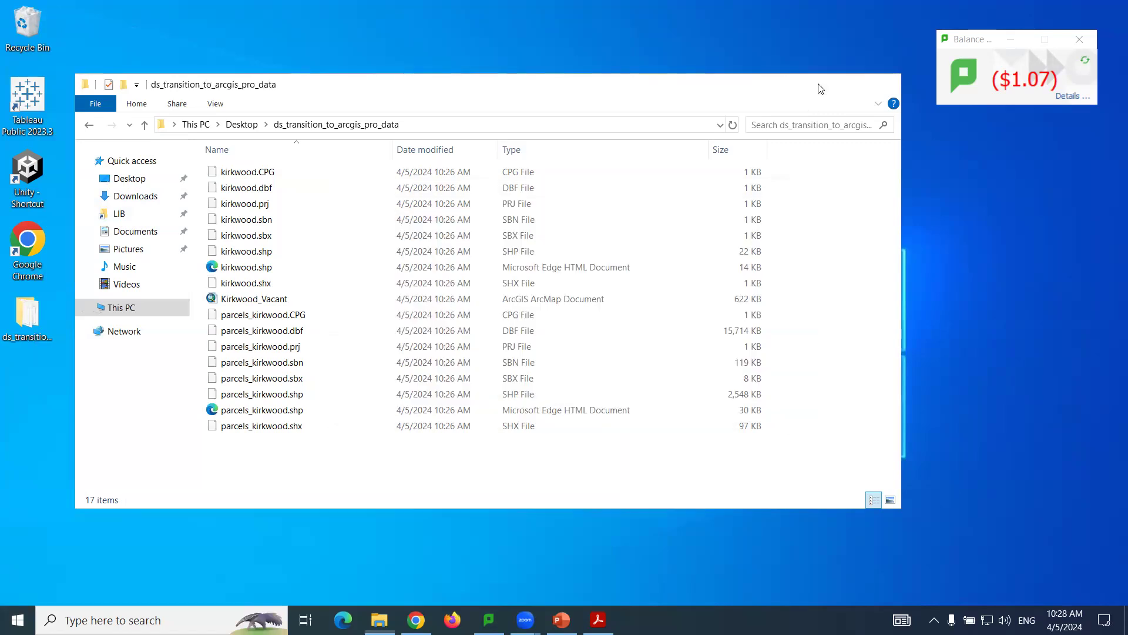
{"action": "left_click", "coordinate": [822, 87]}
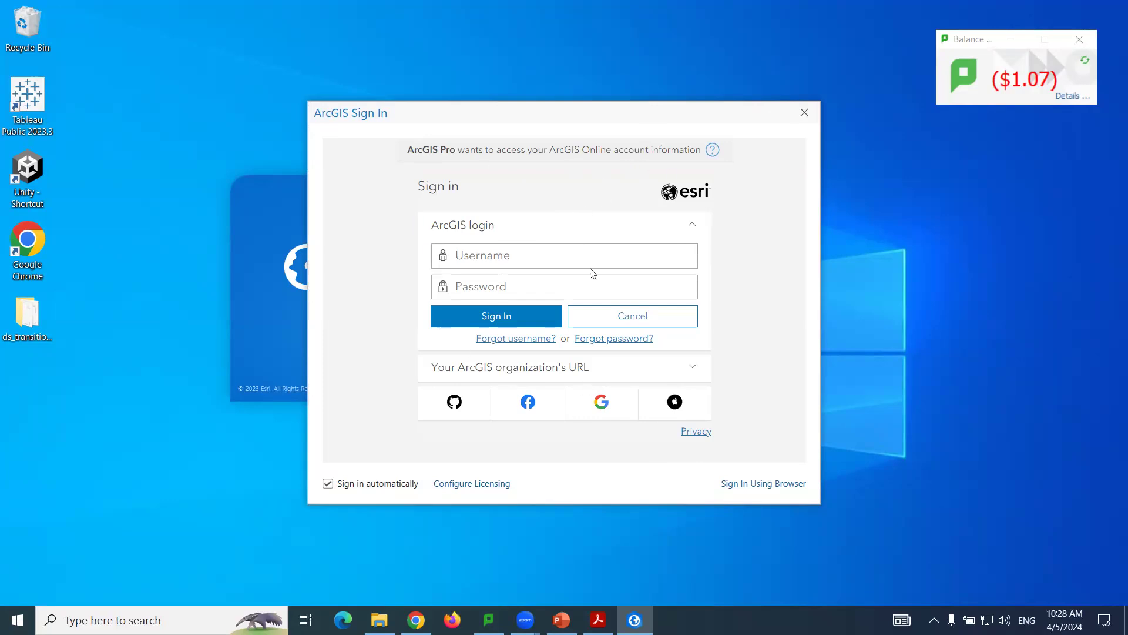
Sign in via organization URL, entering 'wu' as the organization name and continuing.
{"action": "left_click", "coordinate": [535, 368]}
{"action": "left_click", "coordinate": [530, 299]}
{"action": "type", "text": "wustl"}
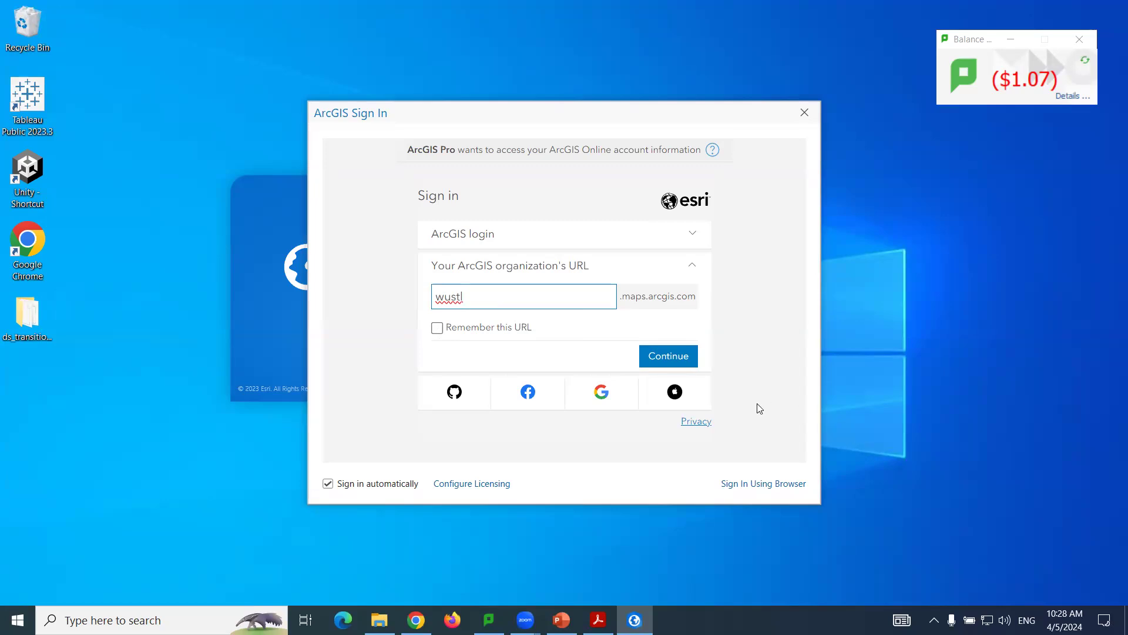
{"action": "left_click", "coordinate": [669, 357]}
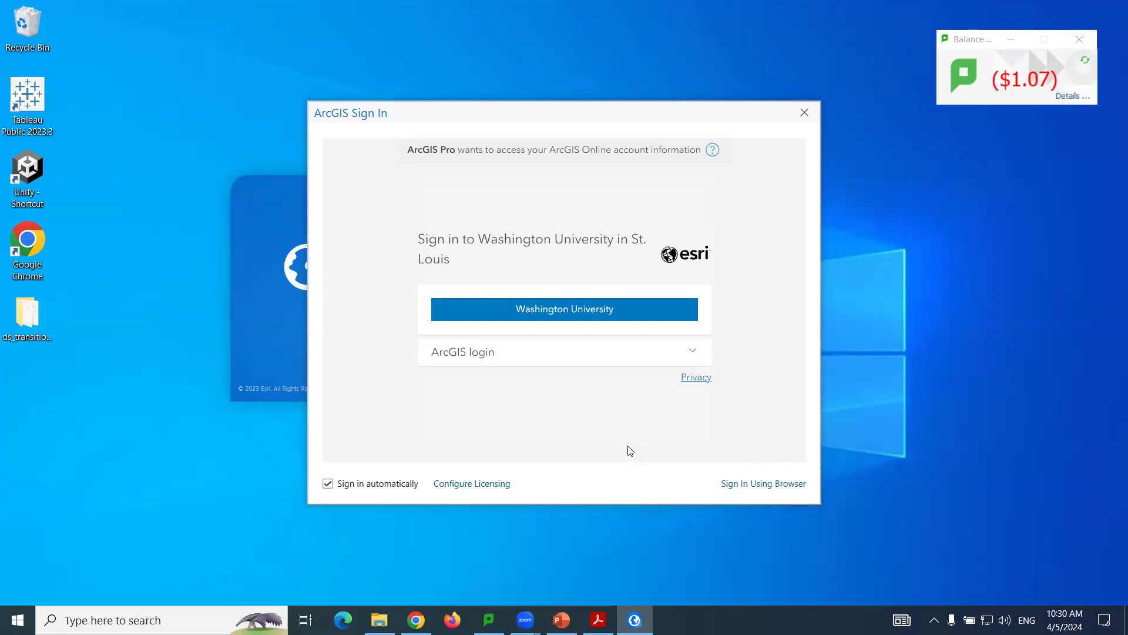
Log in on the Washington University page with the WUSTL Key username and password.
{"action": "left_click", "coordinate": [555, 309]}
{"action": "left_click", "coordinate": [584, 311]}
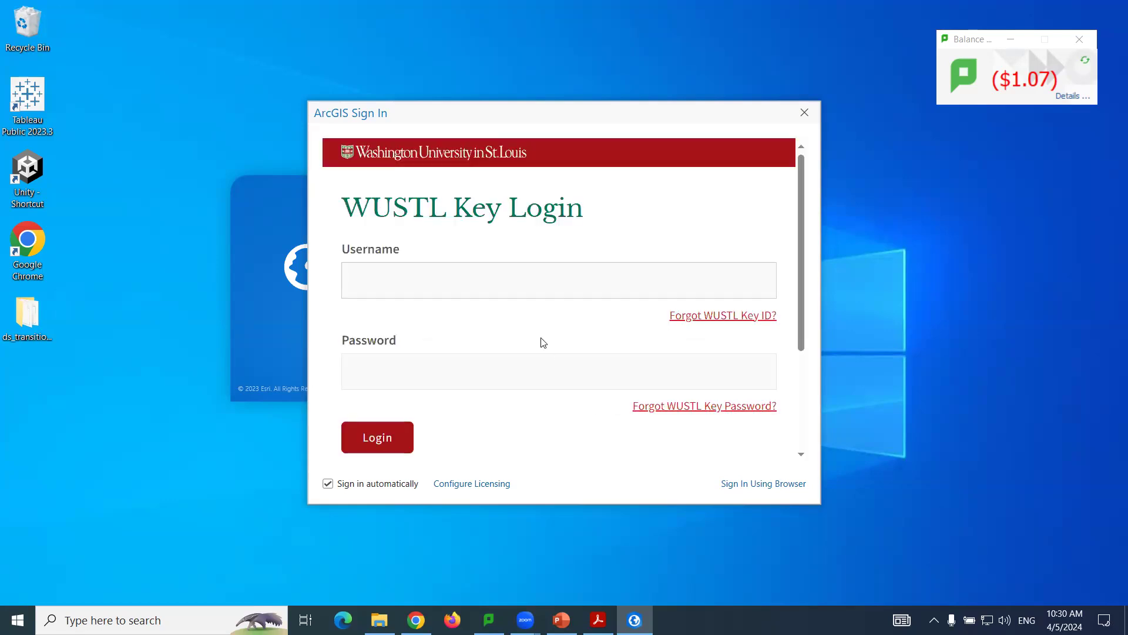
{"action": "type", "text": "molliewebb"}
{"action": "key", "text": "Tab"}
{"action": "type", "text": "••••••••••"}
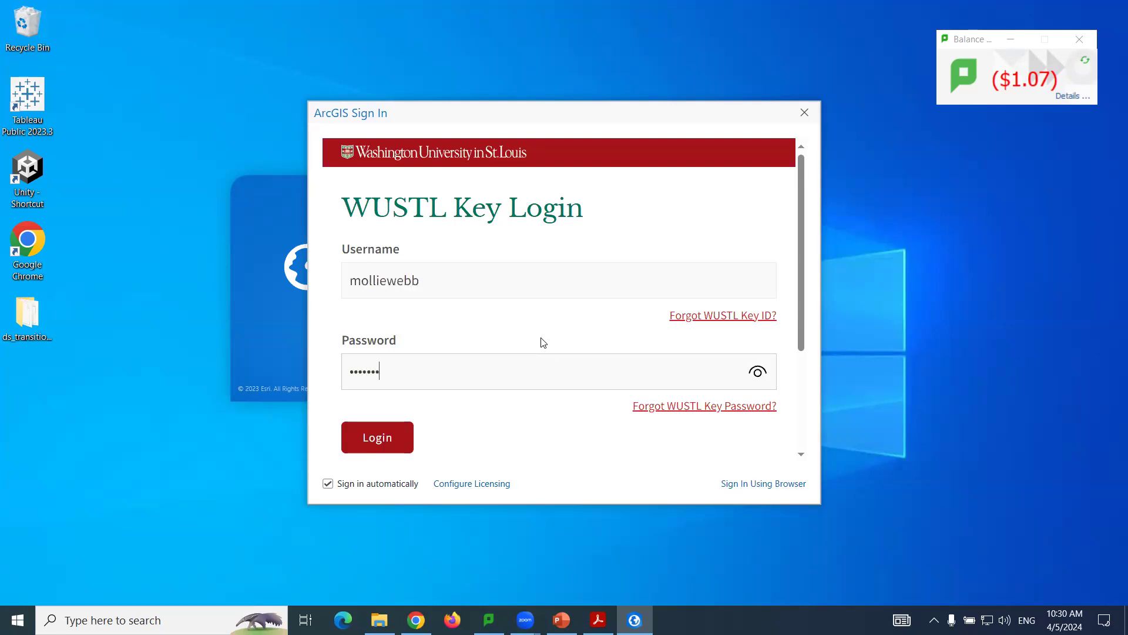
{"action": "key", "text": "Return"}
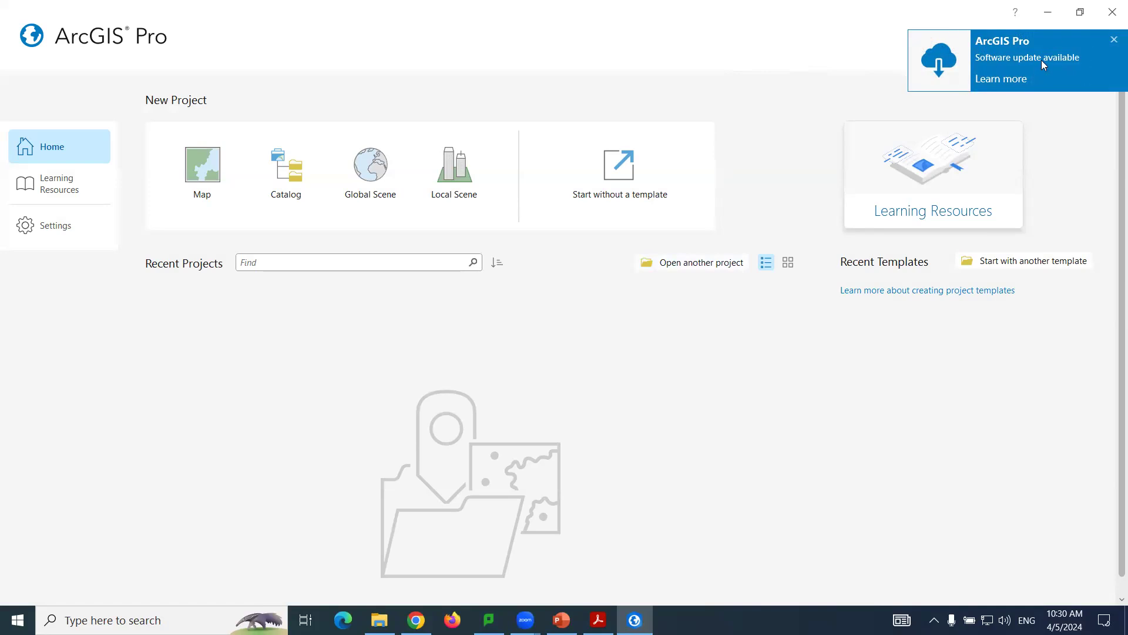
Dismiss the 'Software update available' notification.
{"action": "left_click", "coordinate": [1114, 39]}
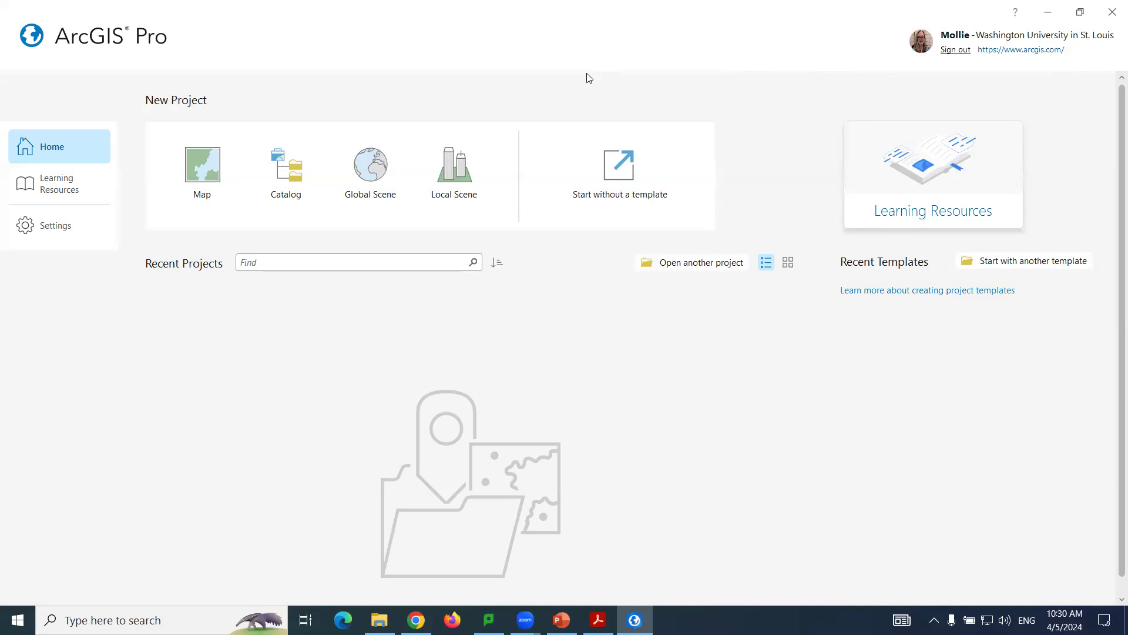
{"action": "left_click", "coordinate": [53, 227]}
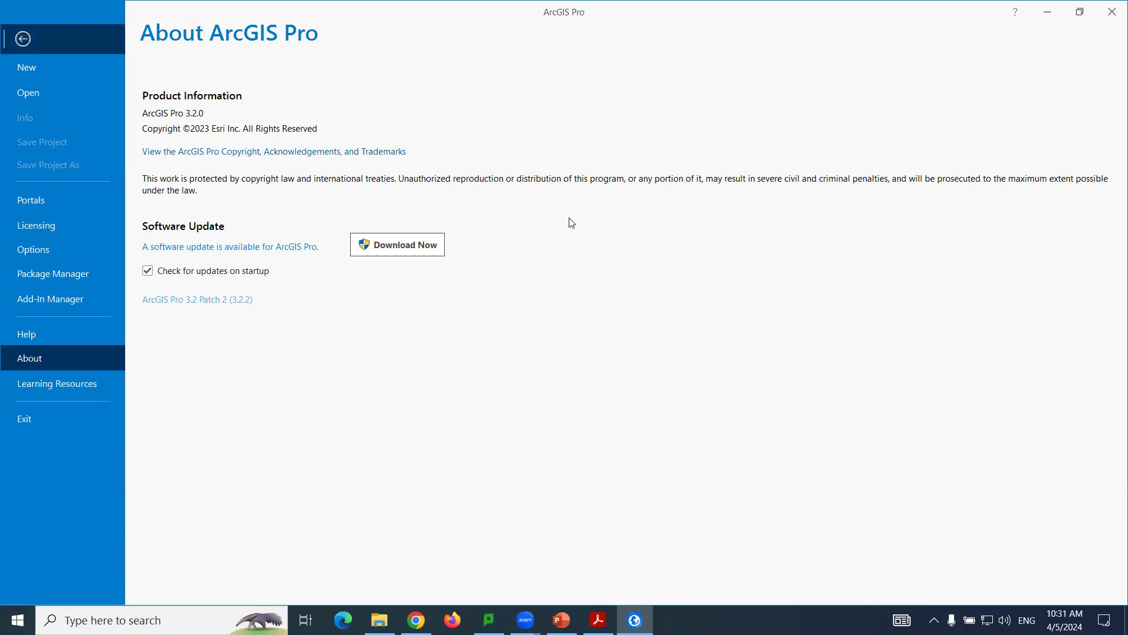
{"action": "left_click", "coordinate": [1, 51]}
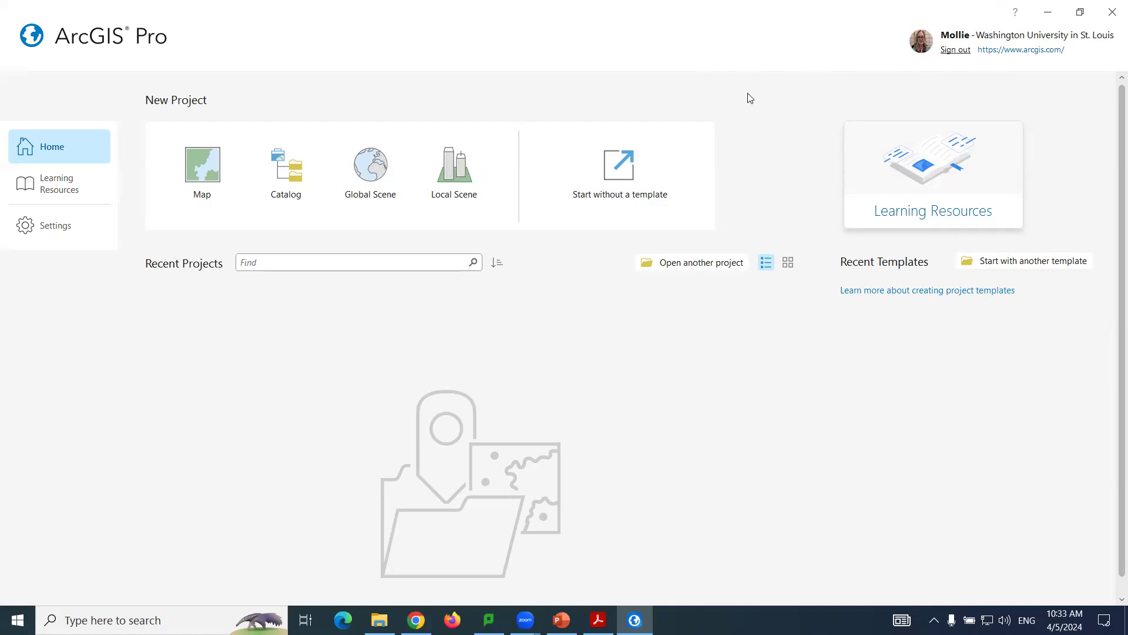
Start a new Map project and set its location to the Desktop.
{"action": "left_click", "coordinate": [205, 174]}
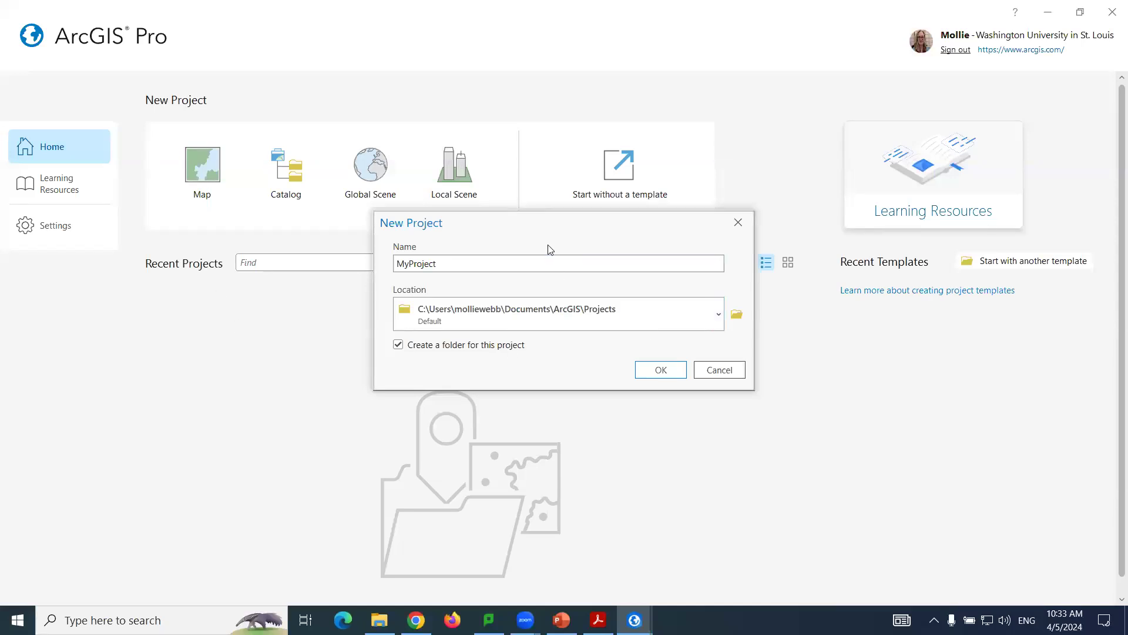
{"action": "double_click", "coordinate": [491, 259]}
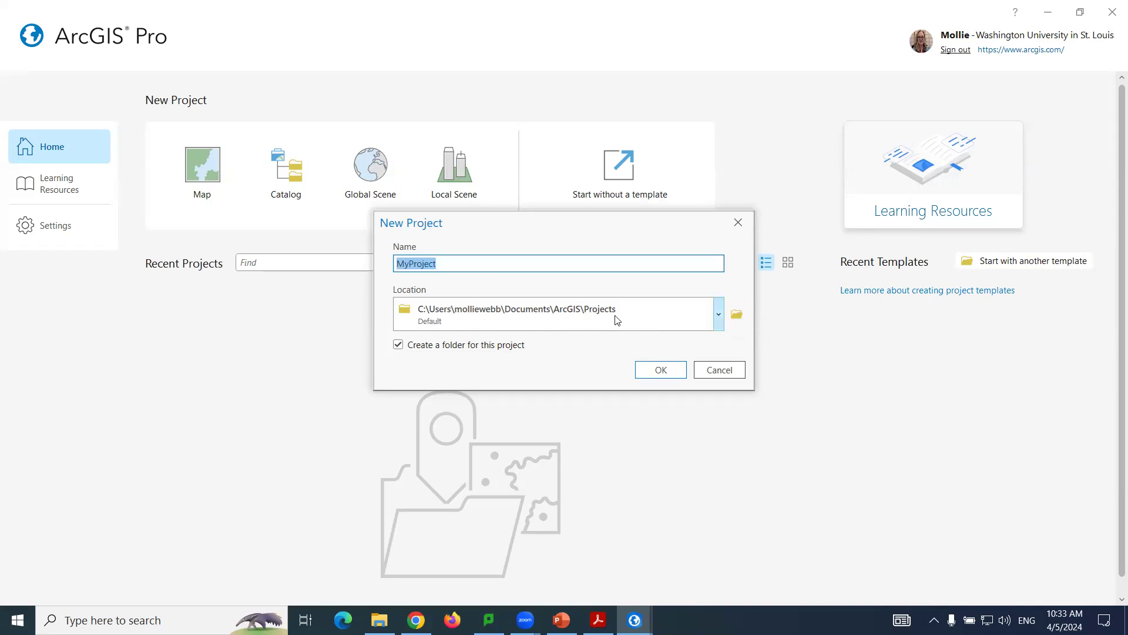
{"action": "left_click", "coordinate": [738, 315]}
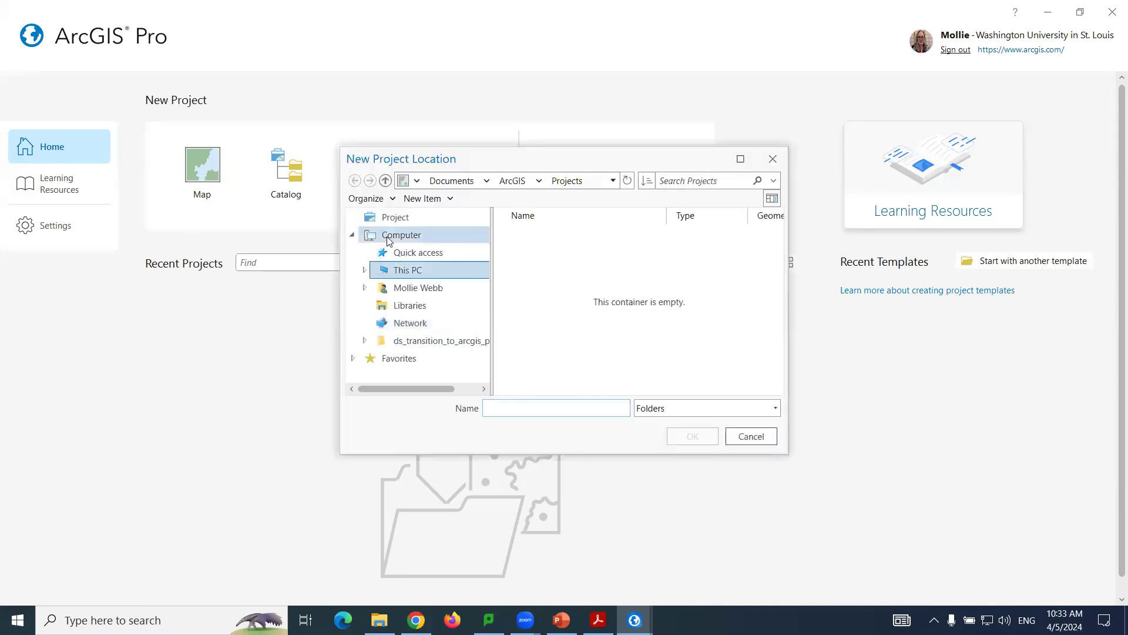
{"action": "left_click", "coordinate": [423, 293]}
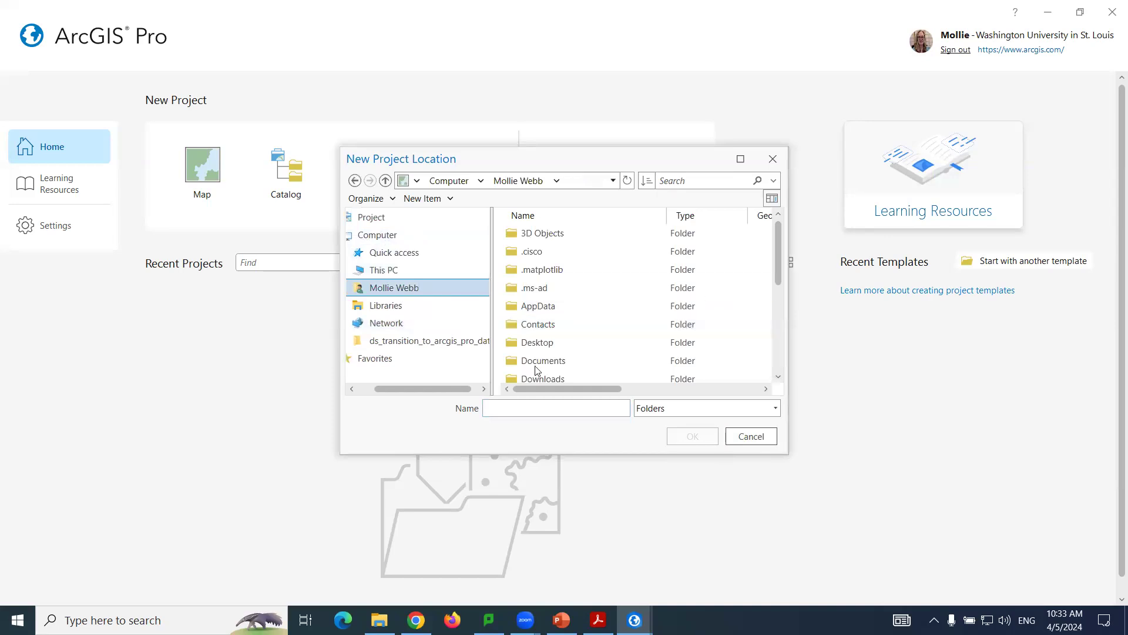
{"action": "left_click", "coordinate": [552, 346]}
{"action": "left_click", "coordinate": [694, 442]}
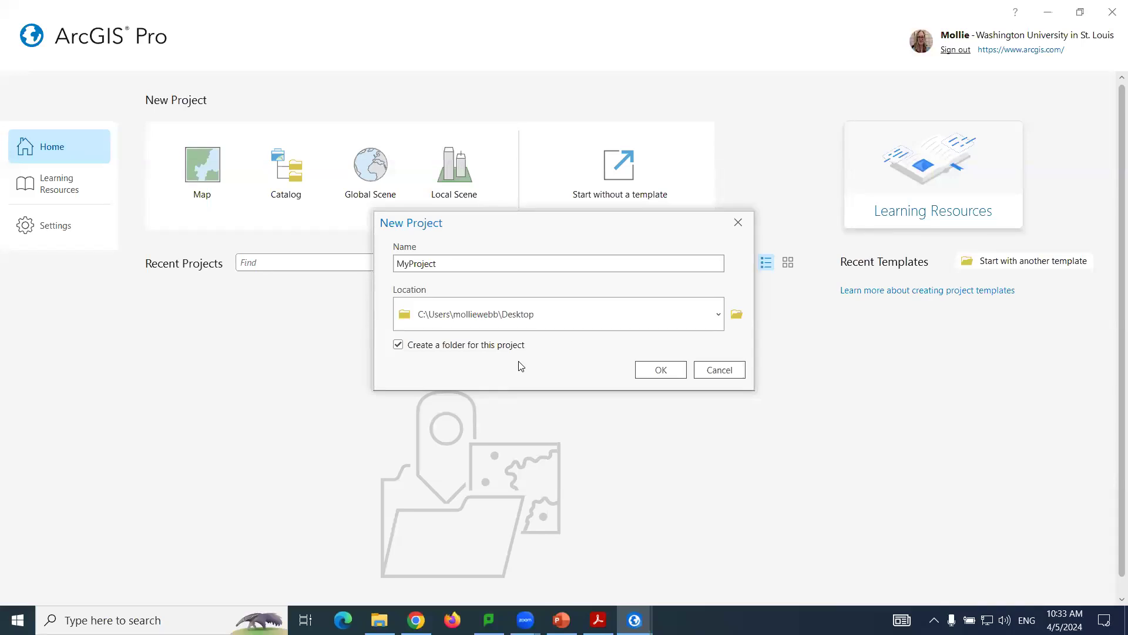
Name the project arcgis_pro_workshop, keep 'Create a folder' checked, and create it.
{"action": "left_click_drag", "start_coordinate": [489, 266], "coordinate": [169, 255]}
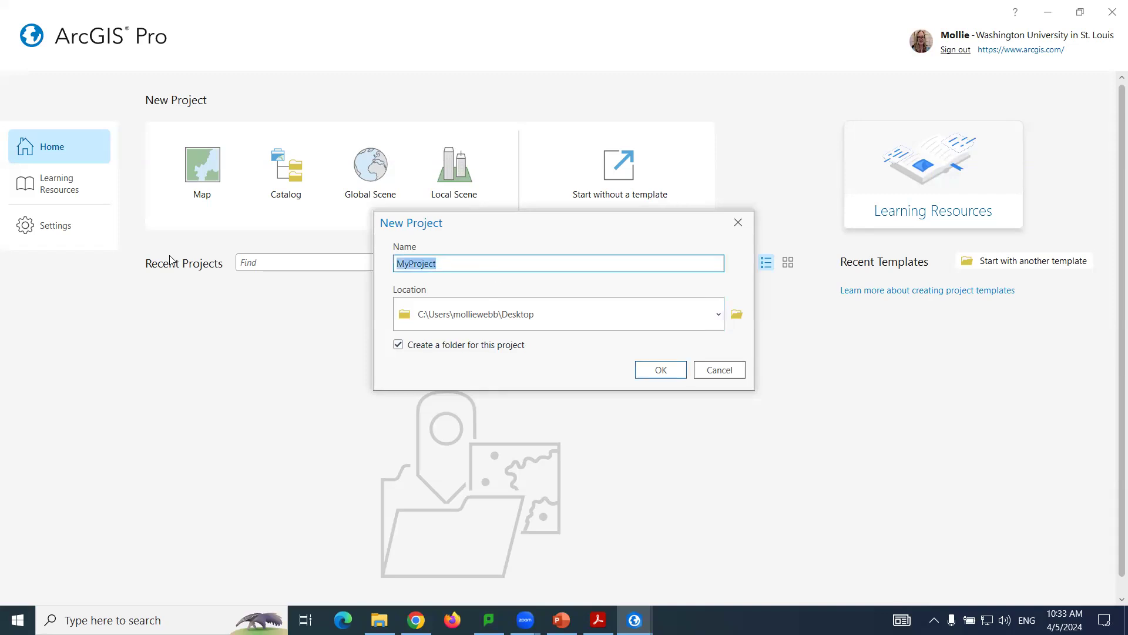
{"action": "type", "text": "arcgos"}
{"action": "key", "text": "BackSpace"}
{"action": "key", "text": "BackSpace"}
{"action": "type", "text": "is_pro_workshop"}
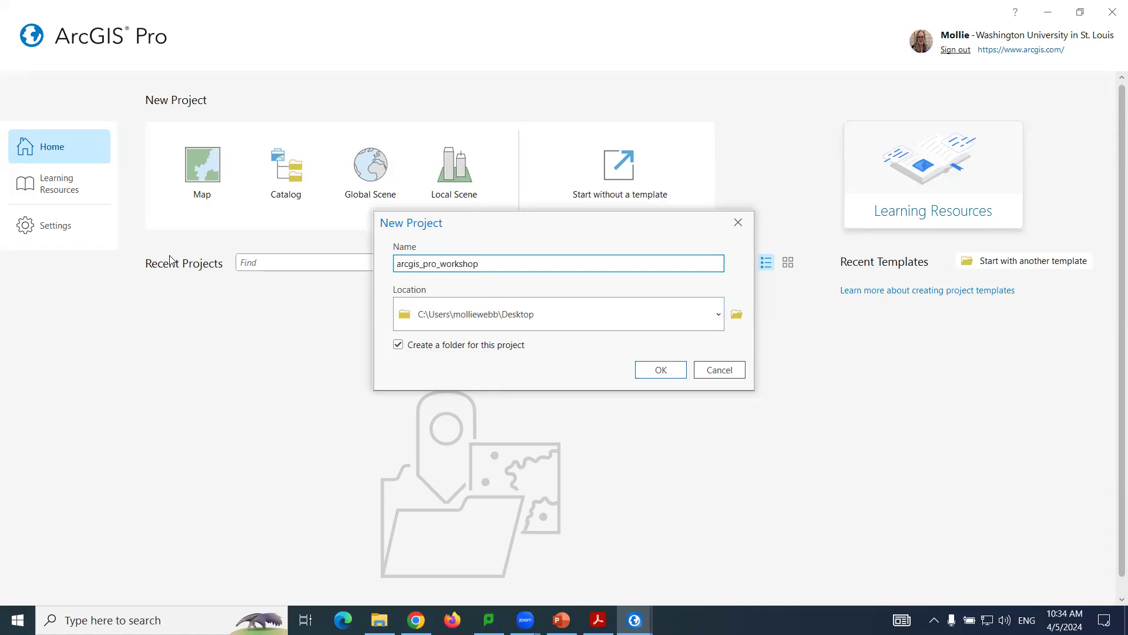
{"action": "left_click_drag", "start_coordinate": [491, 262], "coordinate": [356, 270]}
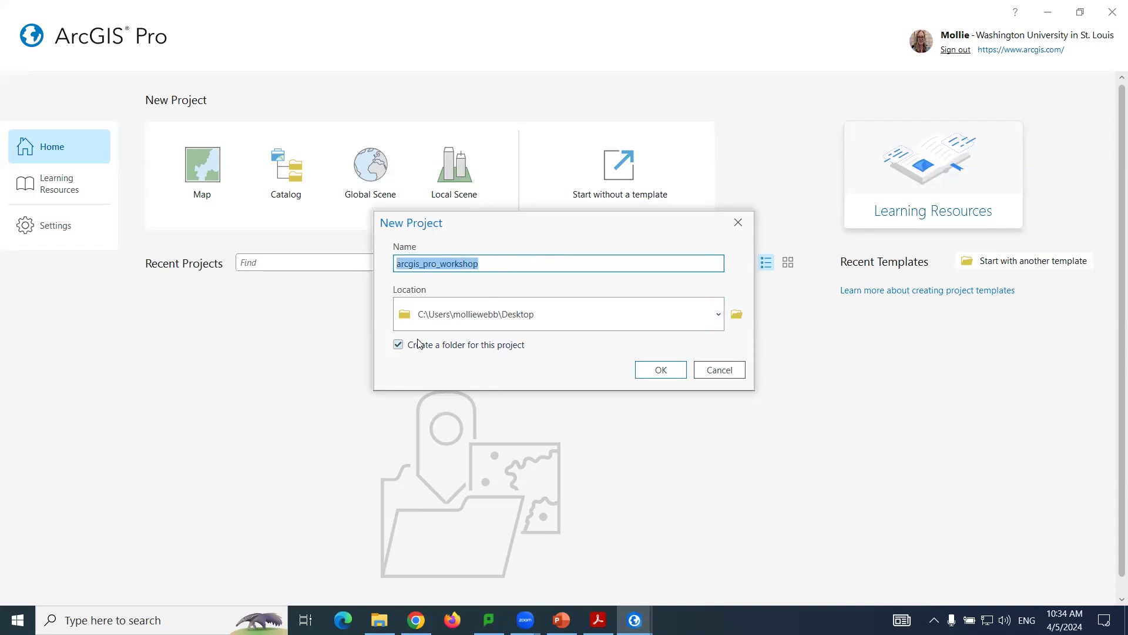
{"action": "left_click", "coordinate": [661, 370]}
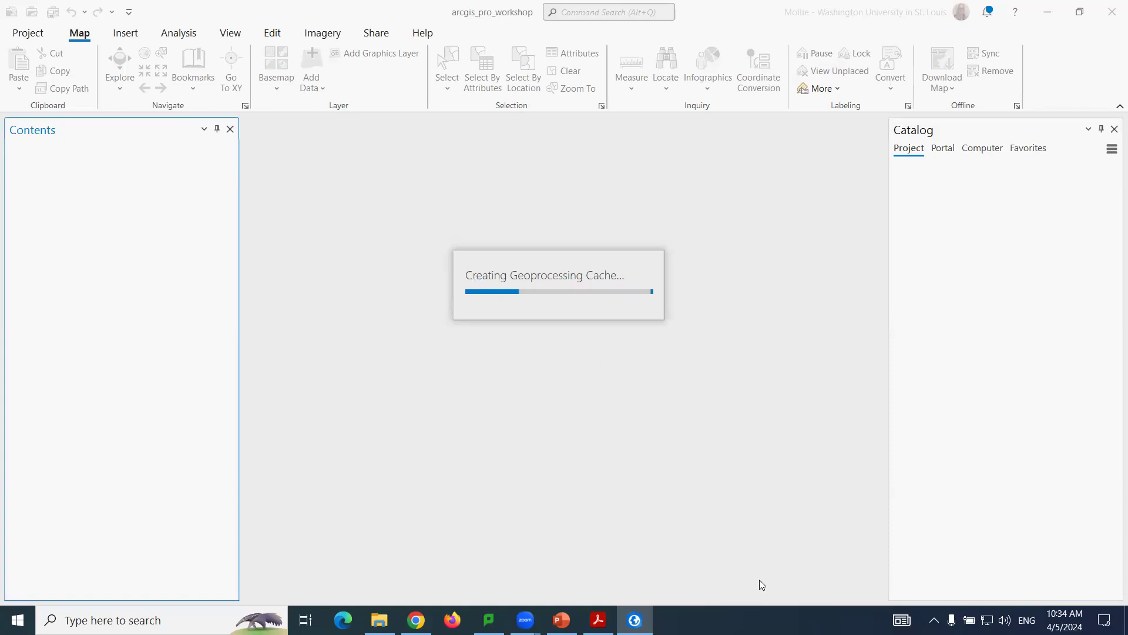
In File Explorer, open the arcgis_pro_workshop folder on the Desktop.
{"action": "left_click", "coordinate": [379, 620]}
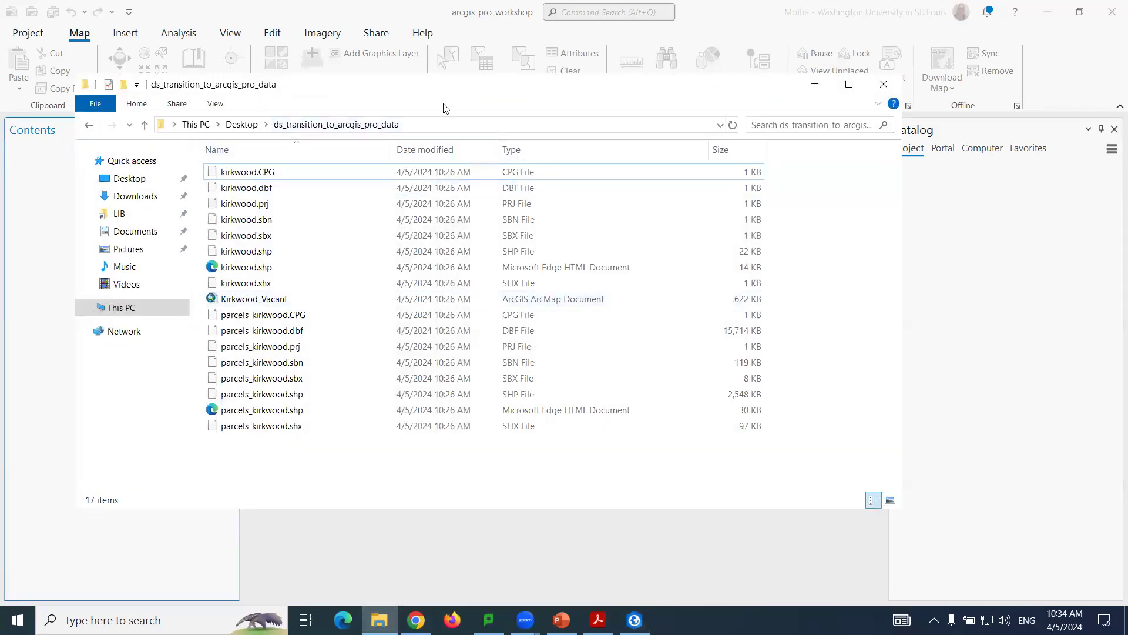
{"action": "left_click", "coordinate": [241, 125]}
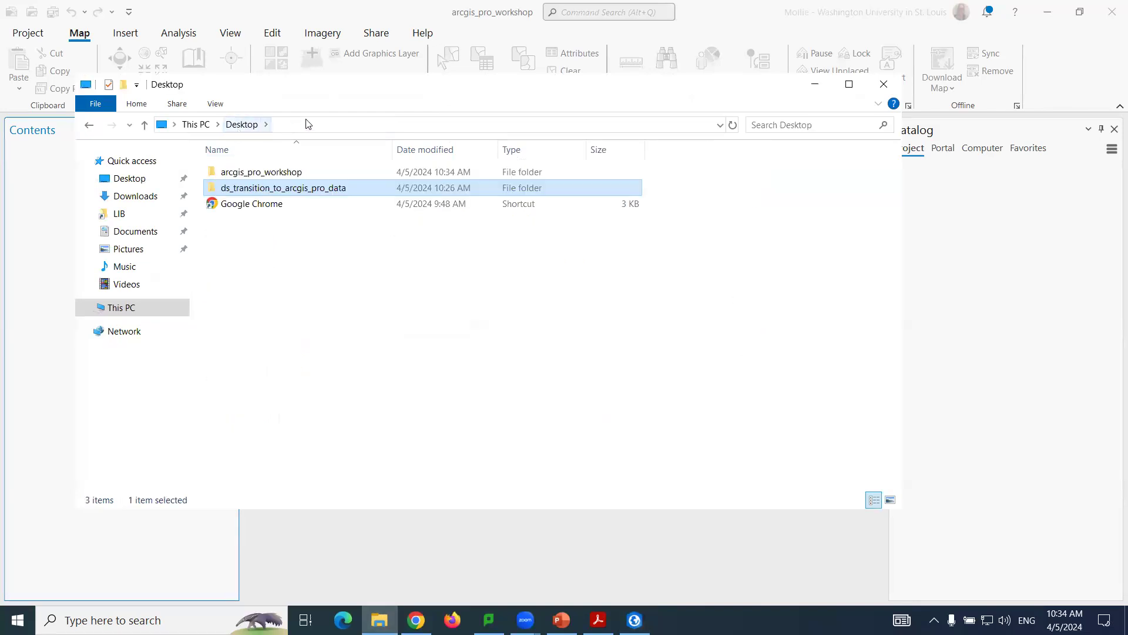
{"action": "left_click_drag", "start_coordinate": [316, 92], "coordinate": [390, 113]}
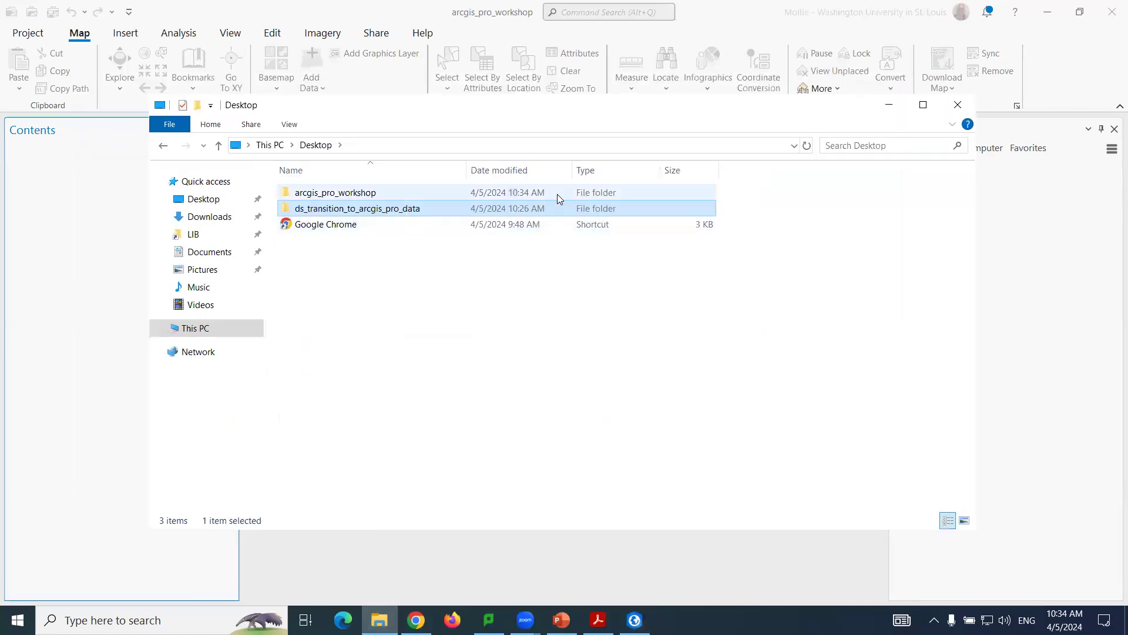
{"action": "double_click", "coordinate": [342, 195]}
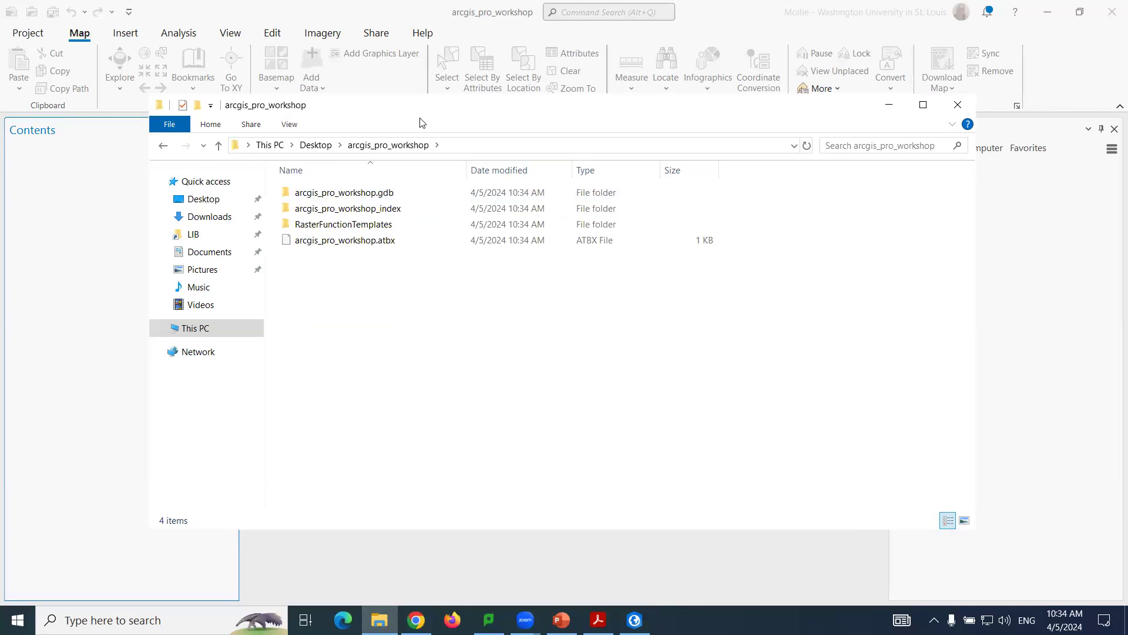
{"action": "left_click_drag", "start_coordinate": [420, 122], "coordinate": [439, 165]}
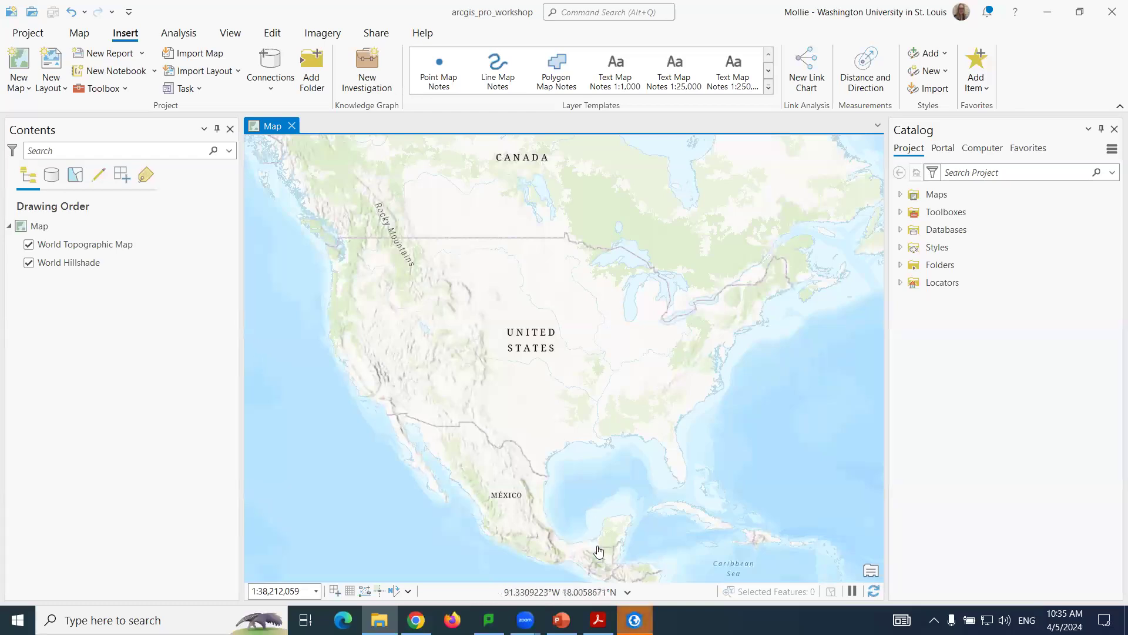
Bring the arcgis_pro_workshop folder window to the front.
{"action": "left_click", "coordinate": [380, 620]}
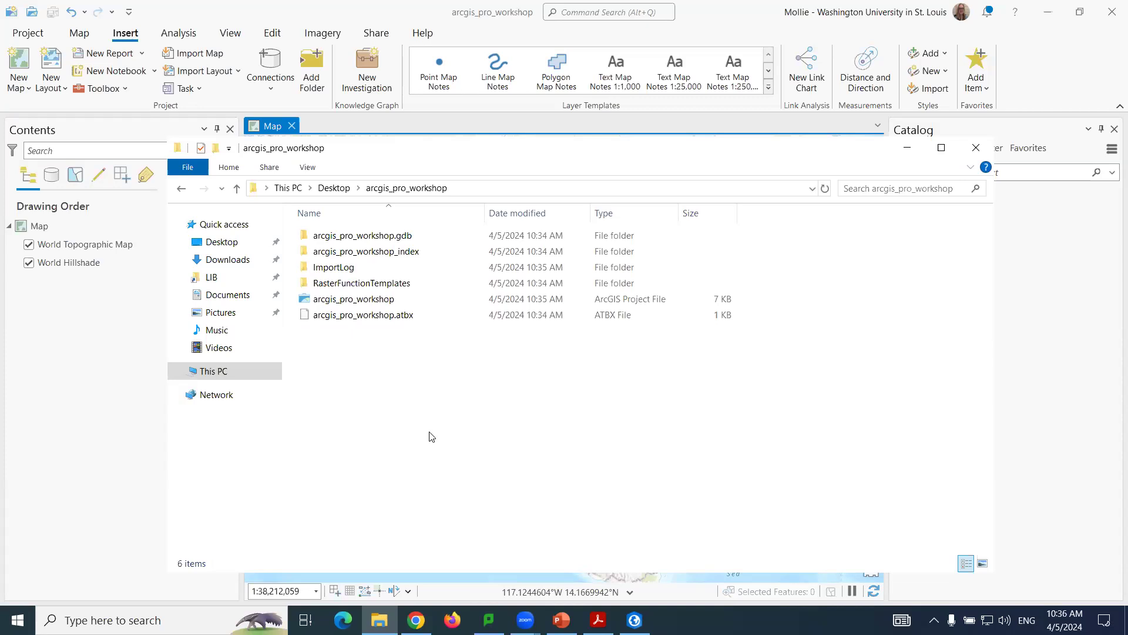
Create a new folder named 'data' in arcgis_pro_workshop, then switch back to ArcGIS Pro.
{"action": "right_click", "coordinate": [389, 405]}
{"action": "mouse_move", "coordinate": [435, 578]}
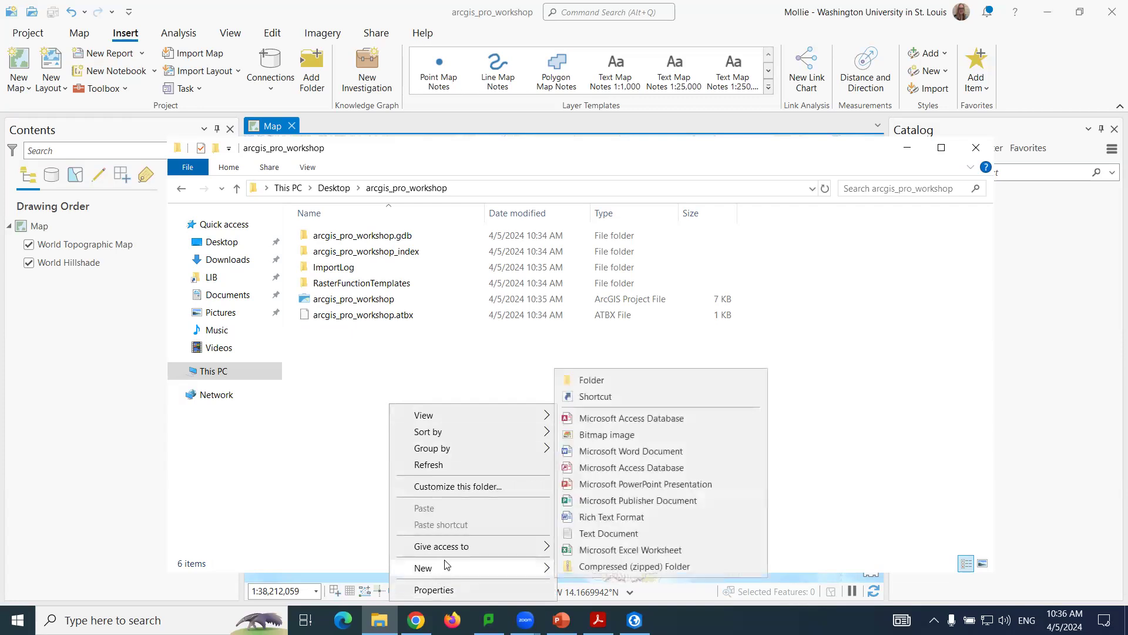
{"action": "left_click", "coordinate": [602, 385]}
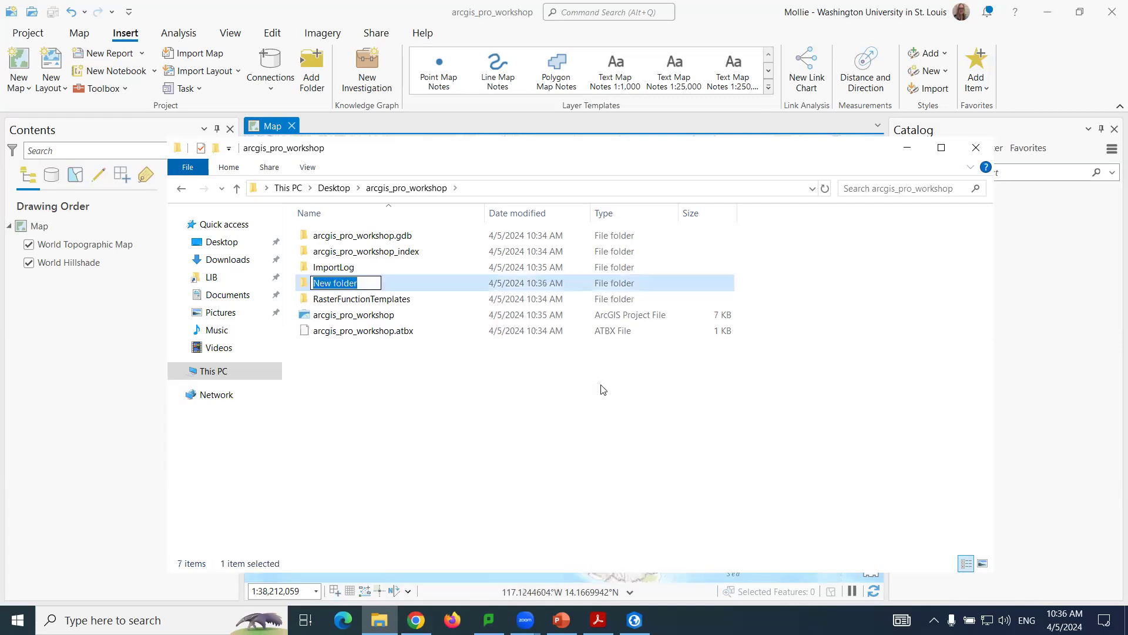
{"action": "type", "text": "data"}
{"action": "left_click", "coordinate": [466, 448]}
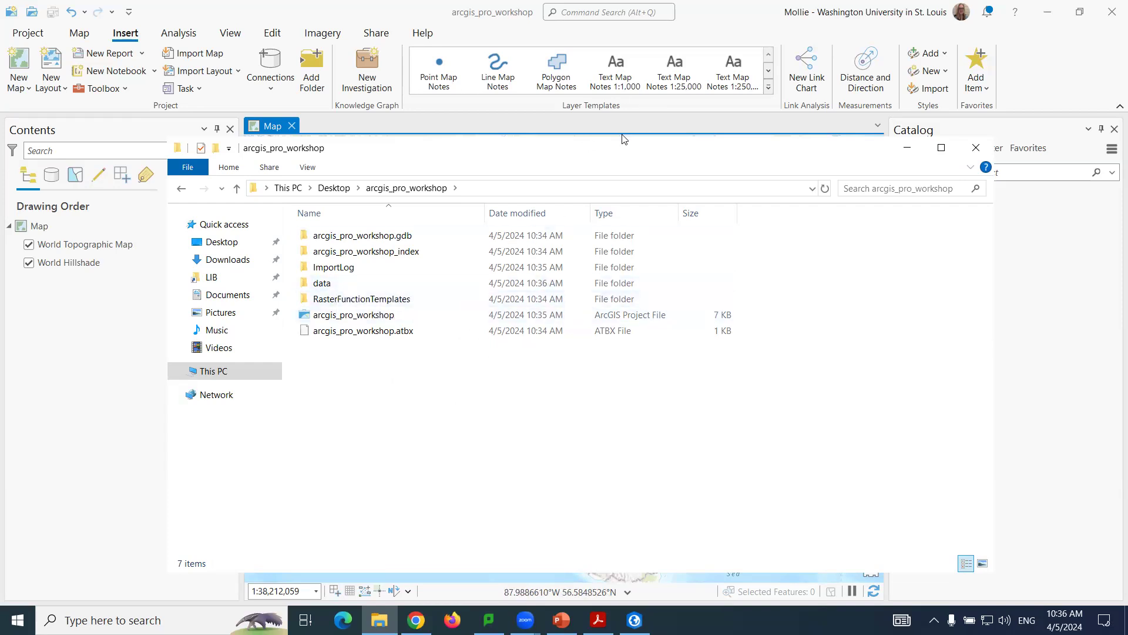
{"action": "left_click", "coordinate": [670, 63]}
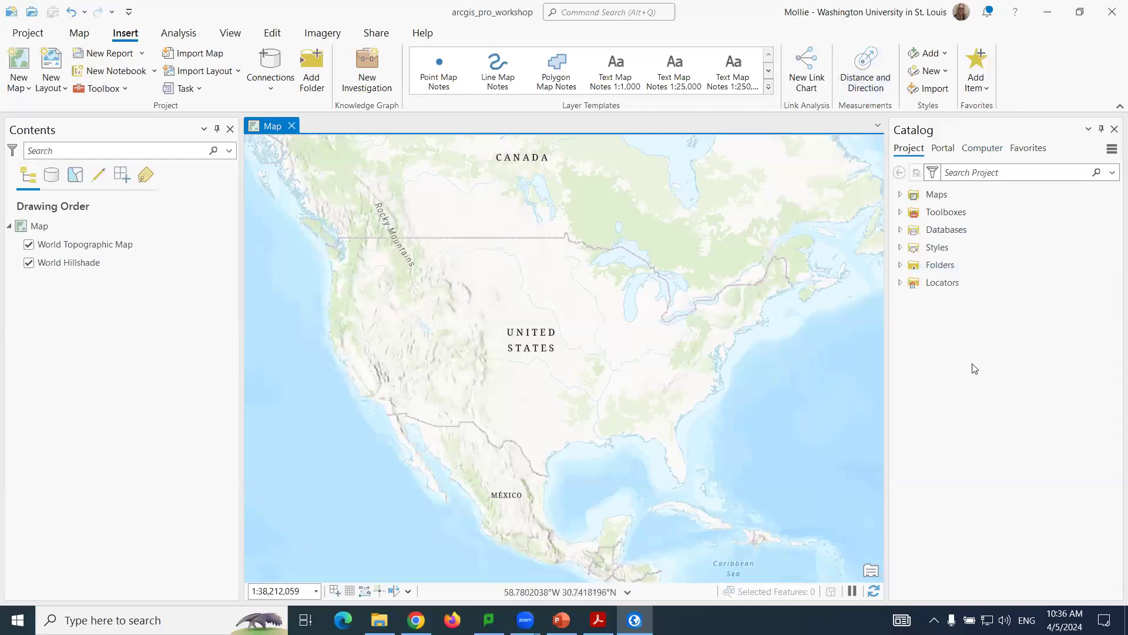
Expand Folders > arcgis_pro_workshop in the Catalog and refresh it to reveal the data folder.
{"action": "left_click", "coordinate": [900, 266]}
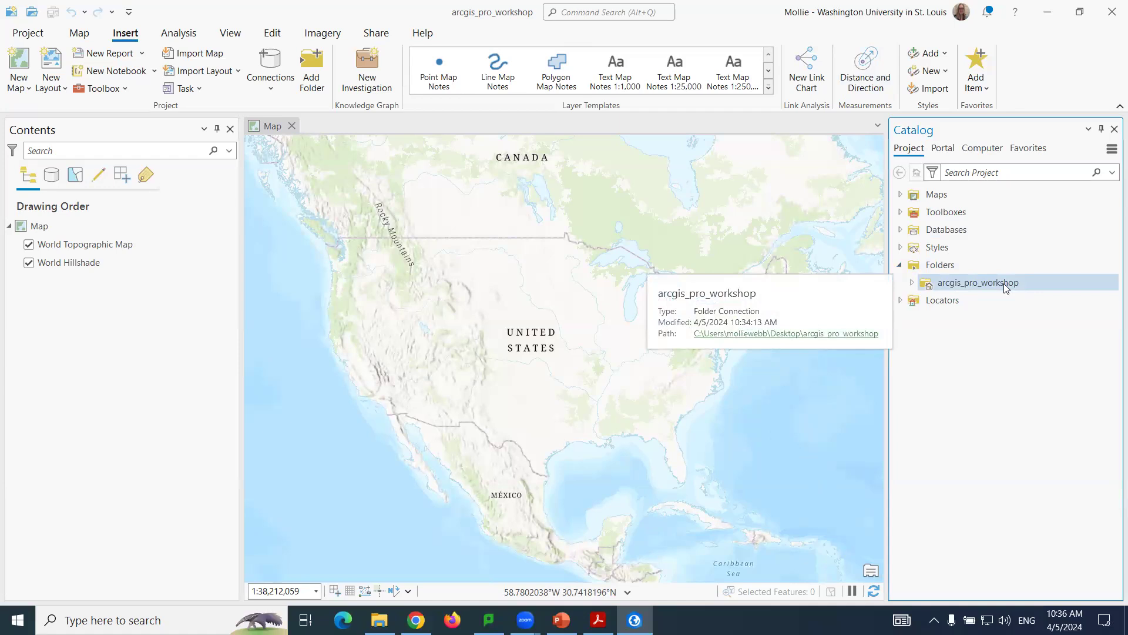
{"action": "left_click", "coordinate": [911, 283]}
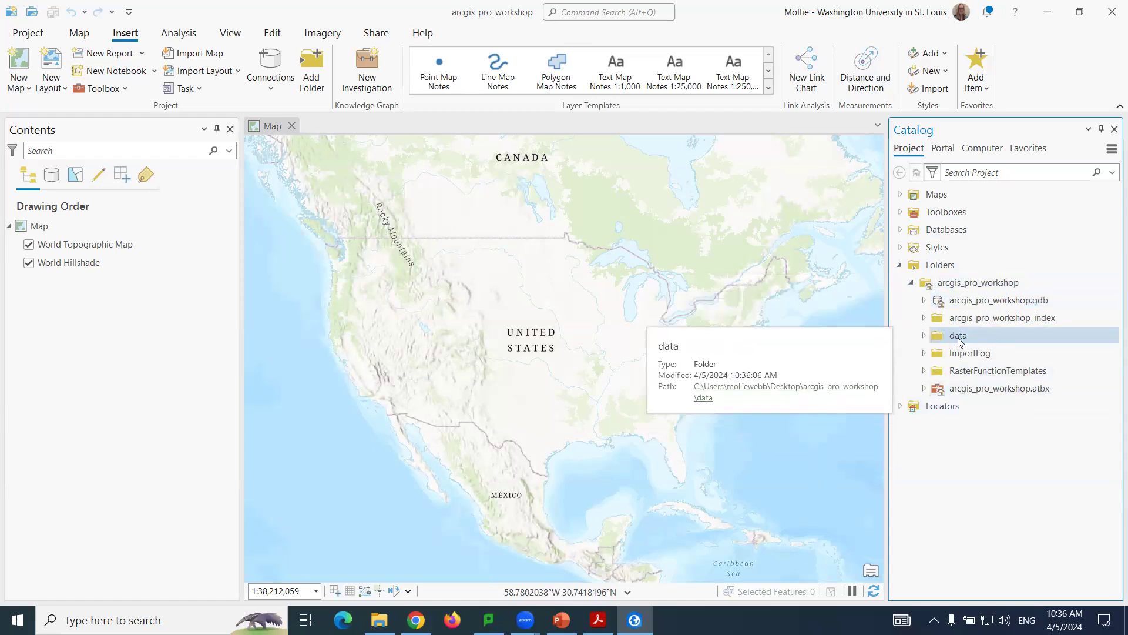
{"action": "right_click", "coordinate": [969, 283]}
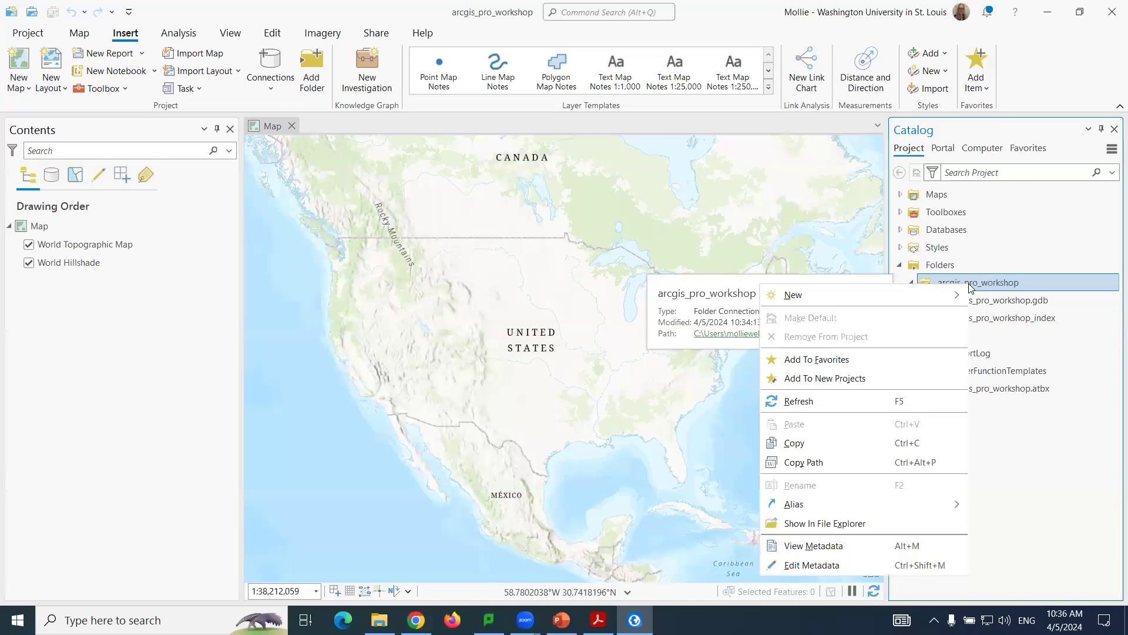
{"action": "left_click", "coordinate": [825, 398]}
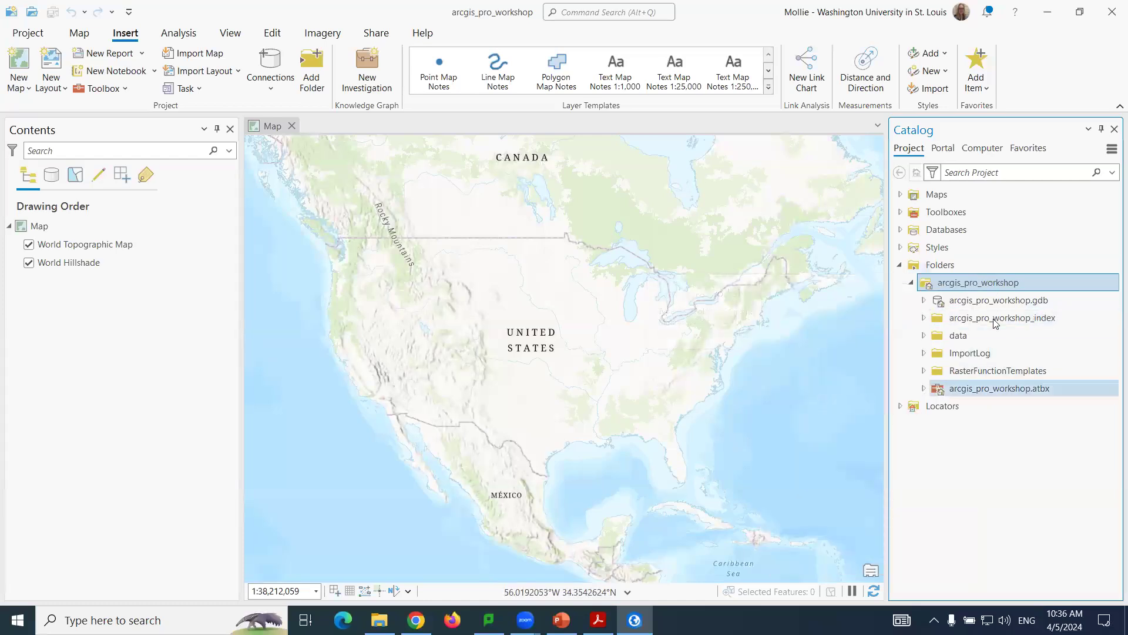
{"action": "mouse_move", "coordinate": [997, 354]}
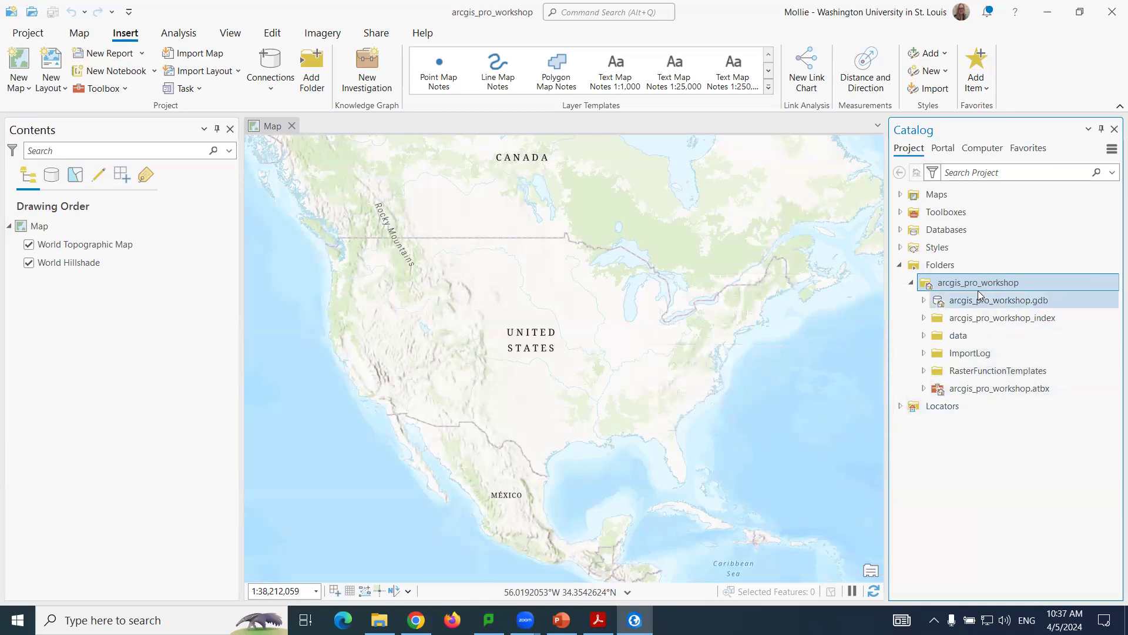
{"action": "mouse_move", "coordinate": [960, 284]}
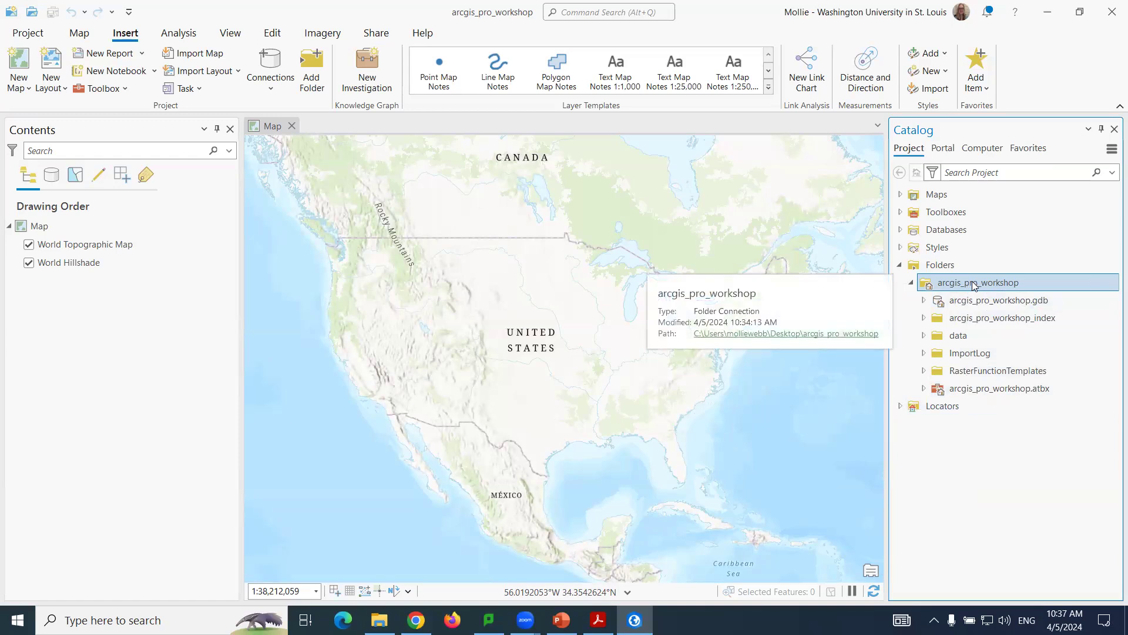
{"action": "right_click", "coordinate": [974, 285]}
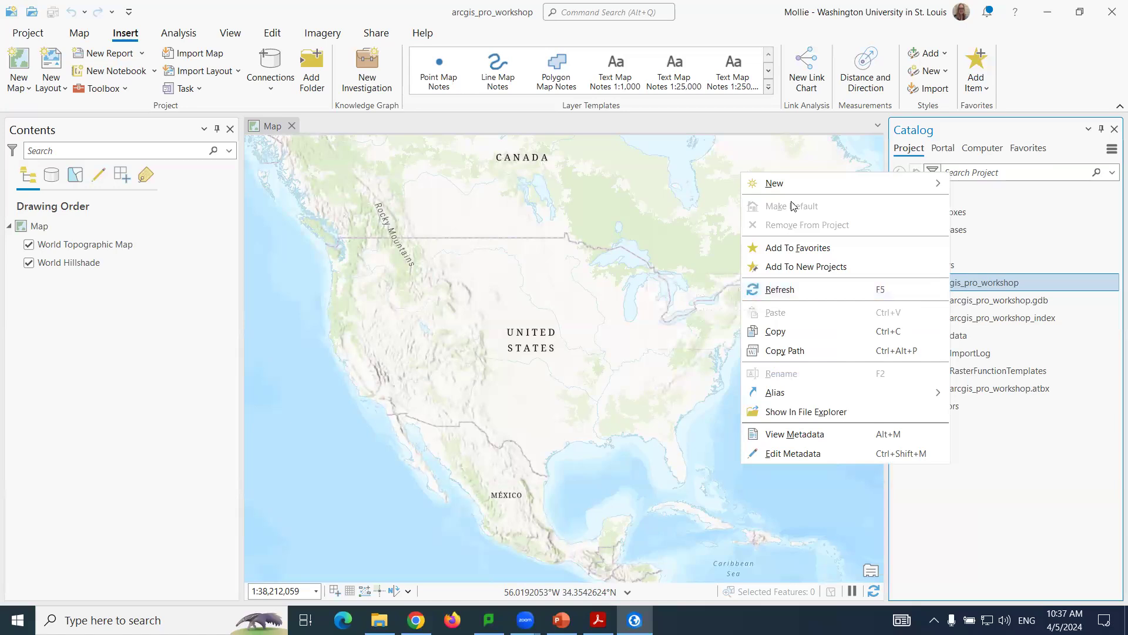
{"action": "mouse_move", "coordinate": [774, 183]}
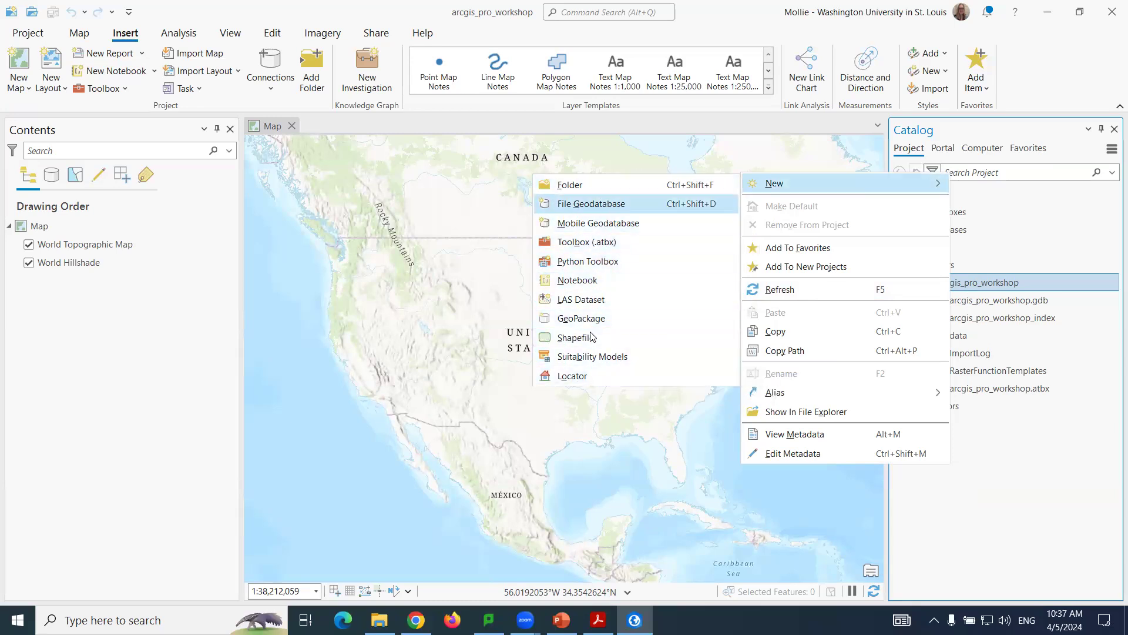
{"action": "left_click", "coordinate": [986, 519]}
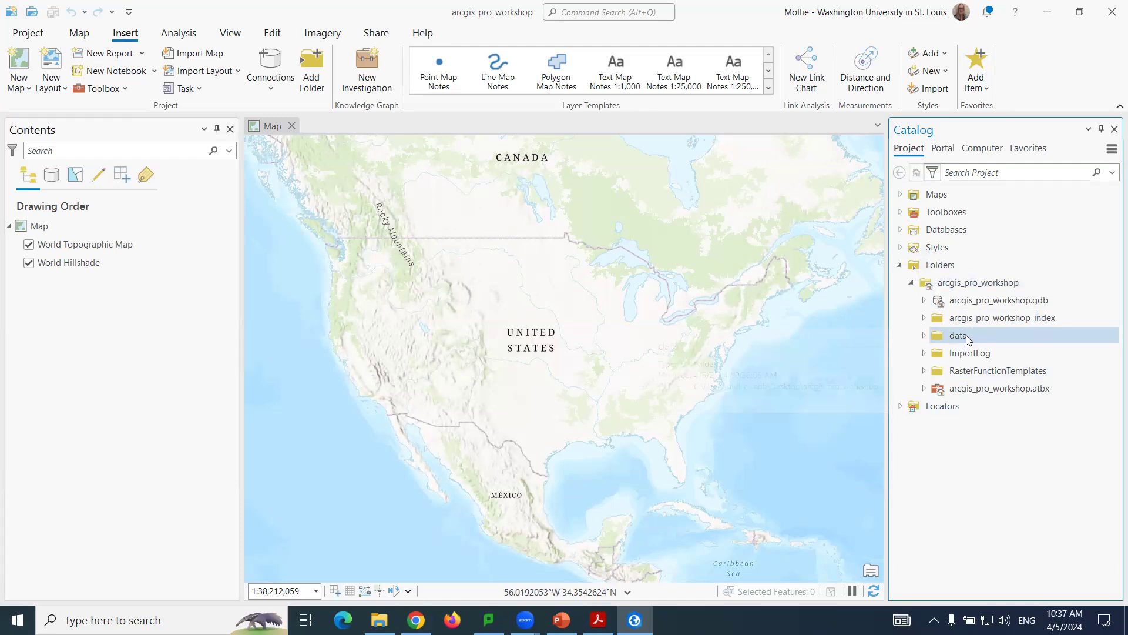
{"action": "mouse_move", "coordinate": [968, 340]}
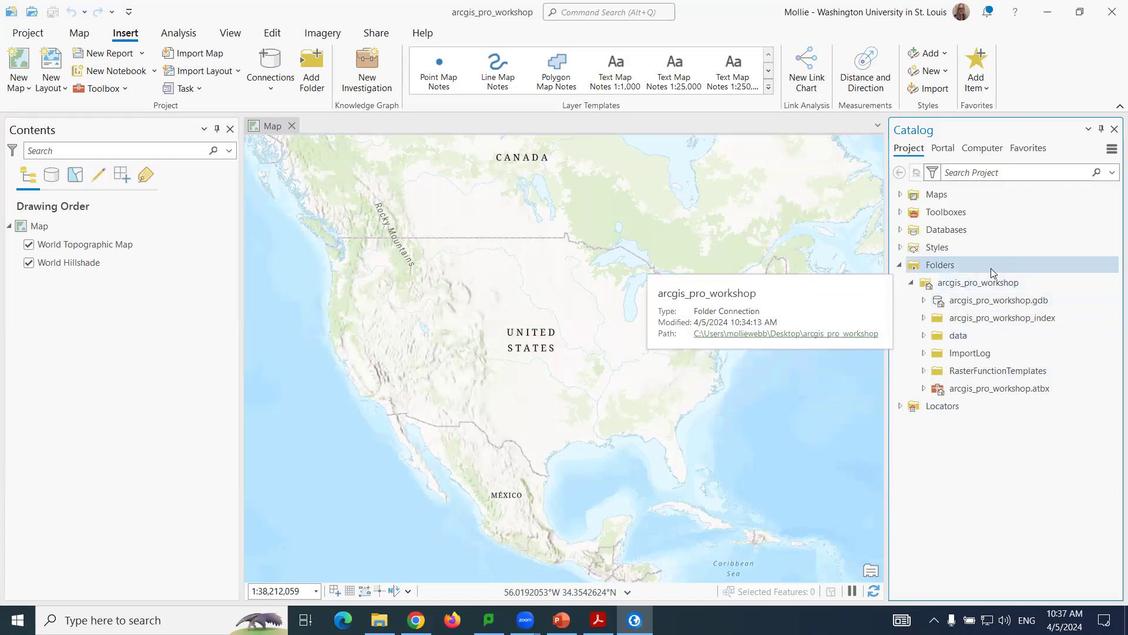
Add a folder connection to the Desktop folder ds_transition_to_arcgis_pro_data in the Catalog.
{"action": "right_click", "coordinate": [951, 267]}
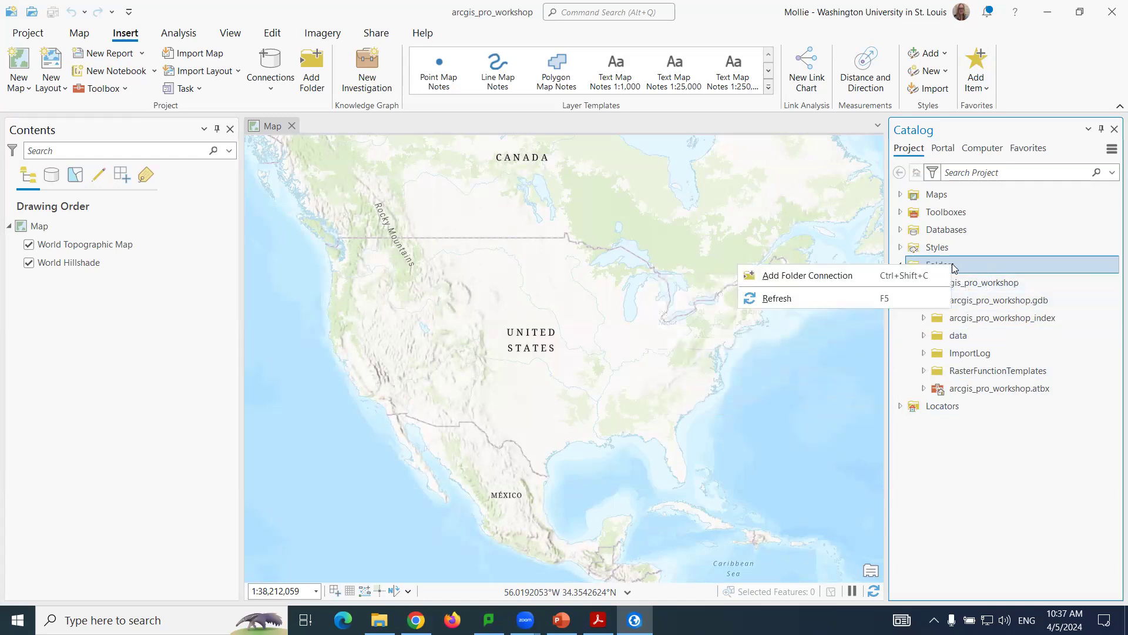
{"action": "left_click", "coordinate": [827, 283]}
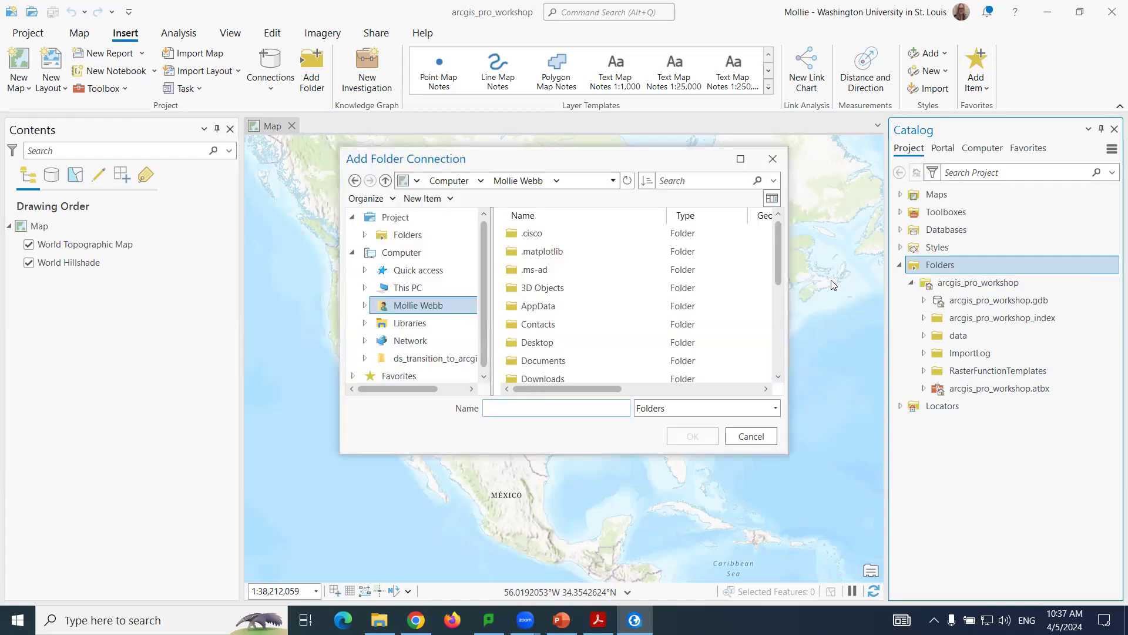
{"action": "left_click_drag", "start_coordinate": [777, 255], "coordinate": [783, 289]}
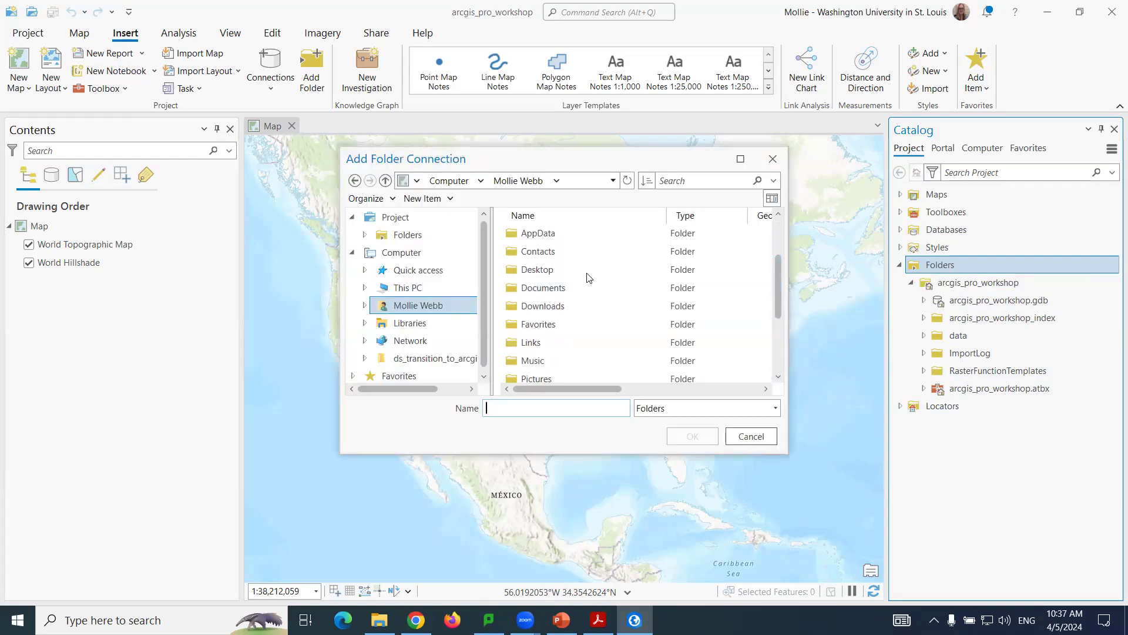
{"action": "left_click", "coordinate": [567, 272]}
{"action": "left_click", "coordinate": [576, 289]}
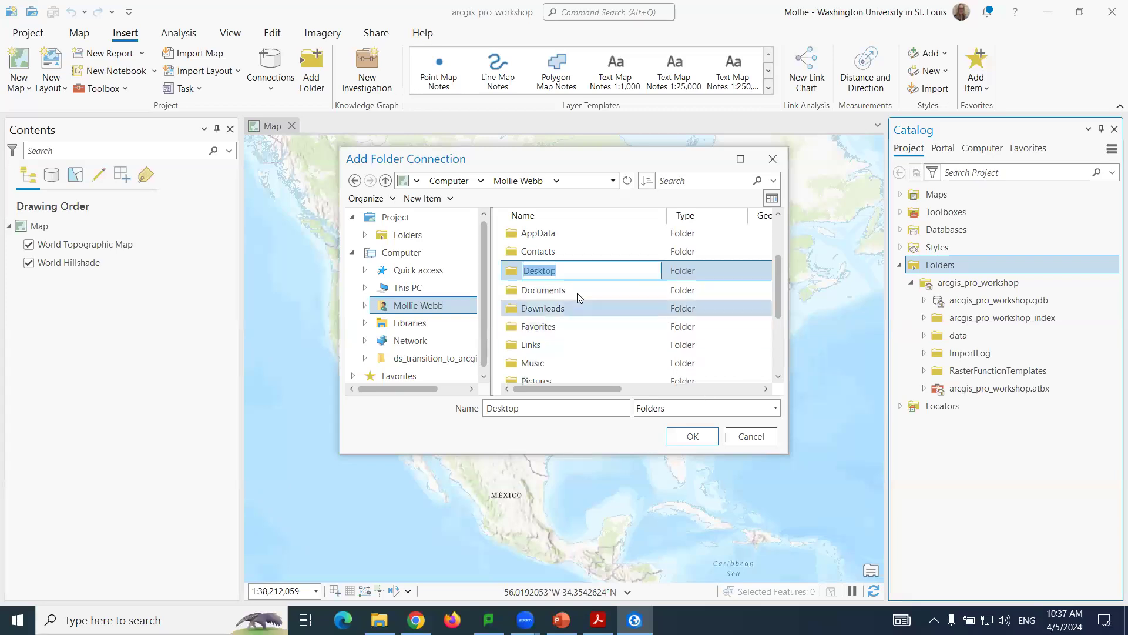
{"action": "double_click", "coordinate": [557, 271]}
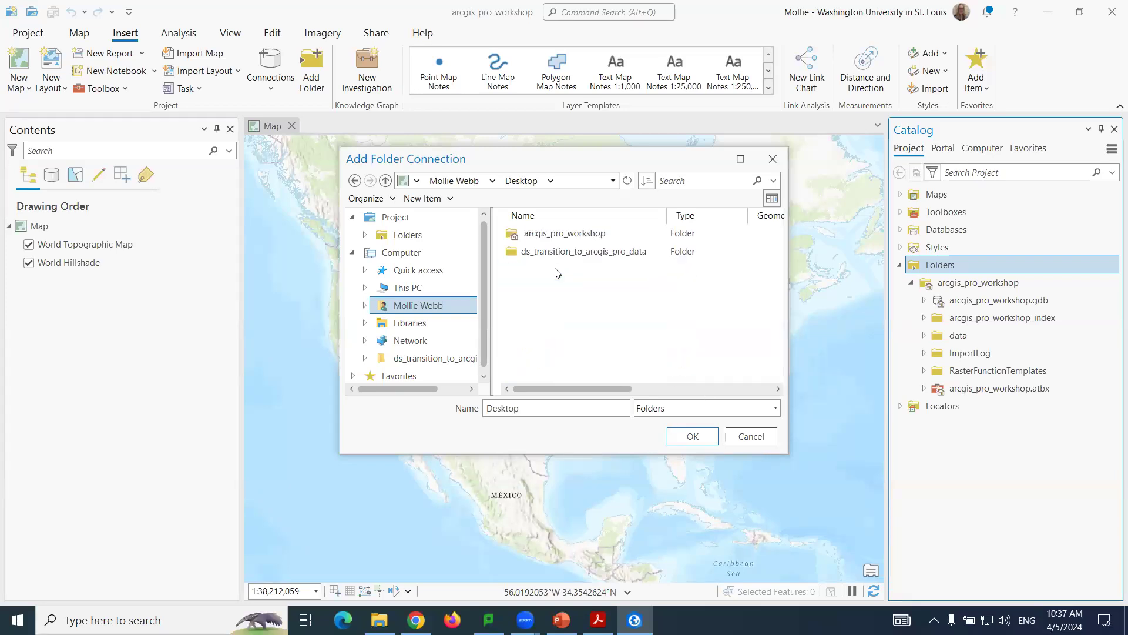
{"action": "left_click", "coordinate": [591, 253]}
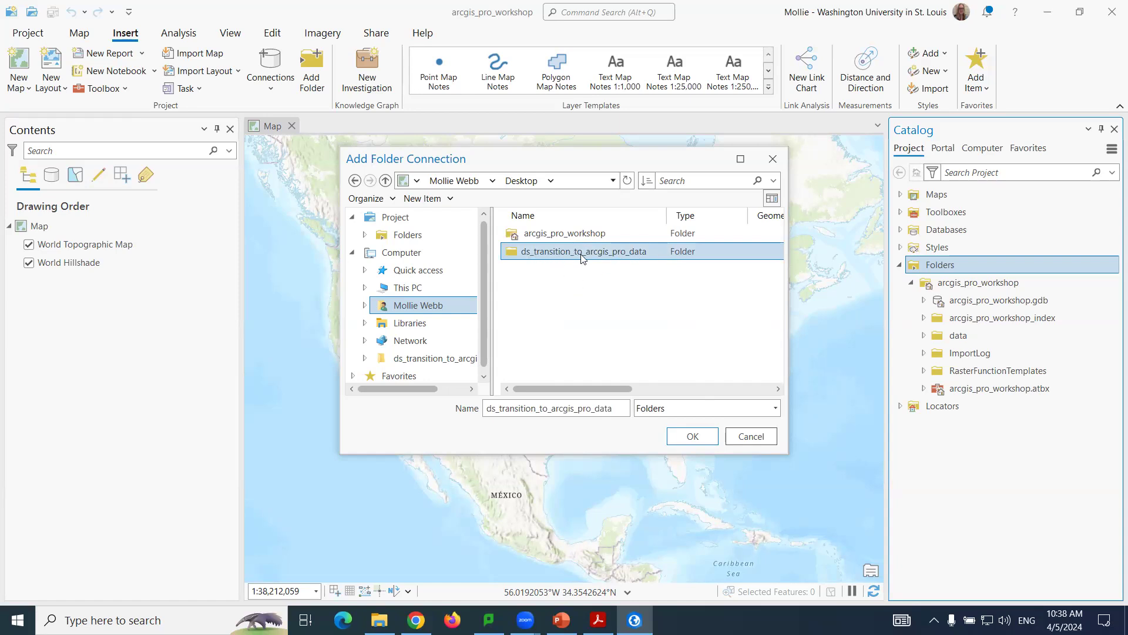
{"action": "left_click", "coordinate": [692, 436]}
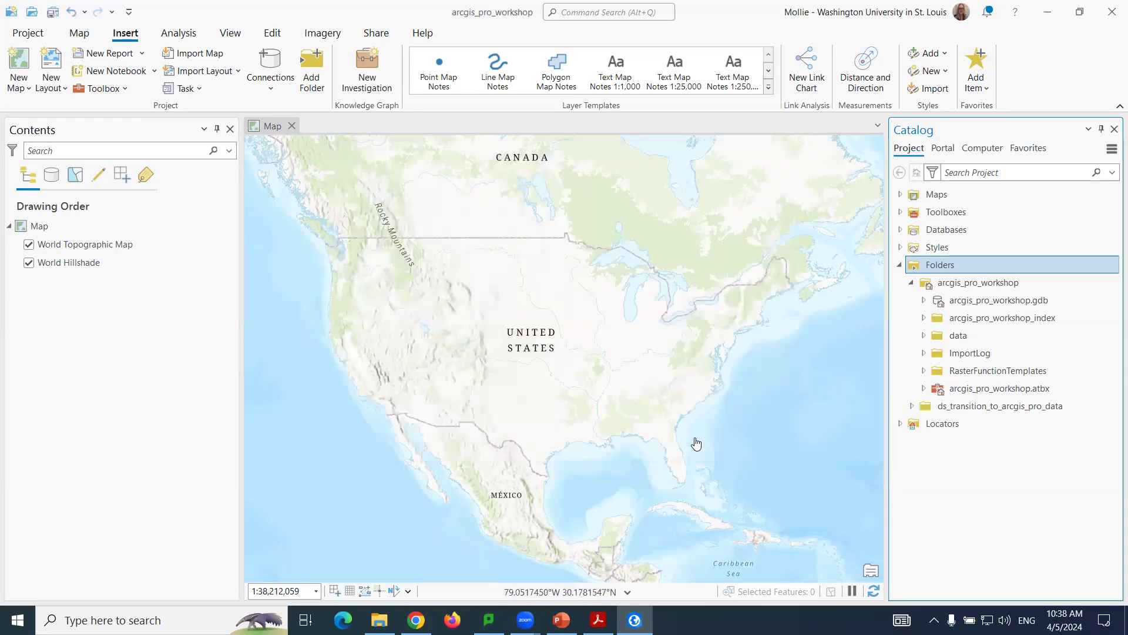
Expand the new connection and copy kirkwood.shp, Kirkwood_Vacant.mxd and parcels_kirkwood.shp.
{"action": "left_click", "coordinate": [912, 406]}
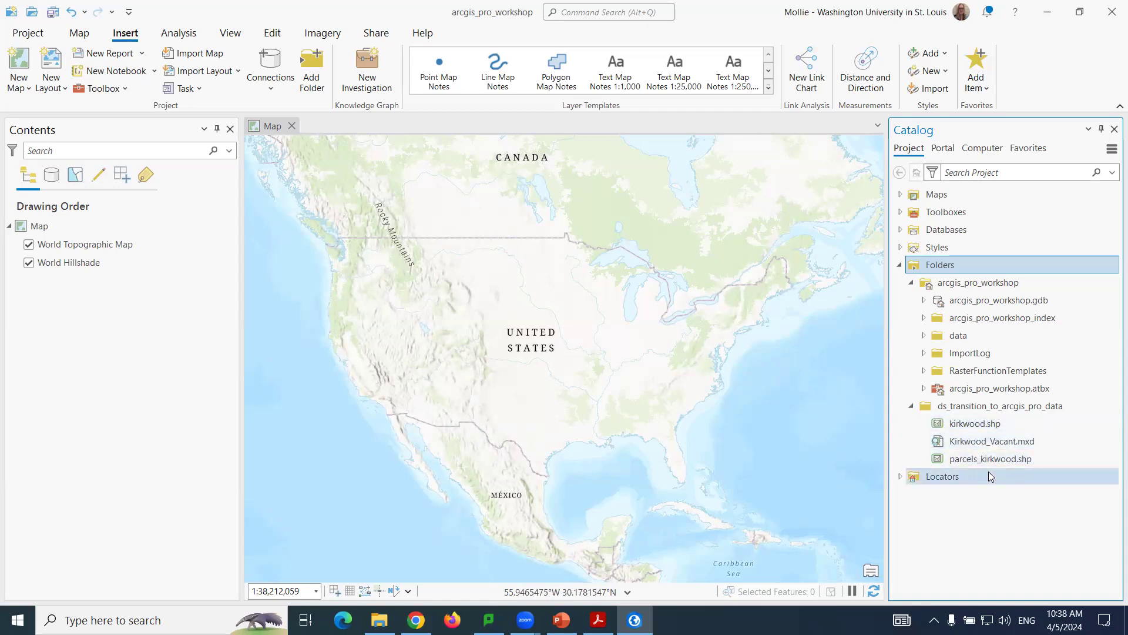
{"action": "left_click", "coordinate": [988, 423]}
{"action": "left_click", "coordinate": [989, 440], "text": "ctrl"}
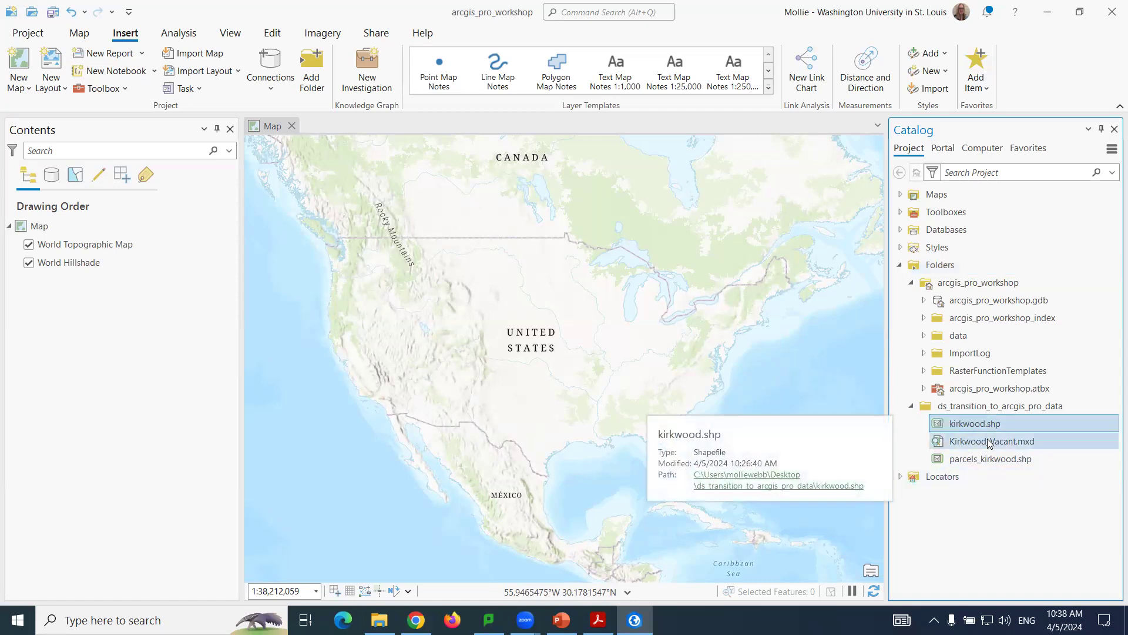
{"action": "left_click", "coordinate": [988, 458], "text": "ctrl"}
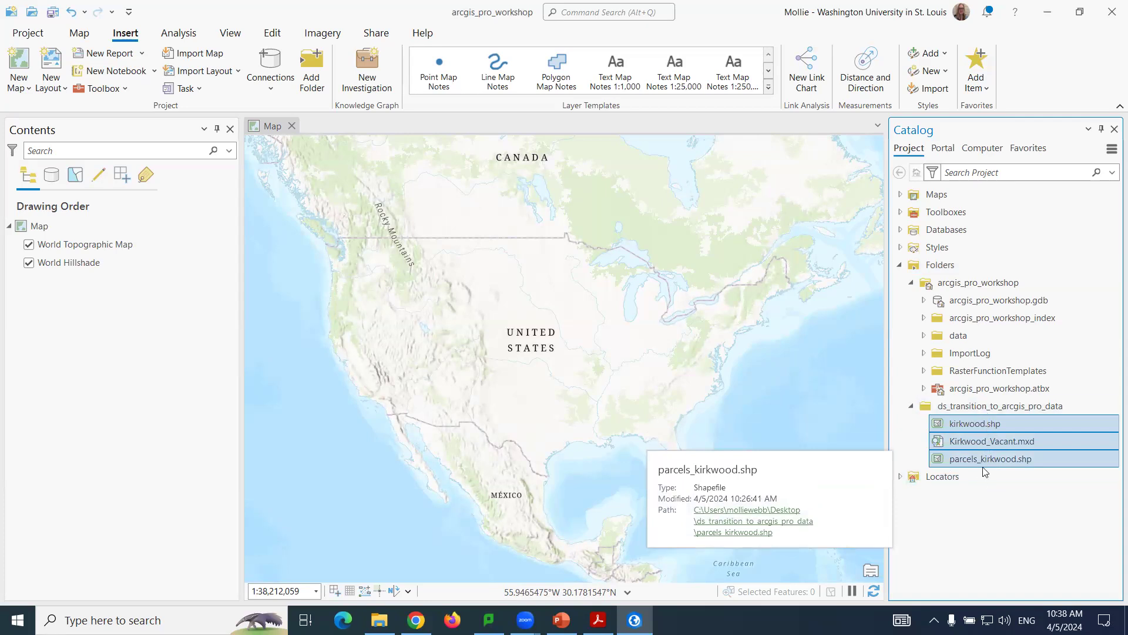
{"action": "right_click", "coordinate": [981, 424]}
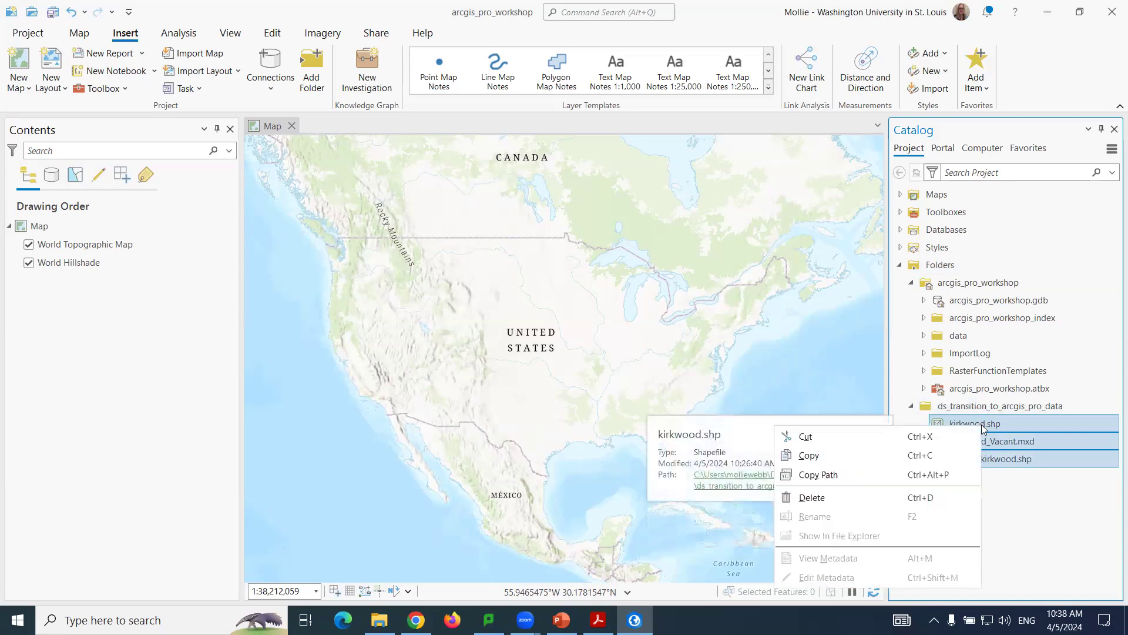
{"action": "left_click", "coordinate": [862, 458]}
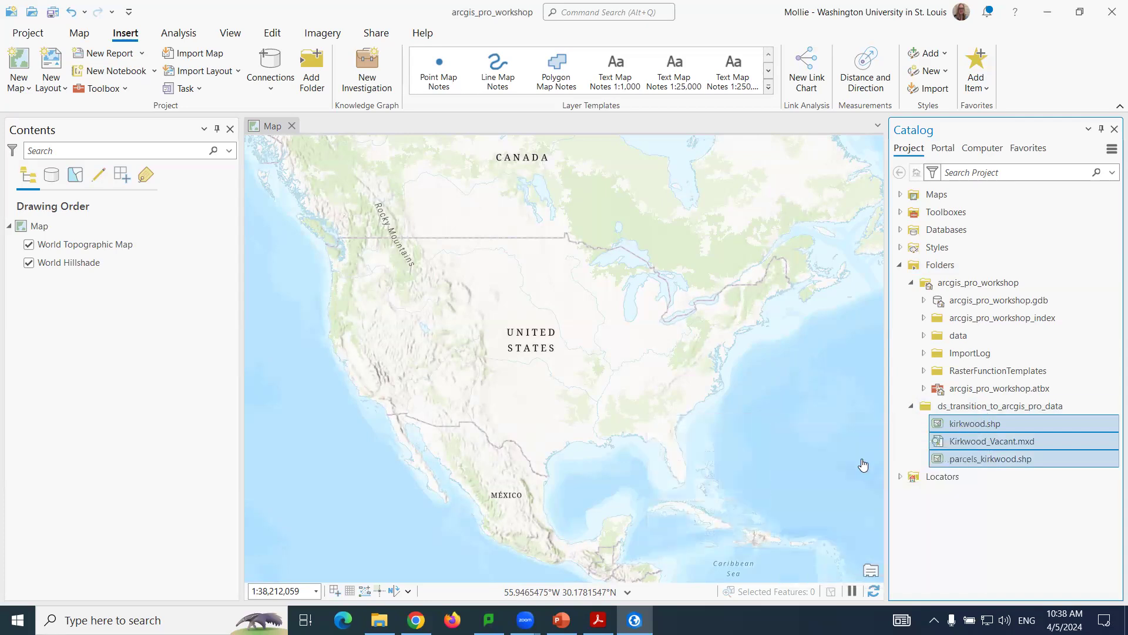
{"action": "right_click", "coordinate": [962, 336]}
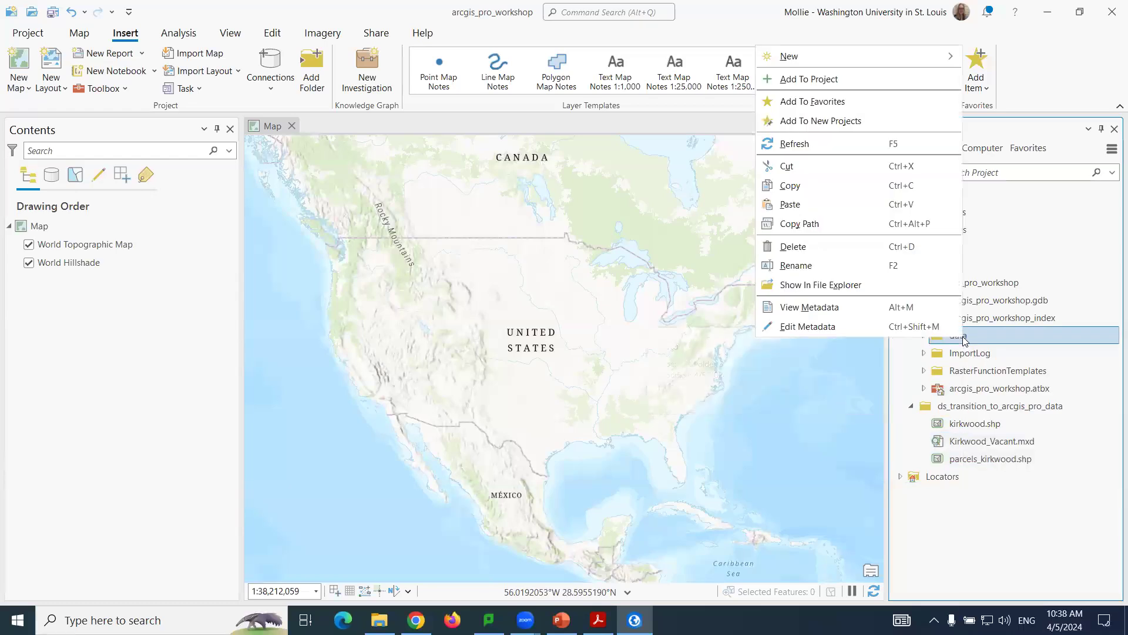
Paste the three Kirkwood files into the project data folder and confirm they arrived.
{"action": "left_click", "coordinate": [800, 204]}
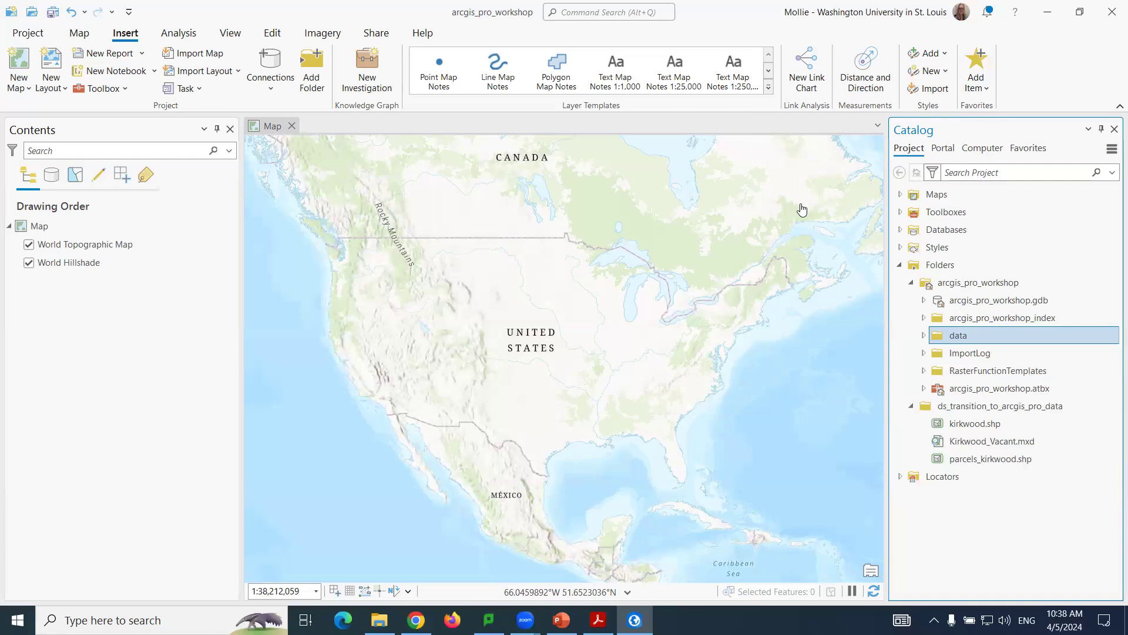
{"action": "left_click", "coordinate": [924, 336]}
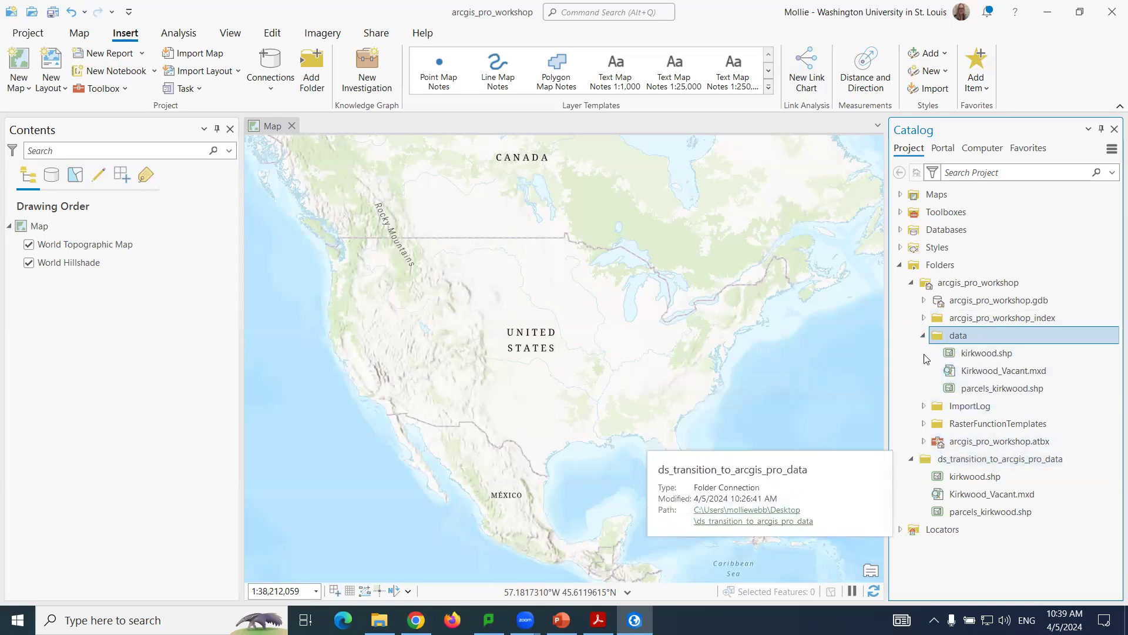
{"action": "left_click", "coordinate": [924, 336]}
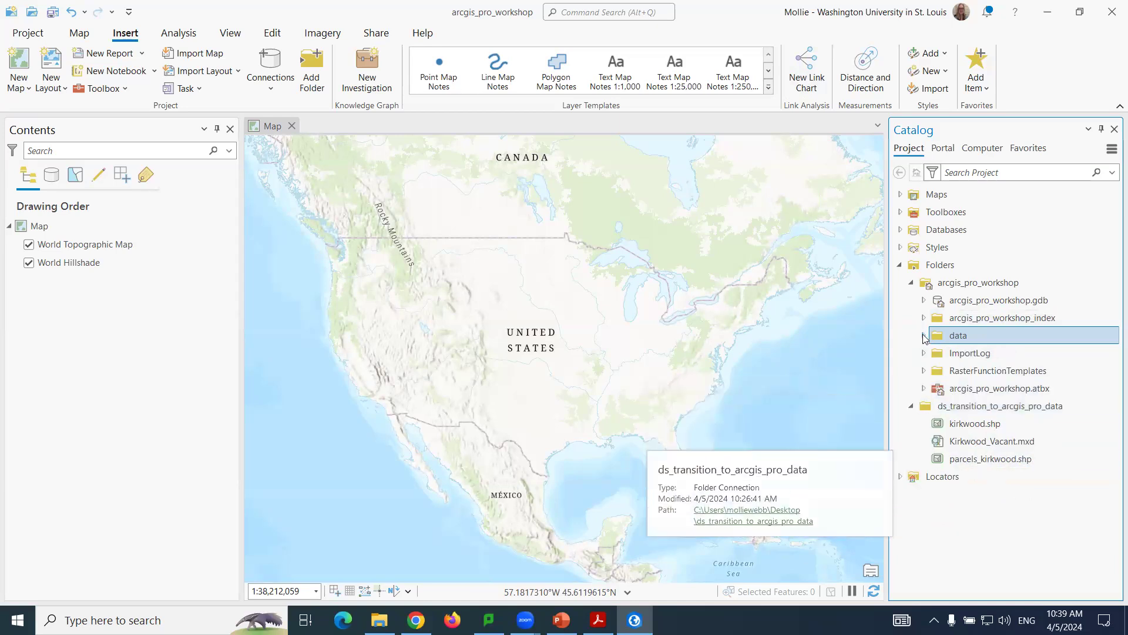
{"action": "right_click", "coordinate": [1011, 404]}
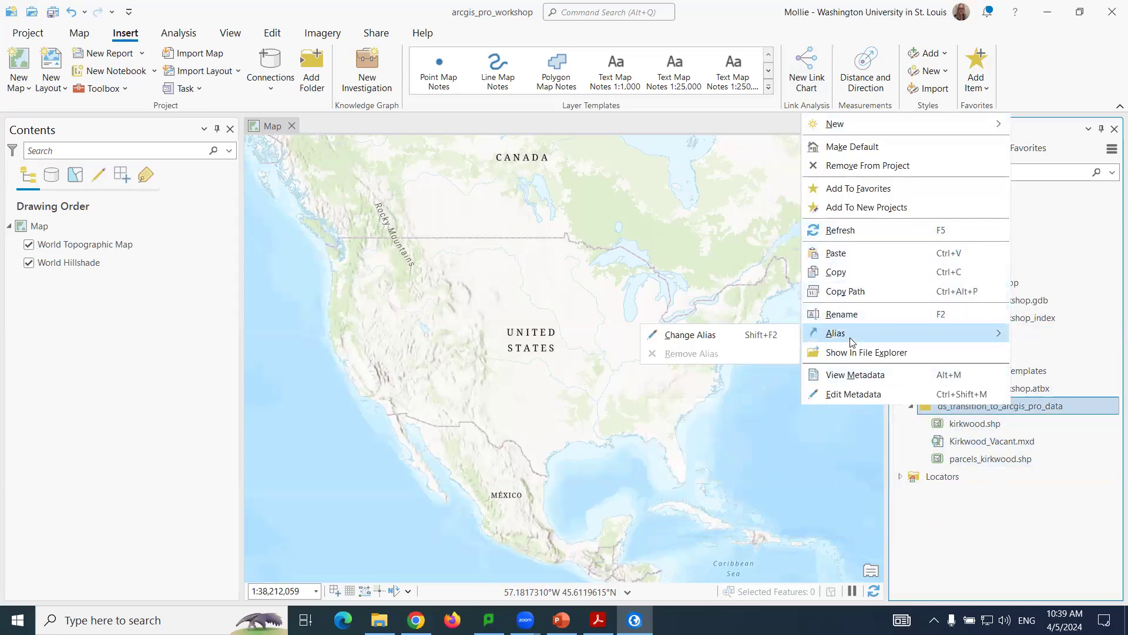
Remove the ds_transition_to_arcgis_pro_data connection and check the data folder still holds the copies.
{"action": "left_click", "coordinate": [911, 167]}
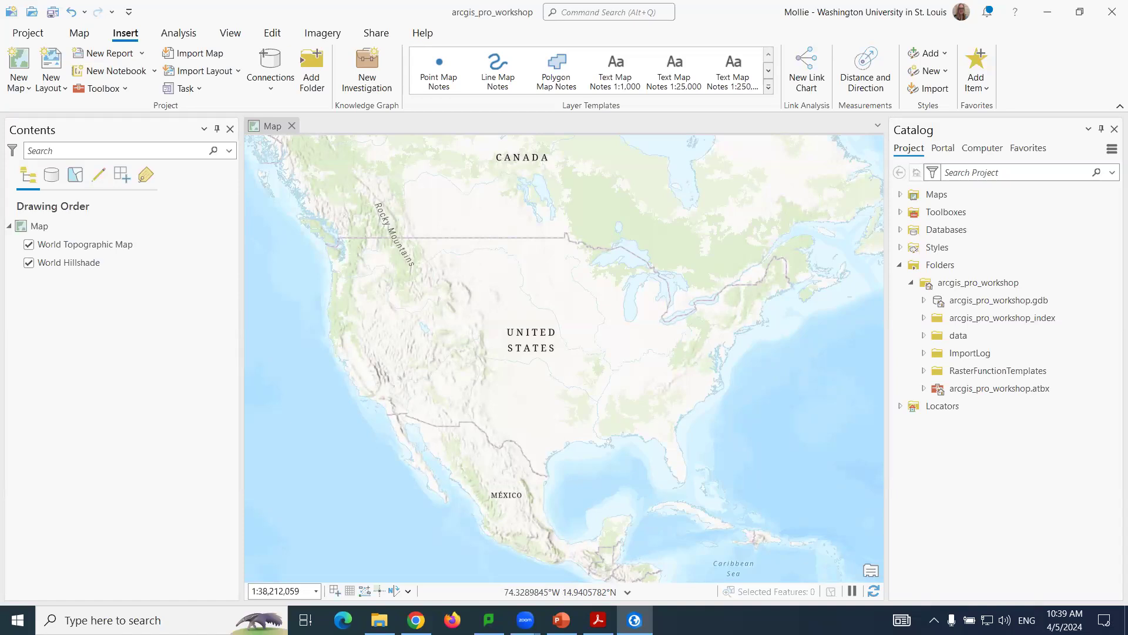
{"action": "left_click", "coordinate": [924, 336]}
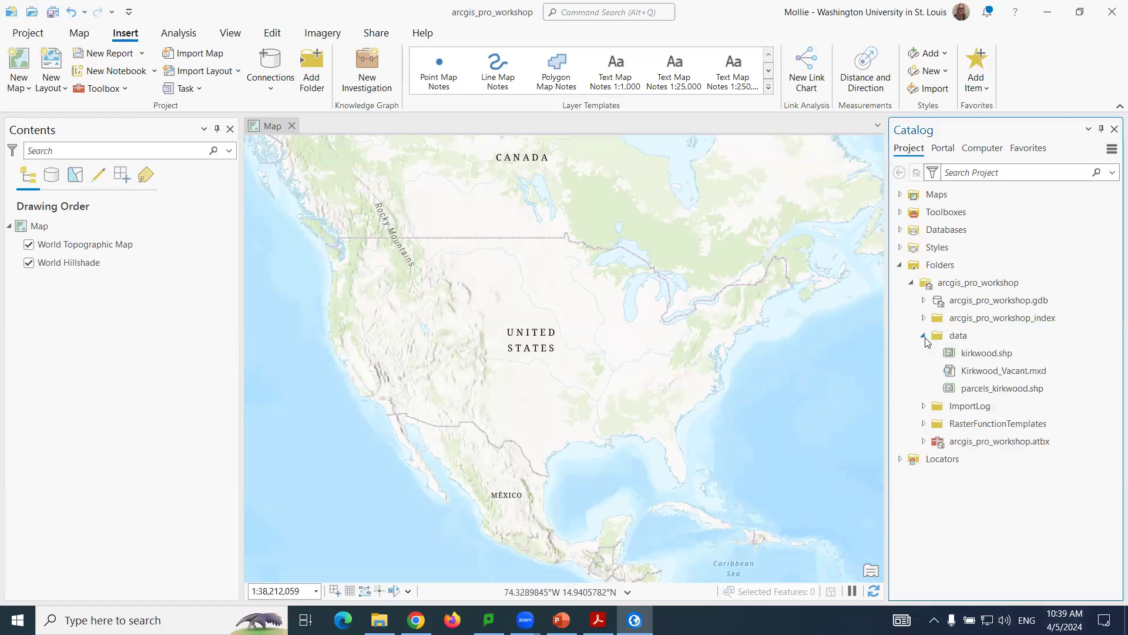
Close the world topographic Map view while keeping Map listed under Maps.
{"action": "right_click", "coordinate": [997, 376]}
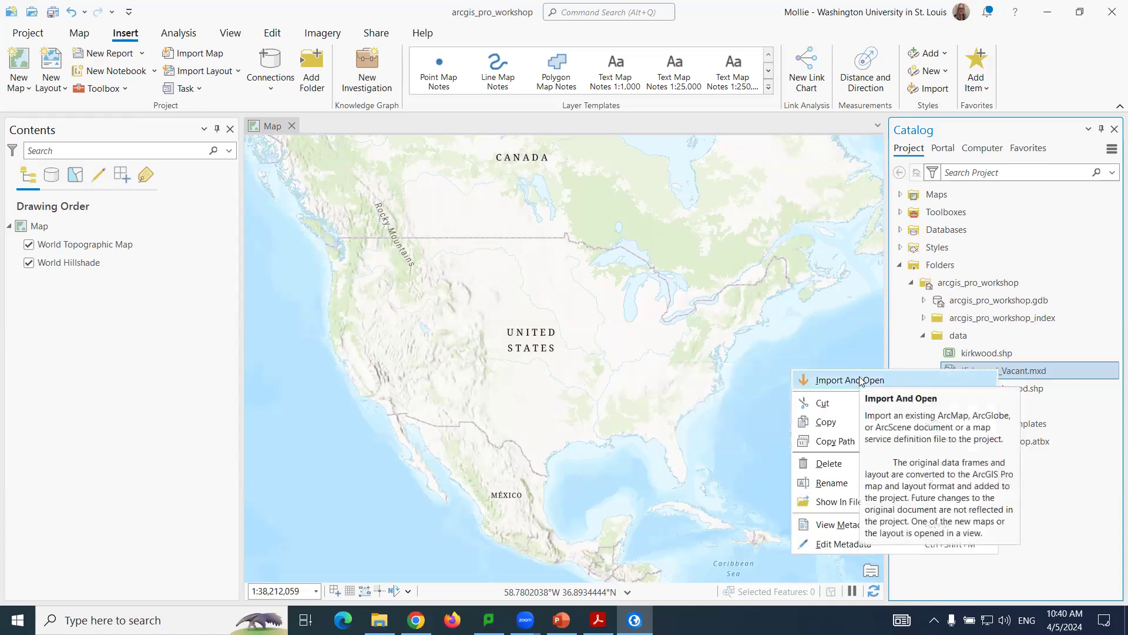
{"action": "left_click", "coordinate": [80, 36]}
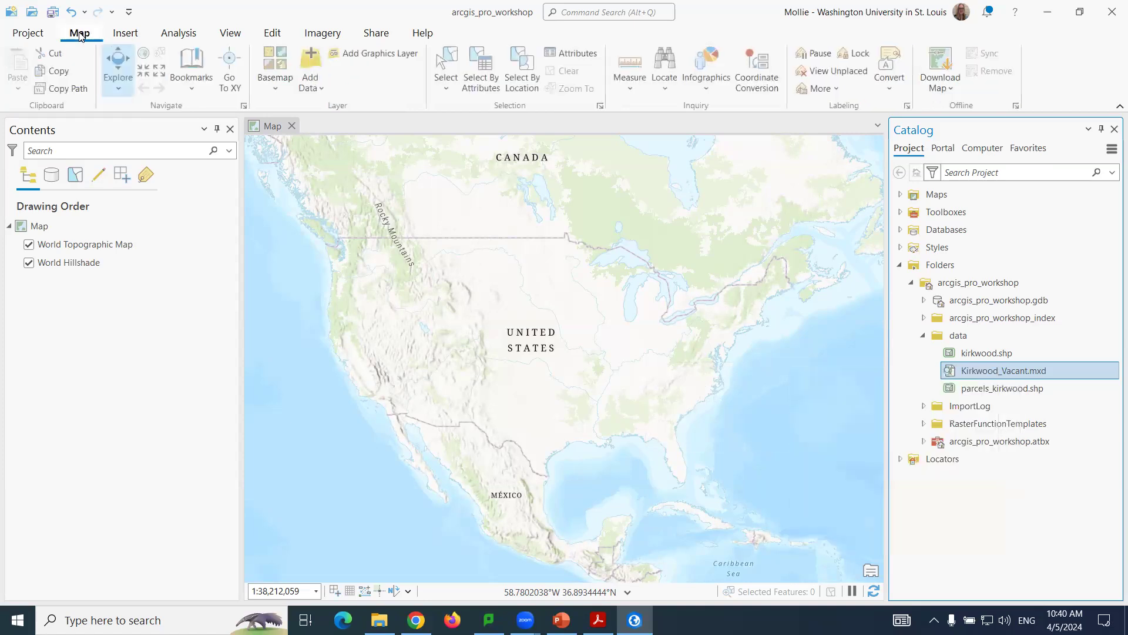
{"action": "left_click", "coordinate": [130, 37]}
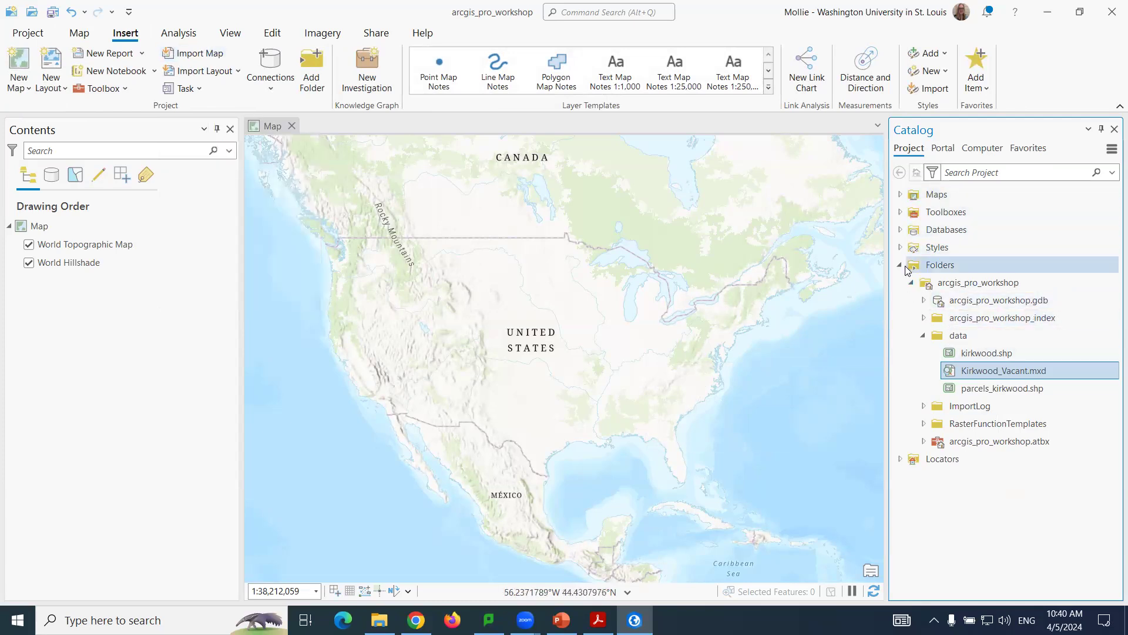
{"action": "double_click", "coordinate": [928, 263]}
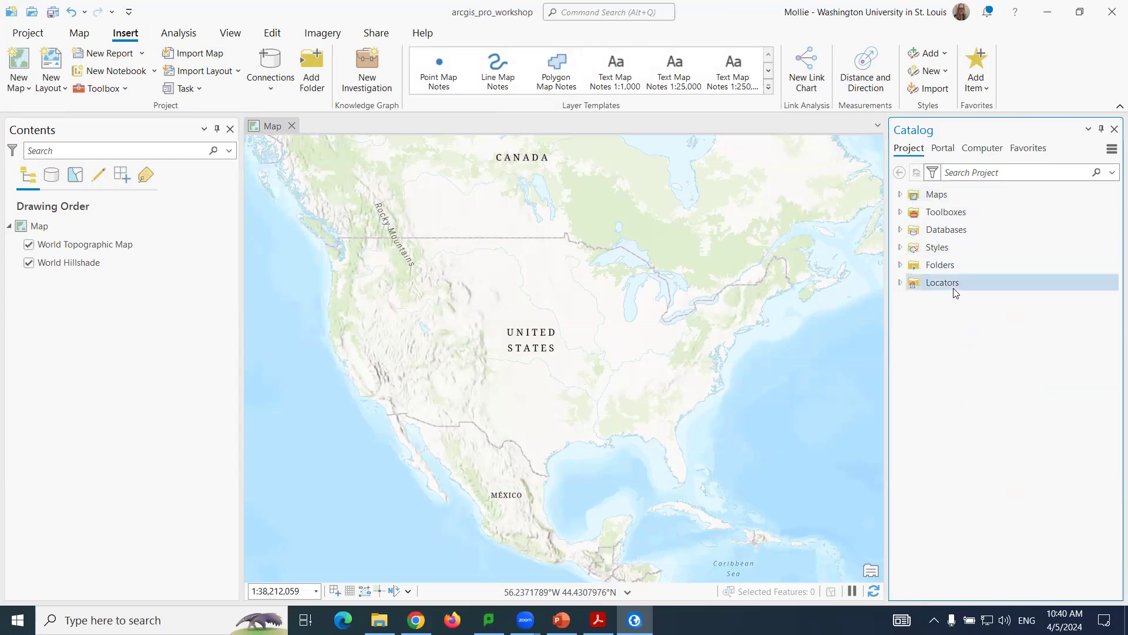
{"action": "left_click", "coordinate": [900, 194]}
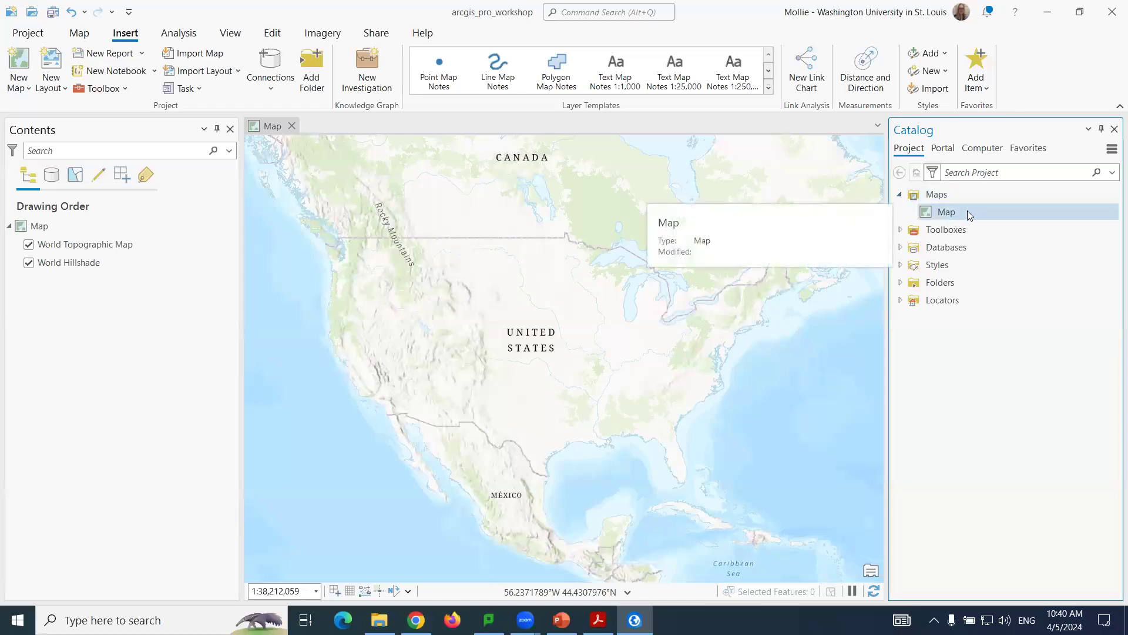
{"action": "left_click", "coordinate": [292, 126]}
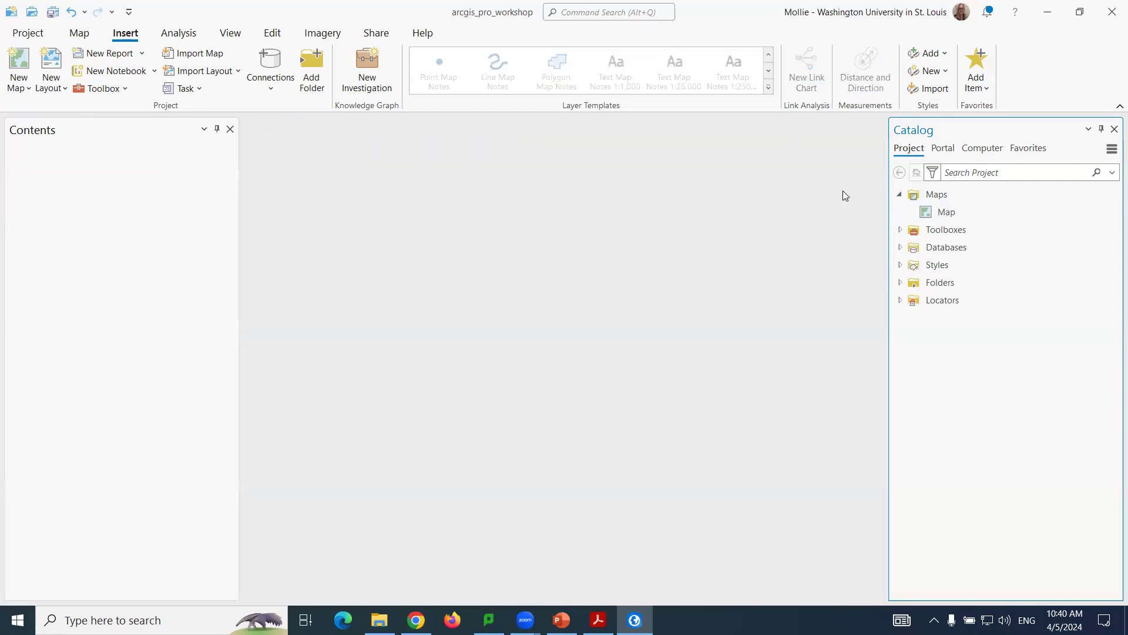
{"action": "left_click", "coordinate": [898, 195]}
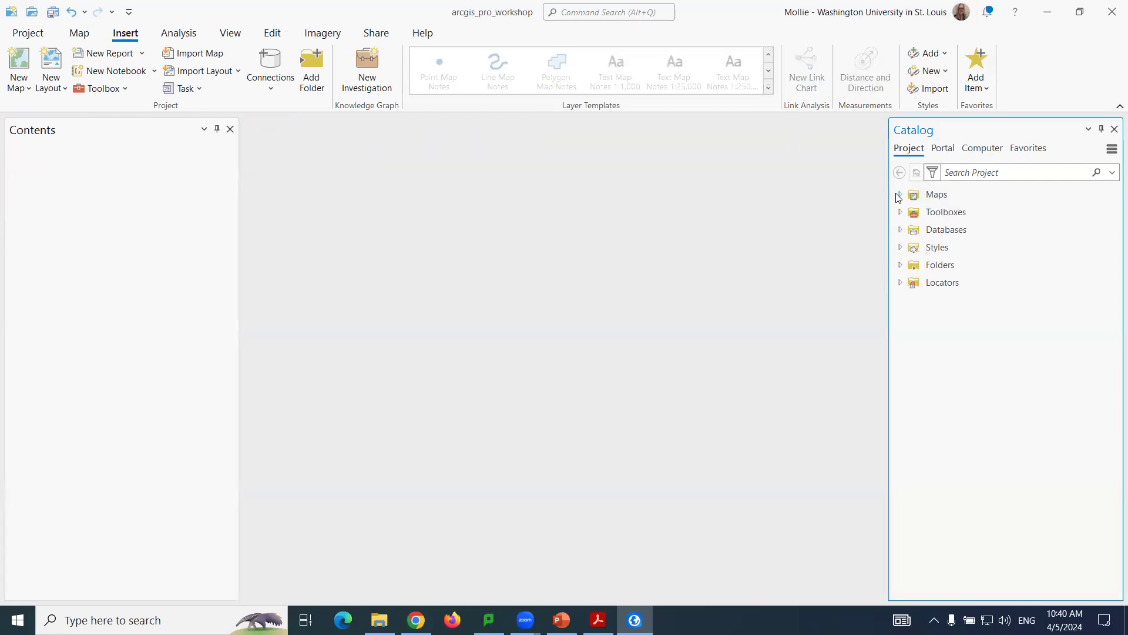
{"action": "left_click", "coordinate": [901, 265]}
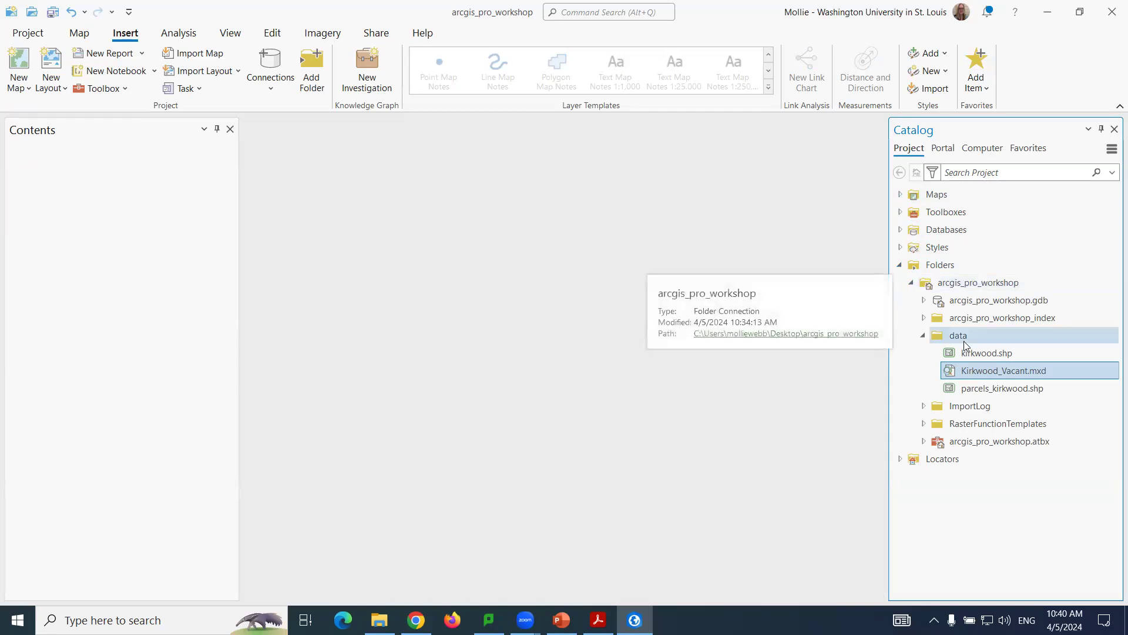
Import and open Kirkwood_Vacant.mxd from the data folder as the Layers map.
{"action": "right_click", "coordinate": [991, 371]}
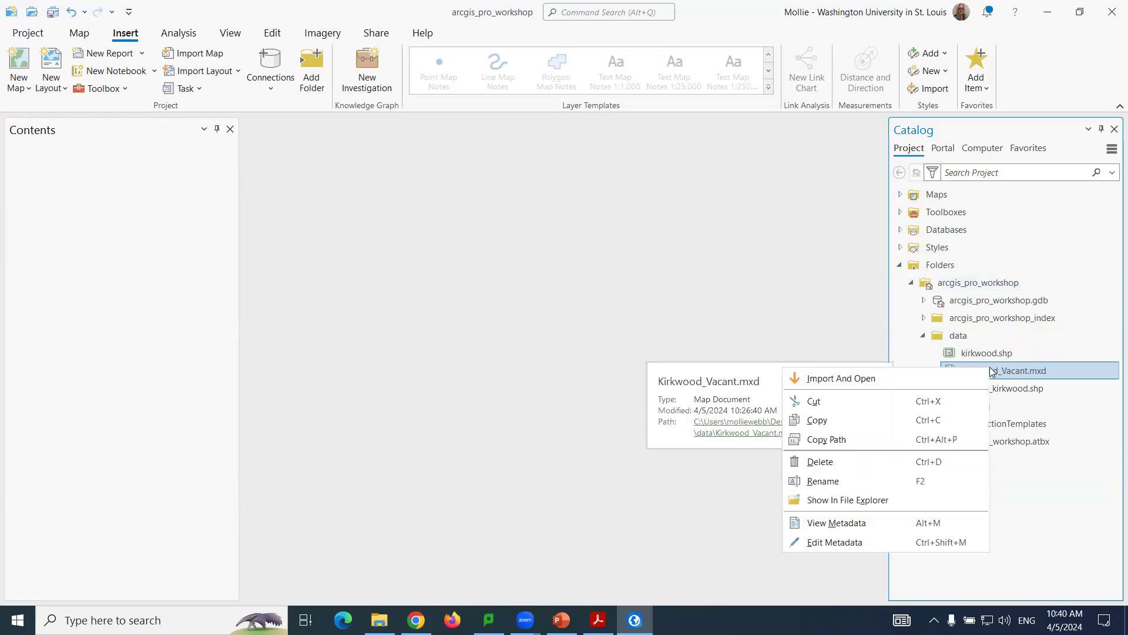
{"action": "left_click", "coordinate": [859, 383]}
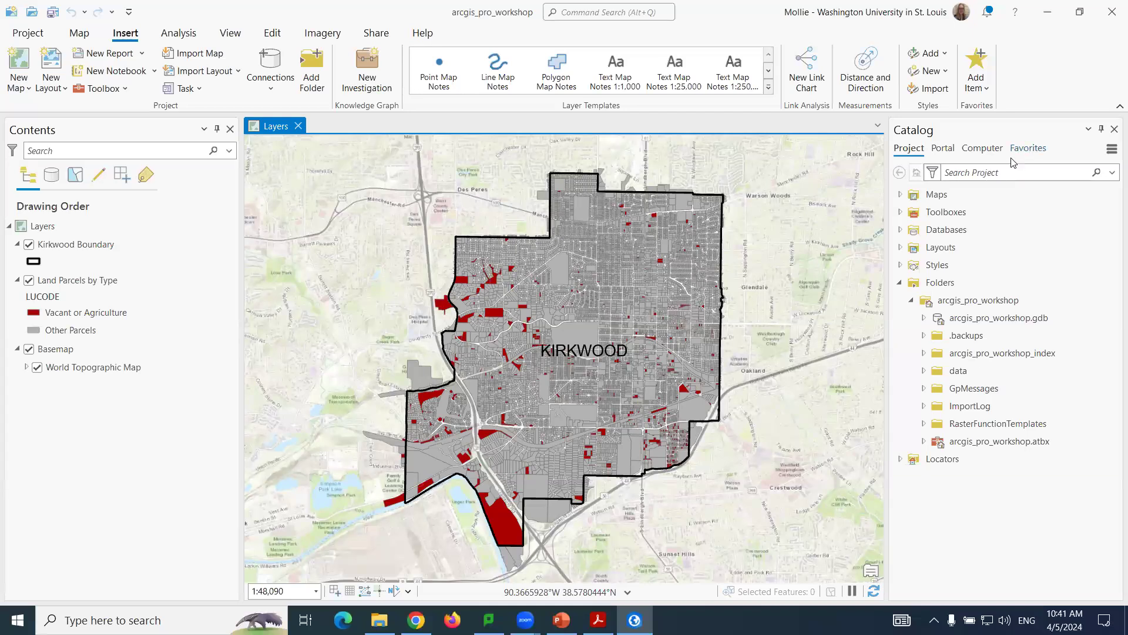
List the Layers and Map maps, select Layers, and expand Layouts to show Kirkwood_Vacant.
{"action": "left_click", "coordinate": [966, 199]}
{"action": "left_click", "coordinate": [902, 284]}
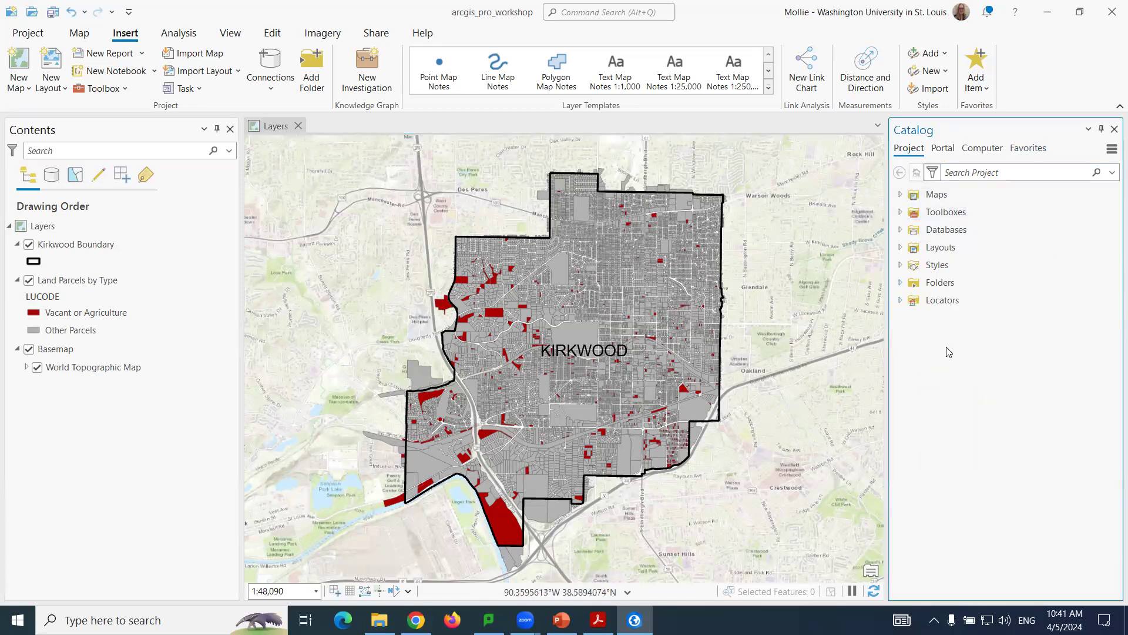
{"action": "left_click", "coordinate": [900, 196]}
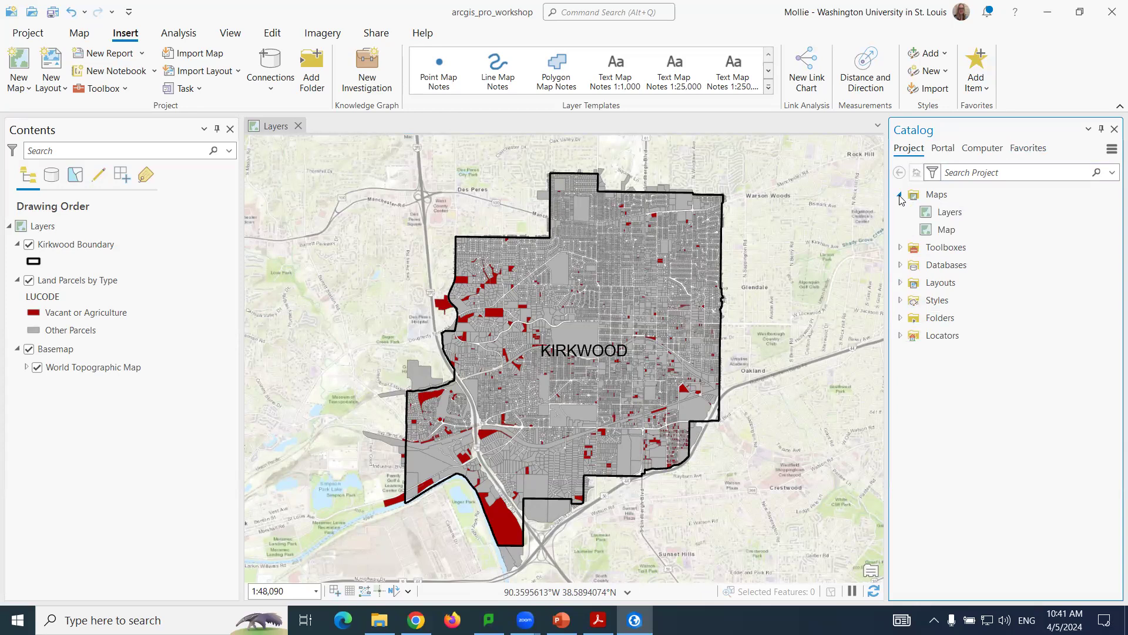
{"action": "left_click", "coordinate": [957, 218]}
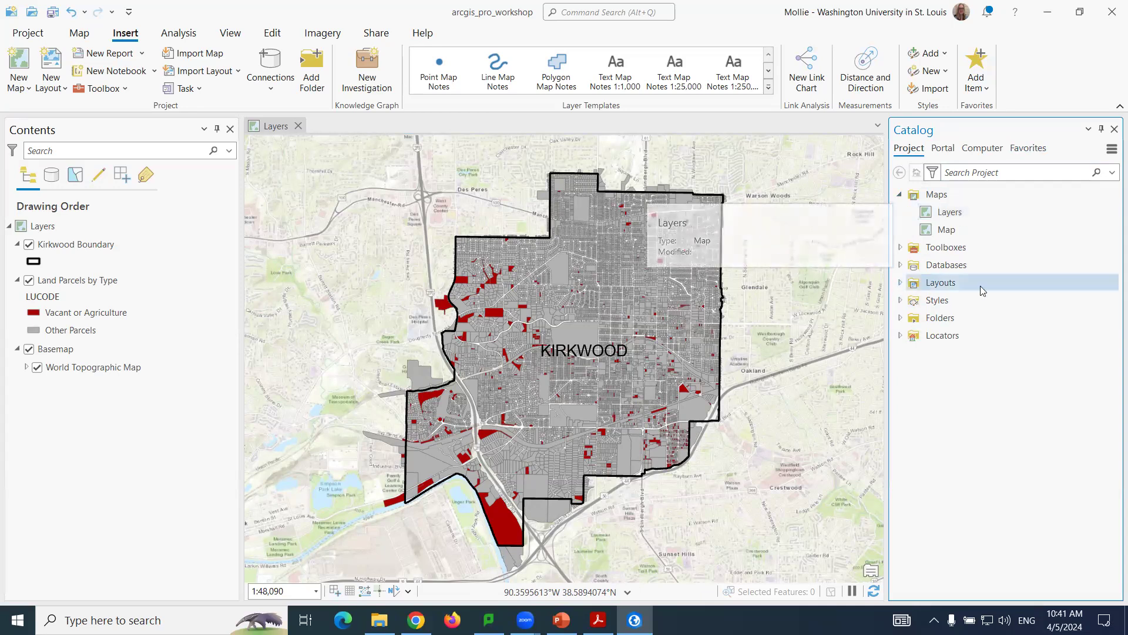
{"action": "left_click", "coordinate": [899, 283]}
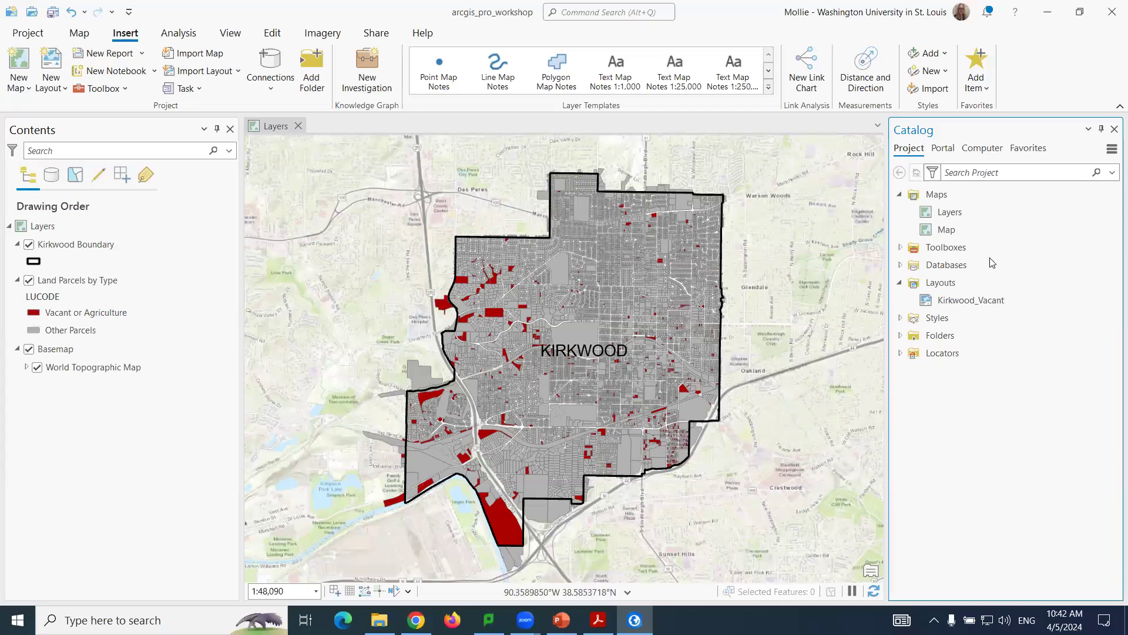
Open the Kirkwood_Vacant layout page 'Vacant Parcels in Kirkwood, MO' and select the Map item.
{"action": "right_click", "coordinate": [974, 303]}
{"action": "left_click", "coordinate": [808, 310]}
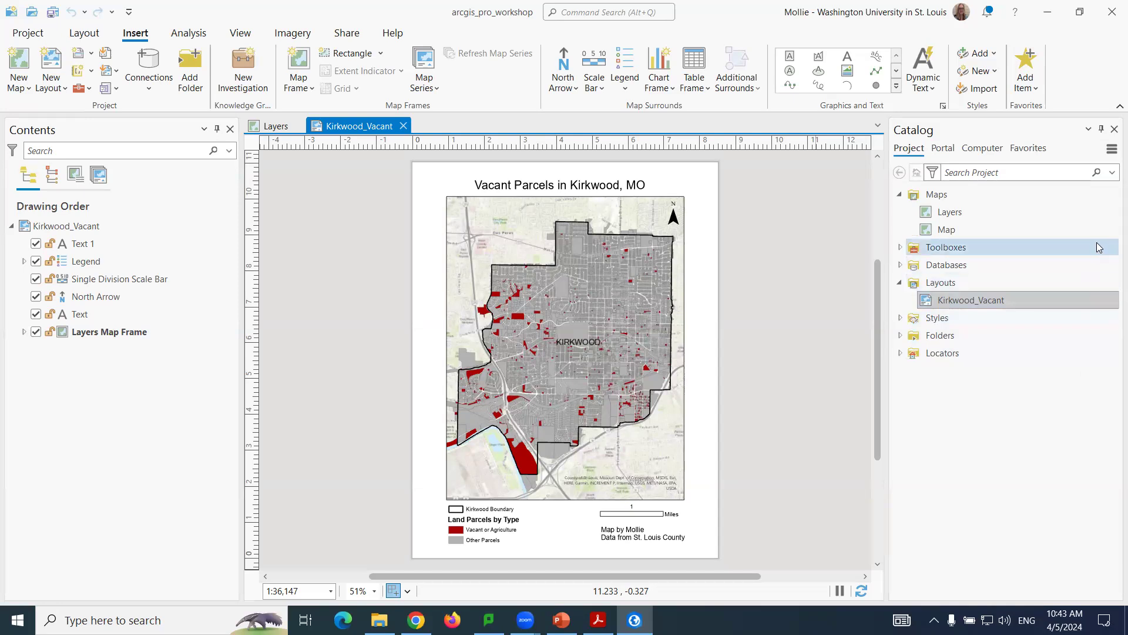
{"action": "left_click", "coordinate": [952, 230]}
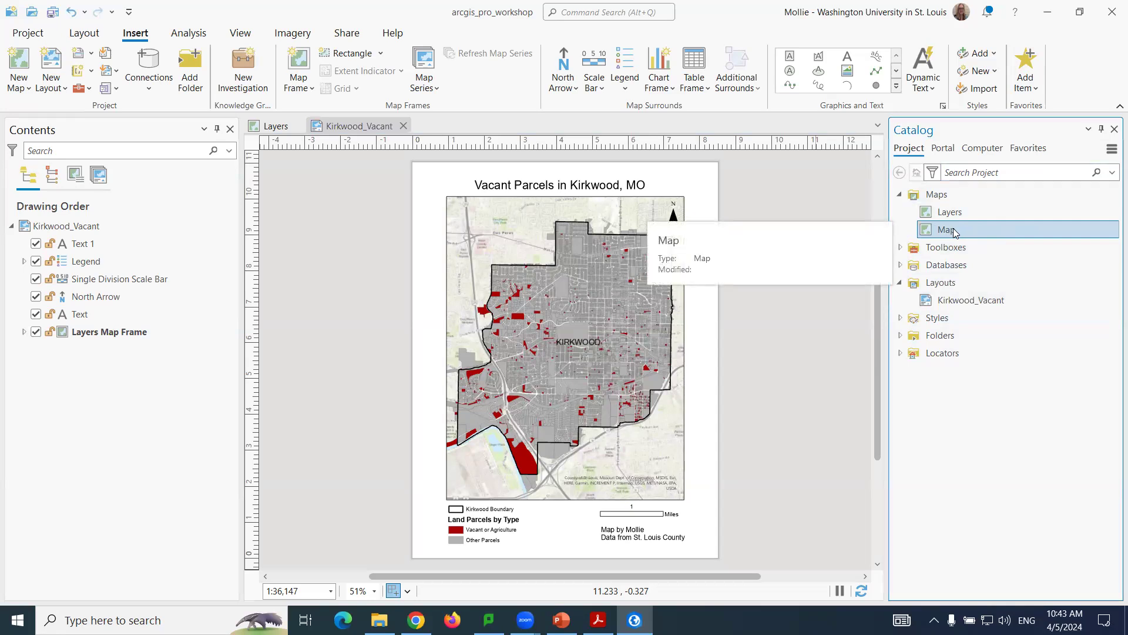
Delete the unused map named Map from the project.
{"action": "right_click", "coordinate": [952, 229]}
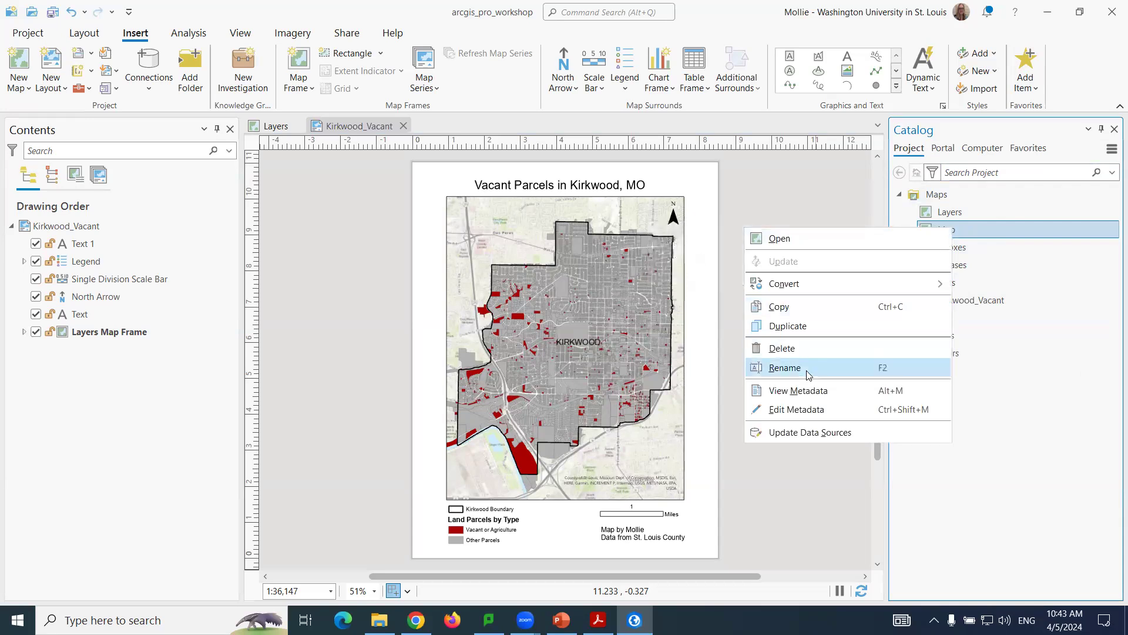
{"action": "left_click", "coordinate": [799, 349]}
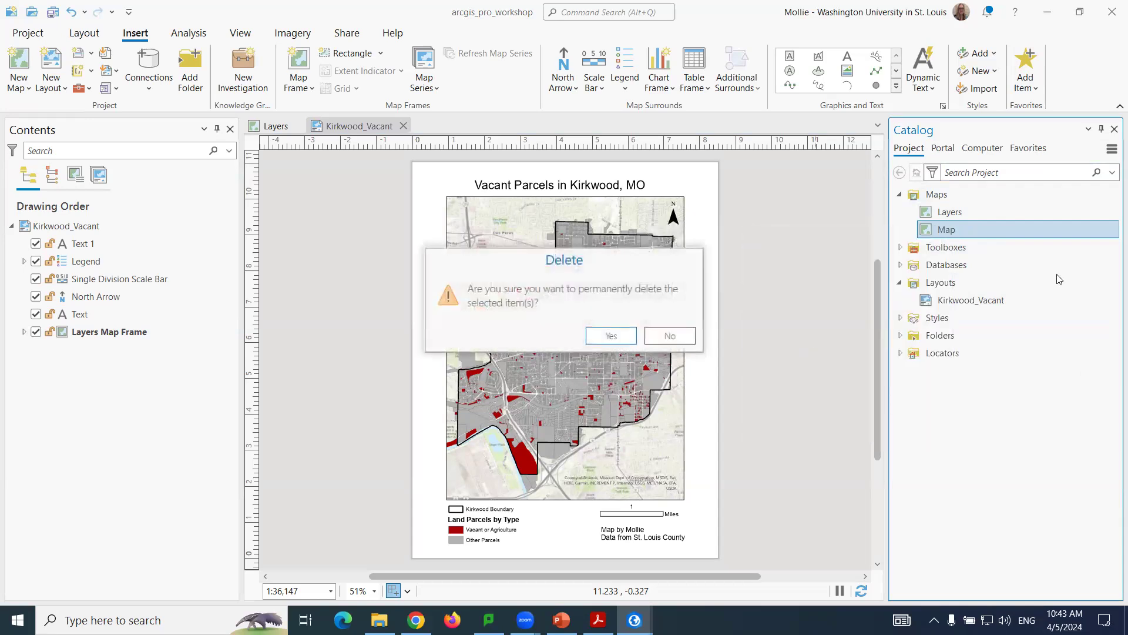
{"action": "left_click", "coordinate": [611, 335]}
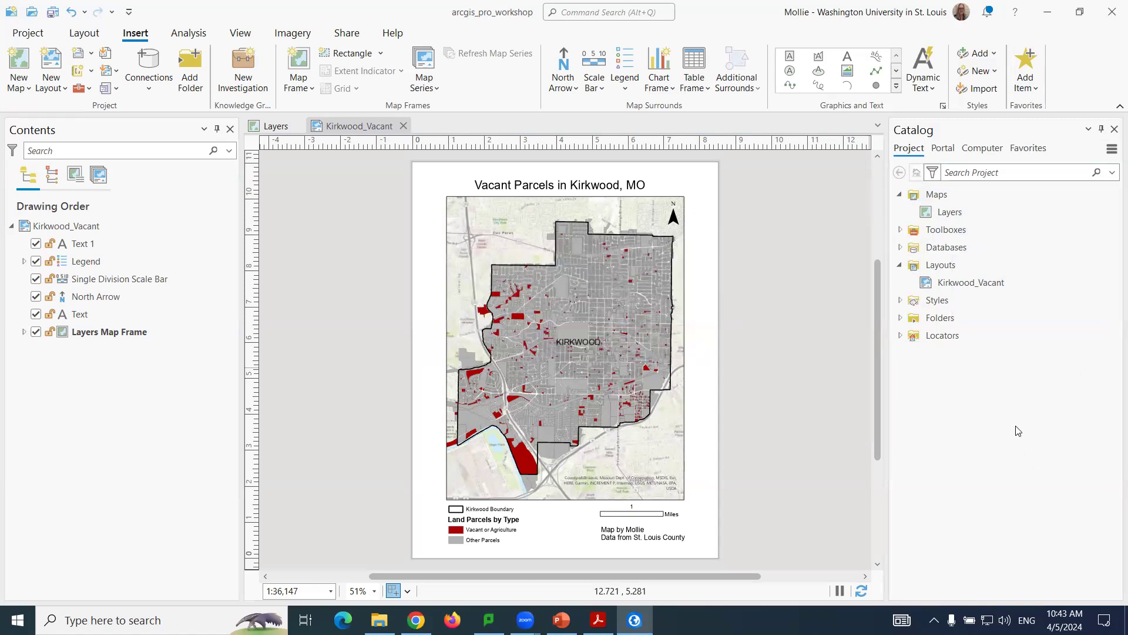
Rename the Layers map to map_kirkwood_vacant.
{"action": "mouse_move", "coordinate": [952, 214]}
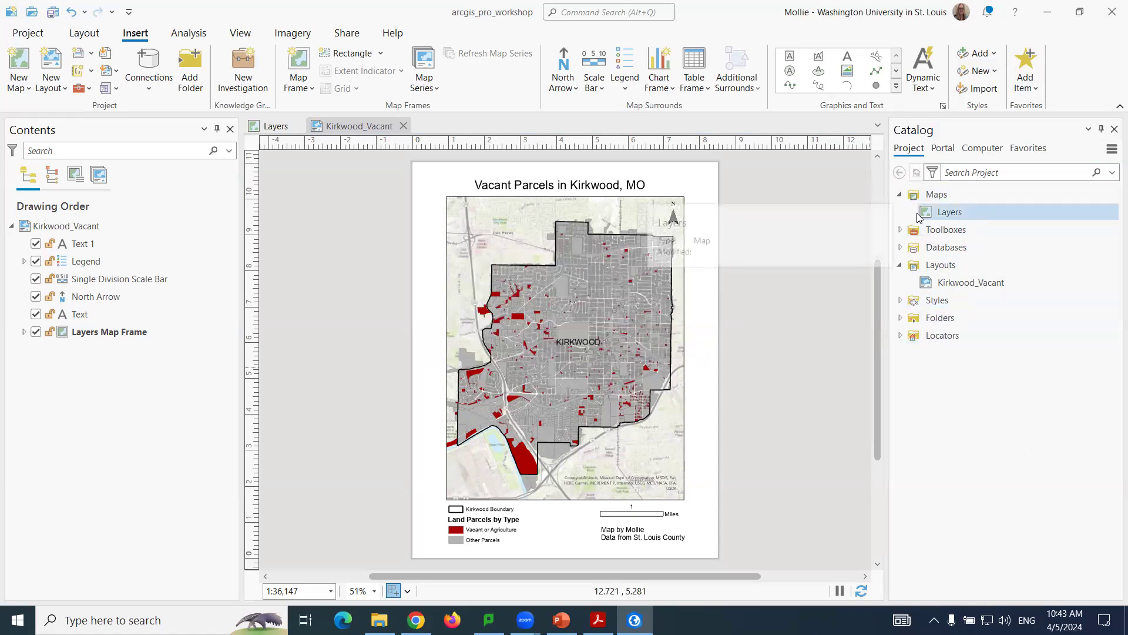
{"action": "right_click", "coordinate": [948, 211]}
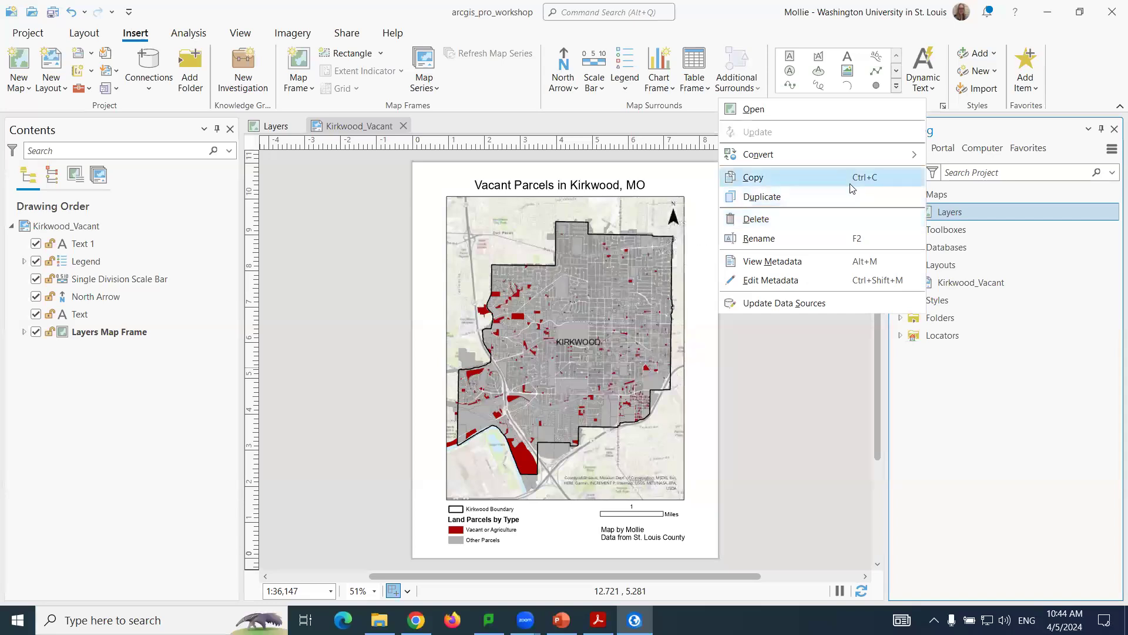
{"action": "left_click", "coordinate": [798, 238]}
{"action": "type", "text": "map_lor"}
{"action": "key", "text": "BackSpace"}
{"action": "key", "text": "BackSpace"}
{"action": "key", "text": "BackSpace"}
{"action": "type", "text": "kirkwood_vacant"}
{"action": "left_click", "coordinate": [980, 232]}
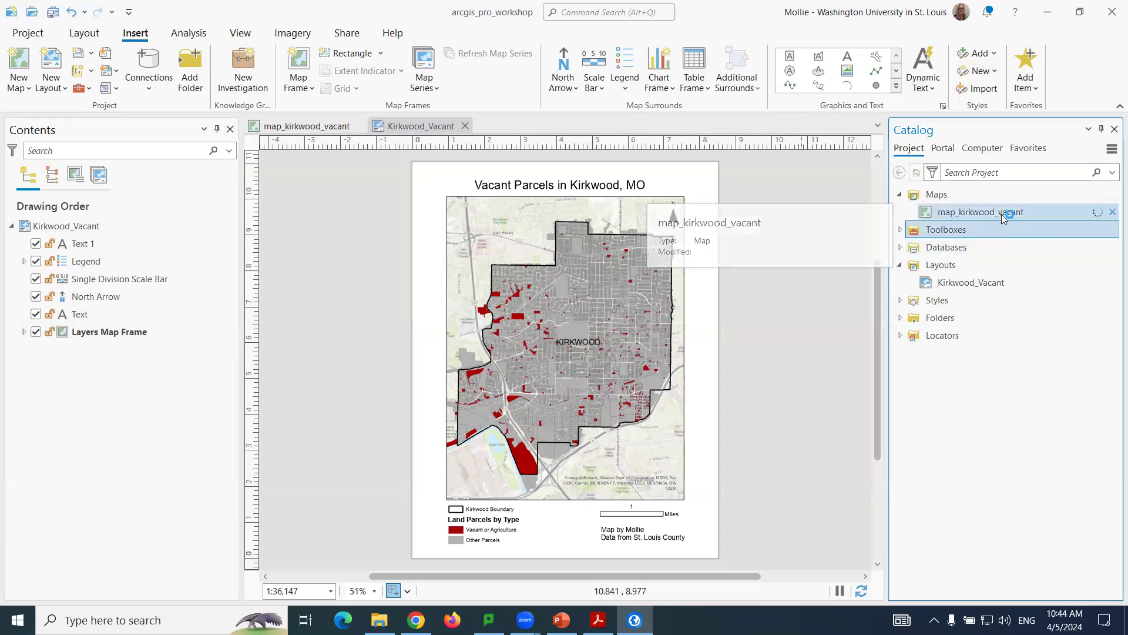
{"action": "left_click", "coordinate": [992, 212]}
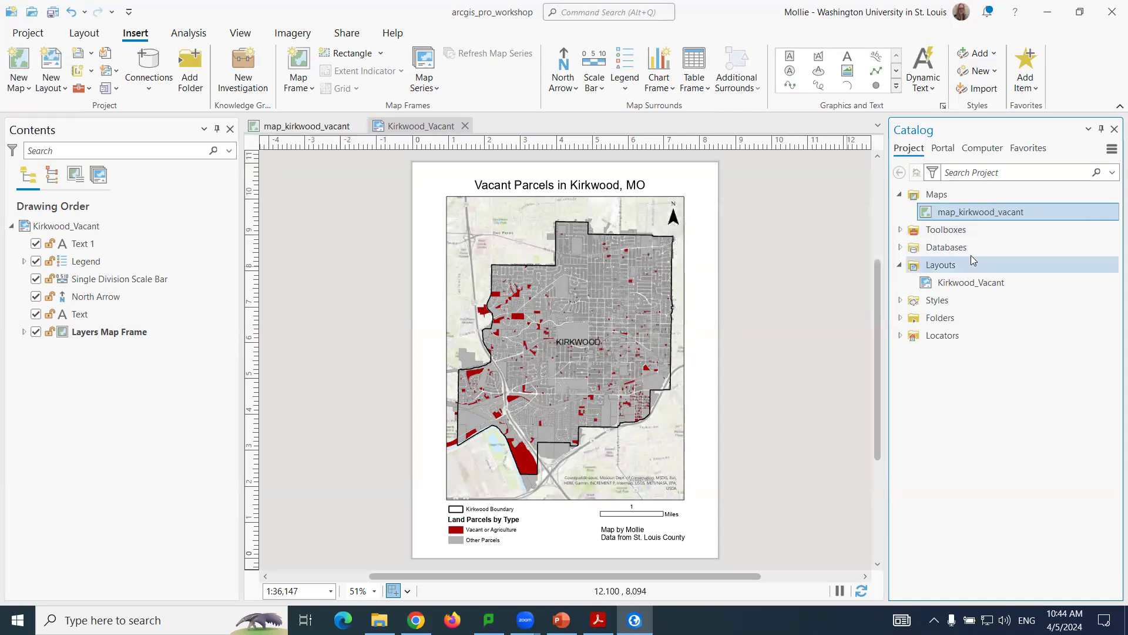
Rename the Kirkwood_Vacant layout to layout_kirkwood_vacant, then show the map_kirkwood_vacant view.
{"action": "right_click", "coordinate": [980, 286]}
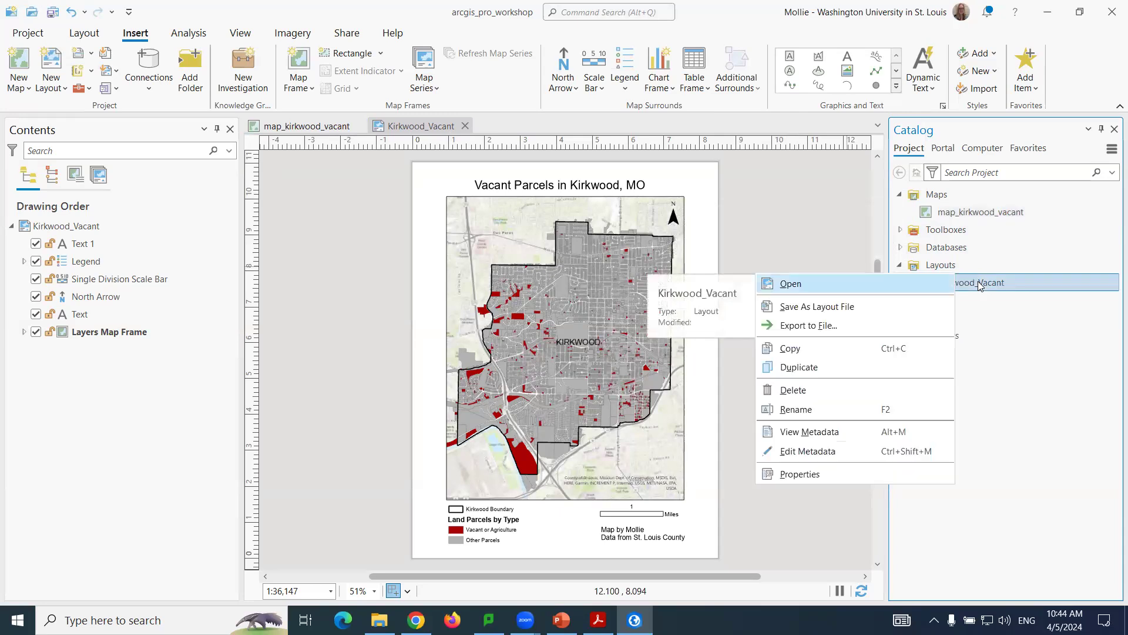
{"action": "left_click", "coordinate": [807, 410]}
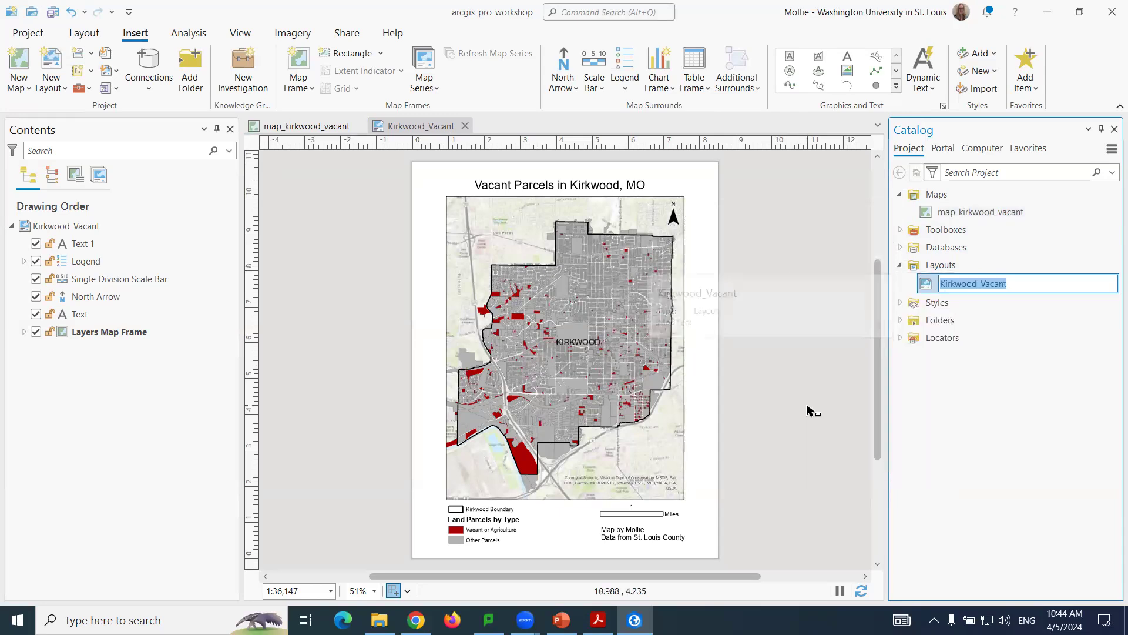
{"action": "type", "text": "layout_k"}
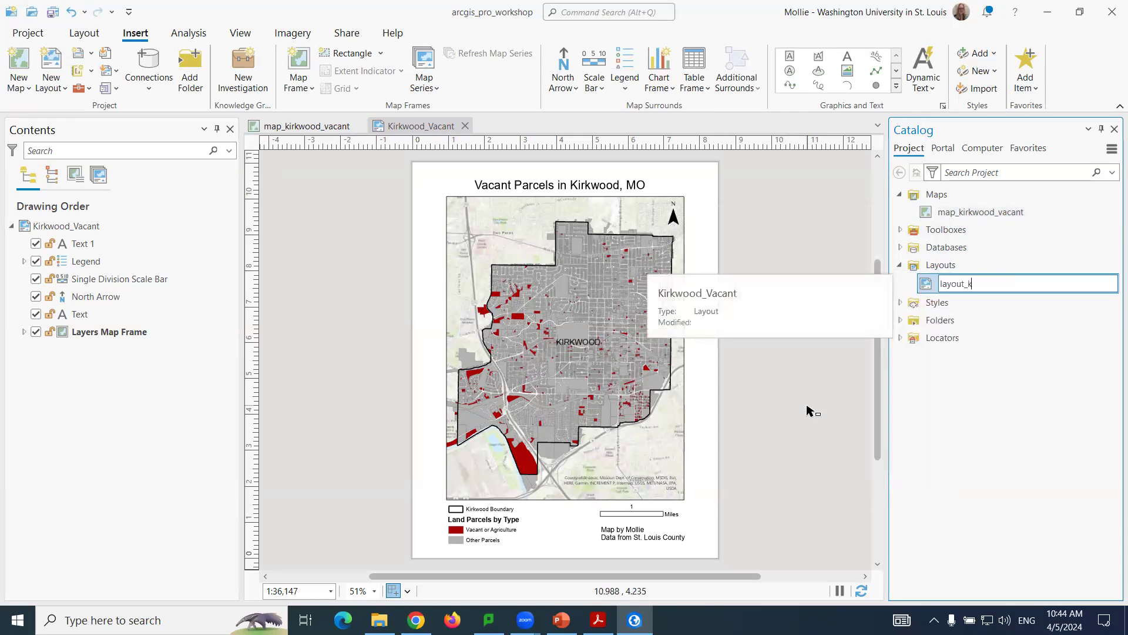
{"action": "type", "text": "irkwood_vacant"}
{"action": "left_click", "coordinate": [990, 305]}
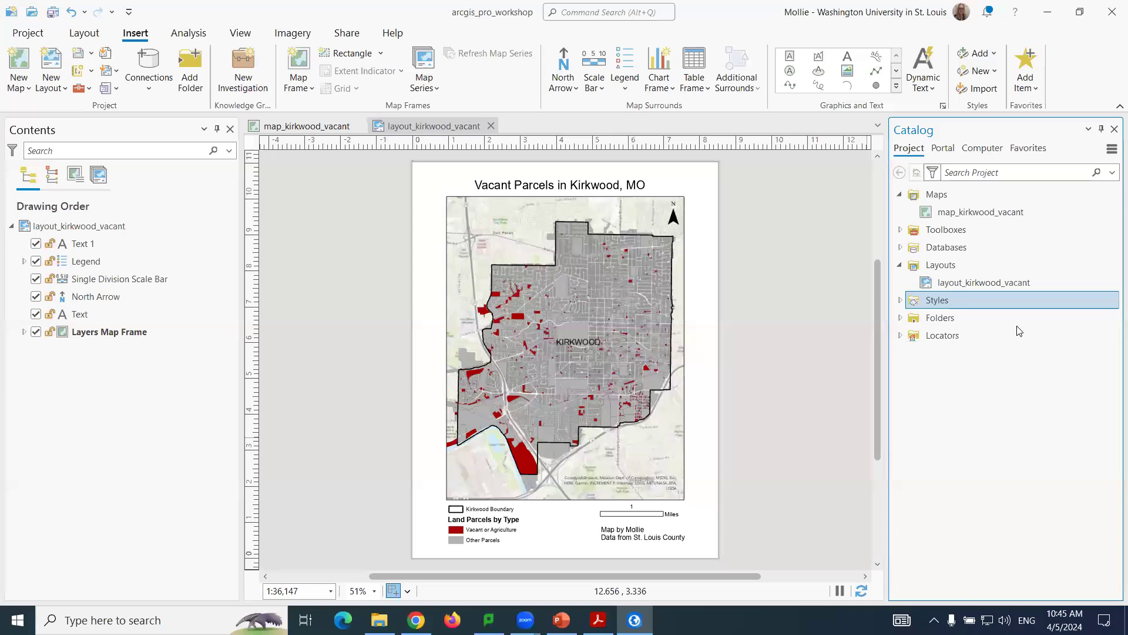
{"action": "left_click", "coordinate": [344, 124]}
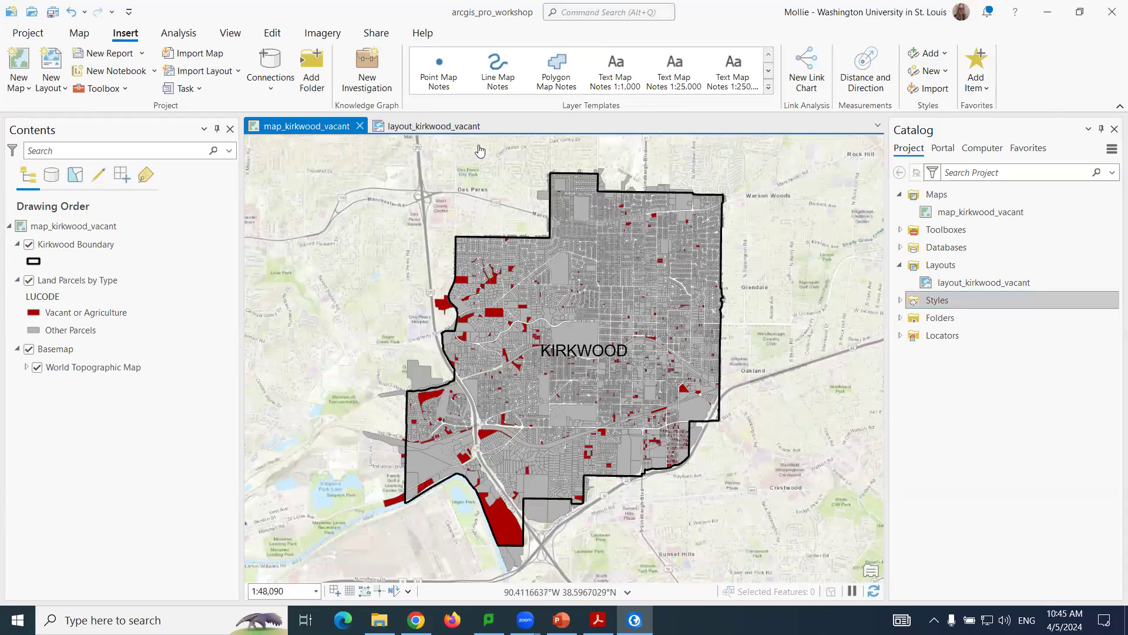
On the Map tab, open the Basemap dropdown to show the 2D basemap gallery.
{"action": "left_click", "coordinate": [519, 88]}
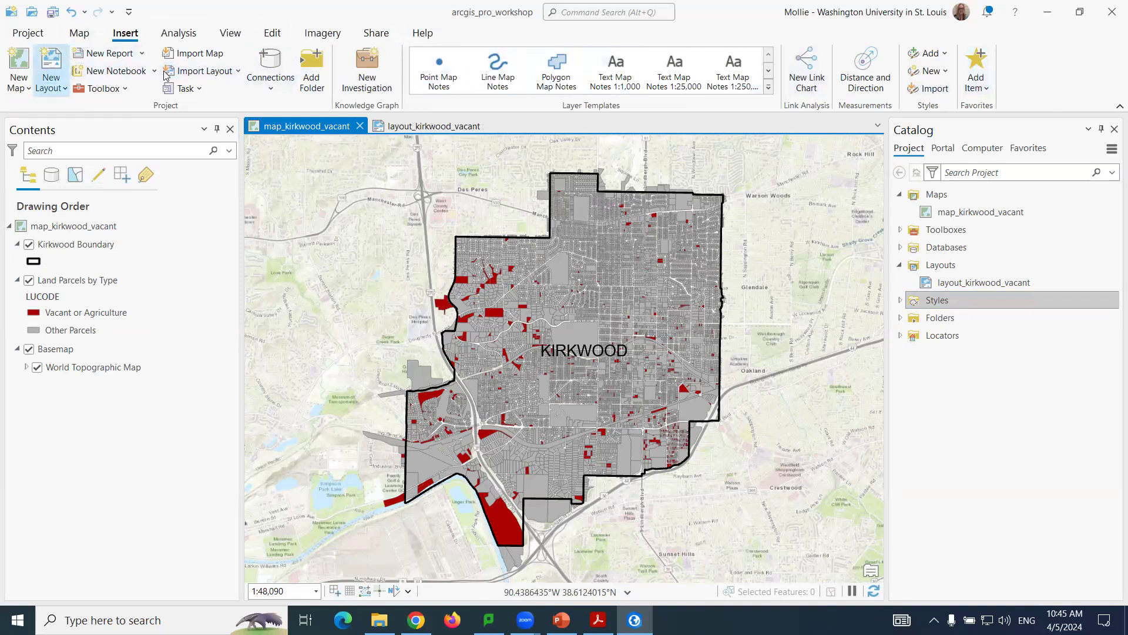
{"action": "left_click", "coordinate": [81, 35]}
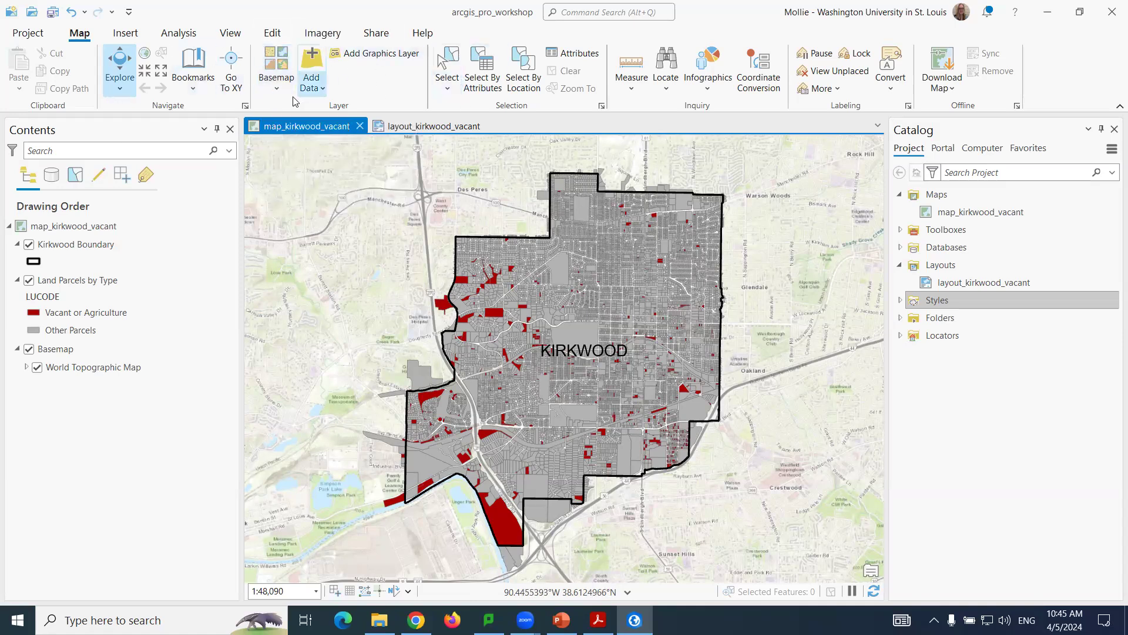
{"action": "left_click", "coordinate": [280, 89]}
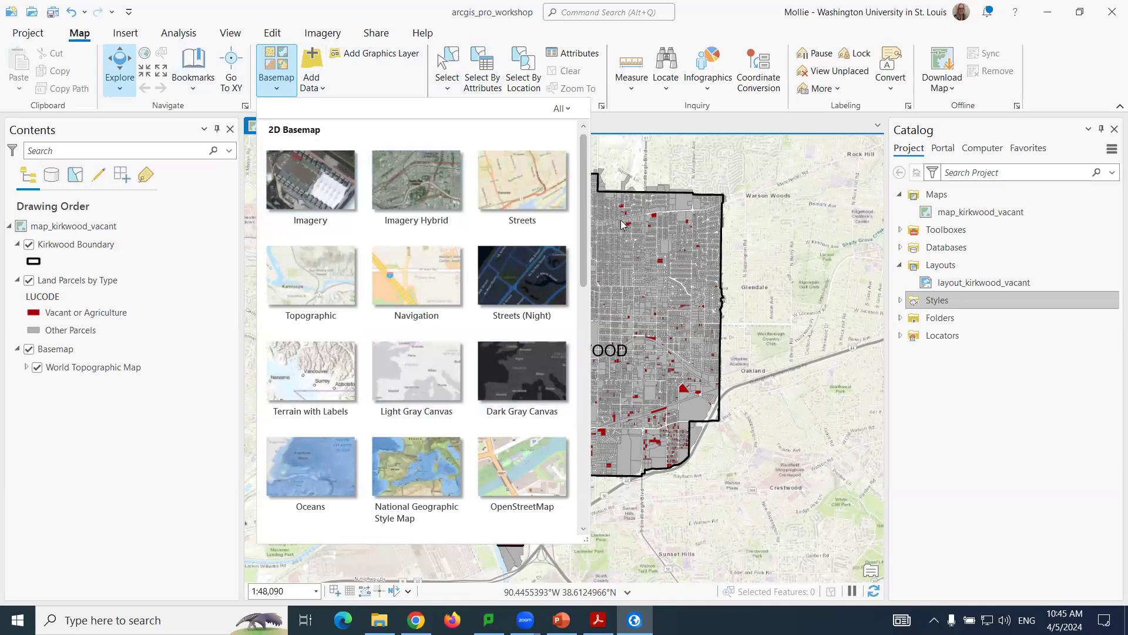
{"action": "left_click_drag", "start_coordinate": [584, 204], "coordinate": [578, 461]}
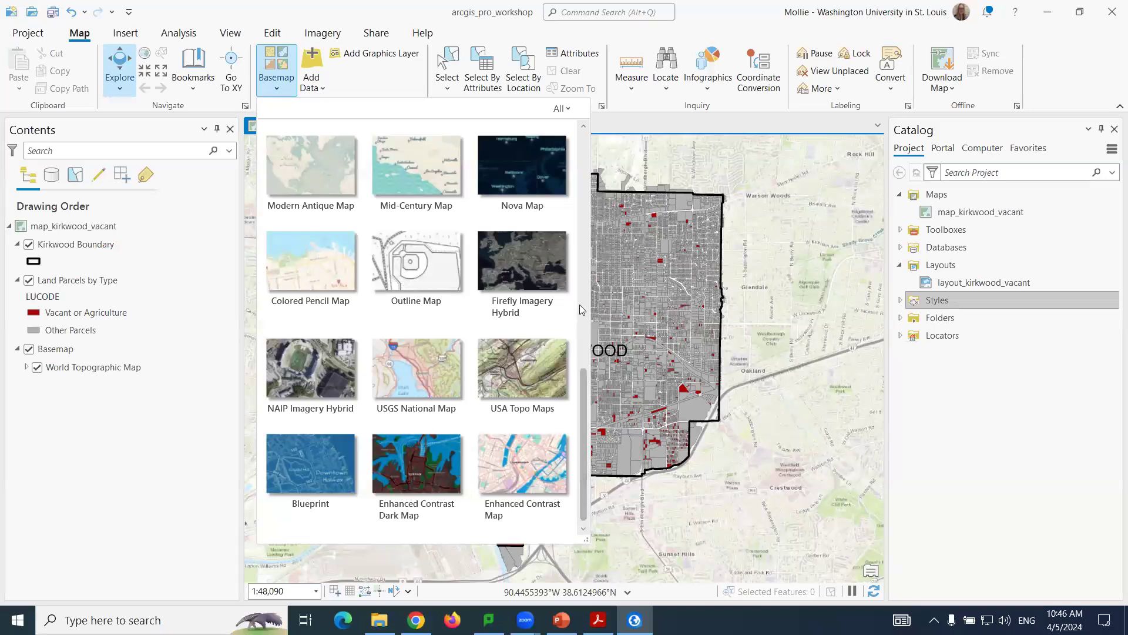
{"action": "left_click_drag", "start_coordinate": [581, 418], "coordinate": [592, 169]}
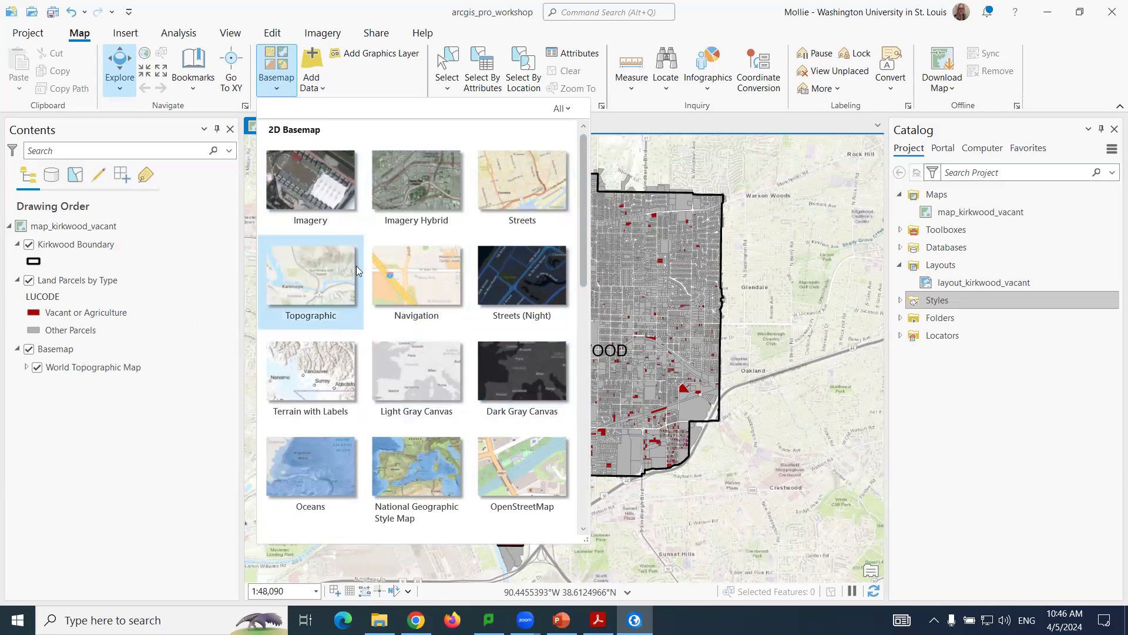
{"action": "left_click", "coordinate": [278, 92]}
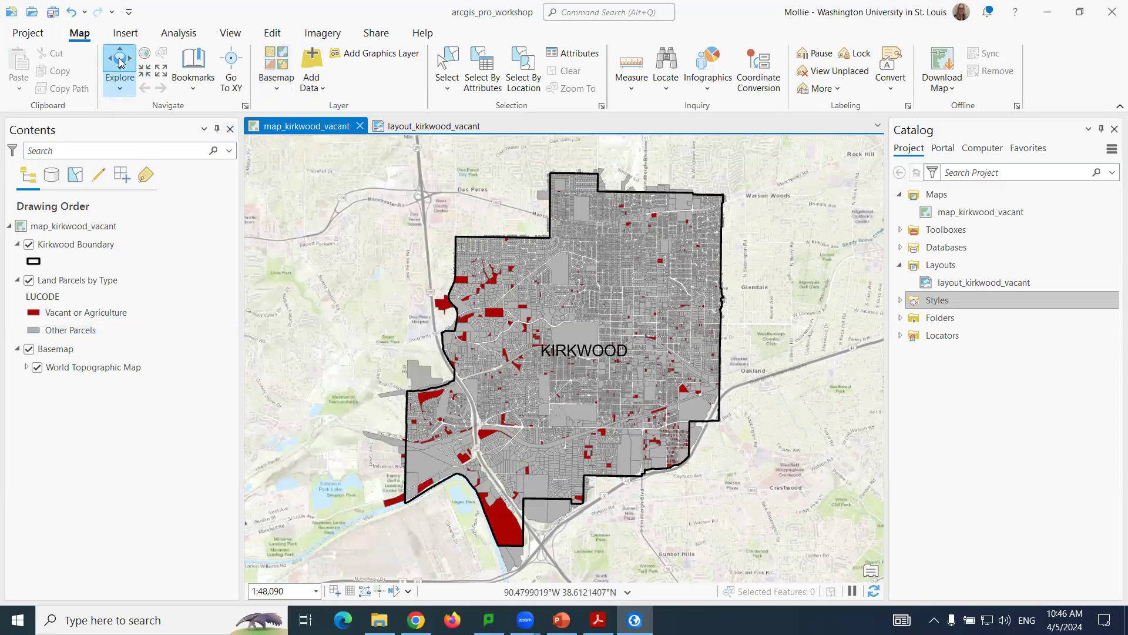
Switch Explore pop-ups from Topmost Layer to Visible Layers and confirm the setting.
{"action": "left_click", "coordinate": [117, 89]}
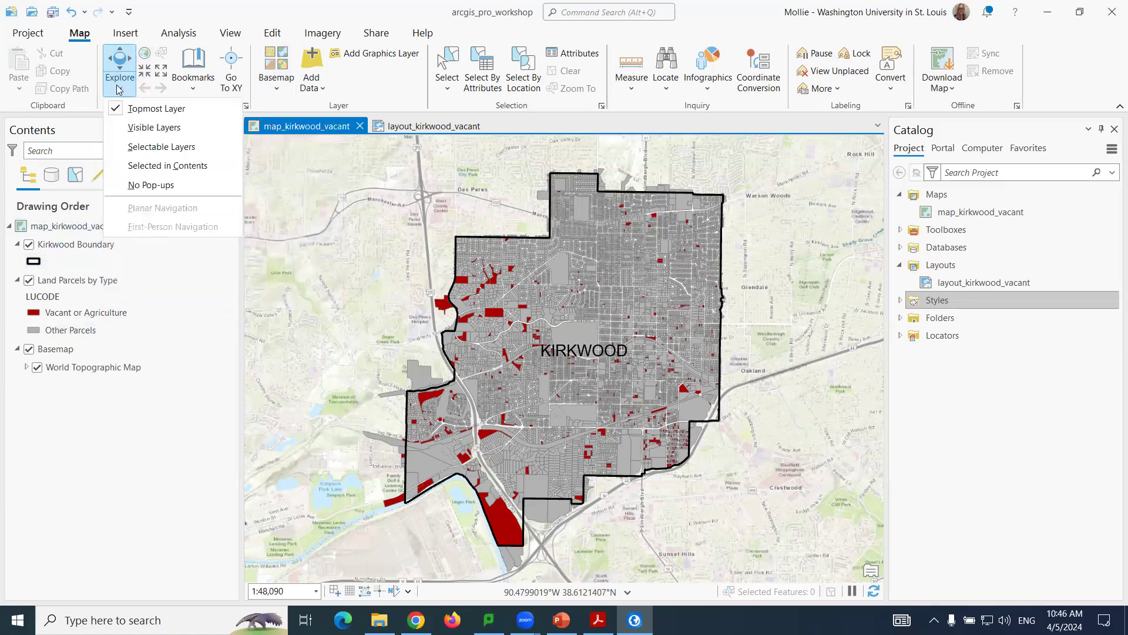
{"action": "left_click", "coordinate": [150, 128]}
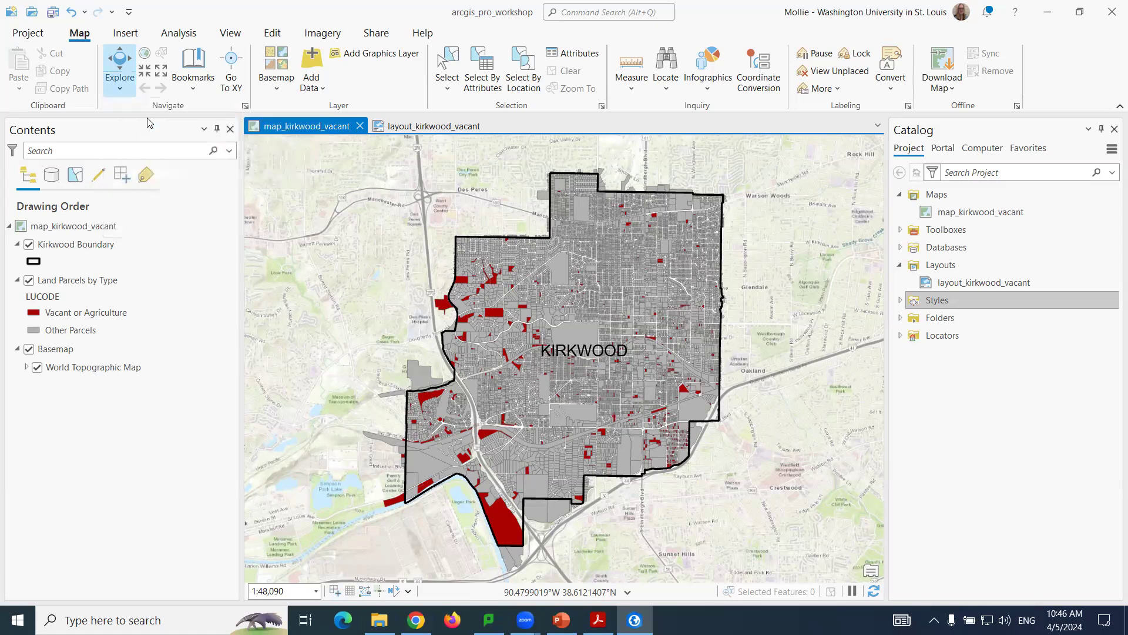
{"action": "left_click", "coordinate": [121, 91]}
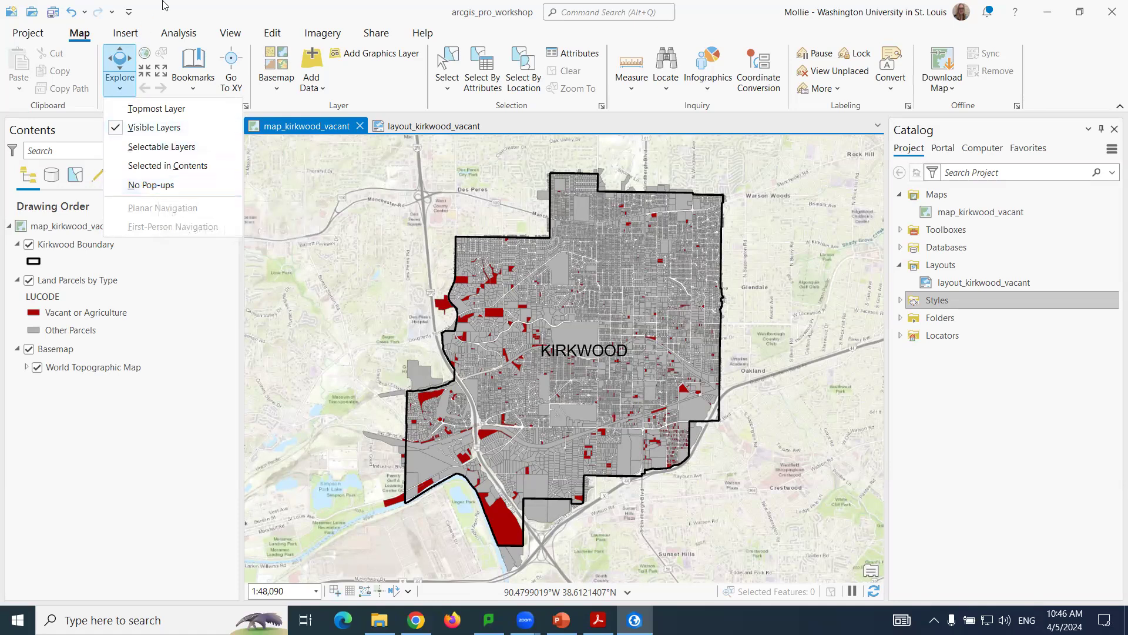
{"action": "left_click", "coordinate": [120, 59]}
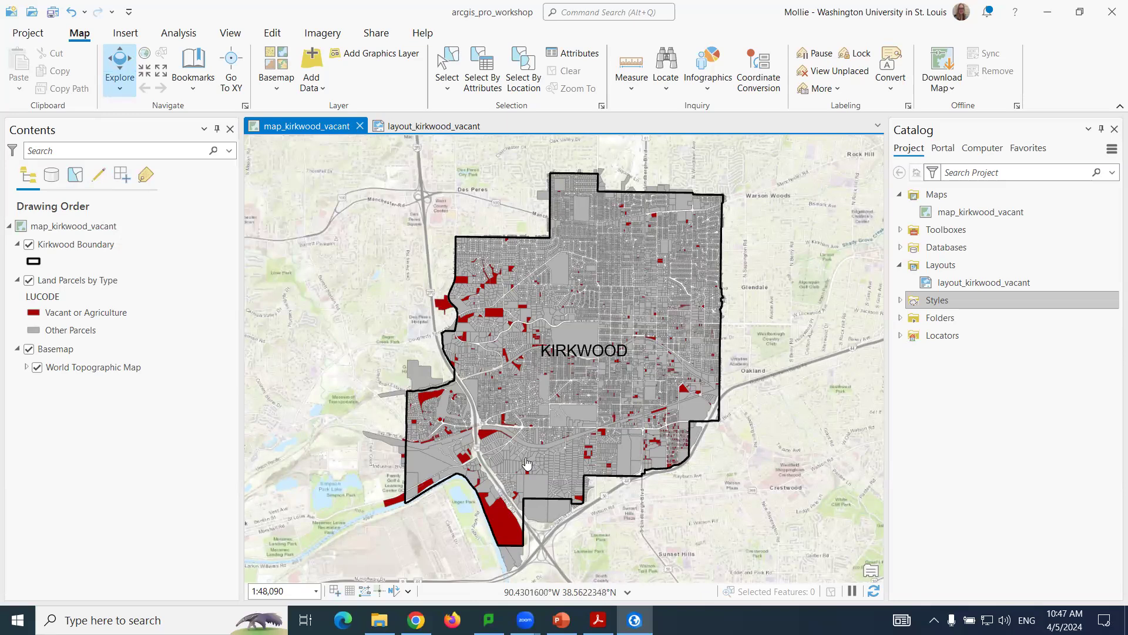
Show the Kirkwood boundary's pop-up, enlarge and reposition it, and flash the boundary.
{"action": "left_click", "coordinate": [504, 516]}
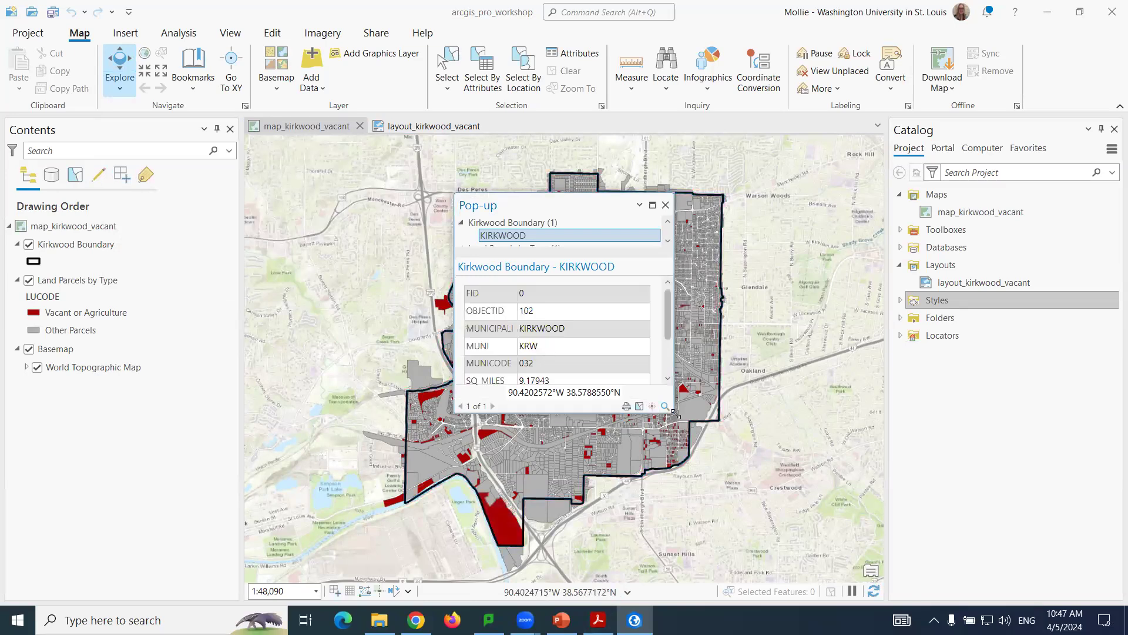
{"action": "left_click_drag", "start_coordinate": [676, 415], "coordinate": [812, 563]}
{"action": "left_click_drag", "start_coordinate": [611, 205], "coordinate": [810, 173]}
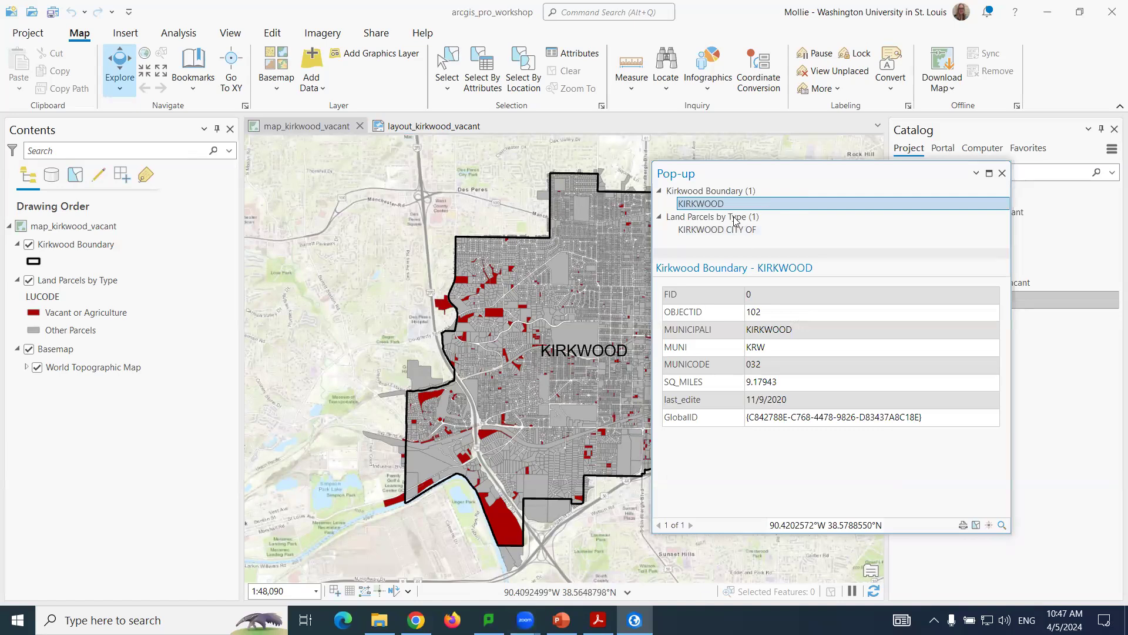
{"action": "right_click", "coordinate": [701, 206]}
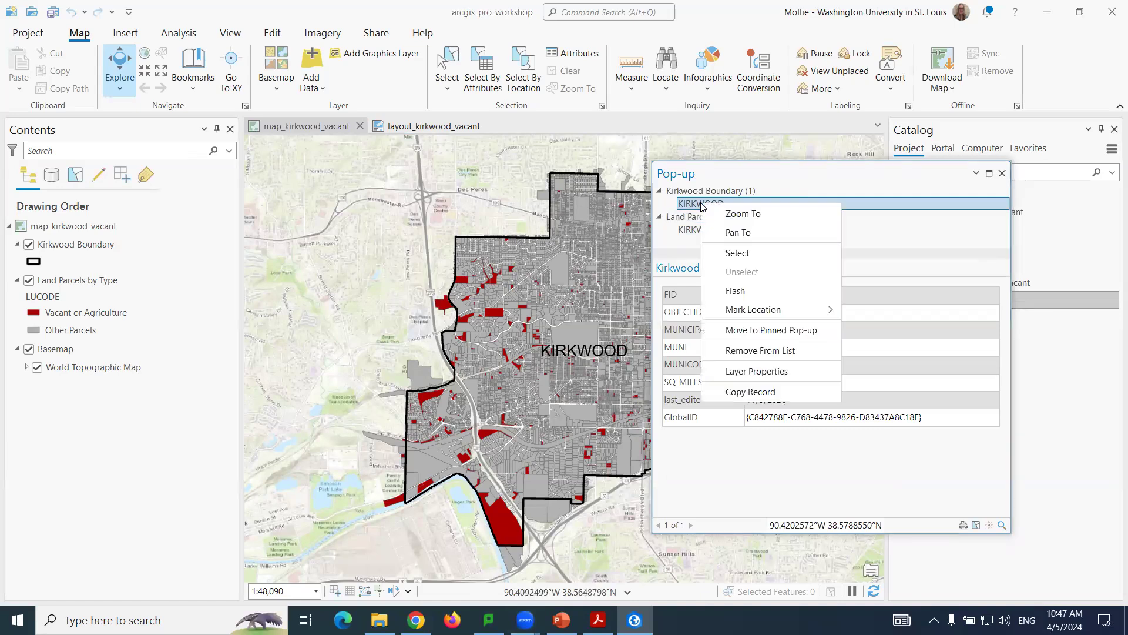
{"action": "left_click", "coordinate": [735, 290]}
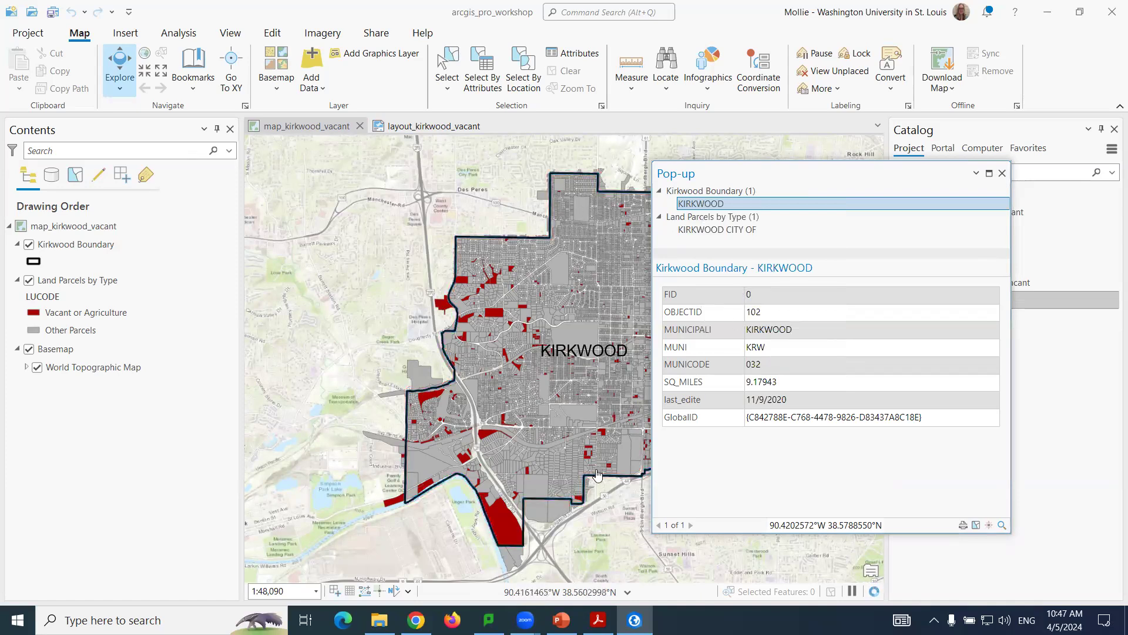
Flash the KIRKWOOD CITY OF parcel on the map, then close its pop-up.
{"action": "right_click", "coordinate": [711, 231]}
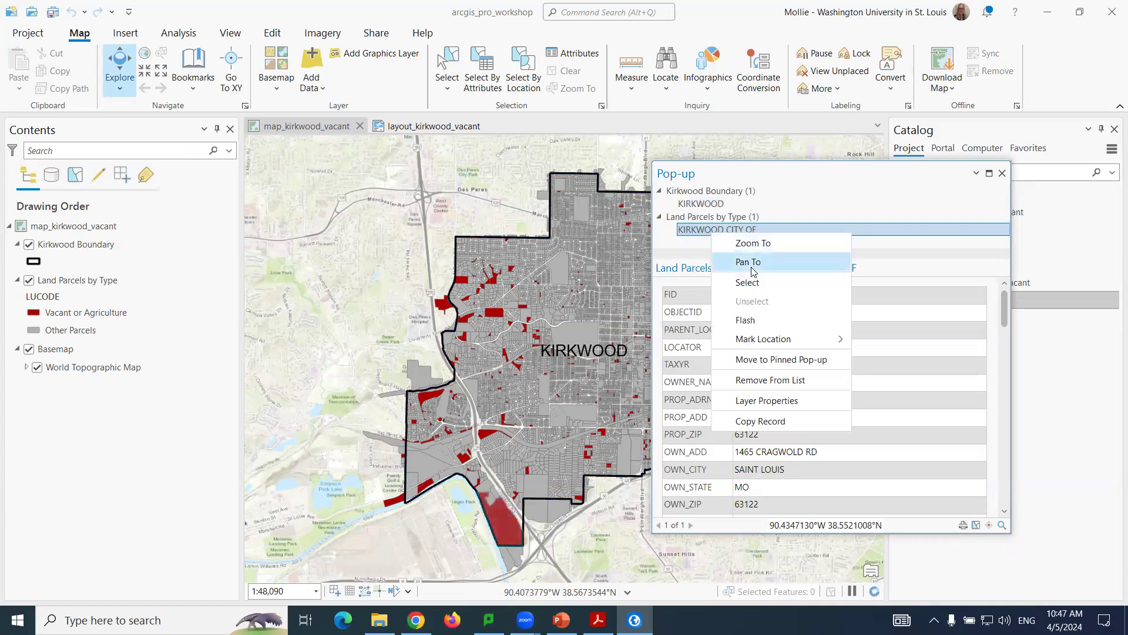
{"action": "left_click", "coordinate": [754, 321]}
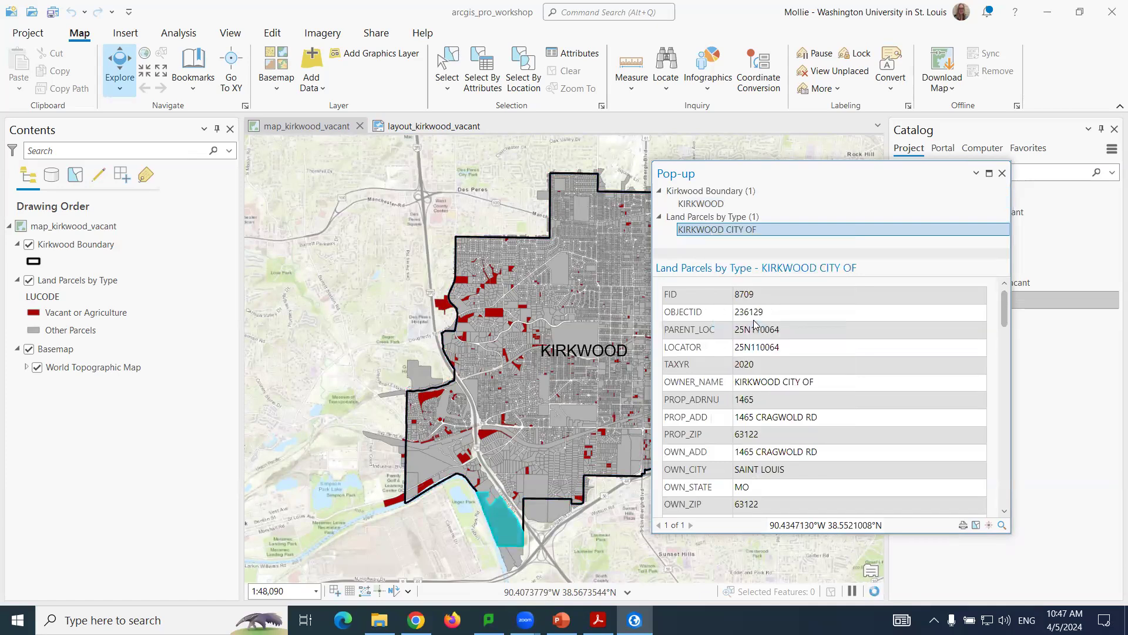
{"action": "left_click_drag", "start_coordinate": [1003, 299], "coordinate": [1005, 349]}
{"action": "scroll", "coordinate": [1006, 415], "scroll_direction": "up", "scroll_amount": 5}
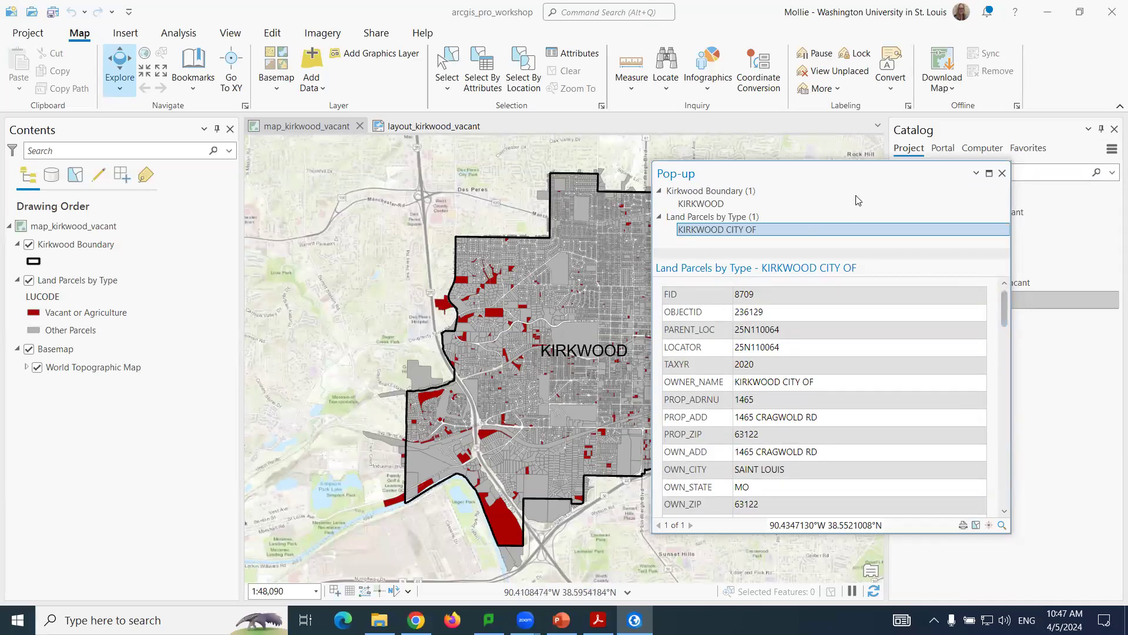
{"action": "left_click", "coordinate": [1002, 174]}
Inspect two northern Kirkwood parcels in the pop-up, dock it, then close the Pop-up pane.
{"action": "left_click", "coordinate": [518, 259]}
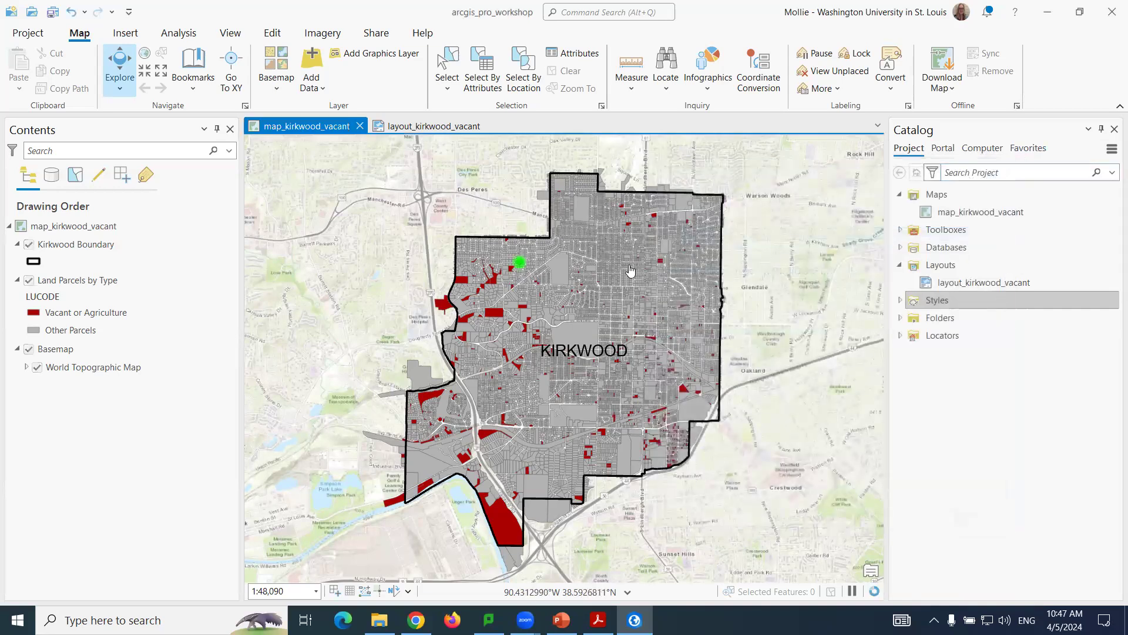
{"action": "left_click", "coordinate": [743, 229]}
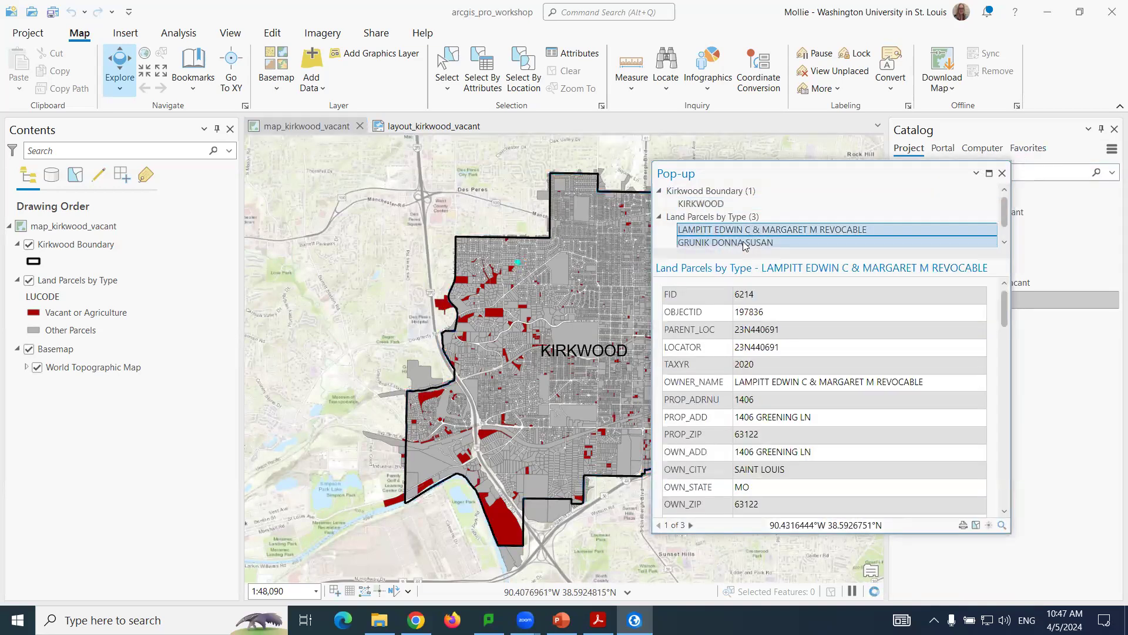
{"action": "left_click", "coordinate": [744, 241]}
{"action": "left_click_drag", "start_coordinate": [833, 176], "coordinate": [1109, 362]}
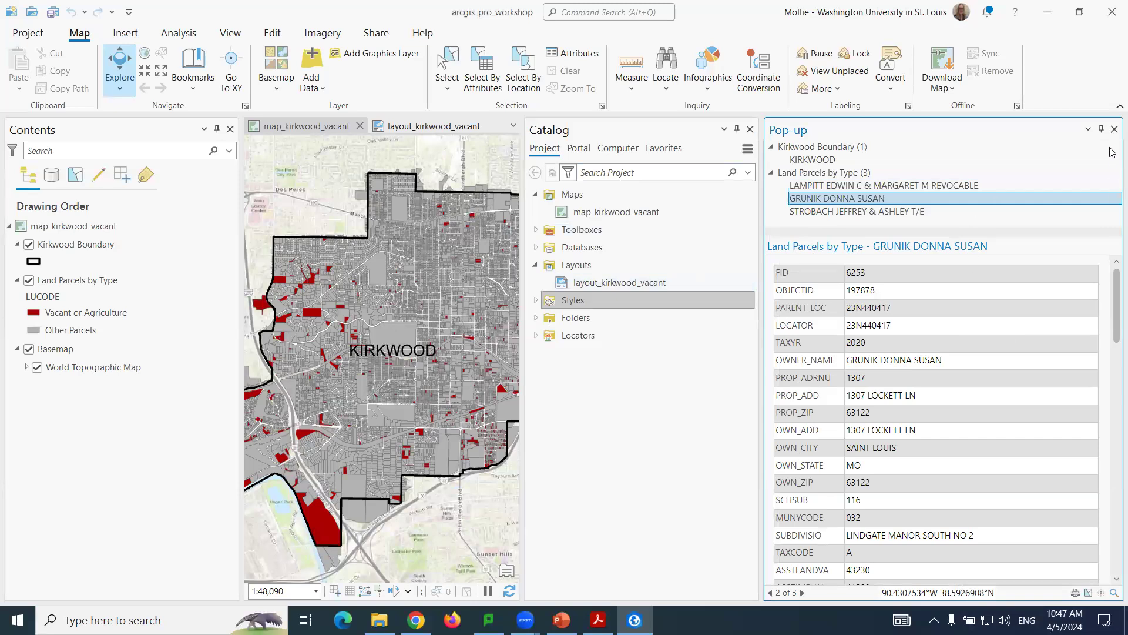
{"action": "left_click", "coordinate": [1114, 129]}
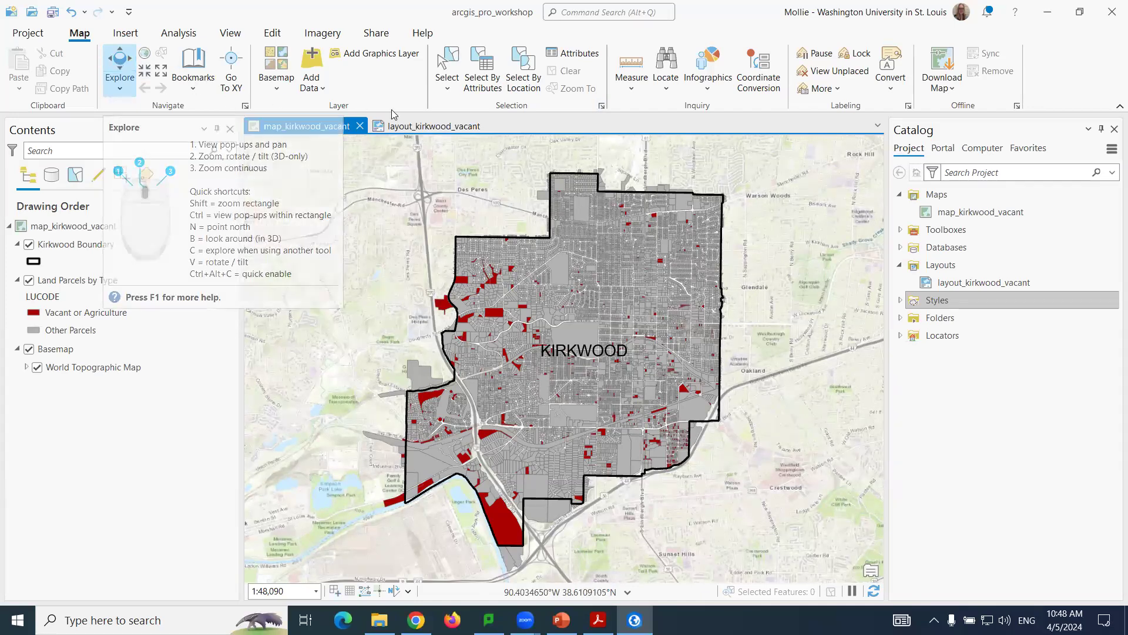
Rectangle-select a northeast block of parcels, clear it, and open Select By Attributes.
{"action": "left_click", "coordinate": [447, 60]}
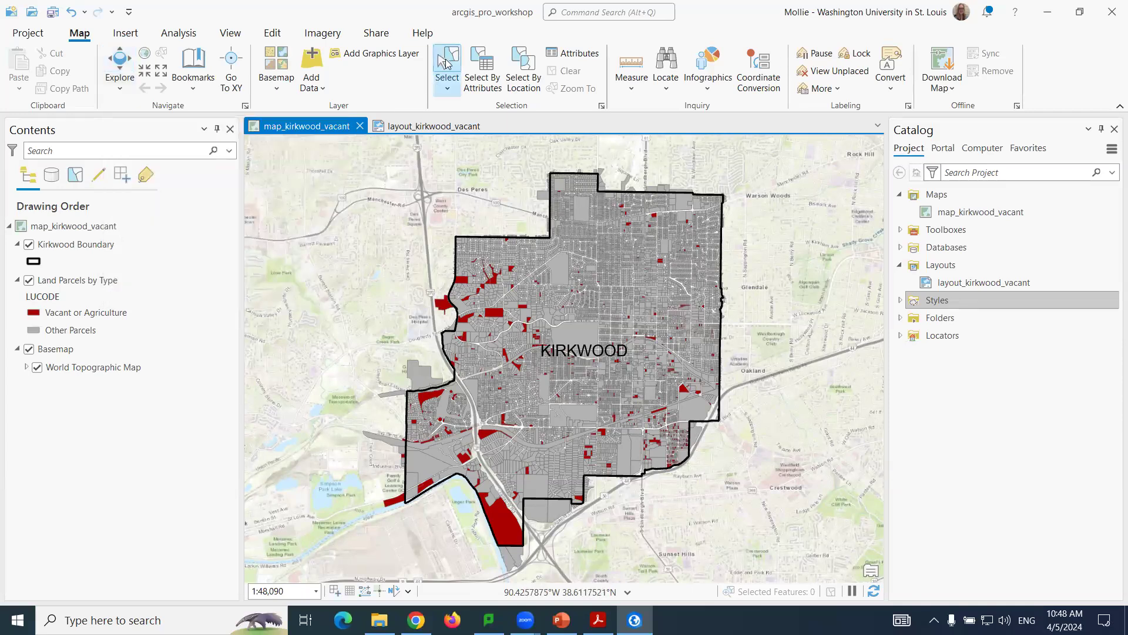
{"action": "left_click", "coordinate": [449, 88]}
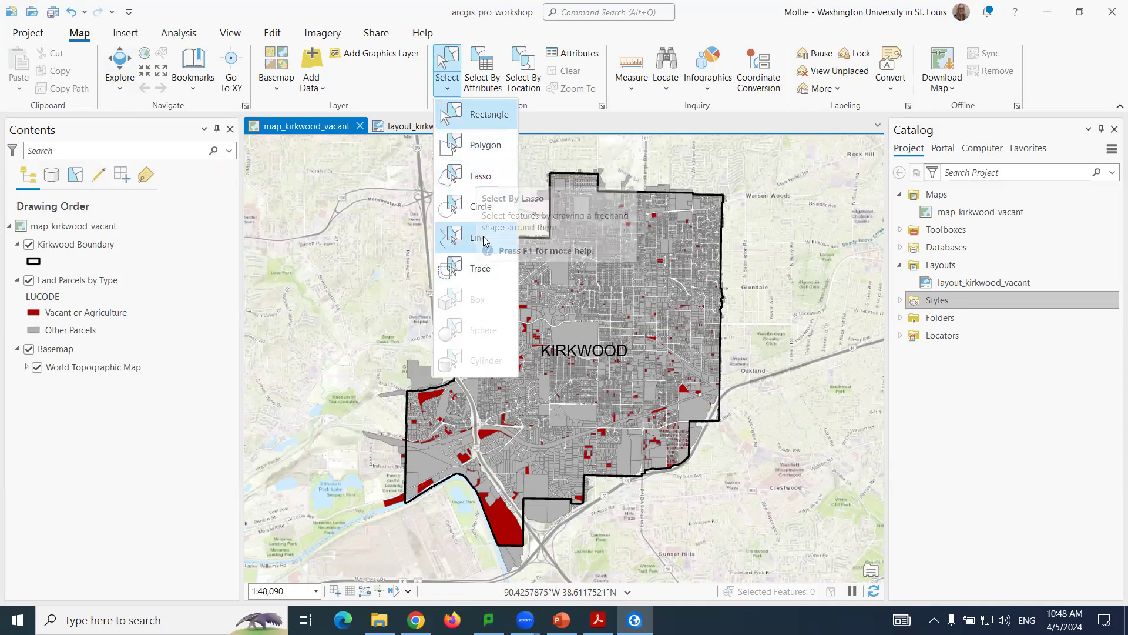
{"action": "left_click", "coordinate": [503, 114]}
{"action": "left_click_drag", "start_coordinate": [642, 218], "coordinate": [692, 269]}
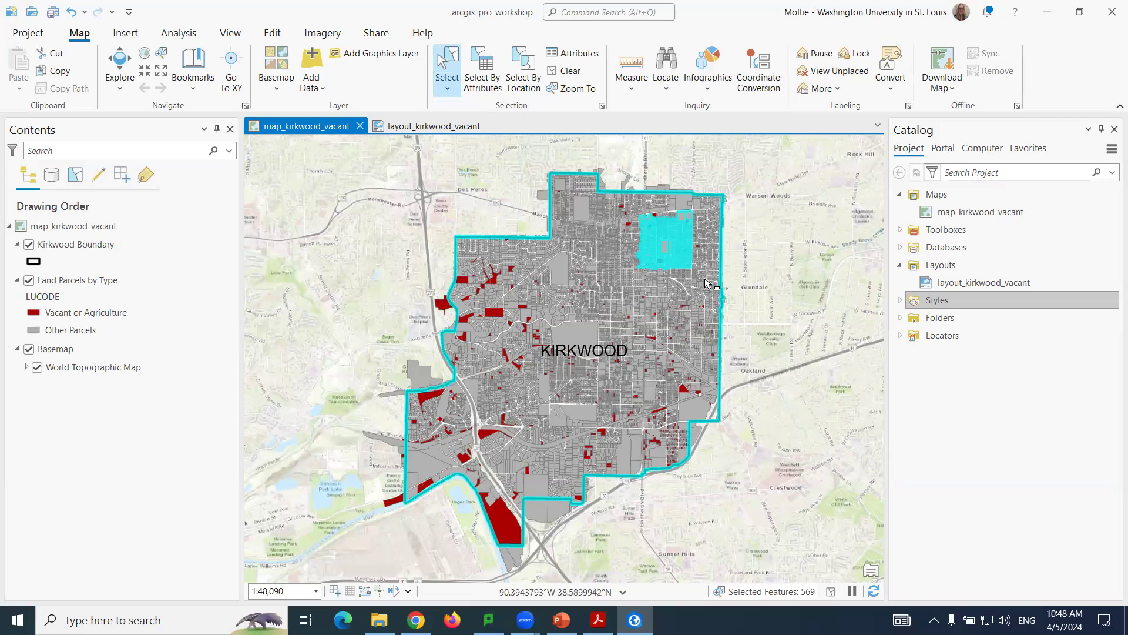
{"action": "left_click", "coordinate": [558, 73]}
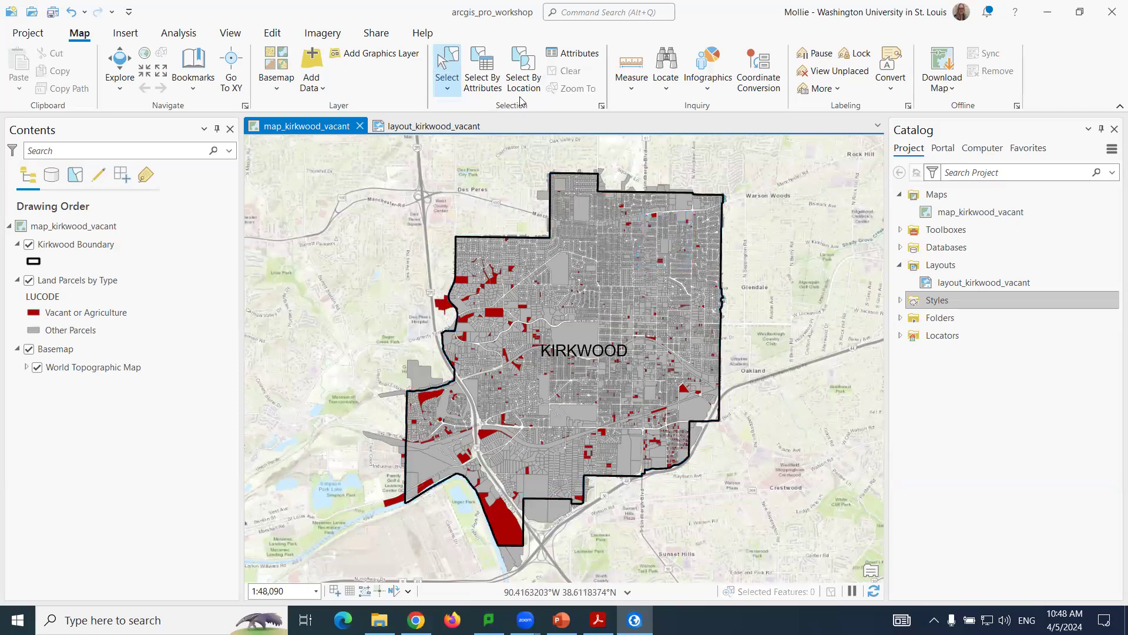
{"action": "left_click", "coordinate": [483, 86]}
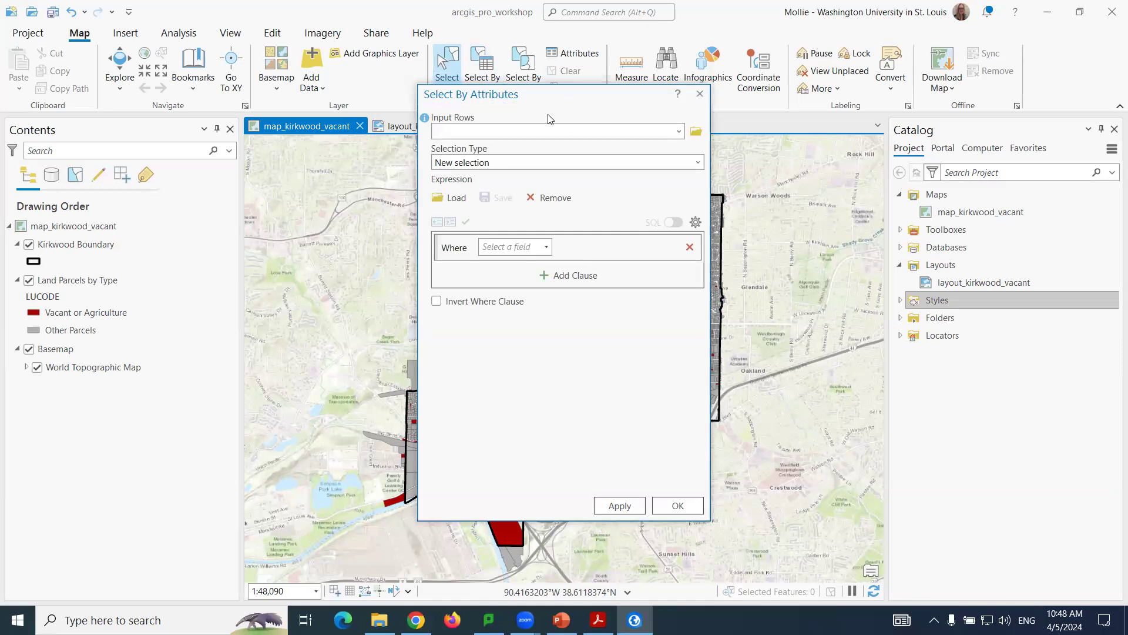
Build the clause on Land Parcels by Type: TAXCODE is equal to a blank value.
{"action": "left_click", "coordinate": [679, 156]}
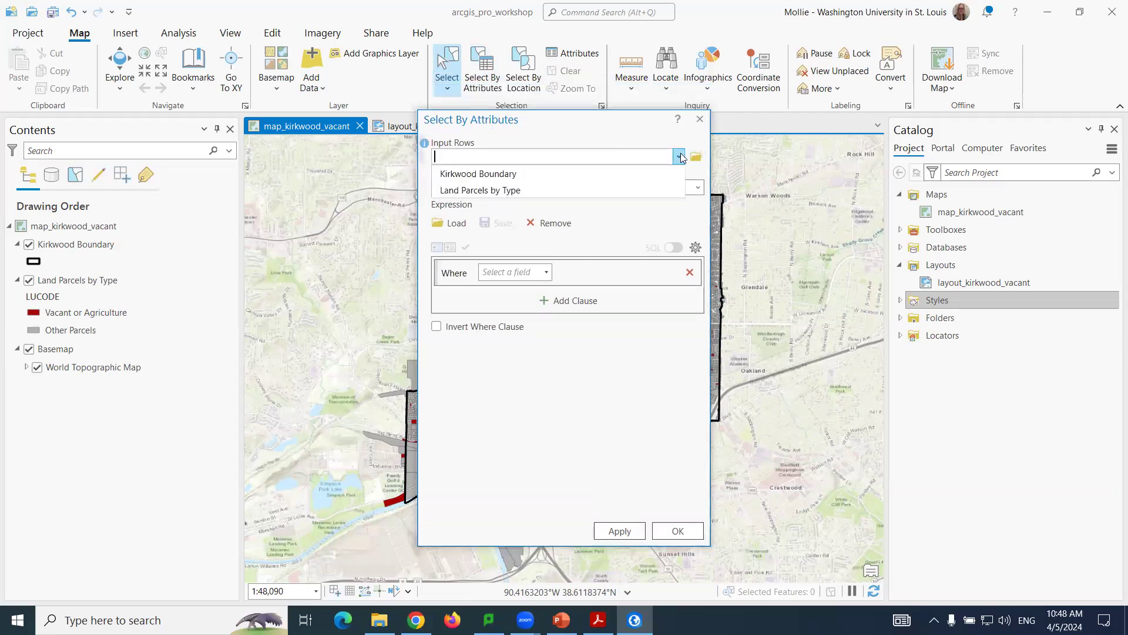
{"action": "left_click", "coordinate": [493, 190]}
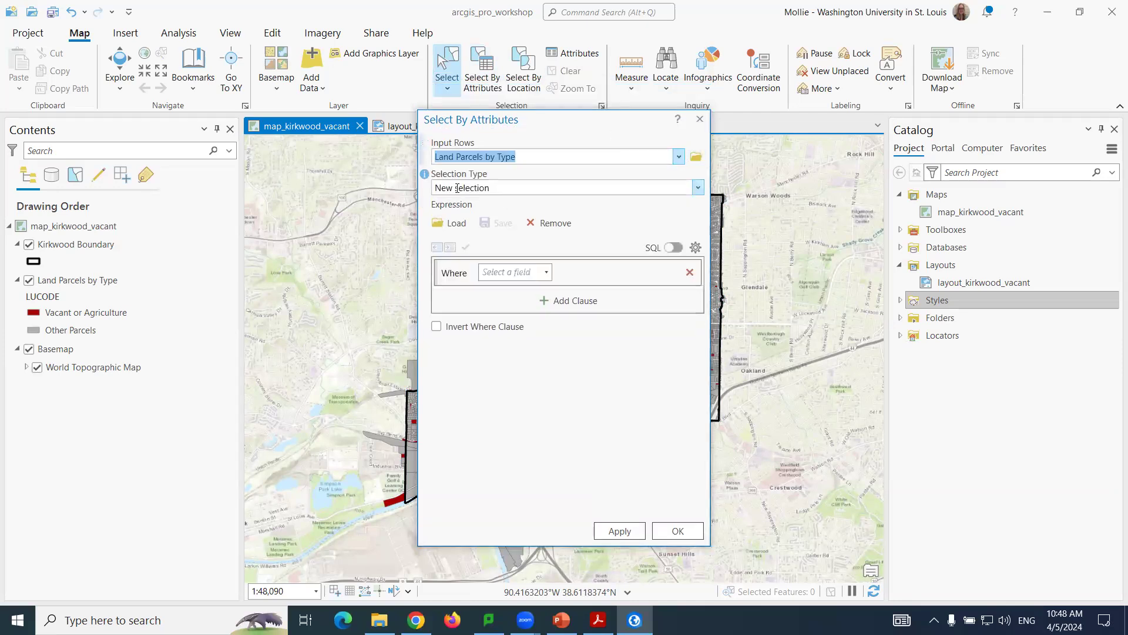
{"action": "left_click", "coordinate": [547, 272]}
{"action": "scroll", "coordinate": [545, 403], "scroll_direction": "down", "scroll_amount": 4}
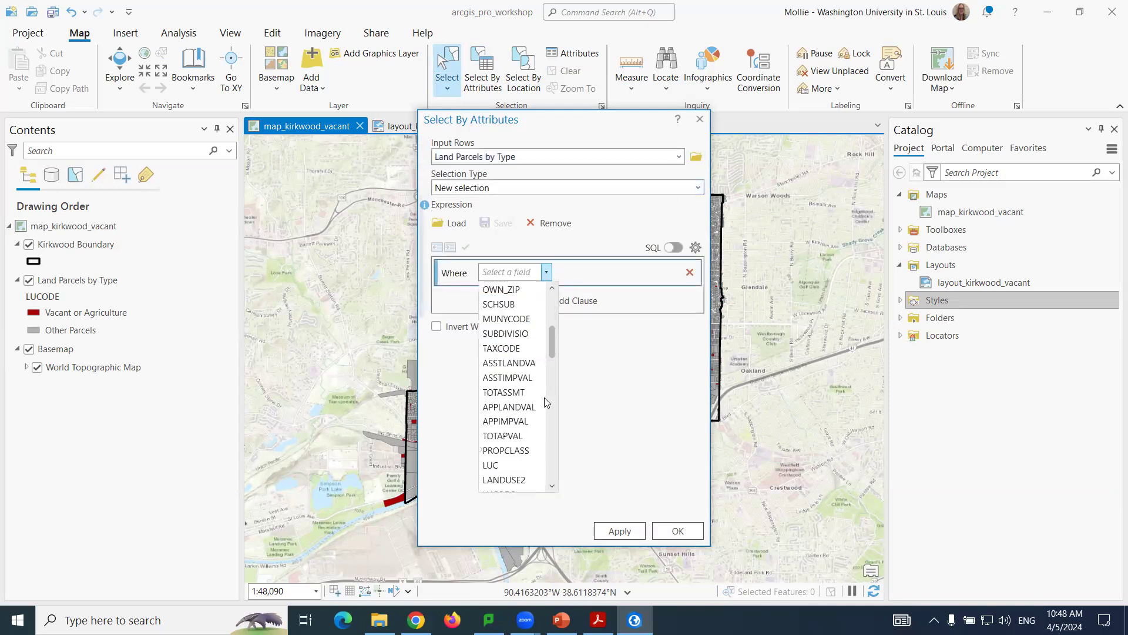
{"action": "left_click", "coordinate": [517, 349]}
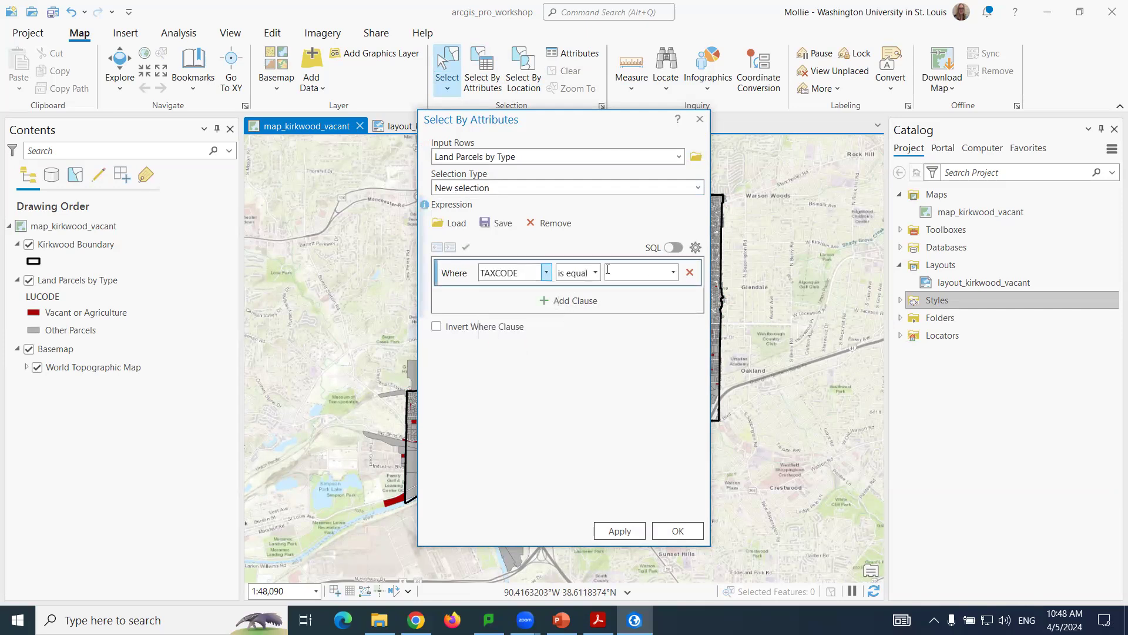
{"action": "left_click", "coordinate": [673, 273]}
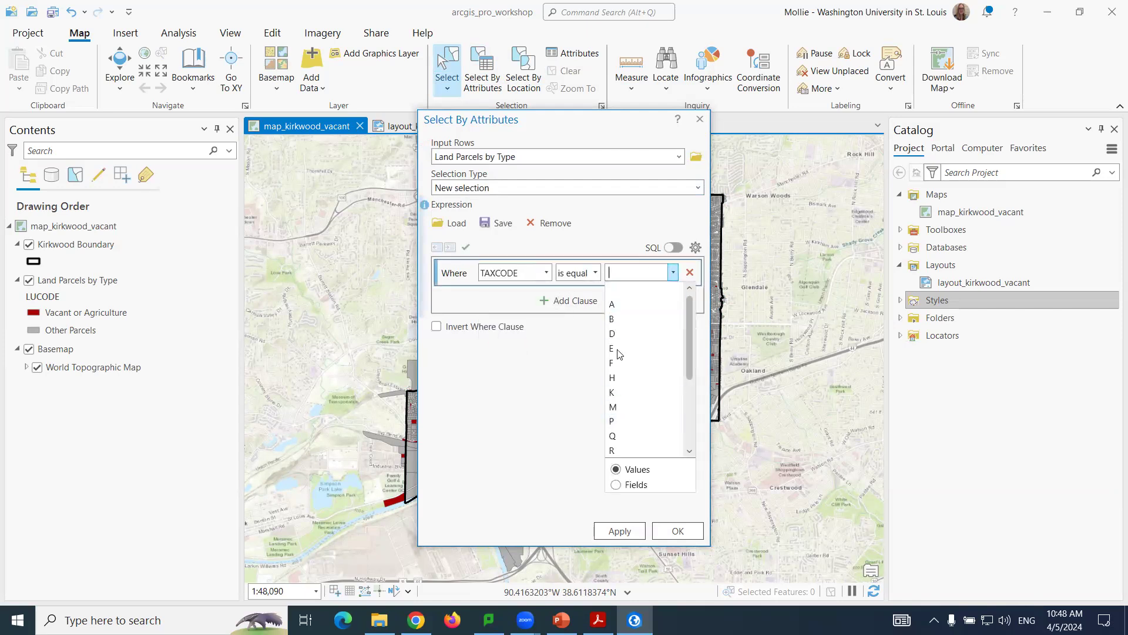
{"action": "left_click_drag", "start_coordinate": [691, 331], "coordinate": [684, 288]}
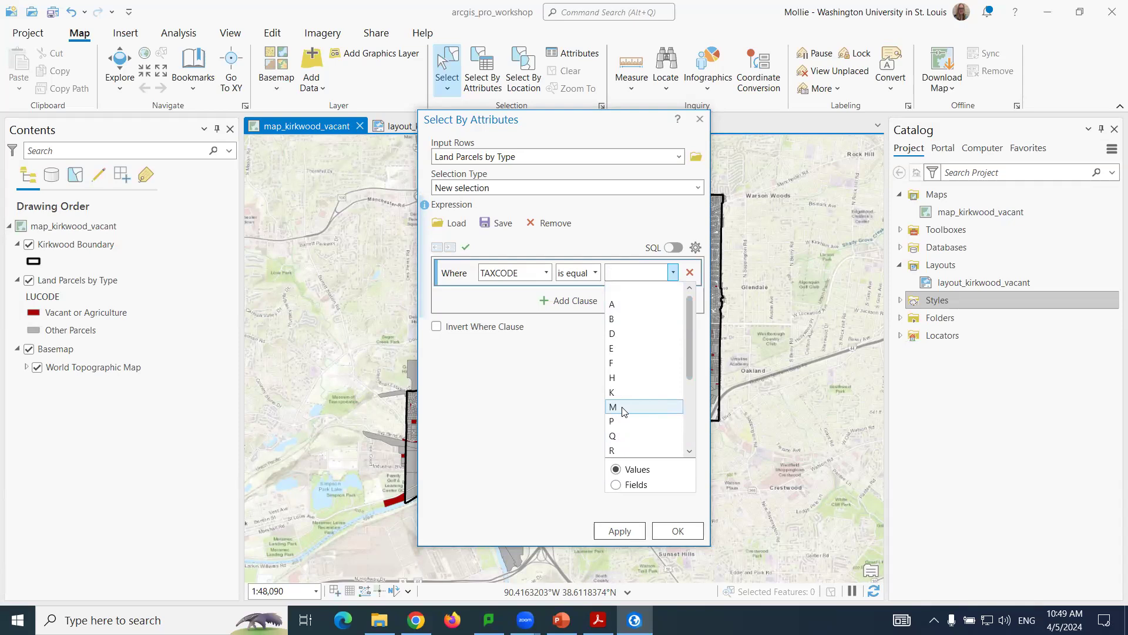
{"action": "left_click", "coordinate": [487, 373]}
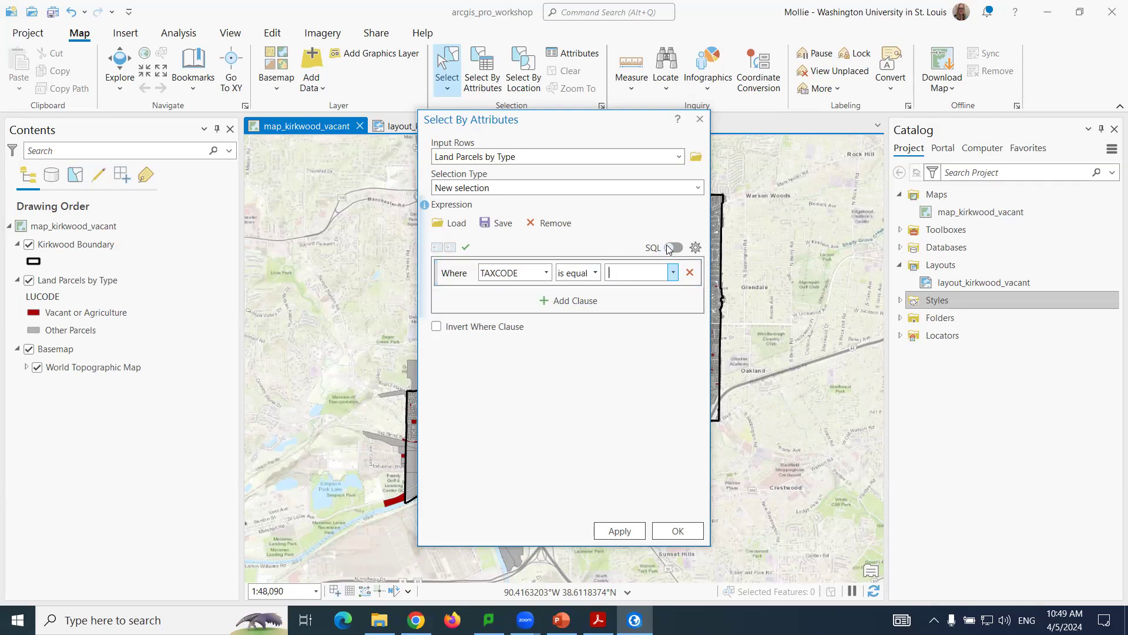
Preview the clause as SQL, run it to select 37 parcels, then clear the selection.
{"action": "left_click", "coordinate": [561, 288]}
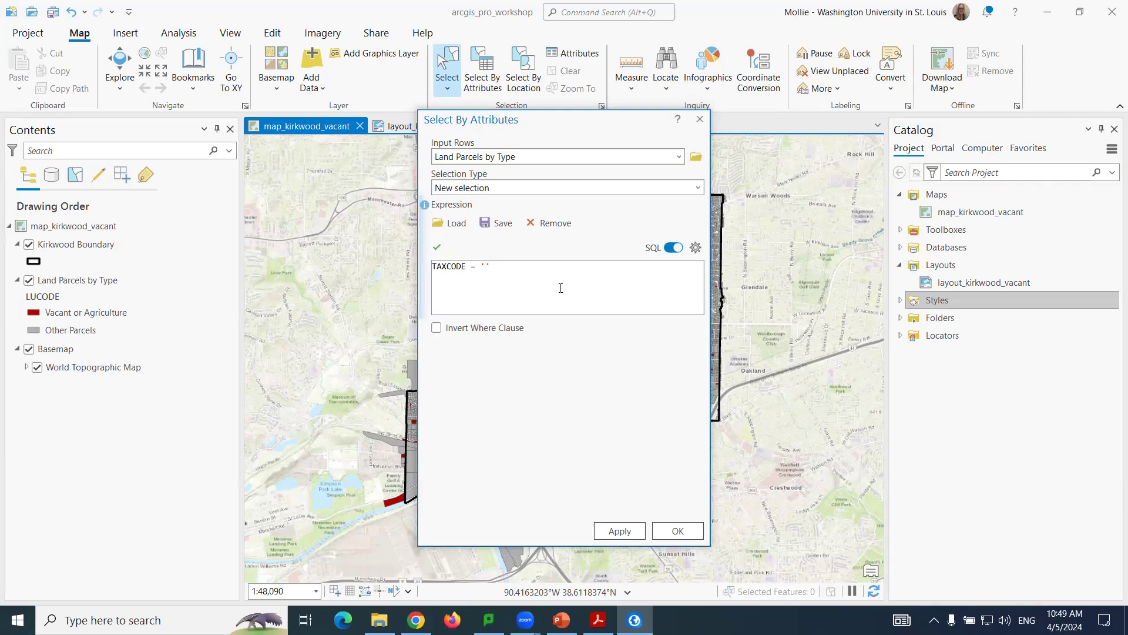
{"action": "left_click", "coordinate": [674, 248]}
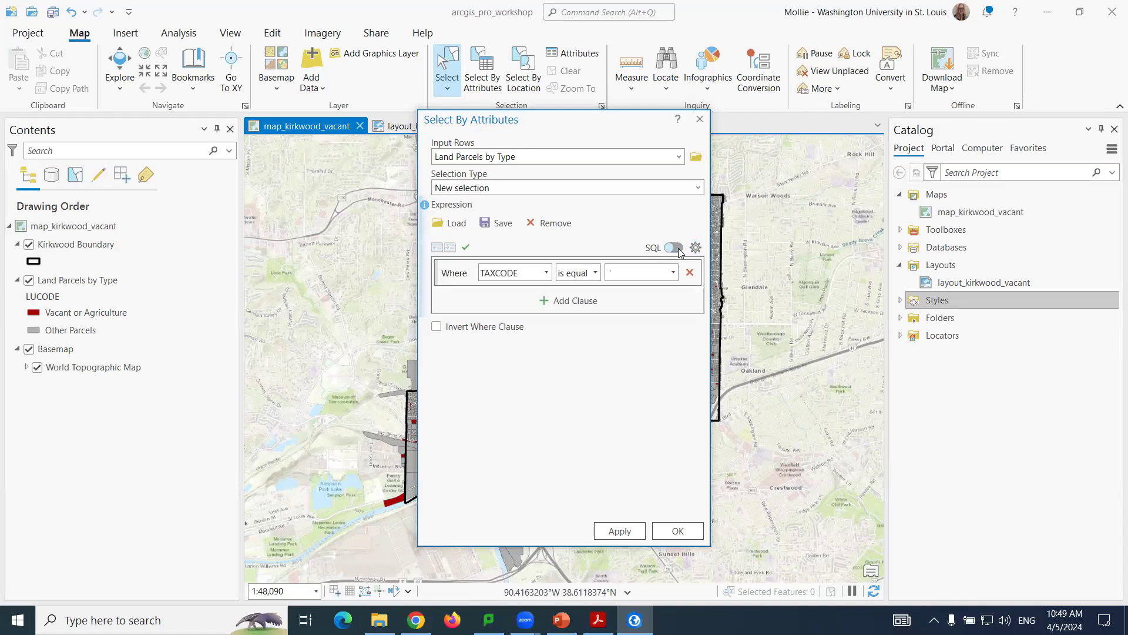
{"action": "left_click", "coordinate": [686, 531]}
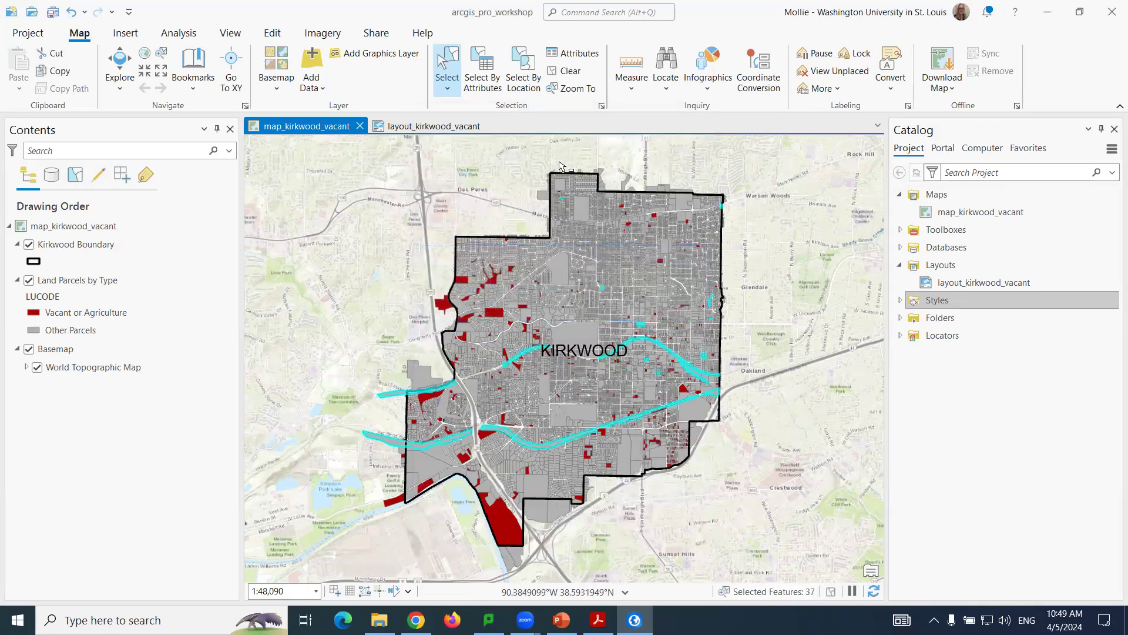
{"action": "left_click", "coordinate": [568, 71]}
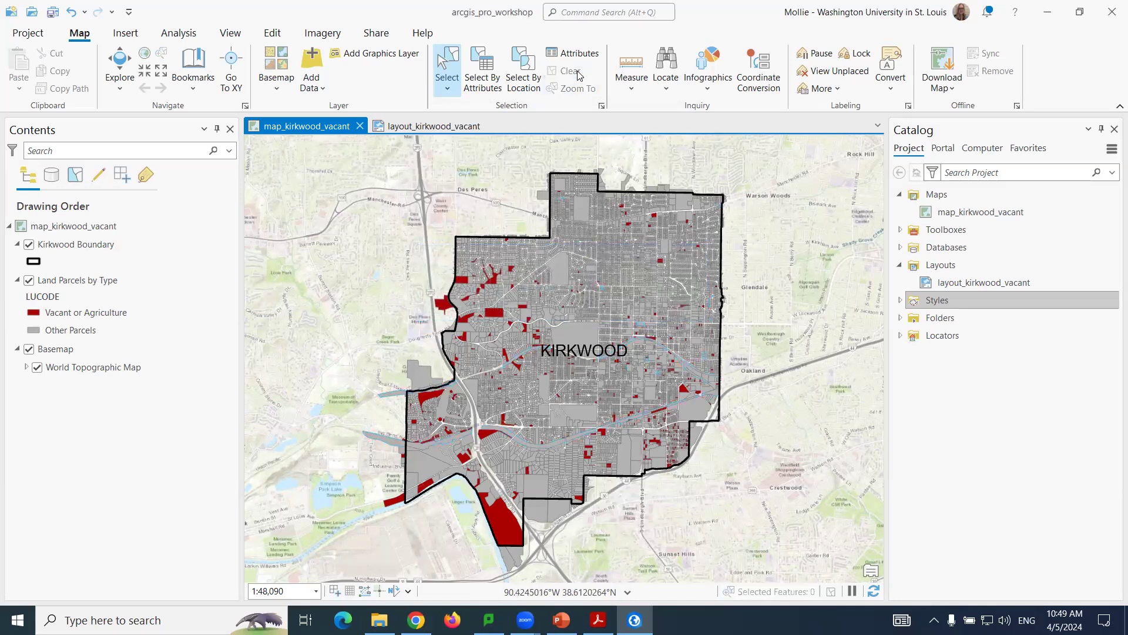
Run Select By Location with Kirkwood Boundary as input against Land Parcels by Type.
{"action": "left_click", "coordinate": [522, 74]}
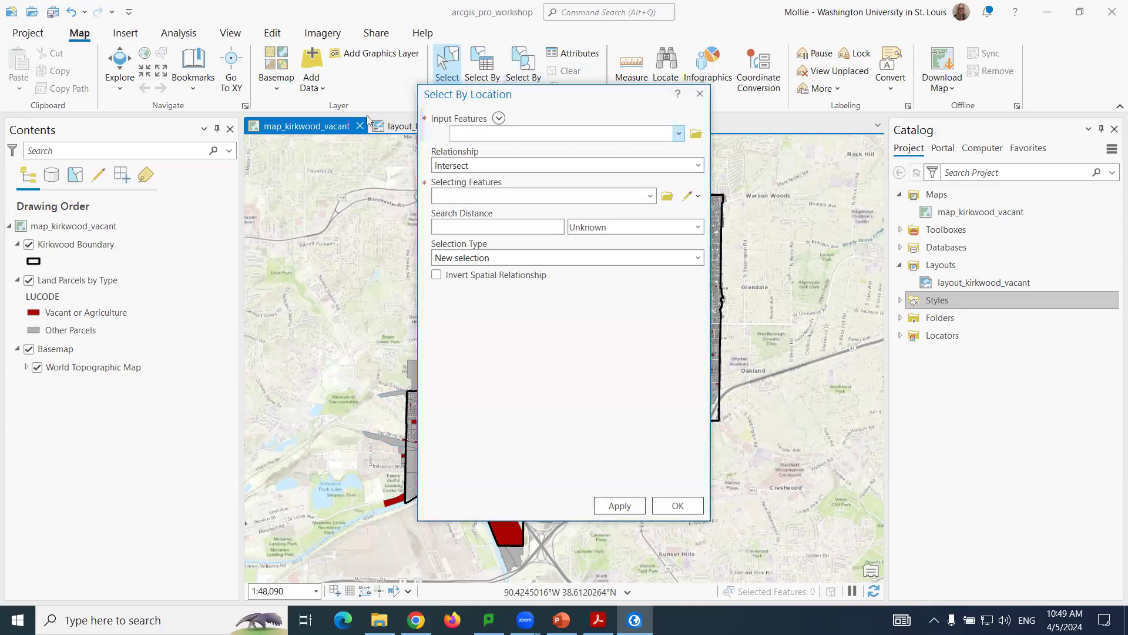
{"action": "left_click_drag", "start_coordinate": [558, 98], "coordinate": [370, 120]}
{"action": "left_click", "coordinate": [491, 155]}
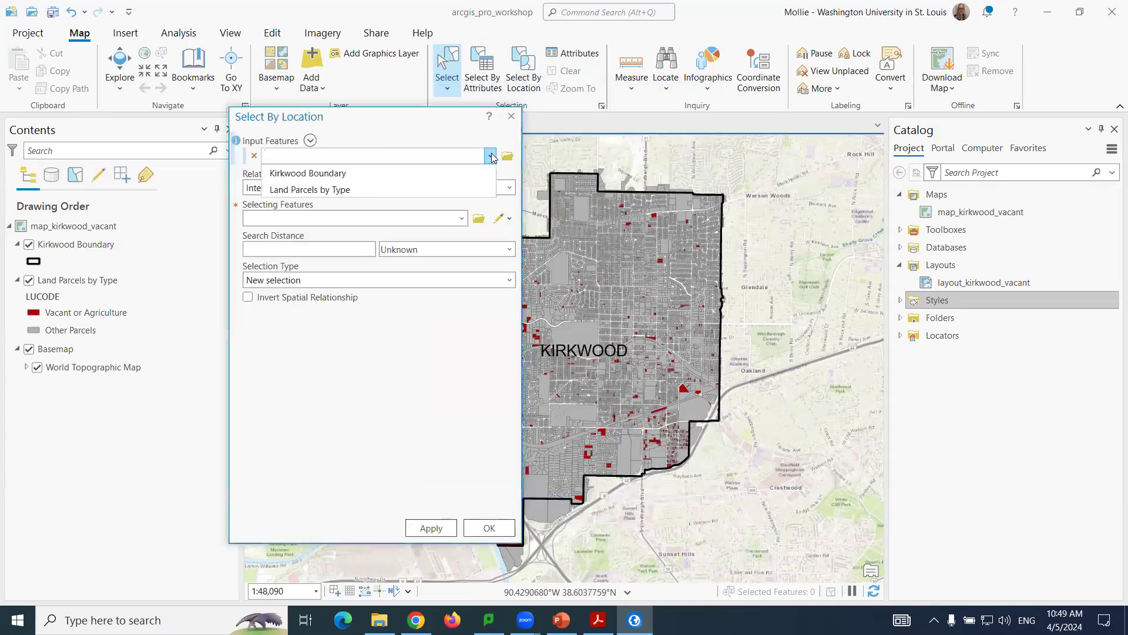
{"action": "left_click", "coordinate": [310, 171]}
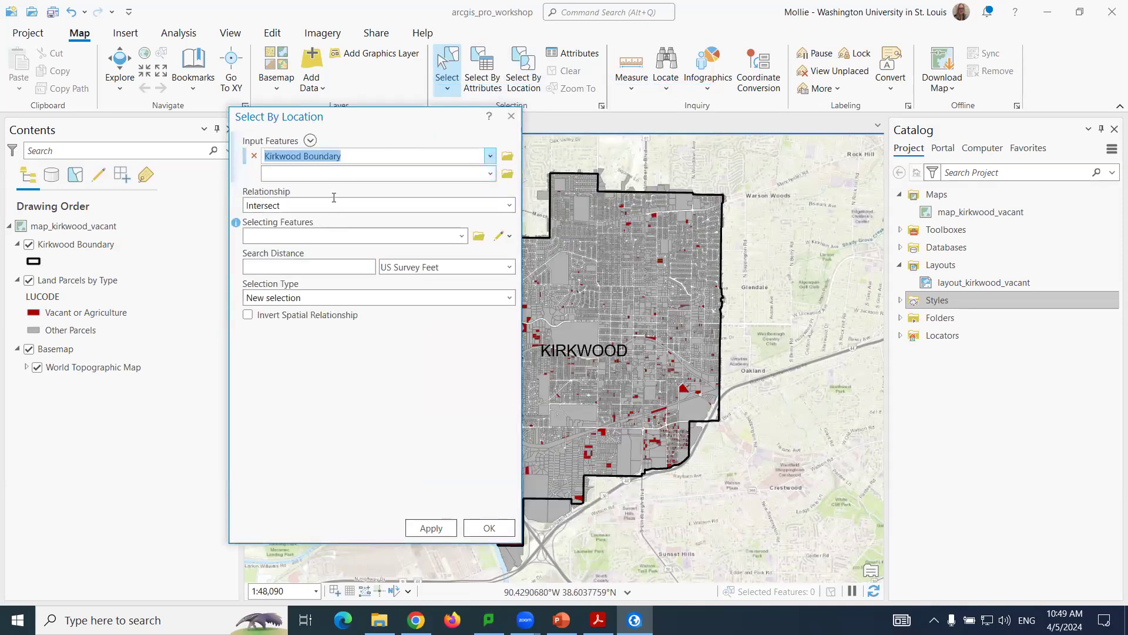
{"action": "left_click", "coordinate": [461, 236]}
{"action": "left_click", "coordinate": [329, 270]}
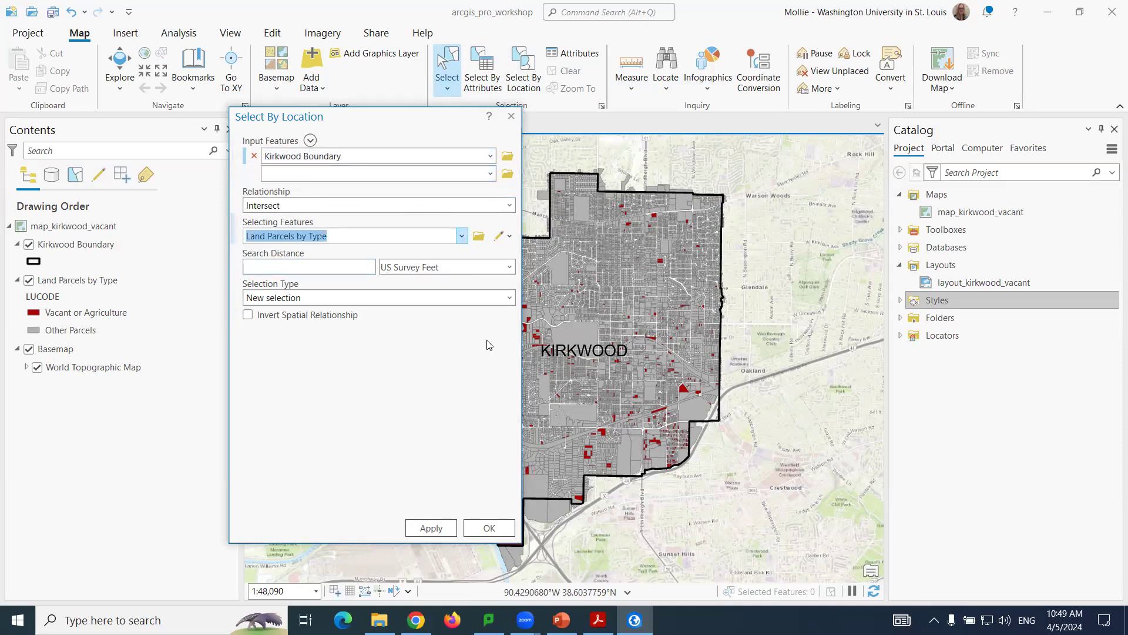
{"action": "left_click", "coordinate": [439, 528]}
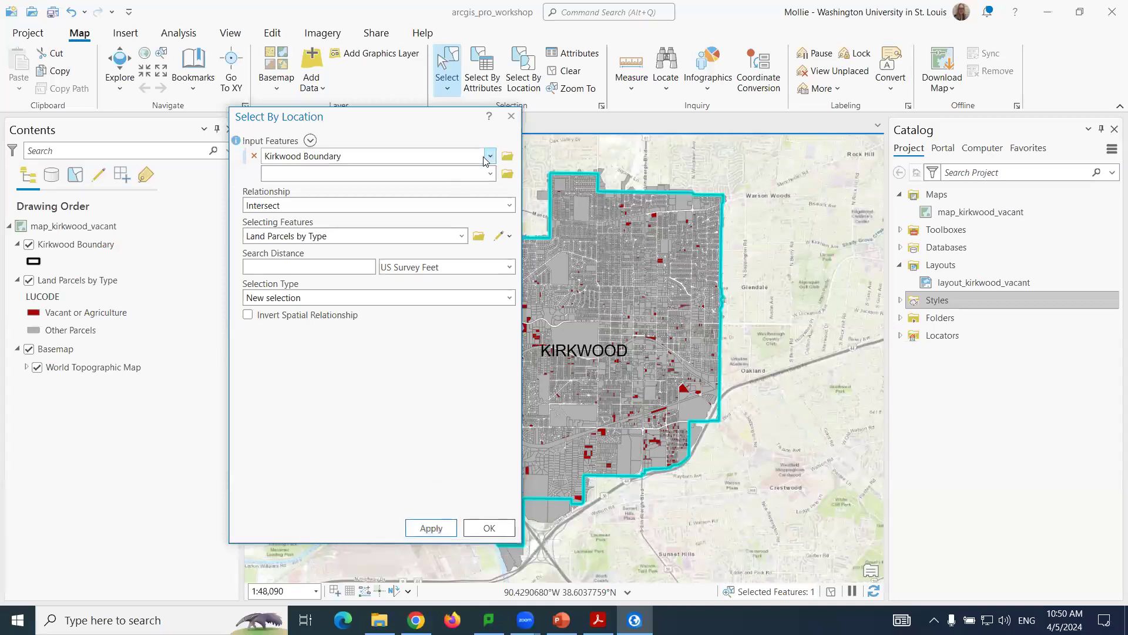
Rerun with Land Parcels by Type as input against Kirkwood Boundary, selecting 12,301 parcels, then clear.
{"action": "left_click", "coordinate": [329, 158]}
{"action": "left_click", "coordinate": [489, 156]}
{"action": "left_click", "coordinate": [300, 189]}
{"action": "left_click", "coordinate": [462, 236]}
{"action": "left_click", "coordinate": [412, 250]}
{"action": "left_click", "coordinate": [431, 528]}
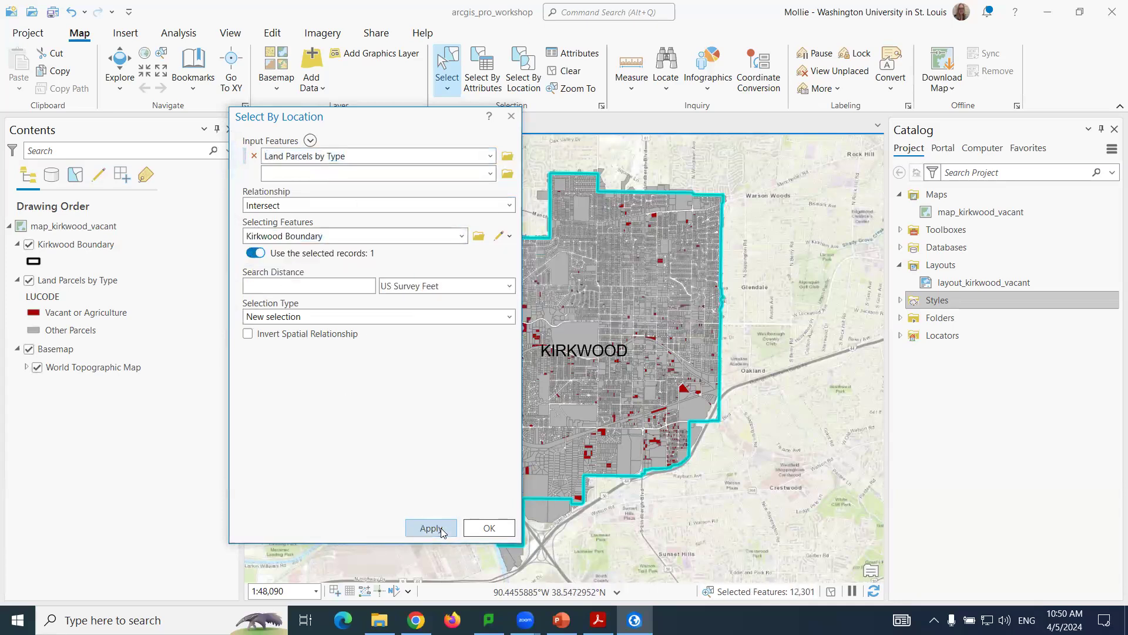
{"action": "left_click", "coordinate": [482, 527]}
{"action": "left_click", "coordinate": [570, 71]}
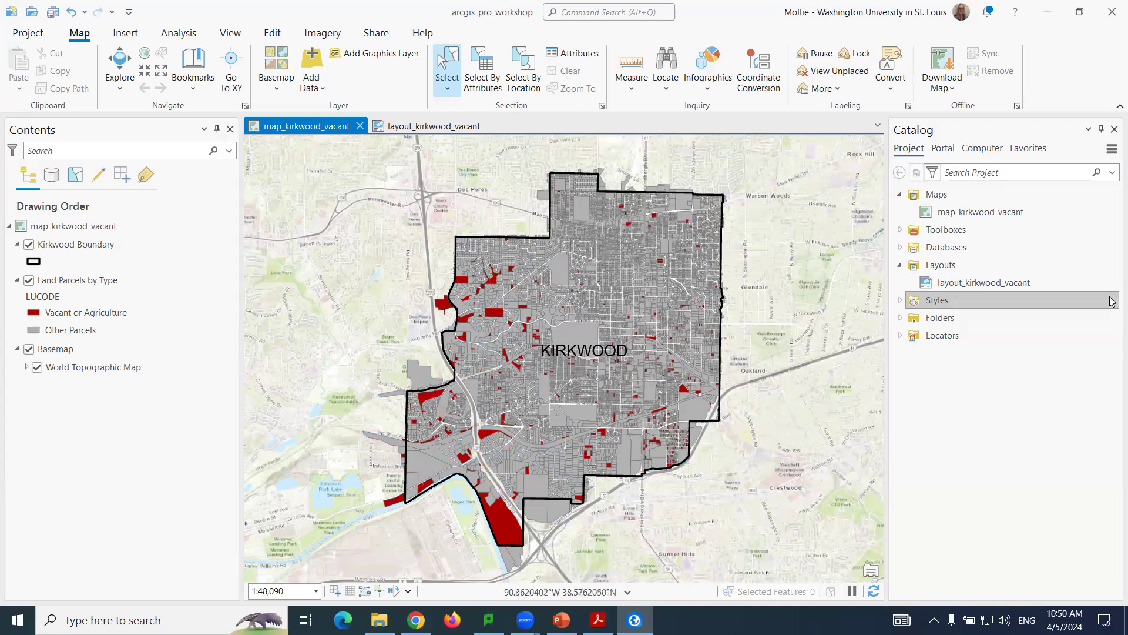
Expand Folders > arcgis_pro_workshop > data in Catalog and try dragging kirkwood.shp onto the map.
{"action": "left_click", "coordinate": [900, 318]}
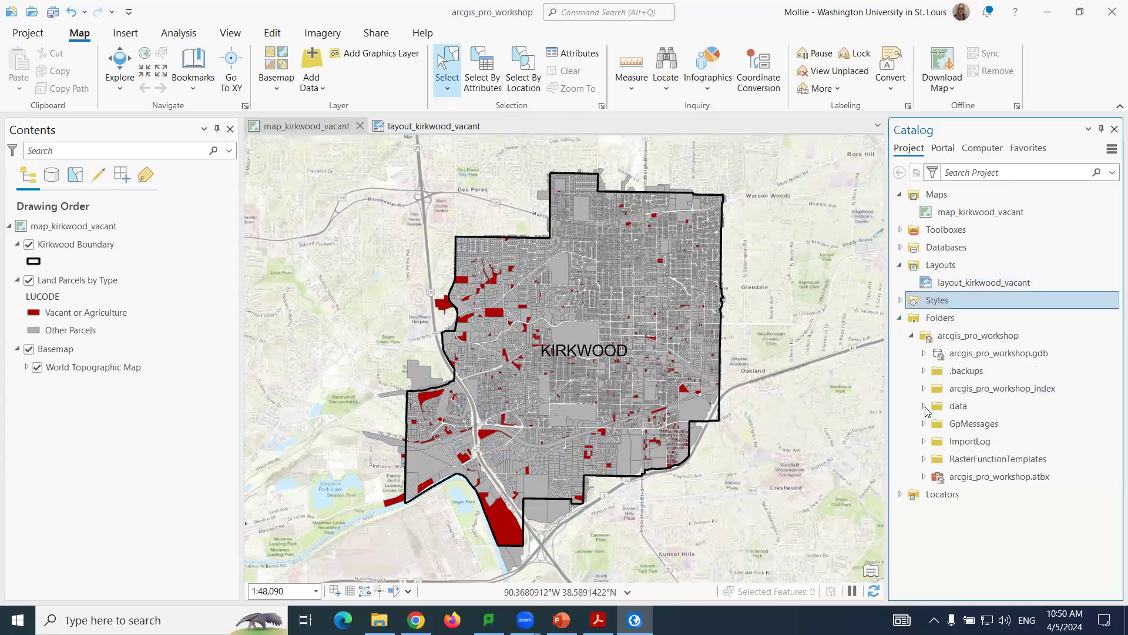
{"action": "left_click", "coordinate": [924, 406]}
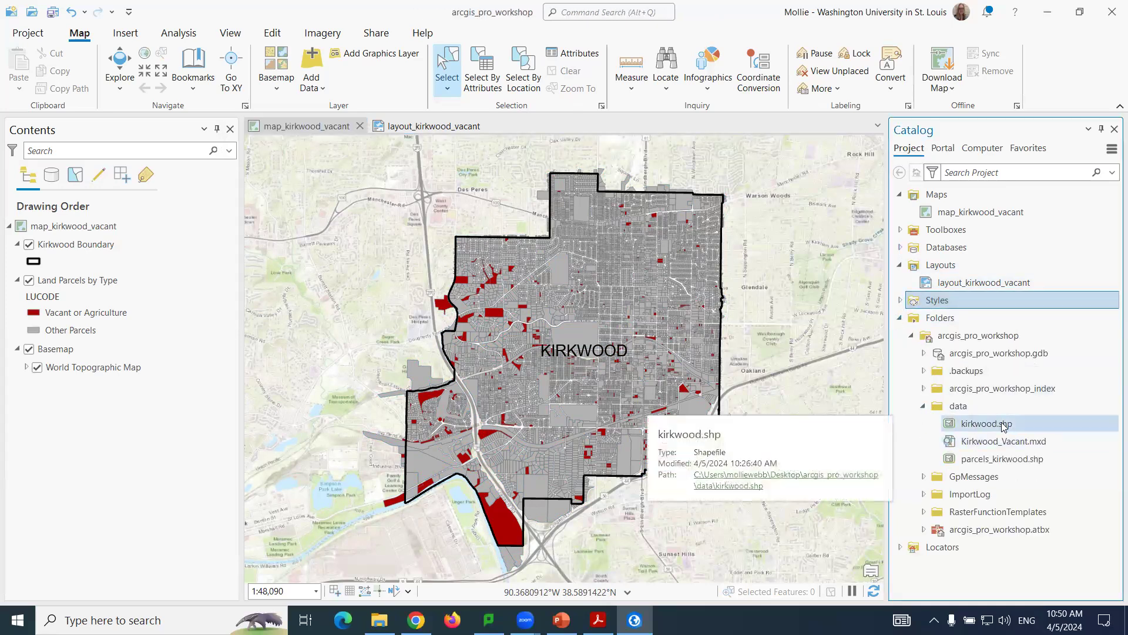
{"action": "left_click_drag", "start_coordinate": [1001, 422], "coordinate": [1031, 427]}
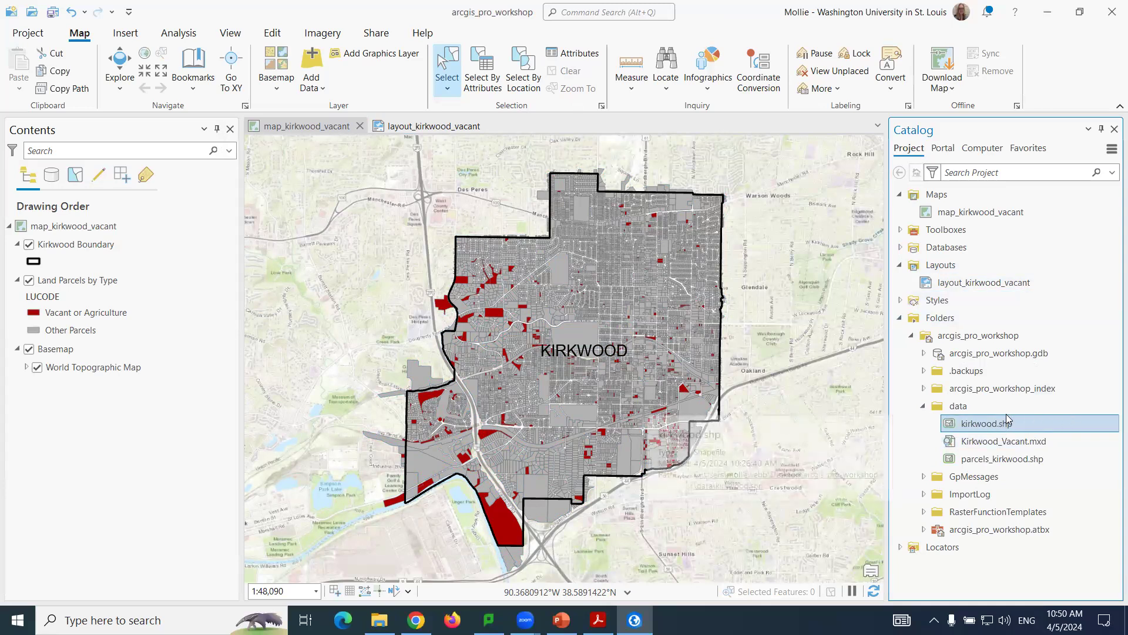
Open and cancel the Add Data browser, then open the Add Data dropdown.
{"action": "left_click", "coordinate": [322, 83]}
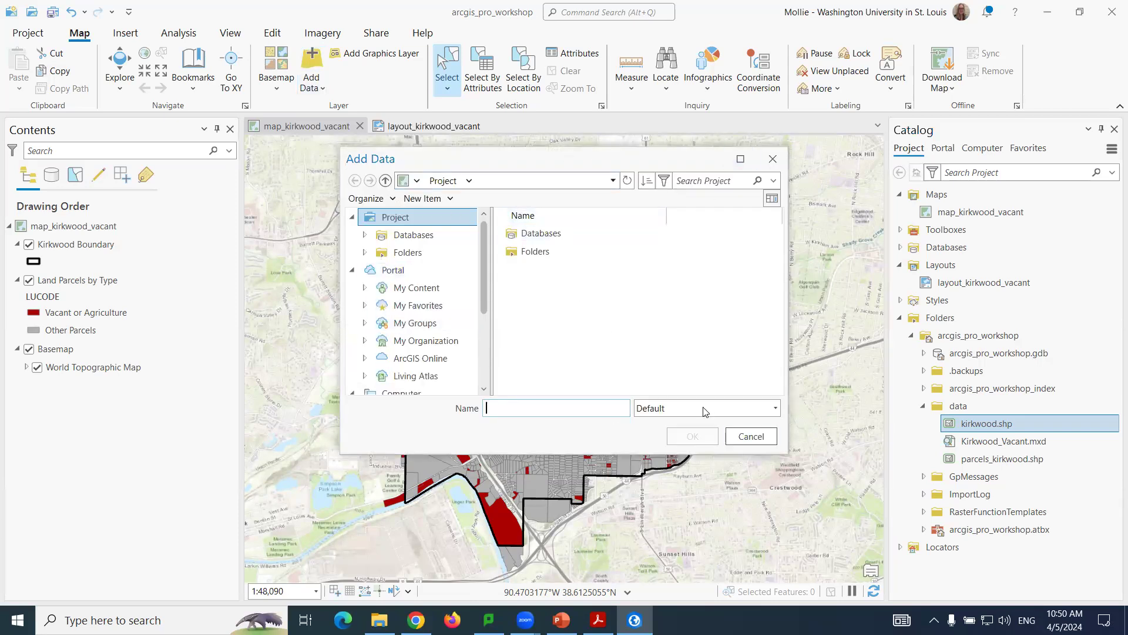
{"action": "left_click", "coordinate": [756, 438]}
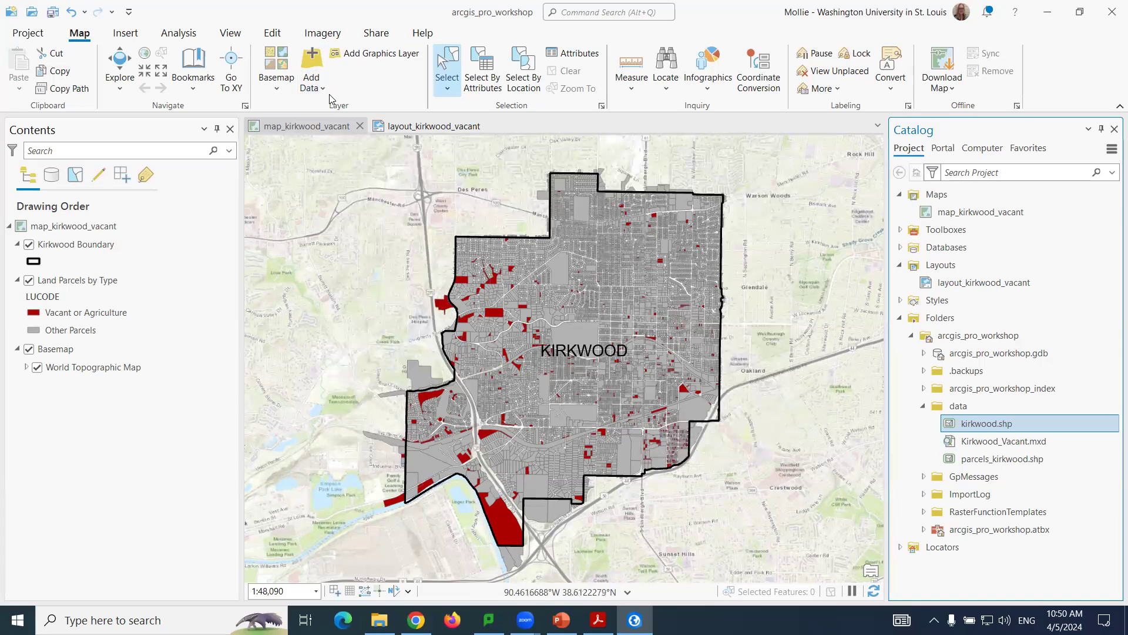
{"action": "left_click", "coordinate": [323, 89]}
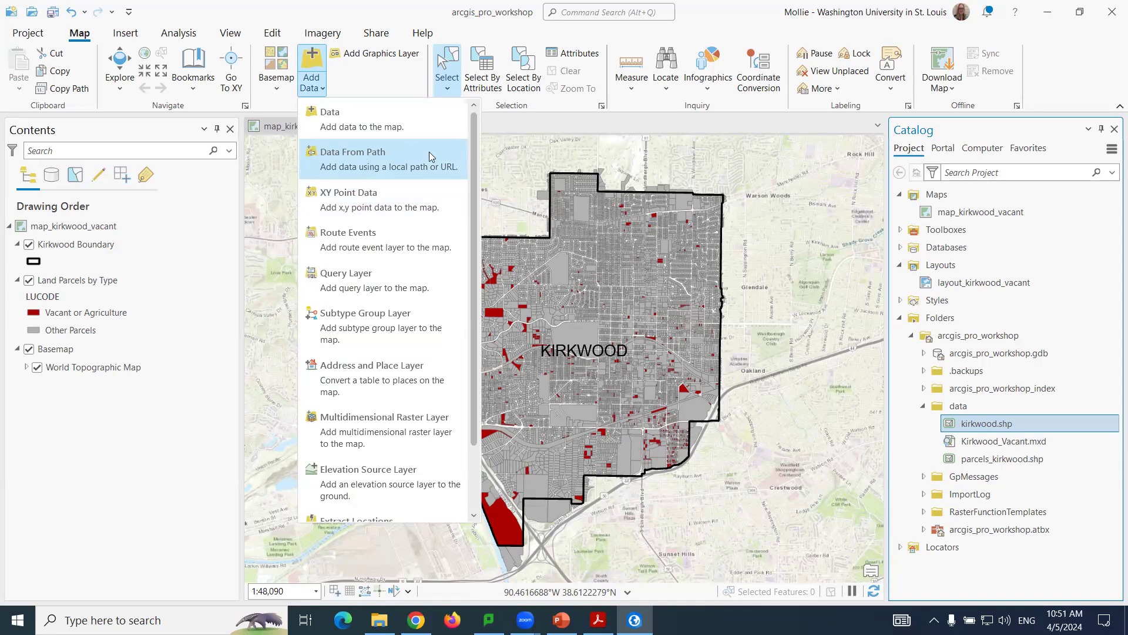
Open and cancel Data From Path, then browse and dismiss the Add Data options list.
{"action": "left_click", "coordinate": [394, 157]}
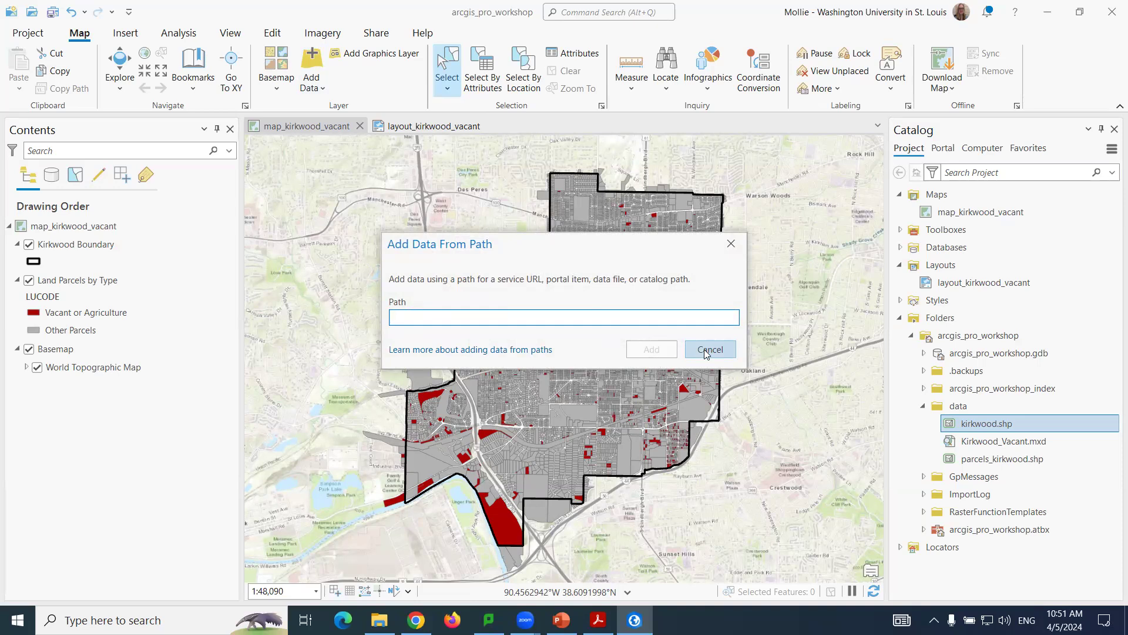
{"action": "left_click", "coordinate": [728, 243]}
{"action": "left_click", "coordinate": [323, 87]}
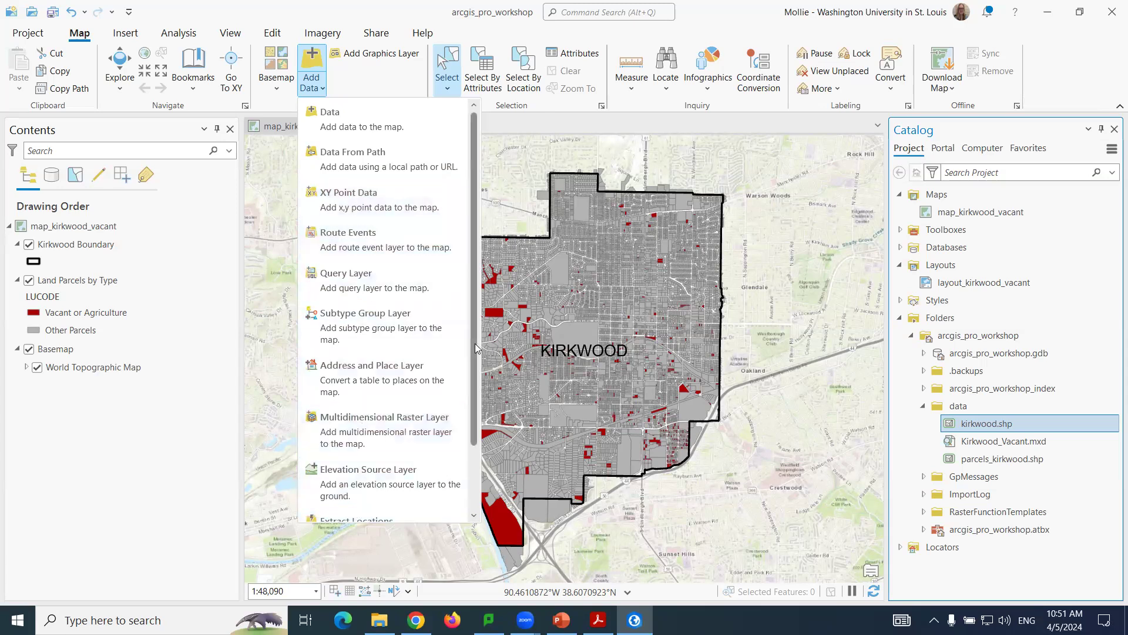
{"action": "scroll", "coordinate": [479, 352], "scroll_direction": "down", "scroll_amount": 2}
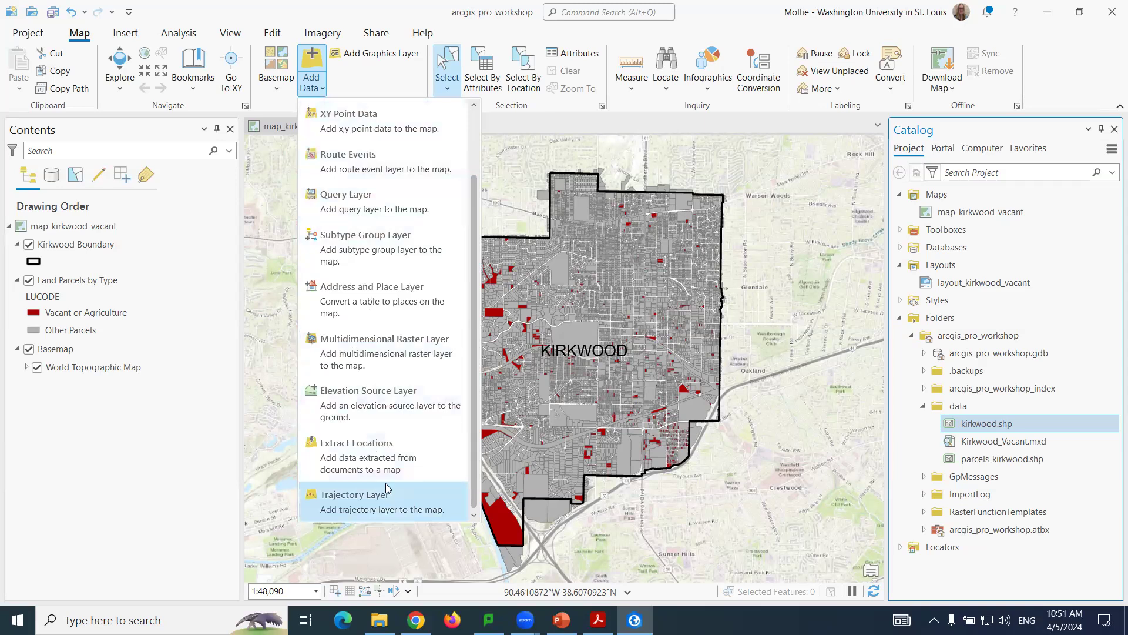
{"action": "key", "text": "Escape"}
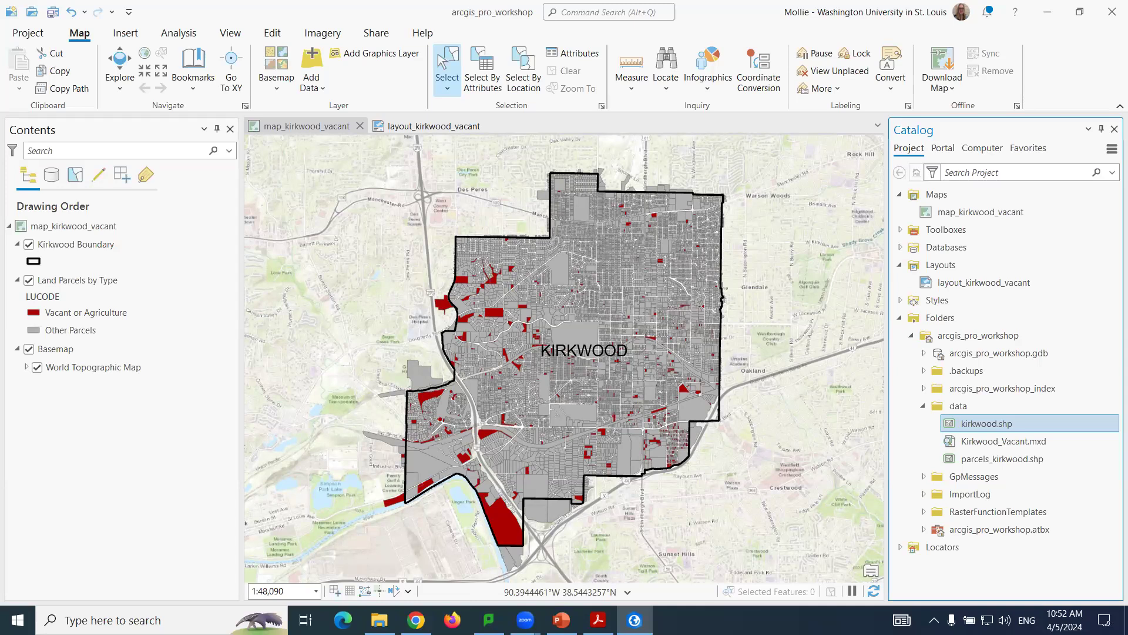
Search 'msdis' in a new Chrome tab and open the MSDIS Web Mapping Services directory.
{"action": "left_click", "coordinate": [417, 619]}
{"action": "key", "text": "ctrl+t"}
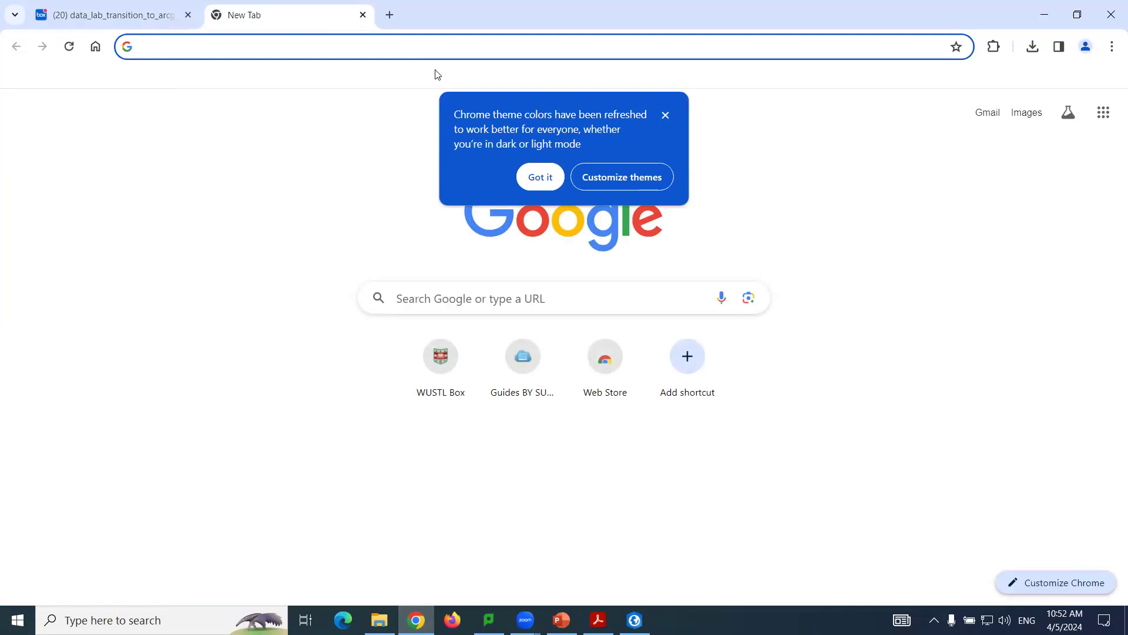
{"action": "type", "text": "msd"}
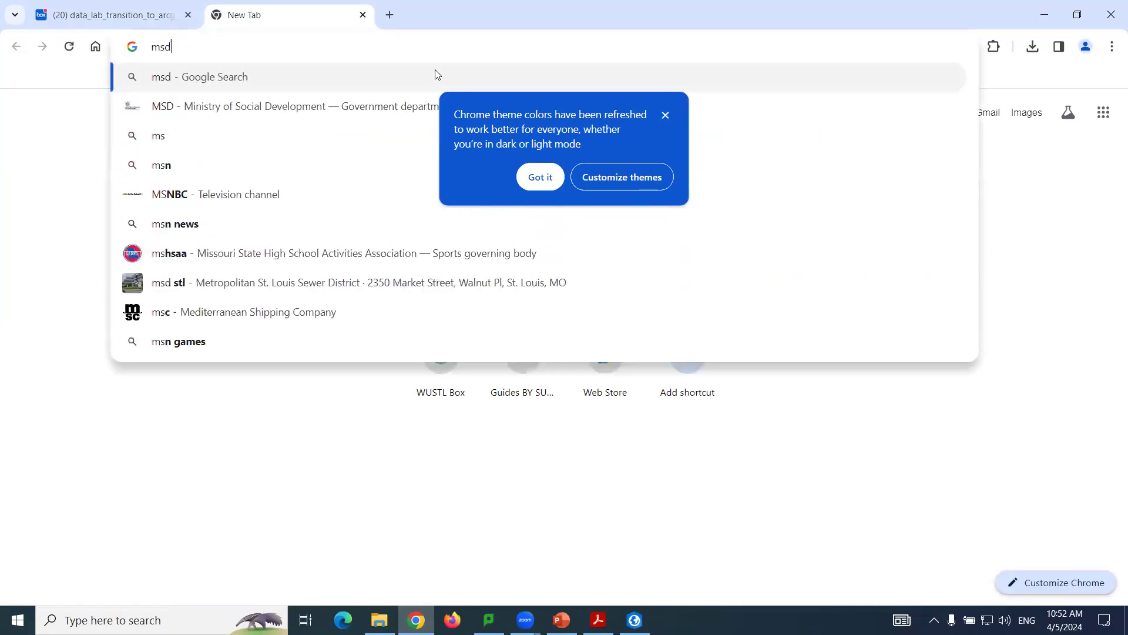
{"action": "type", "text": "is"}
{"action": "key", "text": "Return"}
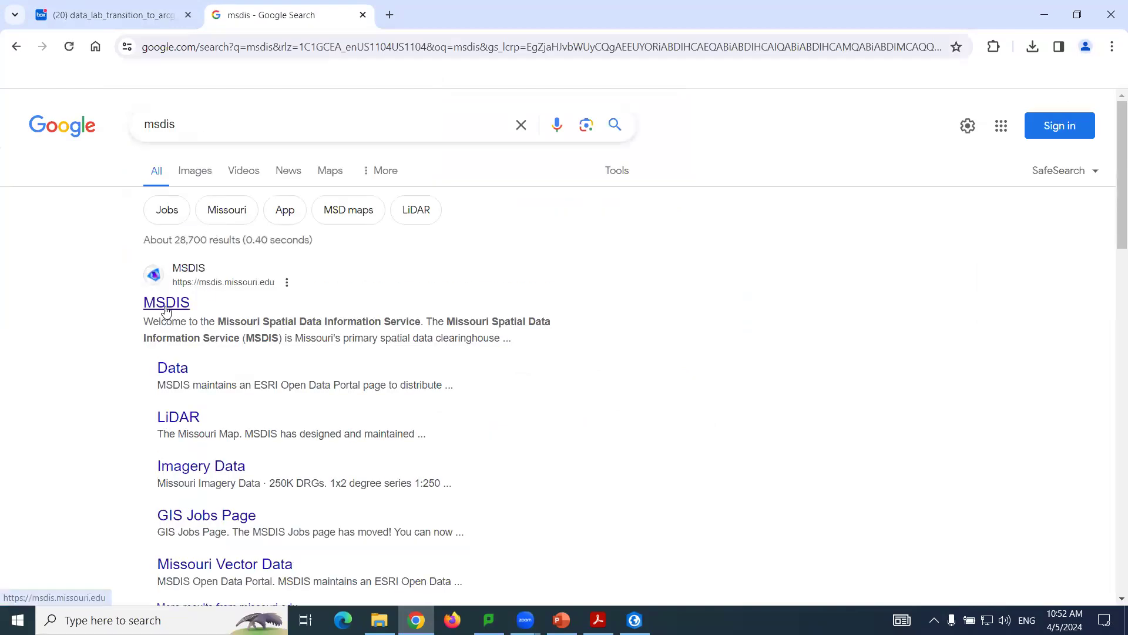
{"action": "left_click", "coordinate": [166, 303]}
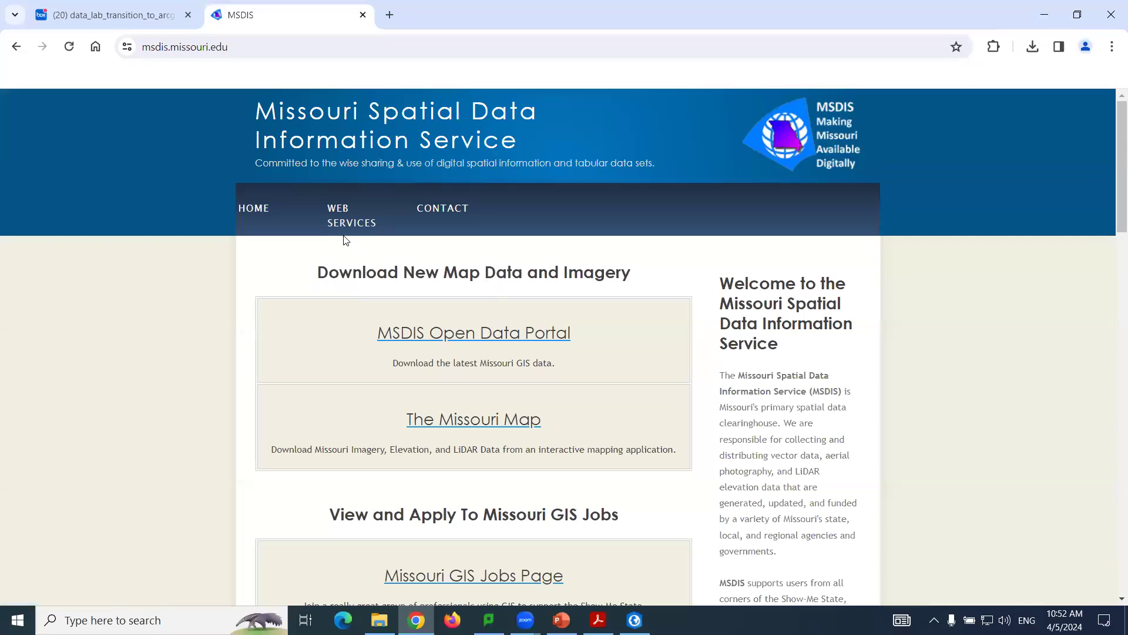
{"action": "mouse_move", "coordinate": [353, 222]}
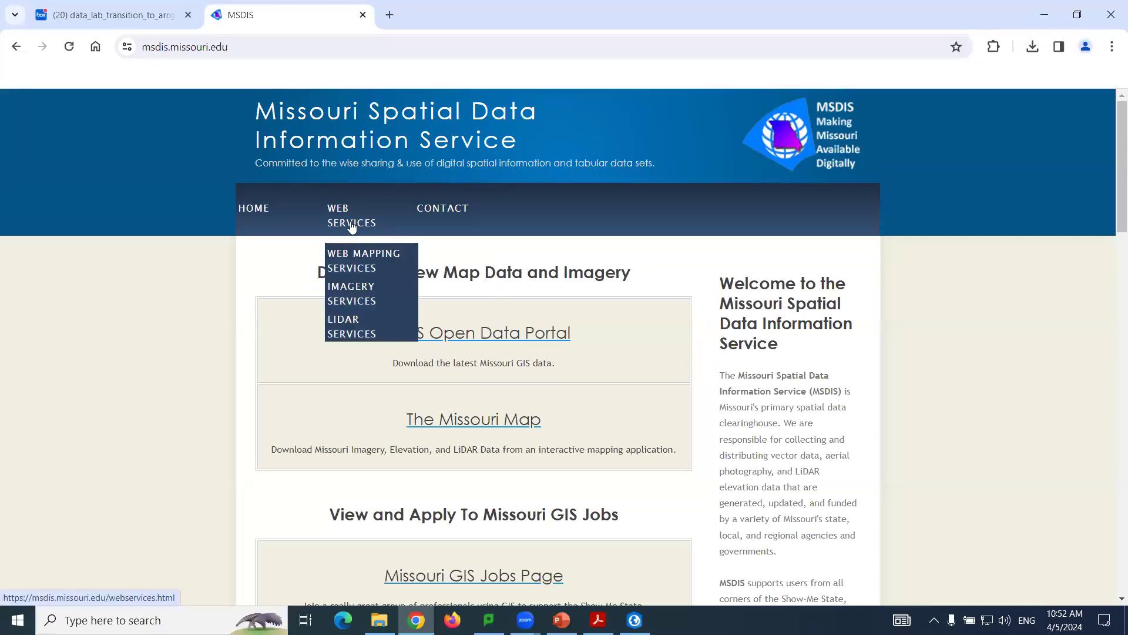
{"action": "left_click", "coordinate": [353, 256]}
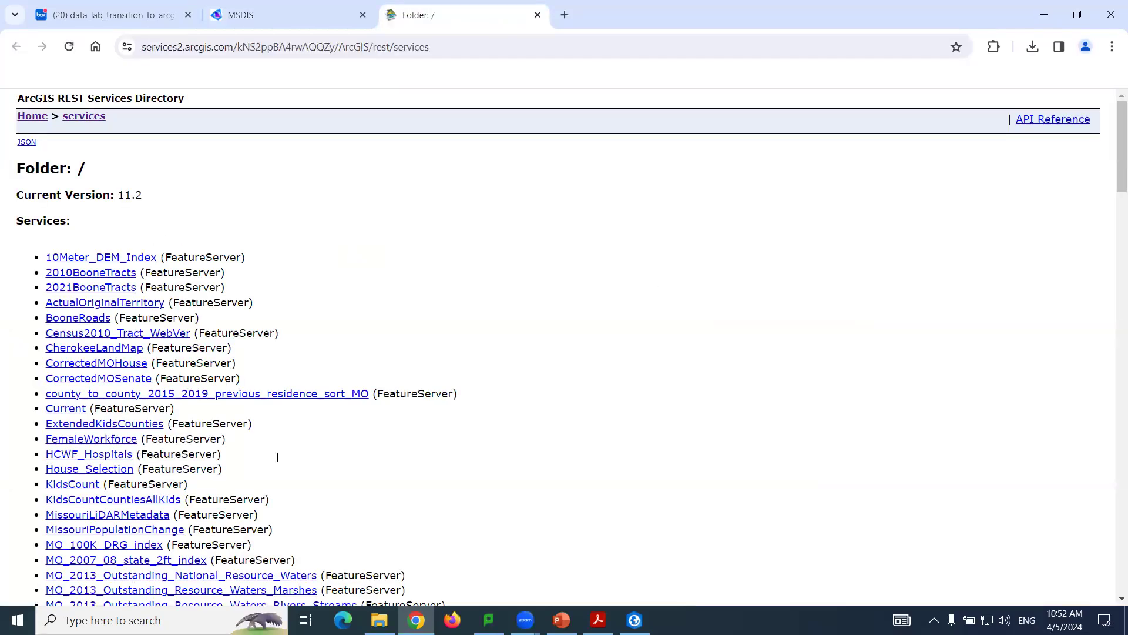
Open the Census2010_Tract_WebVer layer 0 page, copy its URL, and return to ArcGIS Pro.
{"action": "scroll", "coordinate": [578, 446], "scroll_direction": "down", "scroll_amount": 1}
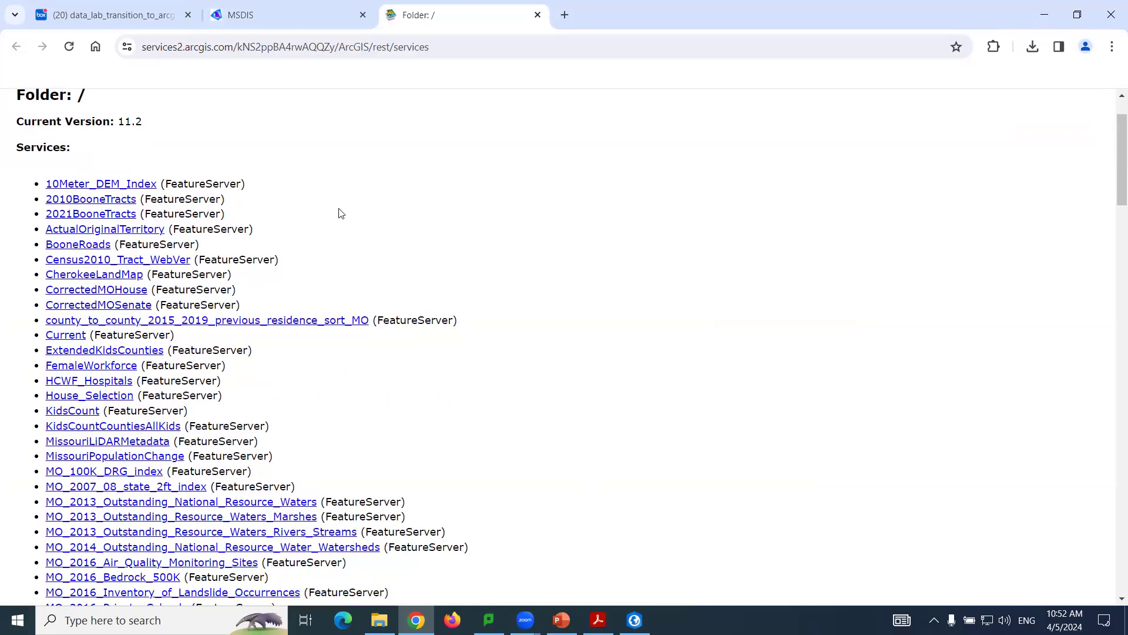
{"action": "left_click", "coordinate": [100, 265]}
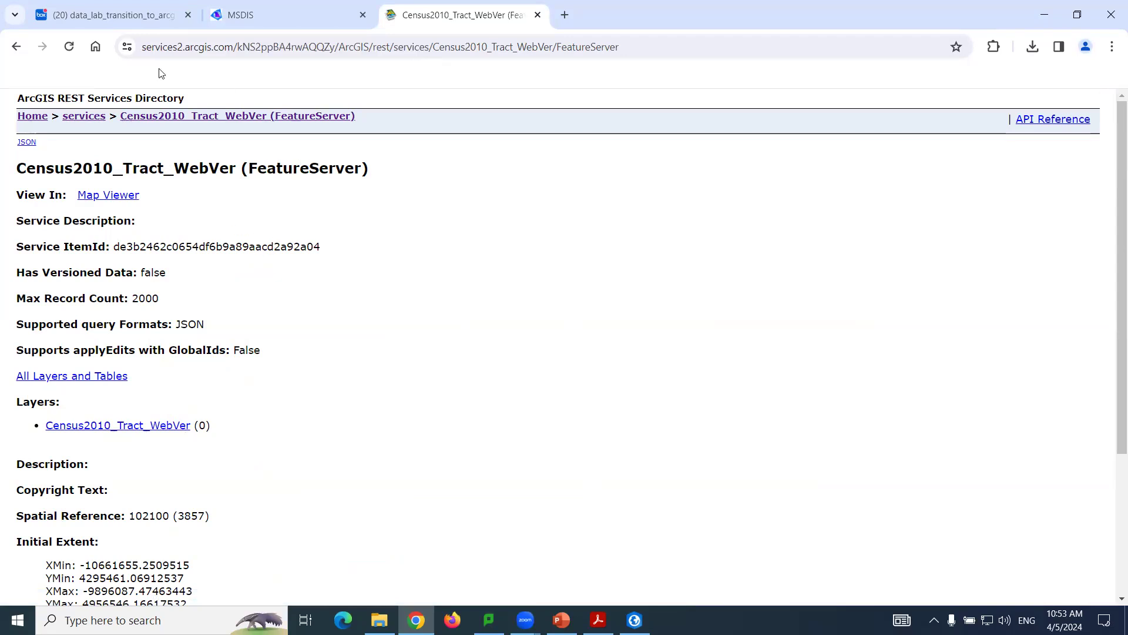
{"action": "left_click", "coordinate": [16, 46]}
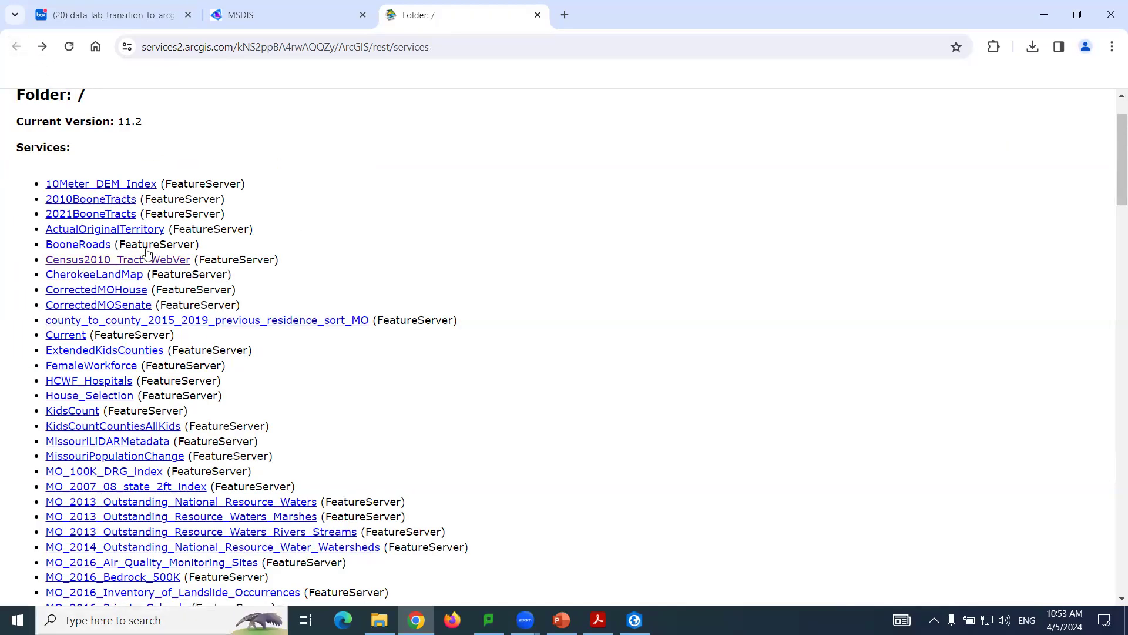
{"action": "left_click", "coordinate": [96, 259]}
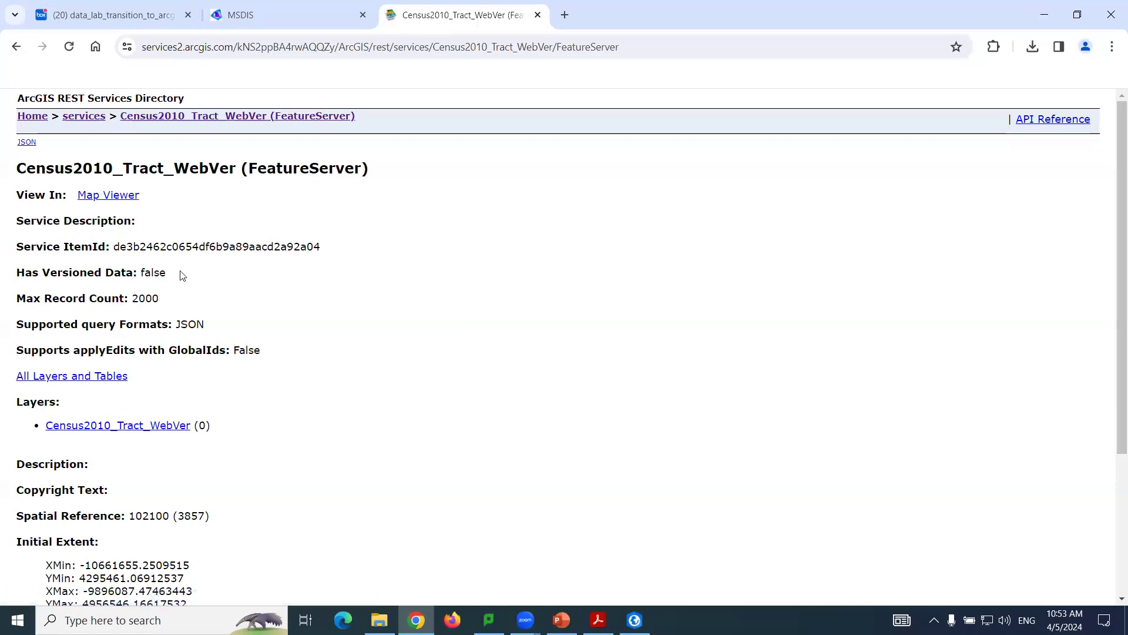
{"action": "left_click", "coordinate": [101, 425]}
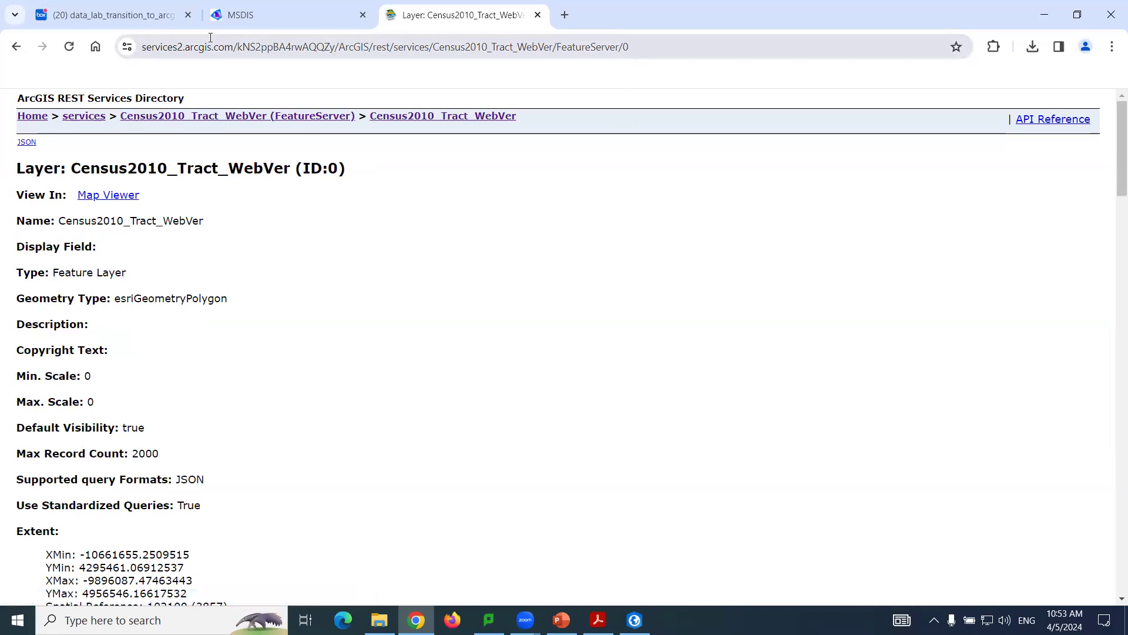
{"action": "left_click_drag", "start_coordinate": [647, 47], "coordinate": [138, 47]}
{"action": "key", "text": "ctrl+c"}
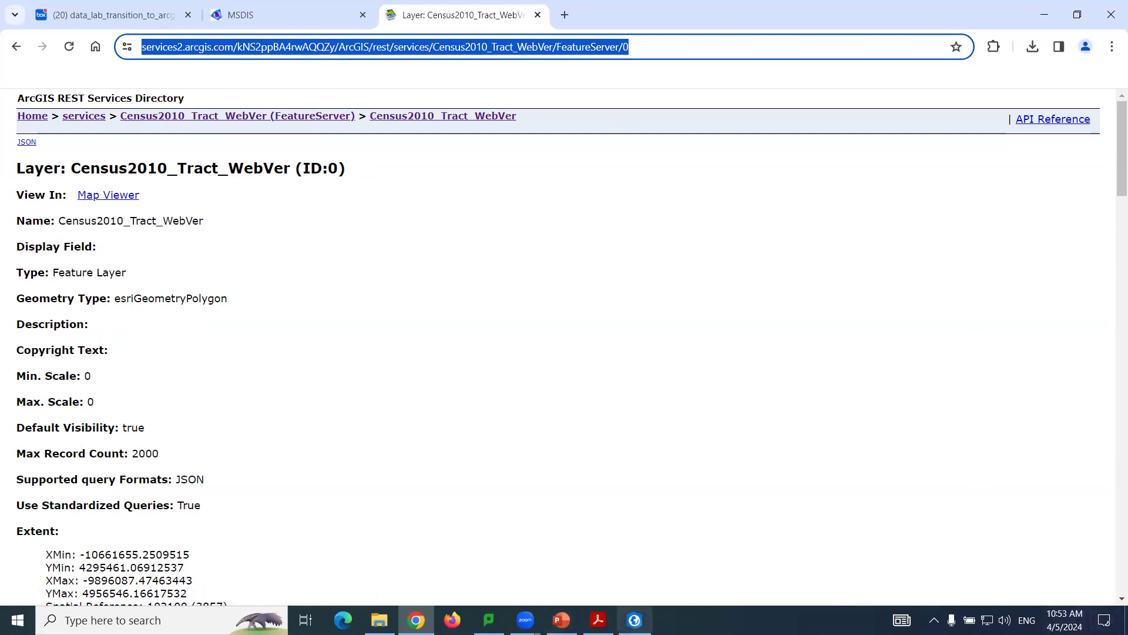
{"action": "left_click", "coordinate": [635, 620]}
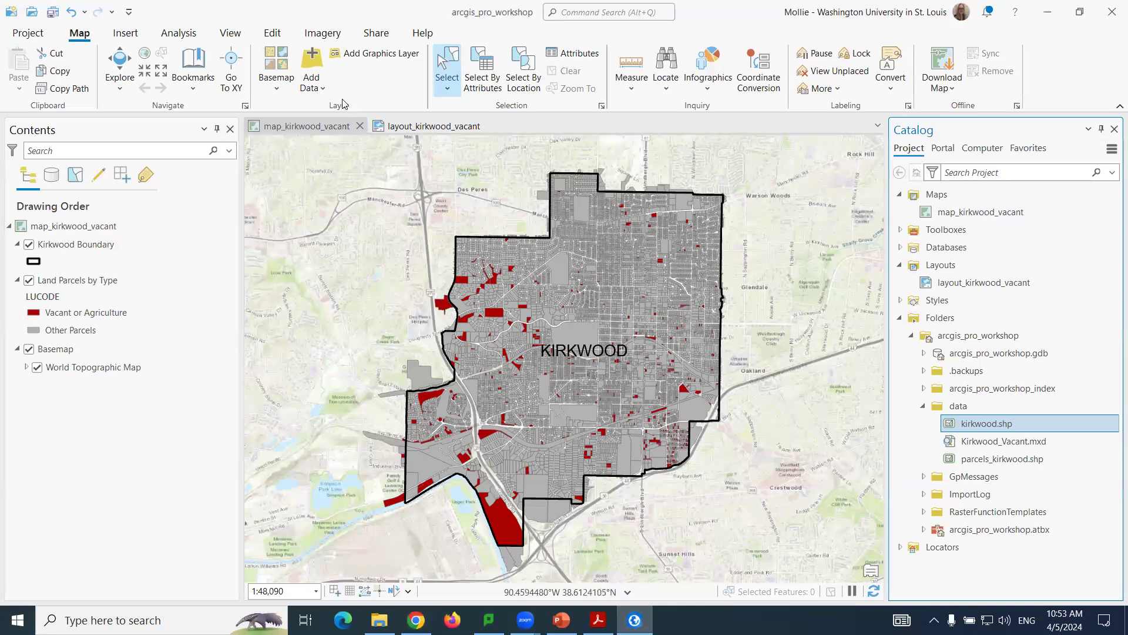
Add the Census2010_Tract_WebVer FeatureServer/0 layer to map_kirkwood_vacant from its pasted URL path.
{"action": "left_click", "coordinate": [311, 82]}
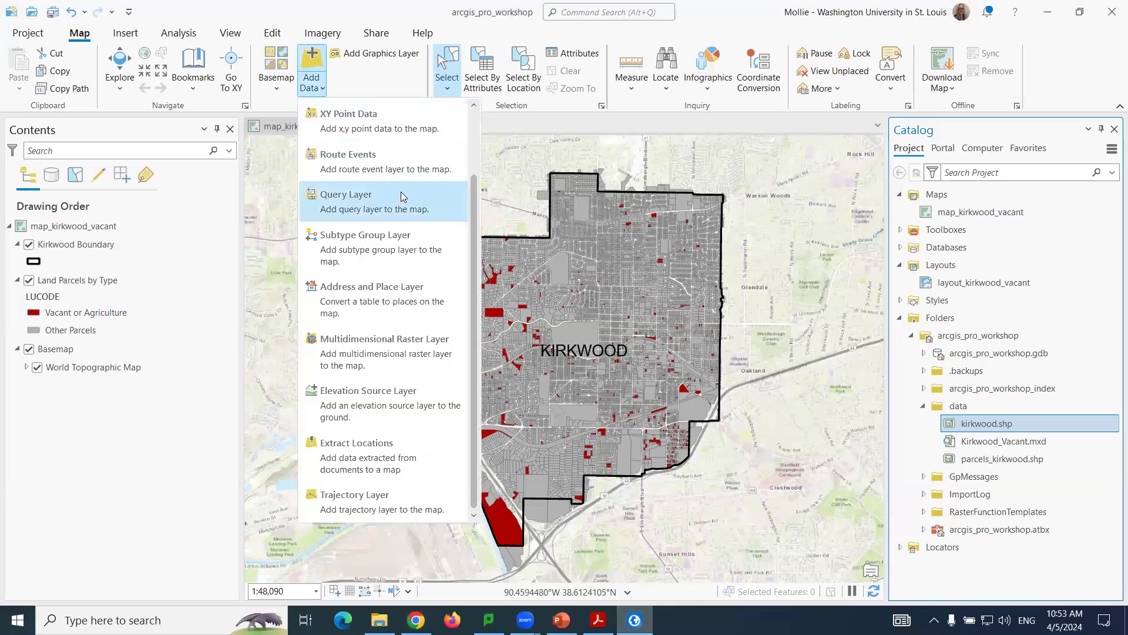
{"action": "scroll", "coordinate": [404, 196], "scroll_direction": "up", "scroll_amount": 2}
{"action": "left_click", "coordinate": [376, 155]}
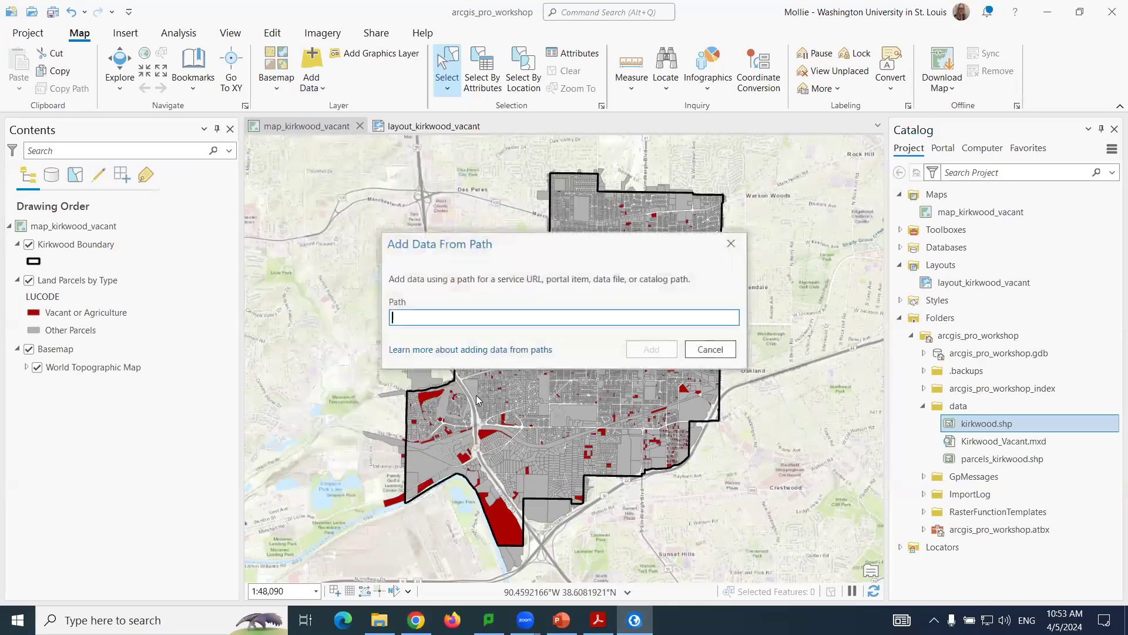
{"action": "key", "text": "ctrl+v"}
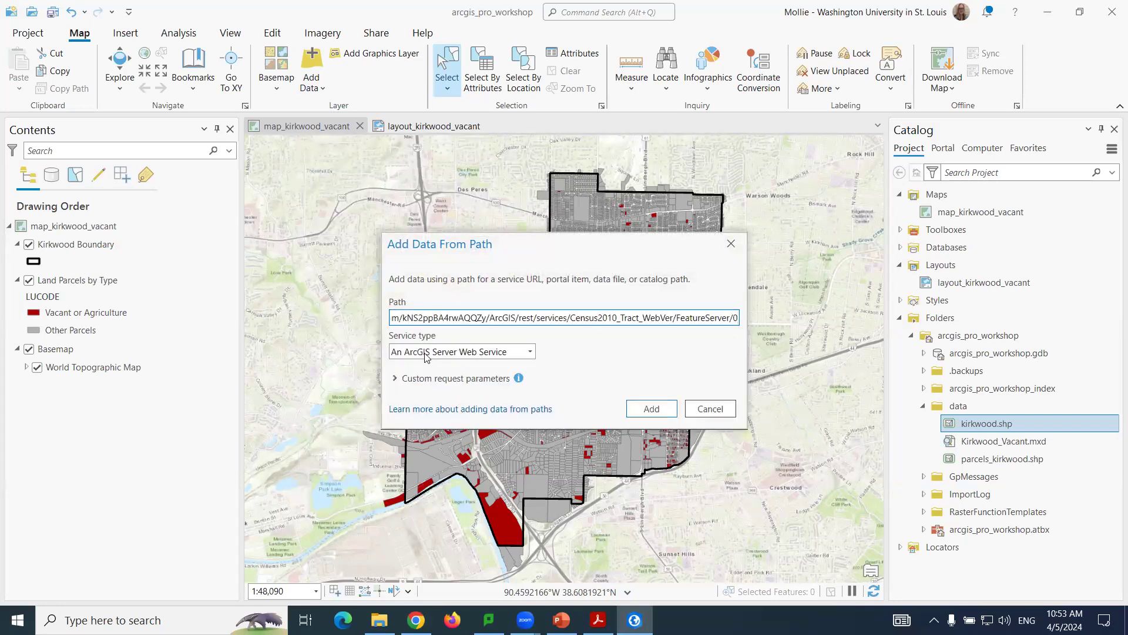
{"action": "left_click", "coordinate": [652, 409]}
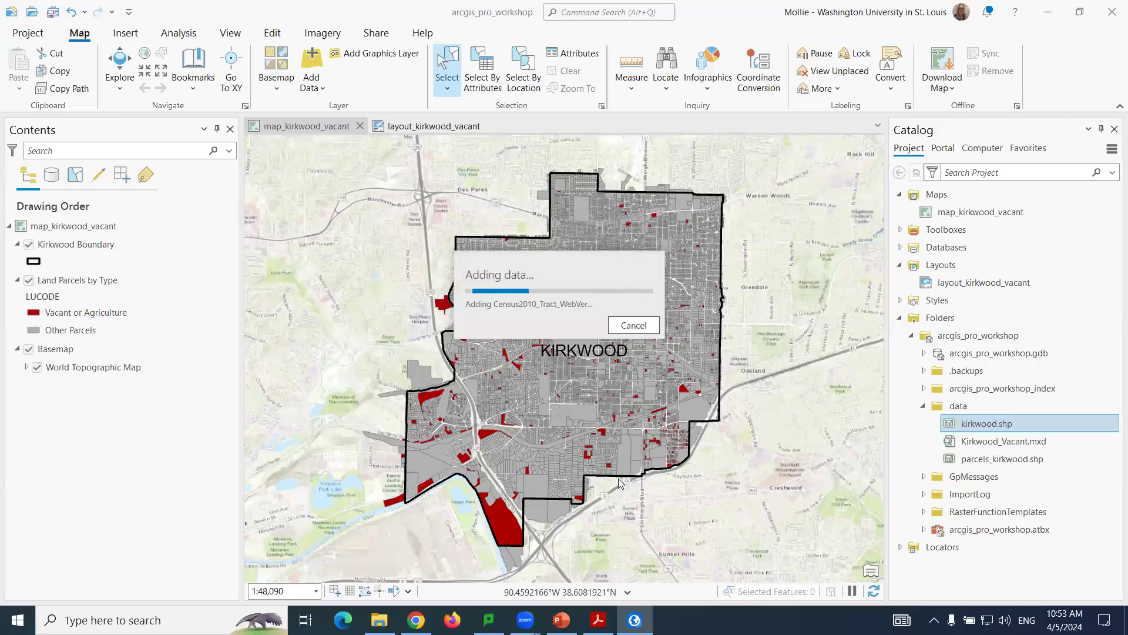
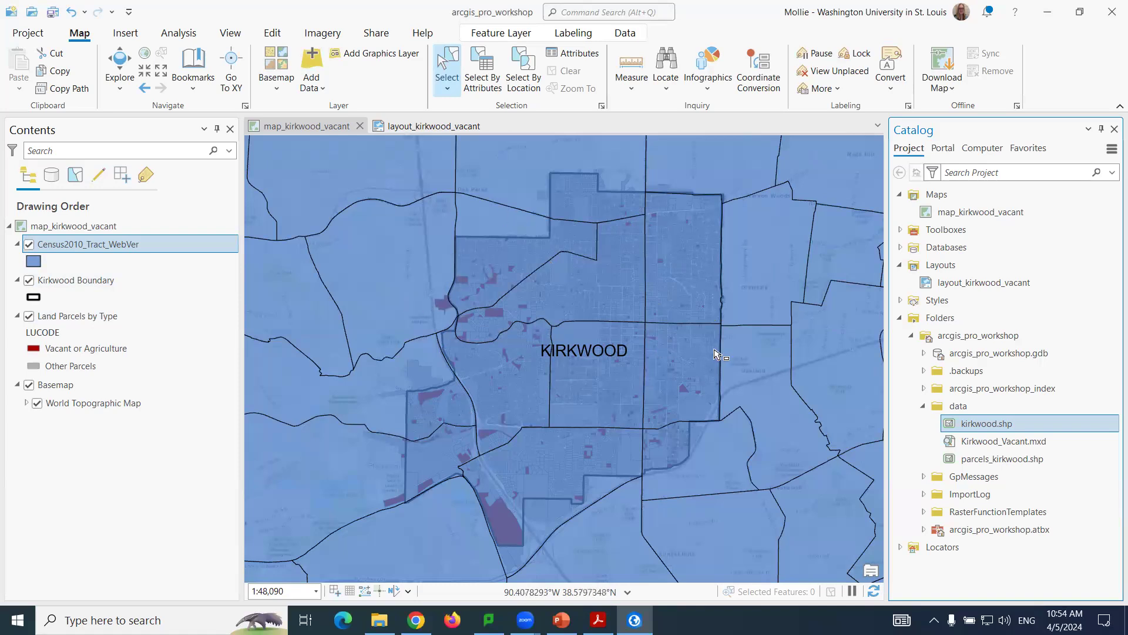
Inspect the Census2010_Tract_WebVer layer's attribute table and symbology settings.
{"action": "left_click", "coordinate": [118, 246]}
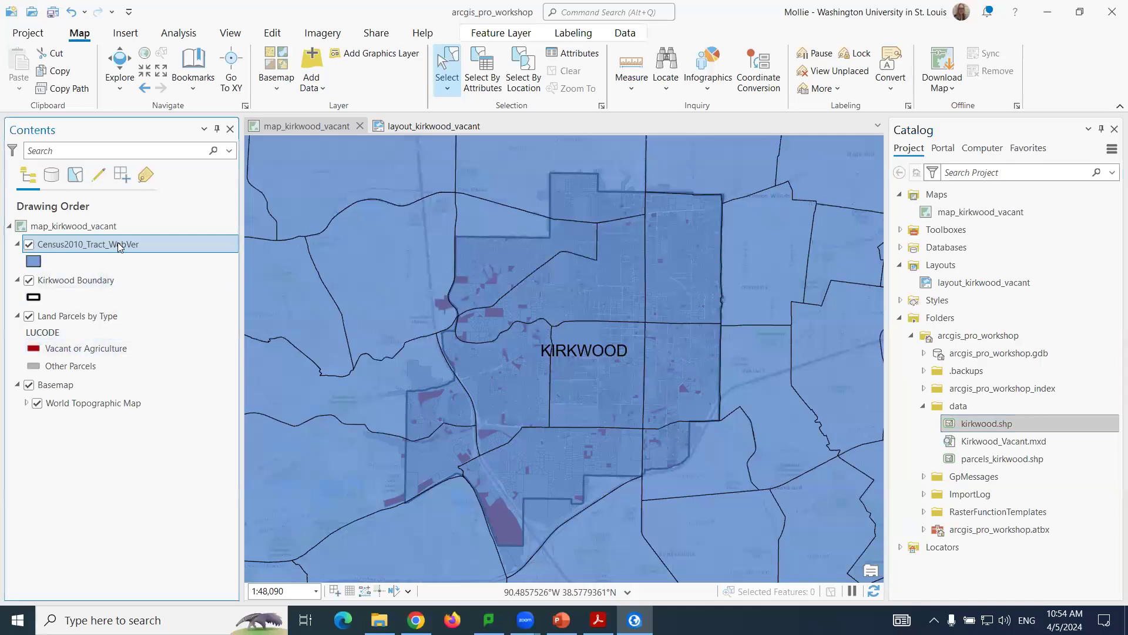
{"action": "right_click", "coordinate": [118, 245]}
{"action": "left_click", "coordinate": [182, 174]}
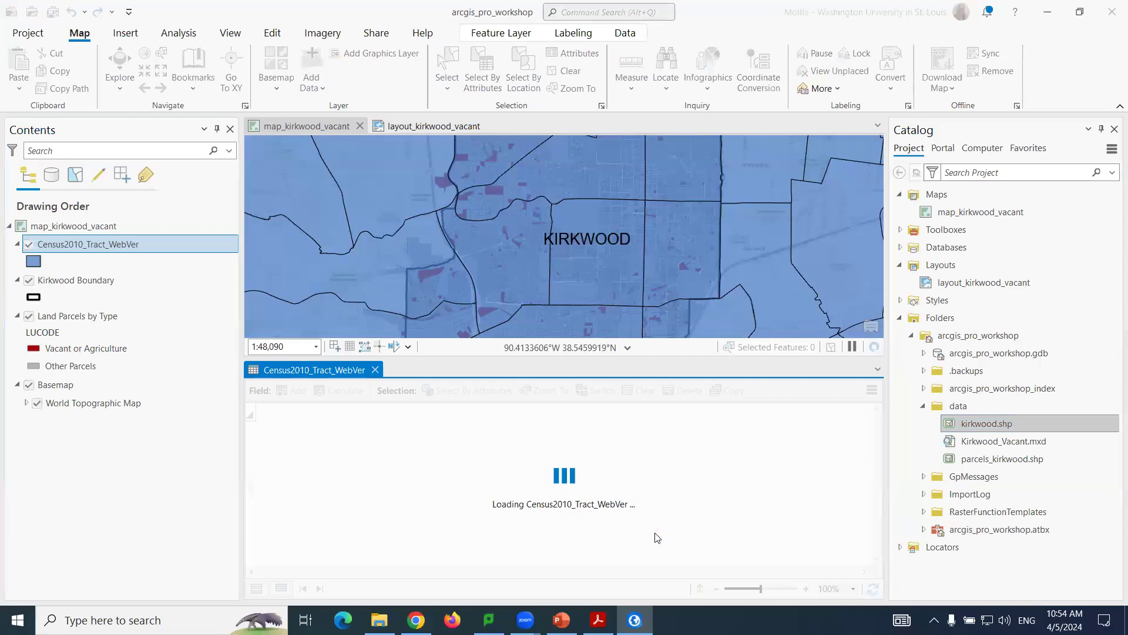
{"action": "left_click", "coordinate": [375, 371]}
{"action": "left_click", "coordinate": [35, 262]}
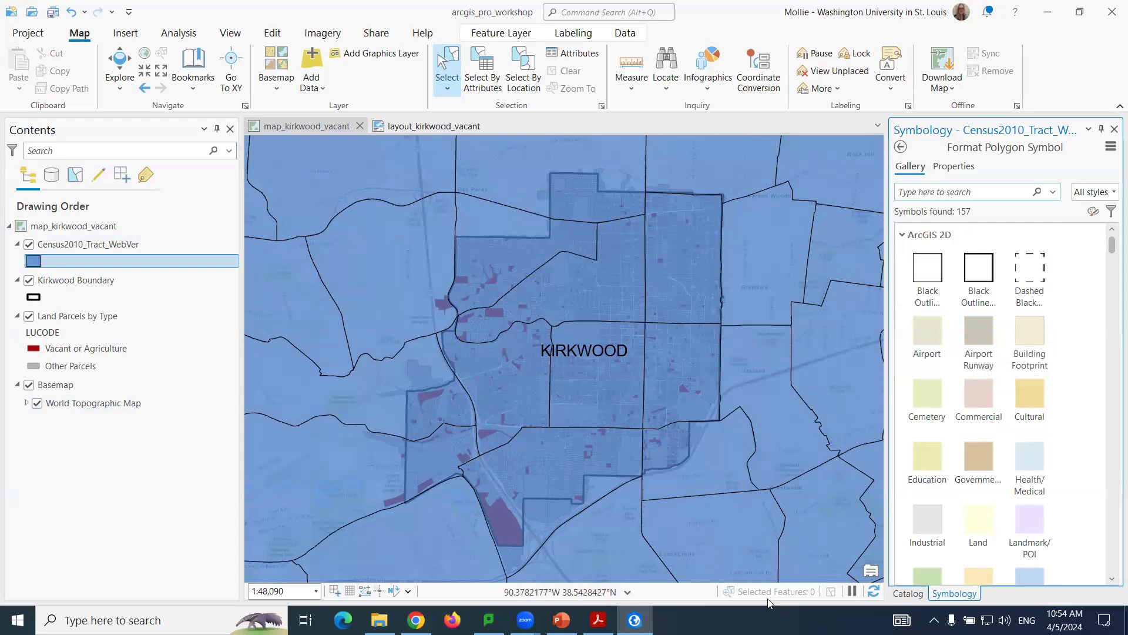
{"action": "left_click", "coordinate": [901, 147]}
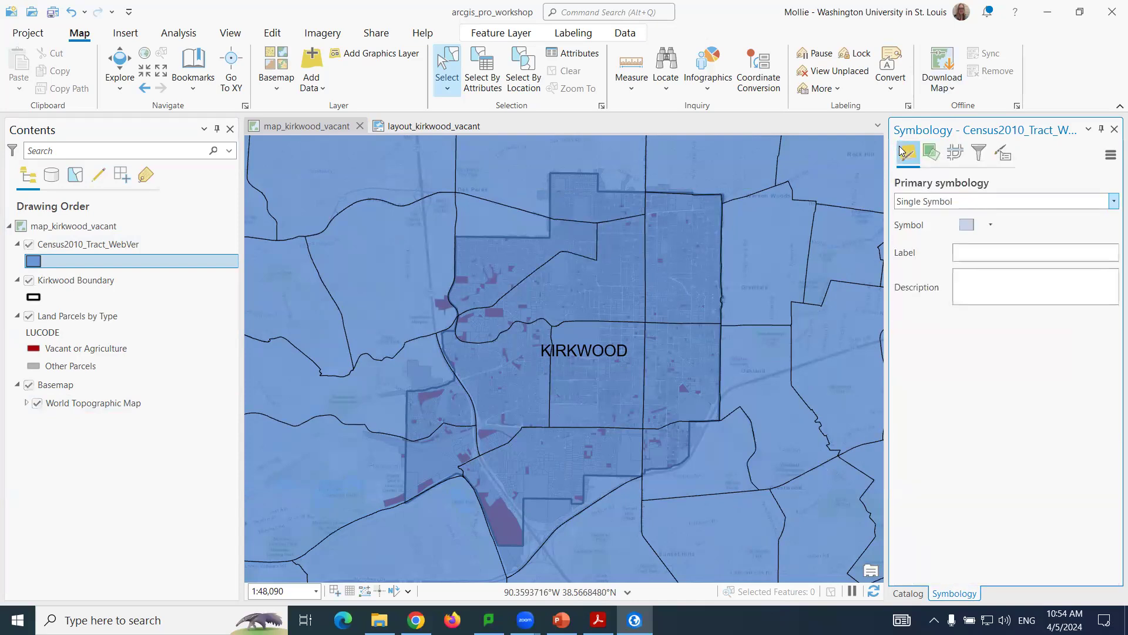
Search Living Atlas for 'ACS' and drag ACS Median Household Income Variables onto the map.
{"action": "left_click", "coordinate": [920, 595]}
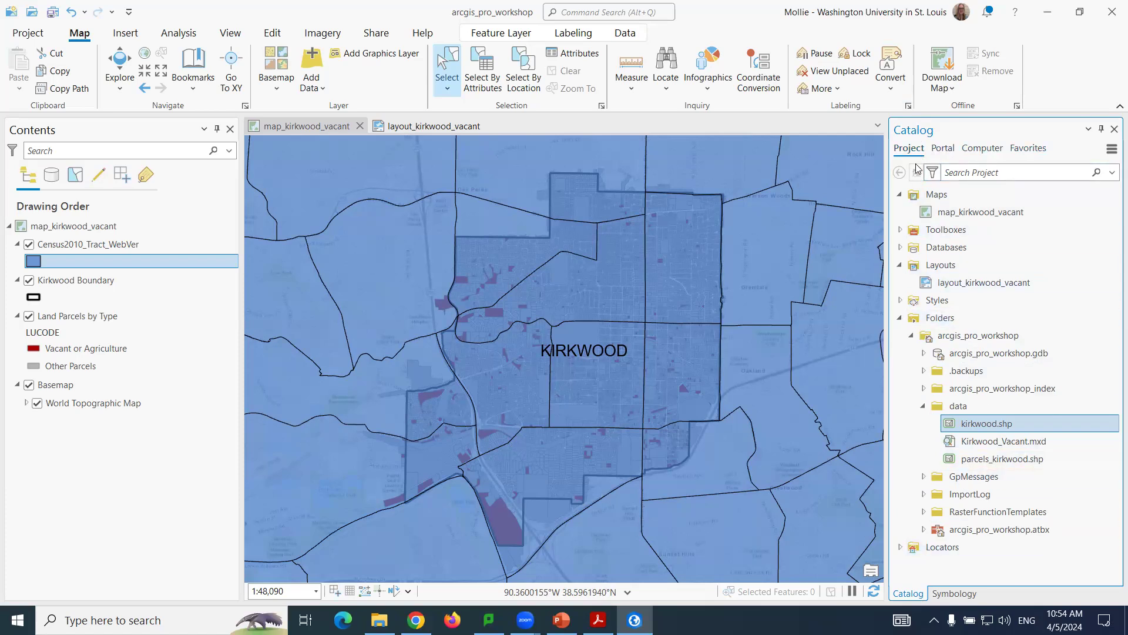
{"action": "left_click", "coordinate": [939, 148]}
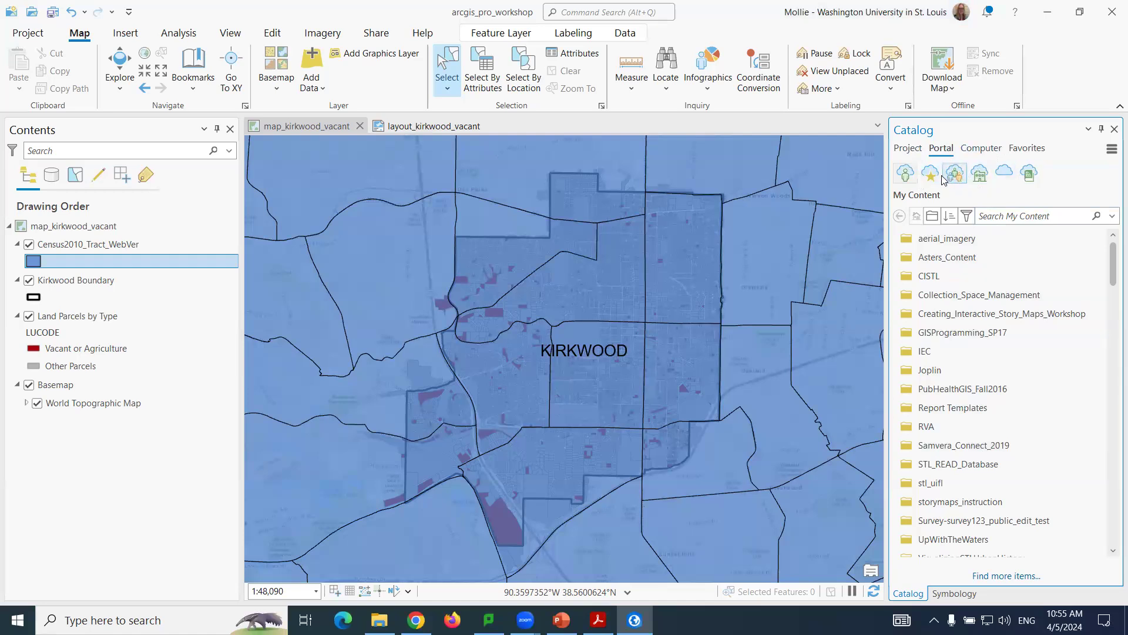
{"action": "left_click", "coordinate": [1030, 174]}
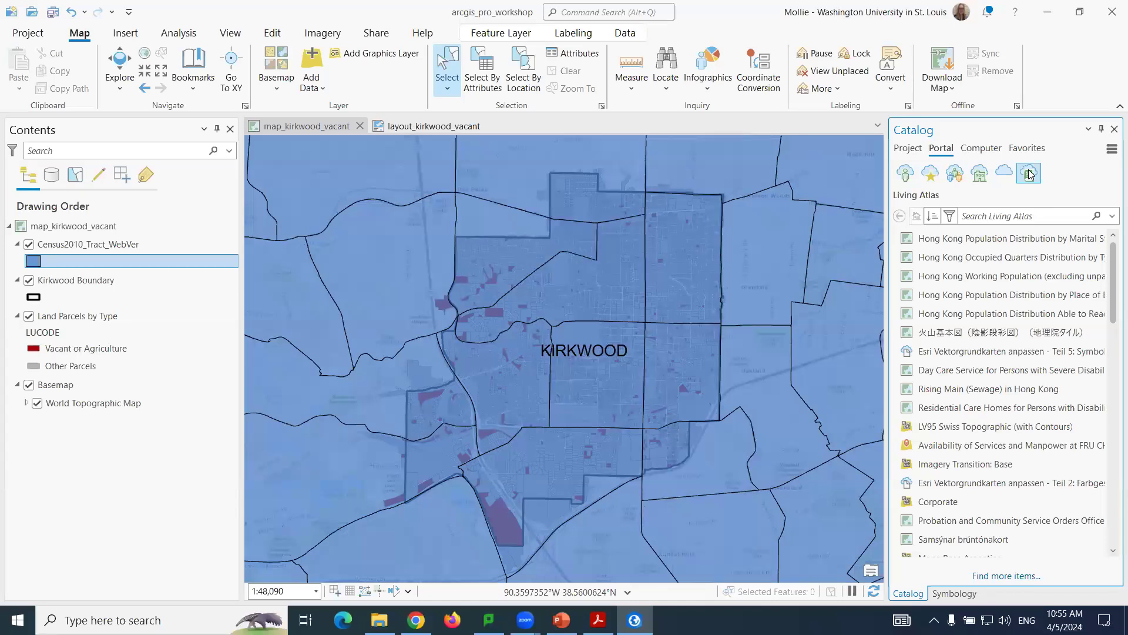
{"action": "left_click", "coordinate": [996, 216]}
{"action": "type", "text": "ACS"}
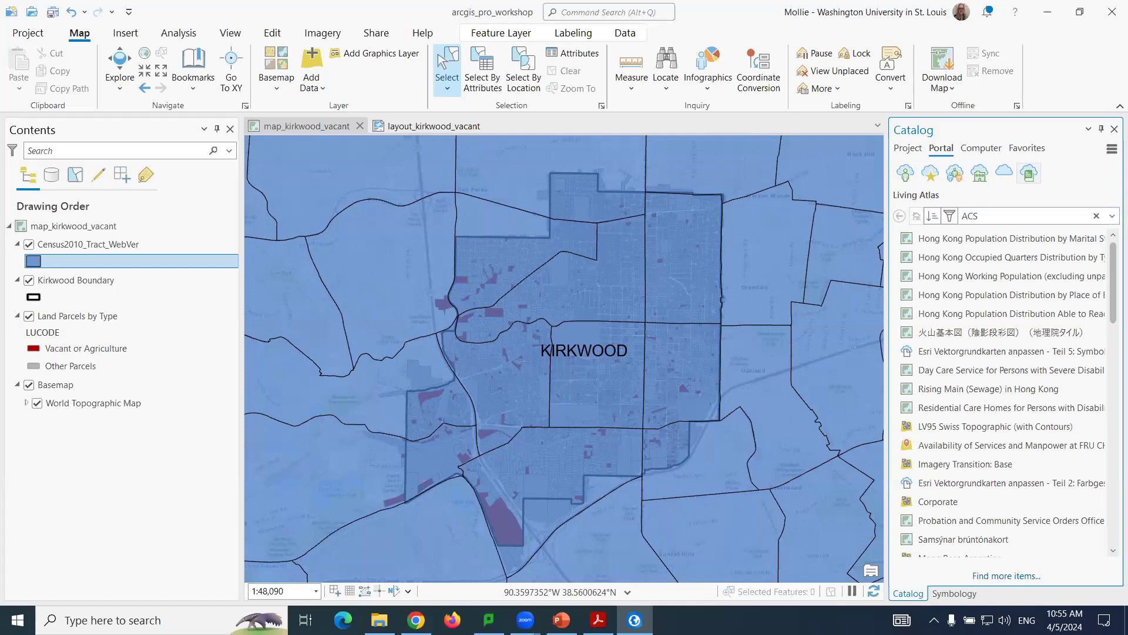
{"action": "key", "text": "Return"}
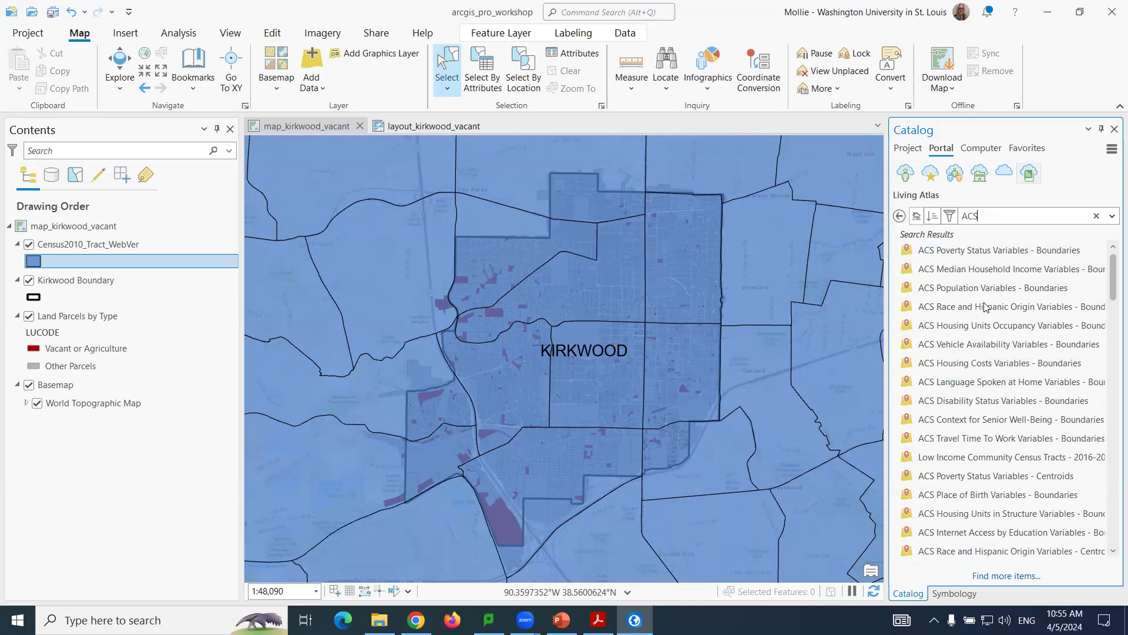
{"action": "mouse_move", "coordinate": [994, 272]}
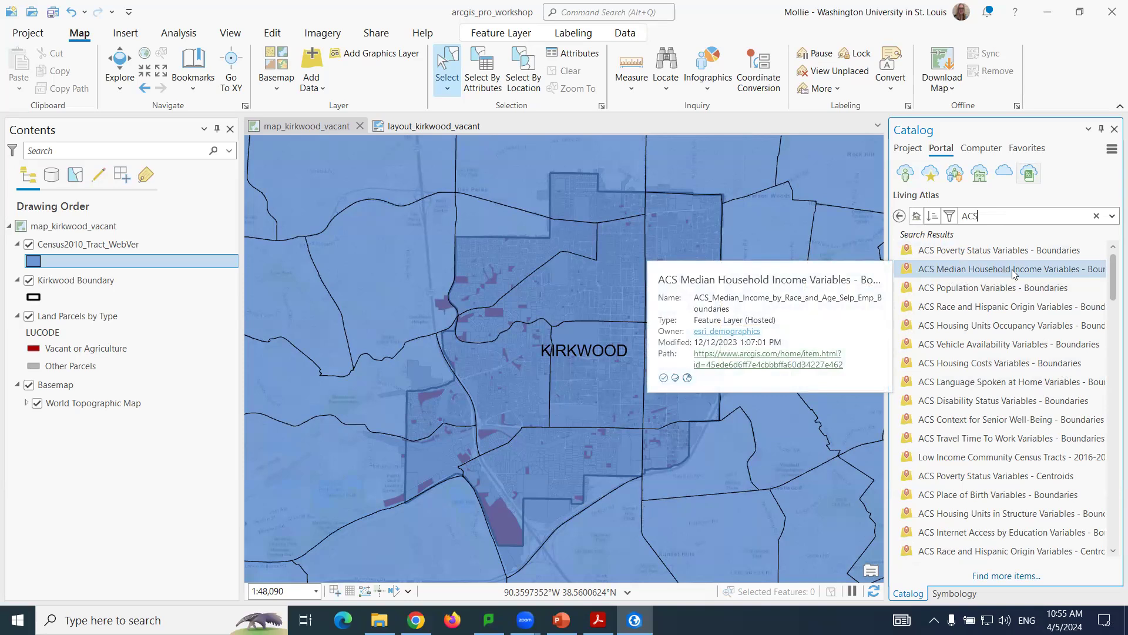
{"action": "left_click_drag", "start_coordinate": [1011, 269], "coordinate": [703, 275]}
{"action": "mouse_move", "coordinate": [970, 401]}
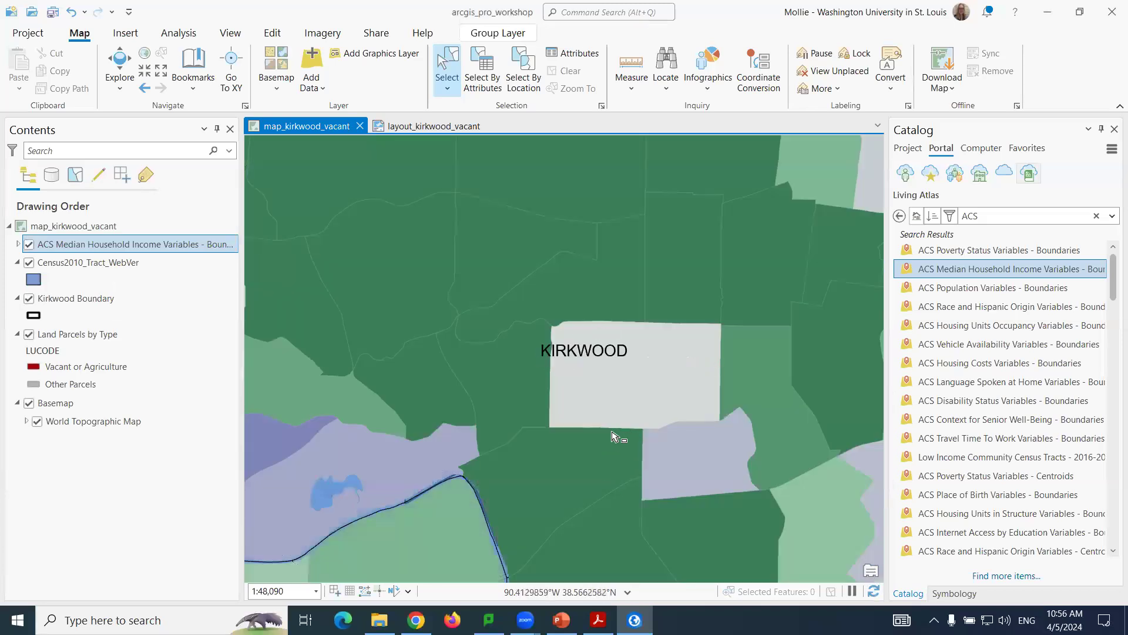
Zoom out to Missouri, hide the census tracts, and identify Greene County, Illinois at $58,900.
{"action": "left_click", "coordinate": [17, 244]}
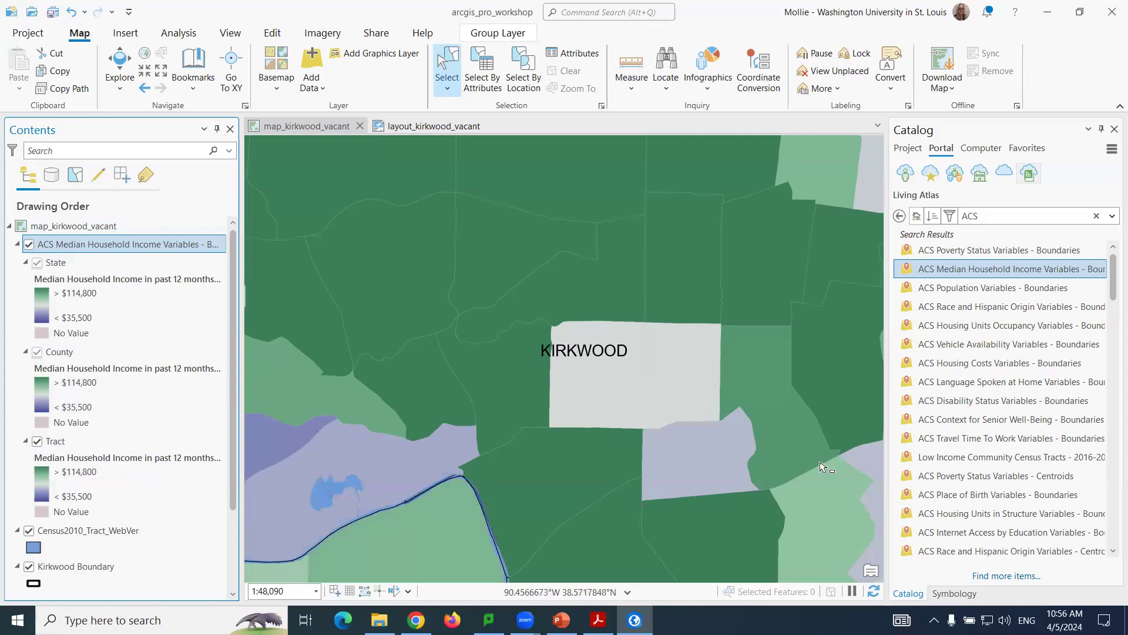
{"action": "left_click", "coordinate": [116, 58]}
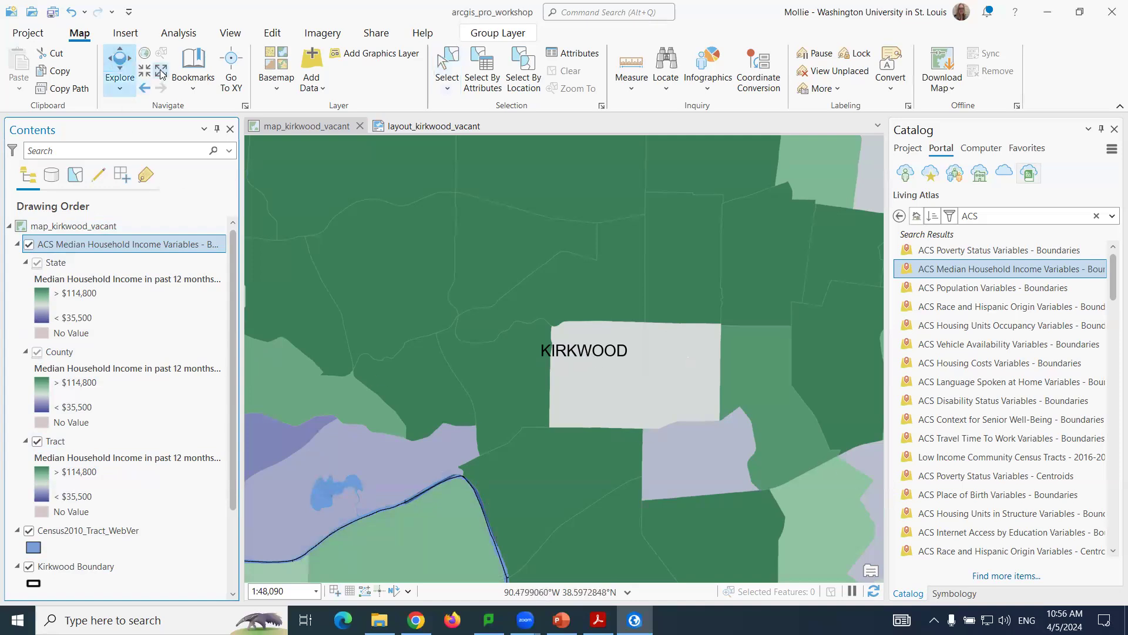
{"action": "left_click", "coordinate": [161, 71]}
{"action": "left_click", "coordinate": [161, 73]}
{"action": "left_click", "coordinate": [161, 72]}
{"action": "left_click", "coordinate": [161, 73]}
{"action": "left_click", "coordinate": [161, 73]}
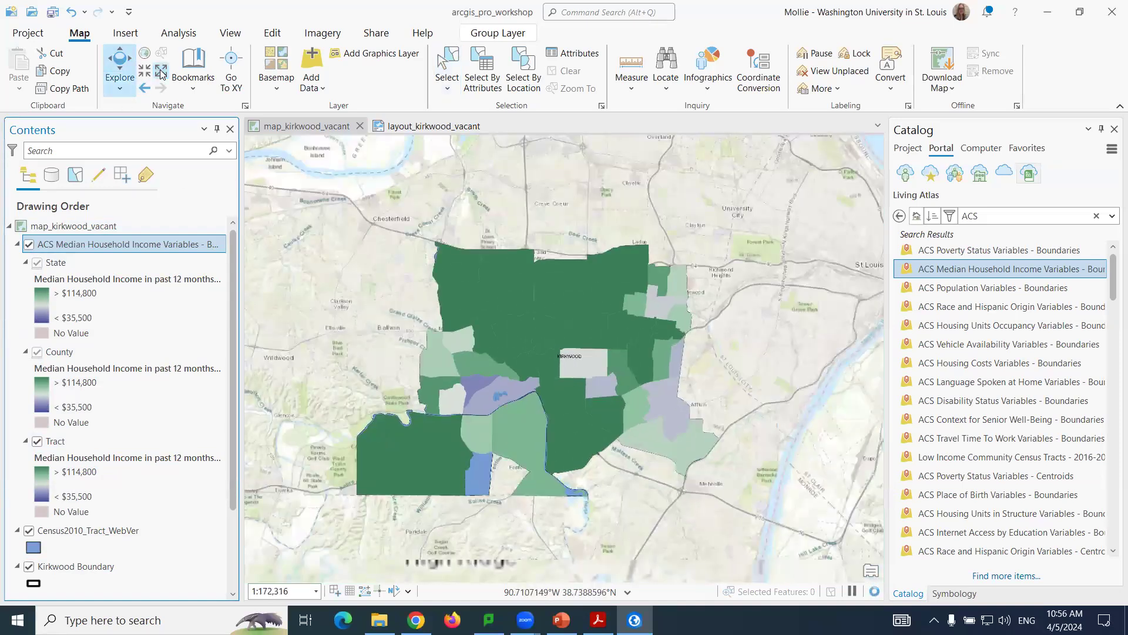
{"action": "left_click", "coordinate": [161, 73]}
{"action": "left_click", "coordinate": [161, 73]}
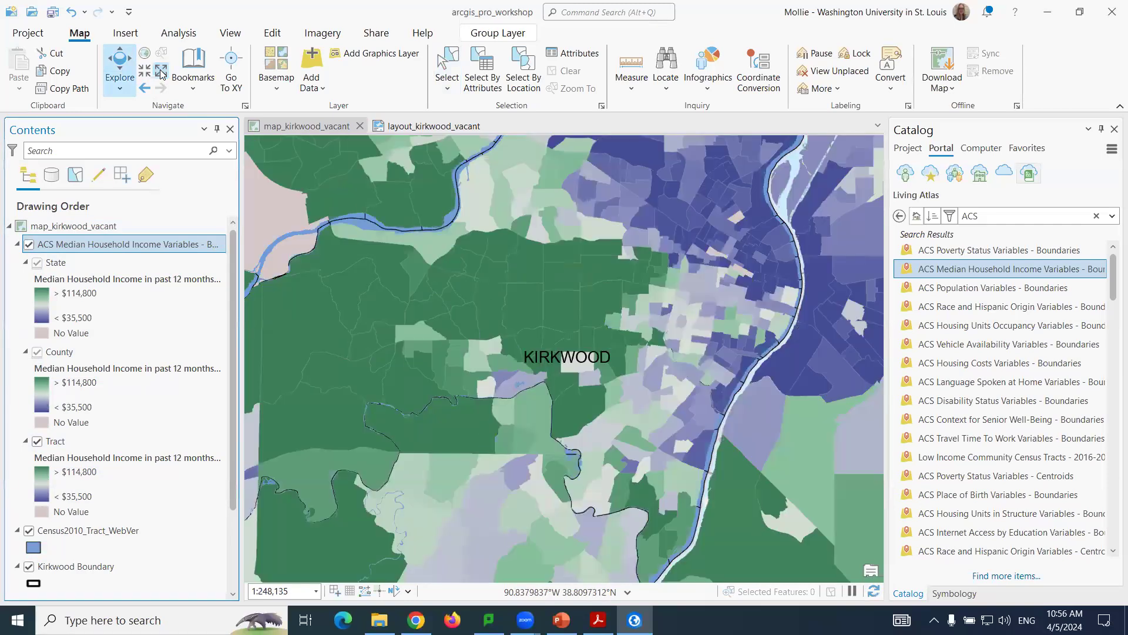
{"action": "left_click", "coordinate": [161, 73]}
{"action": "left_click", "coordinate": [161, 72]}
{"action": "left_click", "coordinate": [161, 73]}
{"action": "left_click", "coordinate": [161, 73]}
{"action": "left_click", "coordinate": [161, 72]}
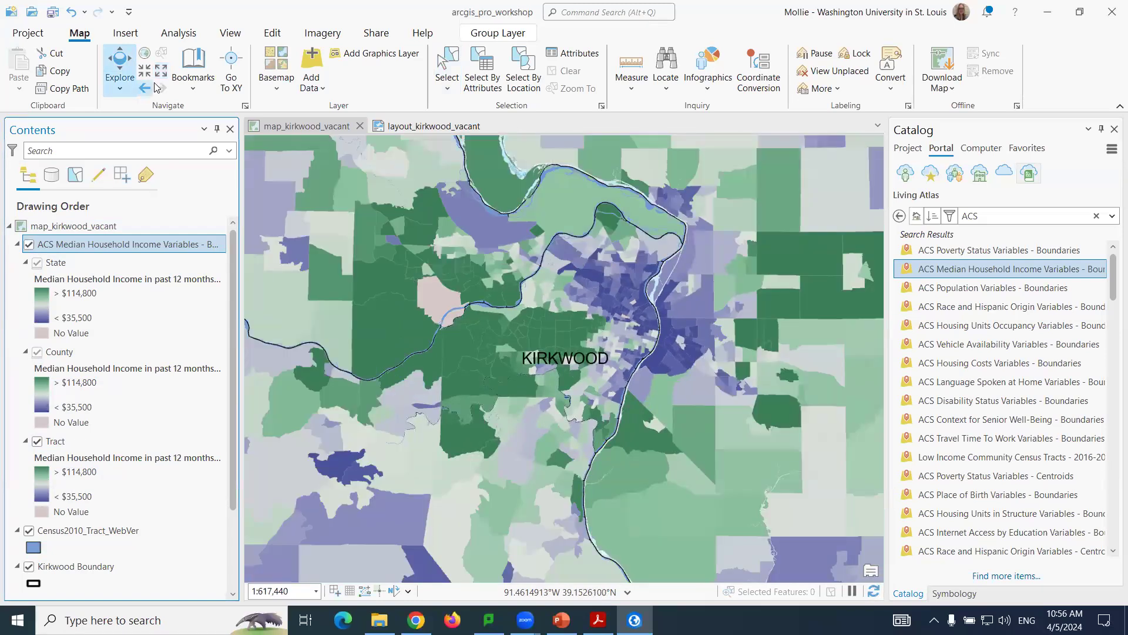
{"action": "left_click", "coordinate": [161, 73]}
{"action": "left_click", "coordinate": [161, 73]}
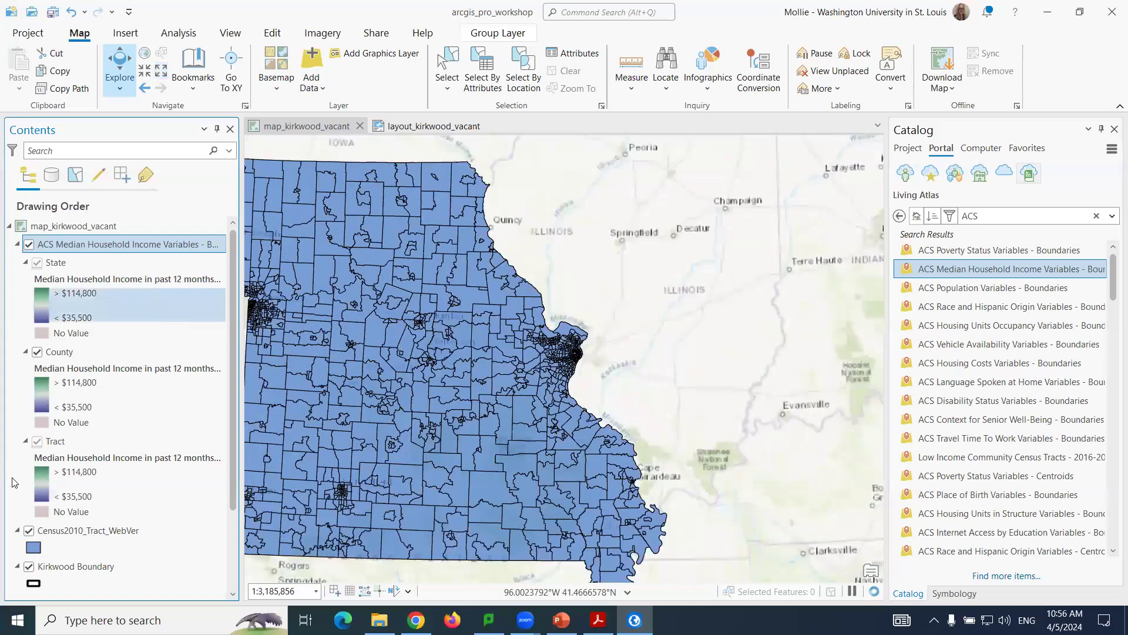
{"action": "left_click", "coordinate": [28, 530]}
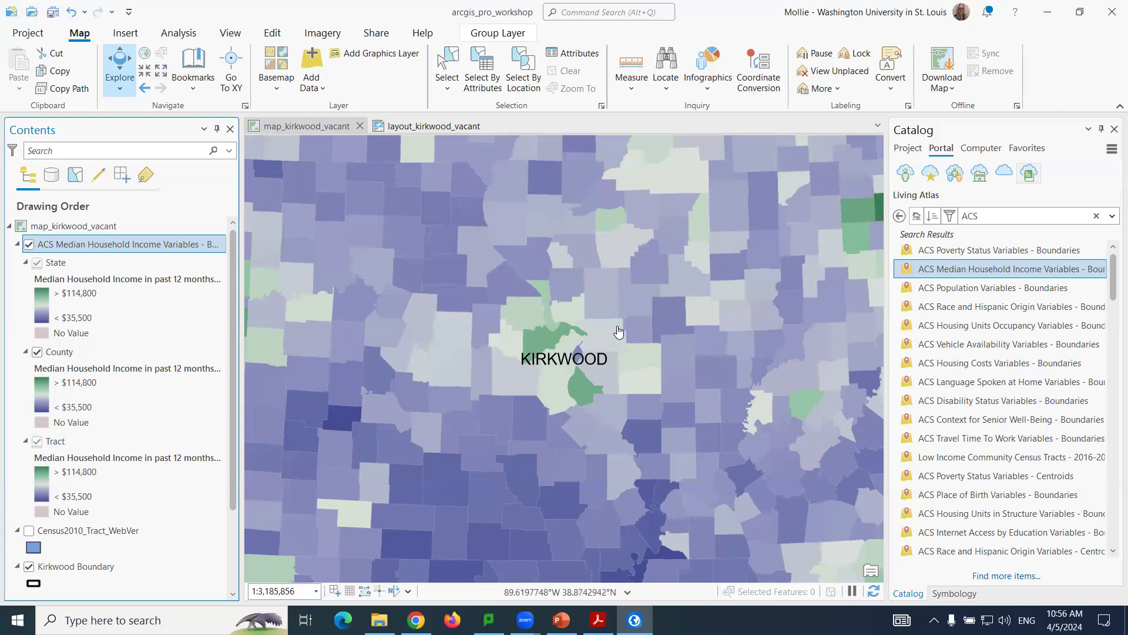
{"action": "left_click", "coordinate": [562, 284]}
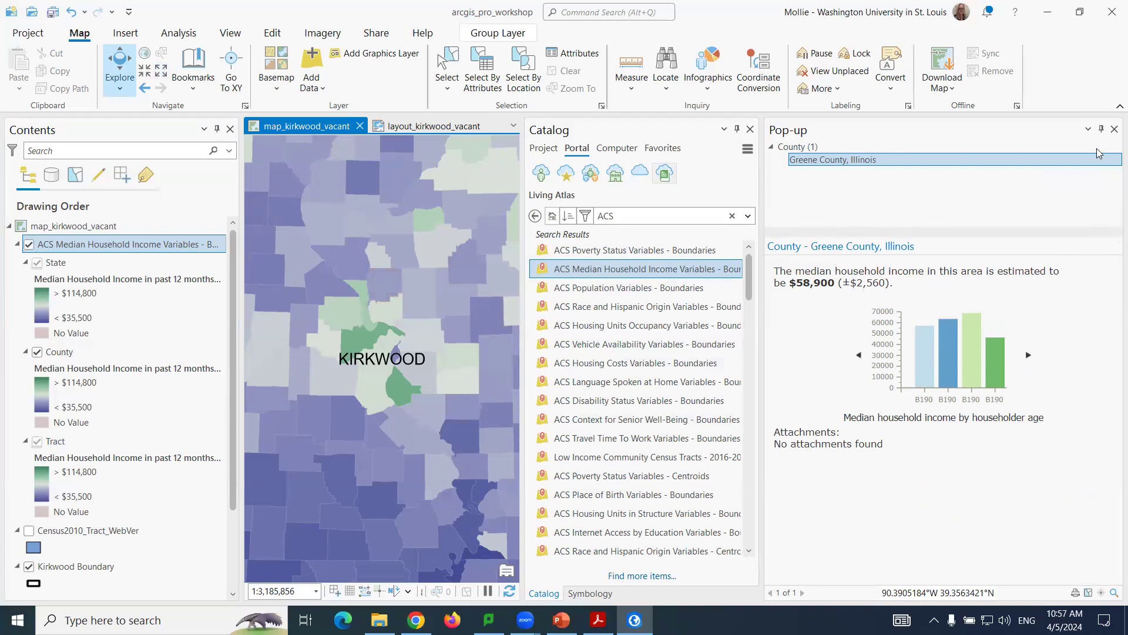
Close the county pop-up, collapse the ACS layer legends, and list the portal's My Content.
{"action": "left_click", "coordinate": [1114, 129]}
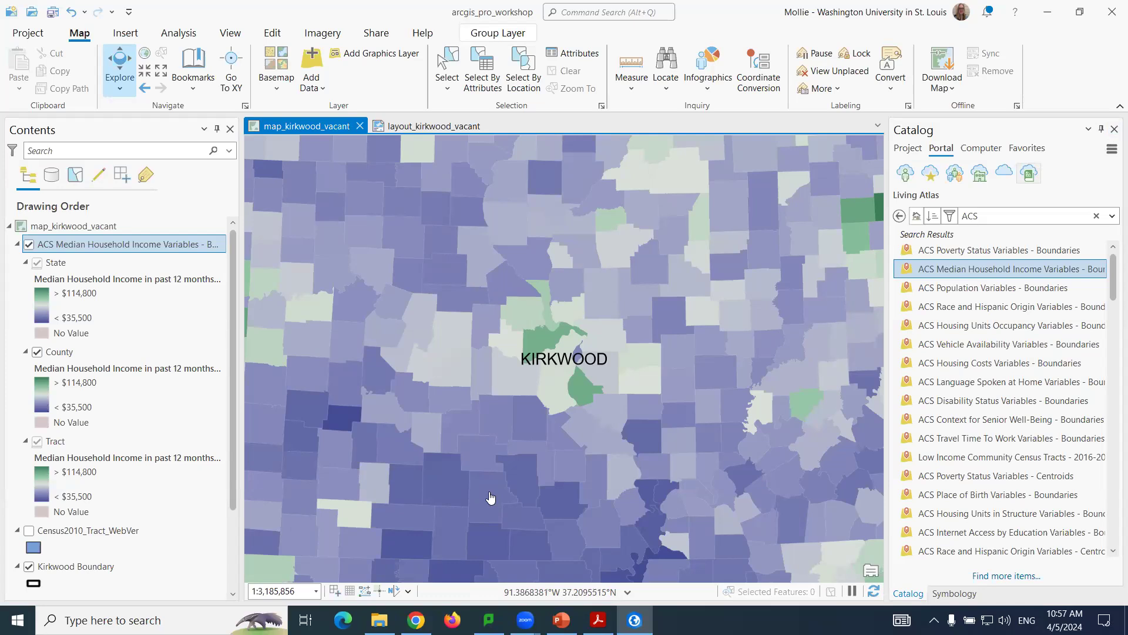
{"action": "left_click", "coordinate": [18, 244]}
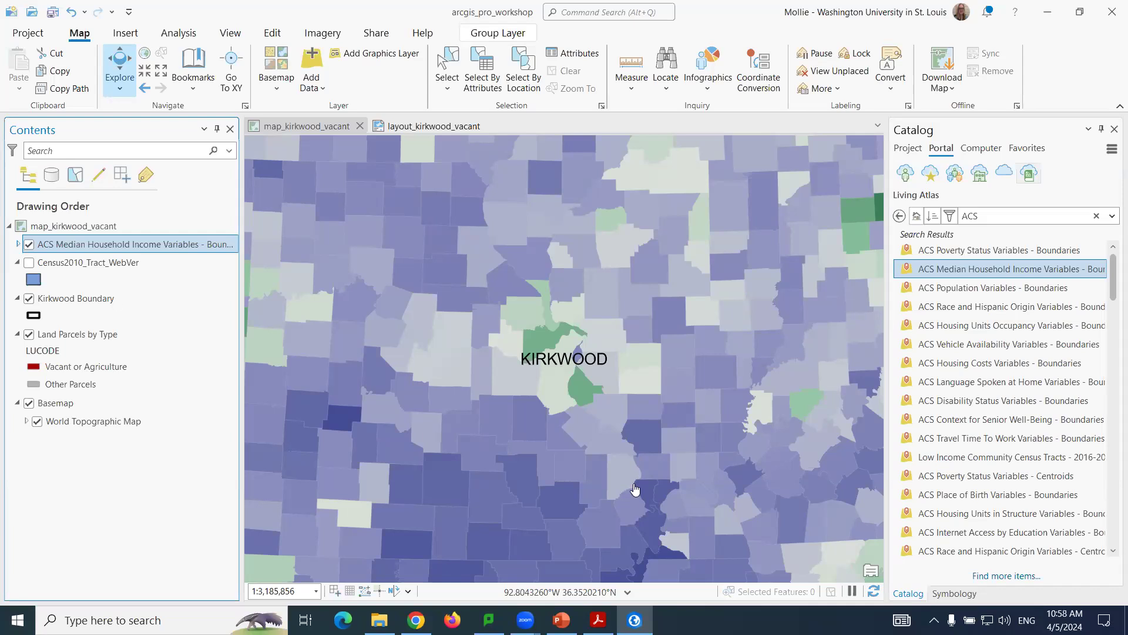
{"action": "left_click", "coordinate": [905, 173]}
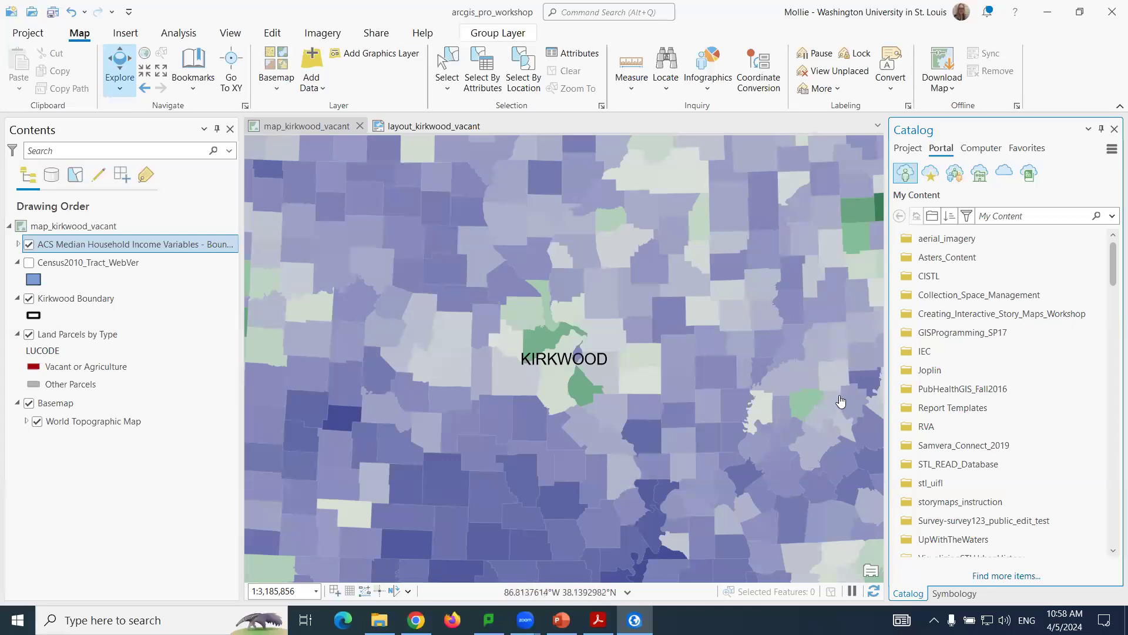
Open the Share As Web Map pane for map_kirkwood_vacant.
{"action": "mouse_move", "coordinate": [917, 483]}
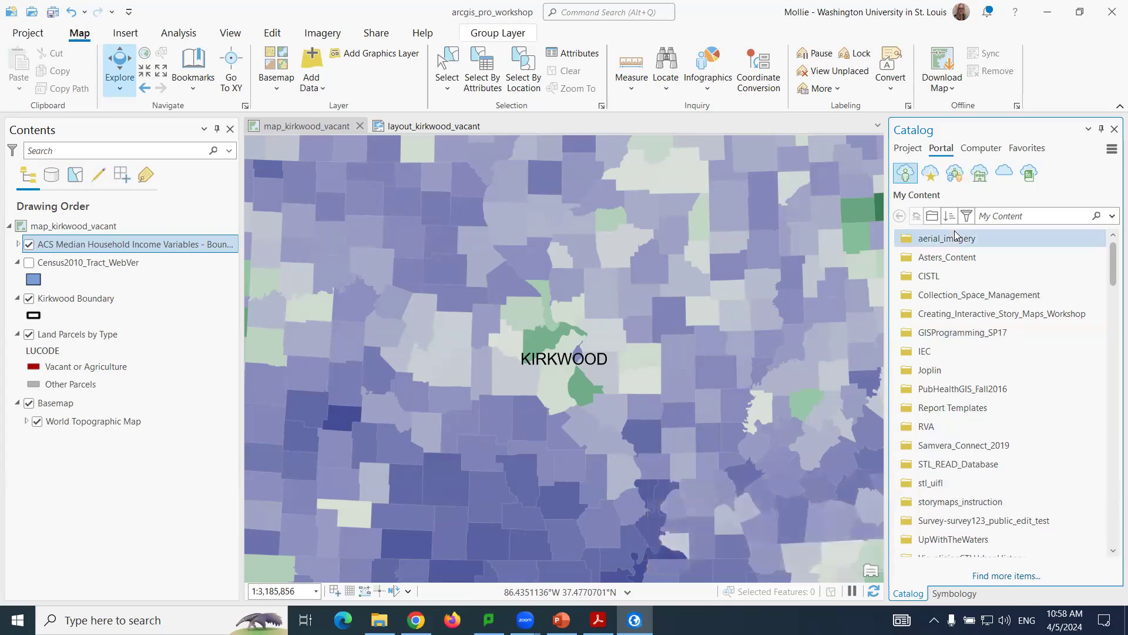
{"action": "left_click", "coordinate": [376, 32]}
{"action": "left_click", "coordinate": [252, 68]}
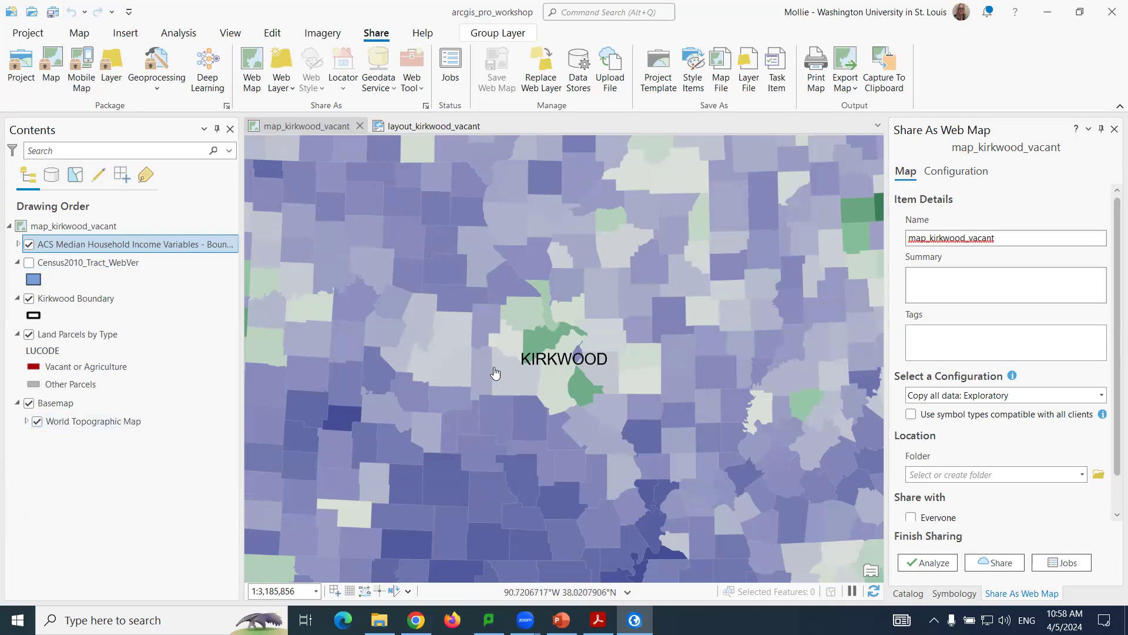
Hide the ACS income layer, collapse the census tracts, and zoom to the Kirkwood Boundary layer.
{"action": "left_click", "coordinate": [28, 244]}
{"action": "left_click", "coordinate": [19, 263]}
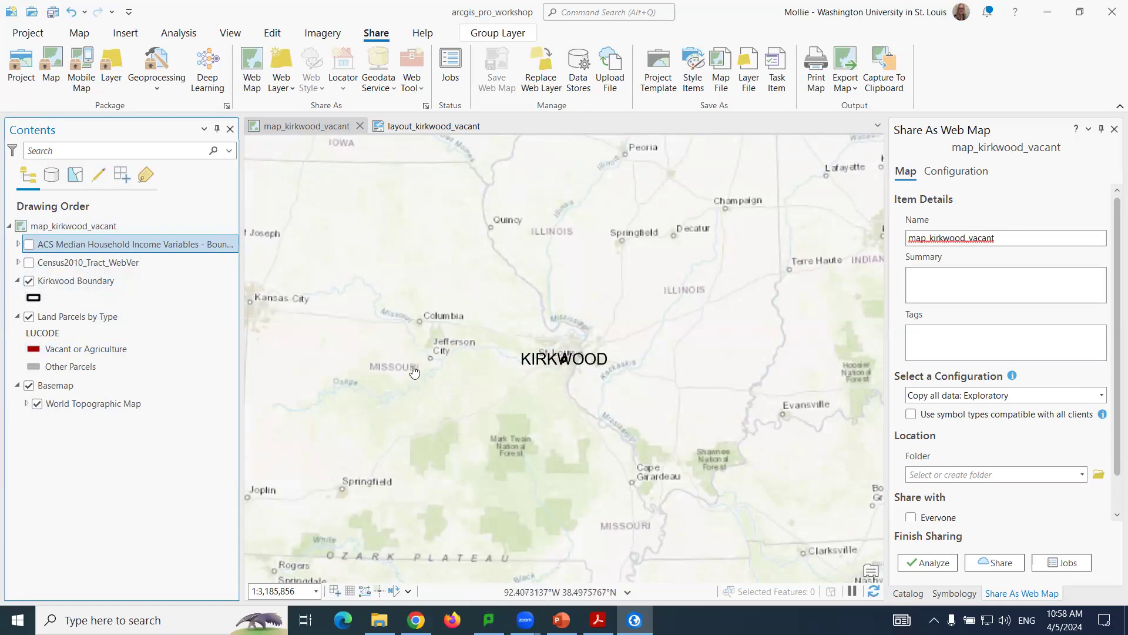
{"action": "right_click", "coordinate": [69, 281]}
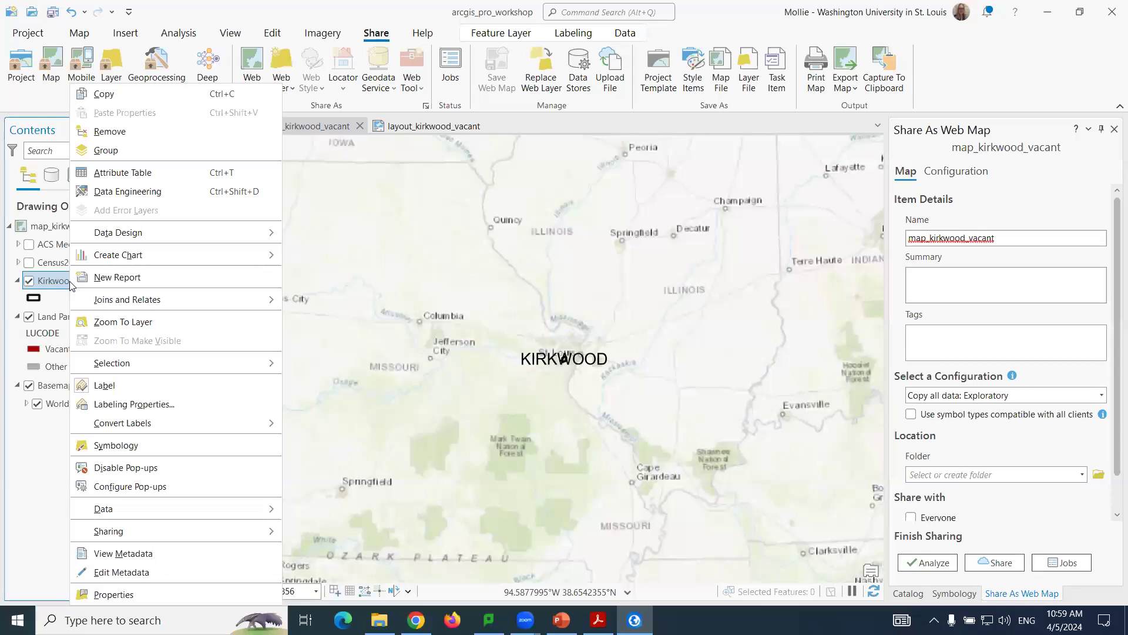
{"action": "left_click", "coordinate": [149, 330]}
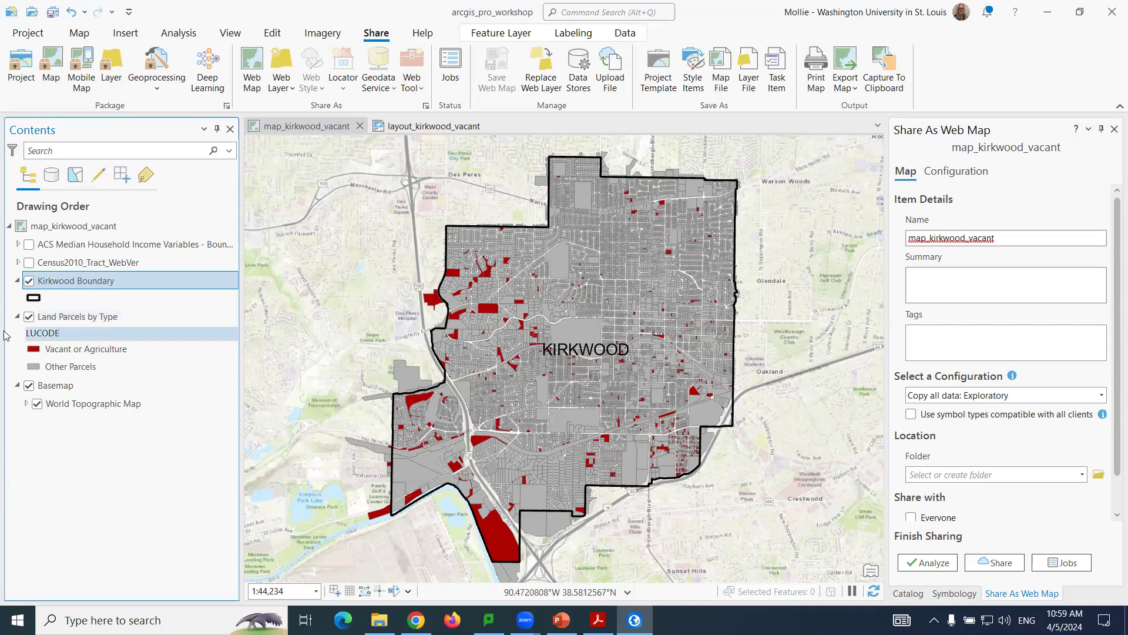
Open the Land Parcels by Type attribute table and add a new field row.
{"action": "right_click", "coordinate": [98, 317]}
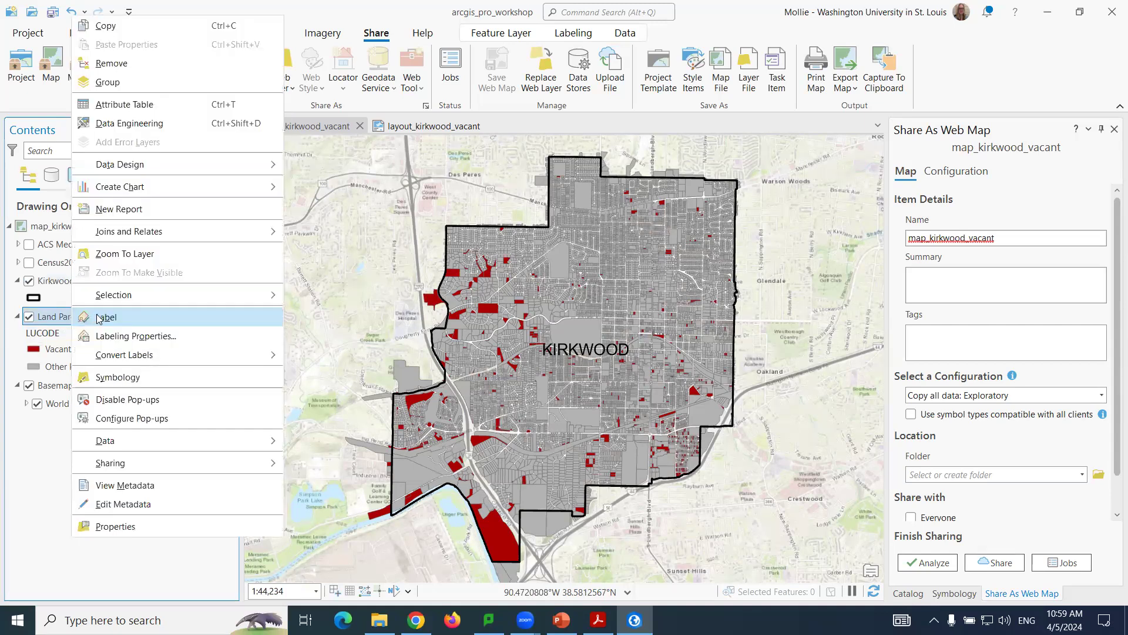
{"action": "left_click", "coordinate": [156, 105]}
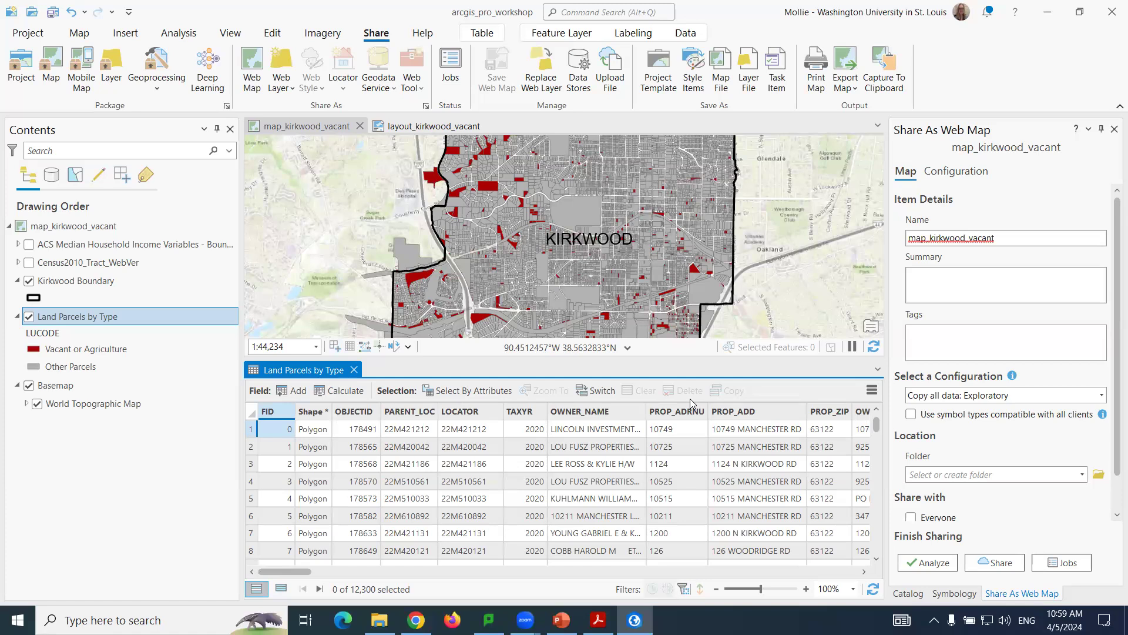
{"action": "left_click", "coordinate": [297, 392]}
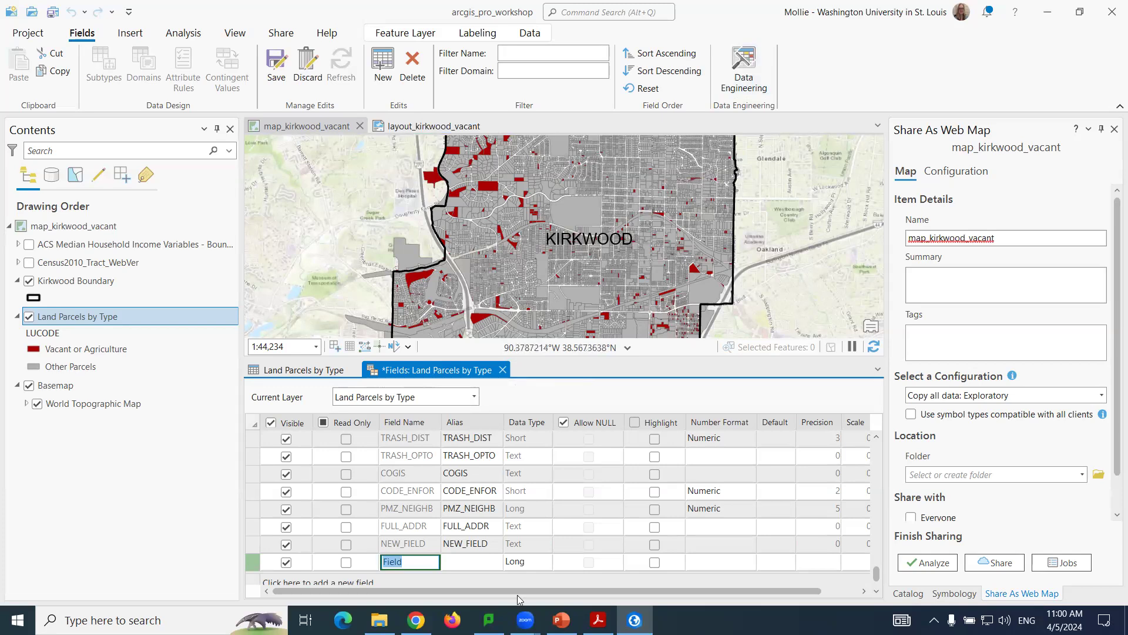
Name the new field FullAddr2, set its data type to Text, and save it.
{"action": "mouse_move", "coordinate": [525, 620]}
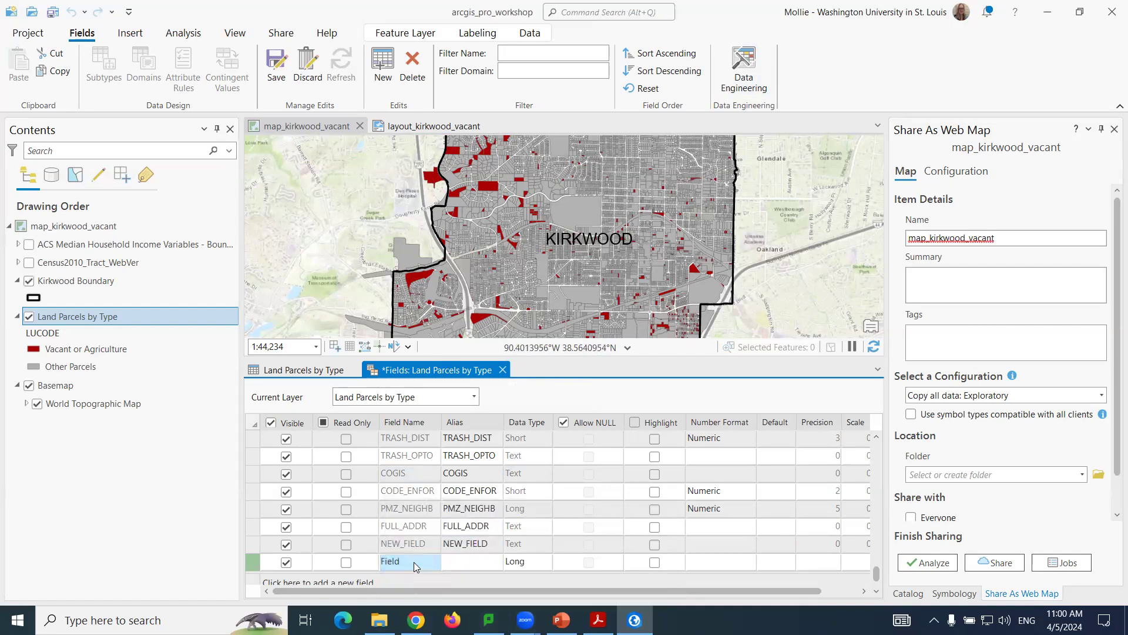
{"action": "left_click", "coordinate": [400, 561]}
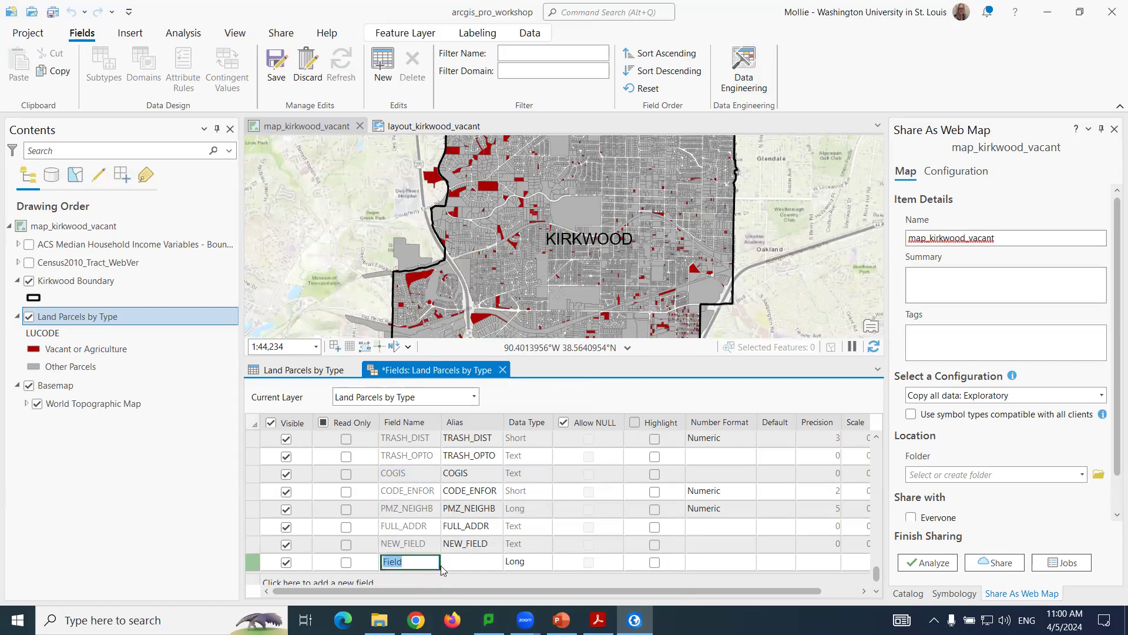
{"action": "type", "text": "FullAddr2"}
{"action": "key", "text": "Return"}
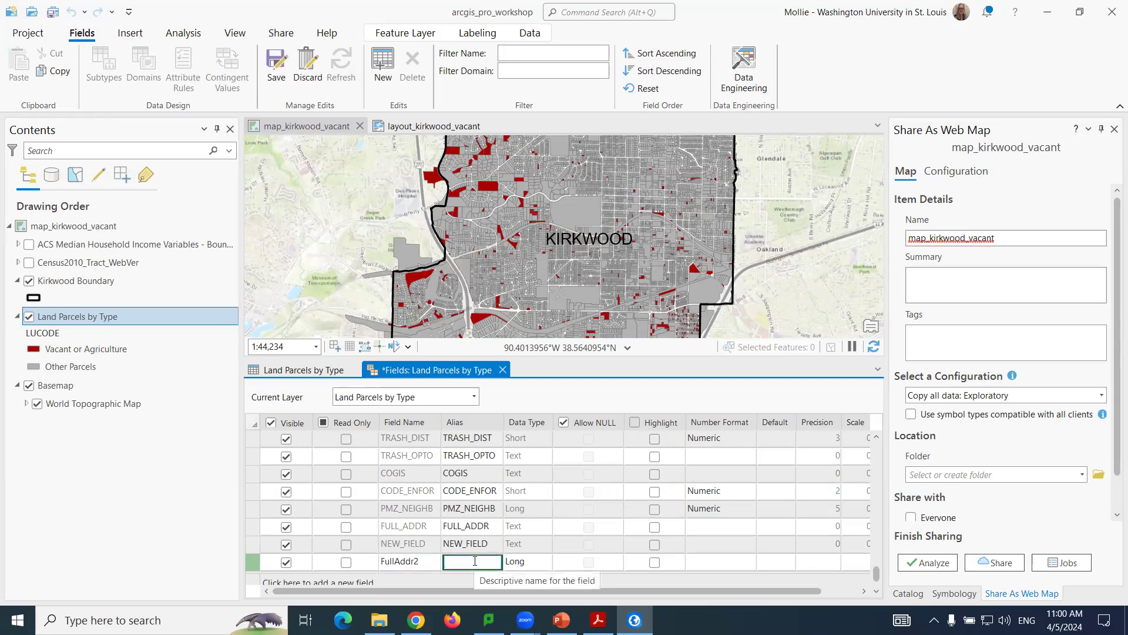
{"action": "left_click", "coordinate": [520, 564]}
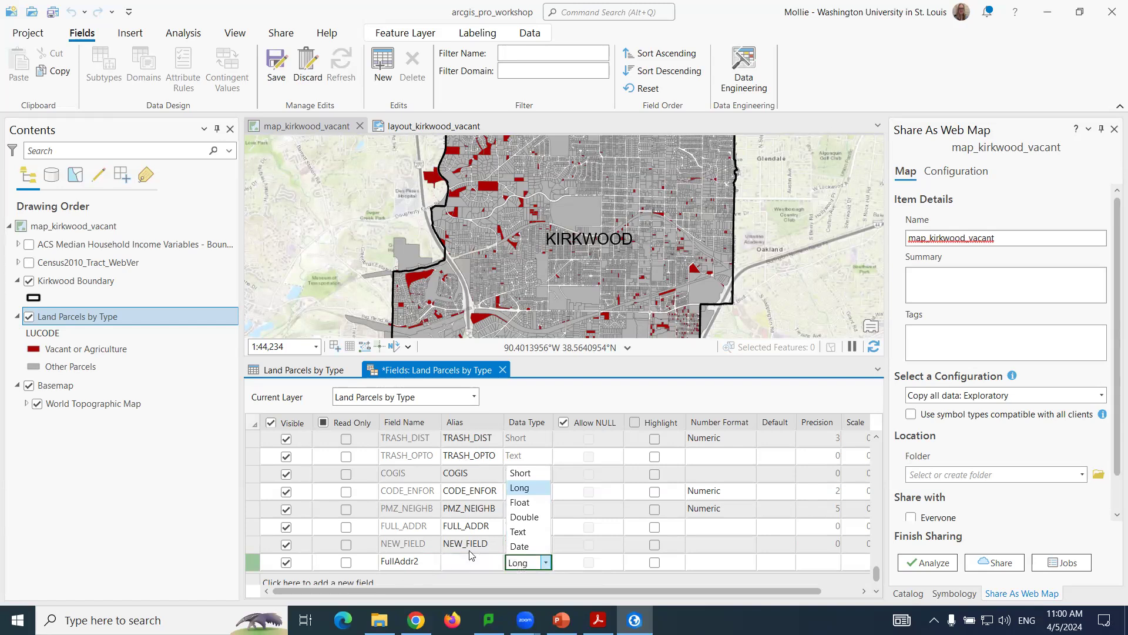
{"action": "left_click", "coordinate": [522, 531]}
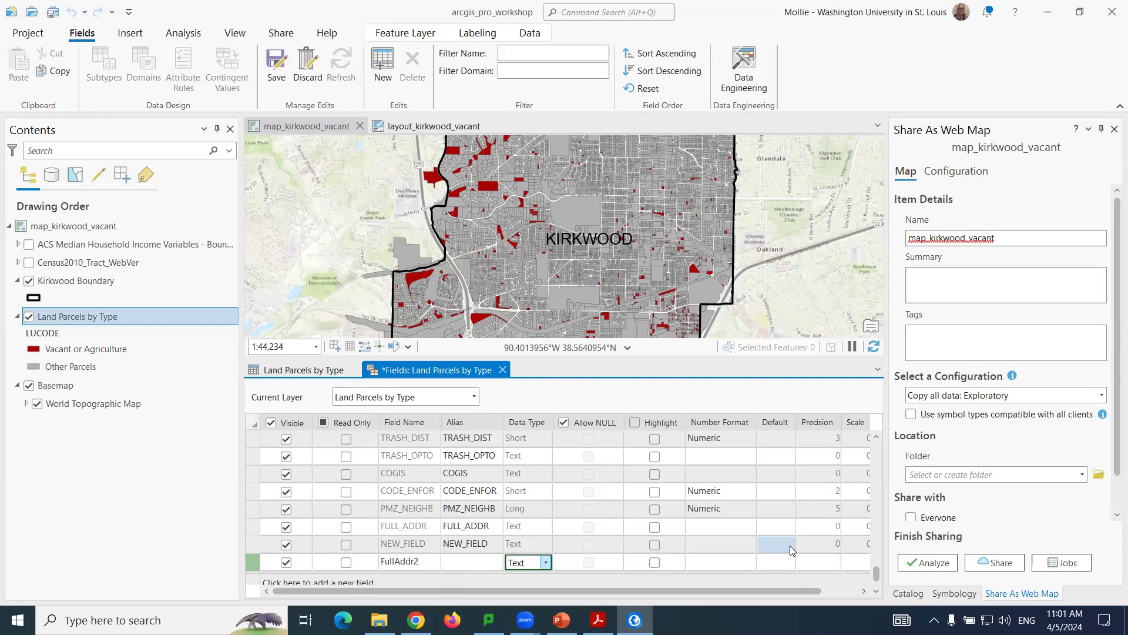
{"action": "left_click", "coordinate": [275, 68]}
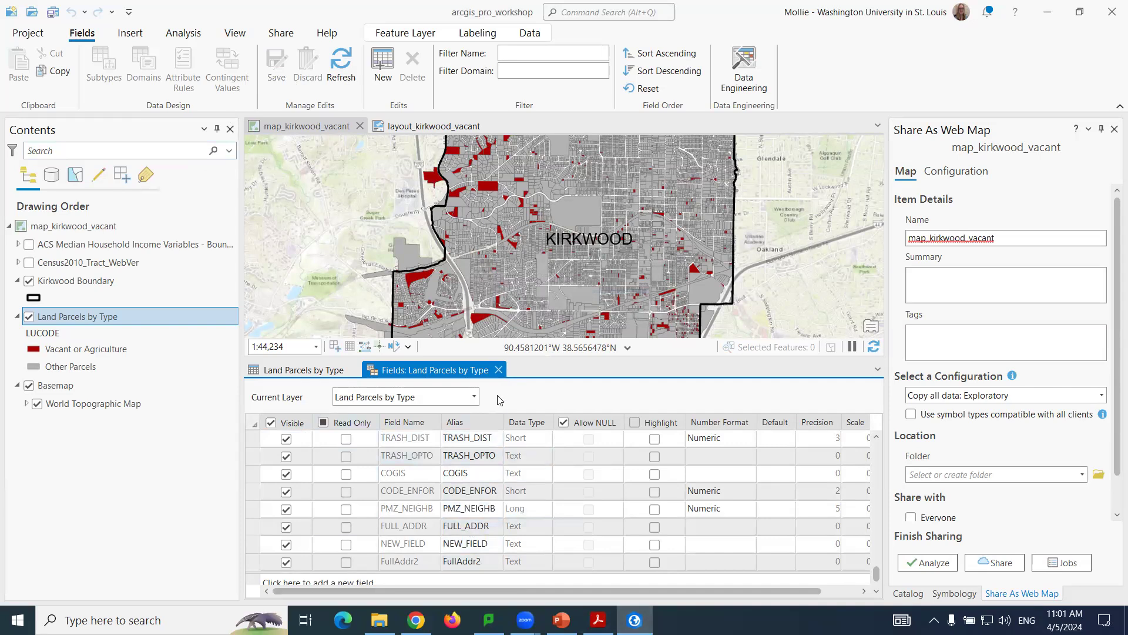
Return to the Land Parcels by Type table and open Calculate Field.
{"action": "left_click", "coordinate": [498, 368]}
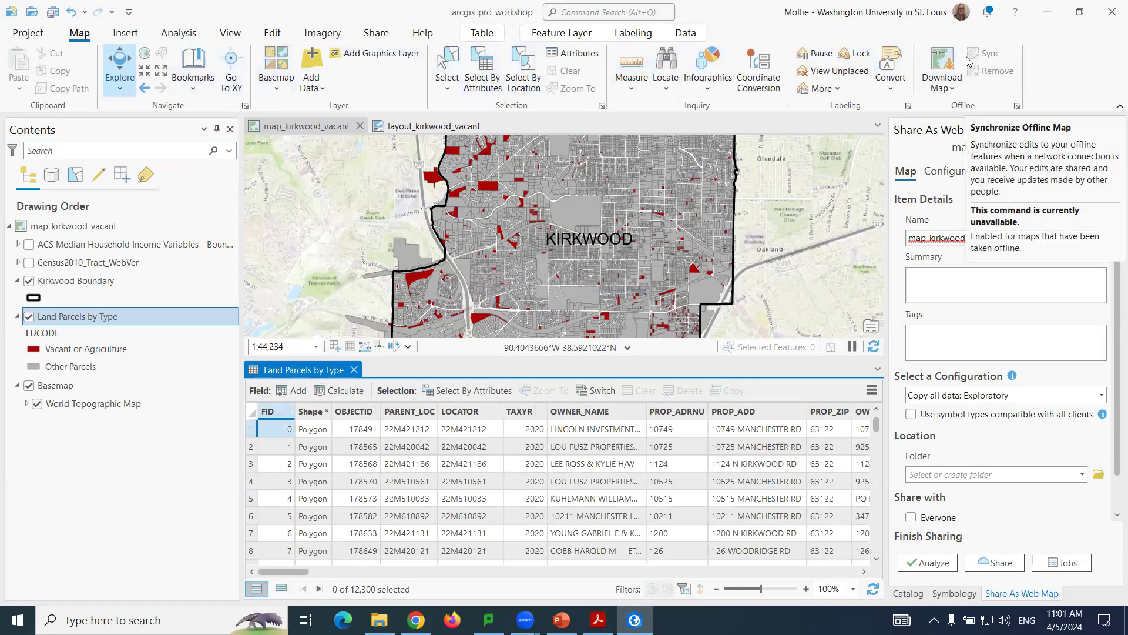
{"action": "left_click", "coordinate": [872, 390]}
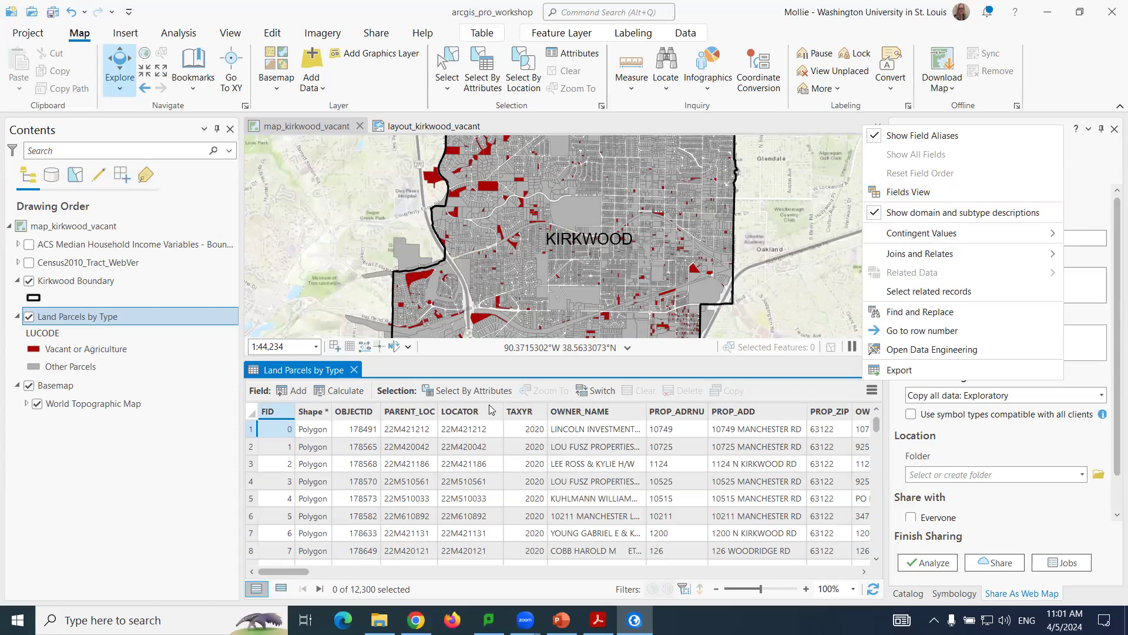
{"action": "left_click", "coordinate": [429, 369]}
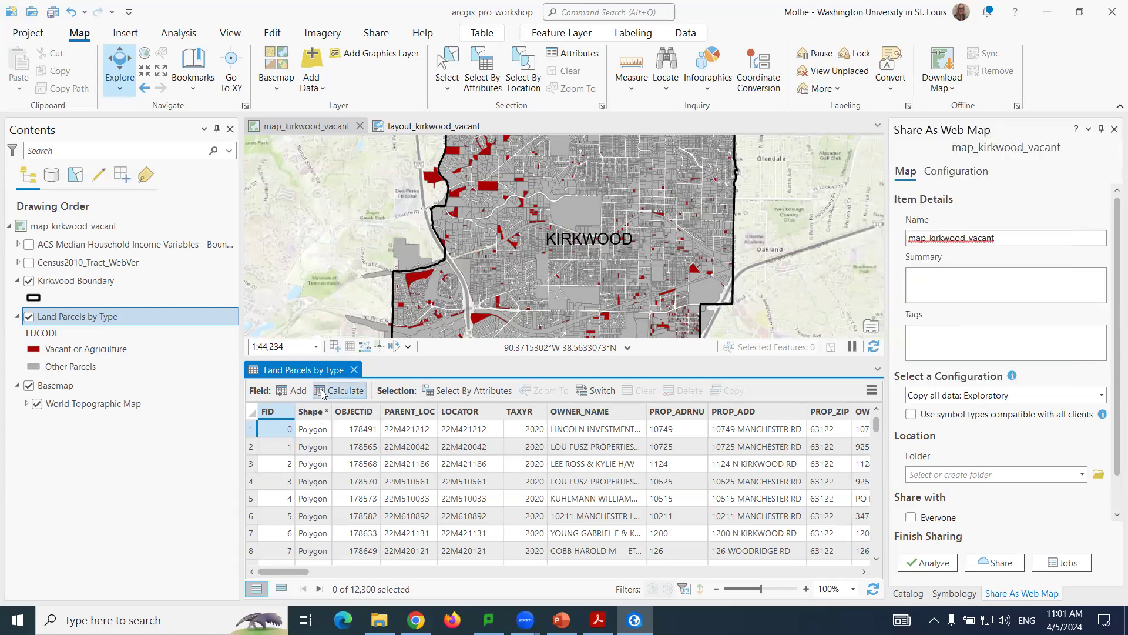
{"action": "left_click", "coordinate": [334, 390]}
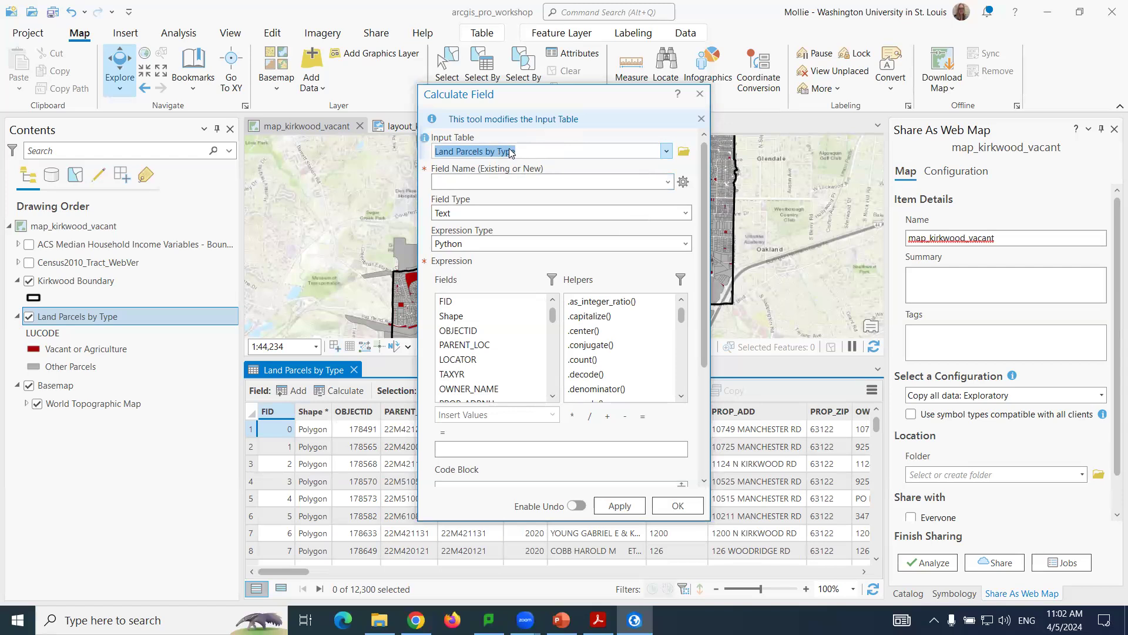
Set Calculate Field to target FullAddr2 with a Python expression type.
{"action": "left_click", "coordinate": [668, 182]}
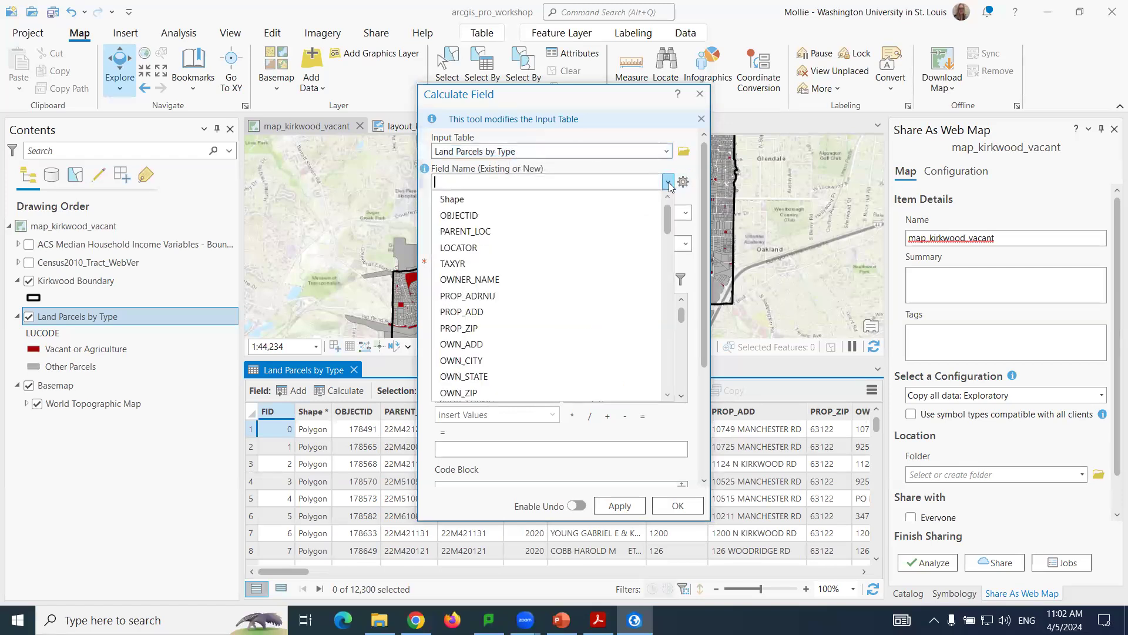
{"action": "left_click_drag", "start_coordinate": [666, 215], "coordinate": [666, 371]}
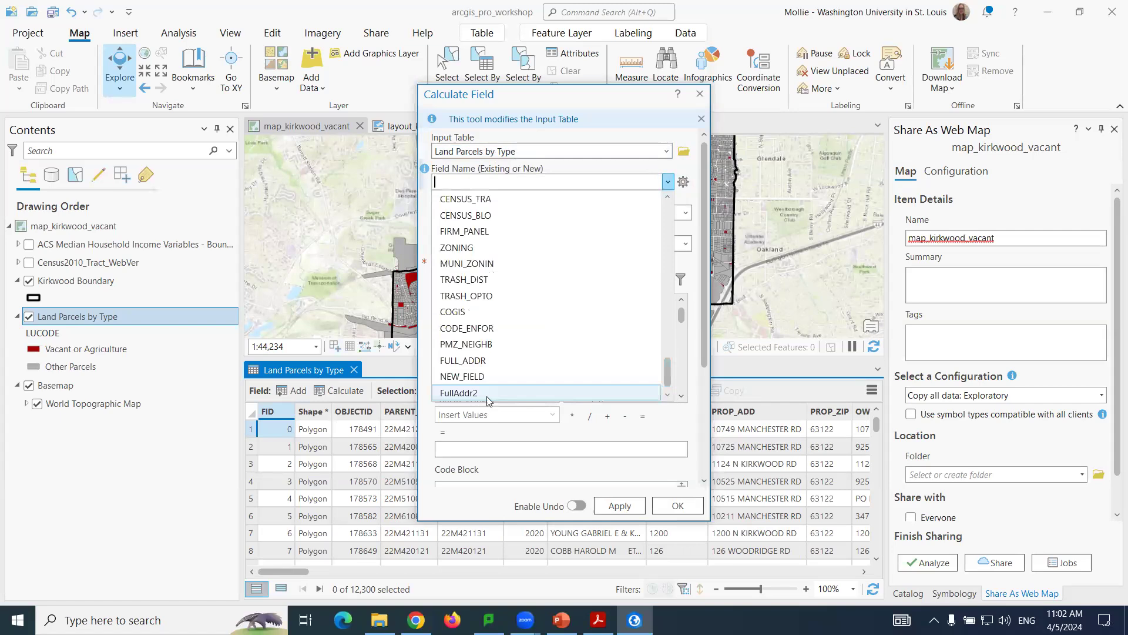
{"action": "left_click", "coordinate": [463, 393]}
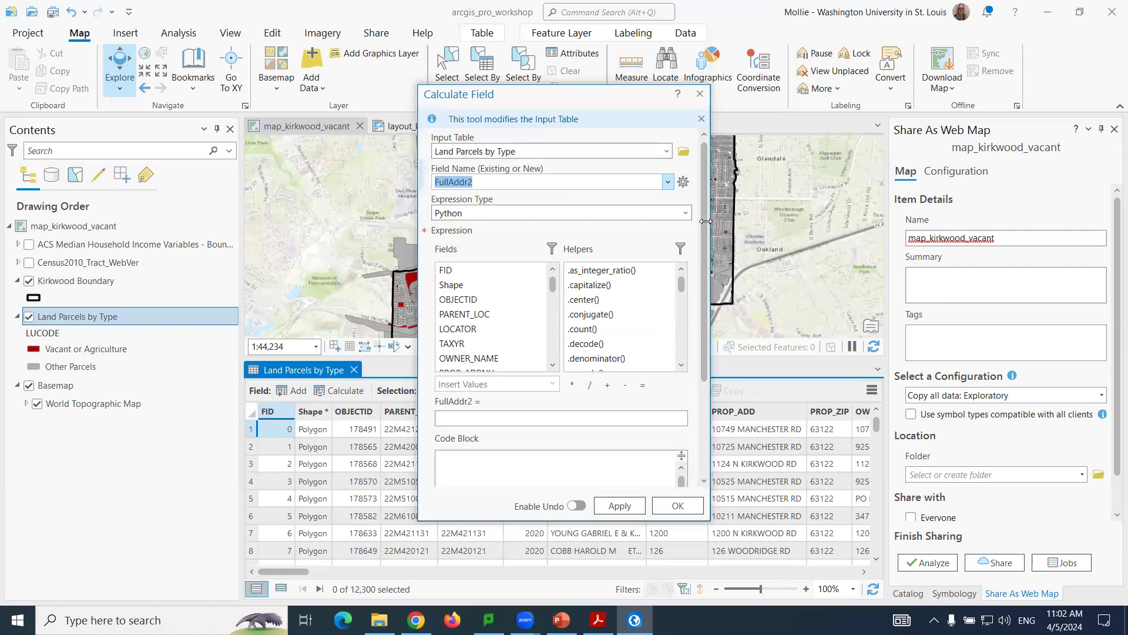
{"action": "left_click_drag", "start_coordinate": [705, 222], "coordinate": [705, 243]}
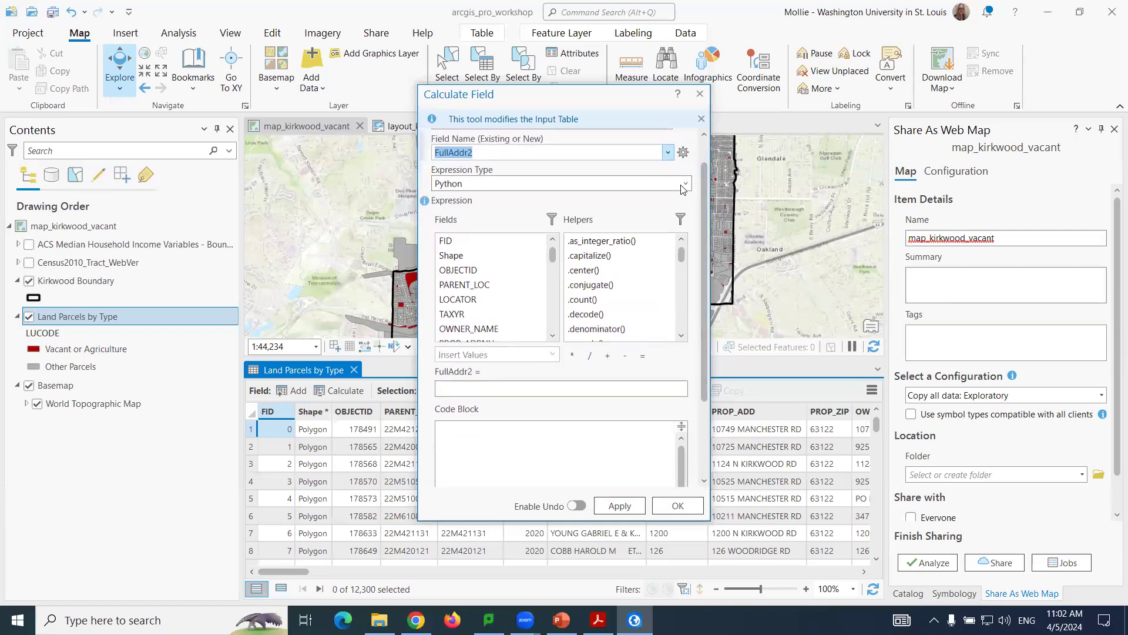
{"action": "left_click", "coordinate": [683, 185]}
{"action": "left_click", "coordinate": [684, 186]}
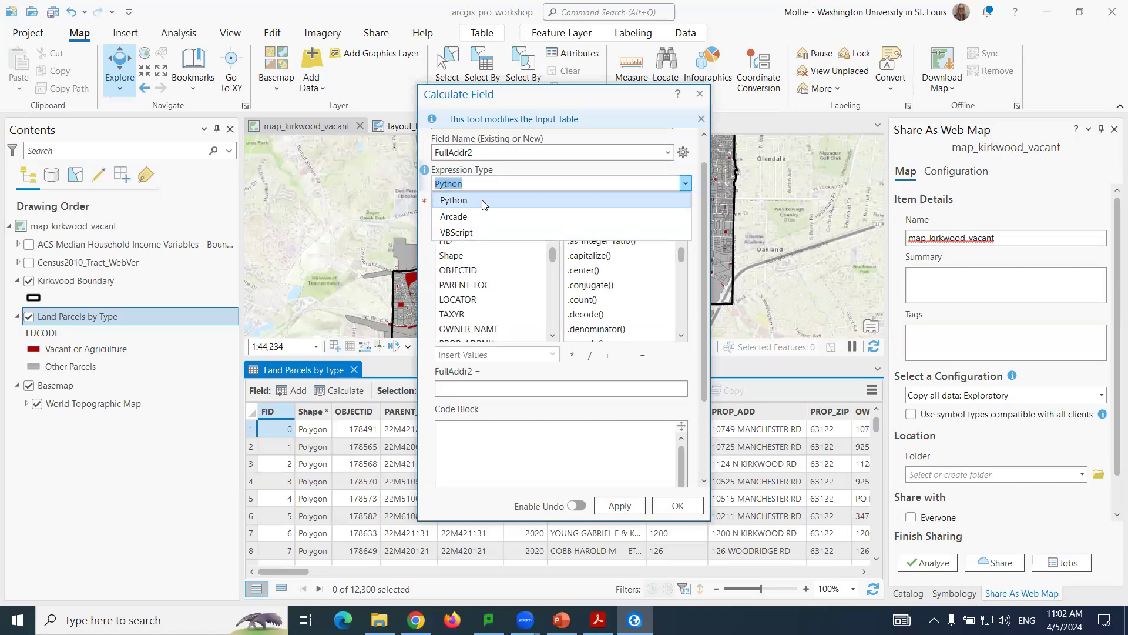
{"action": "left_click", "coordinate": [511, 184]}
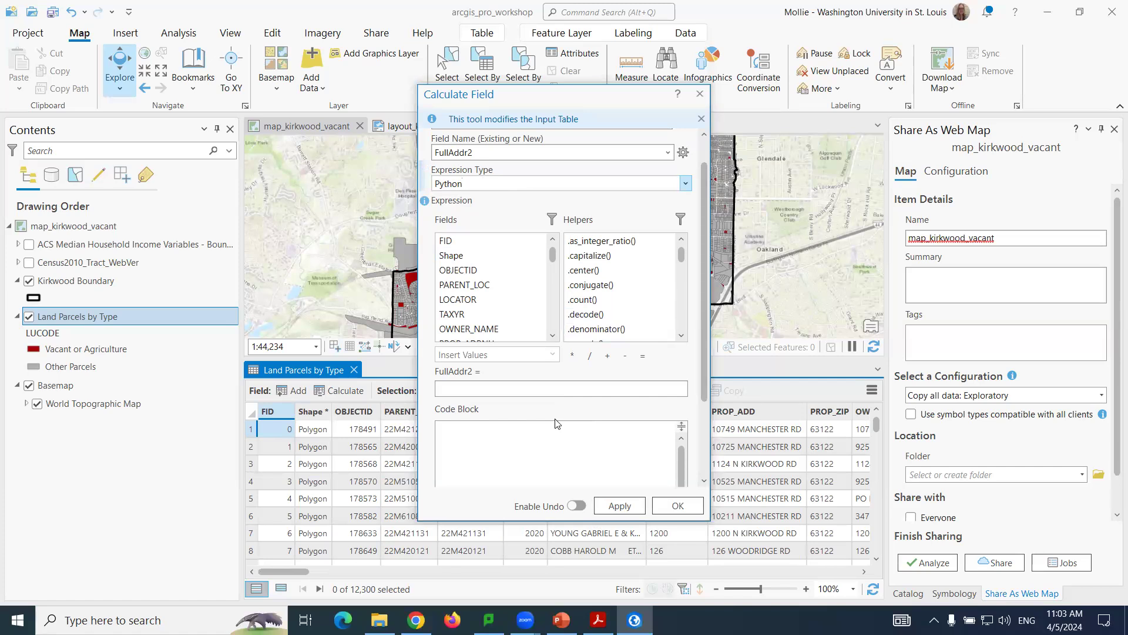
{"action": "left_click", "coordinate": [517, 387]}
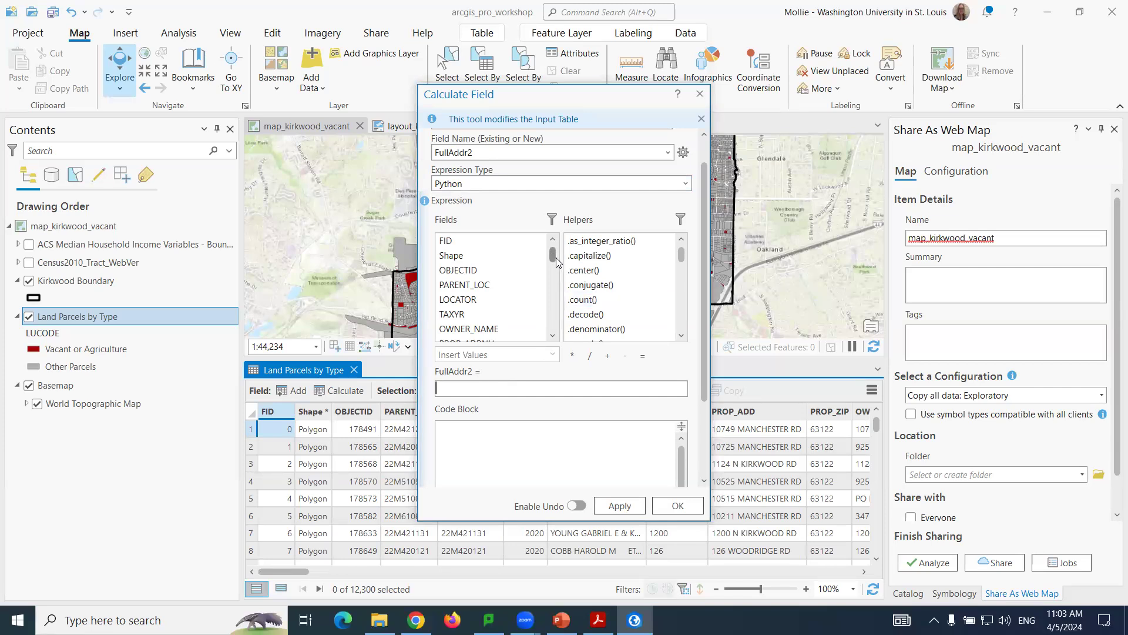
Start the expression with !PROP_ADD! + ", " + as the street-and-comma part.
{"action": "left_click_drag", "start_coordinate": [556, 252], "coordinate": [556, 261]}
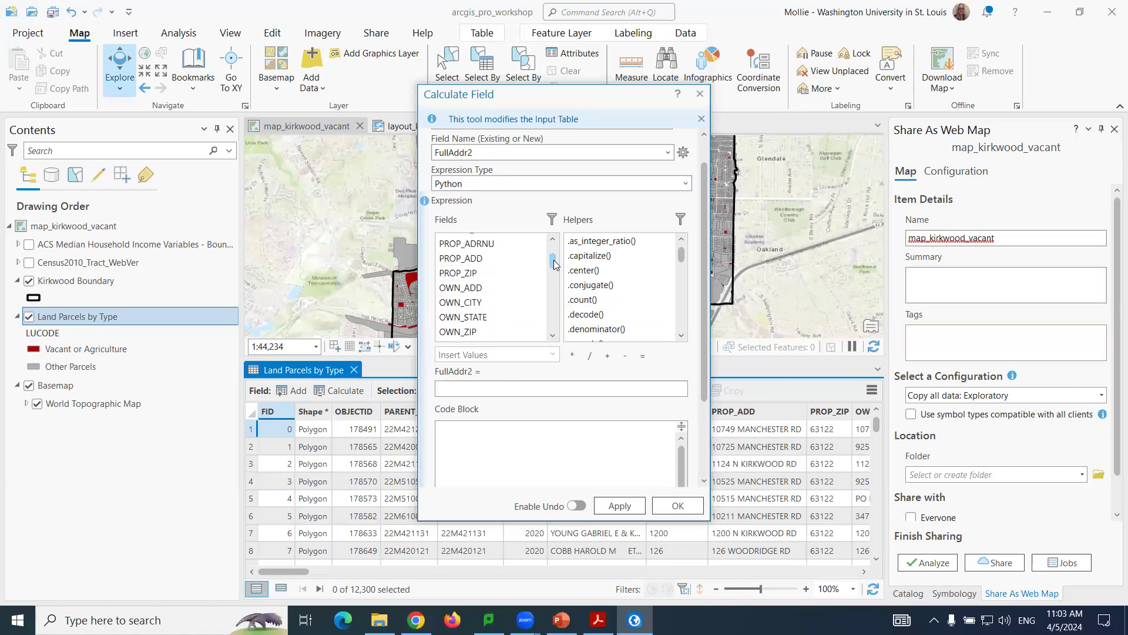
{"action": "double_click", "coordinate": [470, 260]}
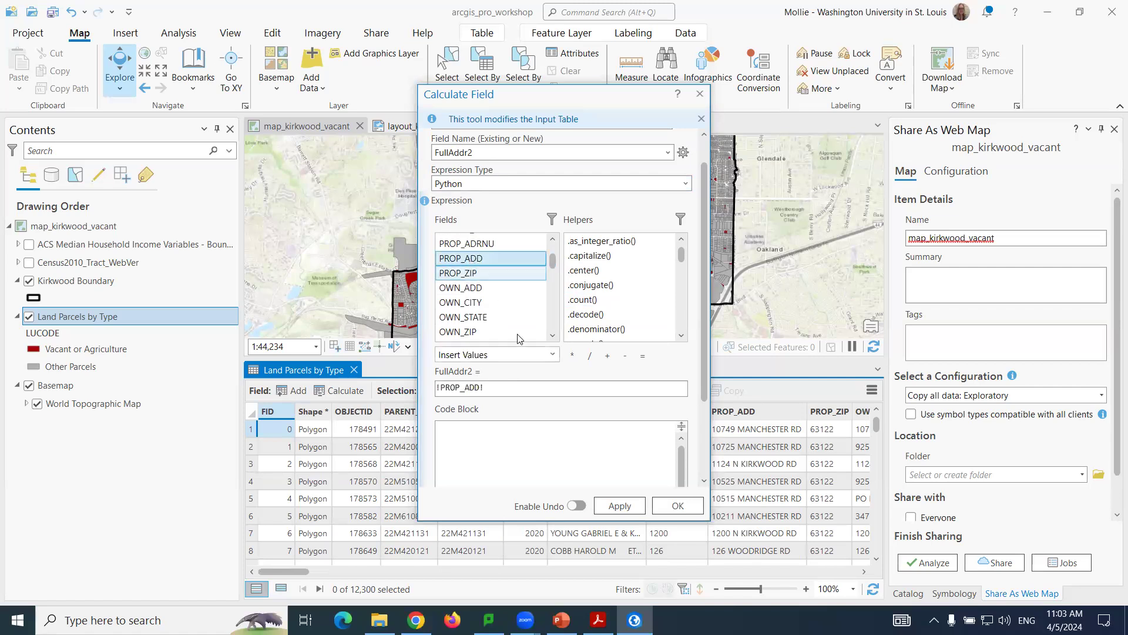
{"action": "left_click", "coordinate": [516, 389]}
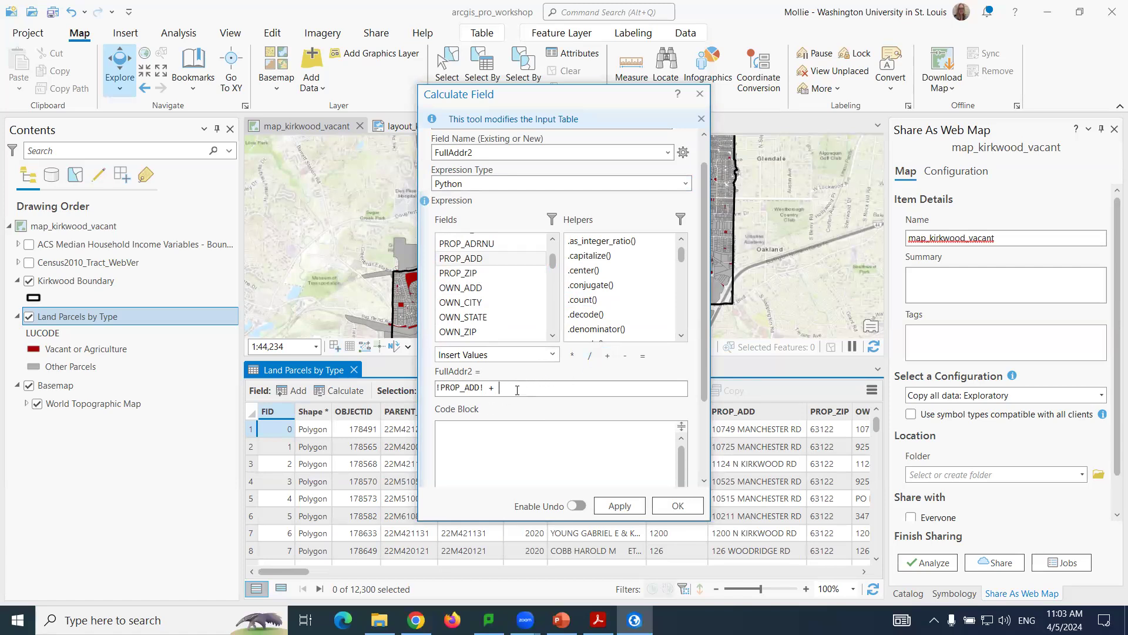
{"action": "type", "text": "\"\""}
{"action": "type", "text": ","}
{"action": "left_click", "coordinate": [607, 356]}
{"action": "scroll", "coordinate": [554, 340], "scroll_direction": "down", "scroll_amount": 7}
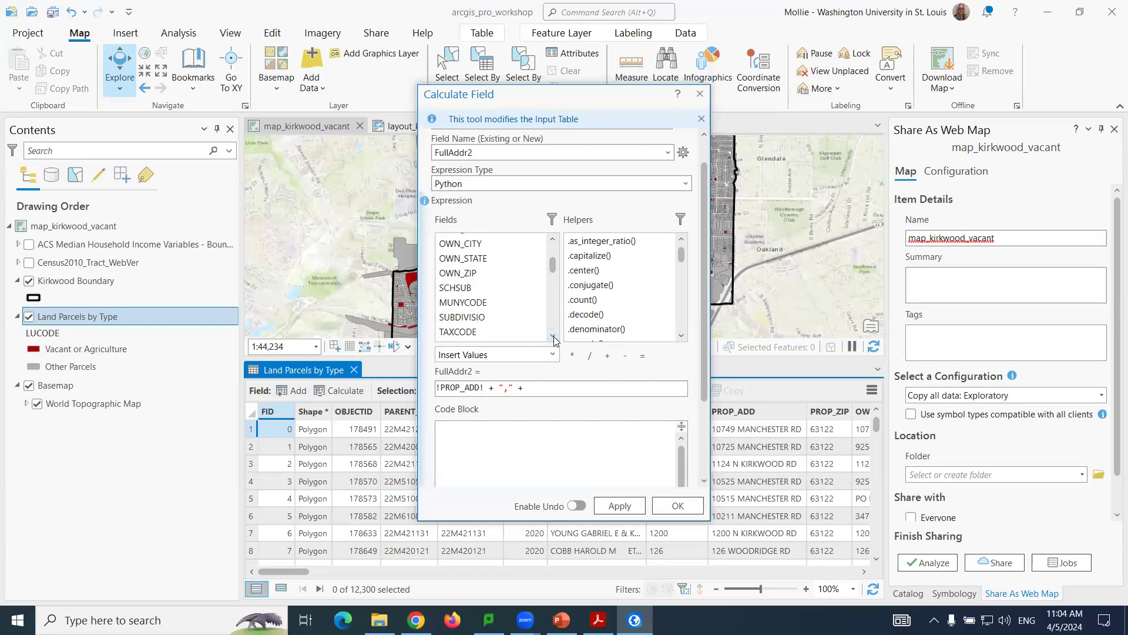
{"action": "scroll", "coordinate": [553, 339], "scroll_direction": "down", "scroll_amount": 10}
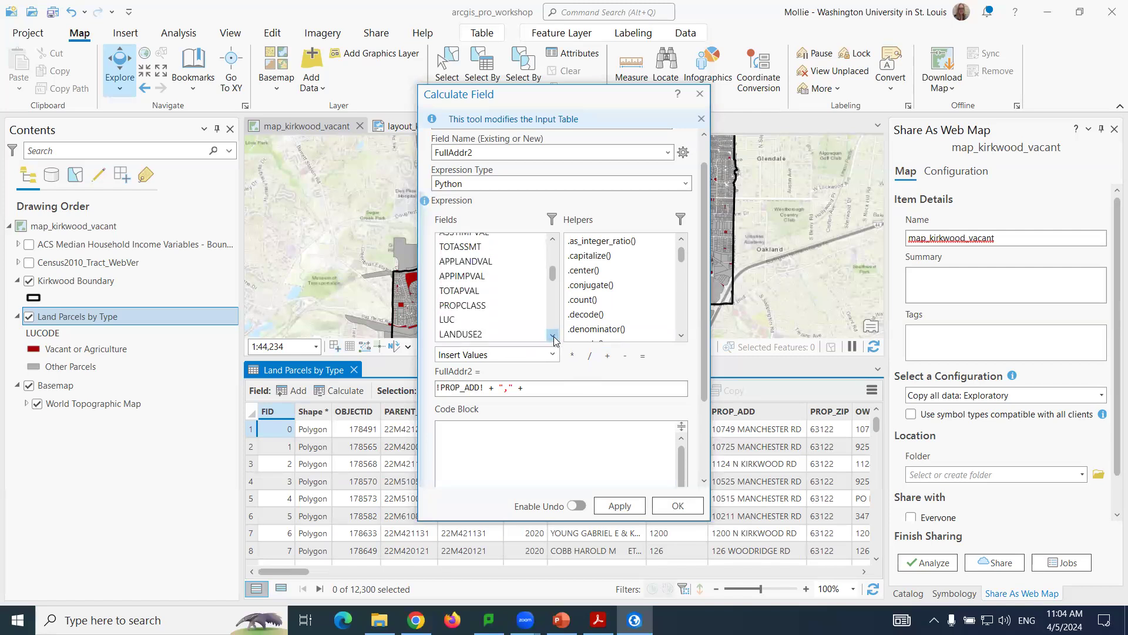
{"action": "scroll", "coordinate": [554, 339], "scroll_direction": "down", "scroll_amount": 14}
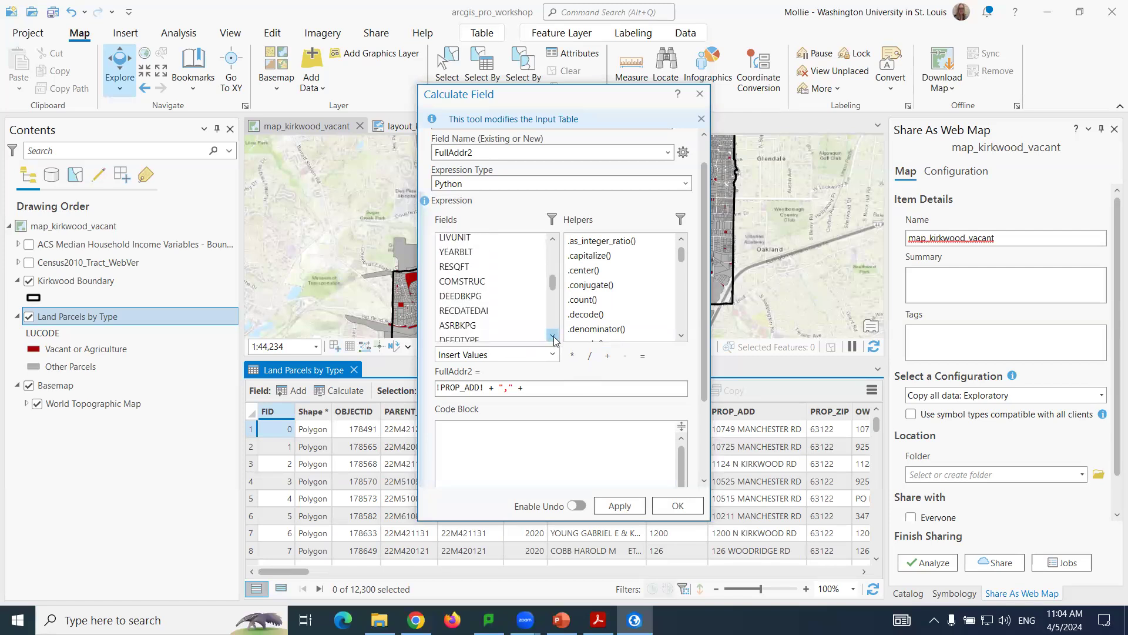
{"action": "scroll", "coordinate": [554, 340], "scroll_direction": "down", "scroll_amount": 15}
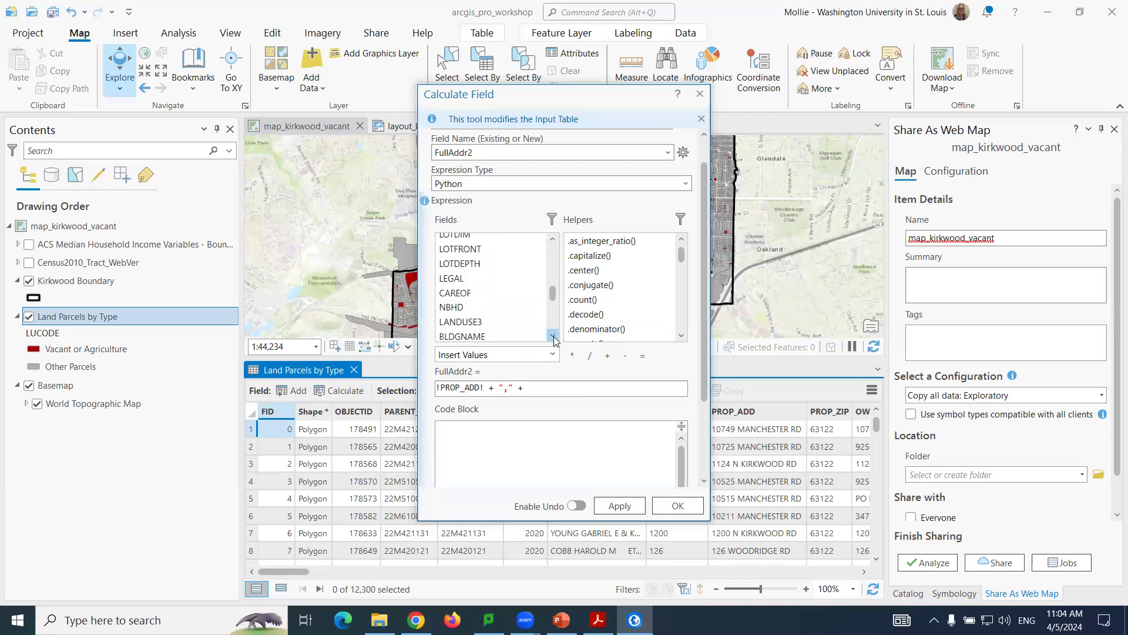
Append !MUNICIPALI!, the " MO " text and !PROP_ZIP! to complete the address expression.
{"action": "double_click", "coordinate": [479, 312]}
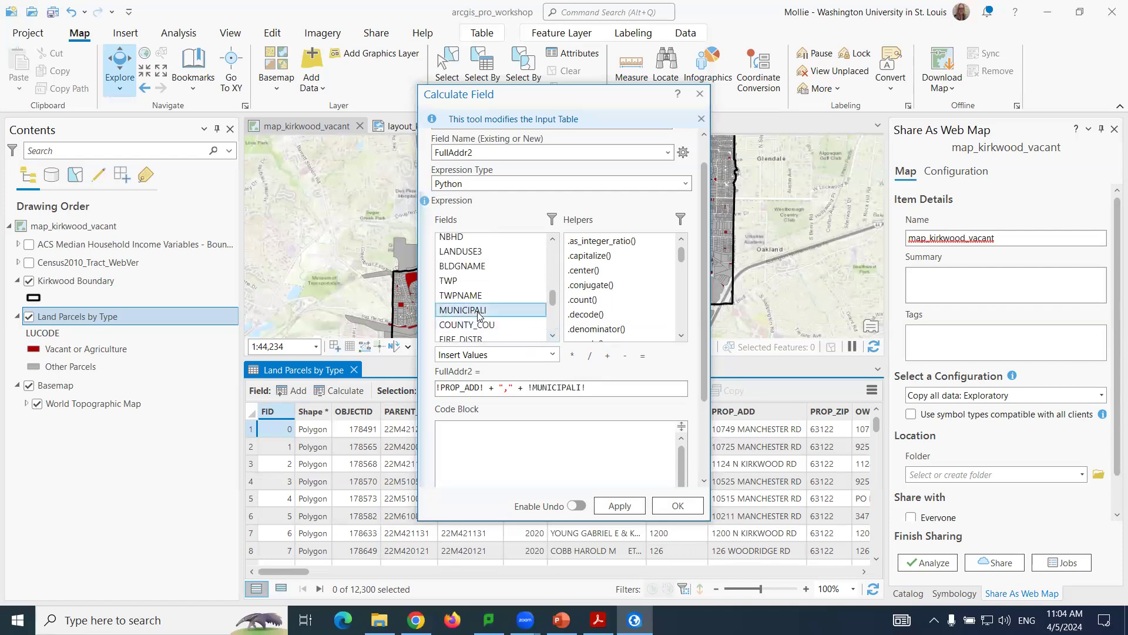
{"action": "left_click", "coordinate": [510, 387]}
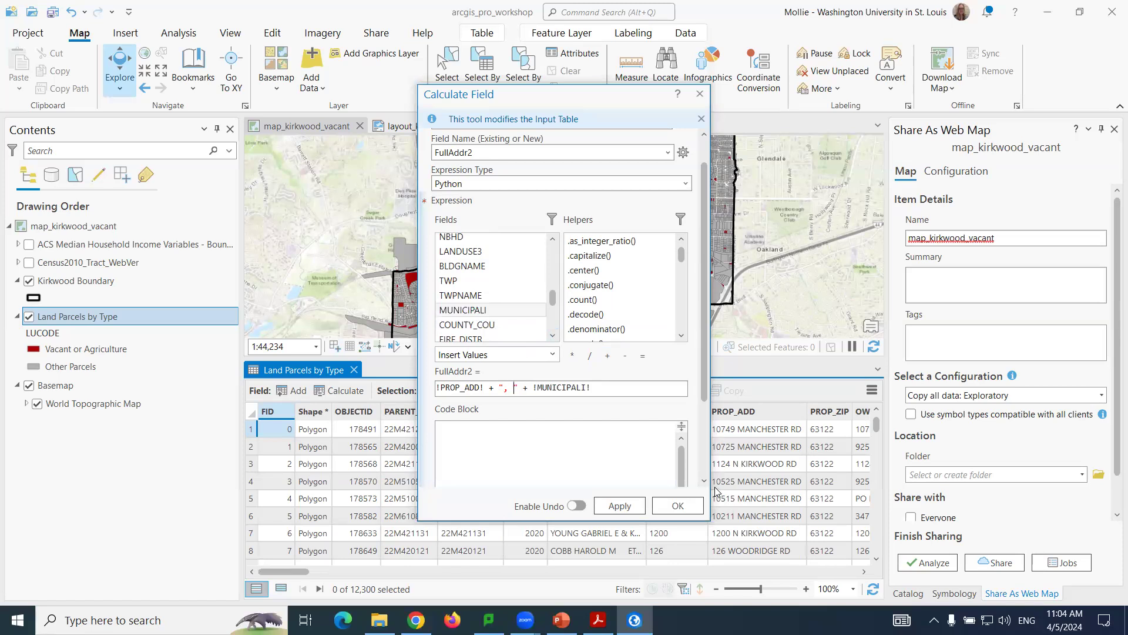
{"action": "left_click", "coordinate": [606, 387]}
{"action": "type", "text": "+ \" MO\""}
{"action": "key", "text": "Left"}
{"action": "type", "text": "+"}
{"action": "scroll", "coordinate": [552, 303], "scroll_direction": "up", "scroll_amount": 5}
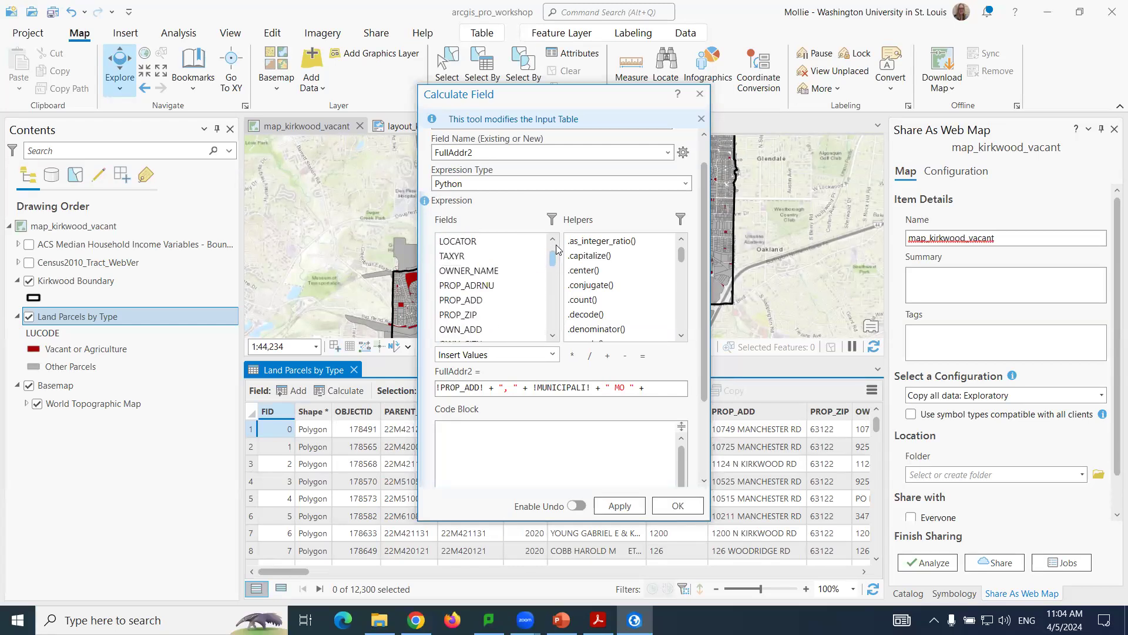
{"action": "left_click", "coordinate": [553, 336]}
{"action": "left_click", "coordinate": [552, 336]}
{"action": "left_click", "coordinate": [553, 336]}
{"action": "left_click", "coordinate": [553, 336]}
{"action": "double_click", "coordinate": [496, 314]}
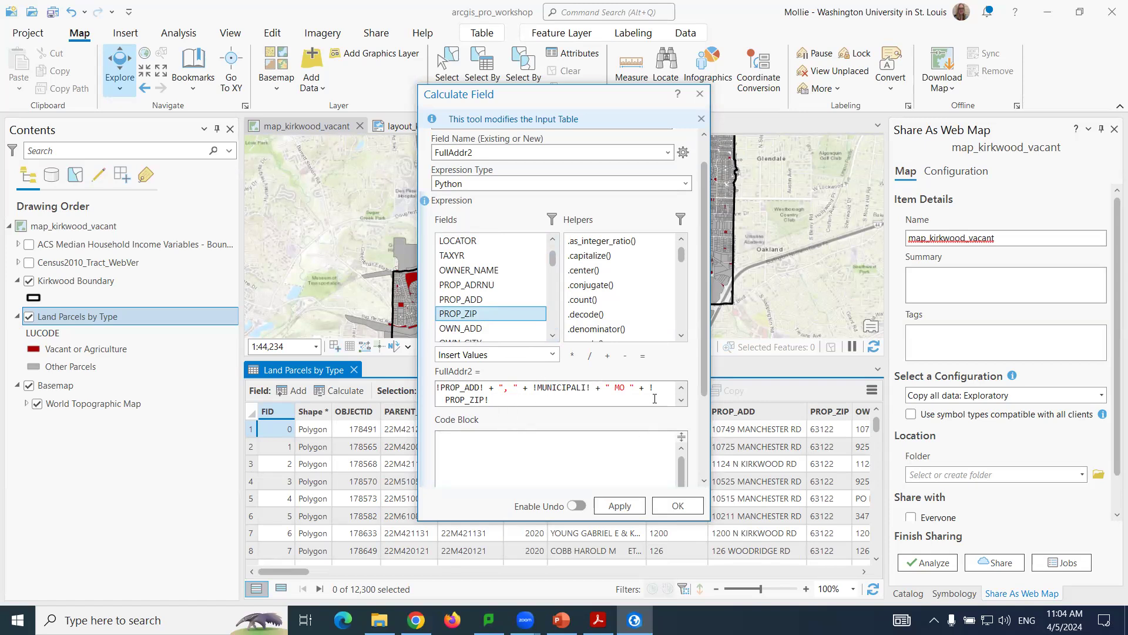
Verify the FullAddr2 address expression and run Calculate Field on Land Parcels by Type.
{"action": "left_click_drag", "start_coordinate": [705, 328], "coordinate": [625, 445]}
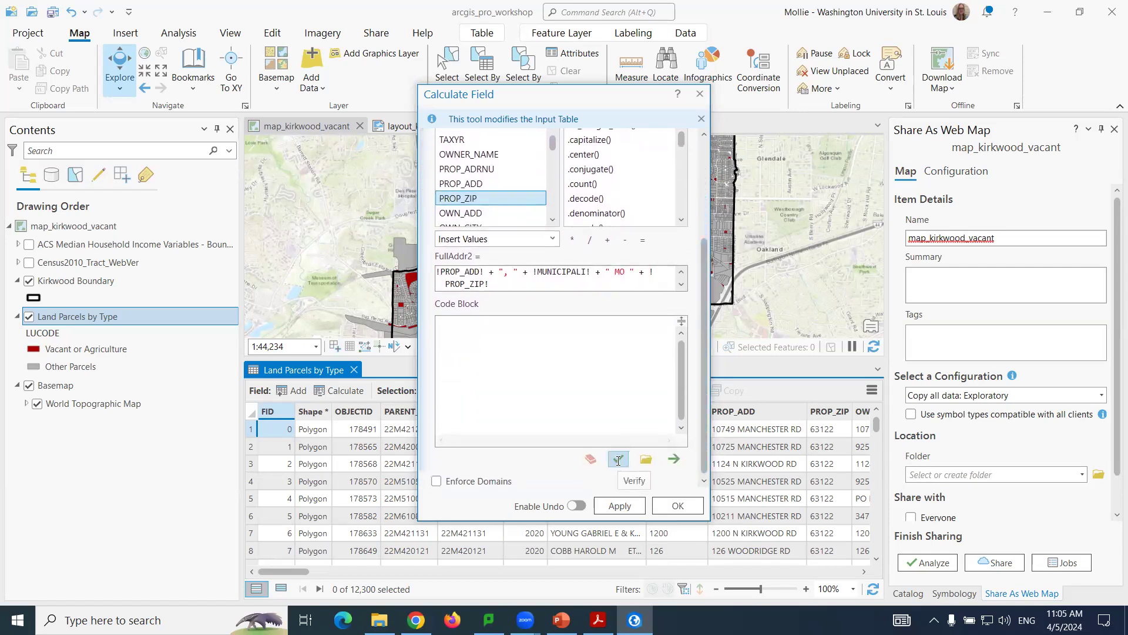
{"action": "left_click", "coordinate": [617, 460]}
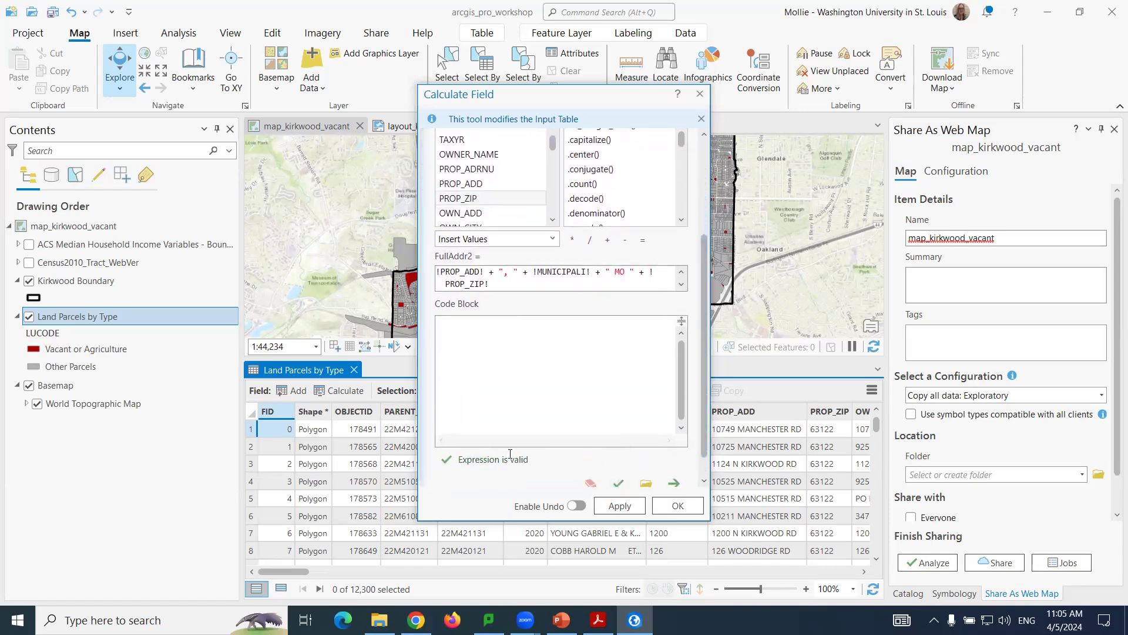
{"action": "left_click_drag", "start_coordinate": [708, 372], "coordinate": [704, 397]}
{"action": "left_click_drag", "start_coordinate": [702, 400], "coordinate": [702, 424]}
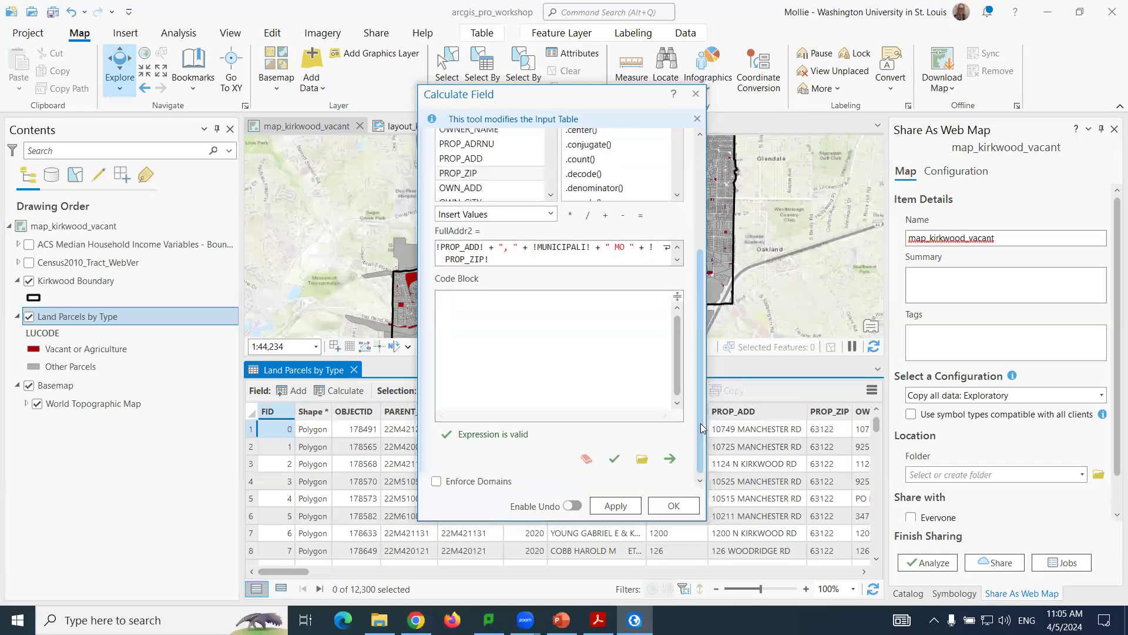
{"action": "left_click", "coordinate": [669, 508]}
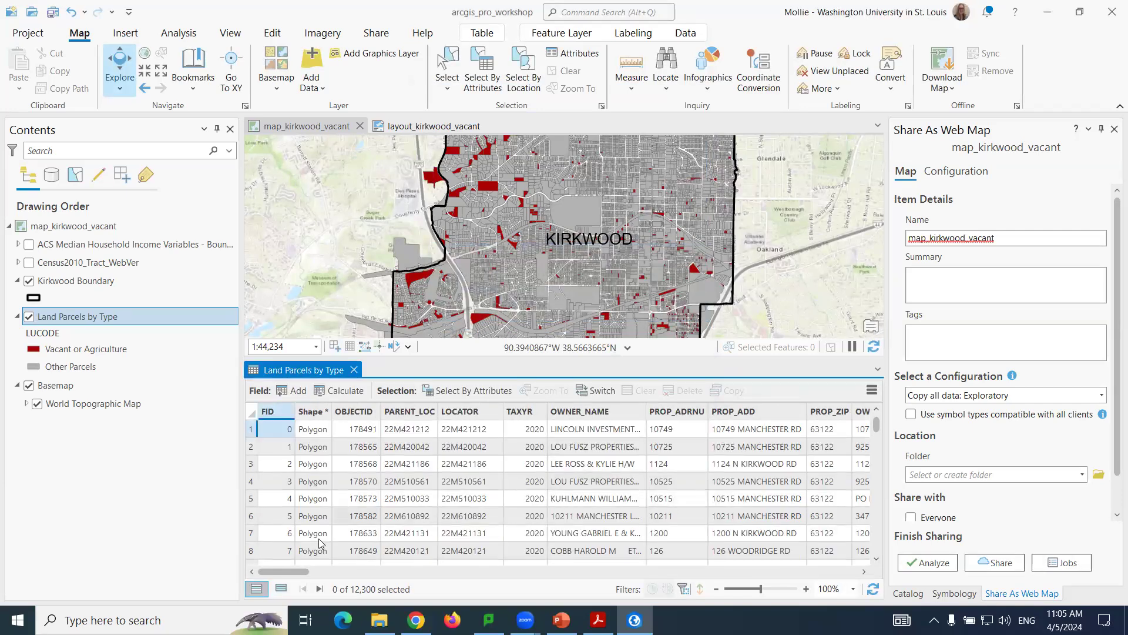
Scroll the parcels table right, narrow NEW_FIELD, and inspect the first FullAddr2 address.
{"action": "left_click_drag", "start_coordinate": [298, 572], "coordinate": [861, 575]}
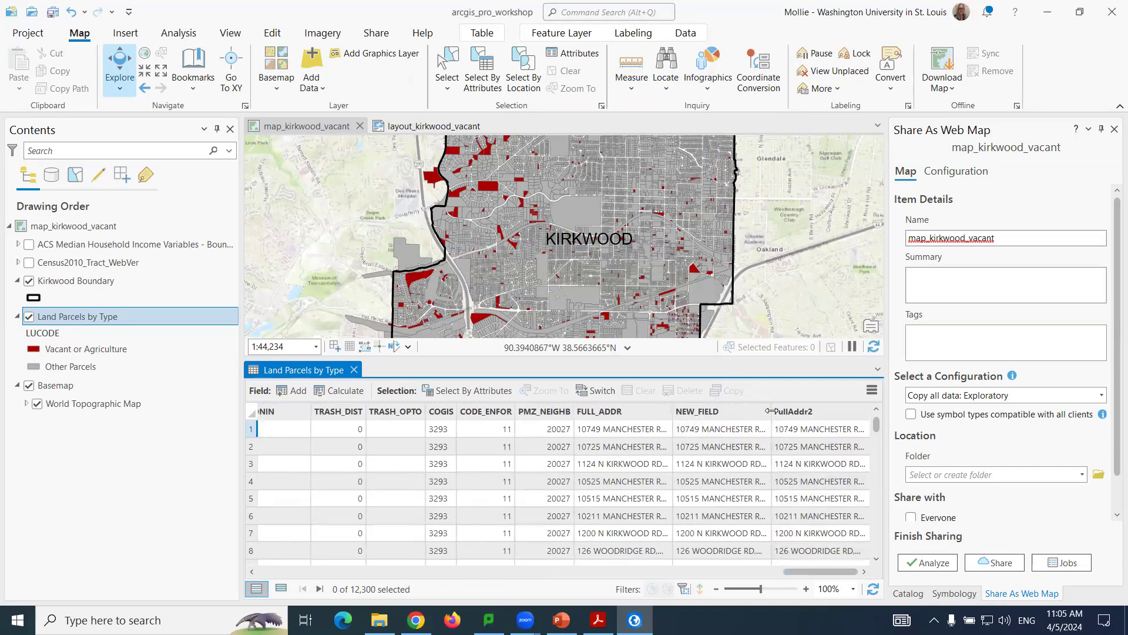
{"action": "left_click_drag", "start_coordinate": [775, 415], "coordinate": [724, 416]}
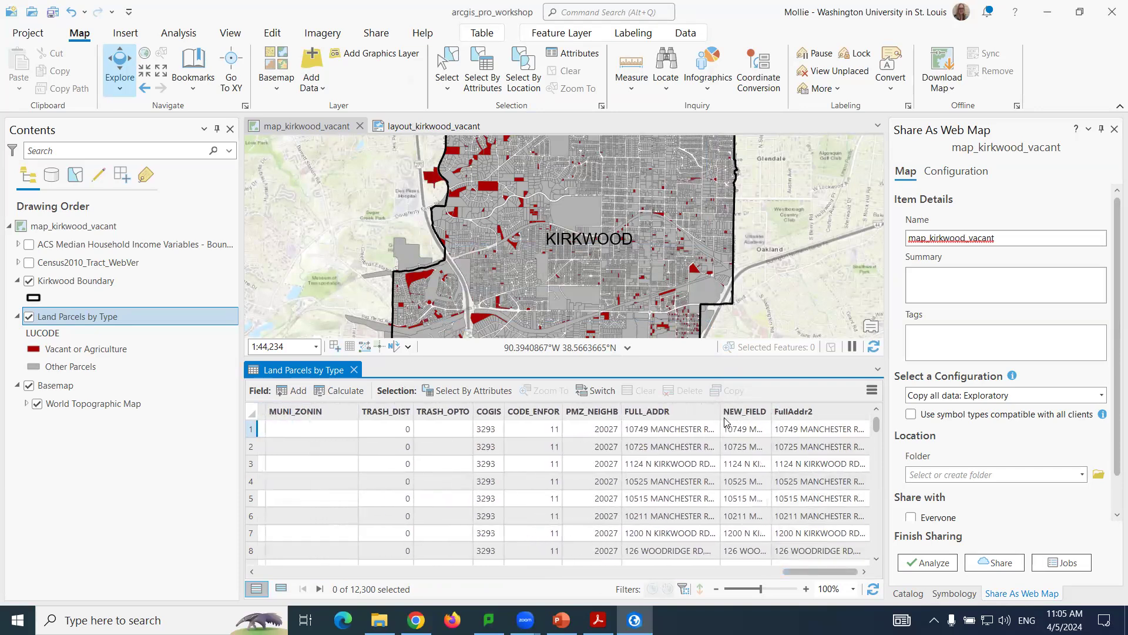
{"action": "left_click", "coordinate": [794, 433]}
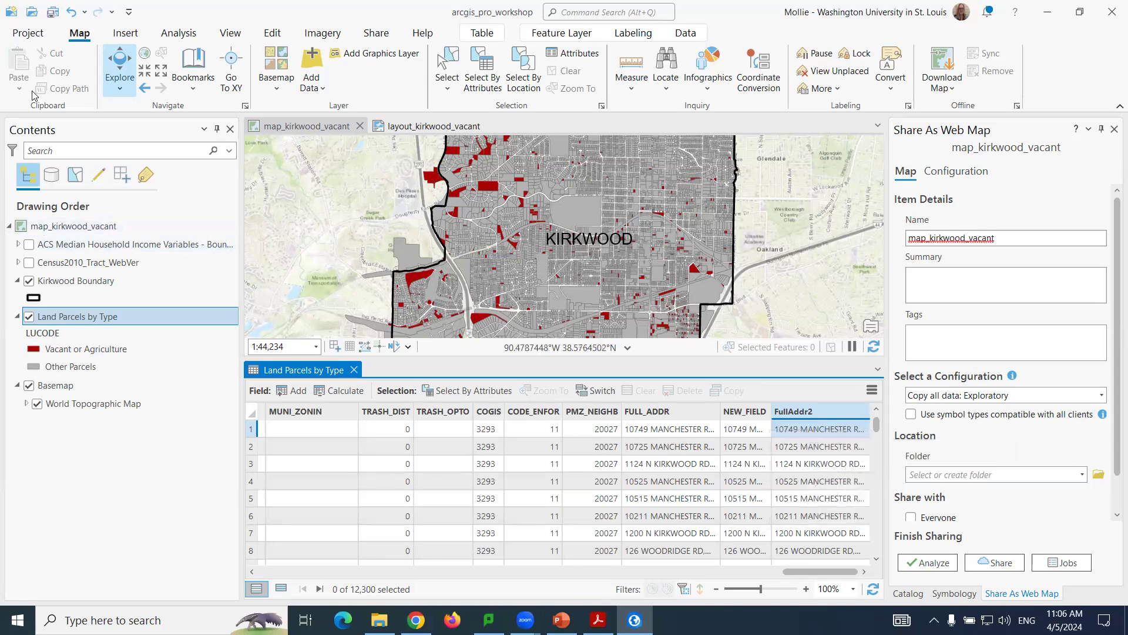
Show the Geoprocessing History from Analysis and widen the pane to see the earlier runs.
{"action": "left_click", "coordinate": [180, 36]}
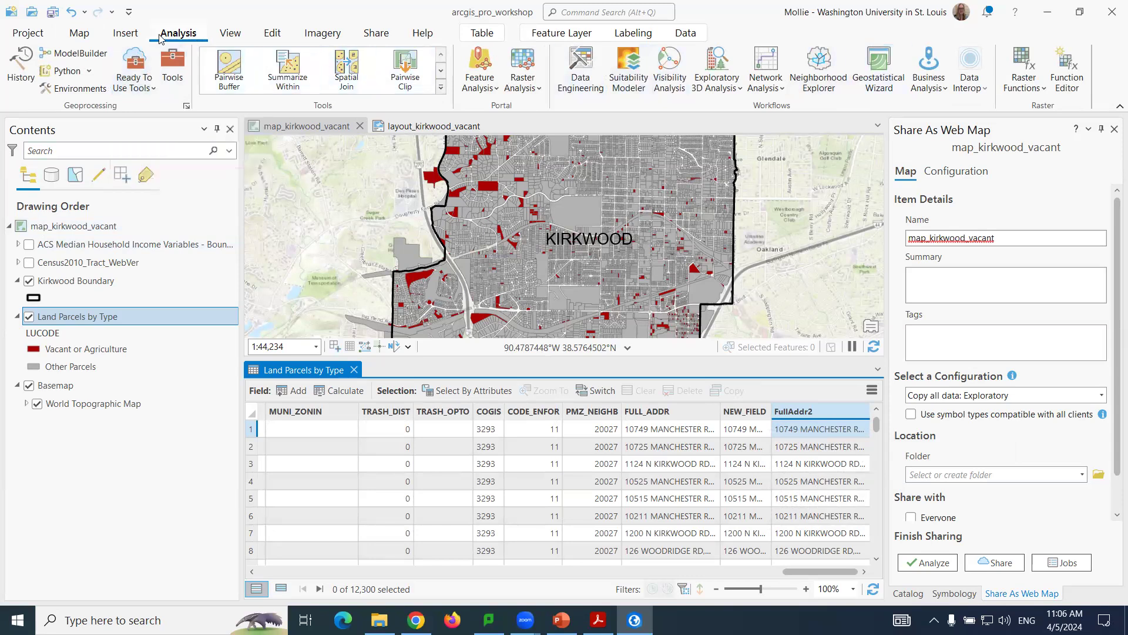
{"action": "left_click", "coordinate": [23, 65]}
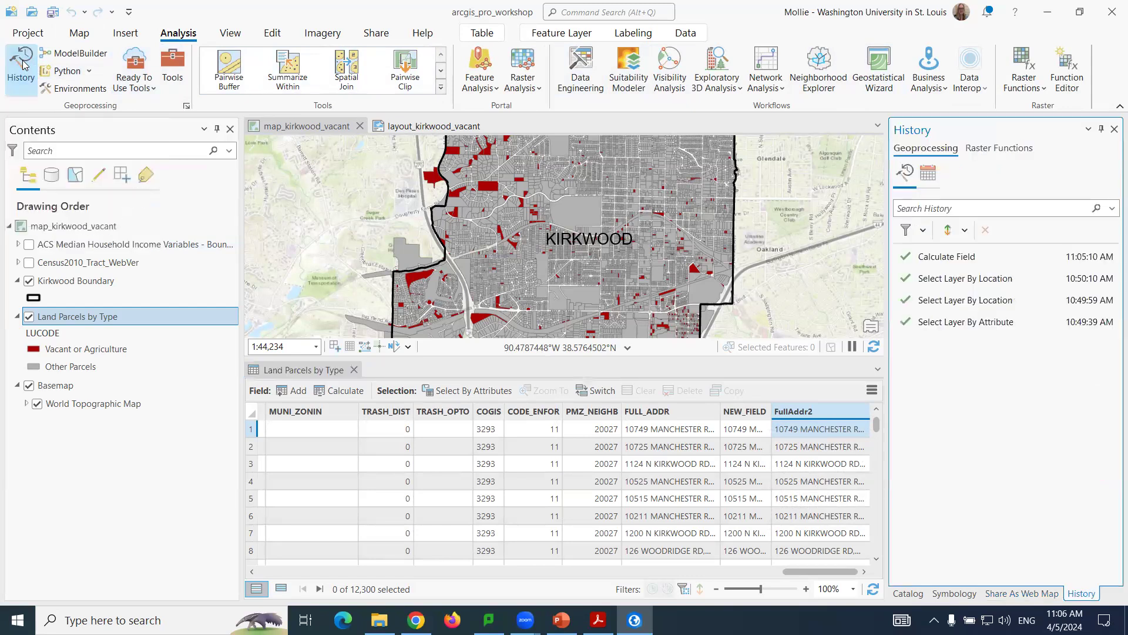
{"action": "left_click", "coordinate": [940, 281]}
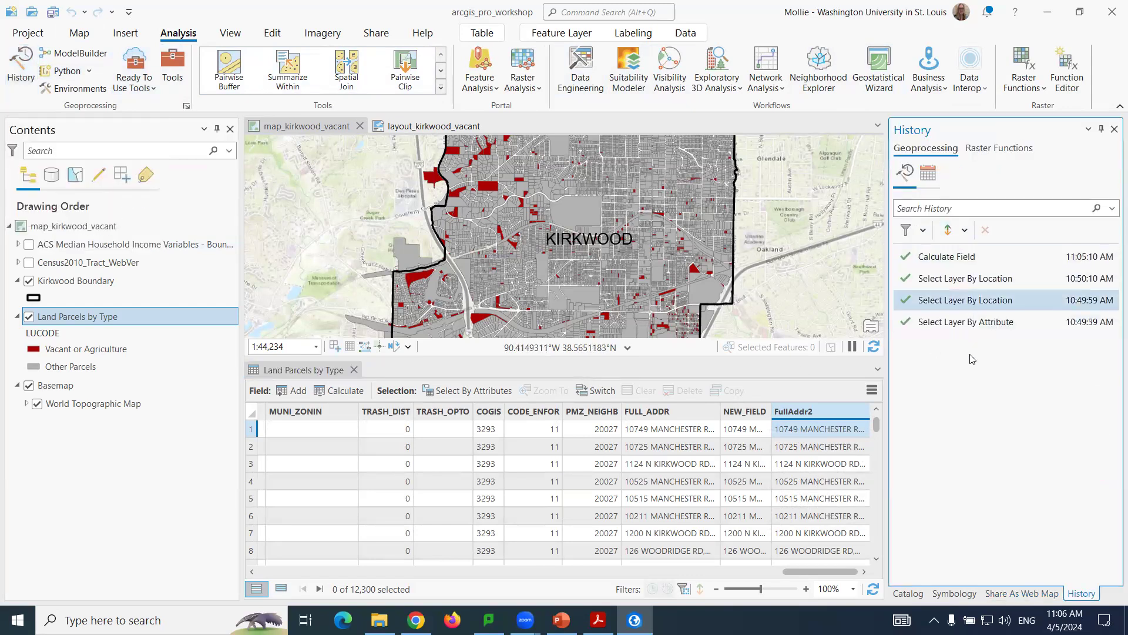
{"action": "left_click_drag", "start_coordinate": [888, 339], "coordinate": [873, 339]}
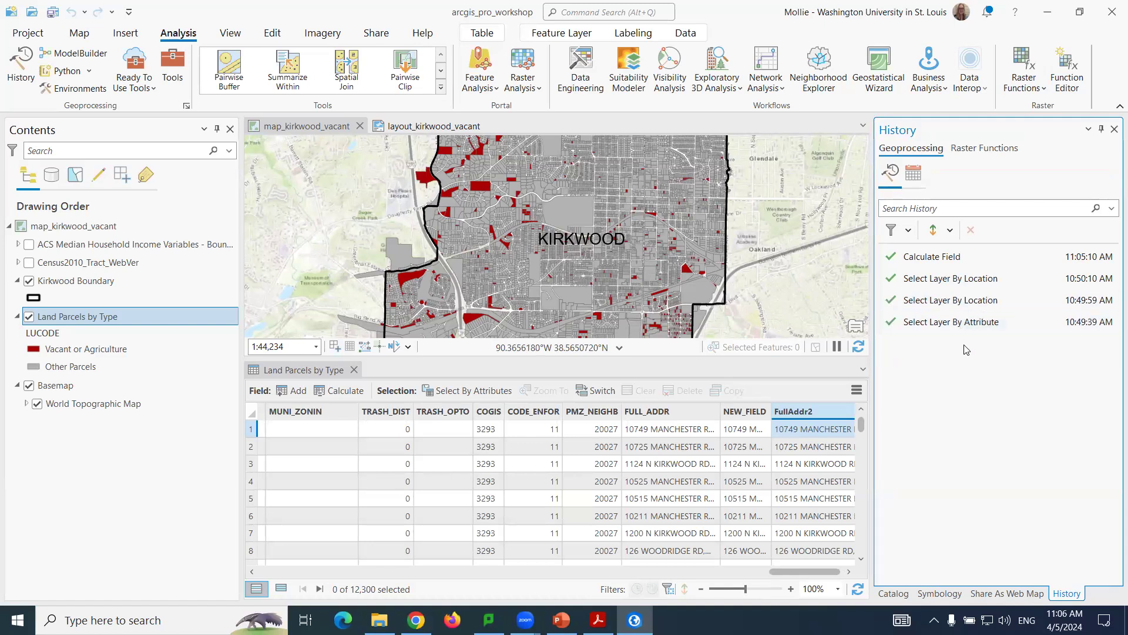
Show the Select Layer By Attribute run's details, checking its Environments and Messages.
{"action": "left_click", "coordinate": [971, 327]}
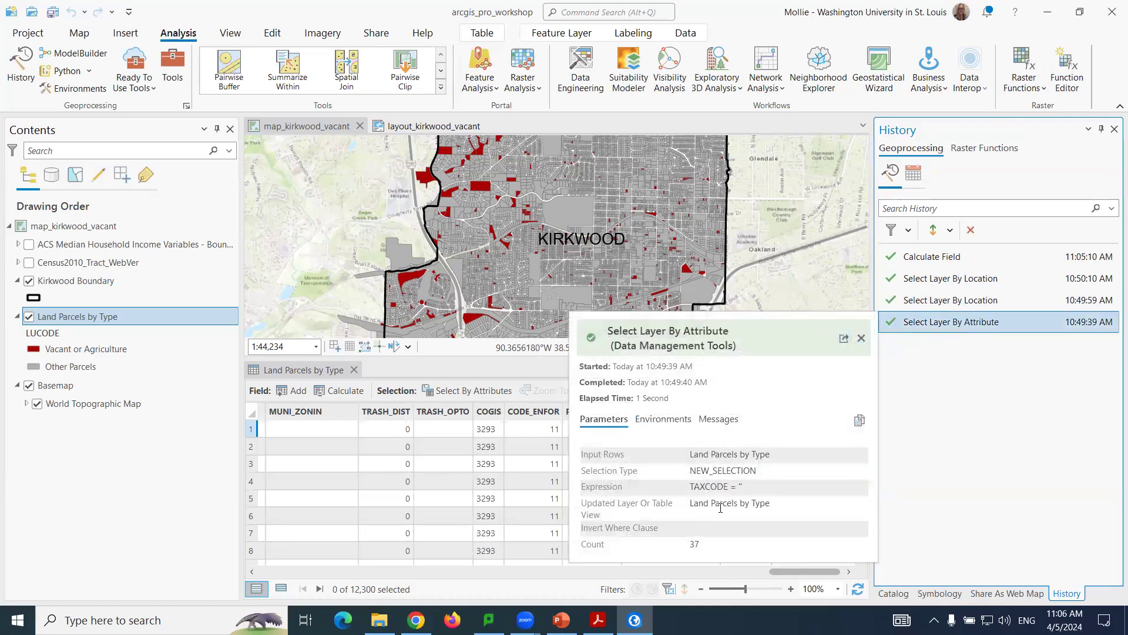
{"action": "left_click", "coordinate": [662, 419]}
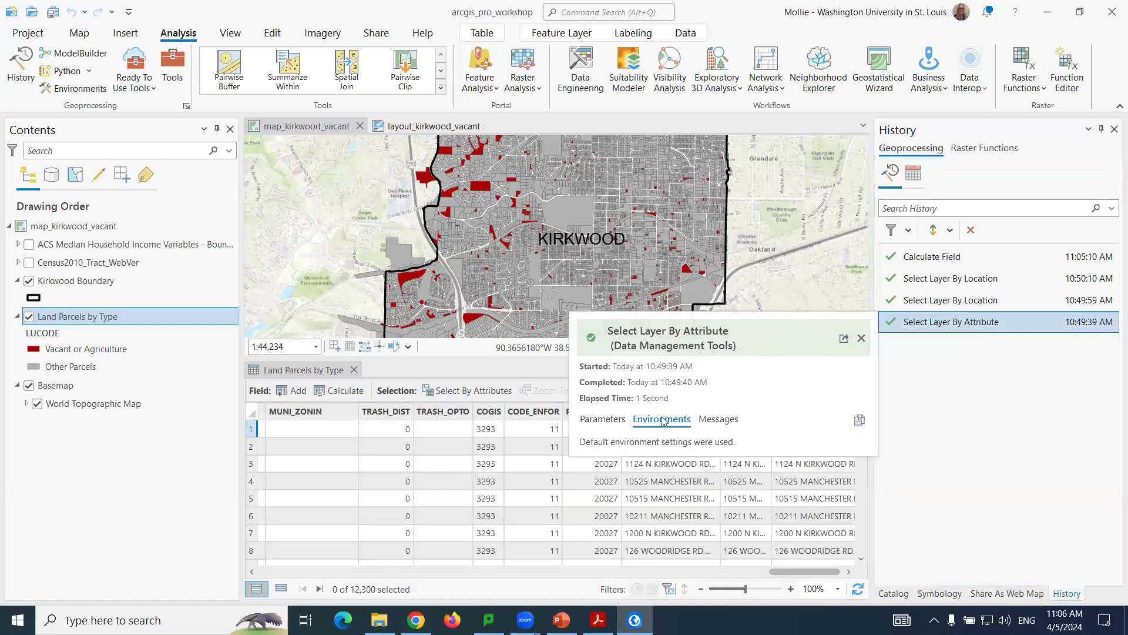
{"action": "left_click", "coordinate": [721, 421]}
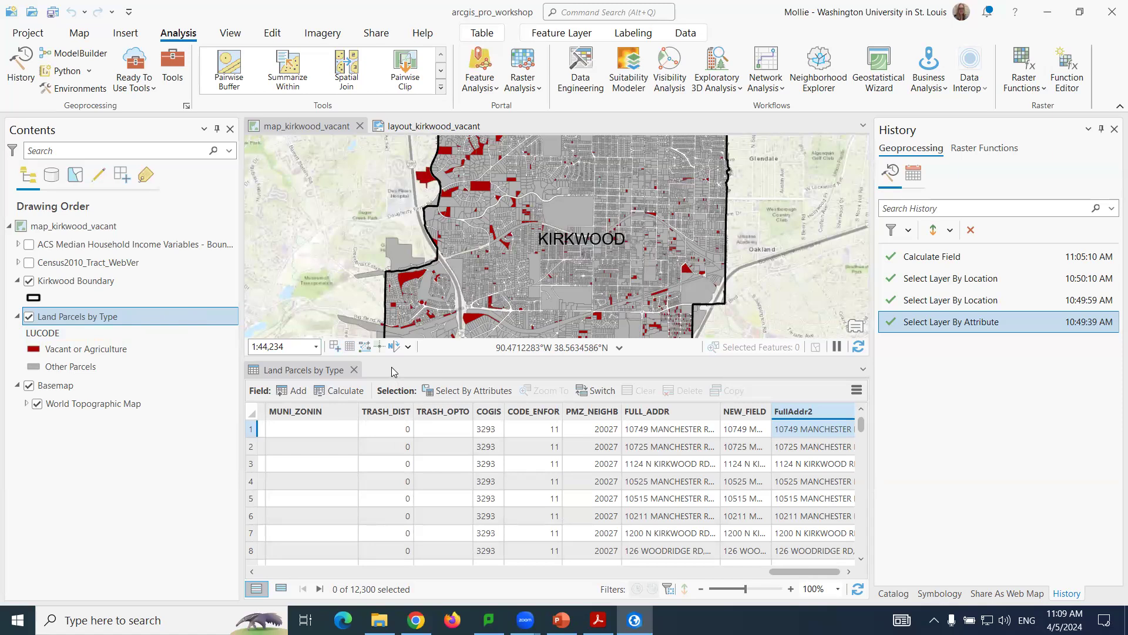
Close the parcels table, switch to the layout_kirkwood_vacant layout, and close the Share As Web Map pane.
{"action": "left_click", "coordinate": [355, 370]}
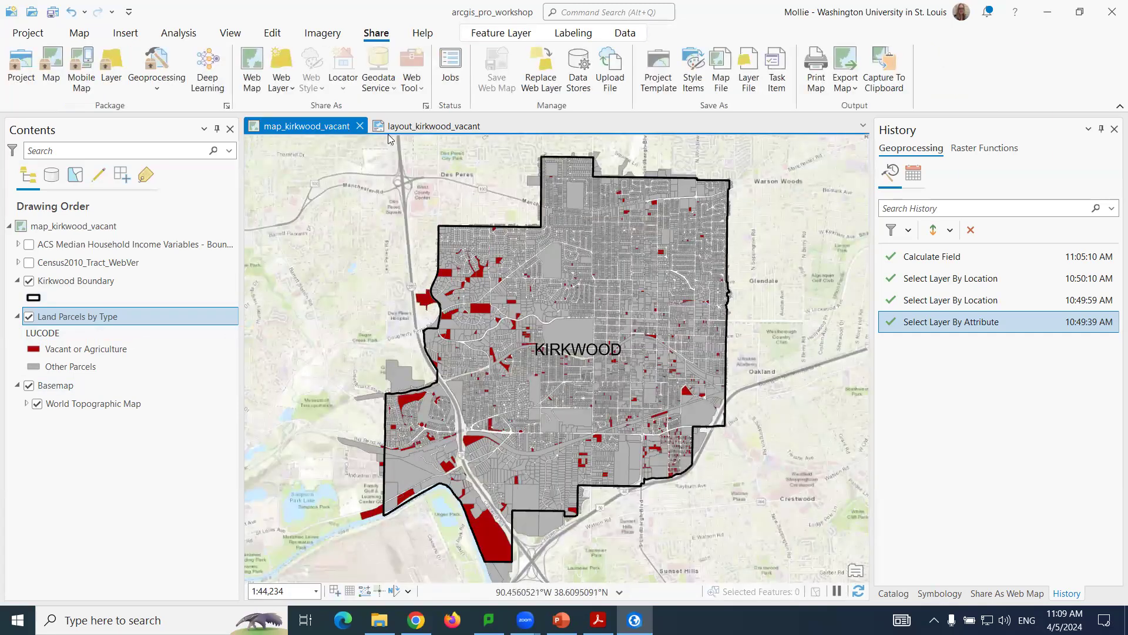
{"action": "left_click", "coordinate": [427, 126]}
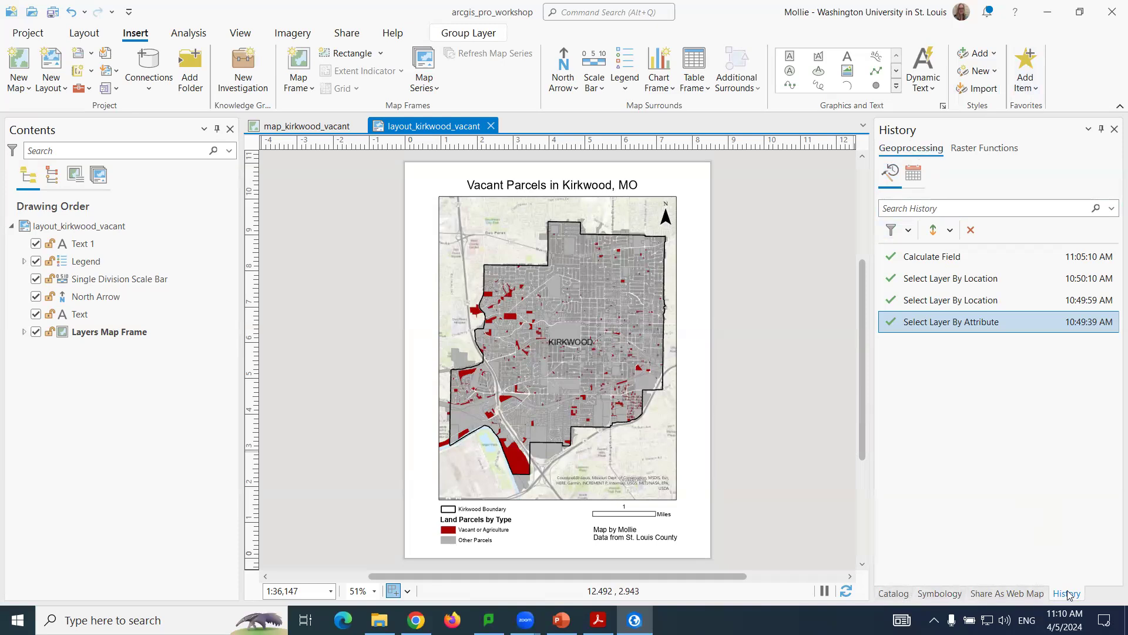
{"action": "left_click", "coordinate": [1004, 593]}
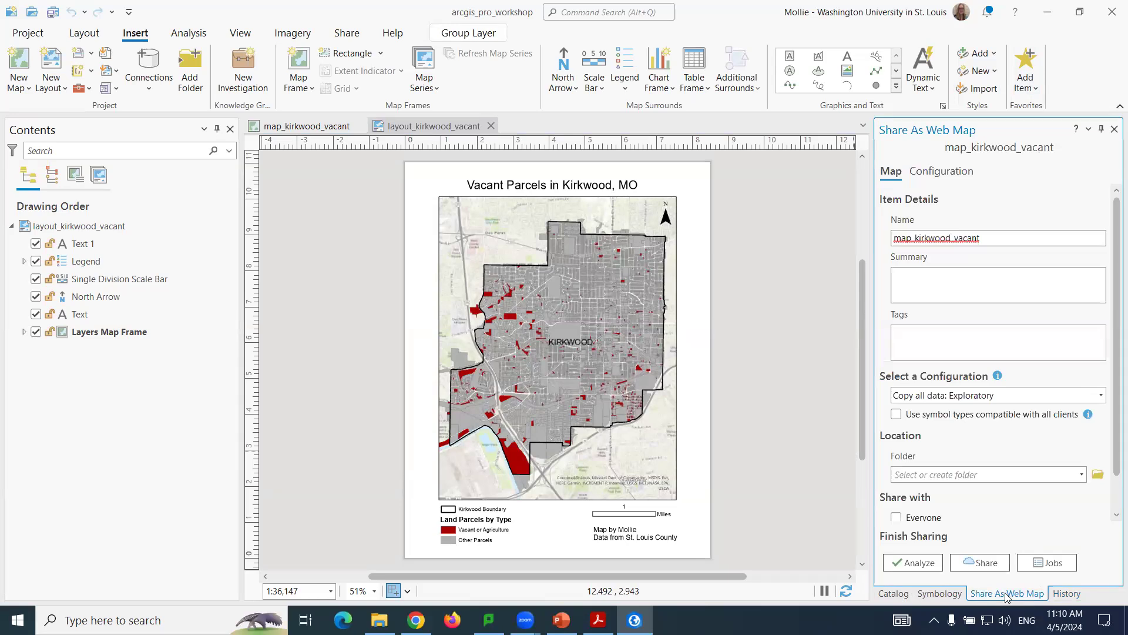
{"action": "right_click", "coordinate": [1012, 598]}
{"action": "left_click", "coordinate": [911, 583]}
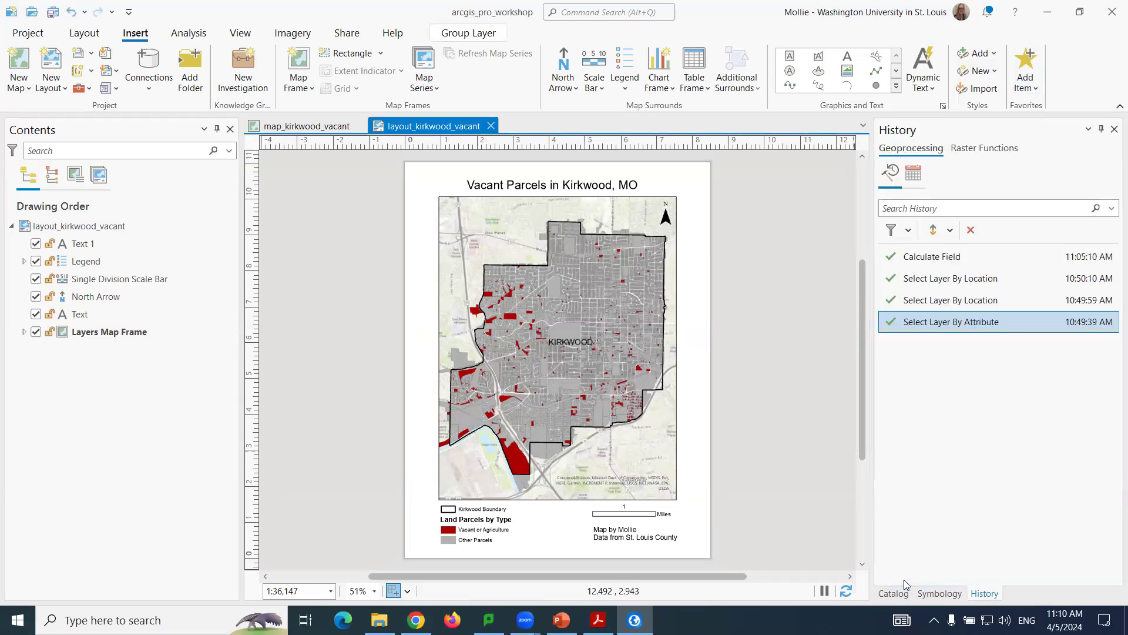
Close the History pane, leaving the Catalog pane showing.
{"action": "right_click", "coordinate": [989, 594]}
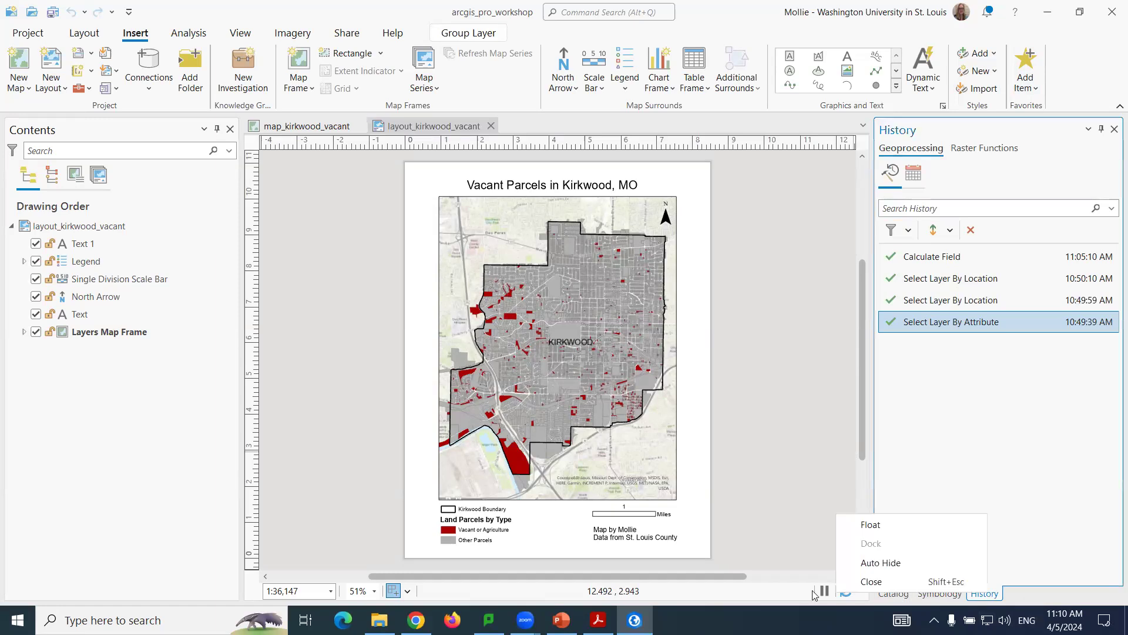
{"action": "left_click", "coordinate": [874, 582]}
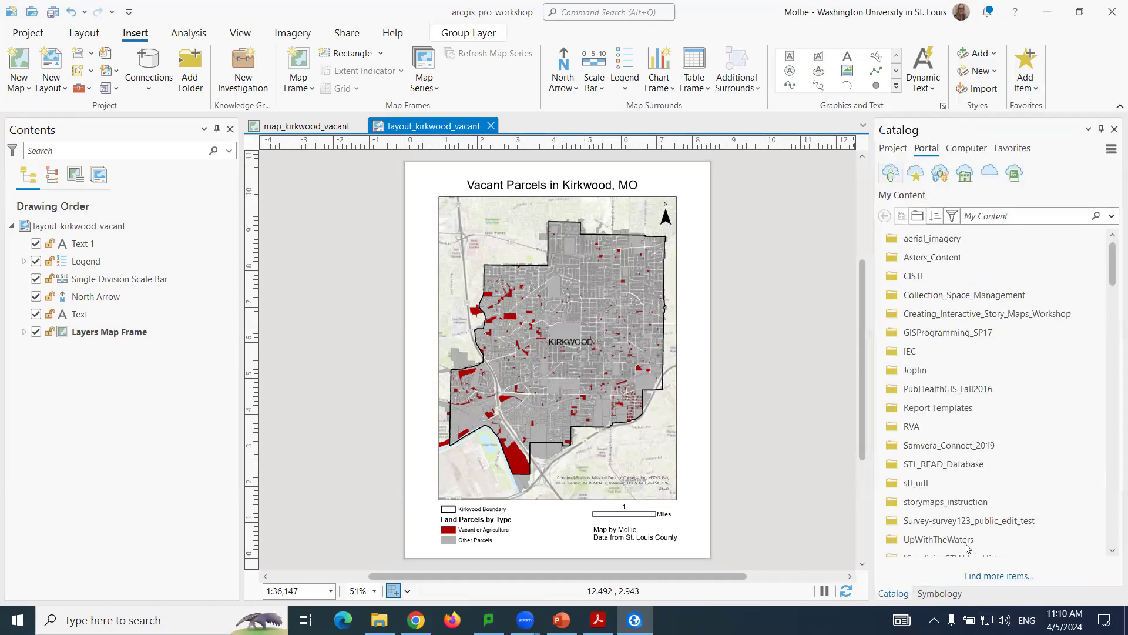
{"action": "left_click", "coordinate": [941, 591]}
{"action": "left_click", "coordinate": [894, 594]}
{"action": "left_click", "coordinate": [940, 595]}
{"action": "left_click", "coordinate": [903, 594]}
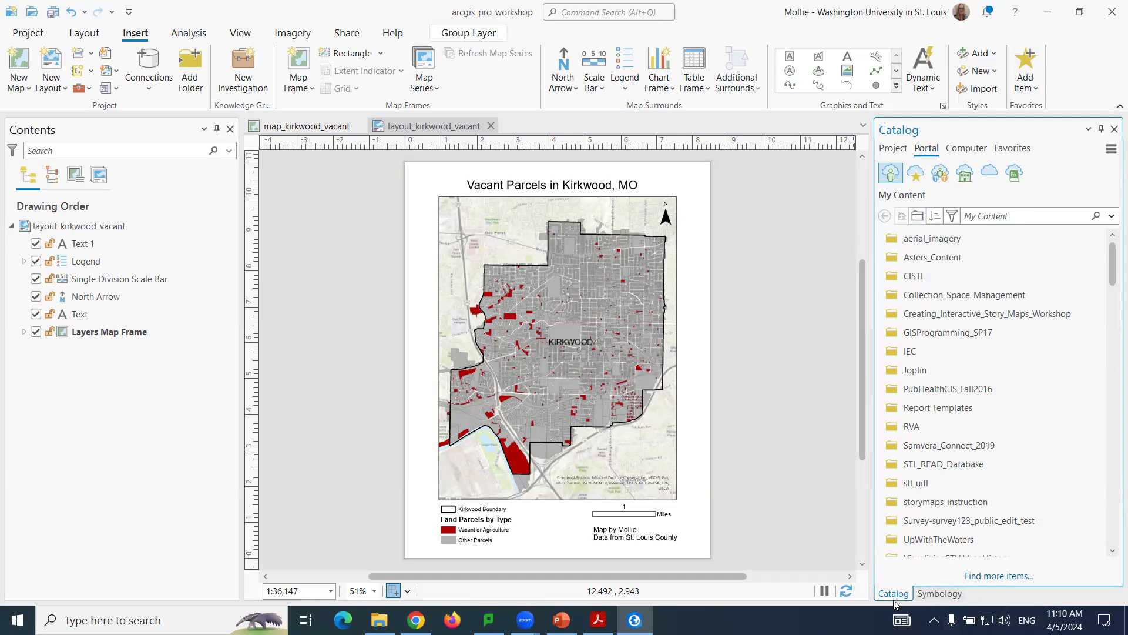
{"action": "left_click", "coordinate": [895, 150]}
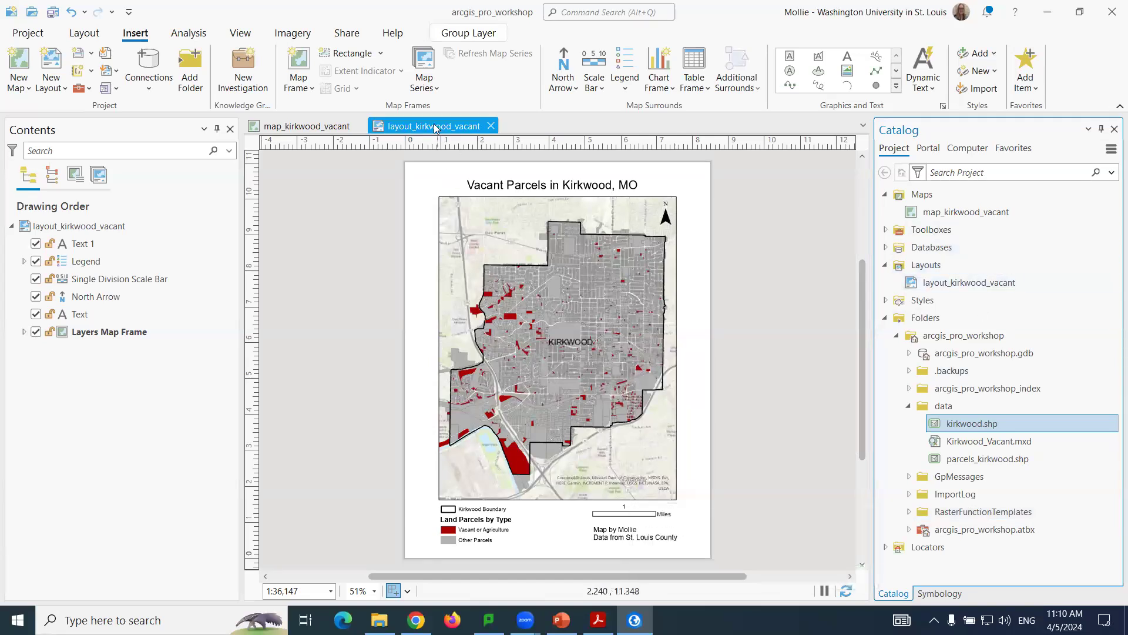
{"action": "right_click", "coordinate": [956, 285]}
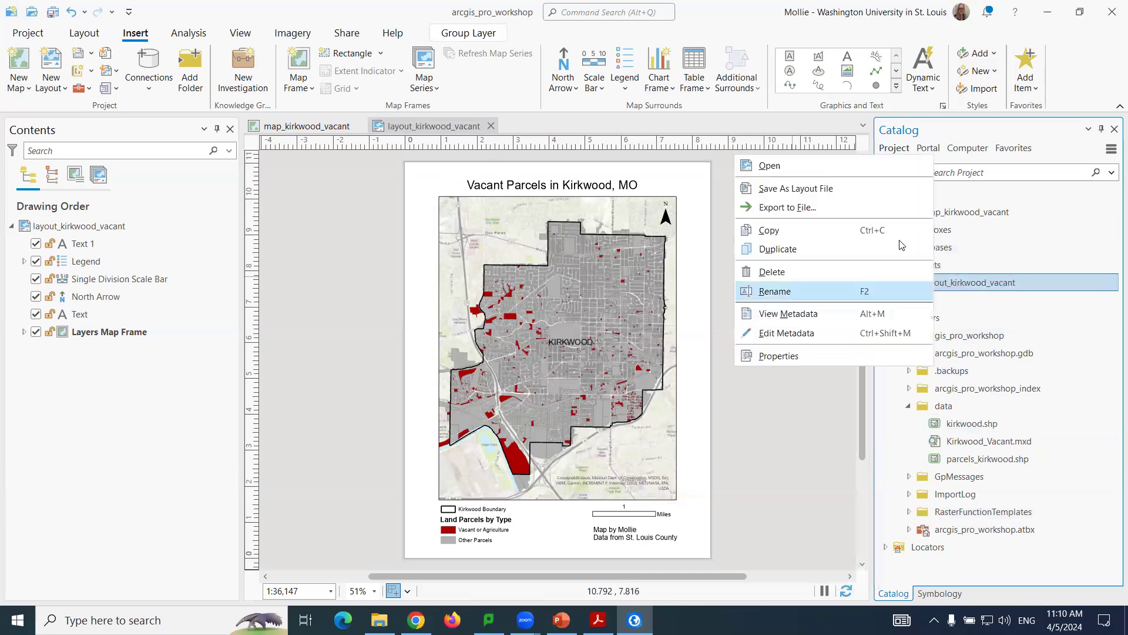
{"action": "left_click", "coordinate": [767, 487]}
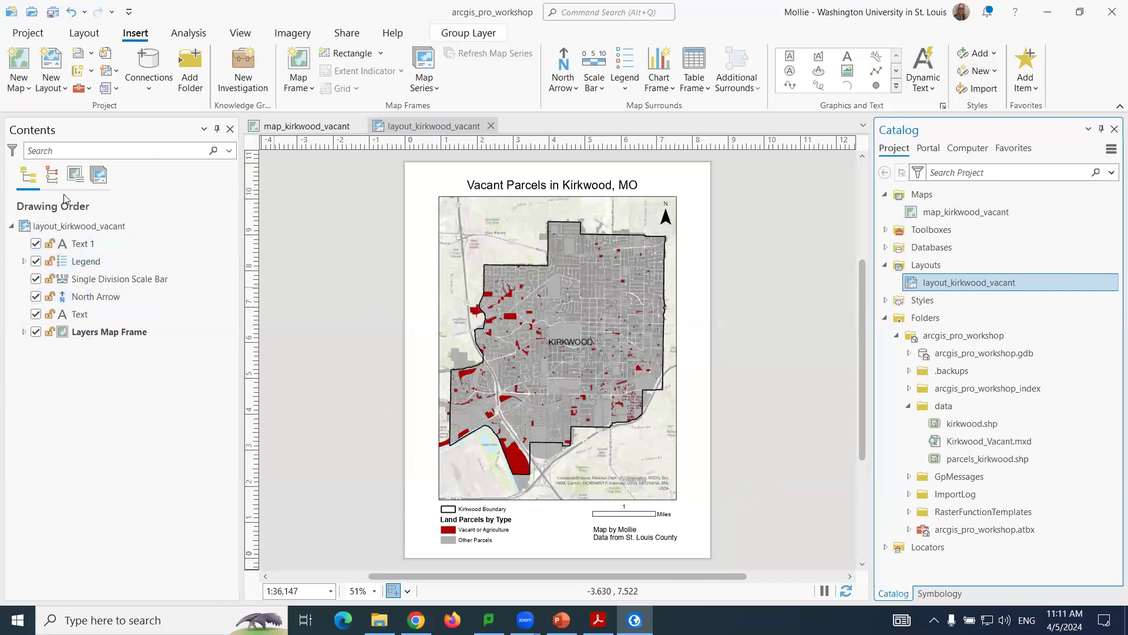
{"action": "left_click", "coordinate": [71, 225]}
{"action": "left_click", "coordinate": [92, 245]}
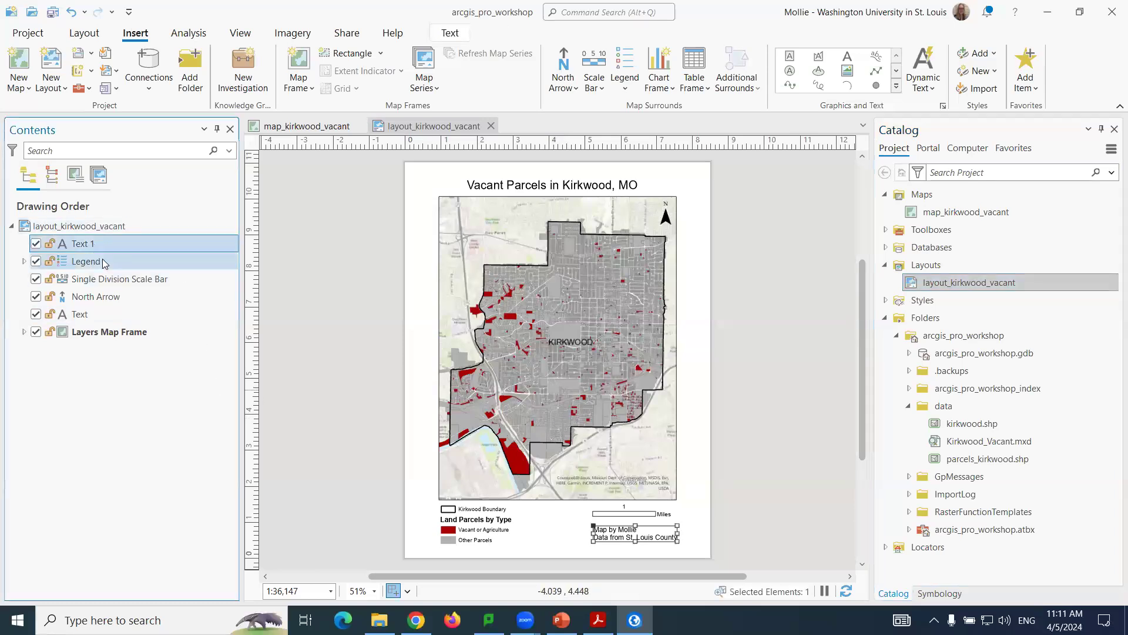
{"action": "left_click", "coordinate": [102, 280]}
{"action": "left_click", "coordinate": [97, 297]}
{"action": "left_click", "coordinate": [94, 314]}
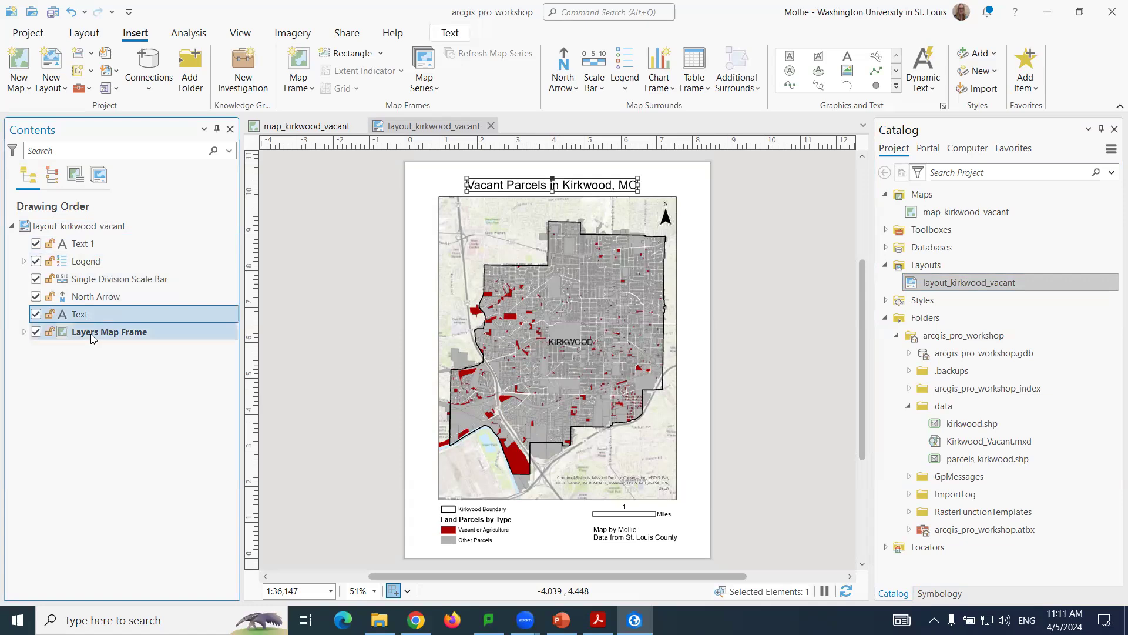
{"action": "left_click", "coordinate": [92, 334]}
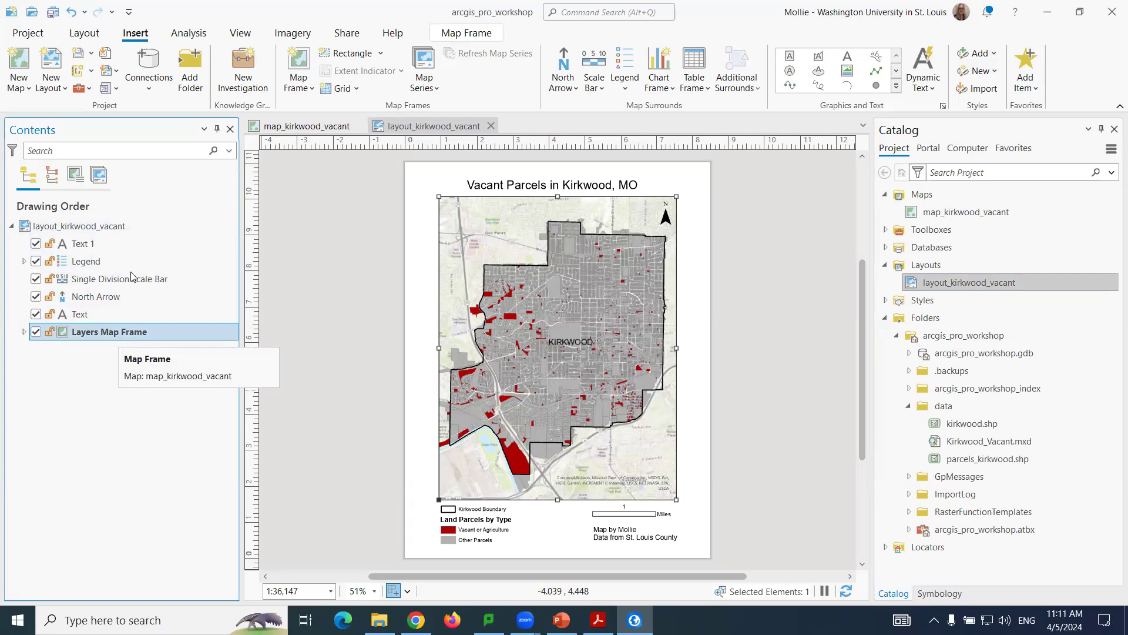
{"action": "left_click", "coordinate": [103, 246]}
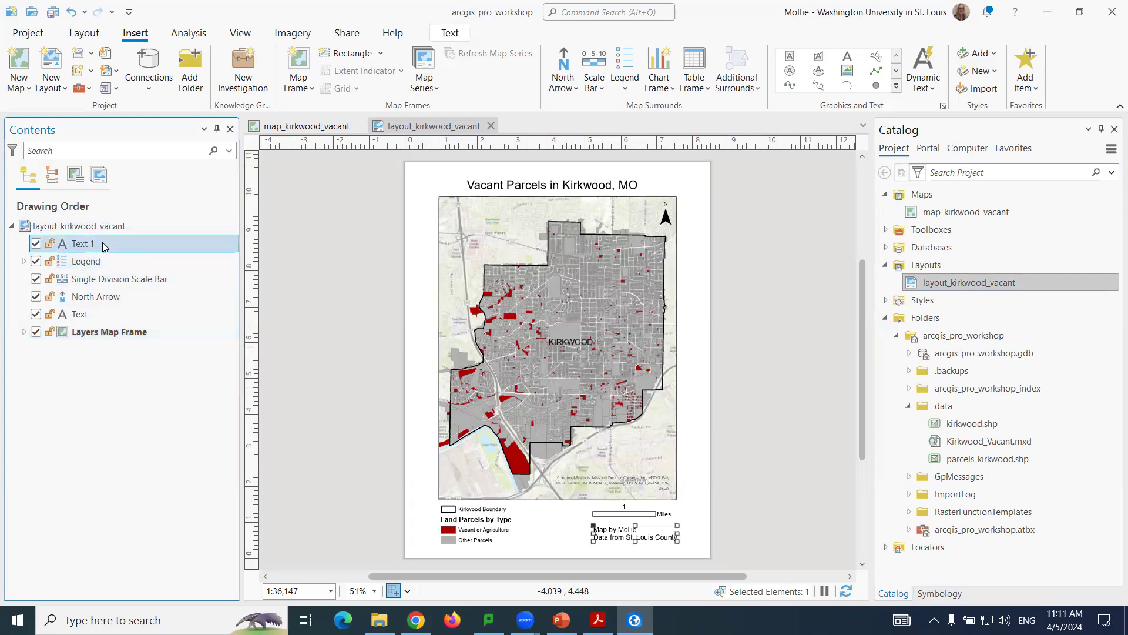
{"action": "left_click", "coordinate": [105, 313]}
{"action": "left_click", "coordinate": [114, 243]}
{"action": "left_click", "coordinate": [105, 314]}
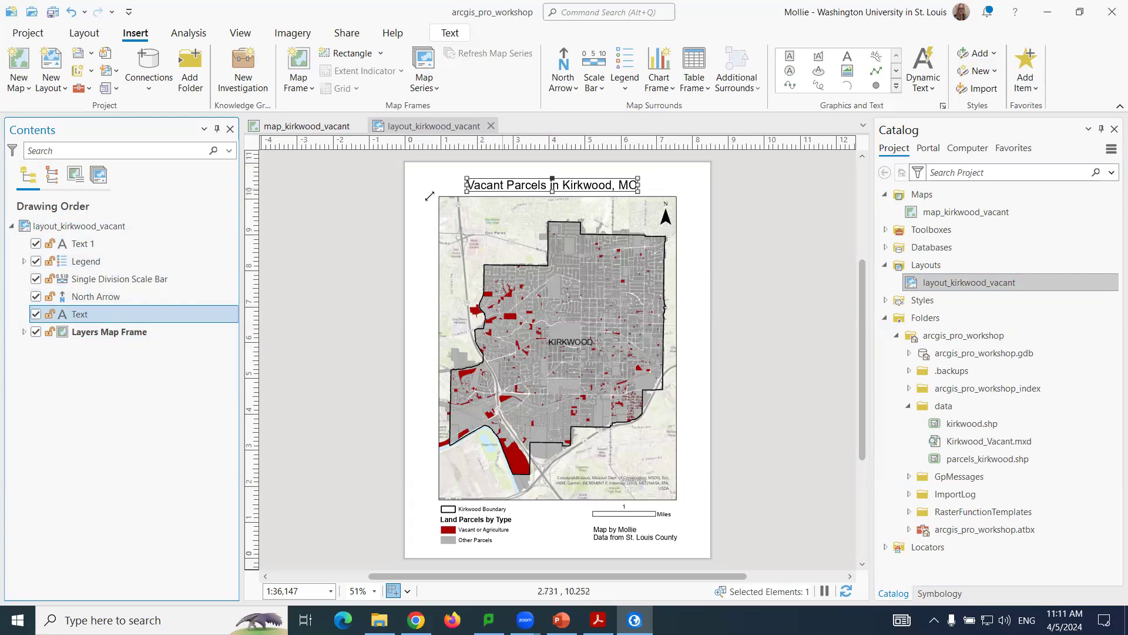
Rename the title text element to 'Text - Title'.
{"action": "left_click", "coordinate": [84, 318]}
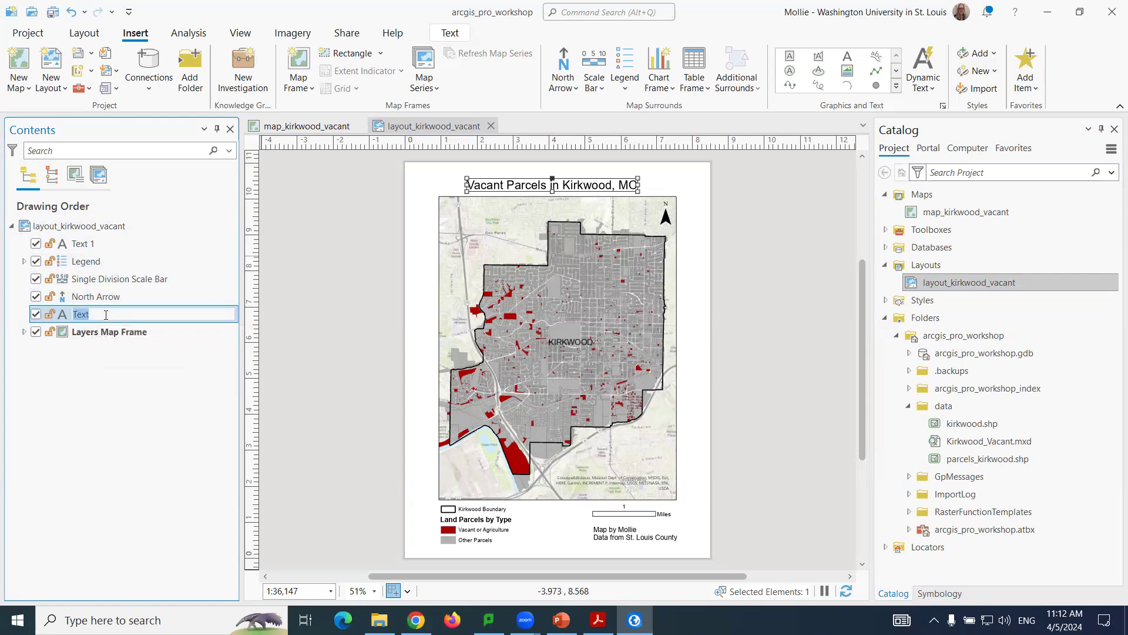
{"action": "type", "text": "Tex"}
{"action": "key", "text": "Return"}
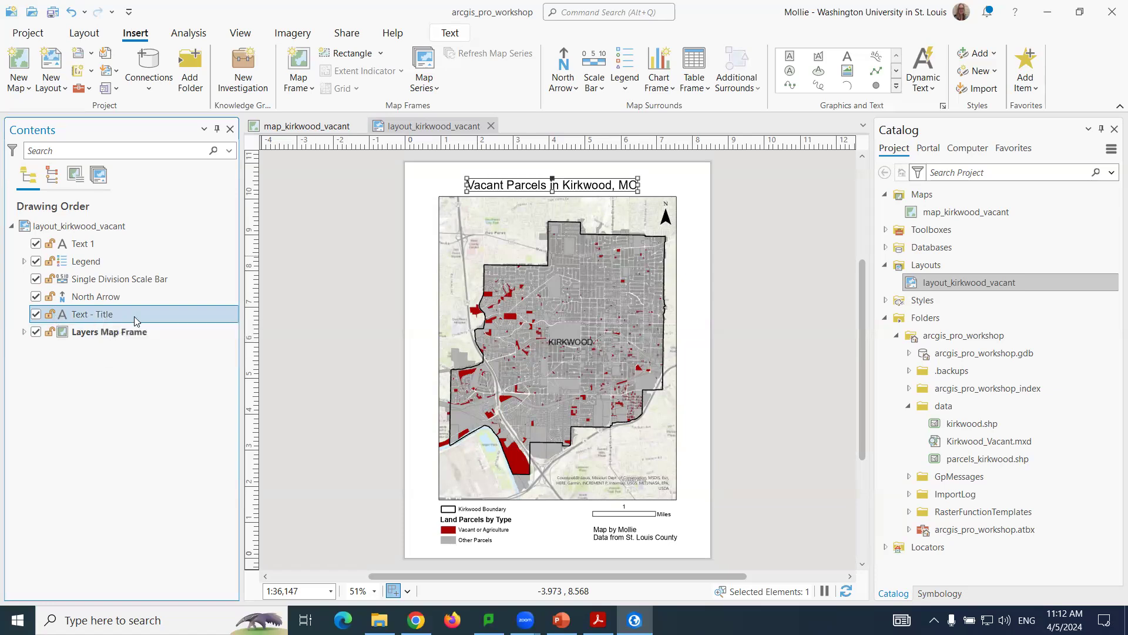
Rename the Text 1 element to 'Text - Credits'.
{"action": "left_click", "coordinate": [95, 244]}
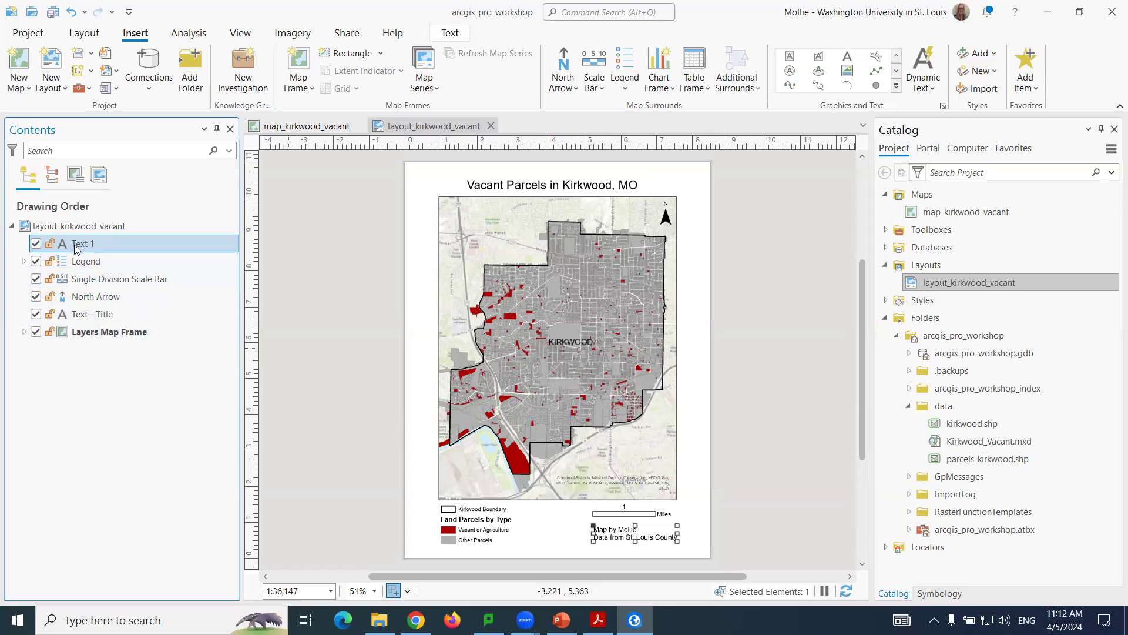
{"action": "left_click", "coordinate": [92, 243]}
{"action": "left_click", "coordinate": [96, 244]}
{"action": "key", "text": "BackSpace"}
{"action": "type", "text": "- Credits"}
{"action": "key", "text": "Return"}
Select Text - Title and bring up the Text formatting tools.
{"action": "left_click", "coordinate": [141, 315]}
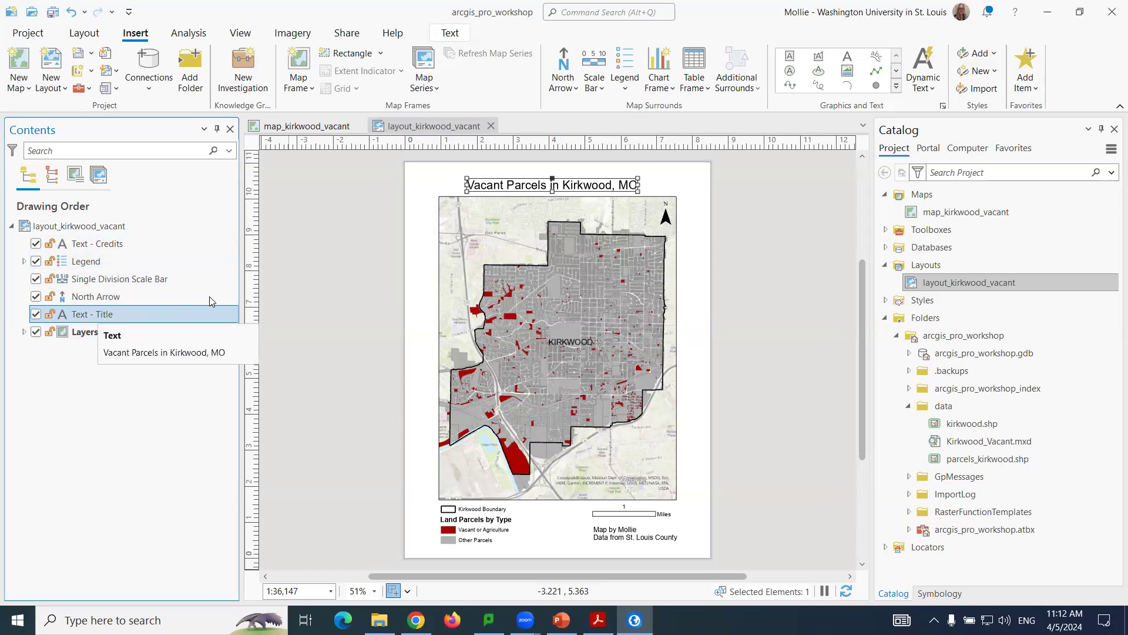
{"action": "left_click", "coordinate": [450, 34]}
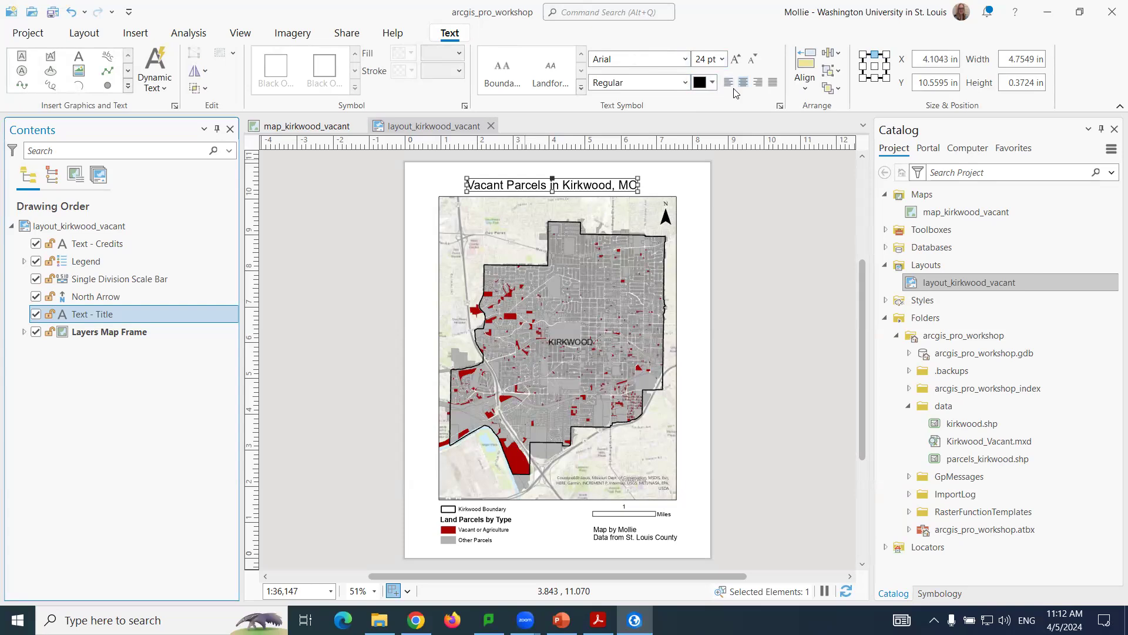
{"action": "left_click", "coordinate": [607, 185]}
Replace 'MO' with 'Missouri' in the title's text through the Text - Title properties.
{"action": "double_click", "coordinate": [606, 184]}
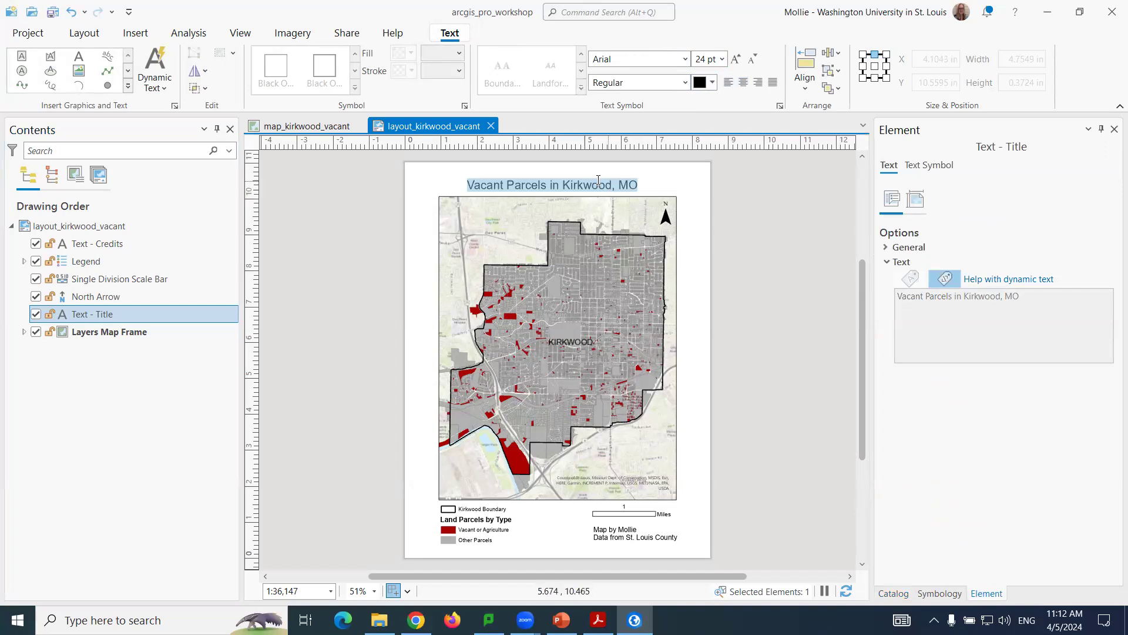
{"action": "left_click", "coordinate": [999, 320]}
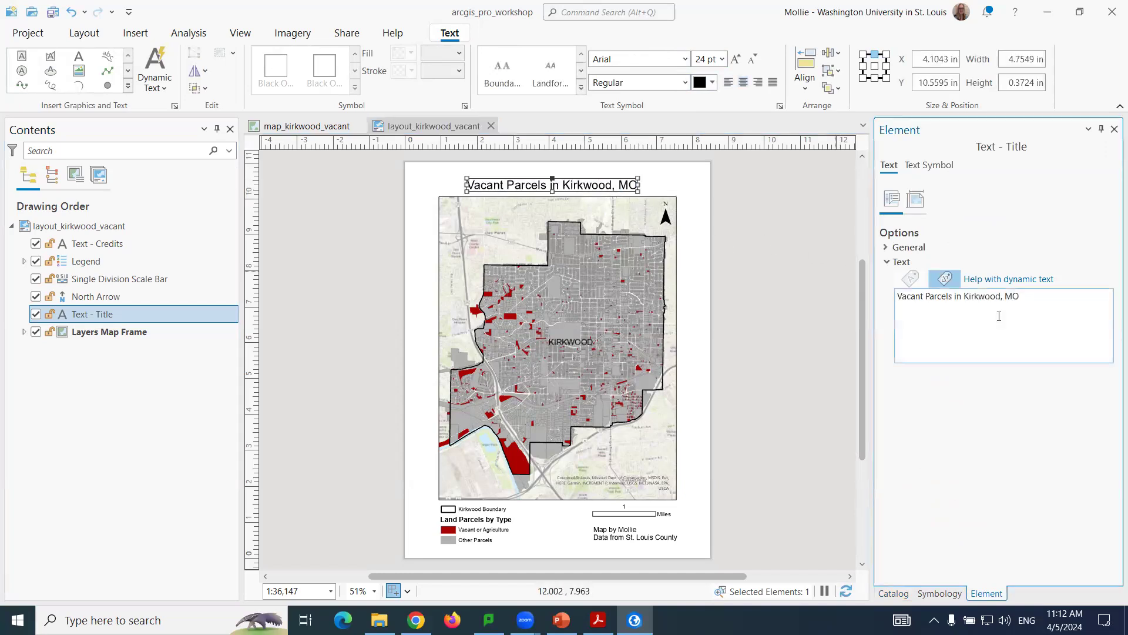
{"action": "right_click", "coordinate": [122, 316]}
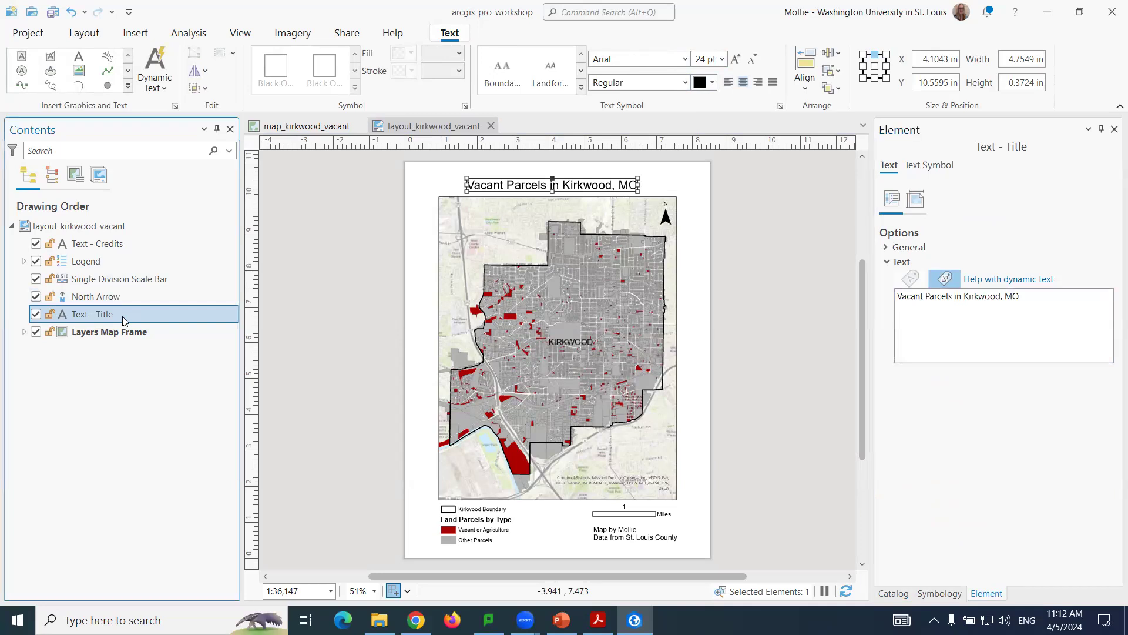
{"action": "left_click", "coordinate": [166, 431]}
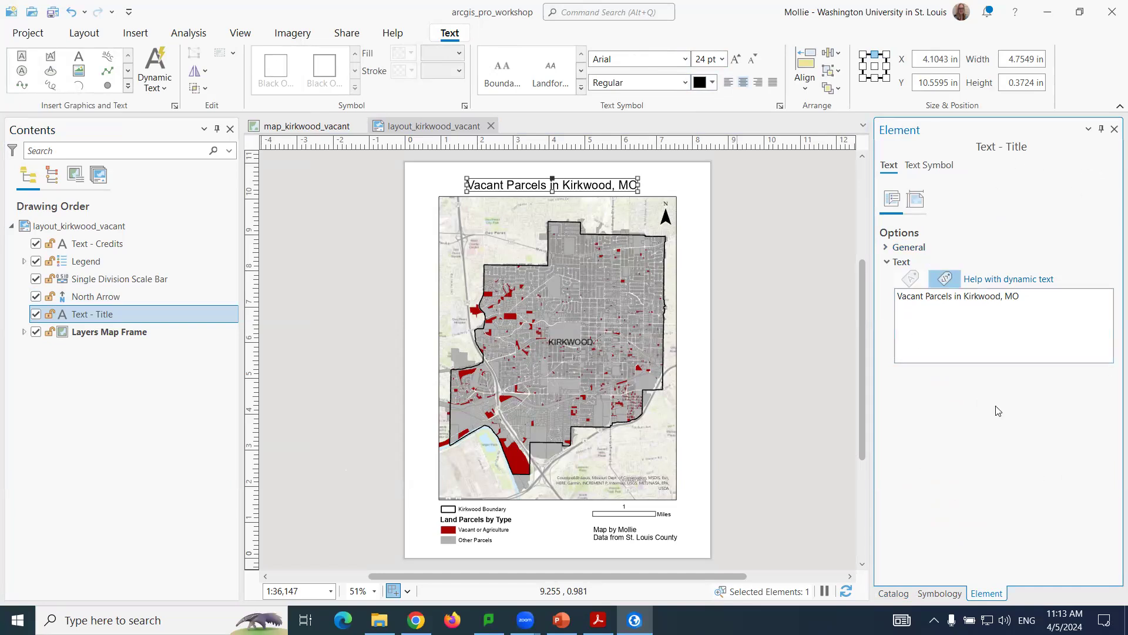
{"action": "left_click", "coordinate": [1030, 296]}
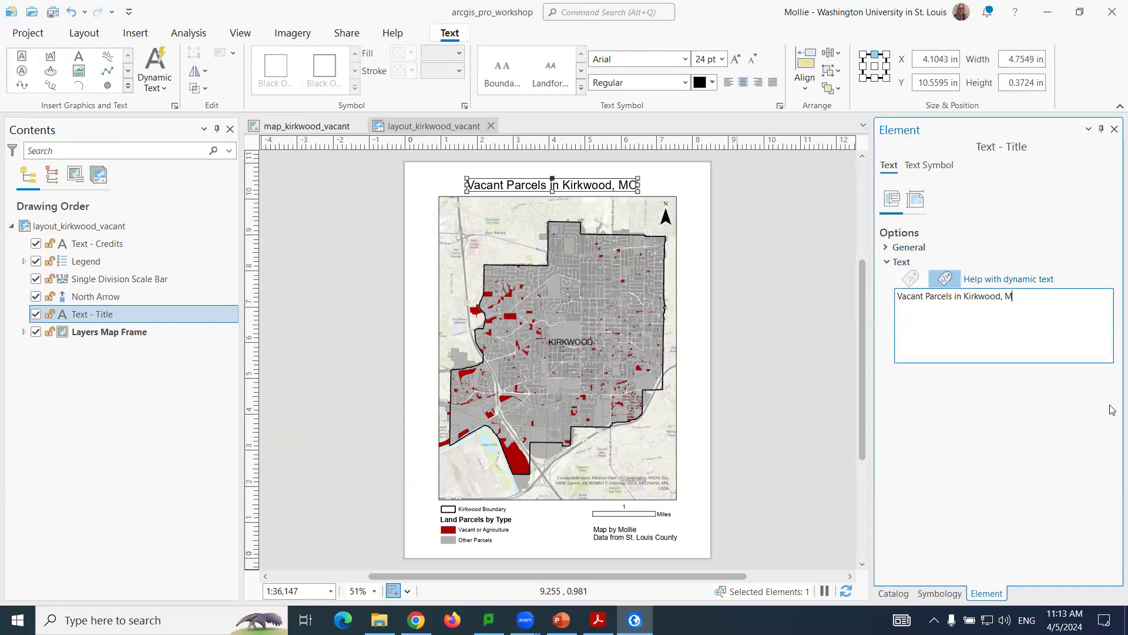
{"action": "type", "text": "Missouri"}
{"action": "left_click", "coordinate": [1029, 475]}
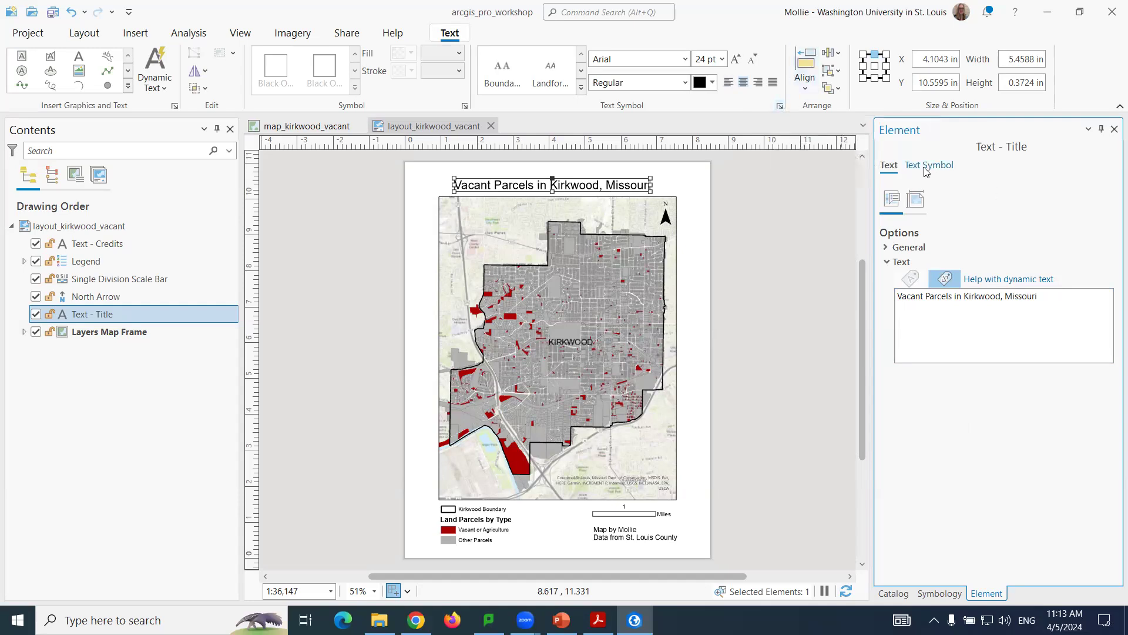
Set the title's text symbol colour to blue and apply it.
{"action": "left_click", "coordinate": [928, 168]}
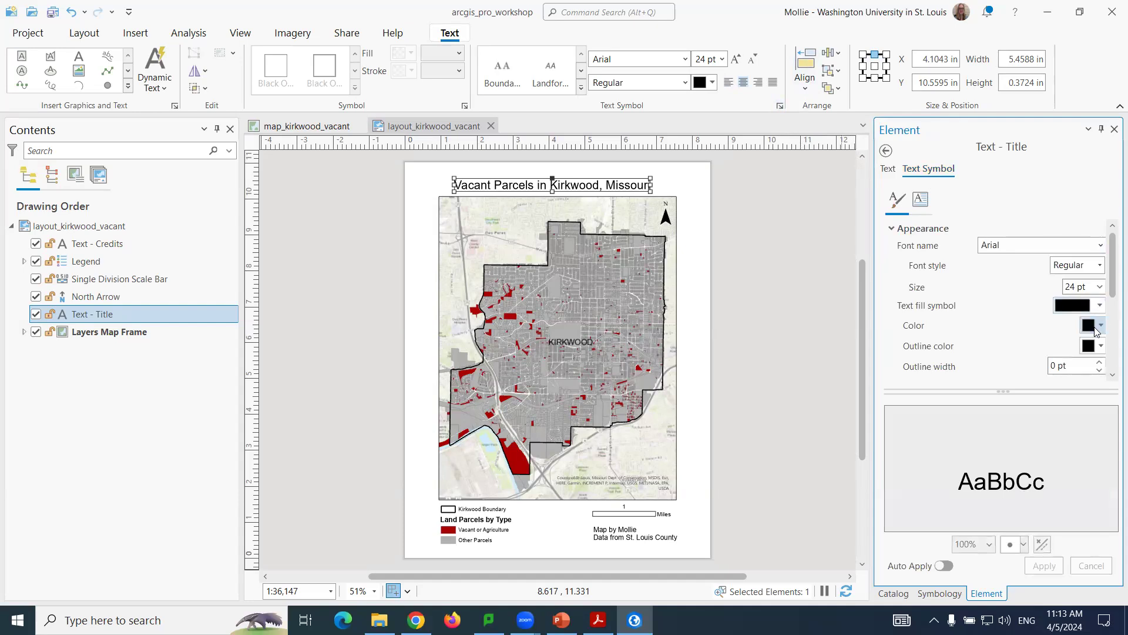
{"action": "left_click", "coordinate": [1100, 326]}
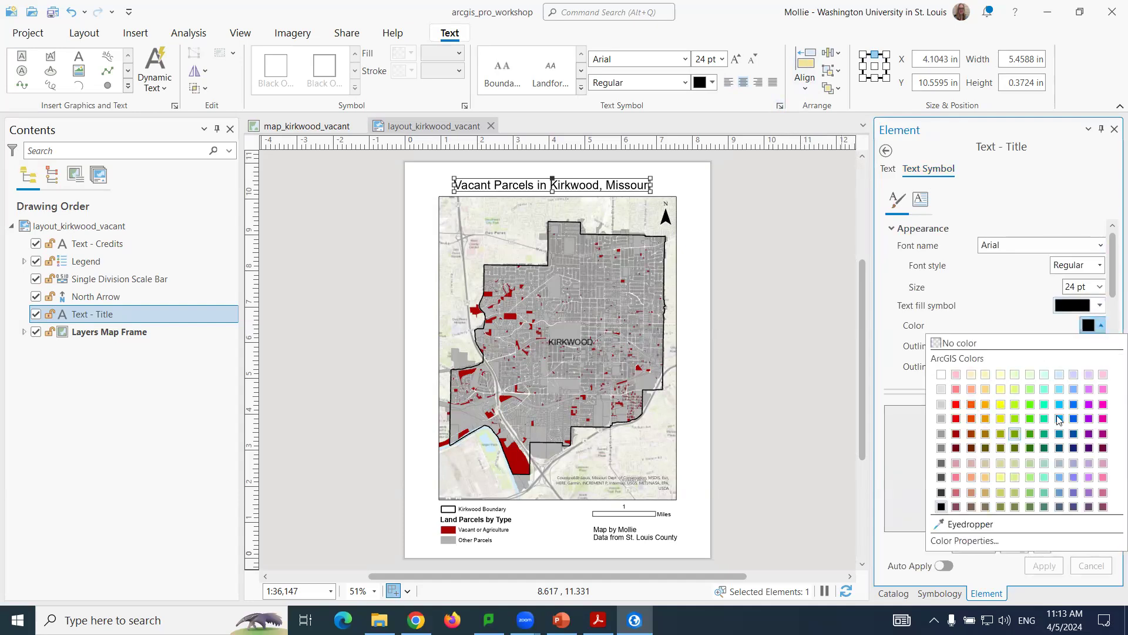
{"action": "left_click", "coordinate": [1074, 418]}
{"action": "left_click", "coordinate": [1044, 565]}
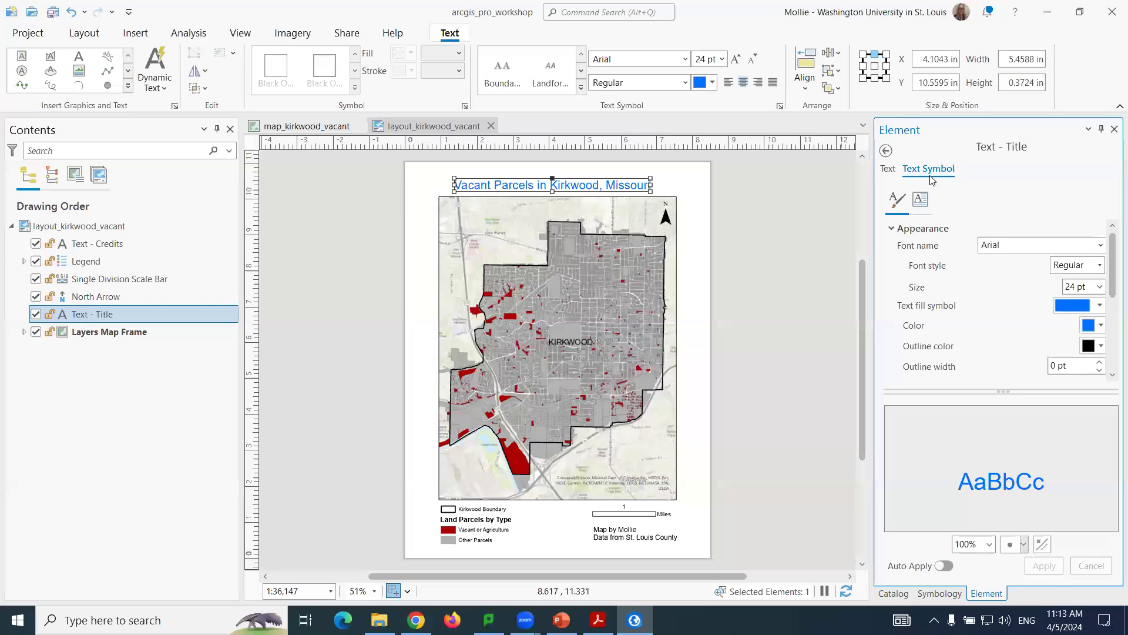
Review the title's placement and spacing settings, then select the legend element.
{"action": "left_click", "coordinate": [889, 166]}
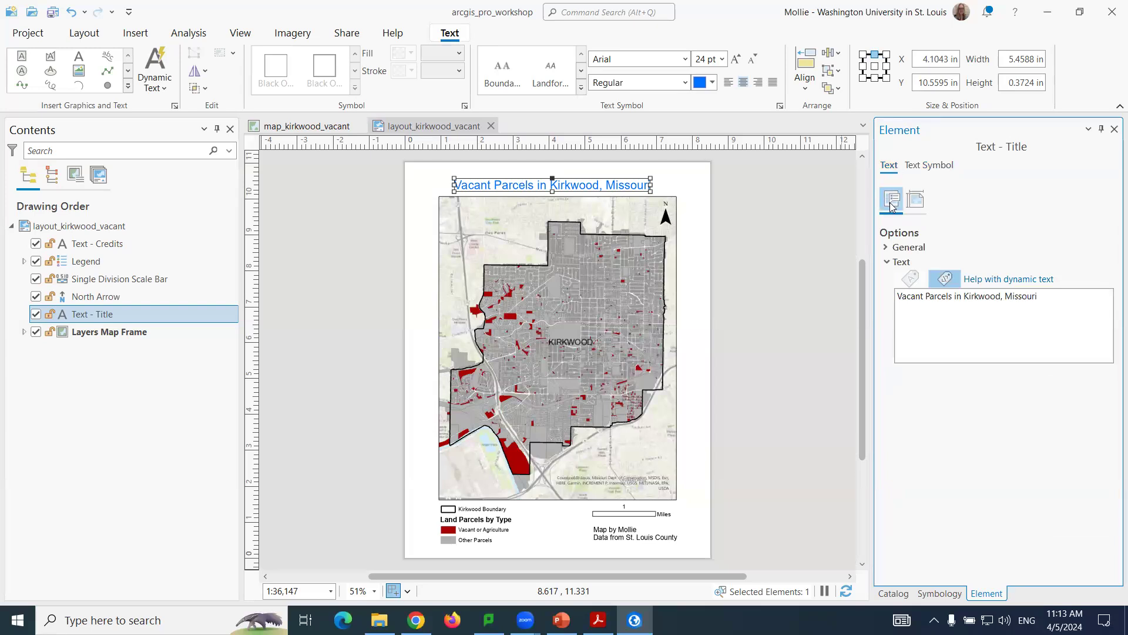
{"action": "left_click", "coordinate": [920, 200]}
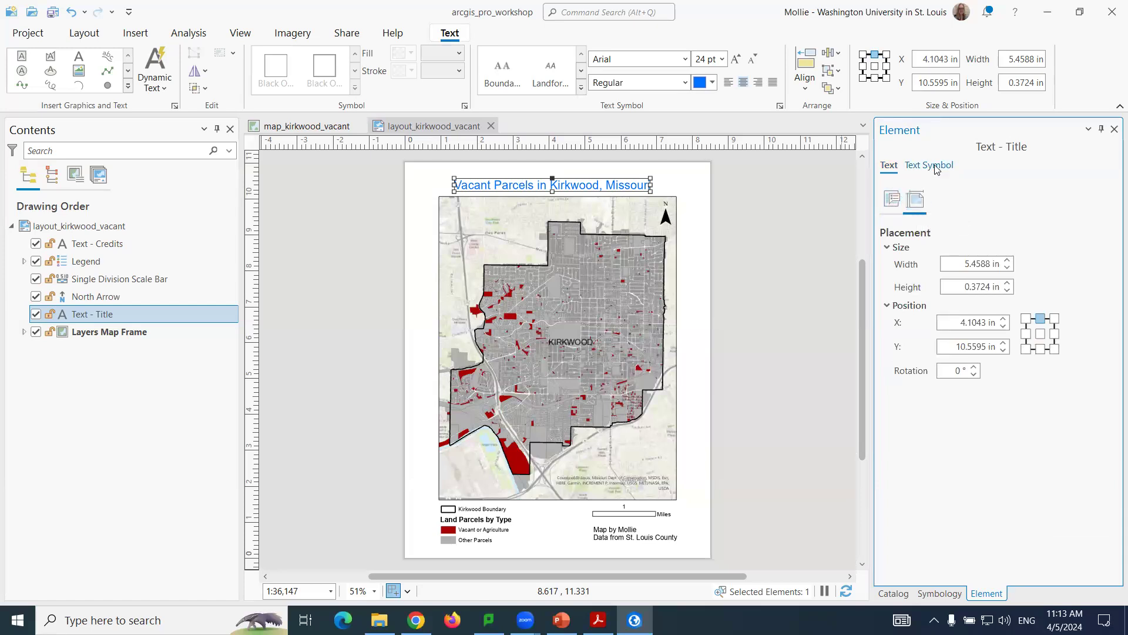
{"action": "left_click", "coordinate": [935, 168]}
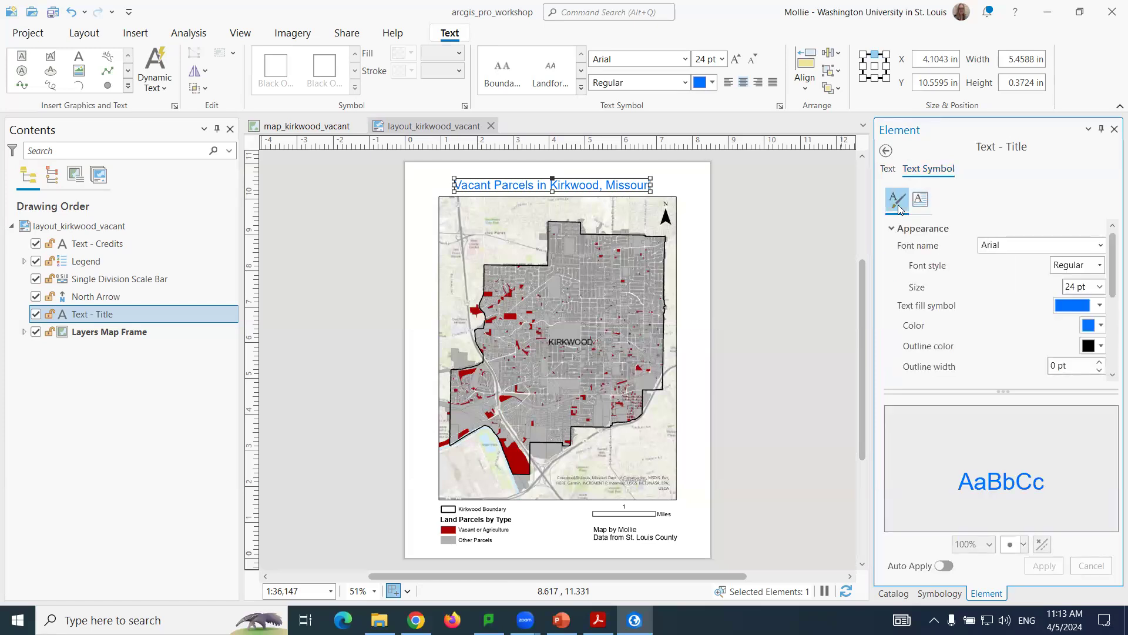
{"action": "left_click", "coordinate": [925, 206]}
{"action": "left_click", "coordinate": [898, 203]}
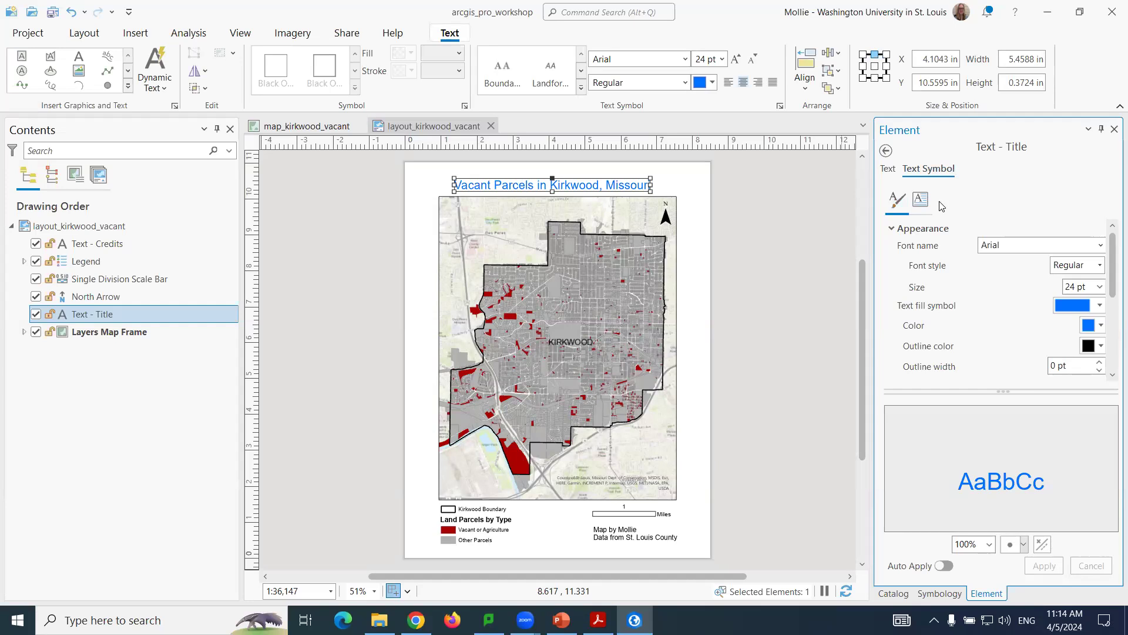
{"action": "left_click", "coordinate": [109, 257]}
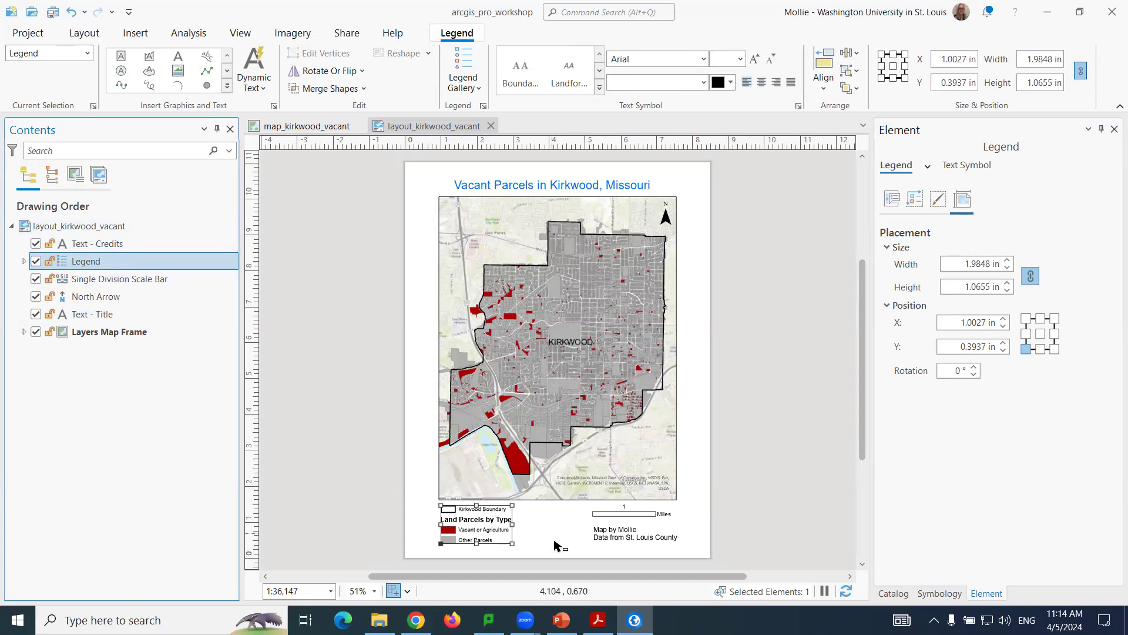
Zoom in on the legend, scale bar and credits at the page bottom, then clear the selection.
{"action": "left_click", "coordinate": [84, 33]}
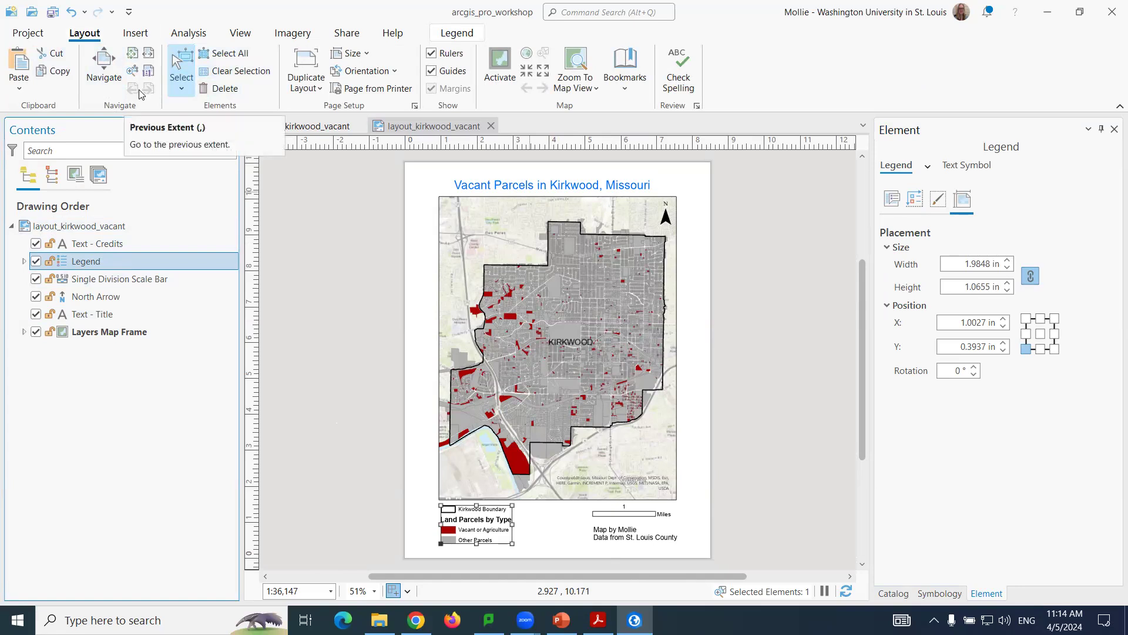
{"action": "left_click", "coordinate": [106, 63]}
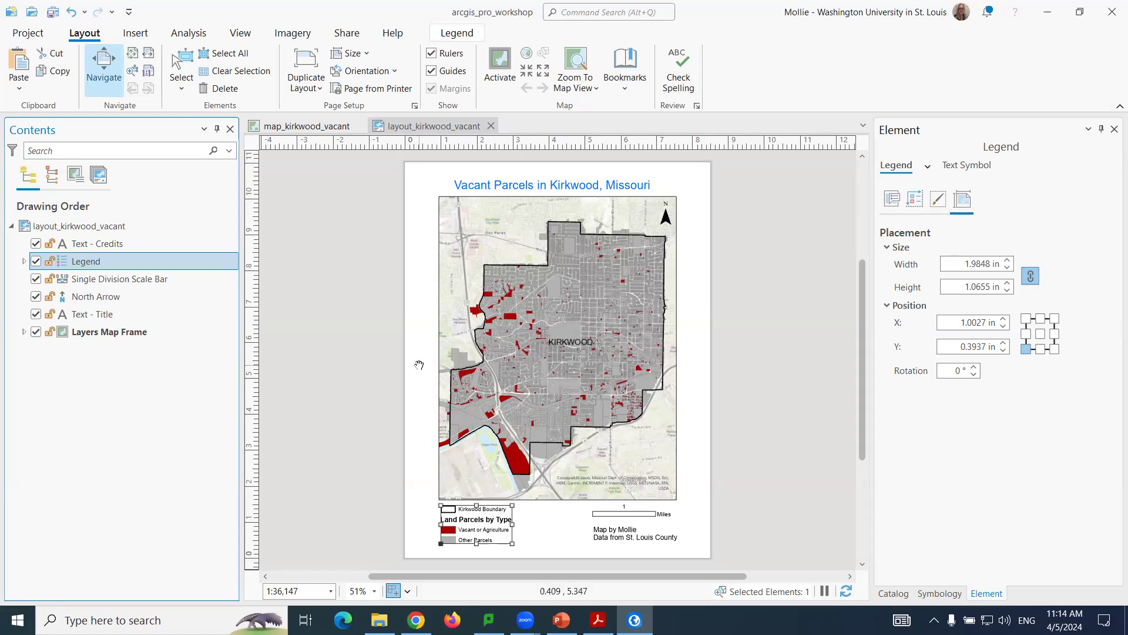
{"action": "scroll", "coordinate": [502, 490], "scroll_direction": "up", "scroll_amount": 1}
{"action": "scroll", "coordinate": [502, 491], "scroll_direction": "up", "scroll_amount": 4}
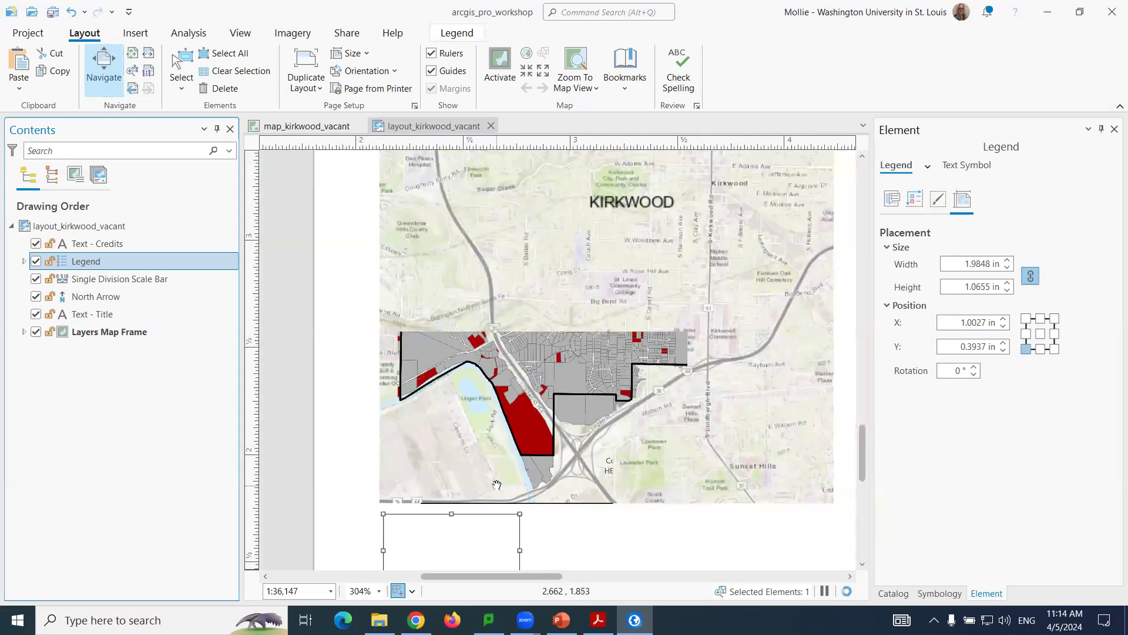
{"action": "scroll", "coordinate": [496, 486], "scroll_direction": "down", "scroll_amount": 5}
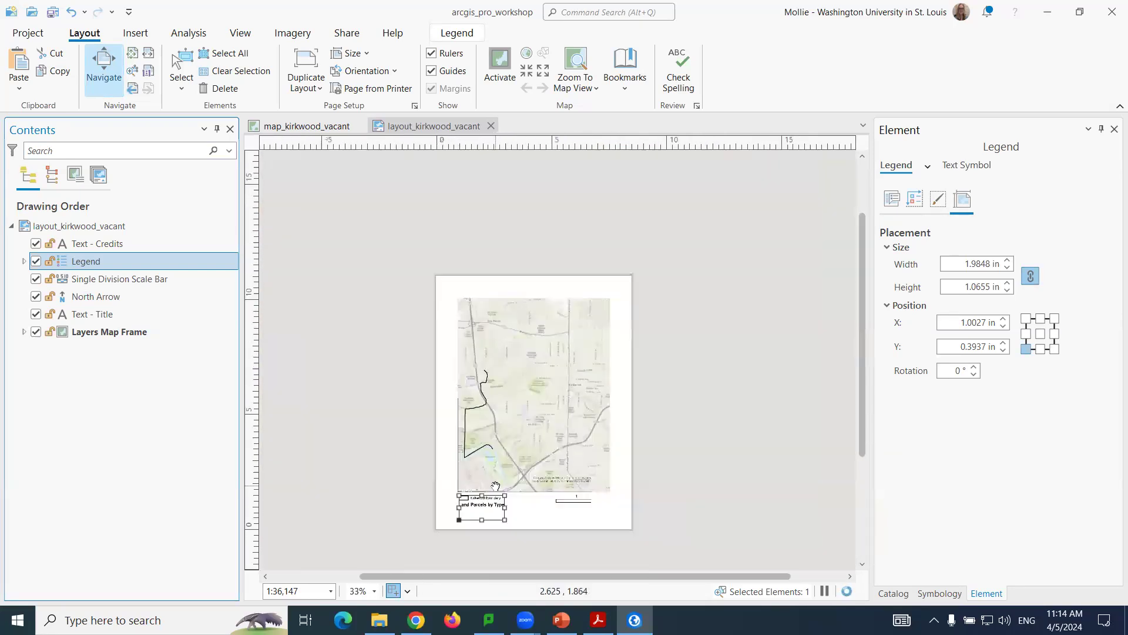
{"action": "scroll", "coordinate": [495, 486], "scroll_direction": "up", "scroll_amount": 2}
{"action": "scroll", "coordinate": [494, 487], "scroll_direction": "down", "scroll_amount": 1}
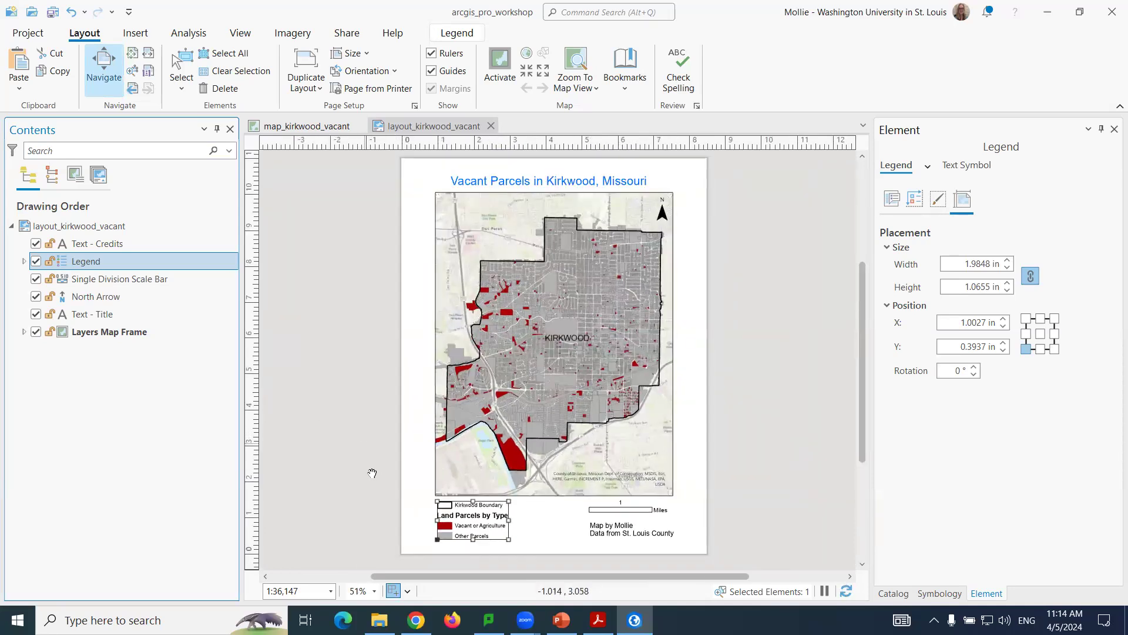
{"action": "left_click_drag", "start_coordinate": [364, 442], "coordinate": [549, 566]}
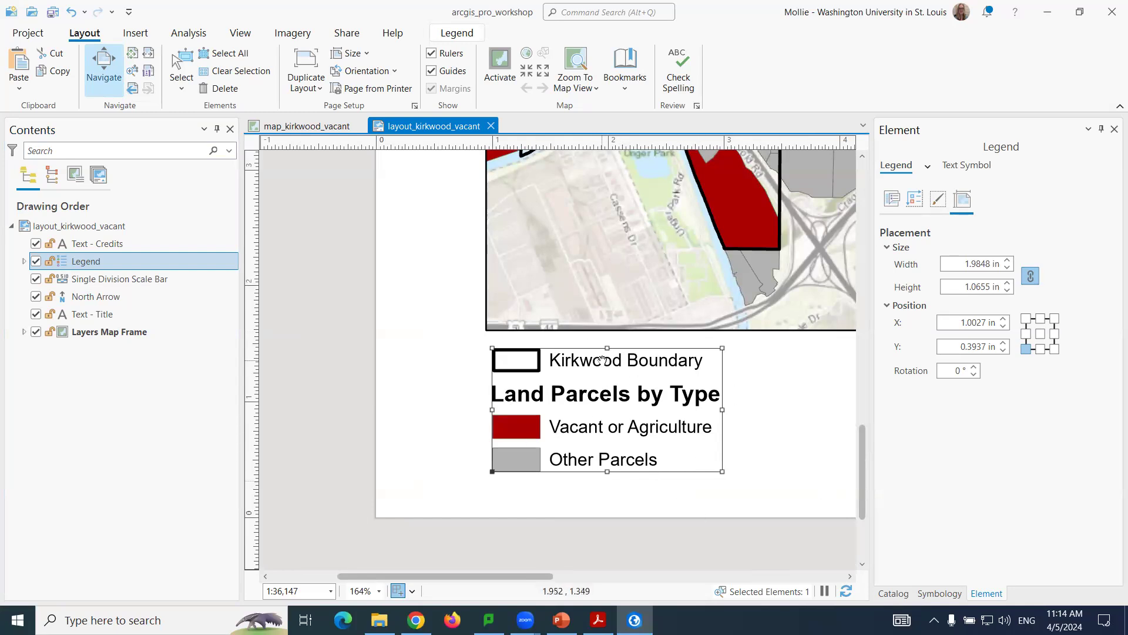
{"action": "left_click", "coordinate": [134, 54]}
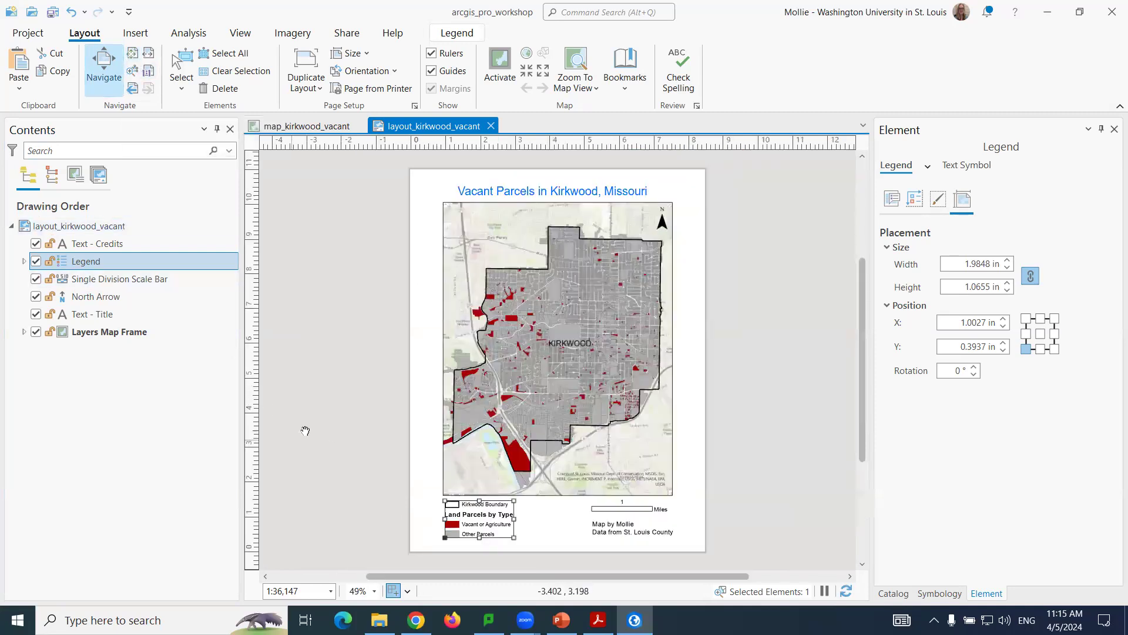
{"action": "left_click_drag", "start_coordinate": [610, 534], "coordinate": [732, 566]}
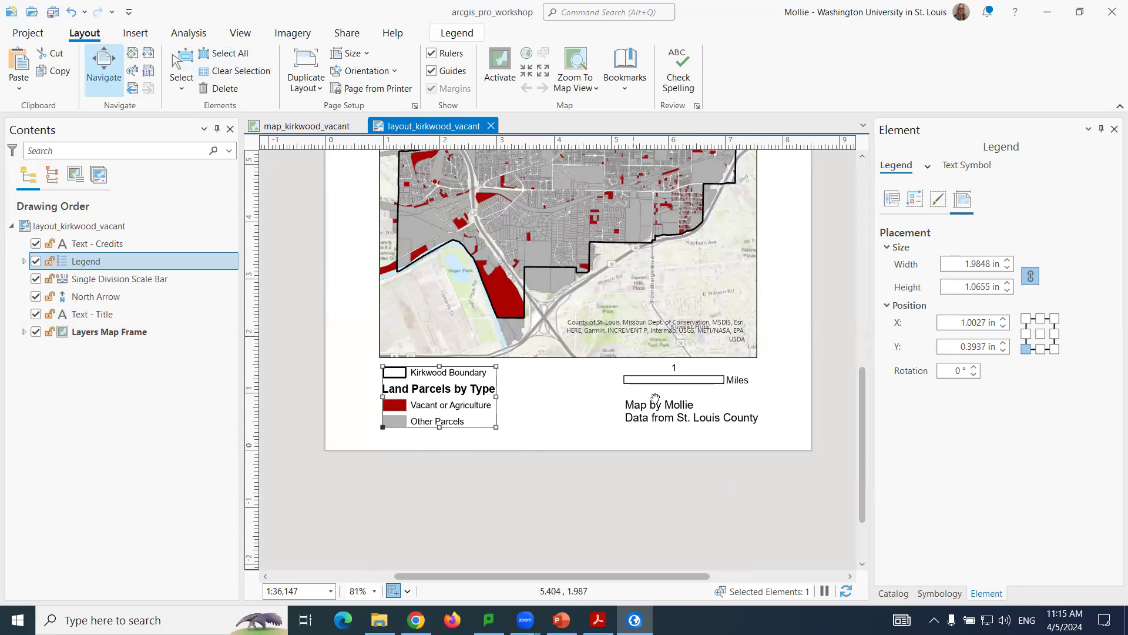
{"action": "left_click", "coordinate": [251, 71]}
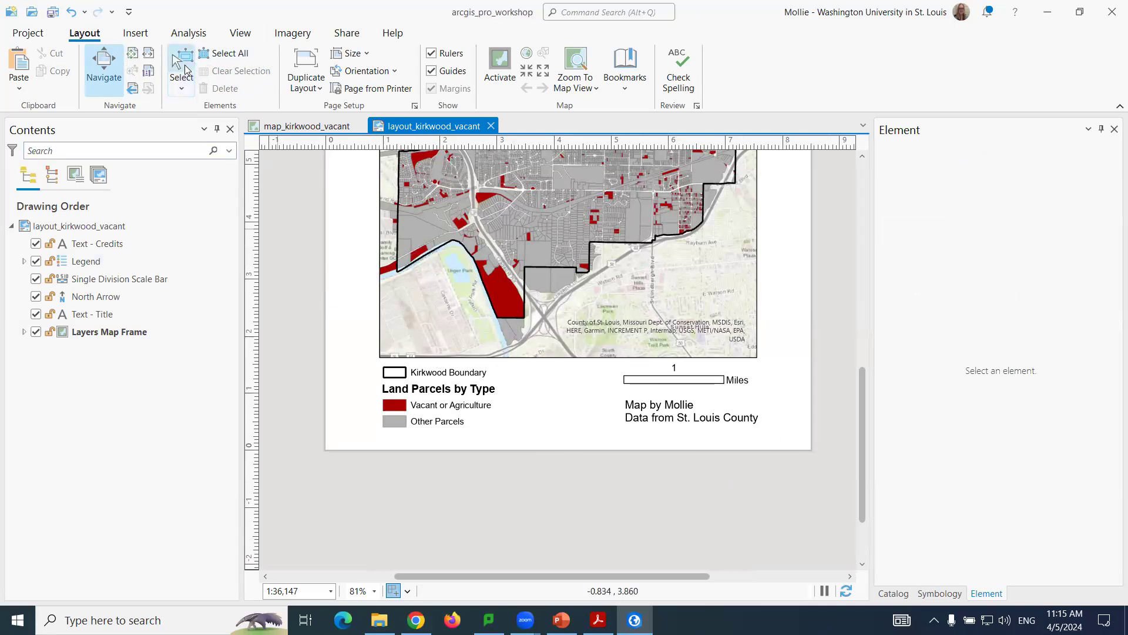
Select the legend, scale bar and credits on the page, then expand Legend's items in Contents.
{"action": "left_click", "coordinate": [183, 61]}
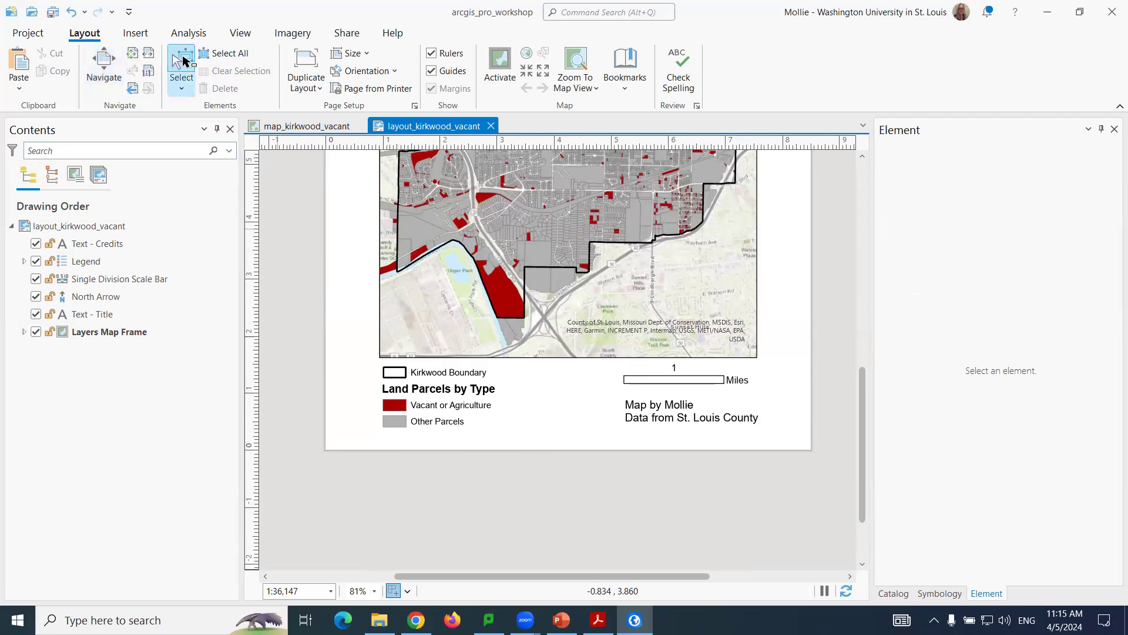
{"action": "left_click", "coordinate": [444, 407]}
{"action": "left_click", "coordinate": [661, 379]}
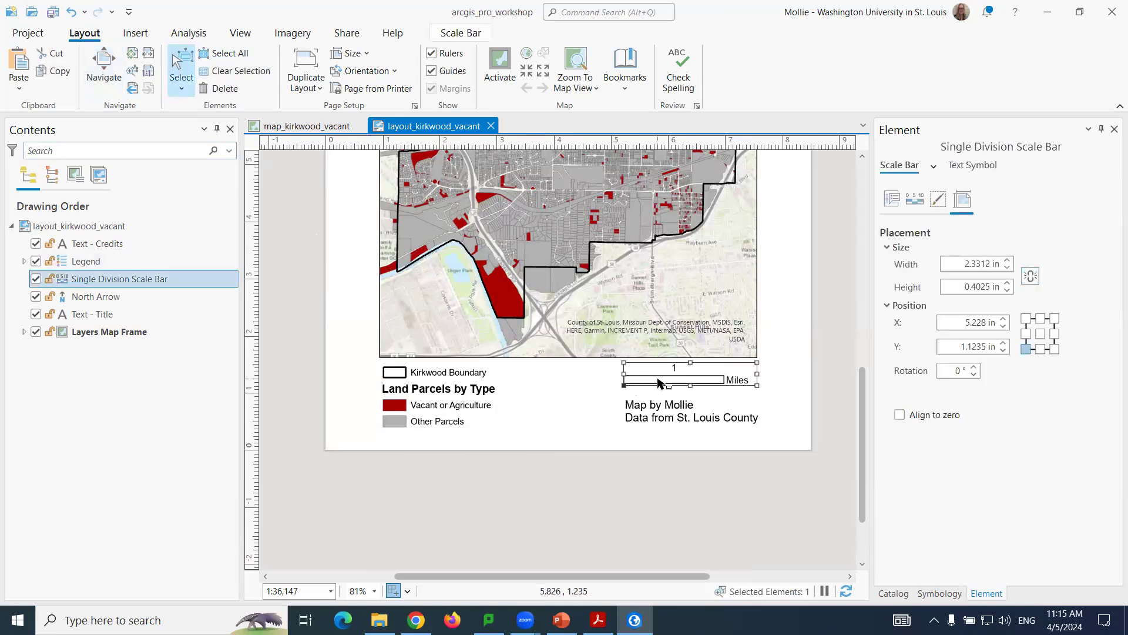
{"action": "left_click", "coordinate": [664, 421]}
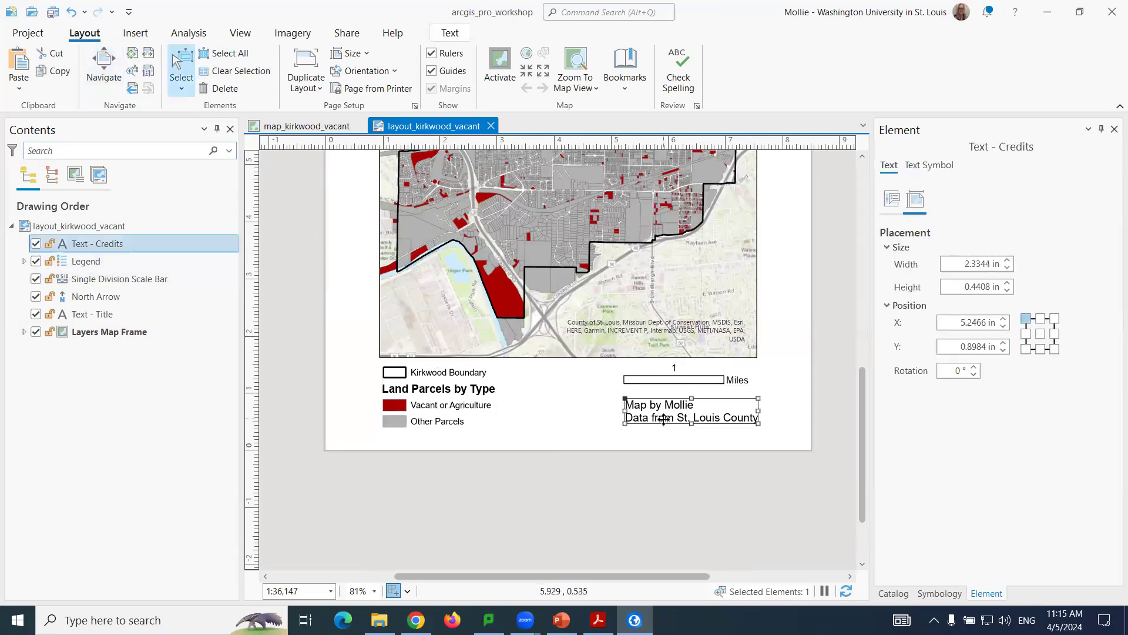
{"action": "left_click", "coordinate": [676, 375]}
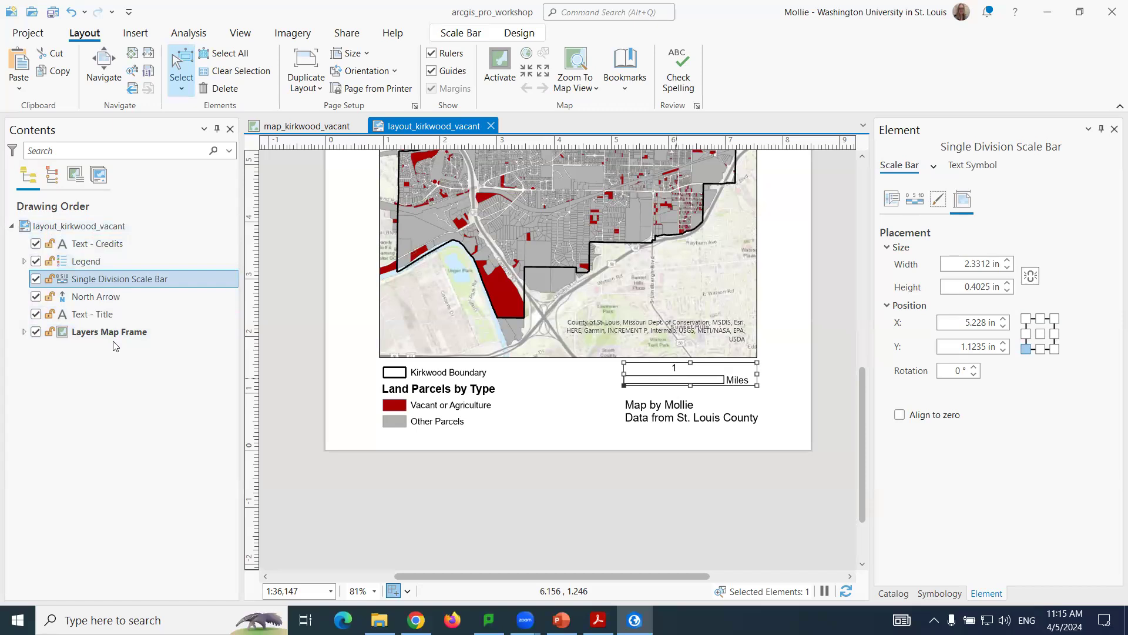
{"action": "left_click", "coordinate": [416, 383]}
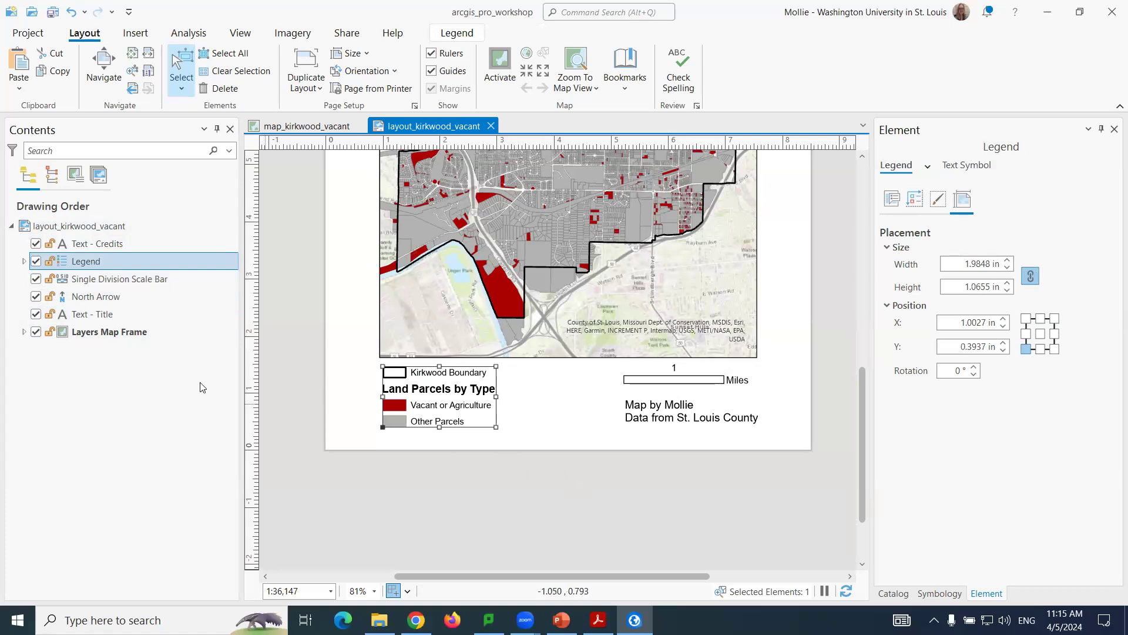
{"action": "left_click", "coordinate": [24, 262]}
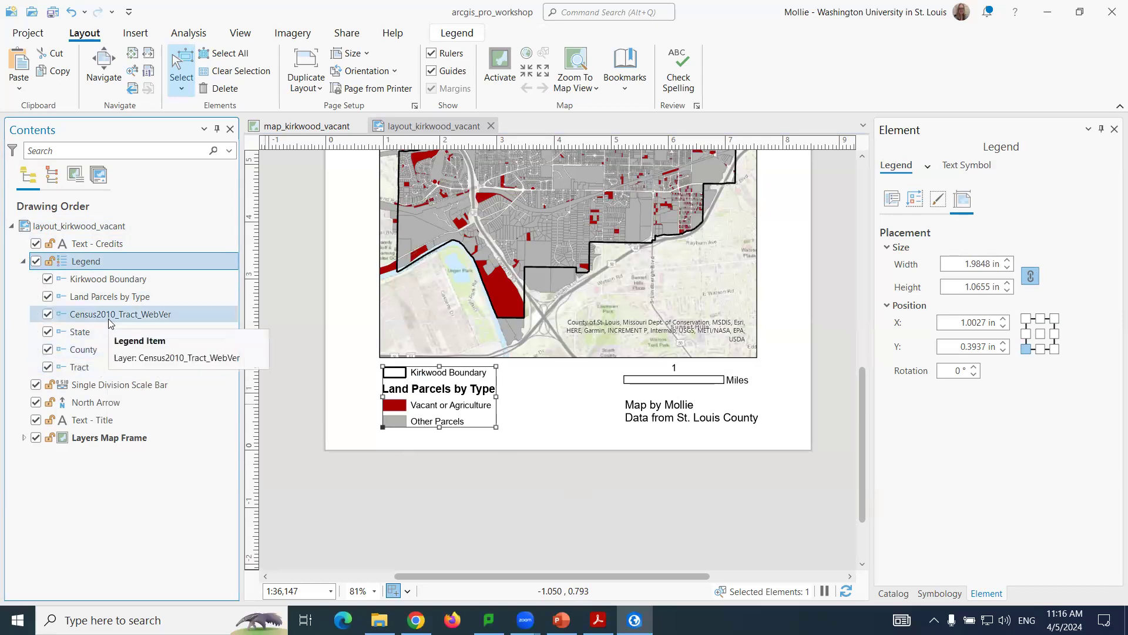
Remove the Census2010_Tract_WebVer, State, County and Tract items from the legend.
{"action": "left_click", "coordinate": [47, 314]}
{"action": "left_click", "coordinate": [48, 332]}
{"action": "left_click", "coordinate": [47, 350]}
{"action": "left_click", "coordinate": [48, 367]}
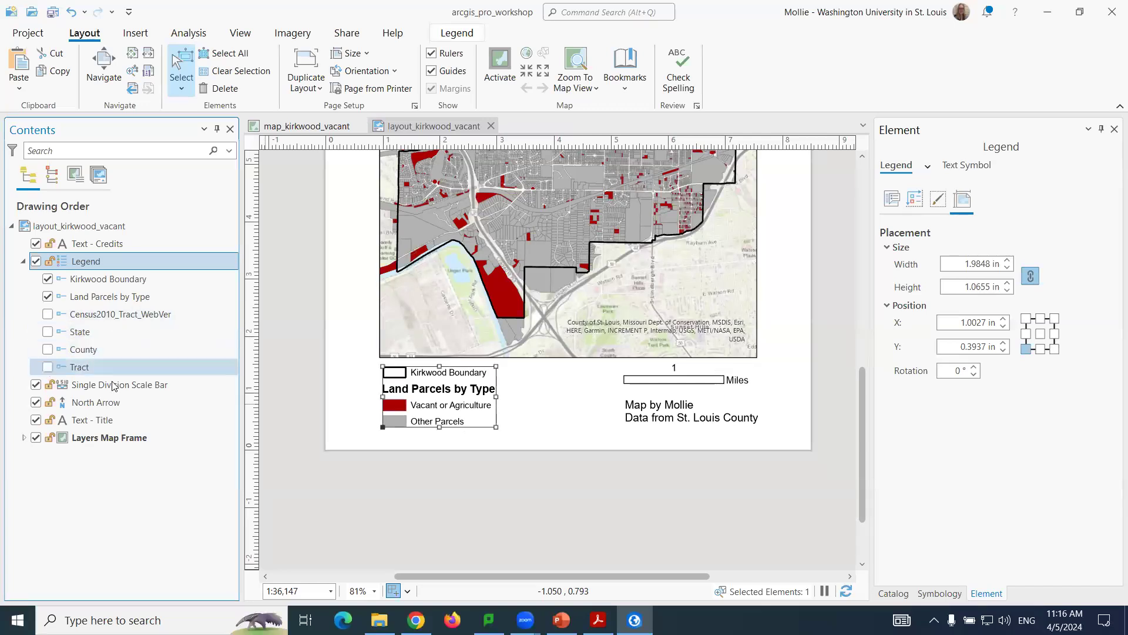
Turn on the Census2010_Tract_WebVer layer inside the Layers map frame.
{"action": "left_click", "coordinate": [22, 438]}
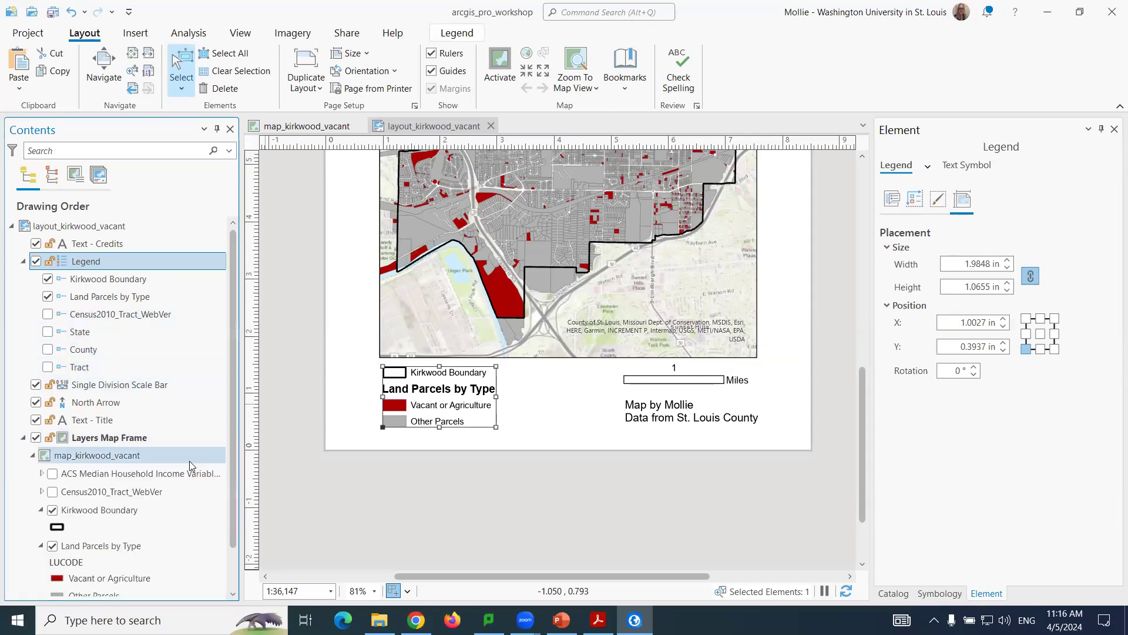
{"action": "scroll", "coordinate": [235, 464], "scroll_direction": "down", "scroll_amount": 2}
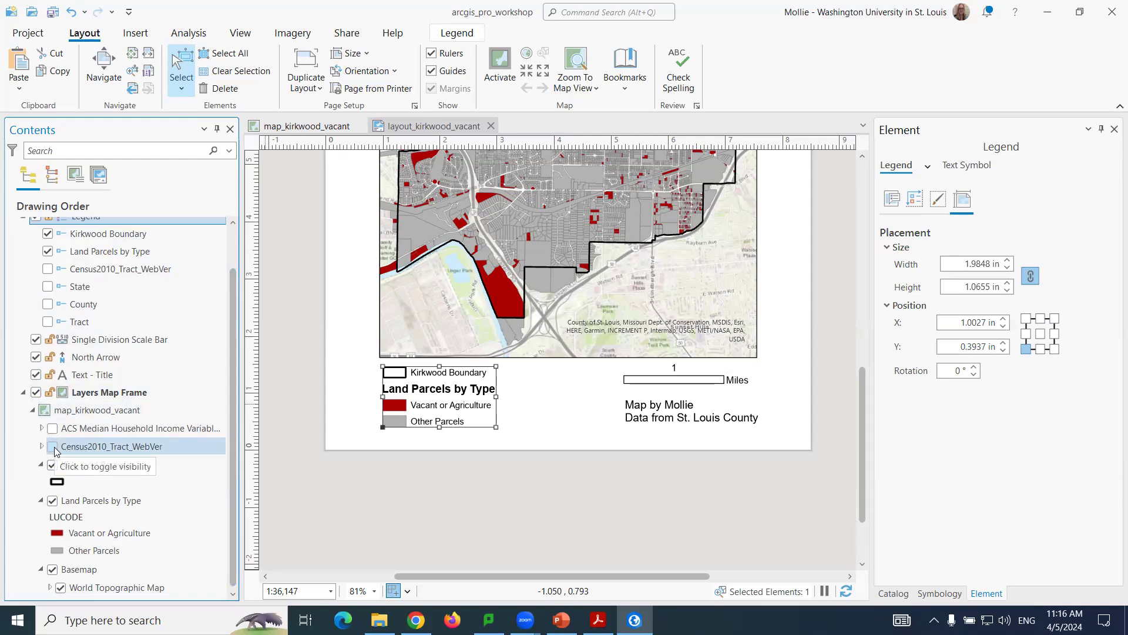
{"action": "left_click", "coordinate": [54, 447]}
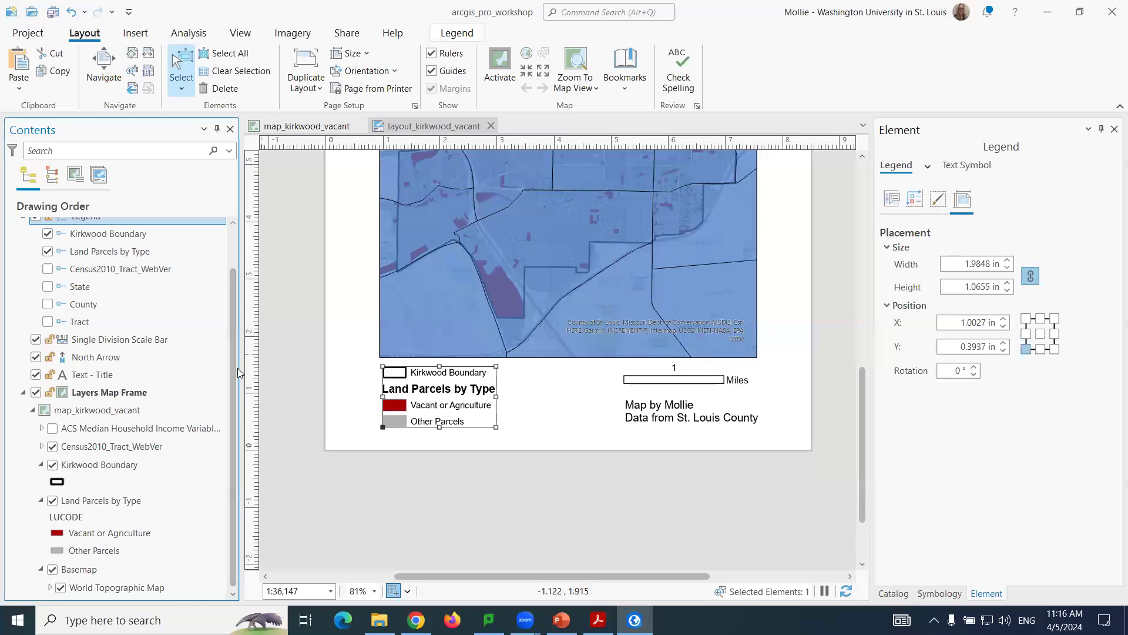
{"action": "scroll", "coordinate": [234, 363], "scroll_direction": "up", "scroll_amount": 1}
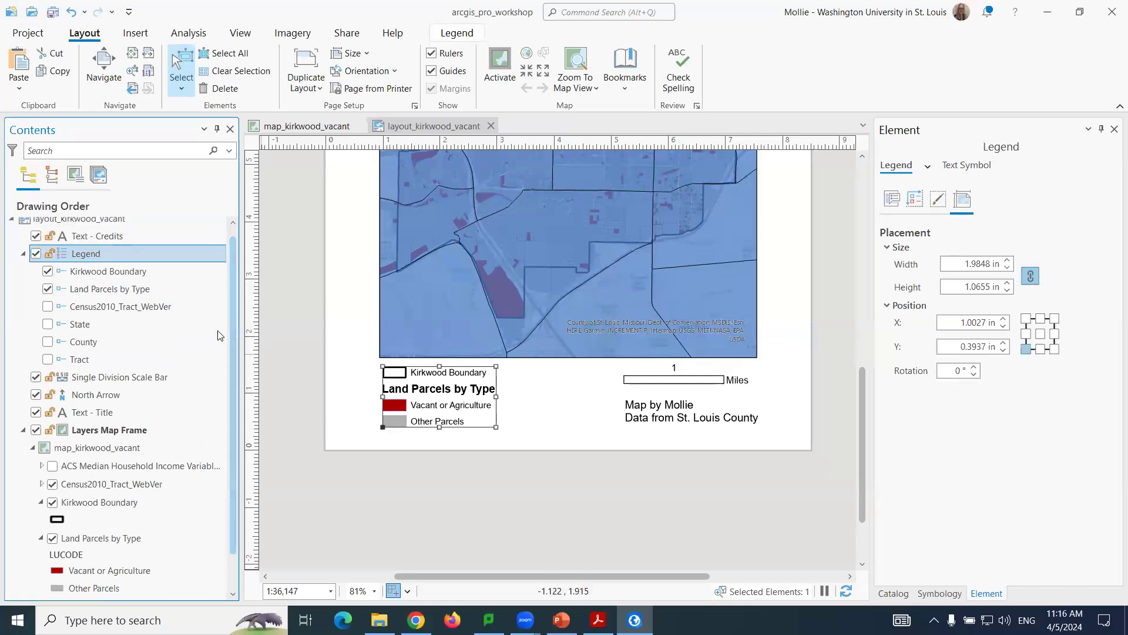
Bring up the legend's properties on its Options tab.
{"action": "right_click", "coordinate": [91, 259]}
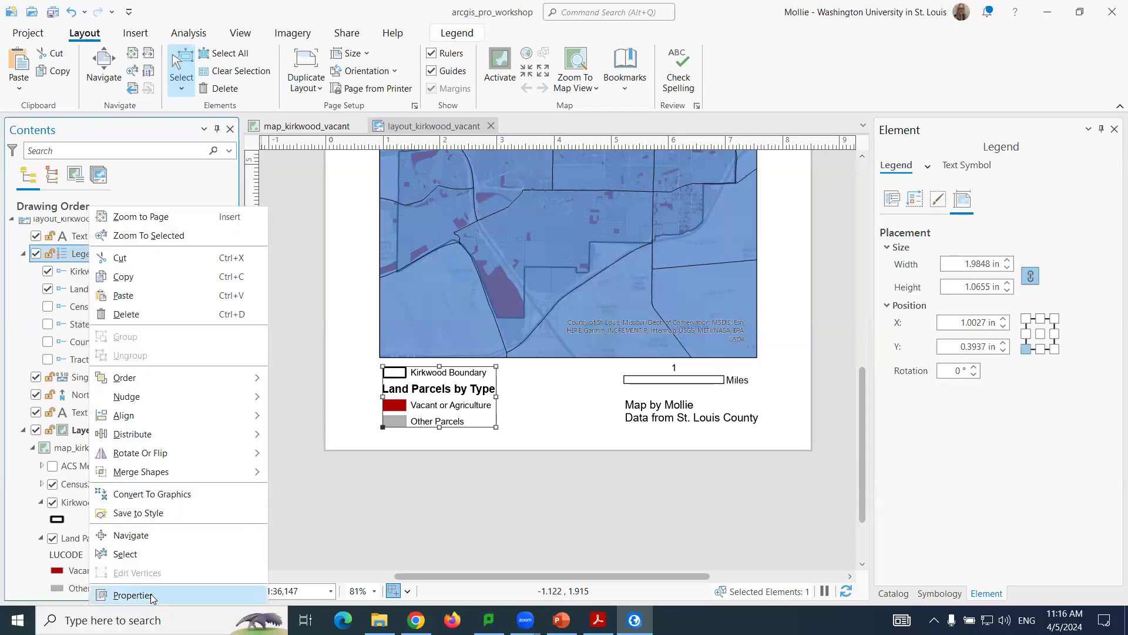
{"action": "left_click", "coordinate": [132, 595]}
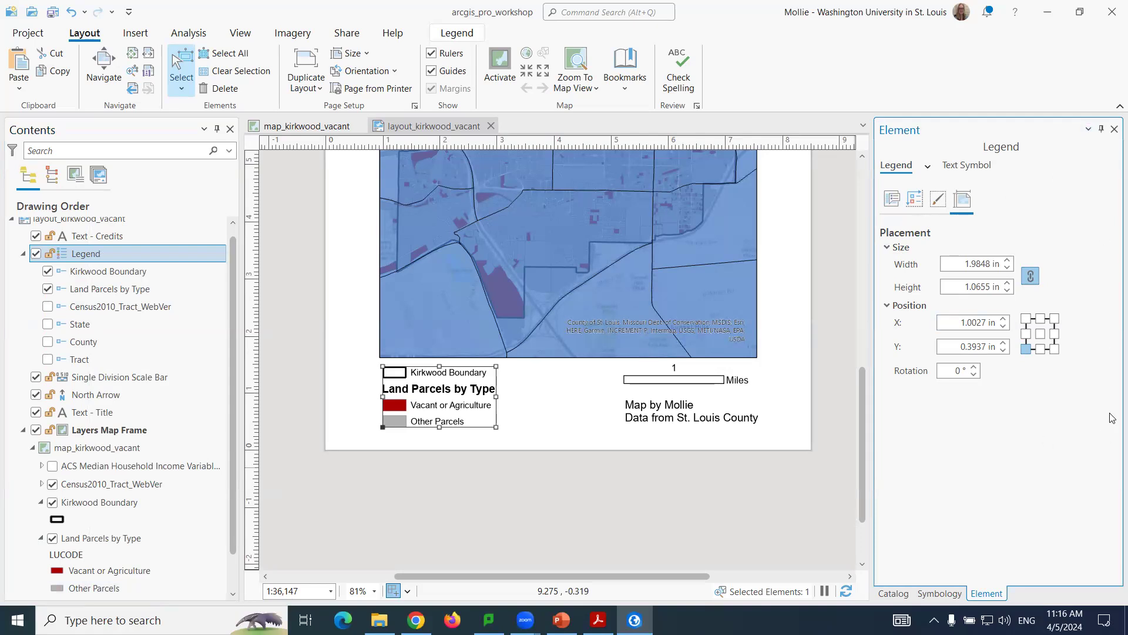
{"action": "left_click", "coordinate": [891, 201]}
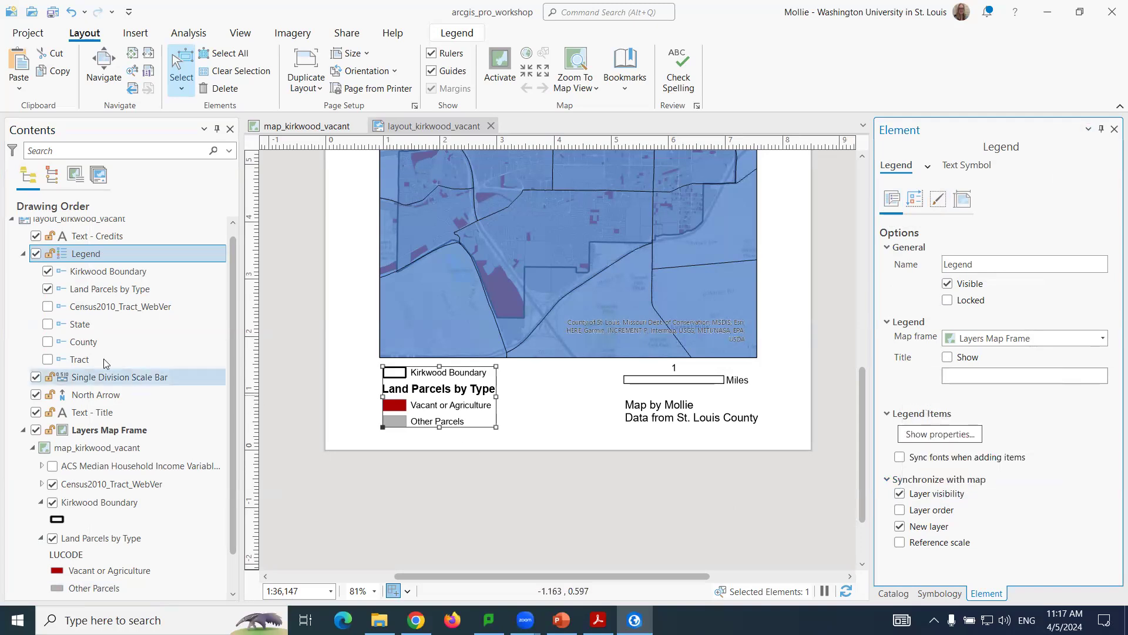
Test Layer visibility sync, ending with the census tracts shown on the map but not in the legend.
{"action": "left_click", "coordinate": [47, 307]}
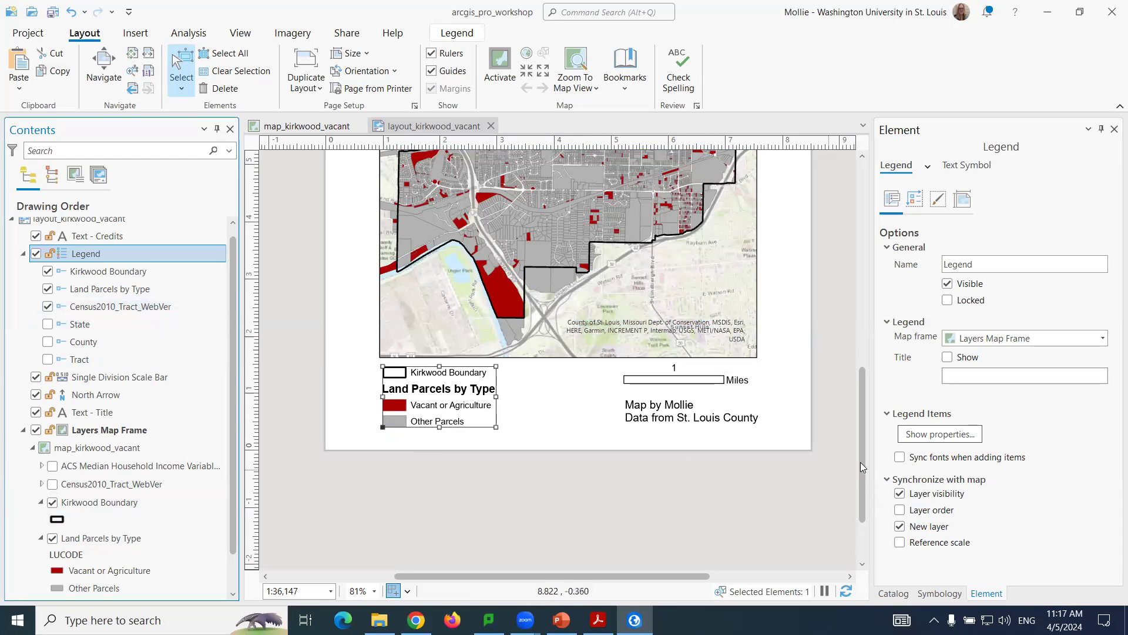
{"action": "left_click", "coordinate": [900, 493]}
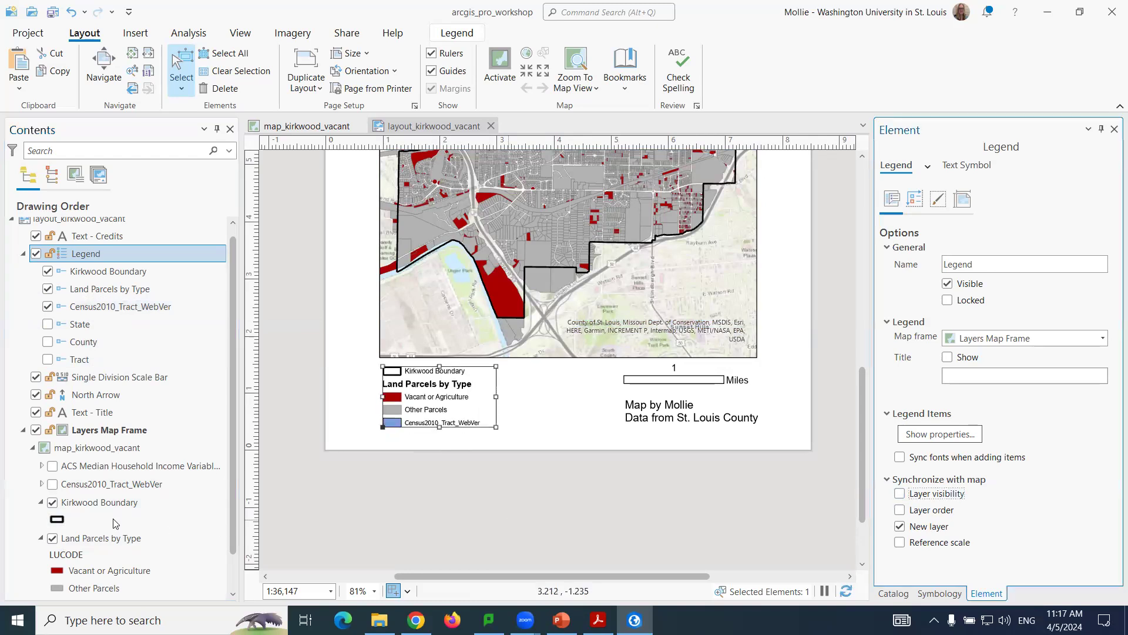
{"action": "left_click", "coordinate": [52, 483]}
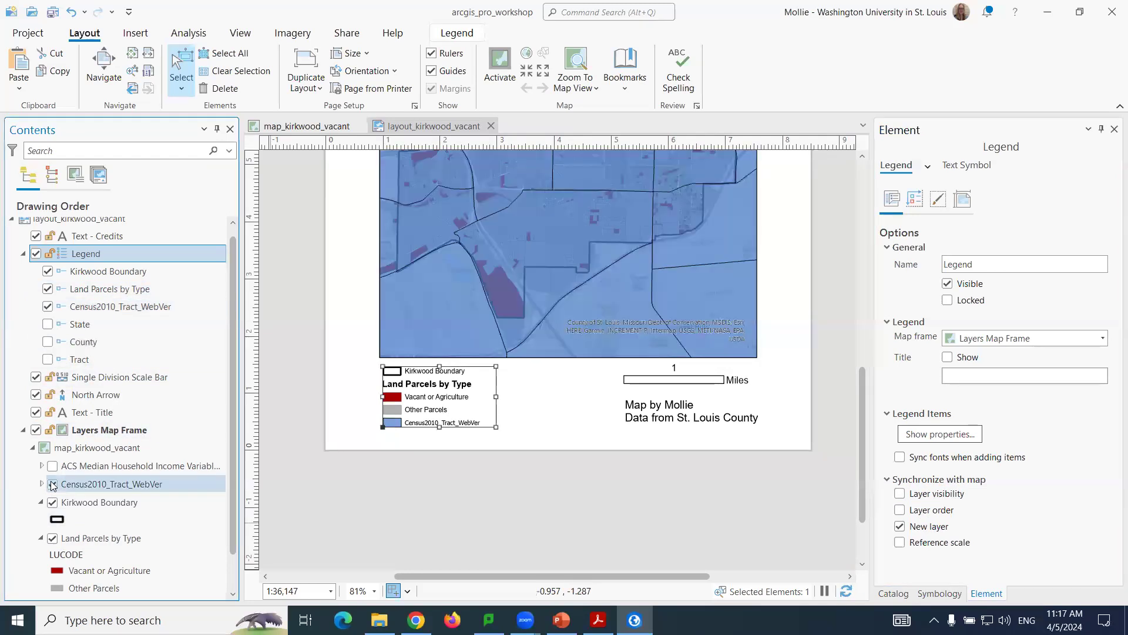
{"action": "left_click", "coordinate": [52, 483]}
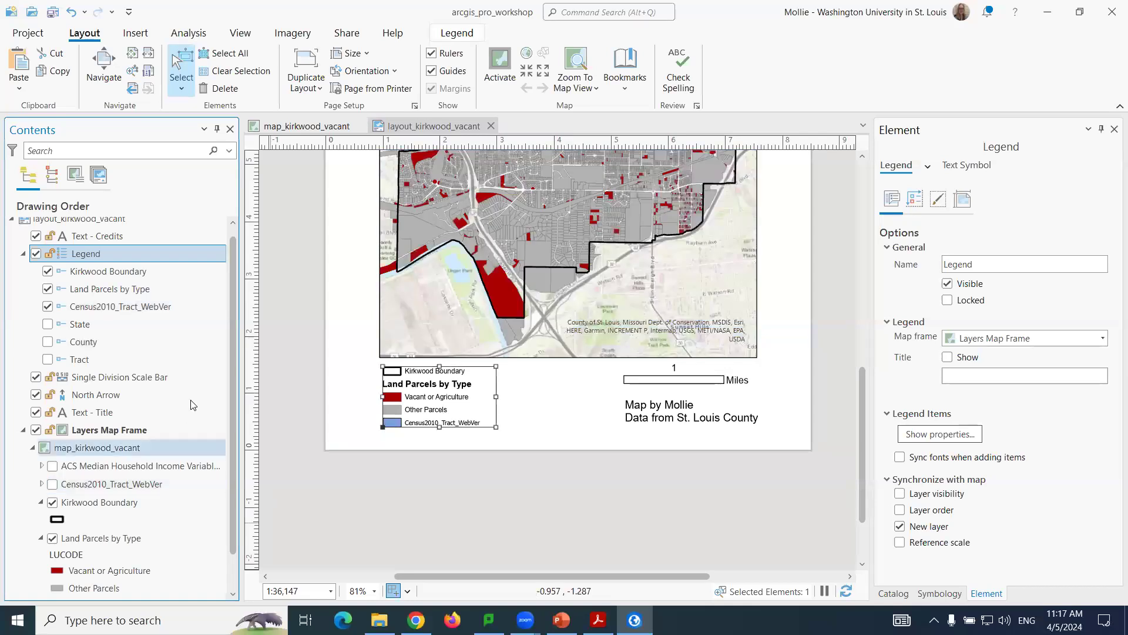
{"action": "left_click", "coordinate": [48, 306]}
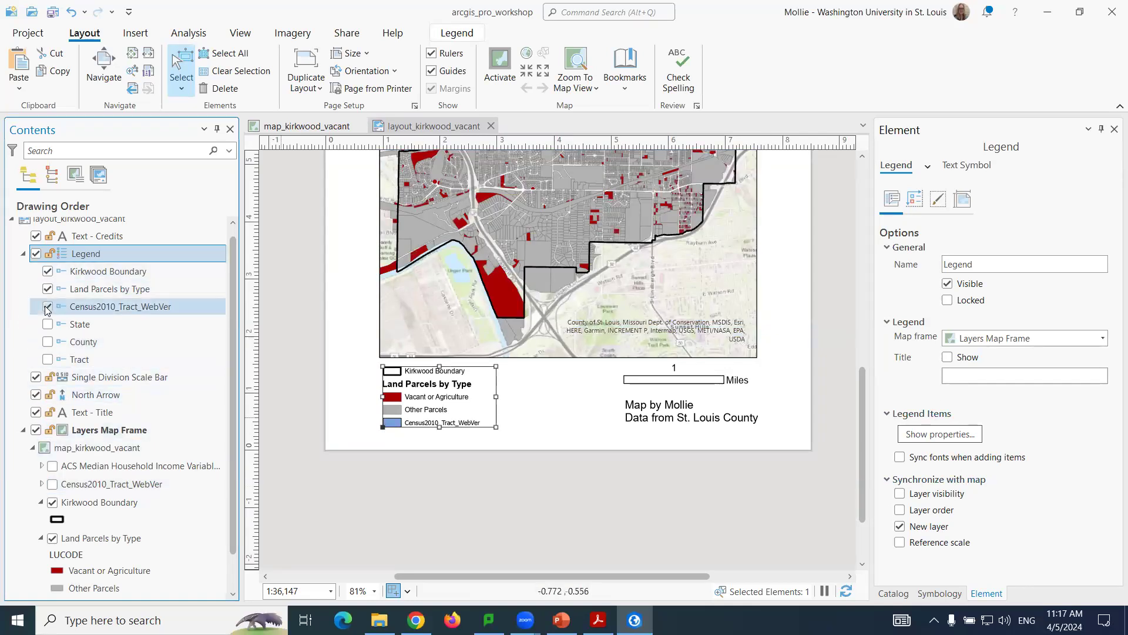
{"action": "left_click", "coordinate": [52, 484]}
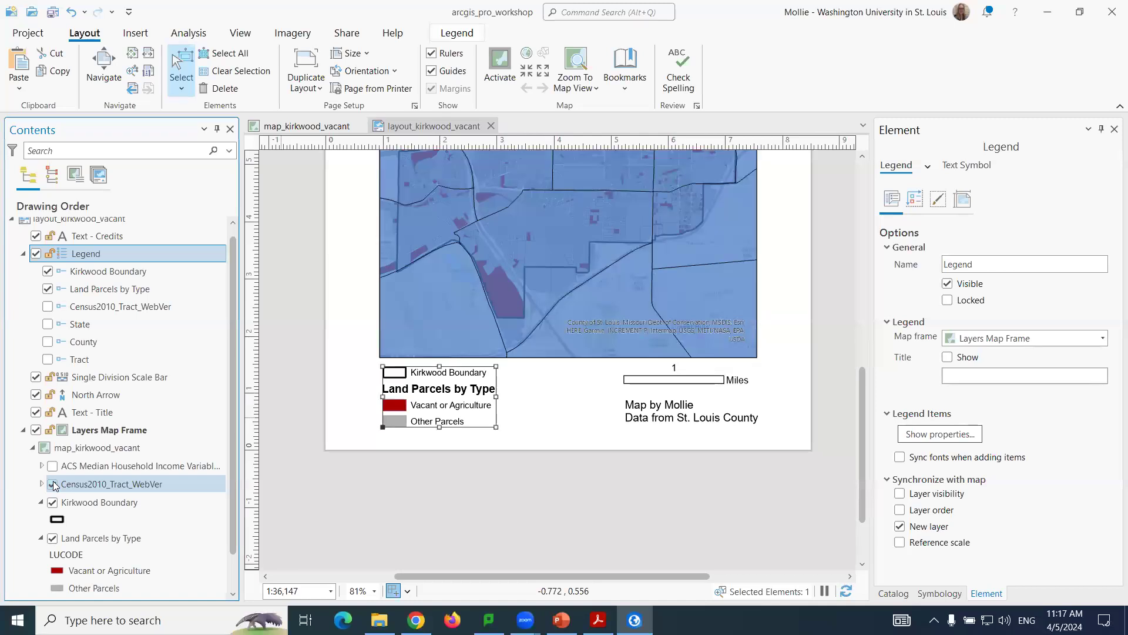
{"action": "left_click", "coordinate": [899, 493]}
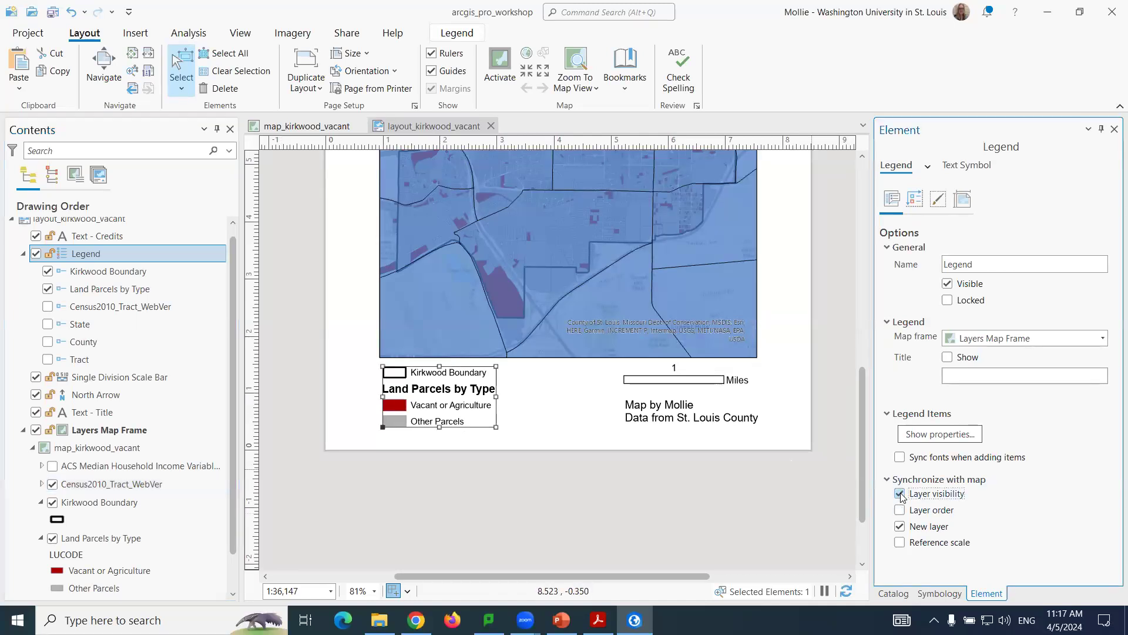
{"action": "left_click", "coordinate": [47, 306]}
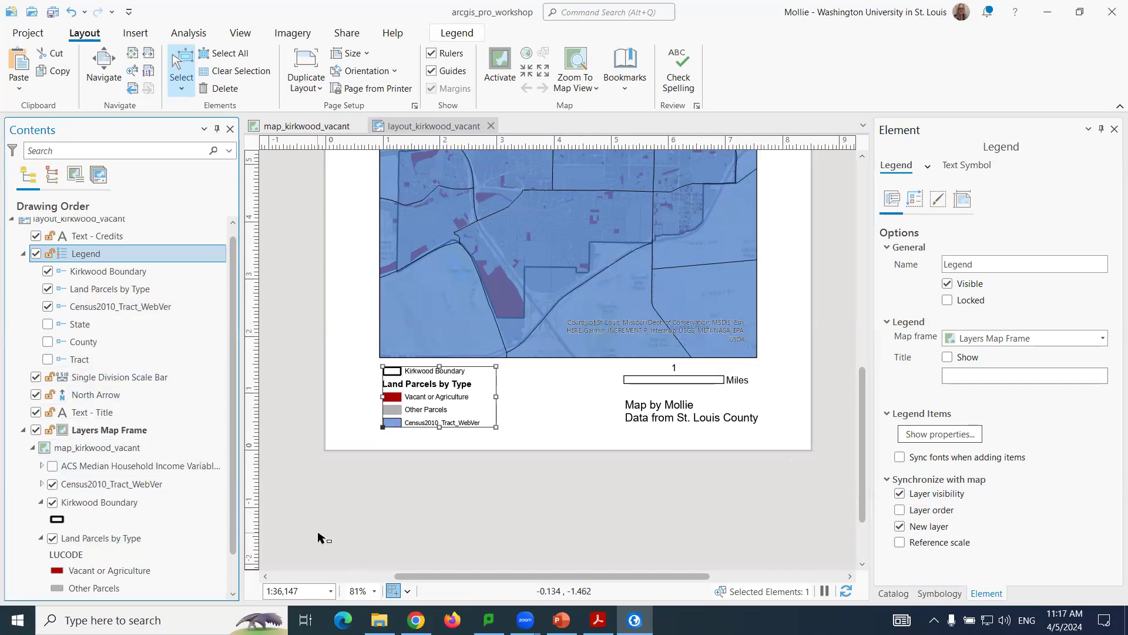
{"action": "left_click", "coordinate": [48, 306]}
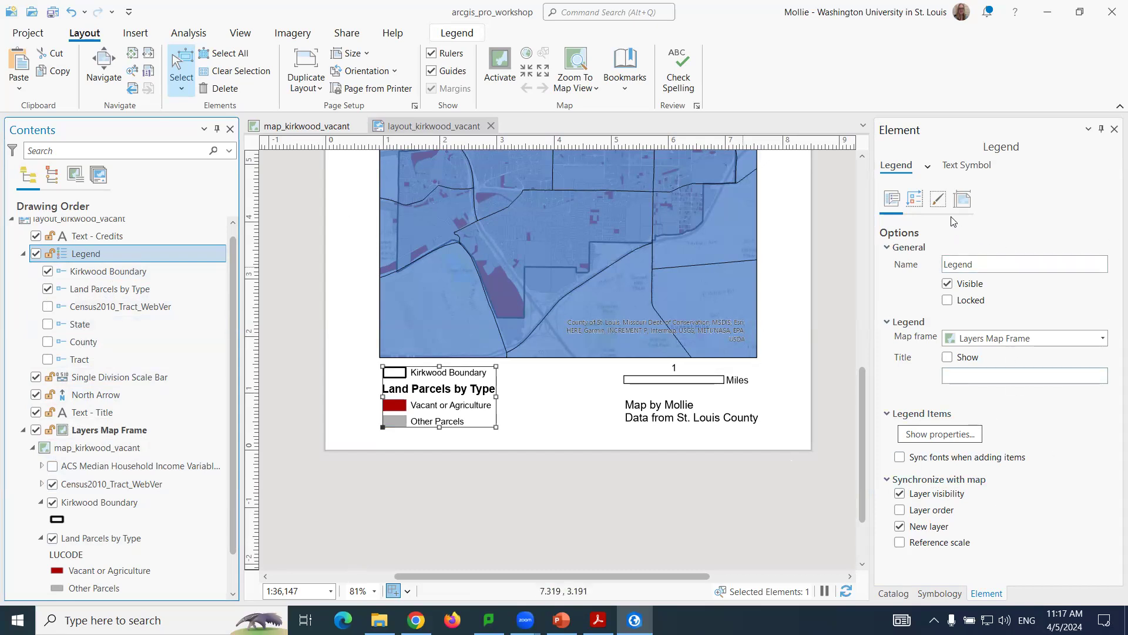
Give the legend a 1 pt dark grey border, then check the result and reselect it.
{"action": "left_click", "coordinate": [915, 201]}
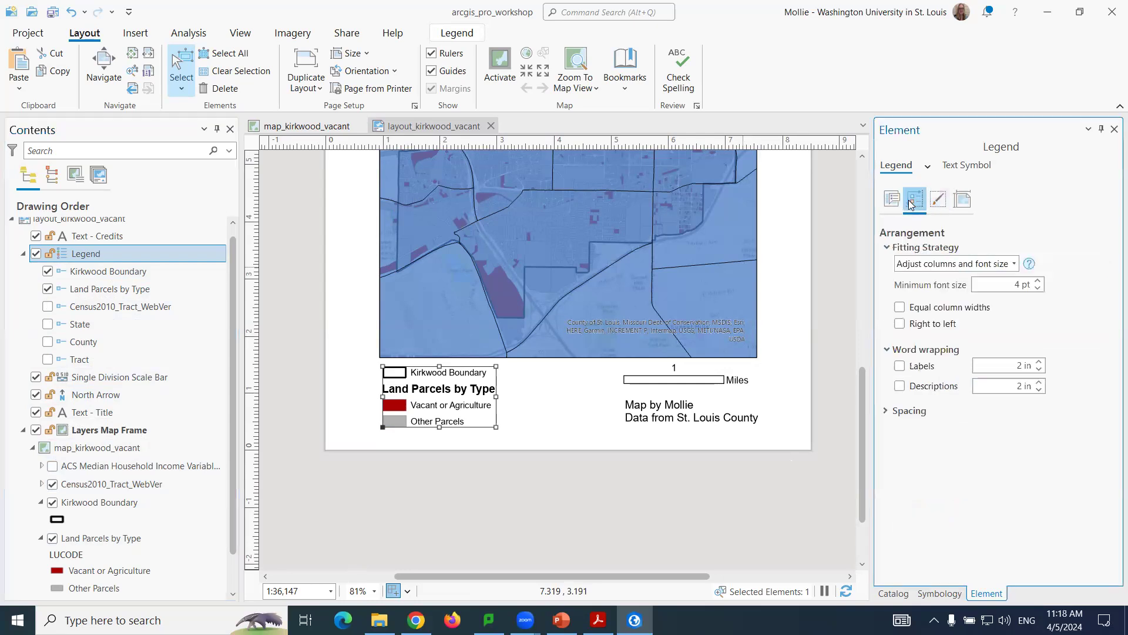
{"action": "left_click", "coordinate": [938, 202]}
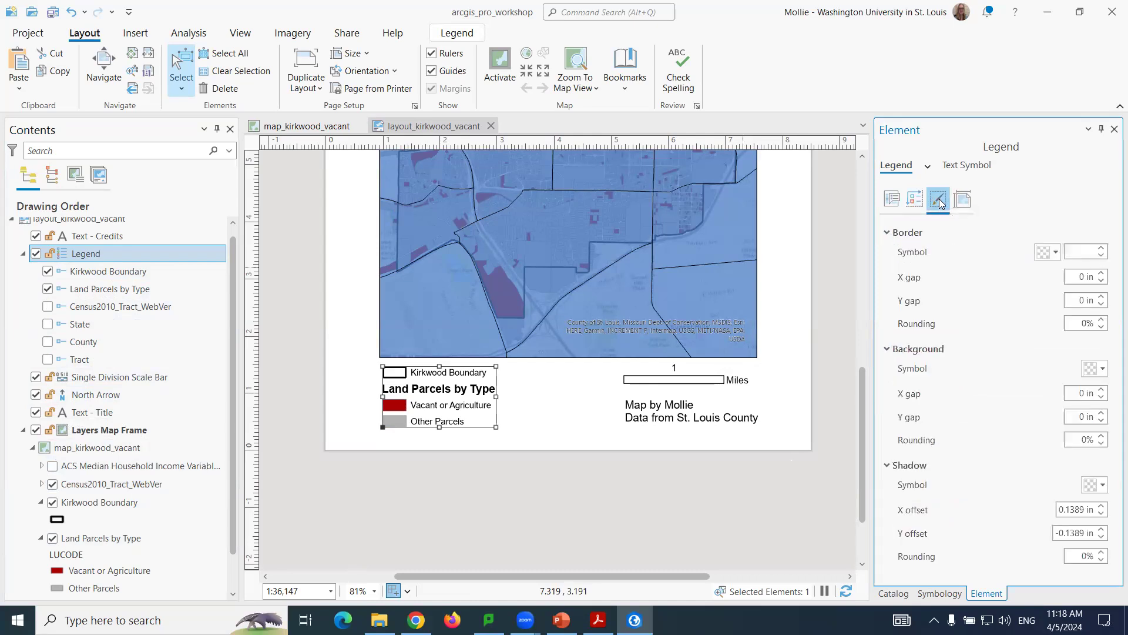
{"action": "left_click", "coordinate": [1055, 252]}
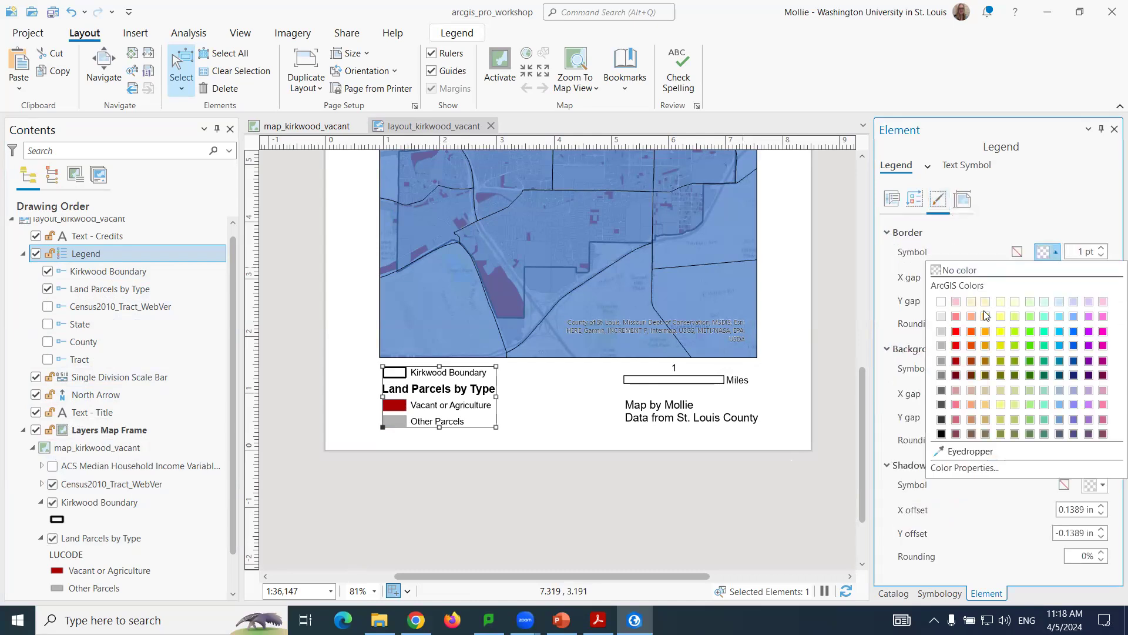
{"action": "left_click", "coordinate": [941, 419]}
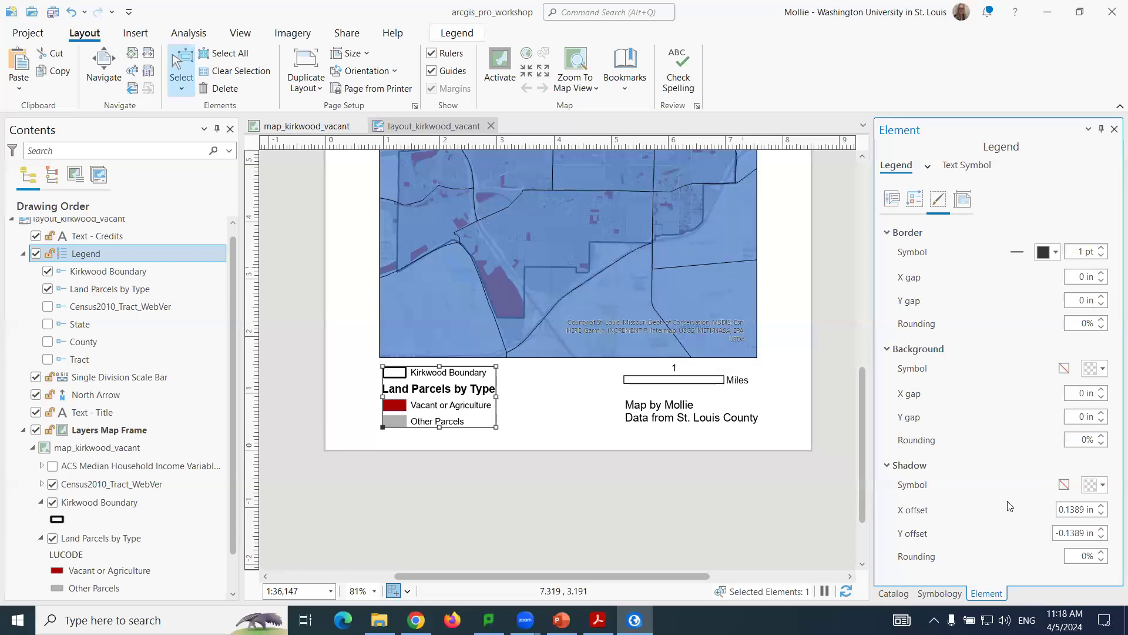
{"action": "left_click", "coordinate": [446, 496]}
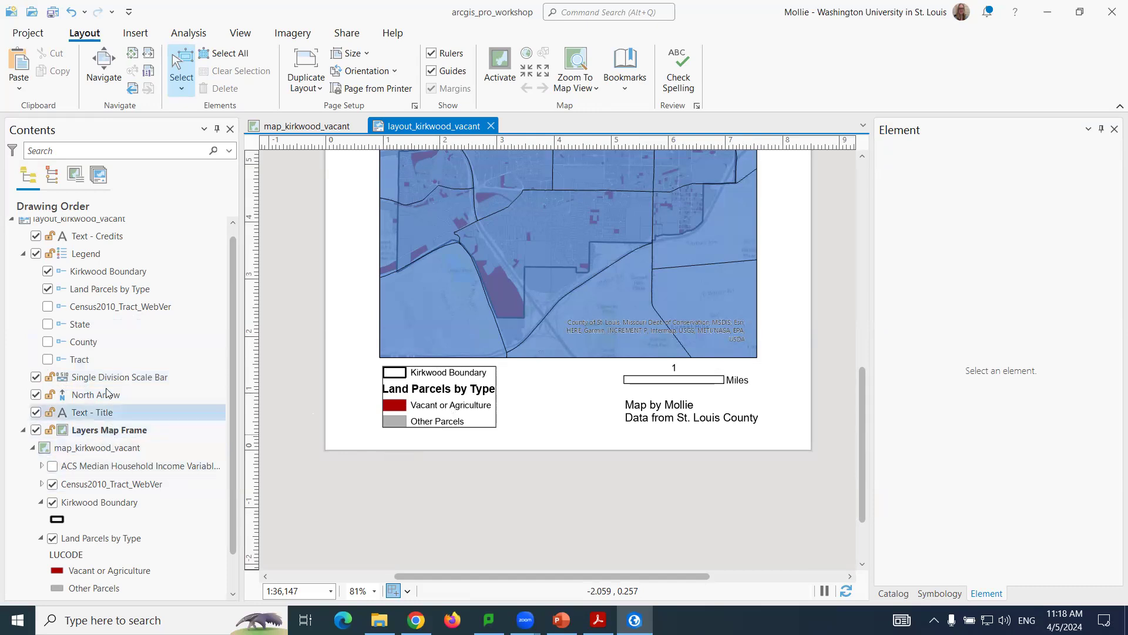
{"action": "left_click", "coordinate": [108, 254]}
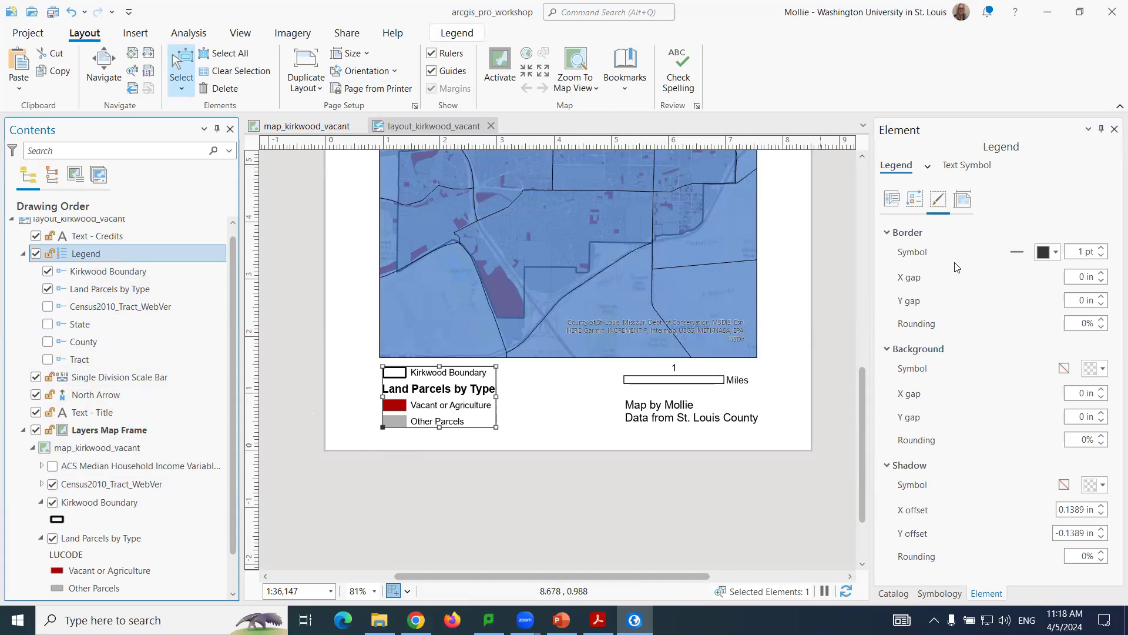
Set the legend's text symbol font to Cambria and apply it.
{"action": "left_click", "coordinate": [966, 166]}
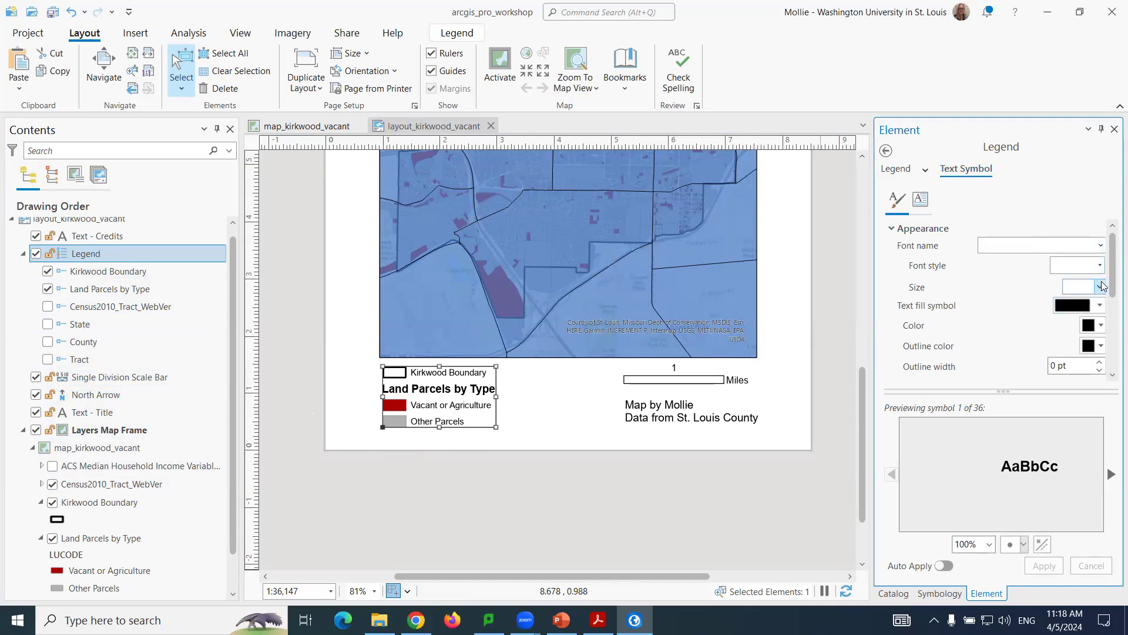
{"action": "left_click", "coordinate": [1100, 267]}
{"action": "left_click", "coordinate": [1100, 267]}
{"action": "left_click", "coordinate": [1100, 245]}
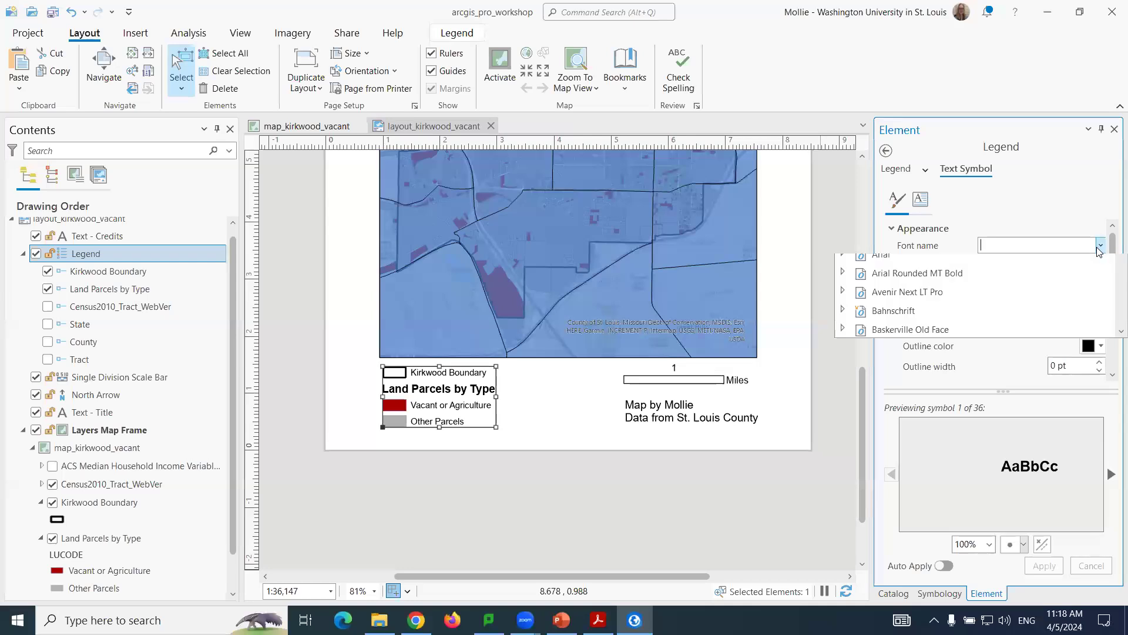
{"action": "scroll", "coordinate": [938, 511], "scroll_direction": "down", "scroll_amount": 10}
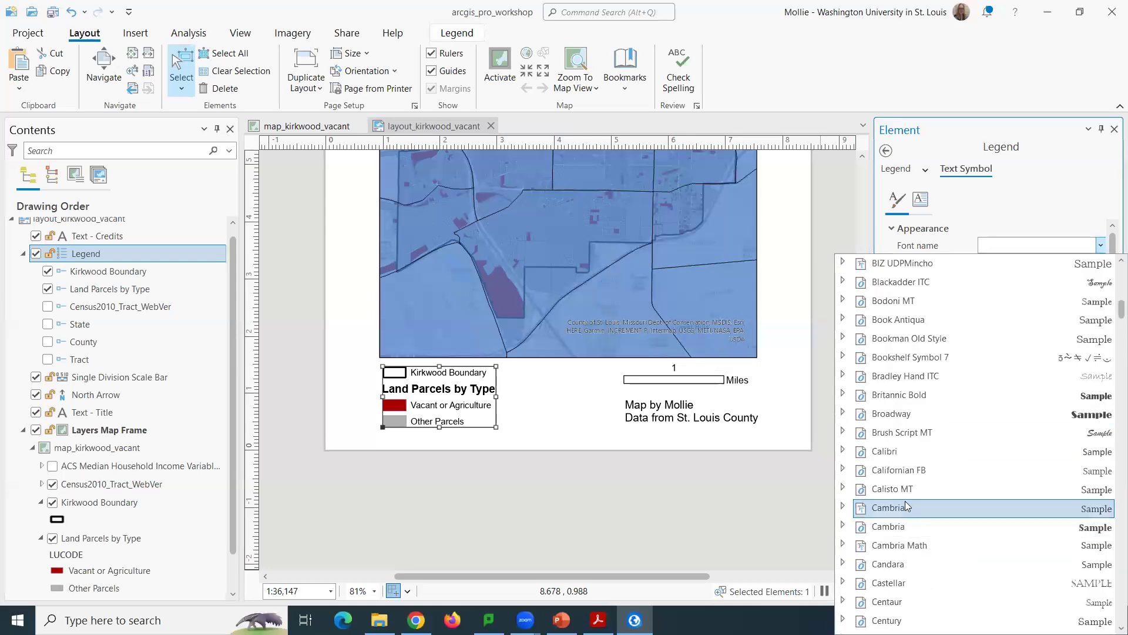
{"action": "left_click", "coordinate": [908, 509]}
{"action": "left_click", "coordinate": [1044, 565]}
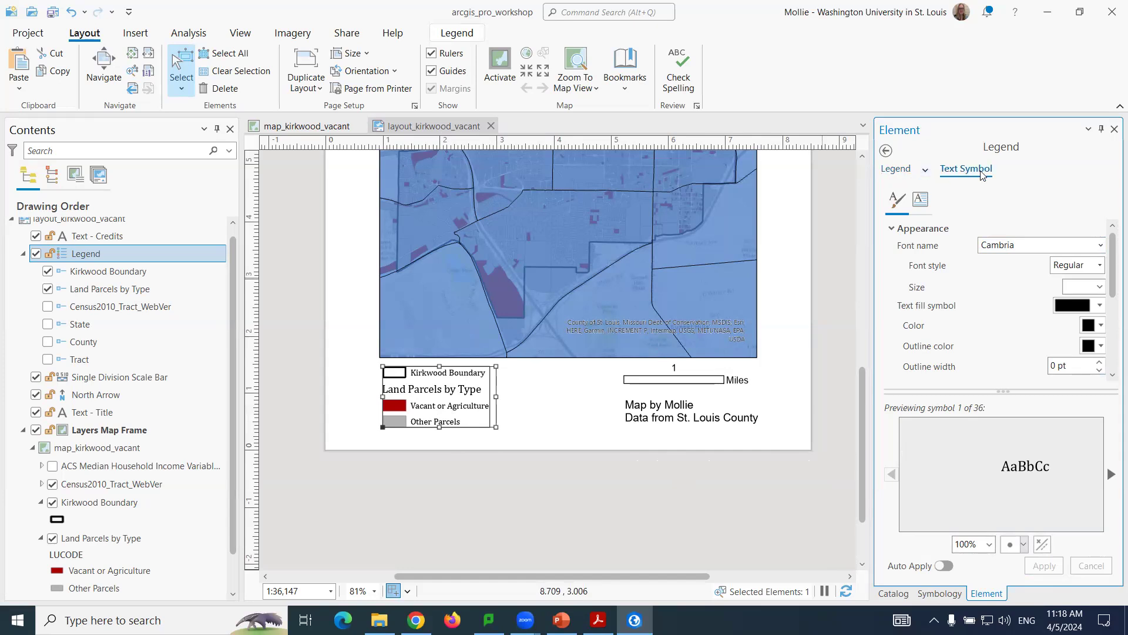
{"action": "left_click", "coordinate": [925, 172]}
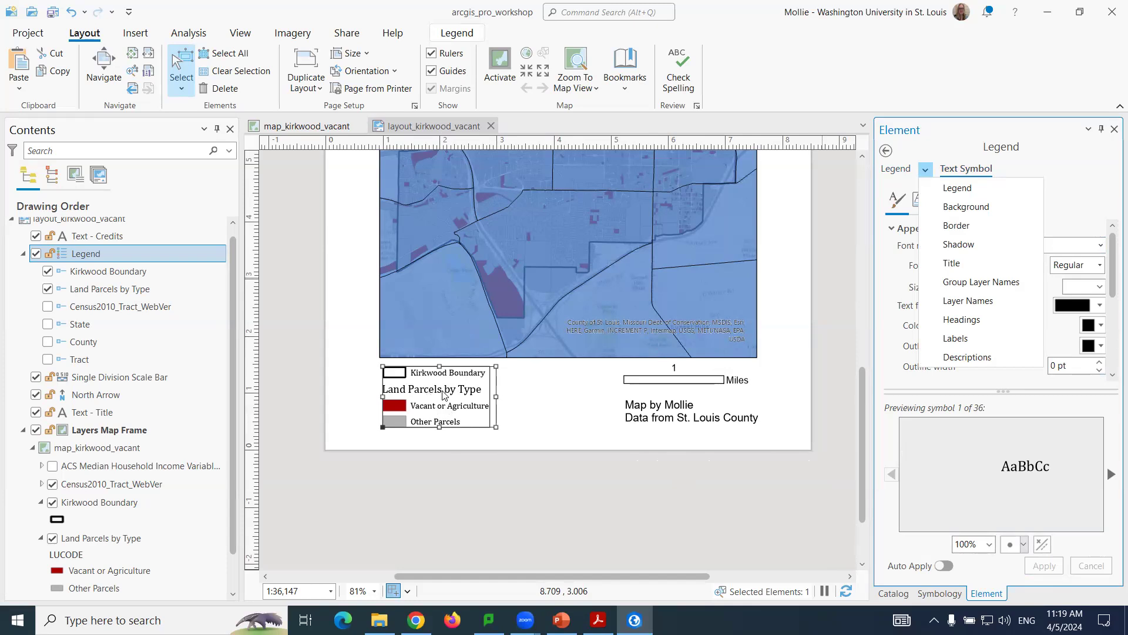
Format the legend's Layer Names in blue Century, Regular style, and apply it.
{"action": "left_click", "coordinate": [968, 302]}
{"action": "left_click", "coordinate": [1100, 265]}
{"action": "left_click", "coordinate": [1100, 245]}
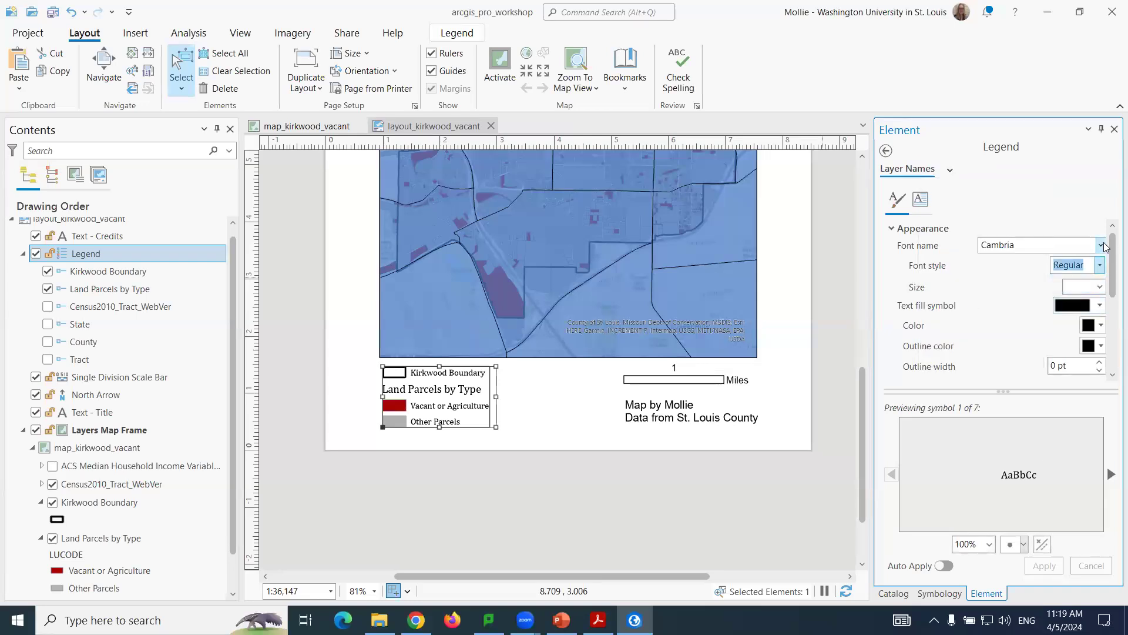
{"action": "left_click", "coordinate": [1100, 245]}
{"action": "scroll", "coordinate": [978, 517], "scroll_direction": "down", "scroll_amount": 10}
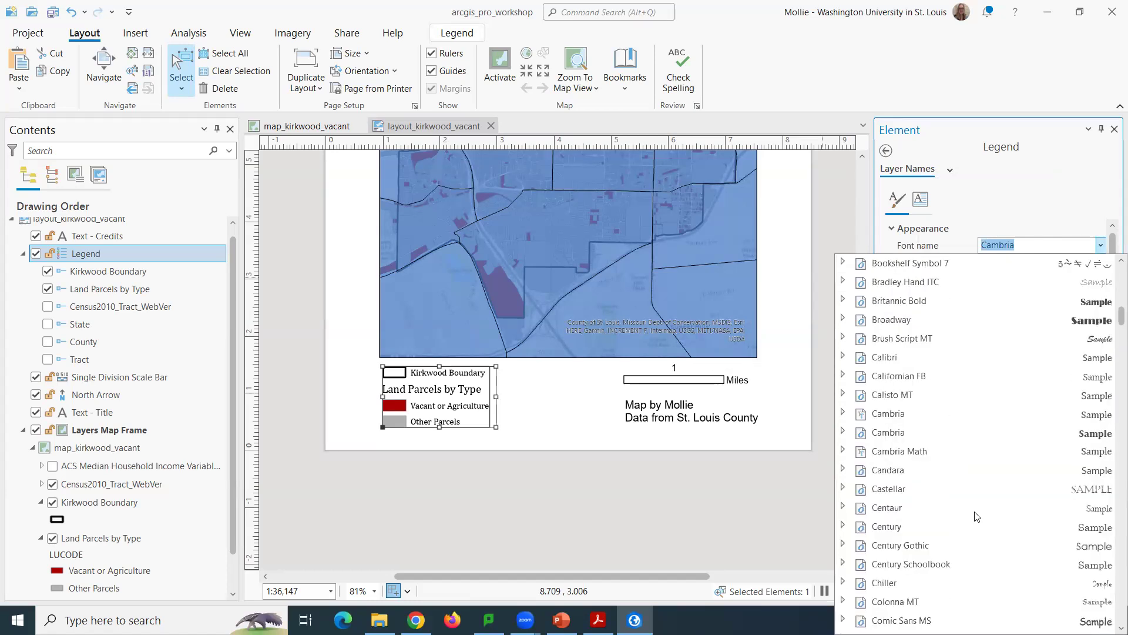
{"action": "left_click", "coordinate": [977, 517]}
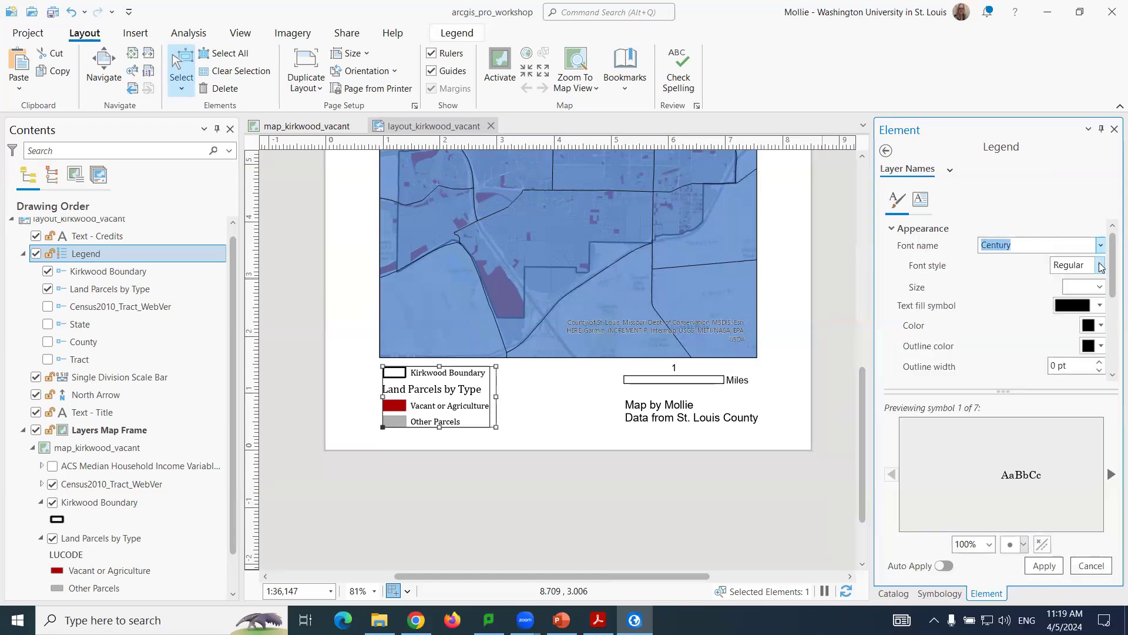
{"action": "left_click", "coordinate": [1100, 265]}
{"action": "left_click", "coordinate": [1076, 284]}
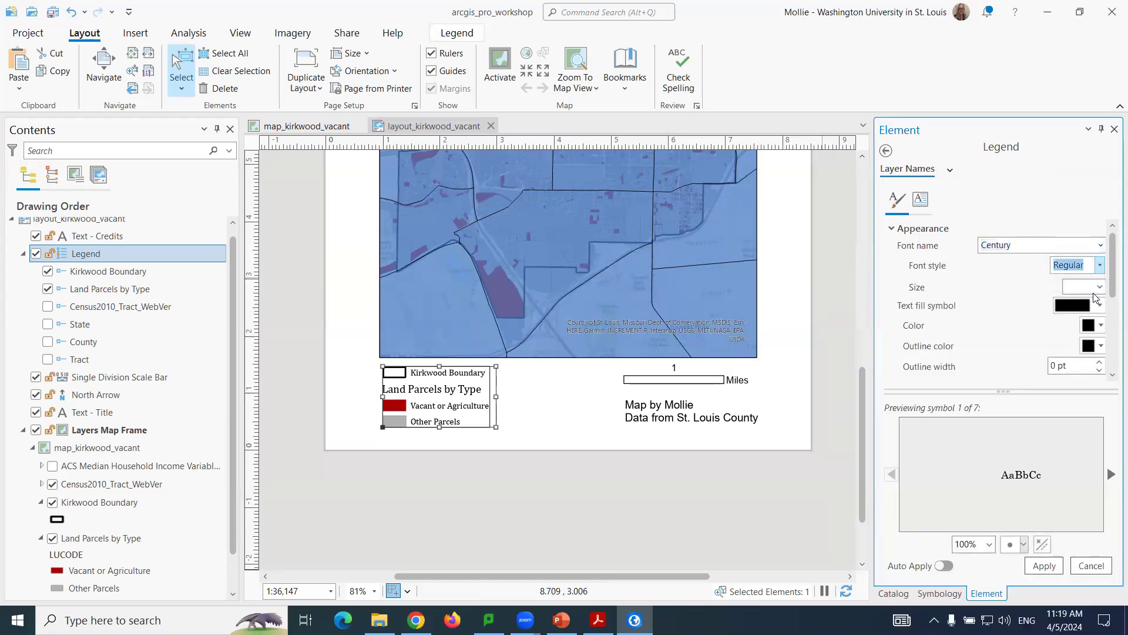
{"action": "left_click", "coordinate": [1099, 327]}
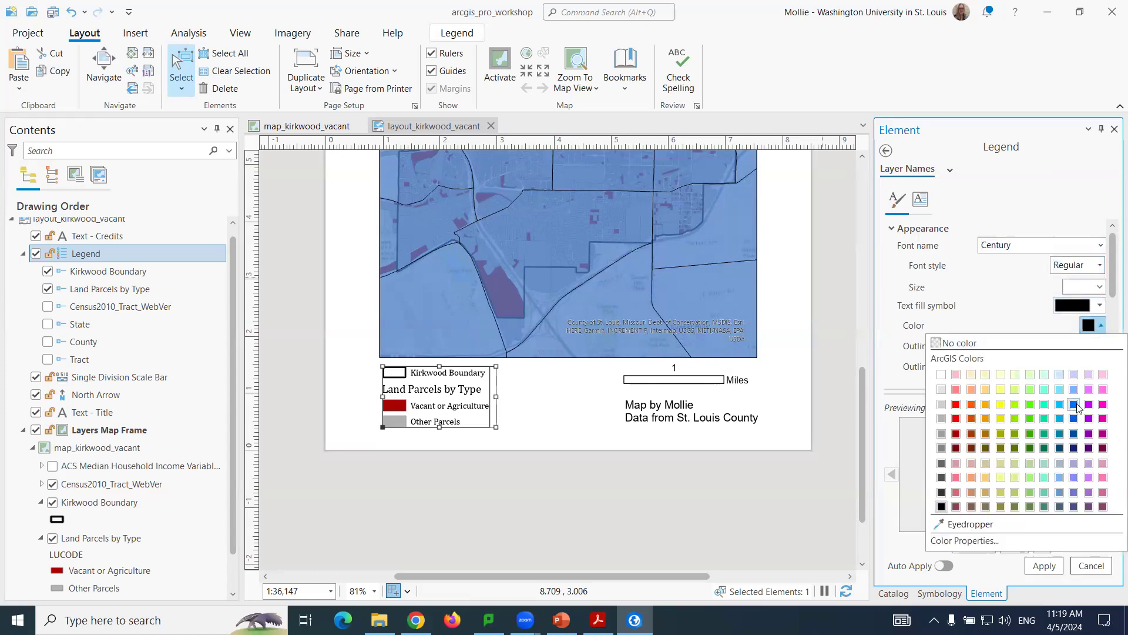
{"action": "left_click", "coordinate": [1073, 405]}
{"action": "left_click", "coordinate": [1046, 567]}
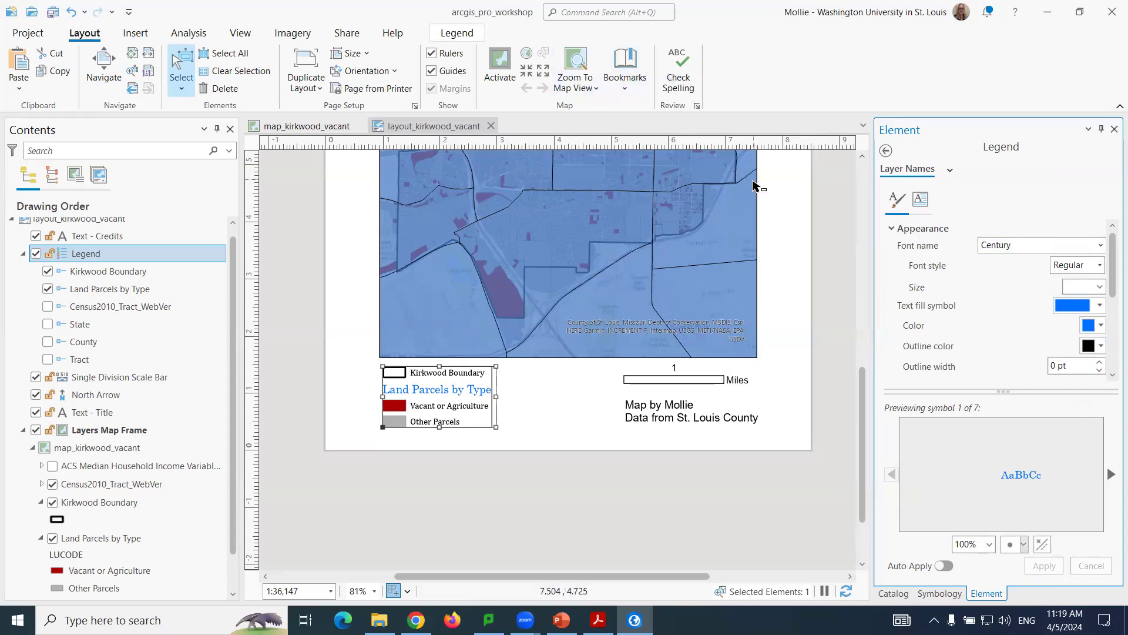
{"action": "left_click", "coordinate": [887, 151]}
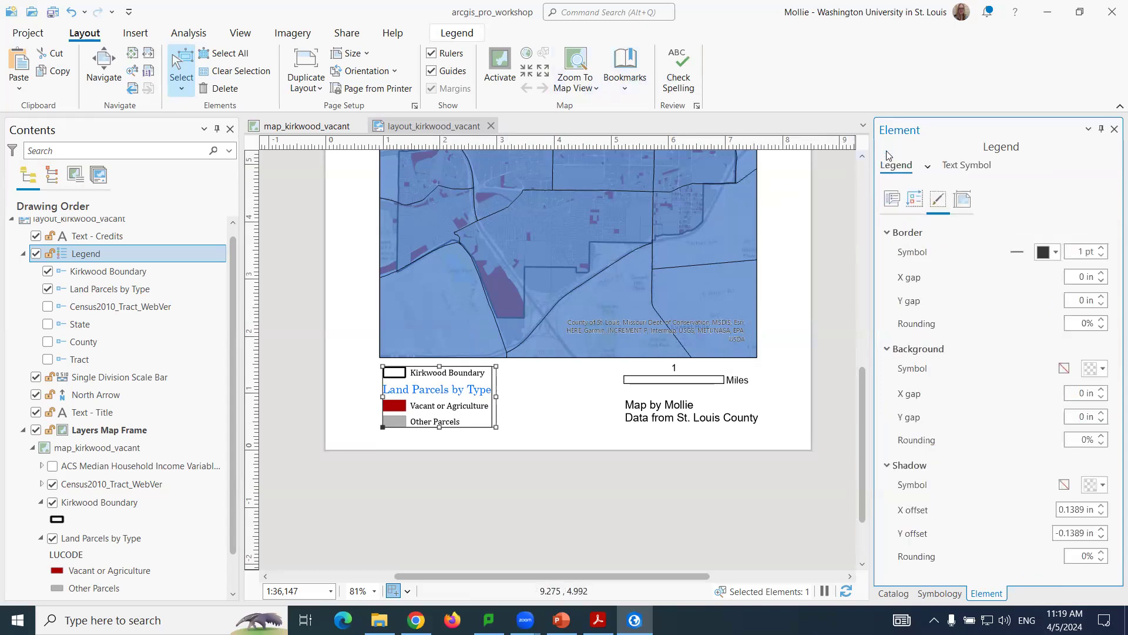
Expand the legend's Arrangement Spacing settings and select the Land Parcels by Type item.
{"action": "left_click", "coordinate": [913, 201]}
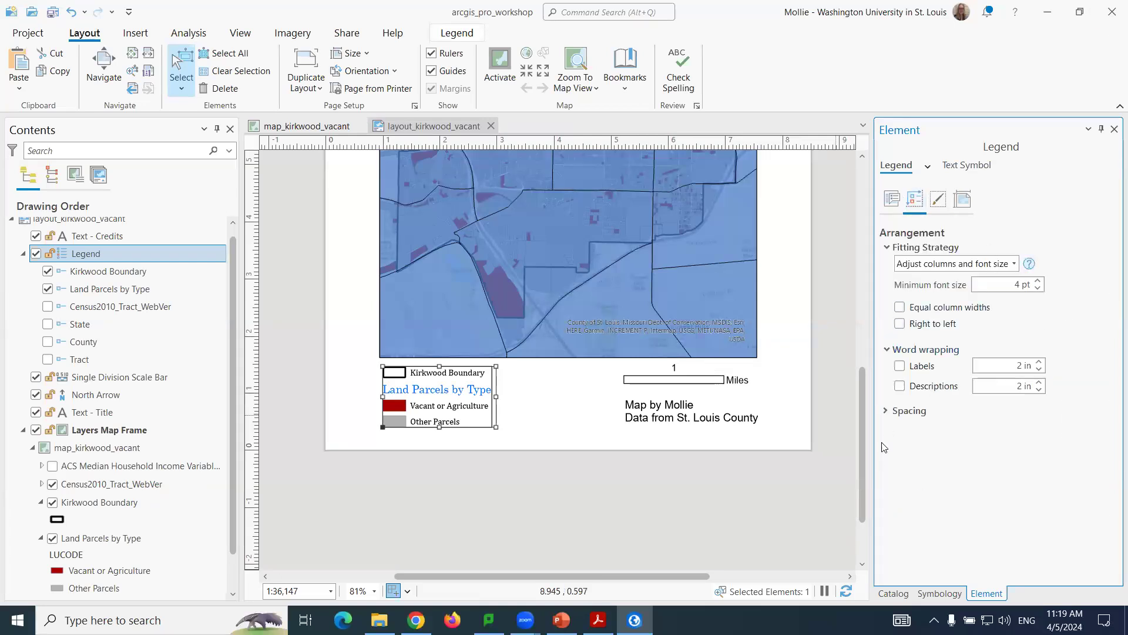
{"action": "left_click", "coordinate": [886, 410]}
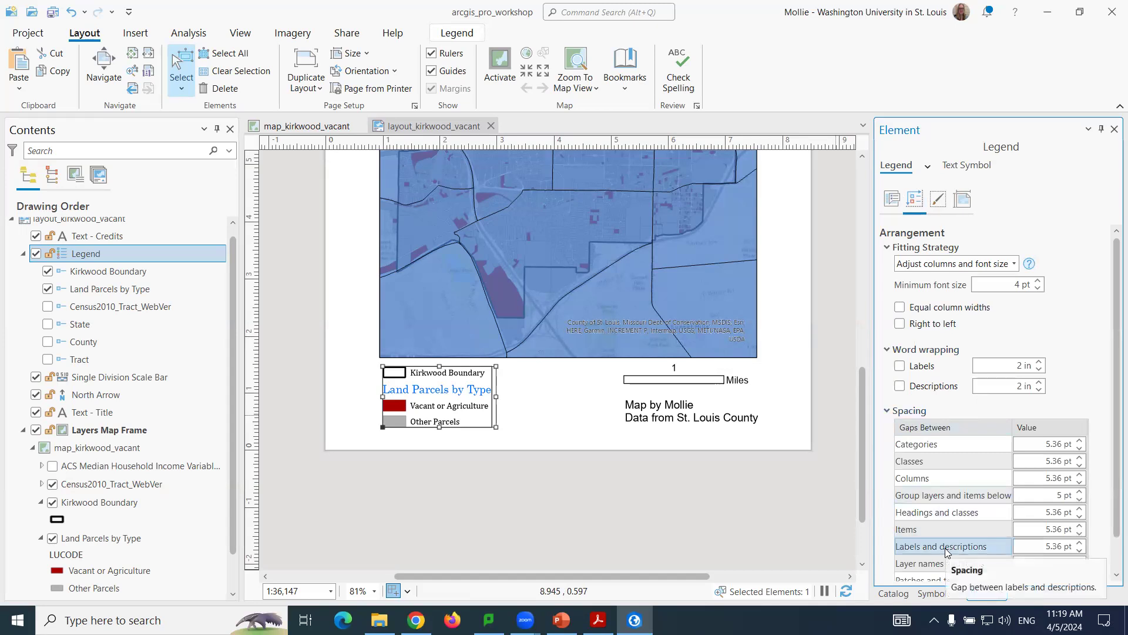
{"action": "left_click", "coordinate": [117, 290]}
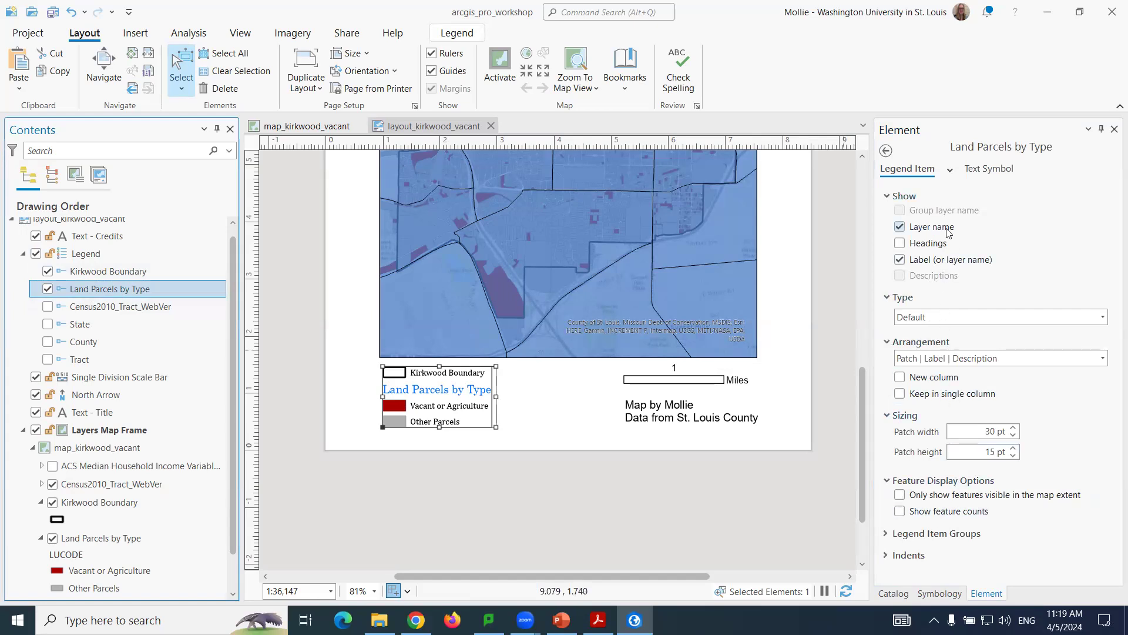
Lower the Land Parcels by Type patch width to 12 pt.
{"action": "left_click", "coordinate": [1013, 435]}
{"action": "left_click", "coordinate": [1012, 435]}
{"action": "left_click", "coordinate": [1012, 435]}
{"action": "left_click", "coordinate": [1013, 435]}
{"action": "left_click", "coordinate": [1012, 436]}
{"action": "left_click", "coordinate": [1012, 435]}
{"action": "left_click", "coordinate": [1012, 436]}
{"action": "left_click", "coordinate": [1012, 435]}
{"action": "left_click", "coordinate": [1013, 435]}
{"action": "left_click", "coordinate": [1012, 436]}
{"action": "left_click", "coordinate": [1013, 435]}
{"action": "left_click", "coordinate": [1012, 435]}
{"action": "left_click", "coordinate": [1013, 435]}
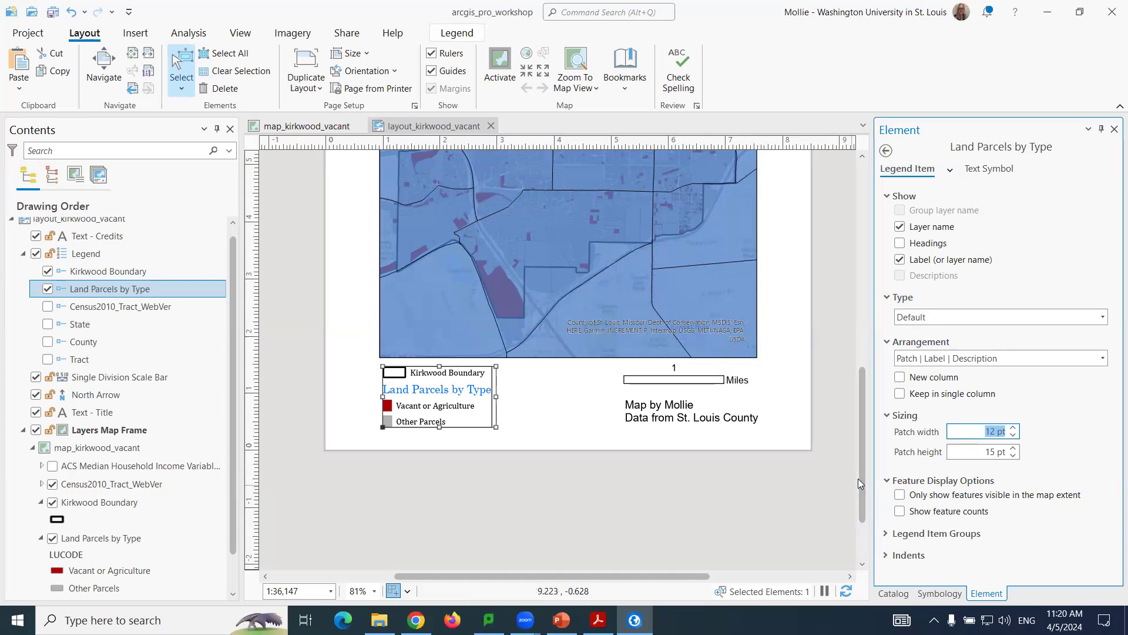
Zoom to the whole page and hide the Census2010_Tract_WebVer layer so the parcels show.
{"action": "left_click", "coordinate": [865, 454]}
{"action": "mouse_move", "coordinate": [865, 452]}
{"action": "left_mouse_down"}
{"action": "mouse_move", "coordinate": [859, 465]}
{"action": "mouse_move", "coordinate": [863, 438]}
{"action": "left_mouse_up"}
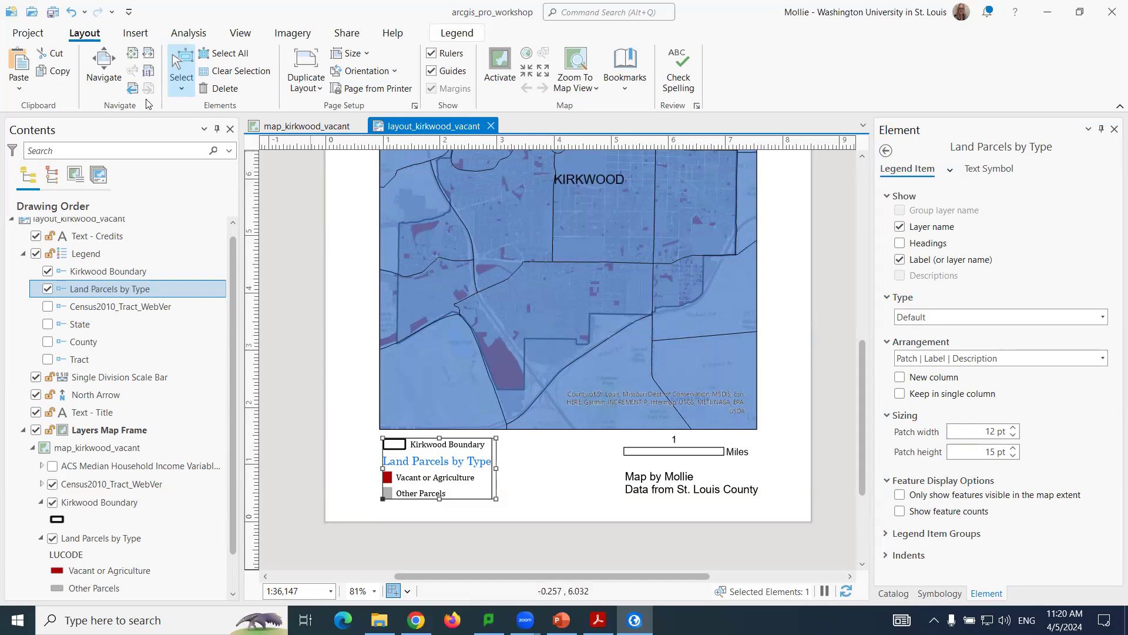
{"action": "left_click", "coordinate": [134, 53]}
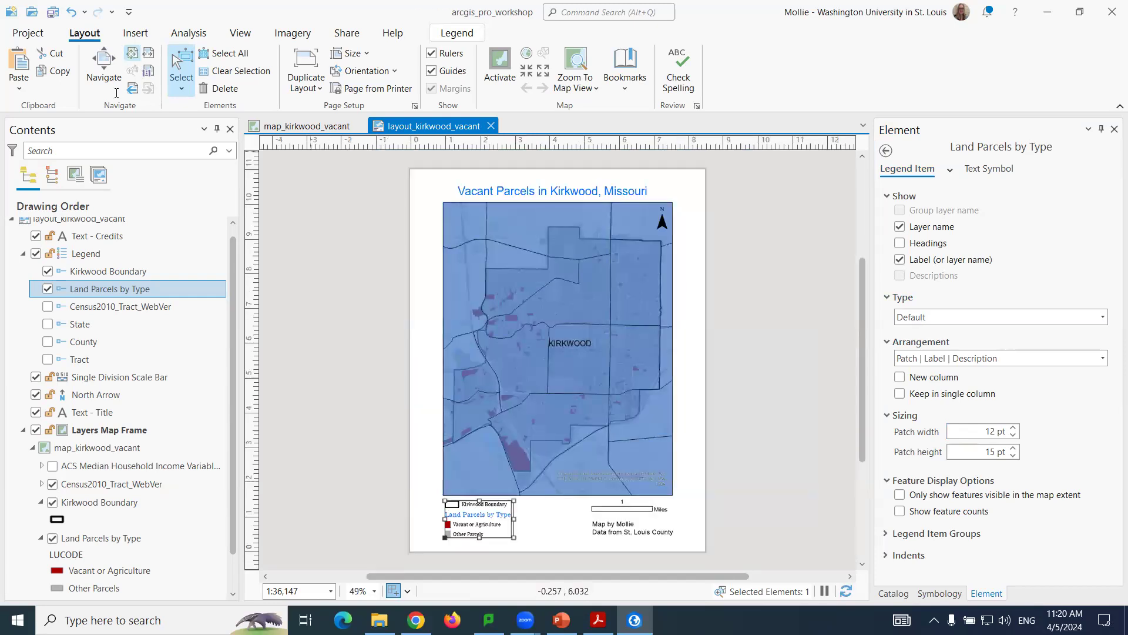
{"action": "left_click", "coordinate": [53, 484]}
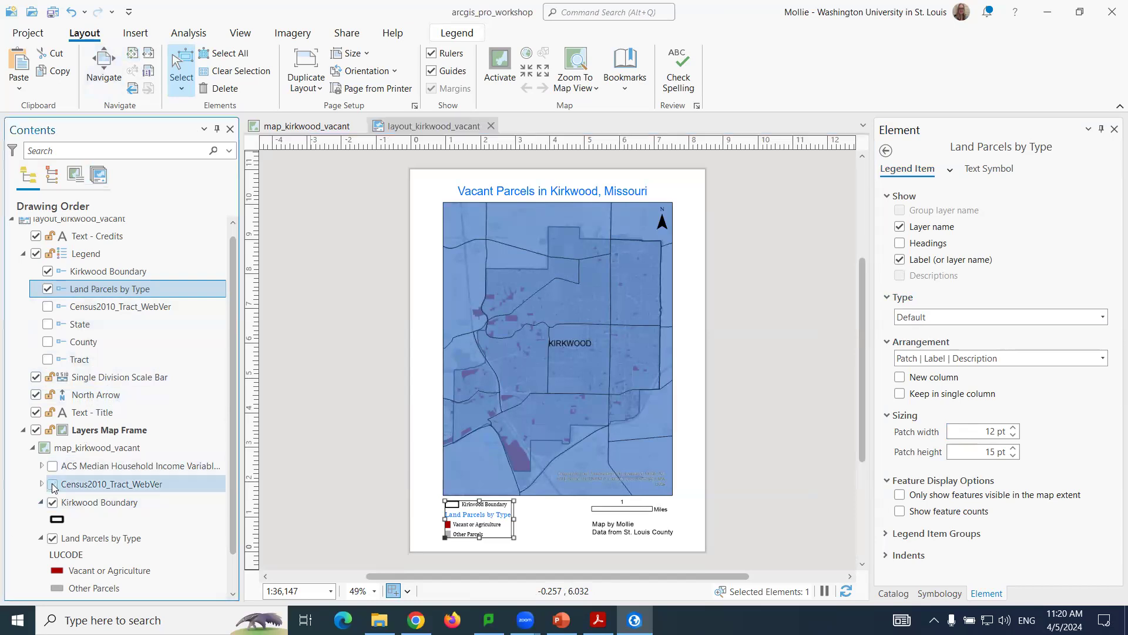
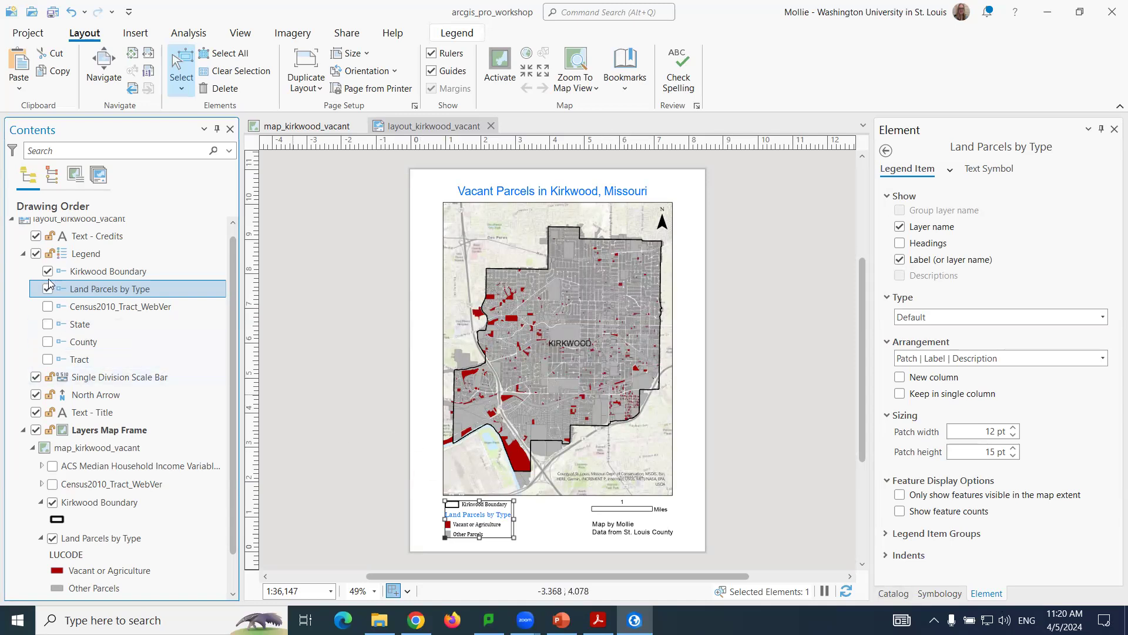
Collapse the Legend's item list in the layout's Contents pane.
{"action": "left_click", "coordinate": [23, 254]}
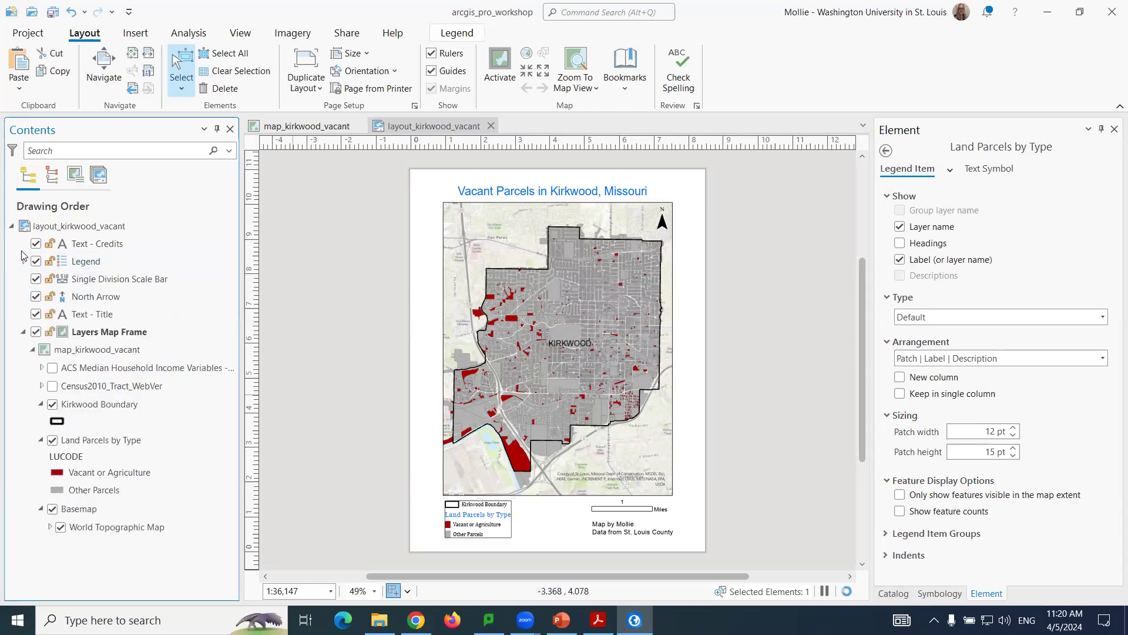
Activate the Layers map frame, zoom out one step to 1:43,376, then return to the layout.
{"action": "left_click", "coordinate": [131, 334]}
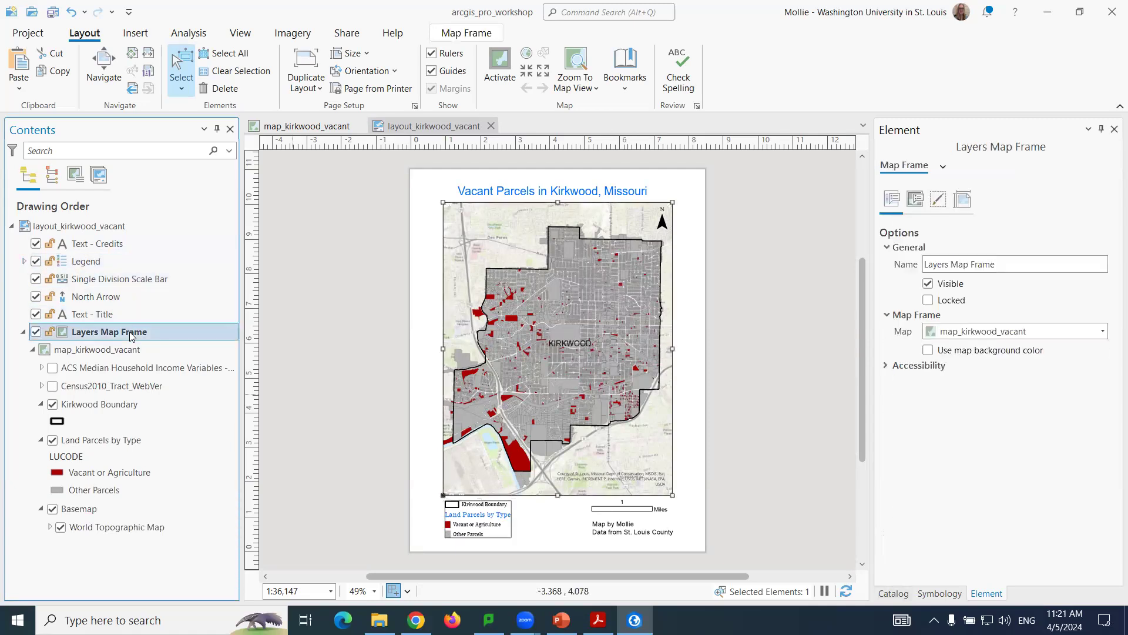
{"action": "right_click", "coordinate": [132, 335]}
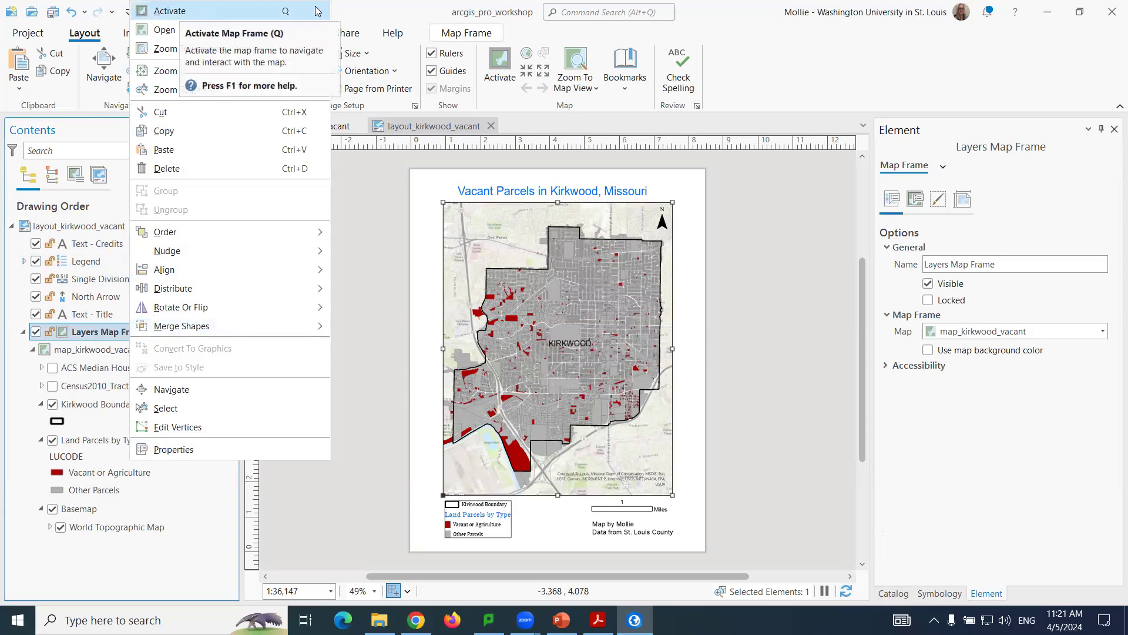
{"action": "left_click", "coordinate": [2, 61]}
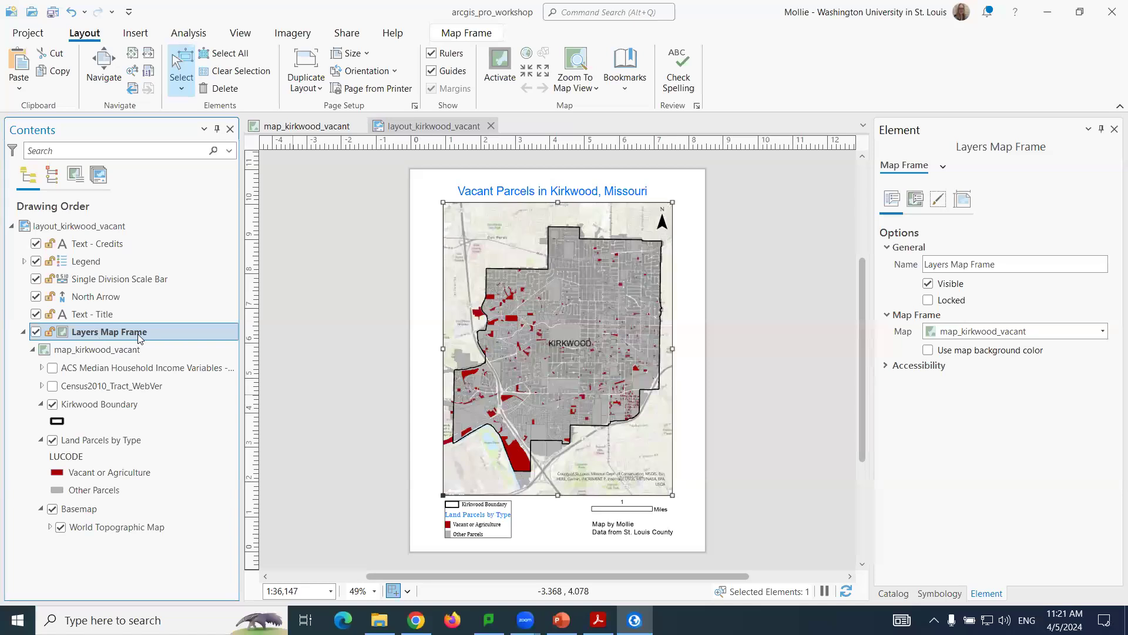
{"action": "left_click", "coordinate": [513, 78]}
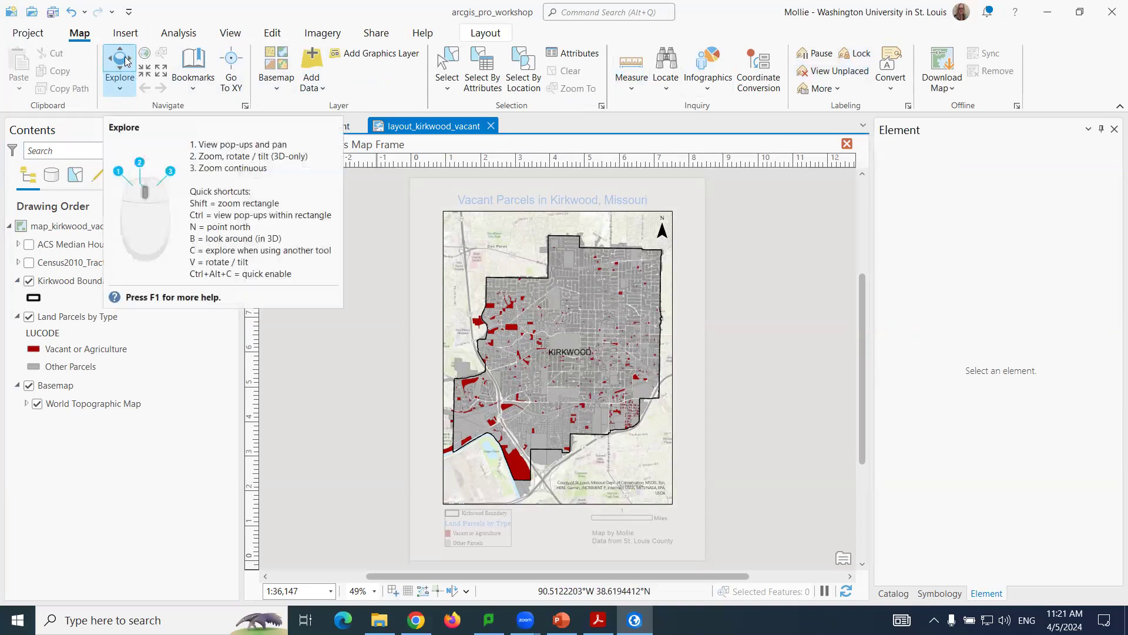
{"action": "left_click", "coordinate": [162, 72]}
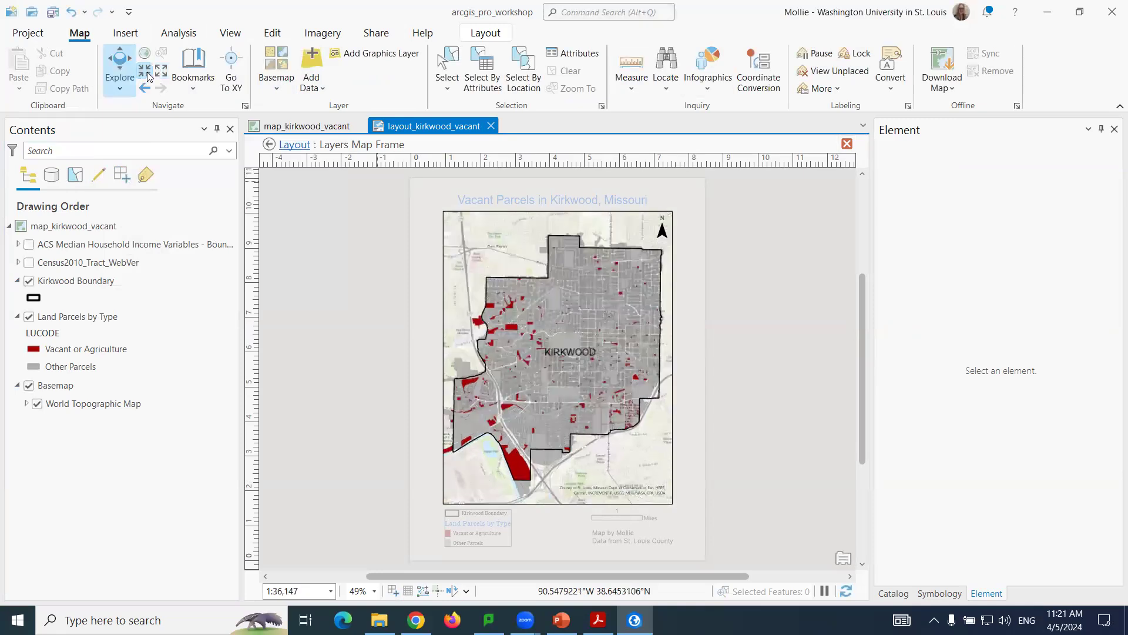
{"action": "left_click", "coordinate": [200, 91]}
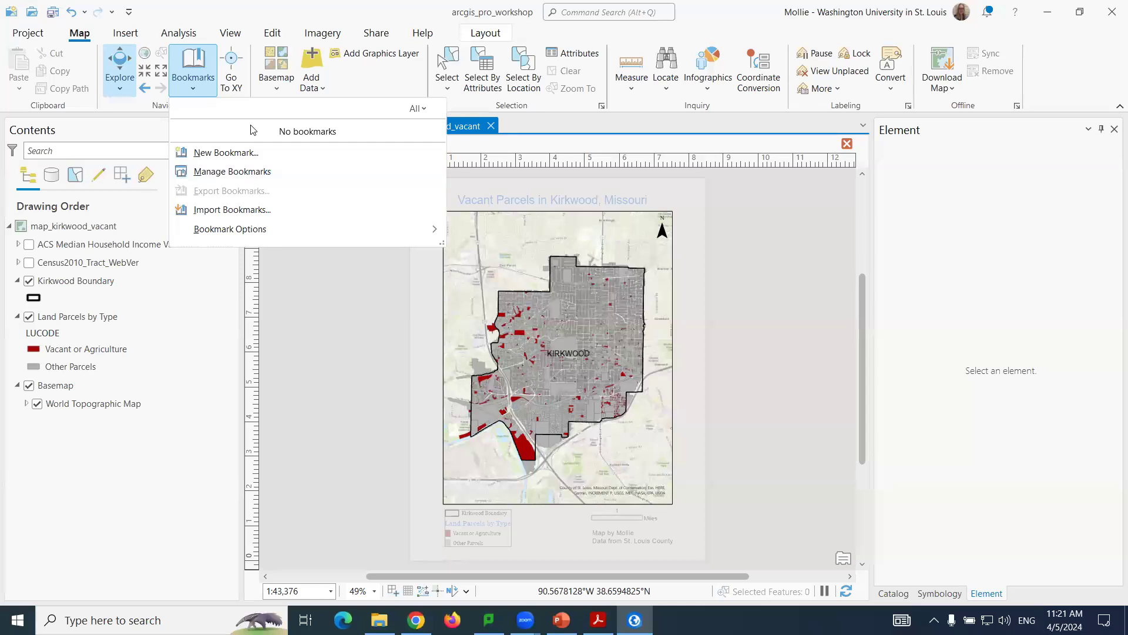
{"action": "left_click", "coordinate": [270, 22]}
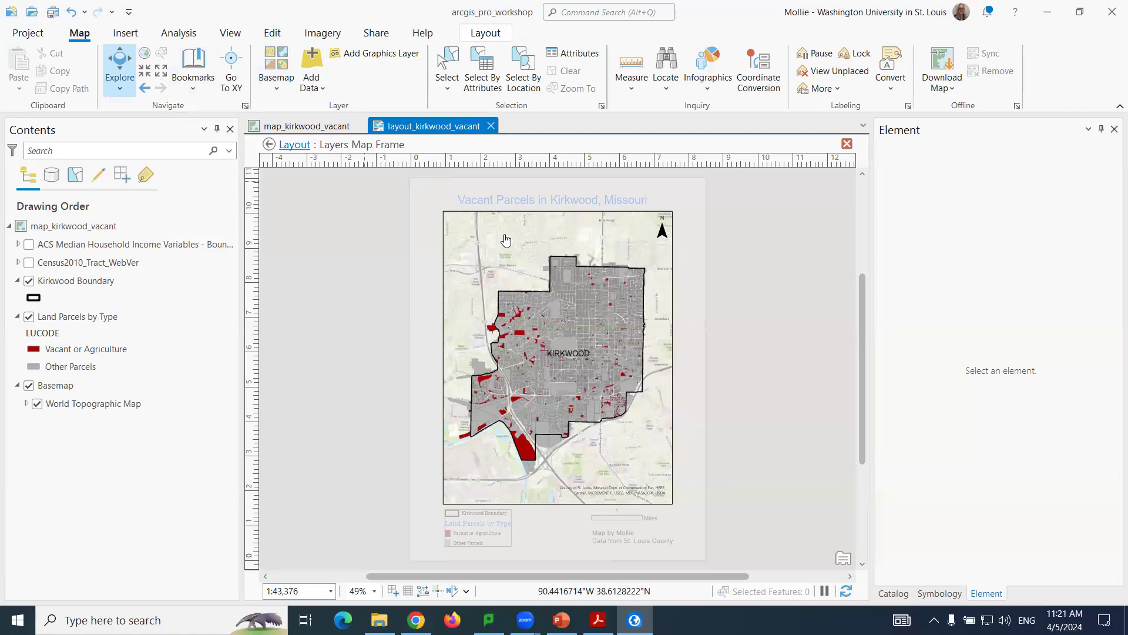
{"action": "left_click", "coordinate": [295, 146]}
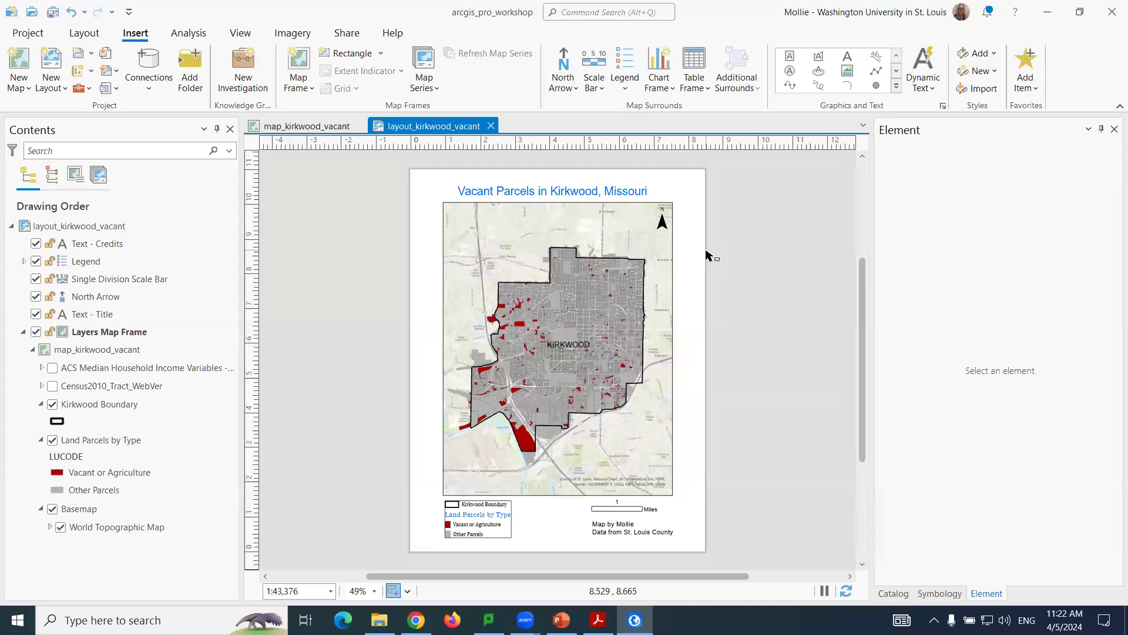
Insert a new layout with a custom landscape page 10 in wide by 7 in high.
{"action": "left_click", "coordinate": [86, 34]}
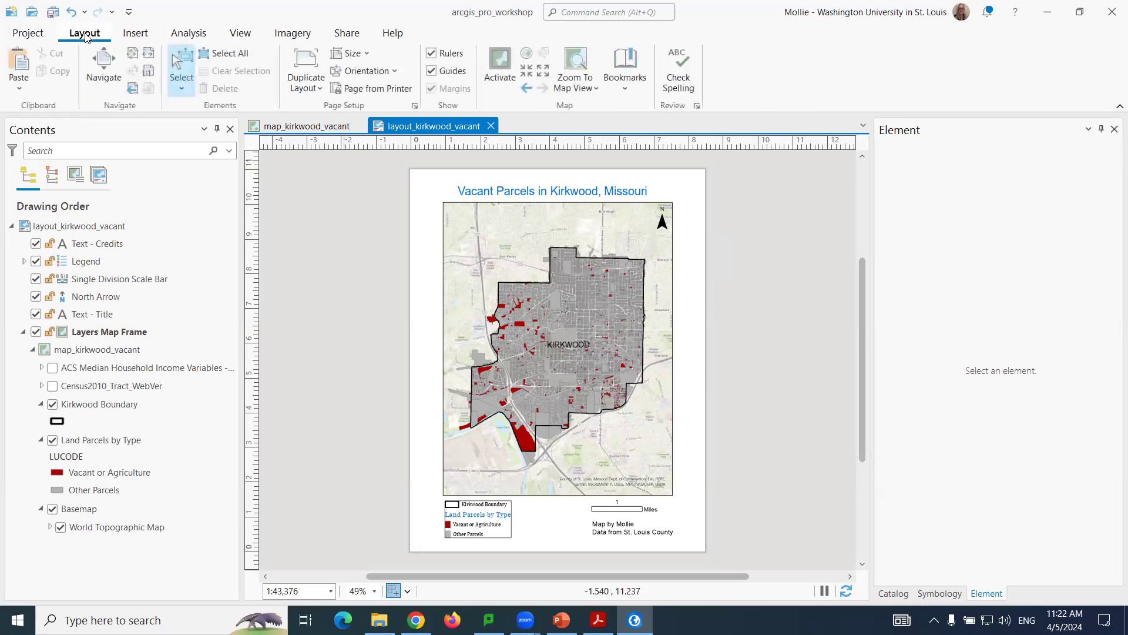
{"action": "left_click", "coordinate": [141, 34]}
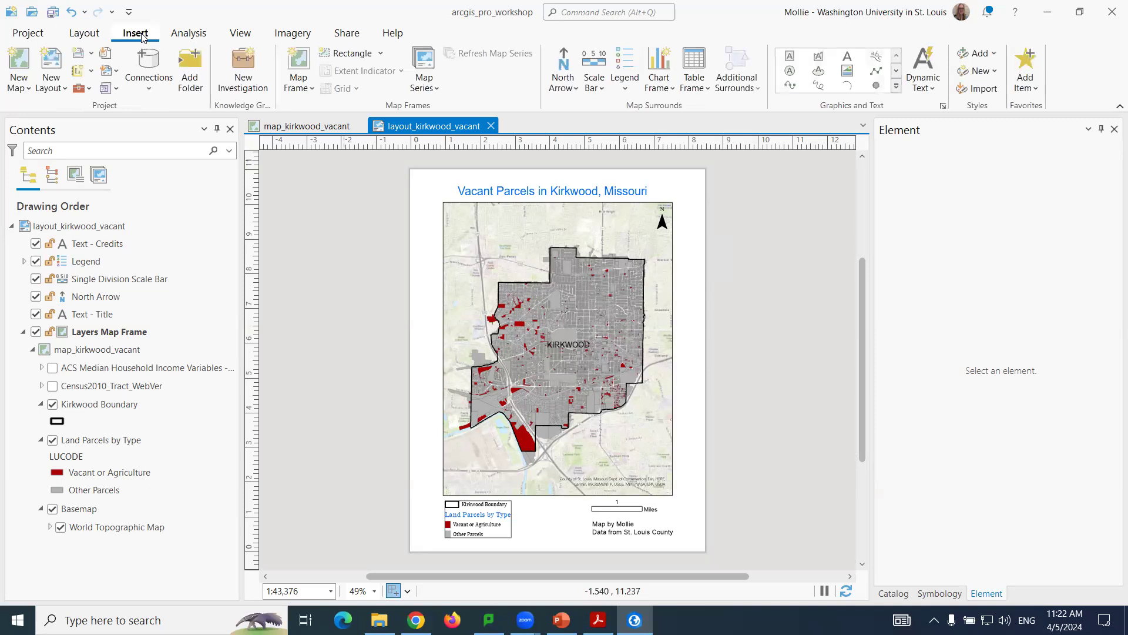
{"action": "left_click", "coordinate": [59, 89]}
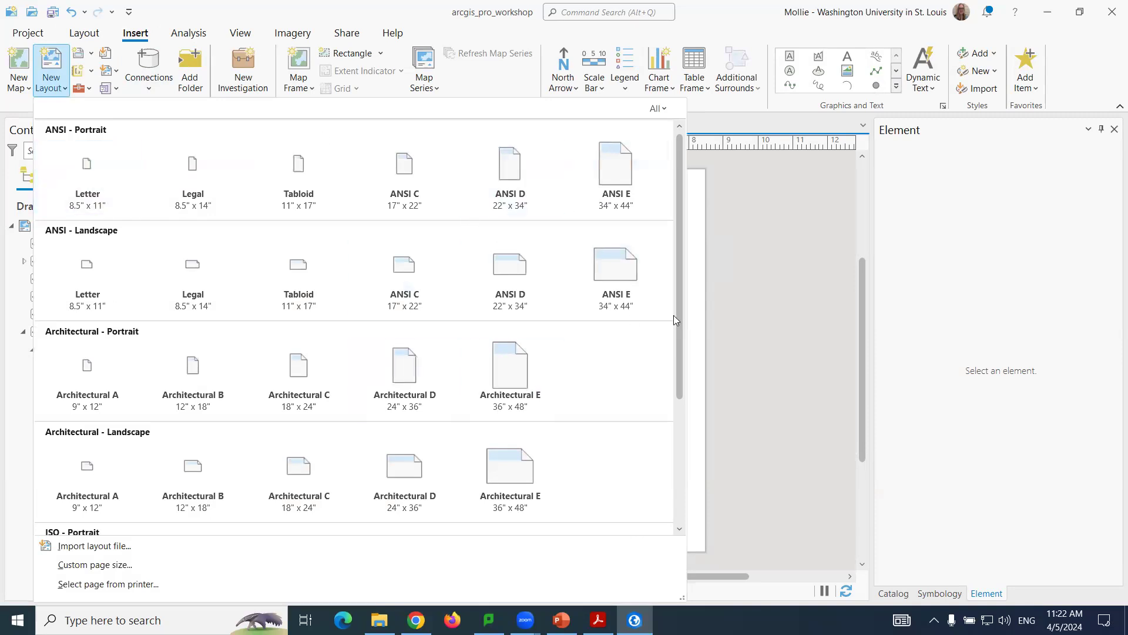
{"action": "left_click", "coordinate": [125, 570]}
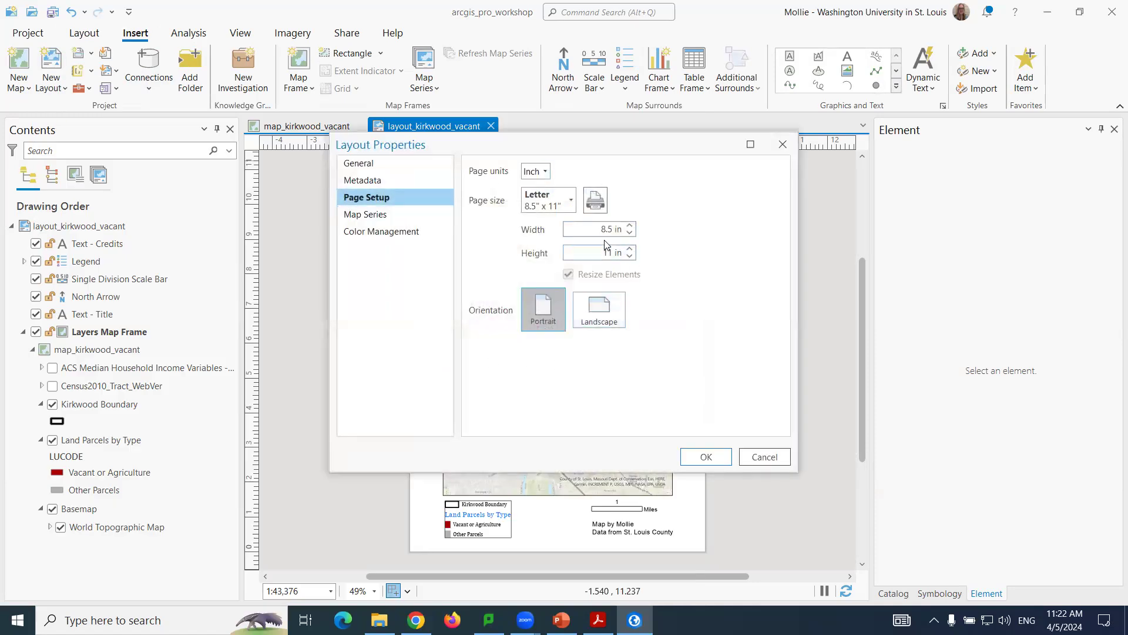
{"action": "left_click_drag", "start_coordinate": [594, 228], "coordinate": [662, 229]}
{"action": "left_click_drag", "start_coordinate": [589, 252], "coordinate": [671, 251]}
{"action": "left_click", "coordinate": [602, 311]}
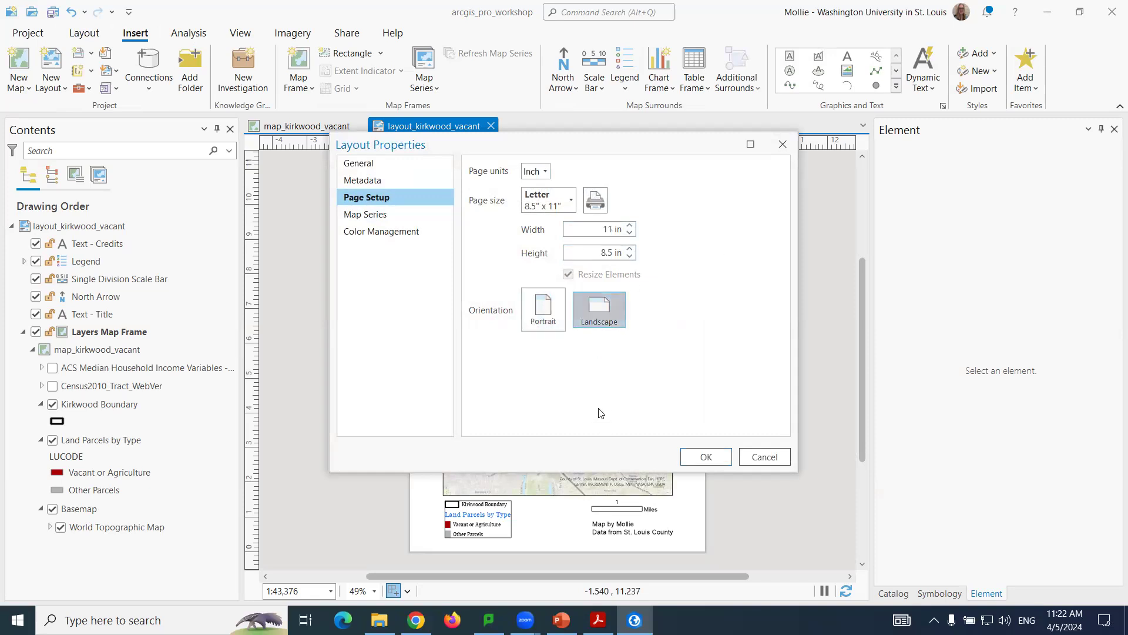
{"action": "left_click", "coordinate": [593, 230]}
{"action": "type", "text": "10"}
{"action": "key", "text": "Tab"}
{"action": "type", "text": "7"}
{"action": "left_click", "coordinate": [593, 228]}
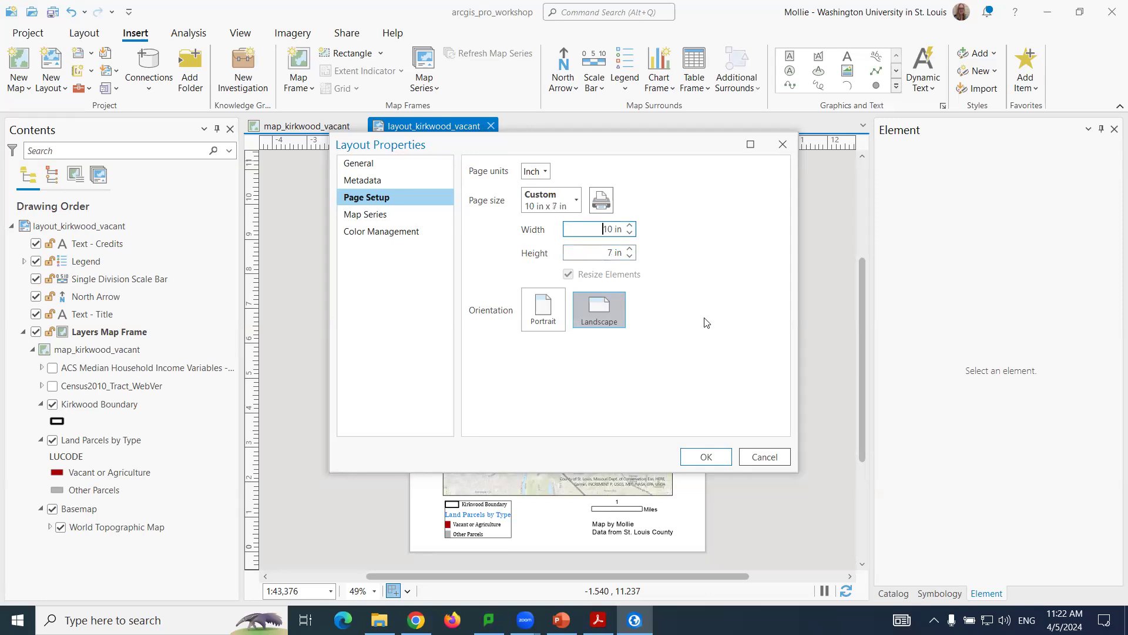
{"action": "left_click", "coordinate": [708, 458]}
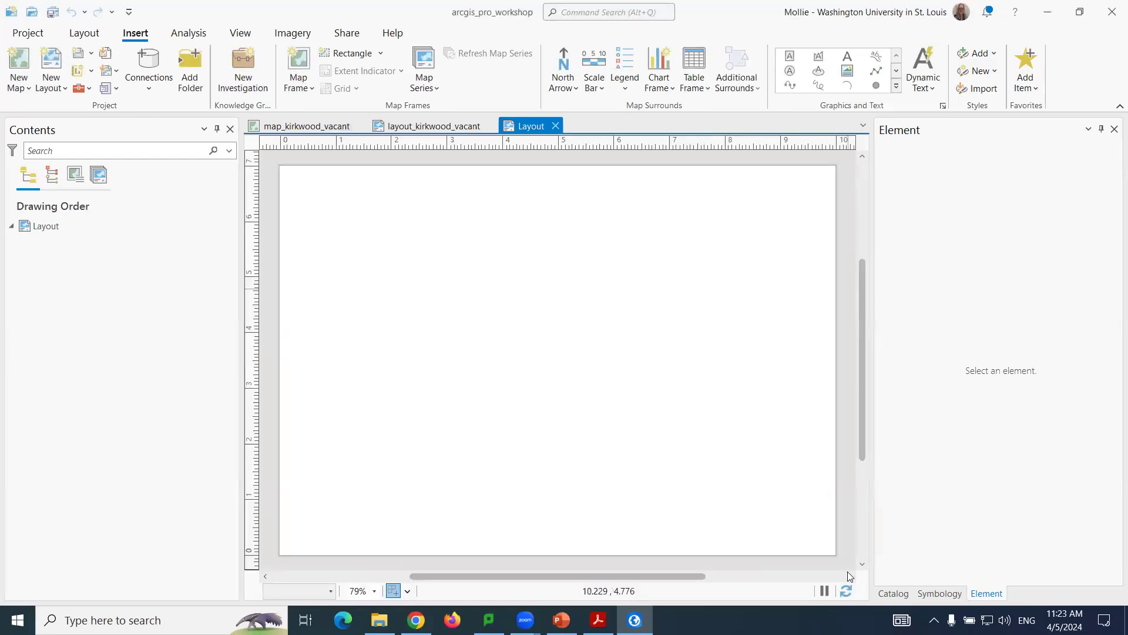
In the Catalog pane, rename the new Layout to layout_kirkwood_ppt.
{"action": "left_click", "coordinate": [893, 593]}
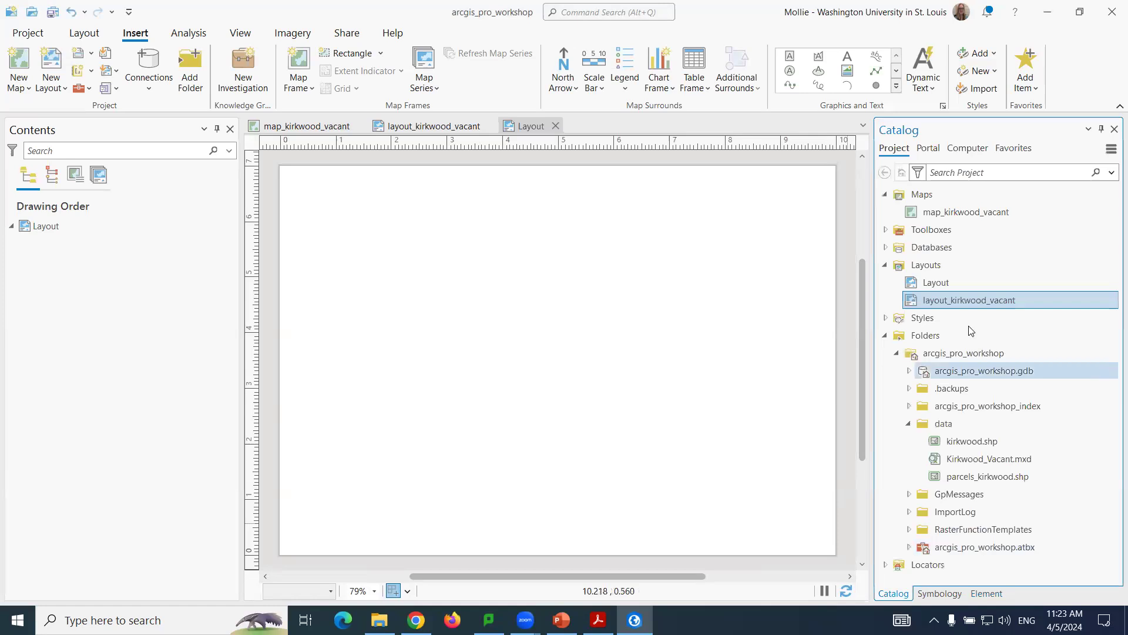
{"action": "left_click", "coordinate": [945, 281]}
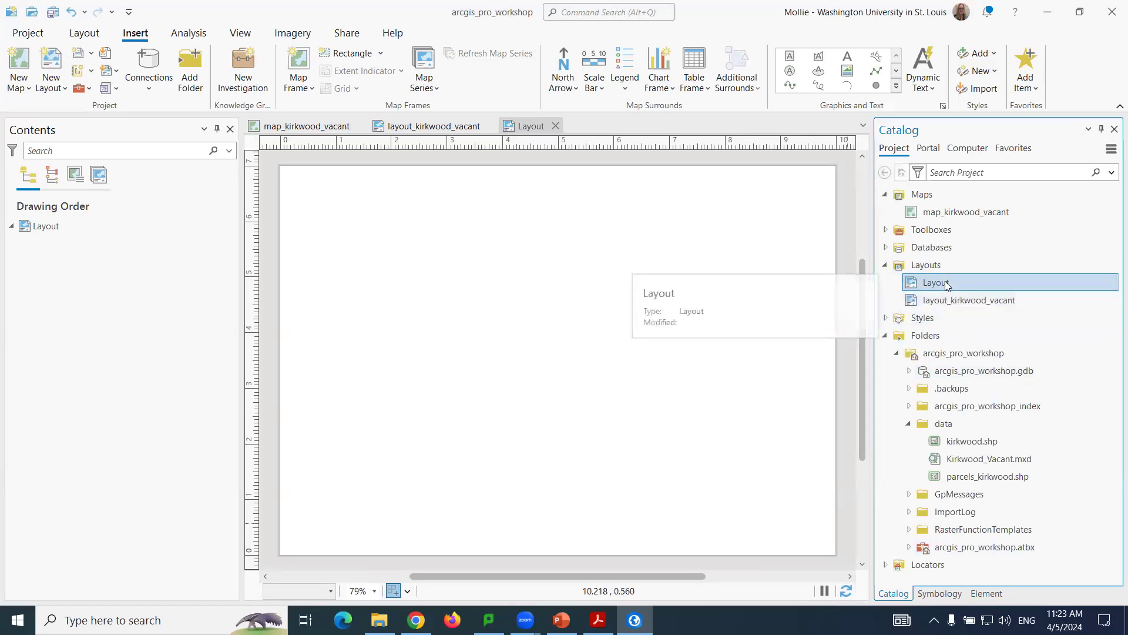
{"action": "left_click", "coordinate": [944, 281]}
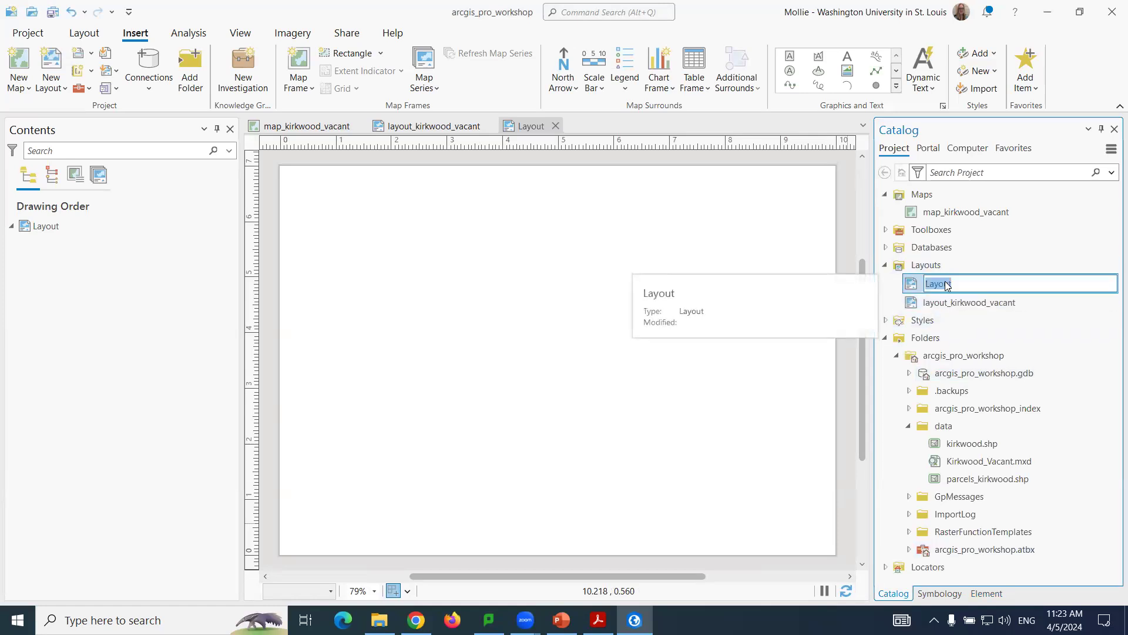
{"action": "type", "text": "layout_kirkwood_ppt"}
{"action": "left_click", "coordinate": [951, 303]}
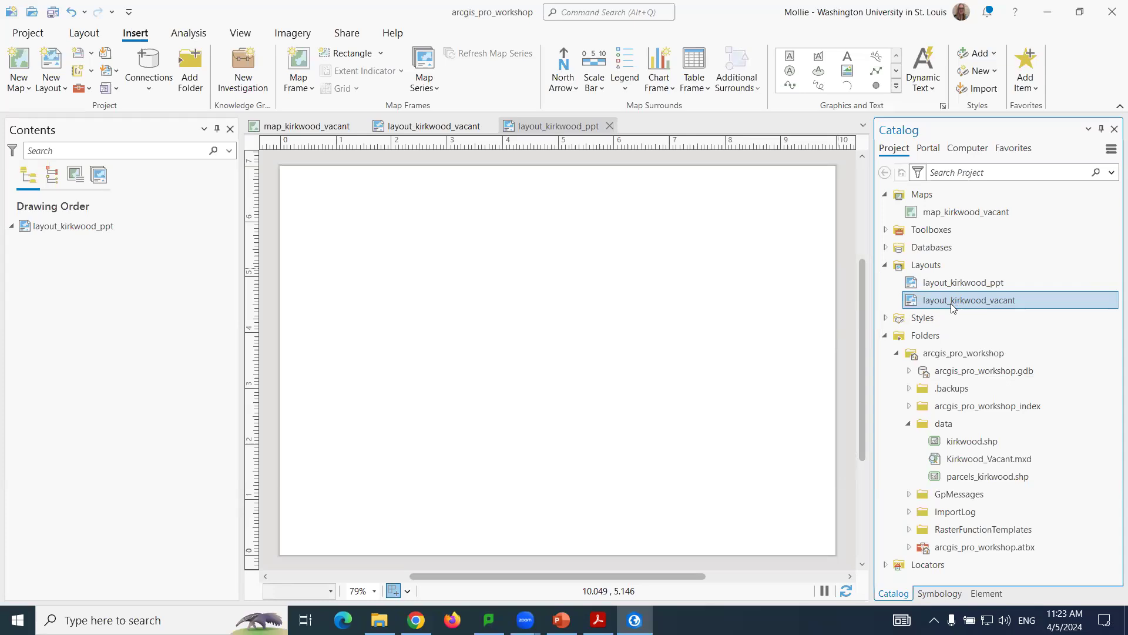
Choose map_kirkwood_vacant as the map for a new map frame.
{"action": "left_click", "coordinate": [434, 126]}
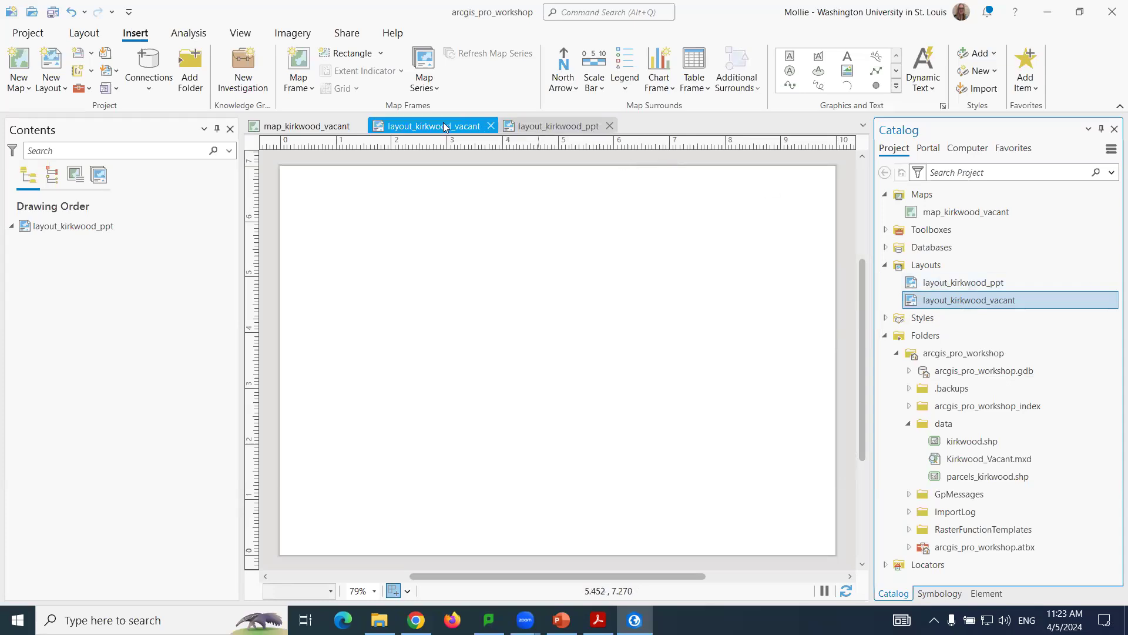
{"action": "left_click", "coordinate": [558, 125]}
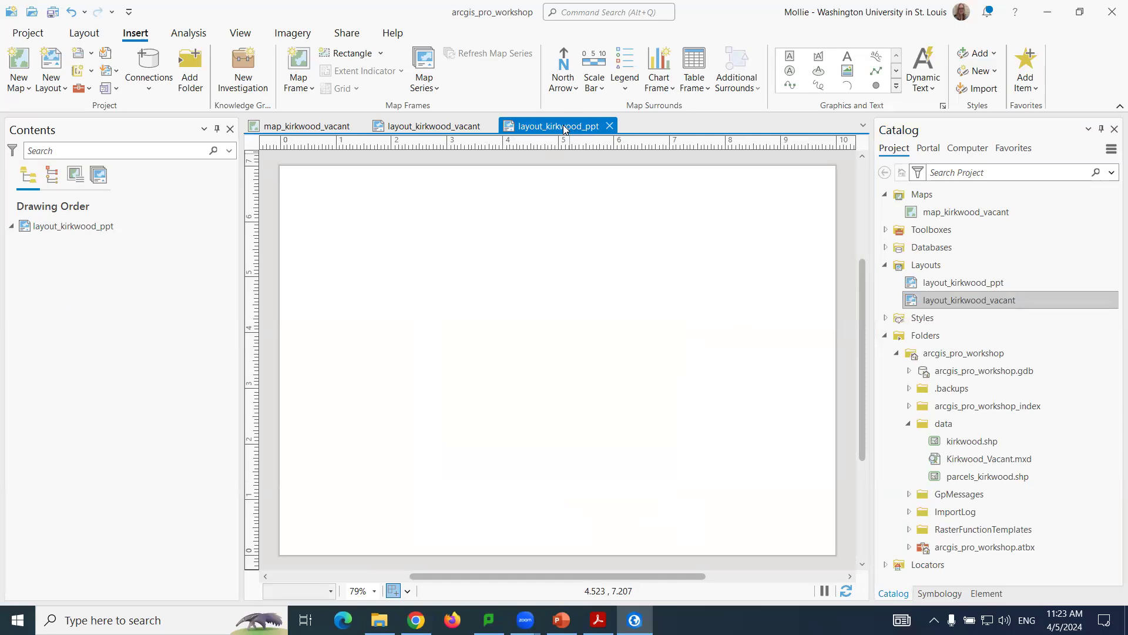
{"action": "left_click", "coordinate": [1009, 213]}
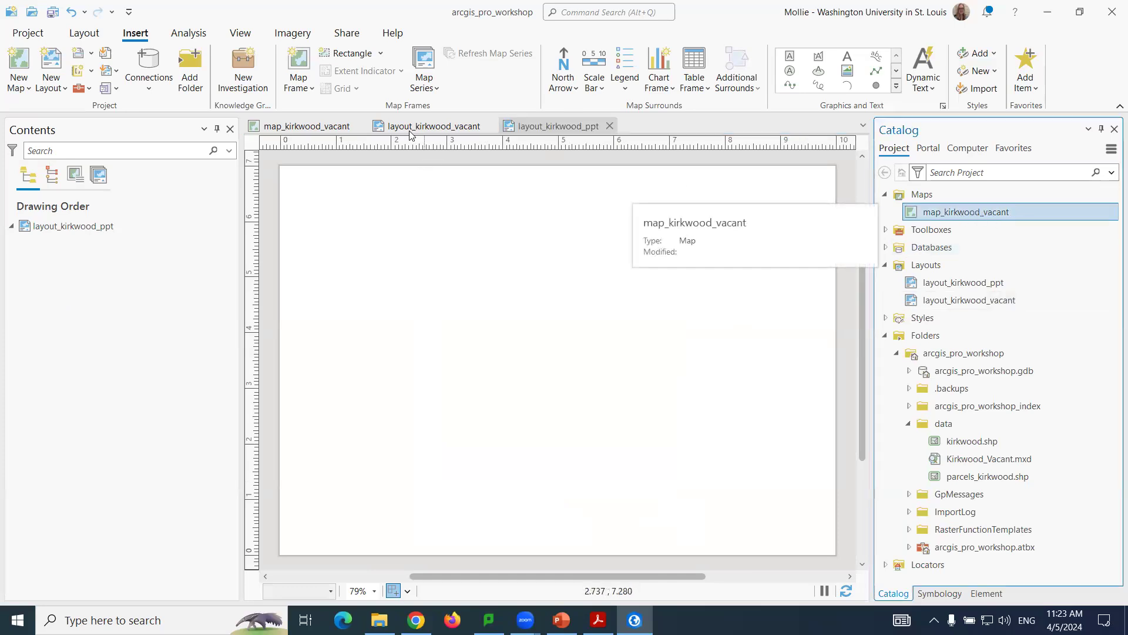
{"action": "left_click", "coordinate": [89, 36]}
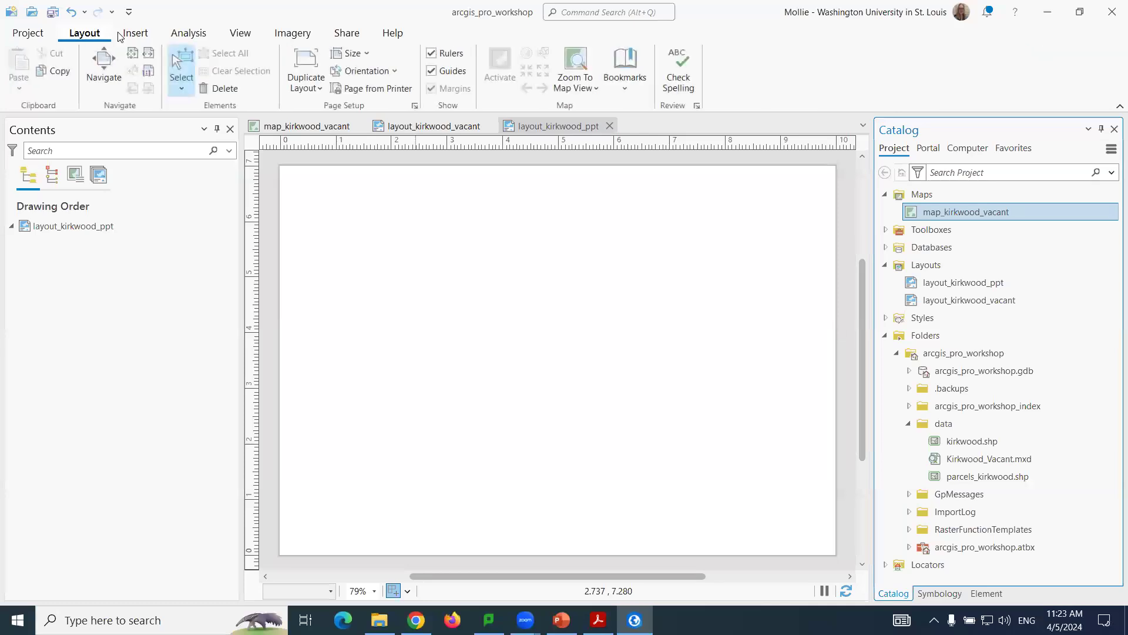
{"action": "left_click", "coordinate": [136, 34]}
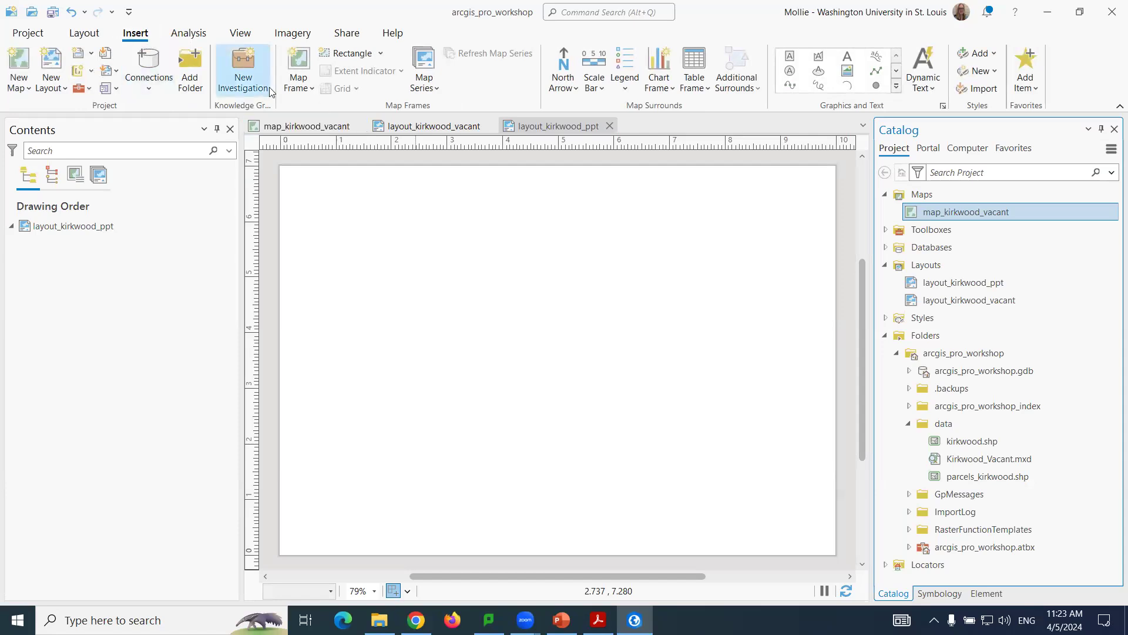
{"action": "left_click", "coordinate": [304, 87]}
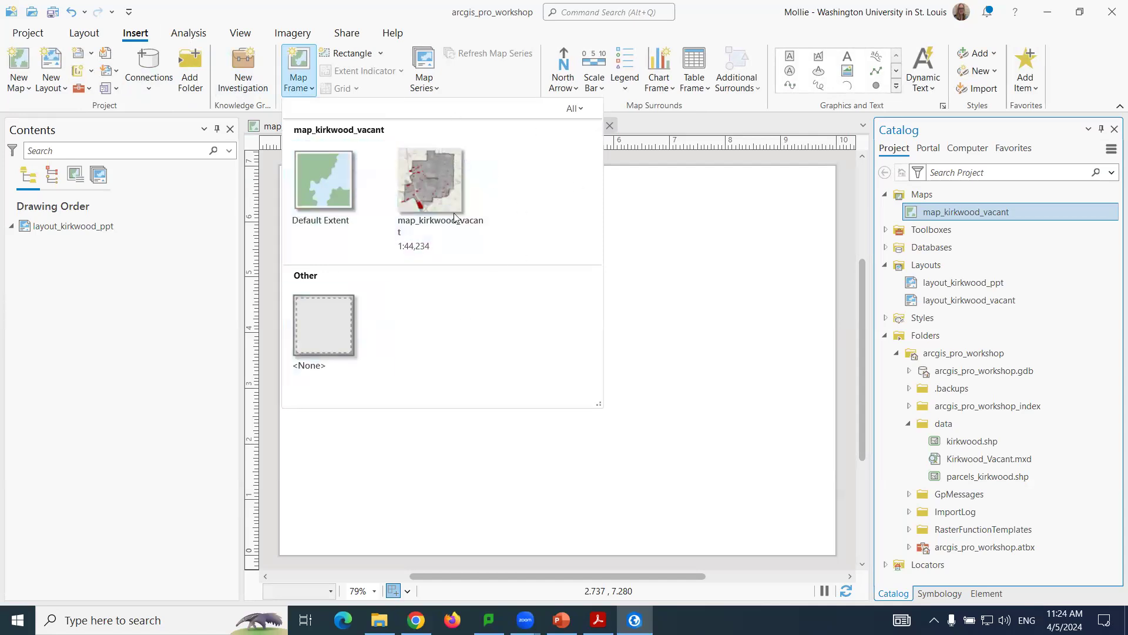
{"action": "left_click", "coordinate": [430, 179]}
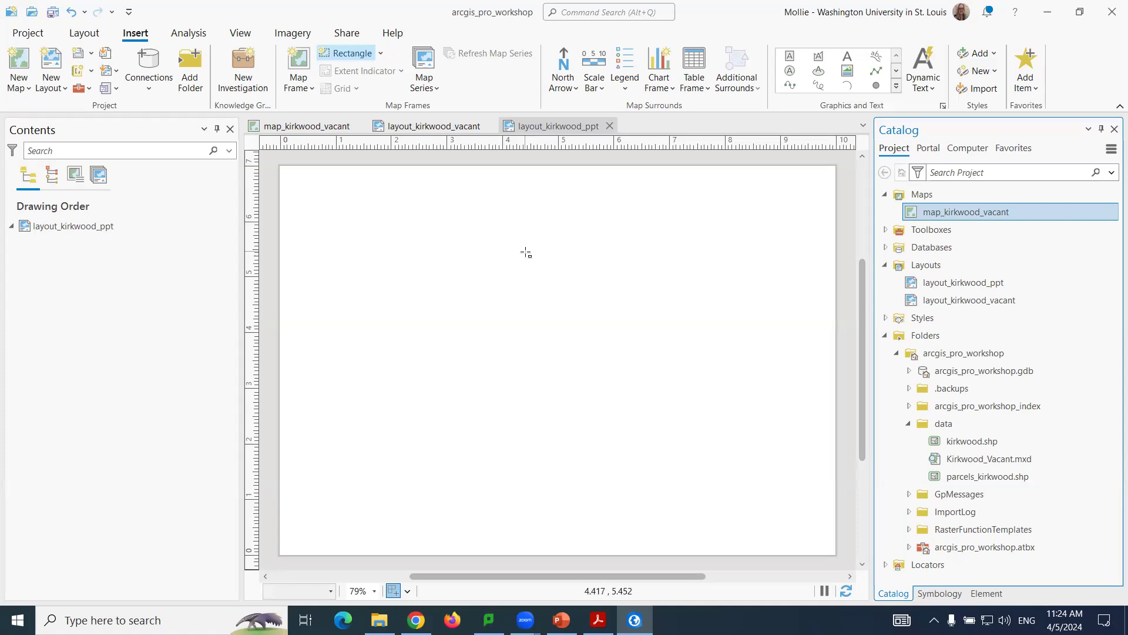
Draw the map frame across nearly the whole layout_kirkwood_ppt page.
{"action": "left_click", "coordinate": [287, 173]}
{"action": "mouse_move", "coordinate": [287, 173]}
{"action": "left_mouse_down"}
{"action": "mouse_move", "coordinate": [589, 398]}
{"action": "mouse_move", "coordinate": [831, 550]}
{"action": "left_mouse_up"}
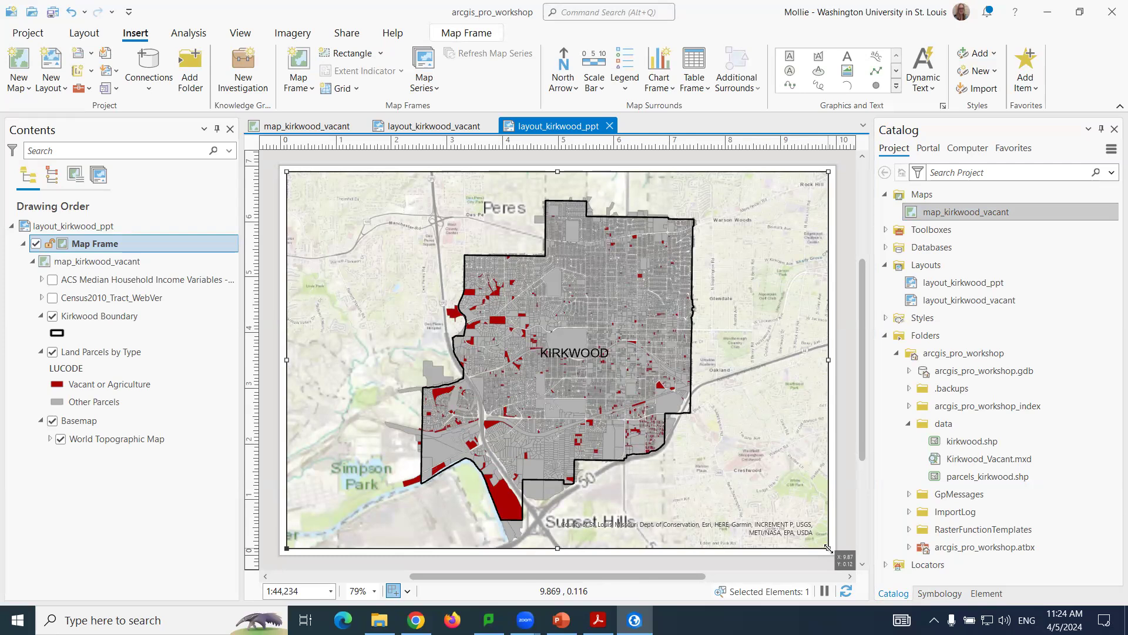
{"action": "left_click", "coordinate": [434, 126]}
{"action": "left_click", "coordinate": [529, 126]}
{"action": "left_click", "coordinate": [846, 226]}
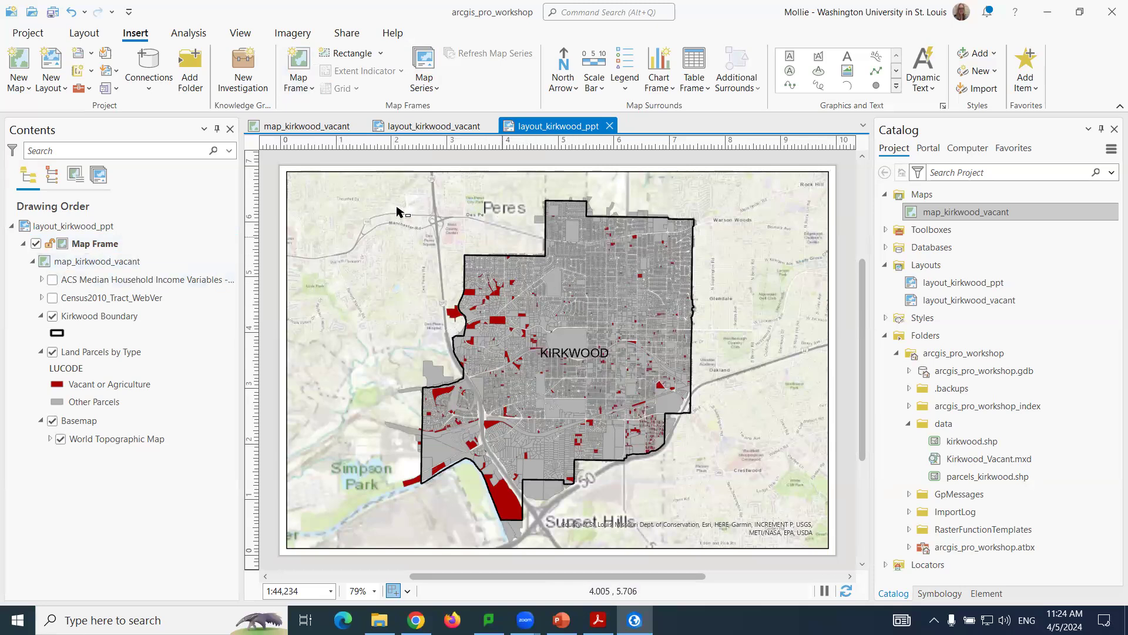
{"action": "left_click", "coordinate": [84, 33]}
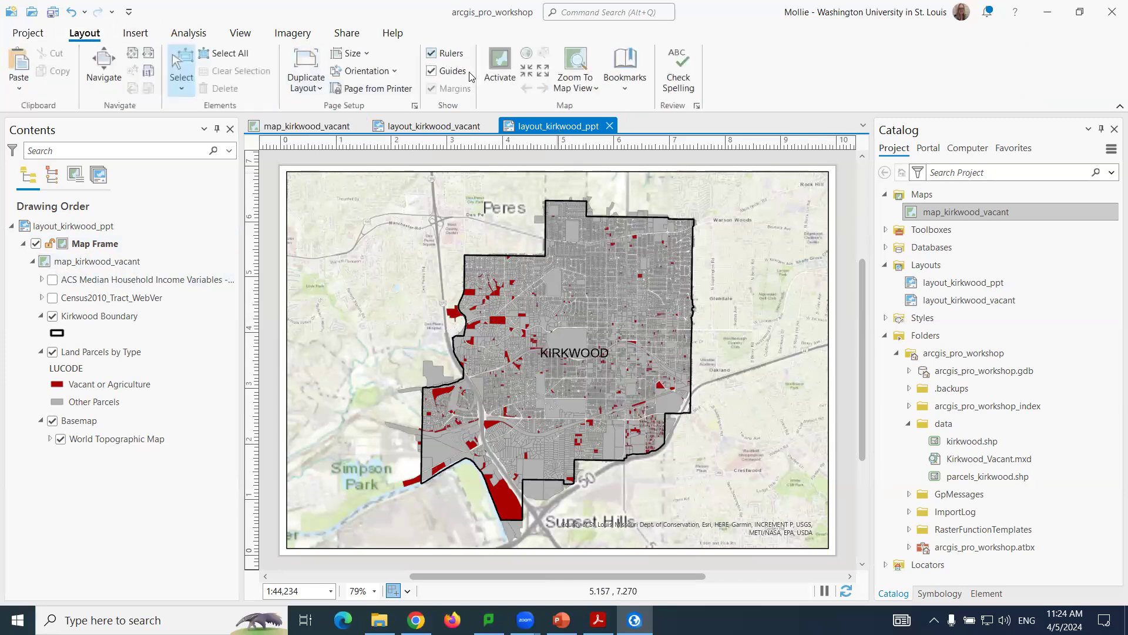
{"action": "left_click", "coordinate": [500, 63]}
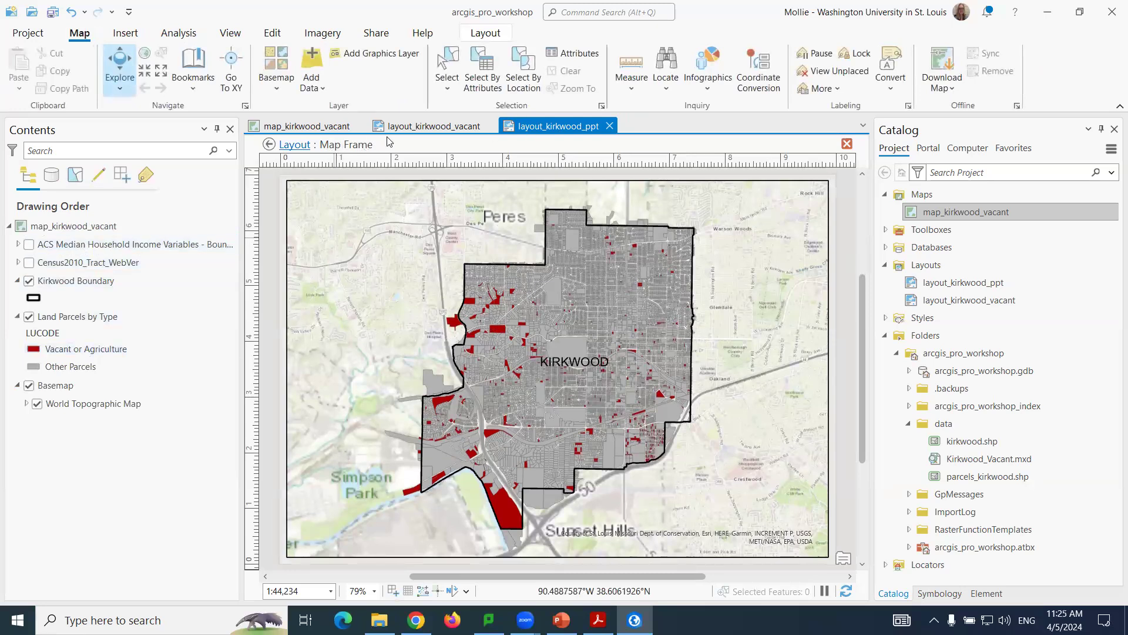
{"action": "left_click", "coordinate": [145, 71]}
{"action": "left_click", "coordinate": [159, 72]}
{"action": "left_click", "coordinate": [160, 71]}
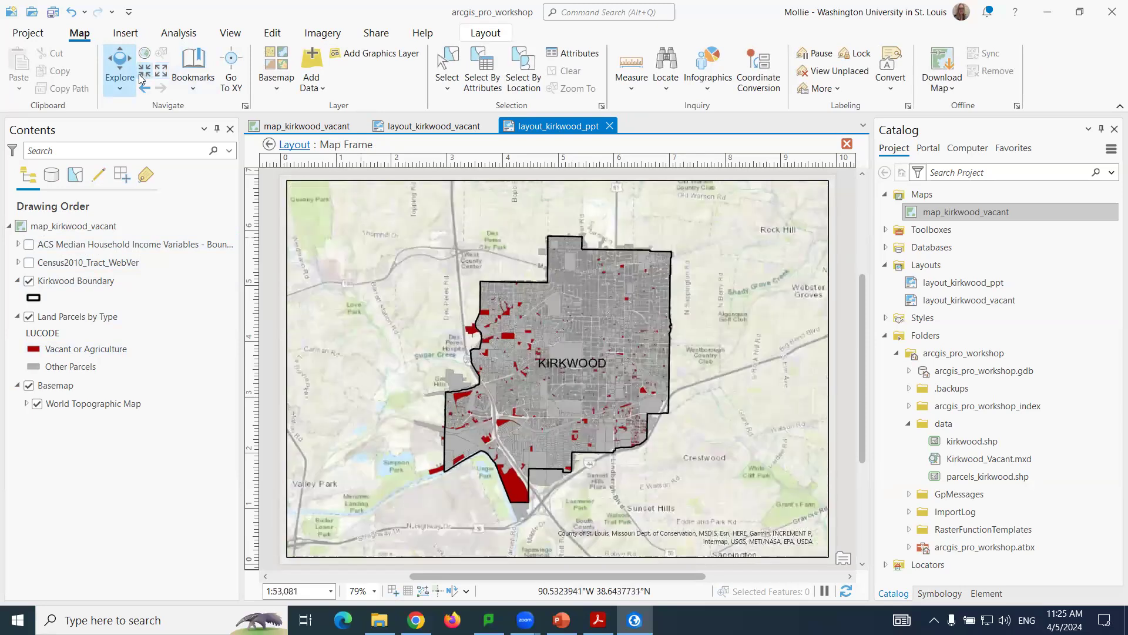
{"action": "left_click", "coordinate": [141, 75]}
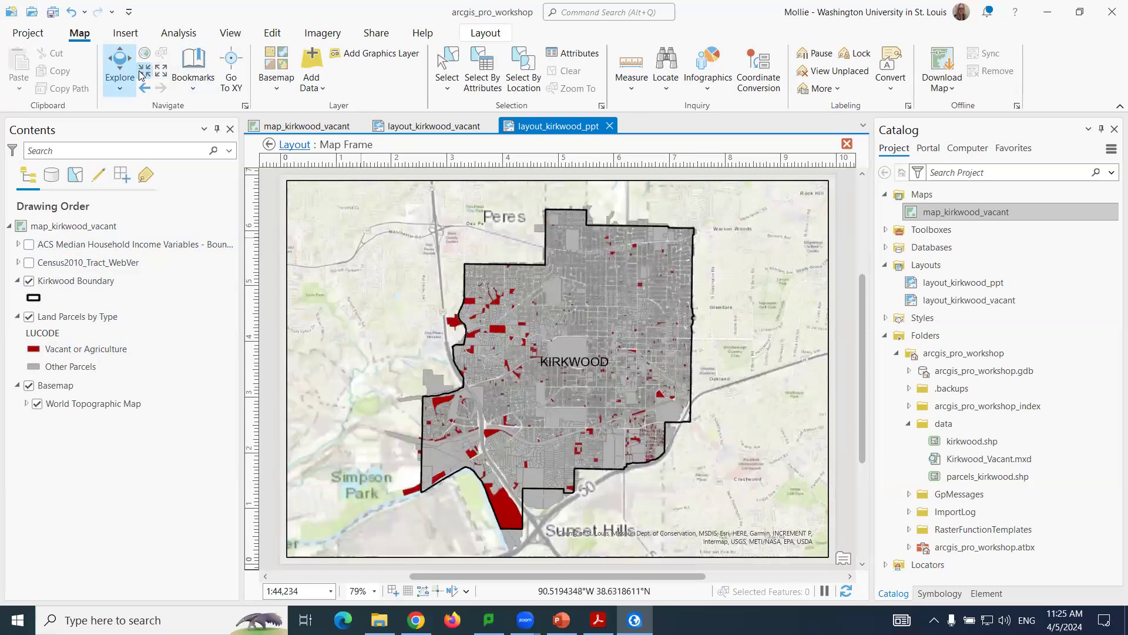
{"action": "left_click", "coordinate": [295, 145]}
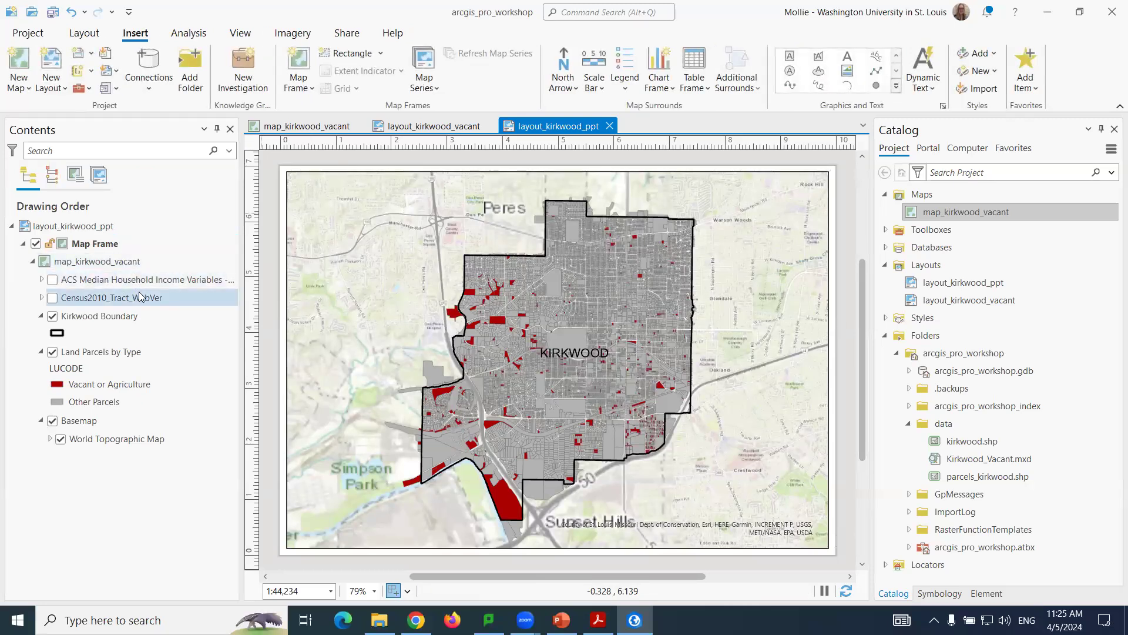
{"action": "left_click", "coordinate": [128, 244]}
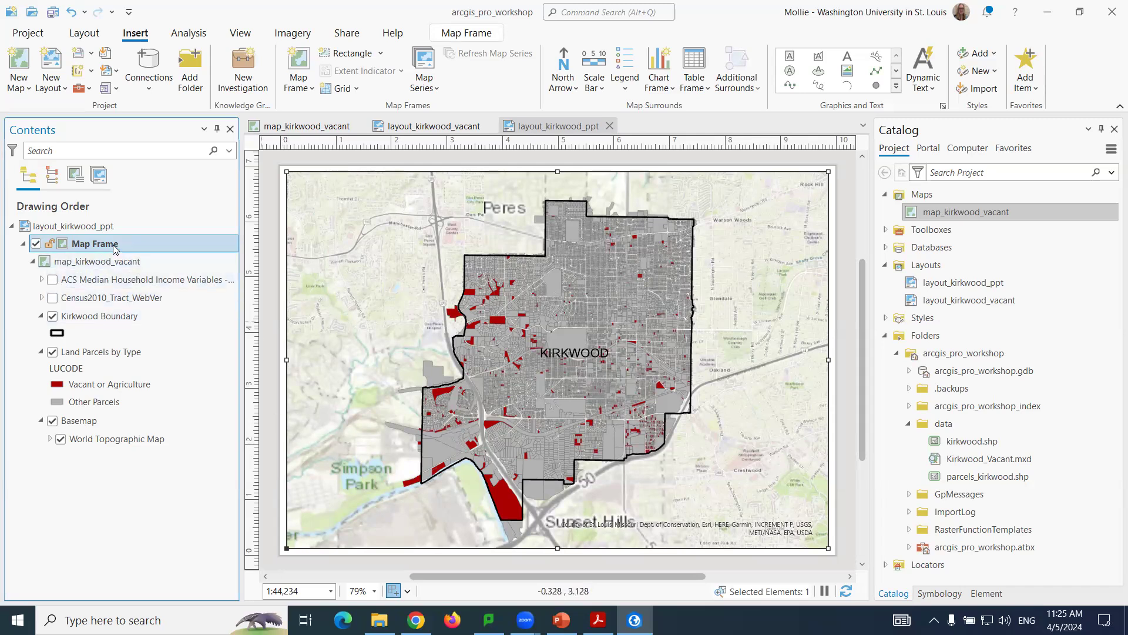
Append ' - Kirkwood' to the map frame's name, making it 'Map Frame - Kirkwood'.
{"action": "left_click", "coordinate": [133, 243]}
{"action": "left_click", "coordinate": [133, 243]}
{"action": "type", "text": "-"}
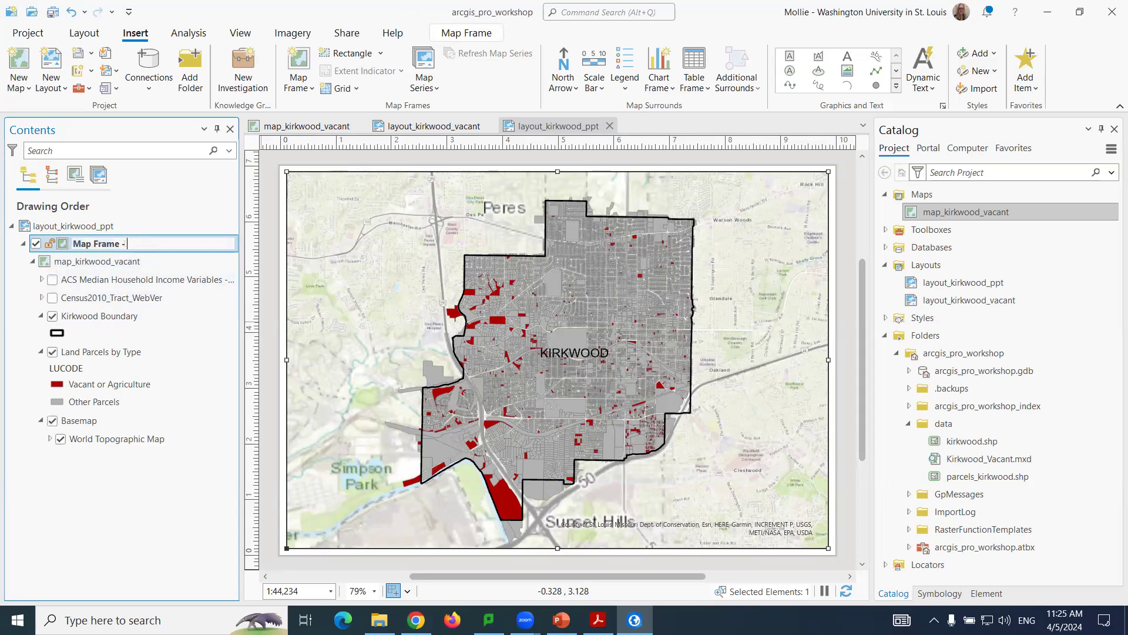
{"action": "type", "text": " Kirkwood"}
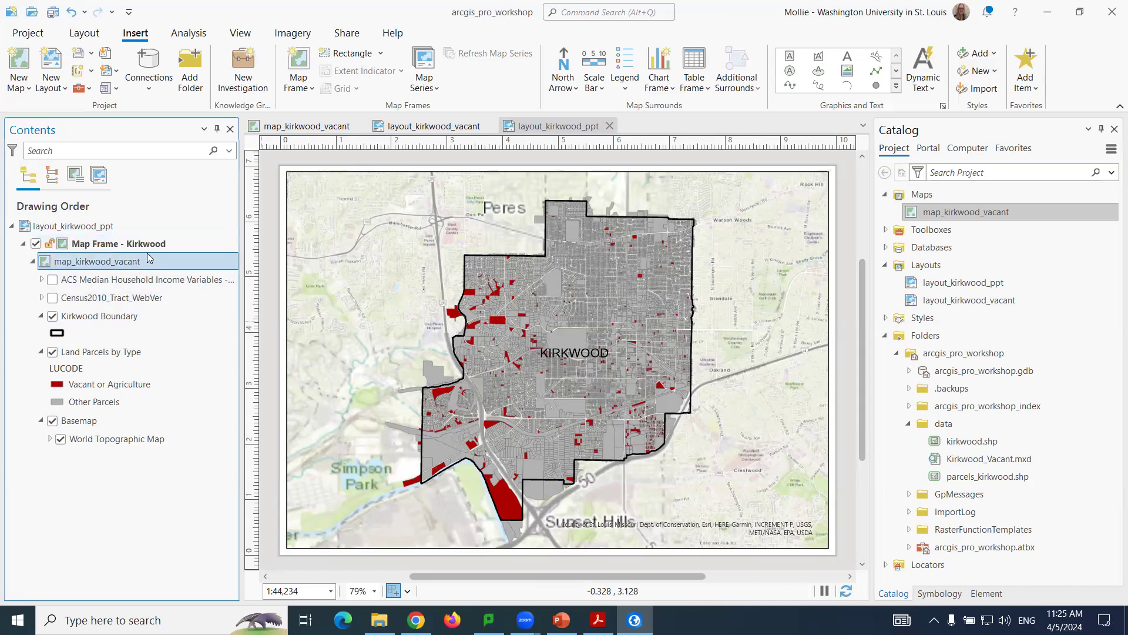
{"action": "key", "text": "Return"}
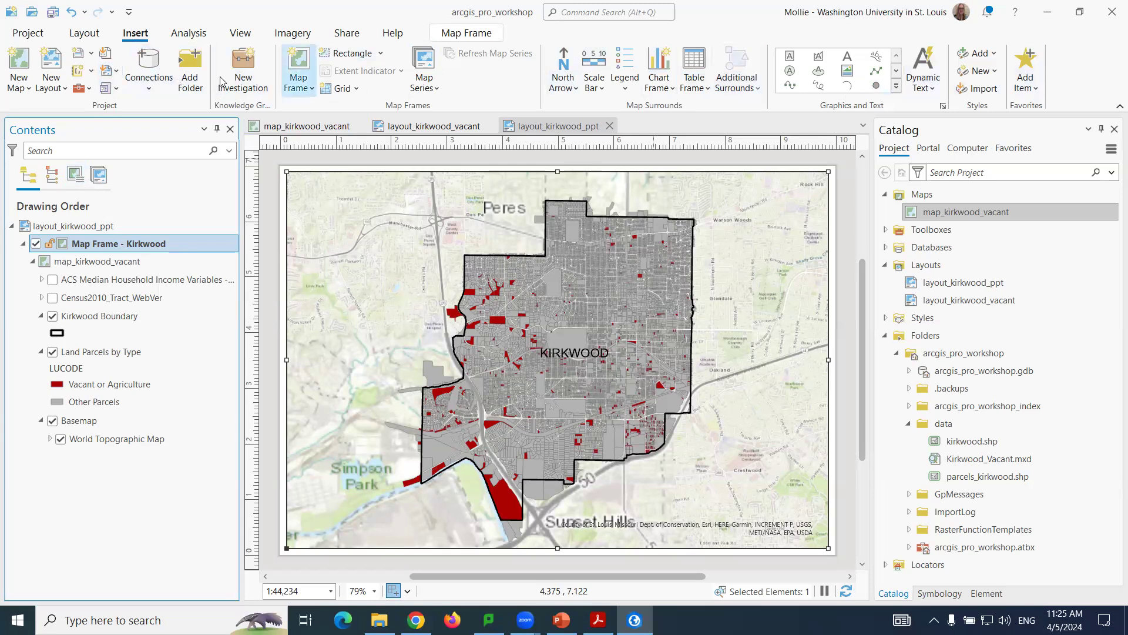
Add a Legend 1 style legend at the map's upper left.
{"action": "left_click", "coordinate": [627, 88]}
{"action": "left_click", "coordinate": [641, 154]}
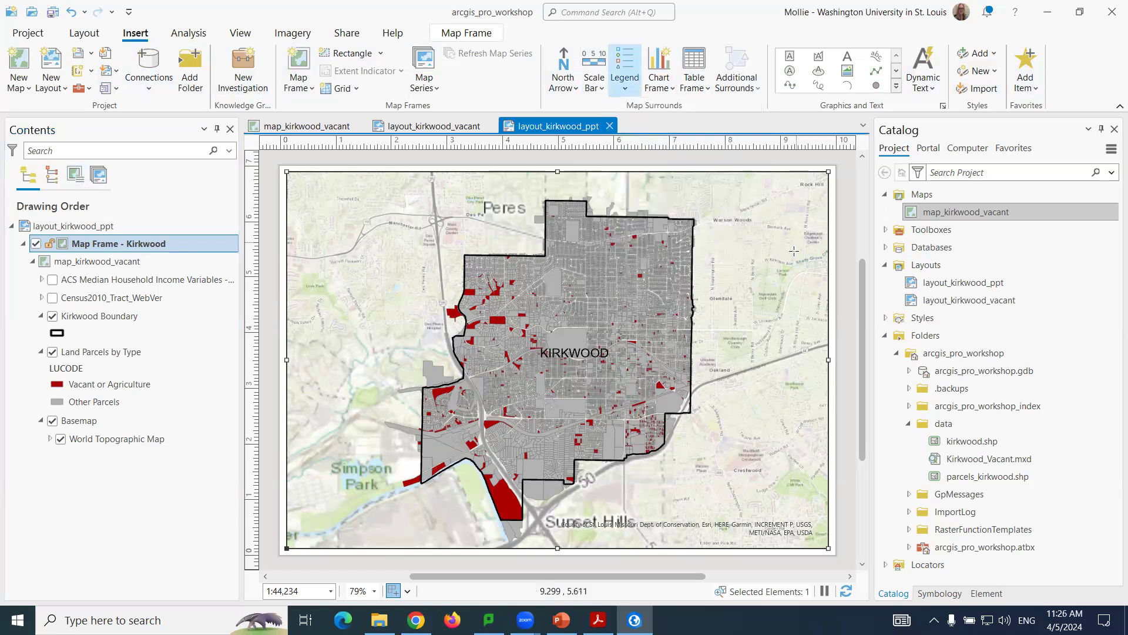
{"action": "left_click_drag", "start_coordinate": [298, 182], "coordinate": [430, 281]}
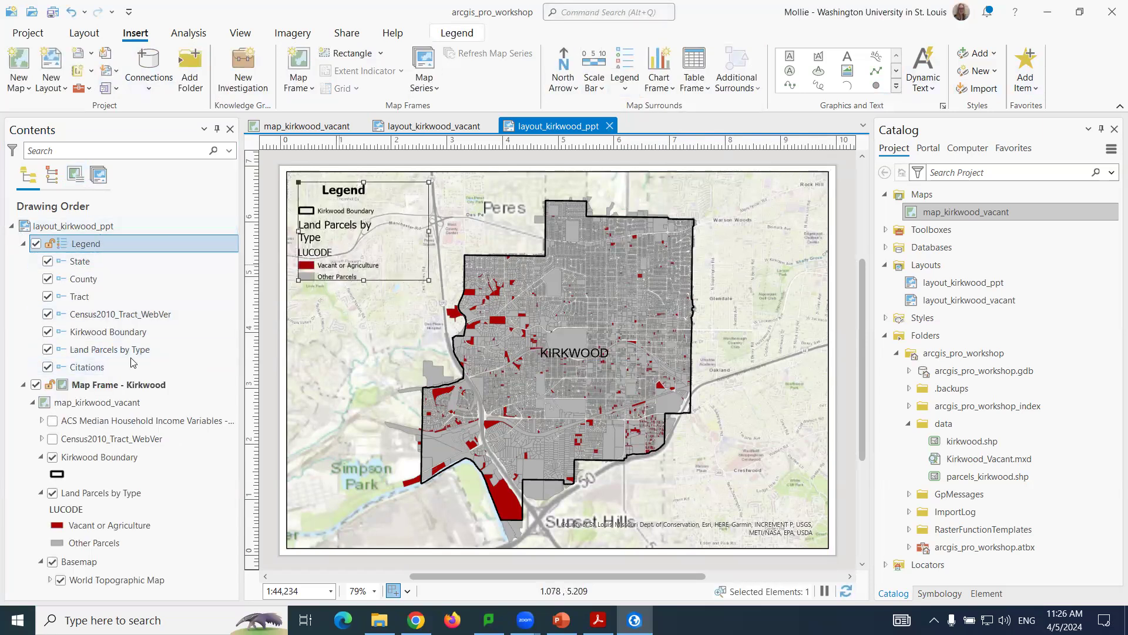
Limit the legend's items to Kirkwood Boundary and Land Parcels by Type.
{"action": "left_click", "coordinate": [48, 366]}
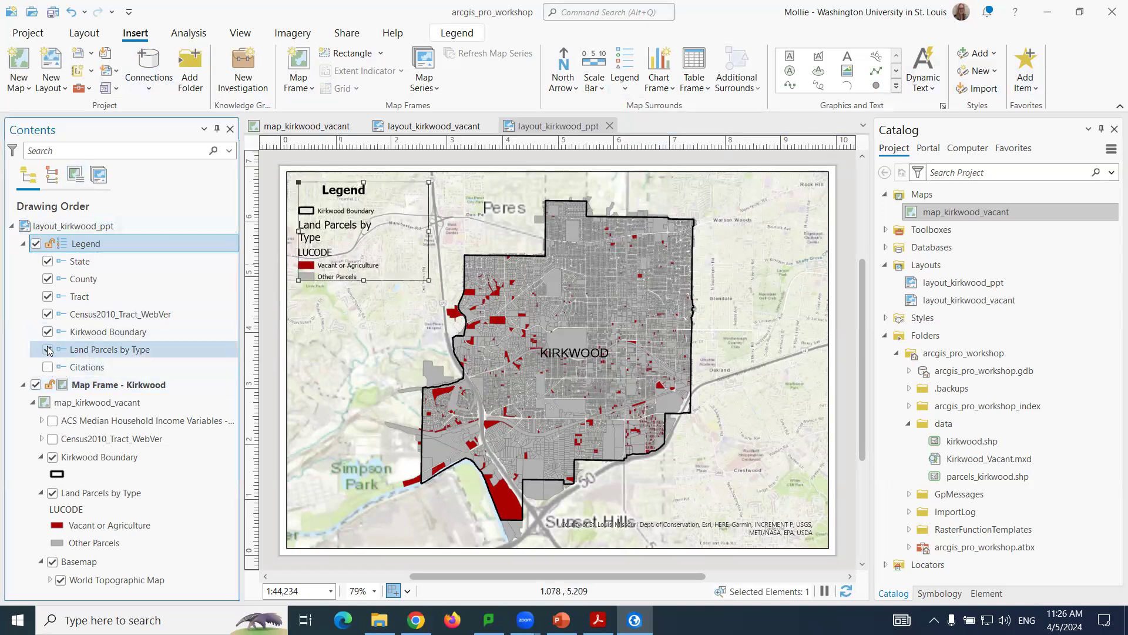
{"action": "left_click", "coordinate": [47, 350]}
{"action": "left_click", "coordinate": [48, 332]}
{"action": "left_click", "coordinate": [48, 314]}
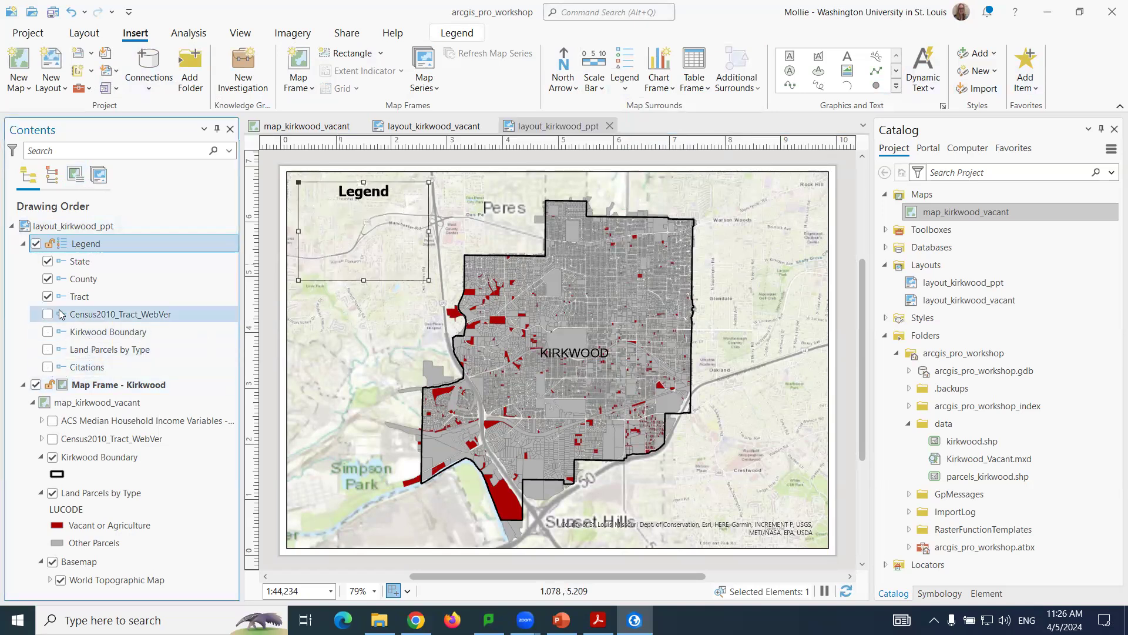
{"action": "left_click", "coordinate": [48, 296]}
{"action": "left_click", "coordinate": [48, 279]}
{"action": "left_click", "coordinate": [48, 261]}
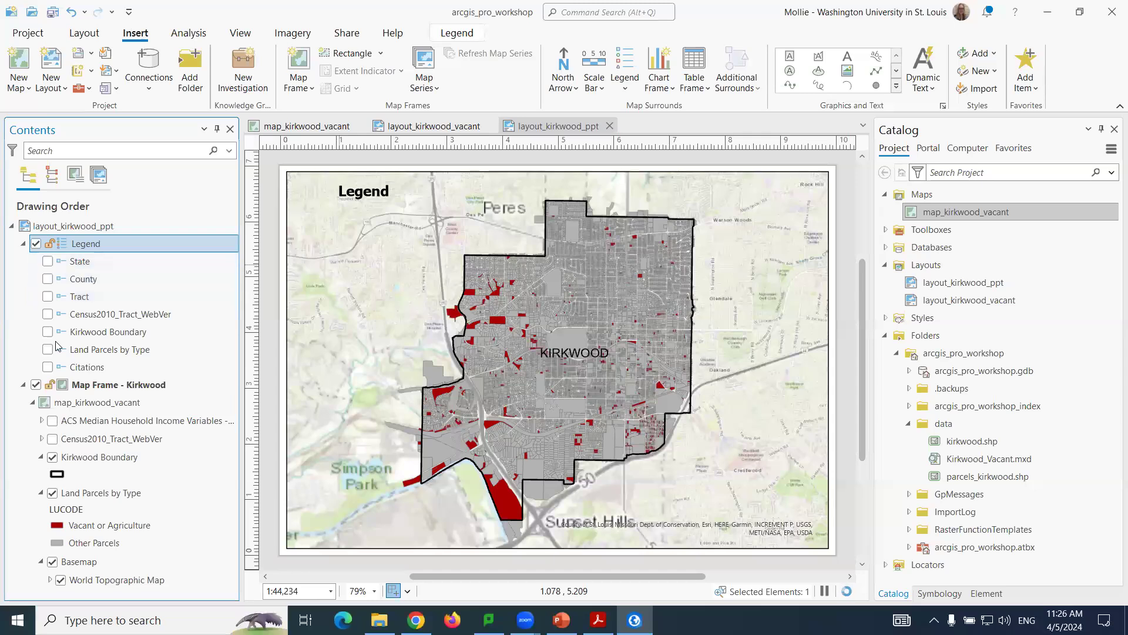
{"action": "left_click", "coordinate": [48, 331]}
{"action": "left_click", "coordinate": [48, 349]}
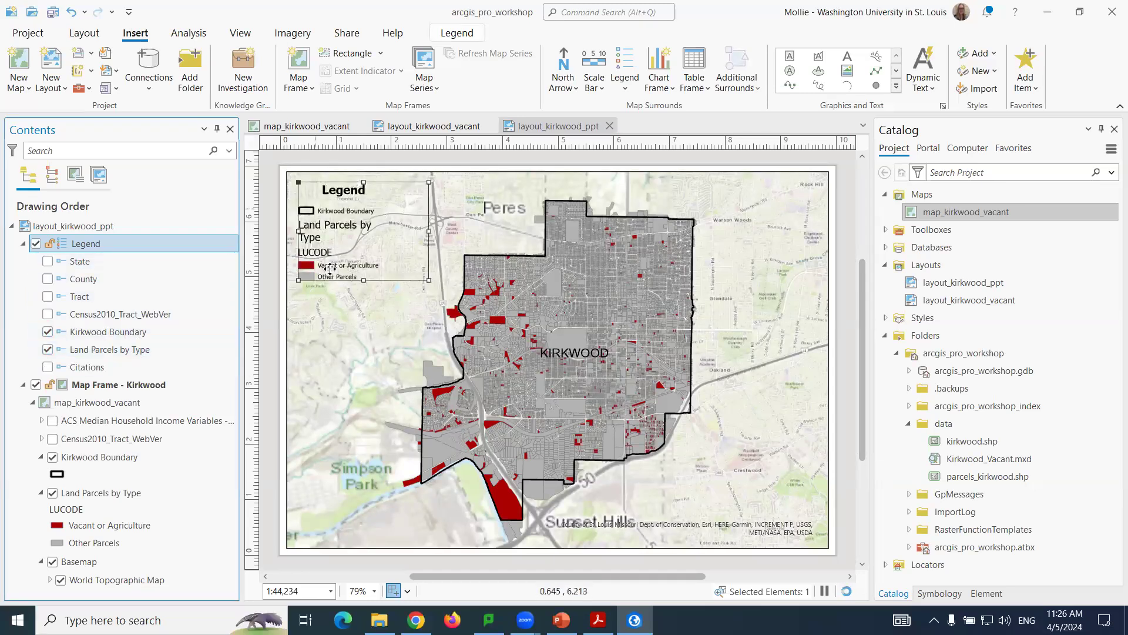
Turn off the legend's title in its properties.
{"action": "right_click", "coordinate": [98, 243]}
{"action": "left_click", "coordinate": [170, 594]}
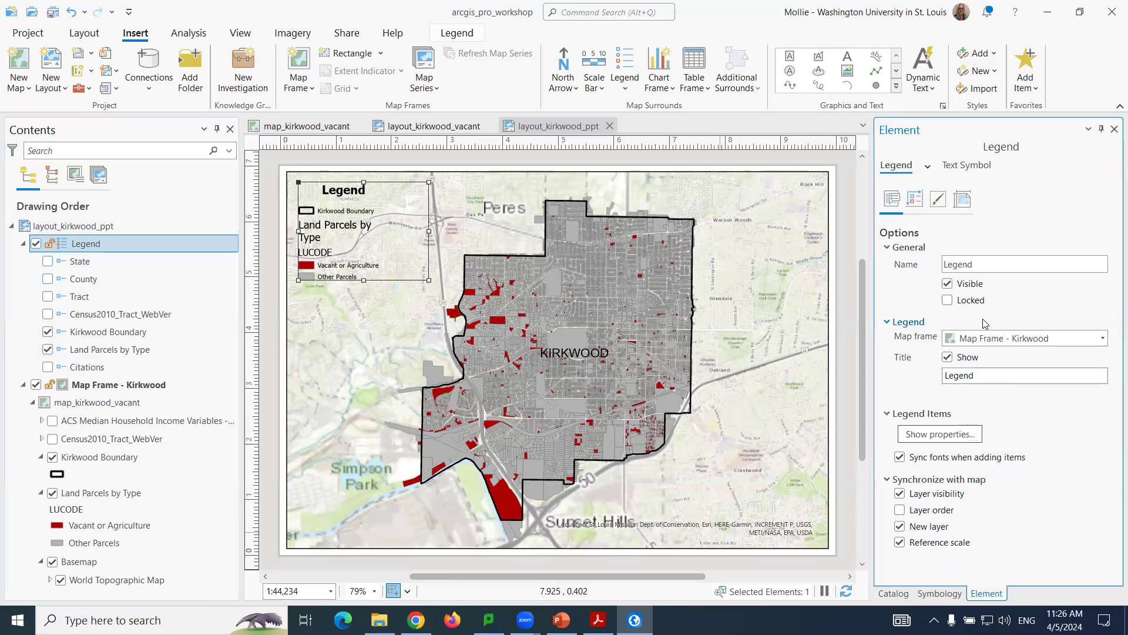
{"action": "left_click", "coordinate": [968, 360]}
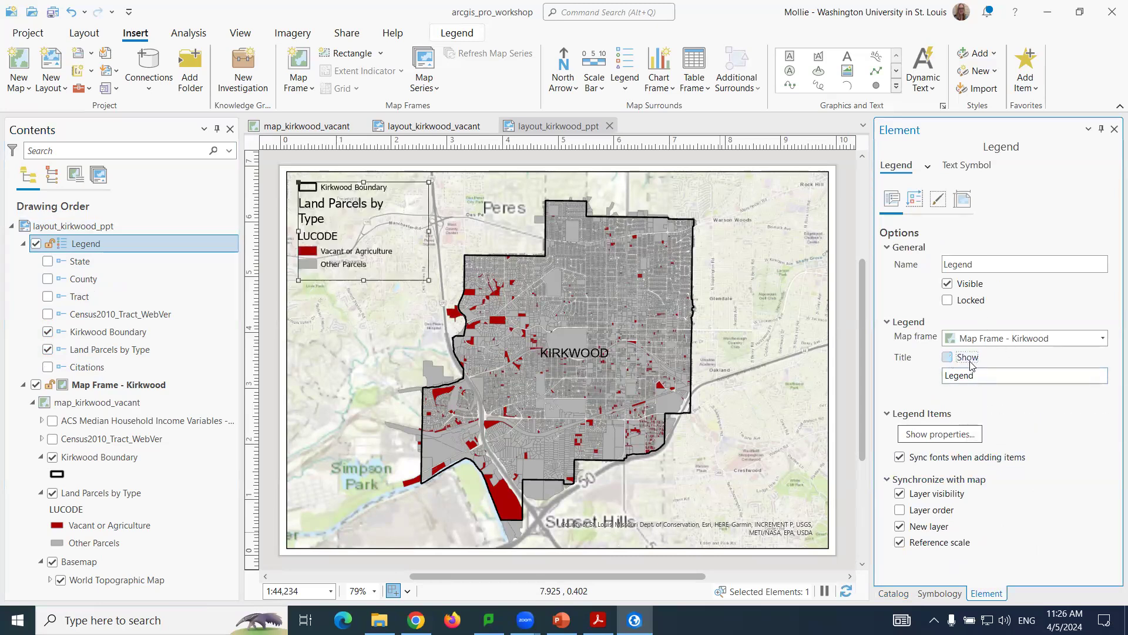
Set the legend's border colour to dark grey and its background fill to white.
{"action": "left_click", "coordinate": [938, 200]}
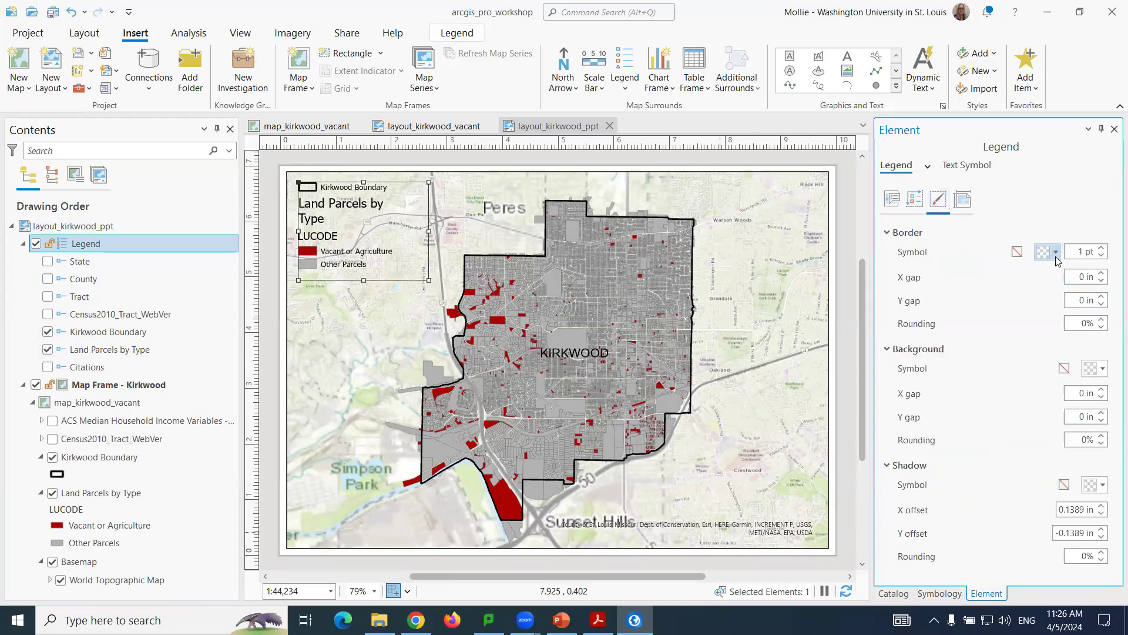
{"action": "left_click", "coordinate": [1056, 252]}
{"action": "left_click", "coordinate": [941, 419]}
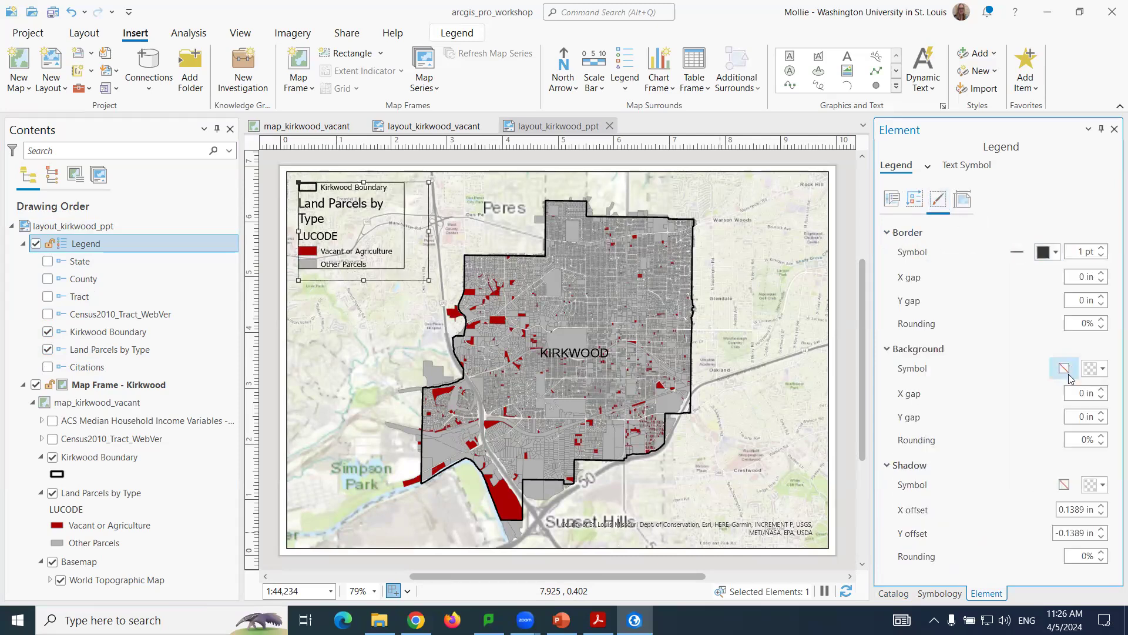
{"action": "left_click", "coordinate": [1101, 370]}
{"action": "left_click", "coordinate": [946, 418]}
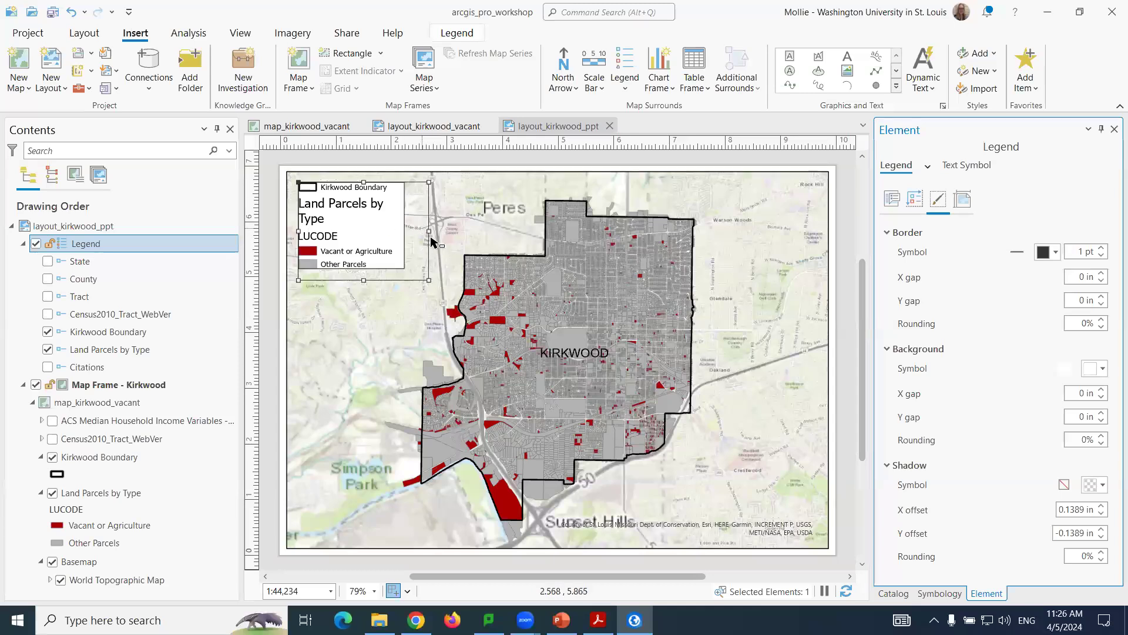
Set the legend's minimum font size to 10 pt.
{"action": "left_click", "coordinate": [914, 201]}
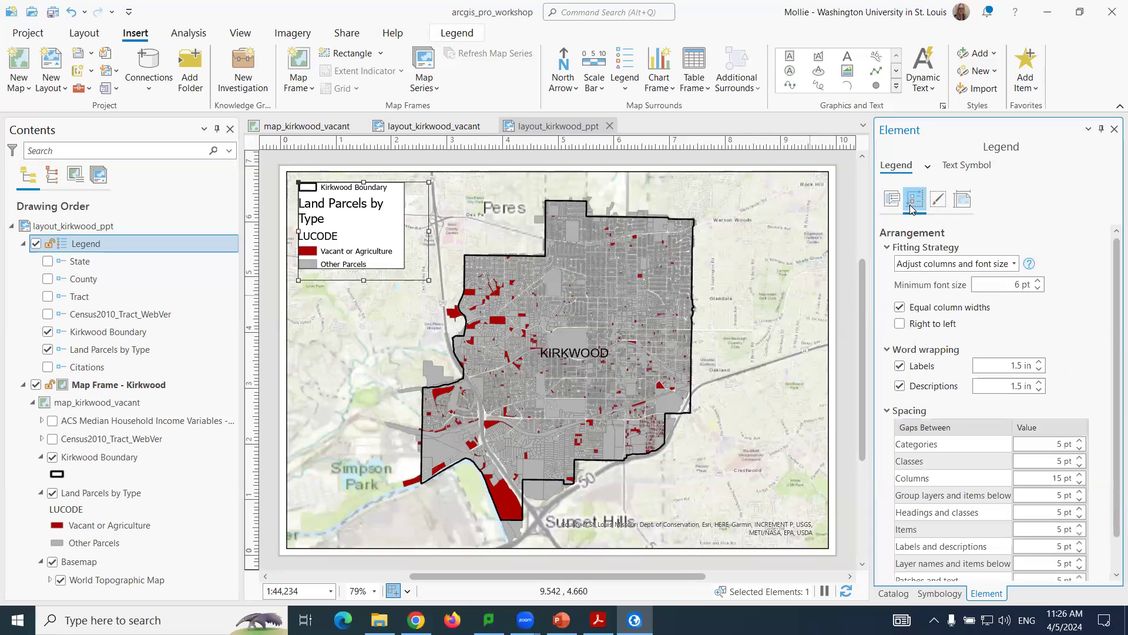
{"action": "left_click", "coordinate": [993, 283]}
{"action": "left_click_drag", "start_coordinate": [998, 284], "coordinate": [1112, 284]}
{"action": "type", "text": "10"}
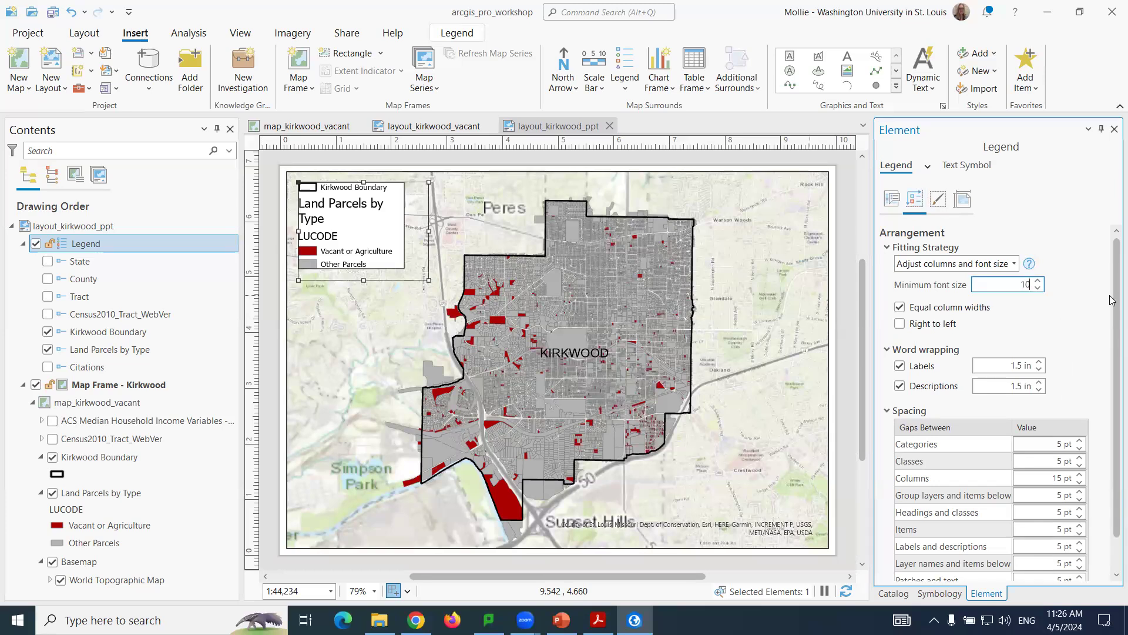
{"action": "left_click", "coordinate": [1055, 325]}
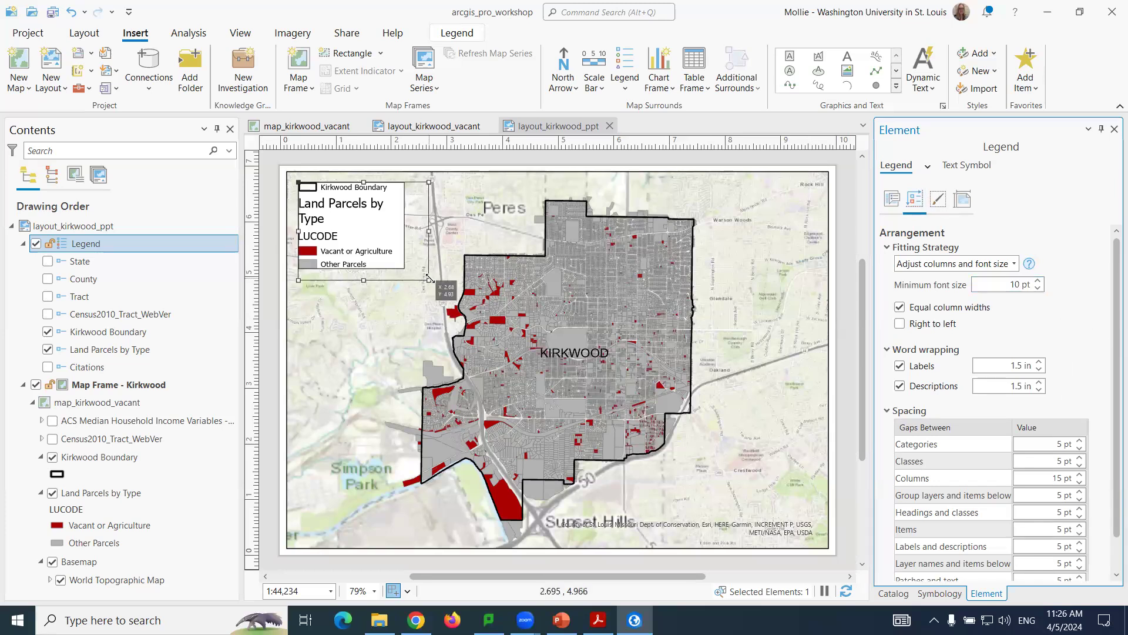
Resize the legend box and narrow the label wrap width to 1.6 in.
{"action": "left_click_drag", "start_coordinate": [429, 280], "coordinate": [375, 259]}
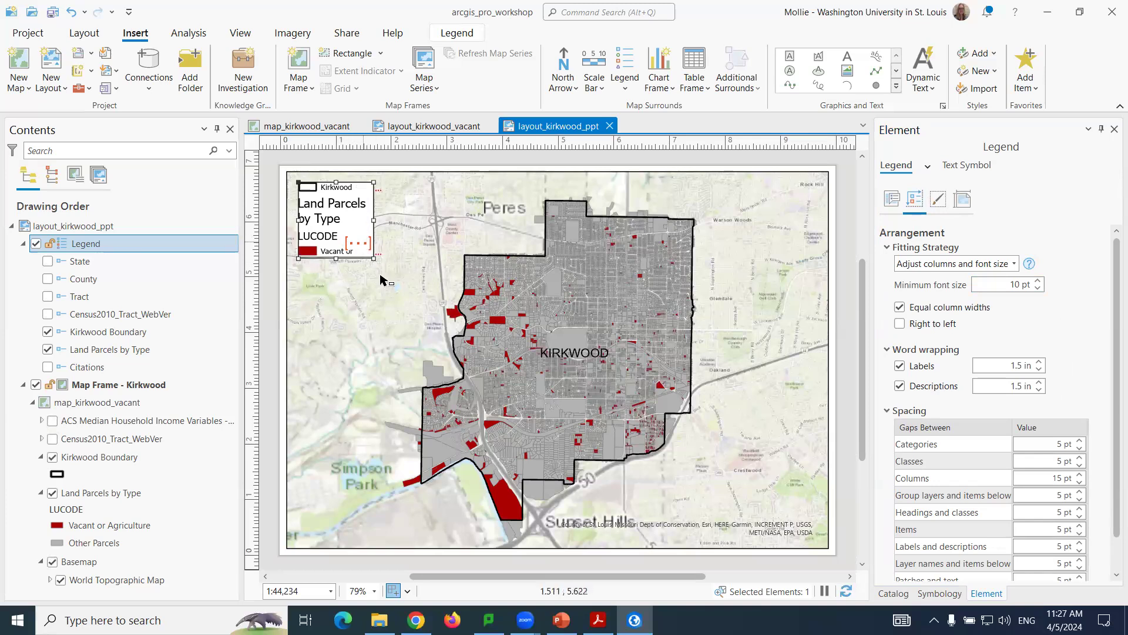
{"action": "left_click_drag", "start_coordinate": [375, 258], "coordinate": [421, 284]}
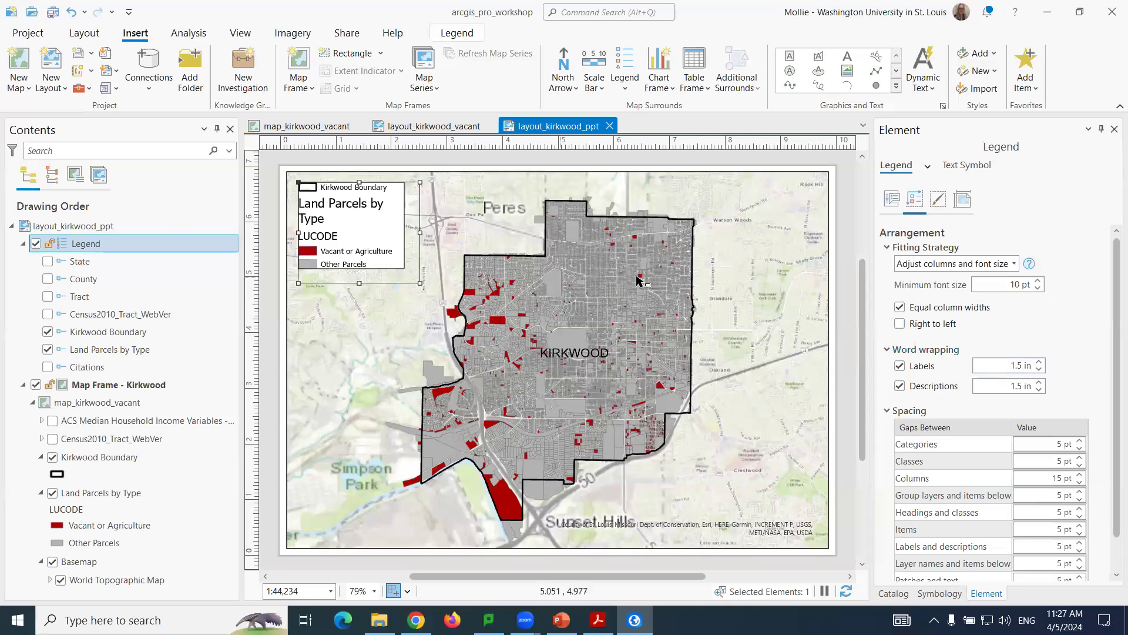
{"action": "left_click", "coordinate": [1040, 363]}
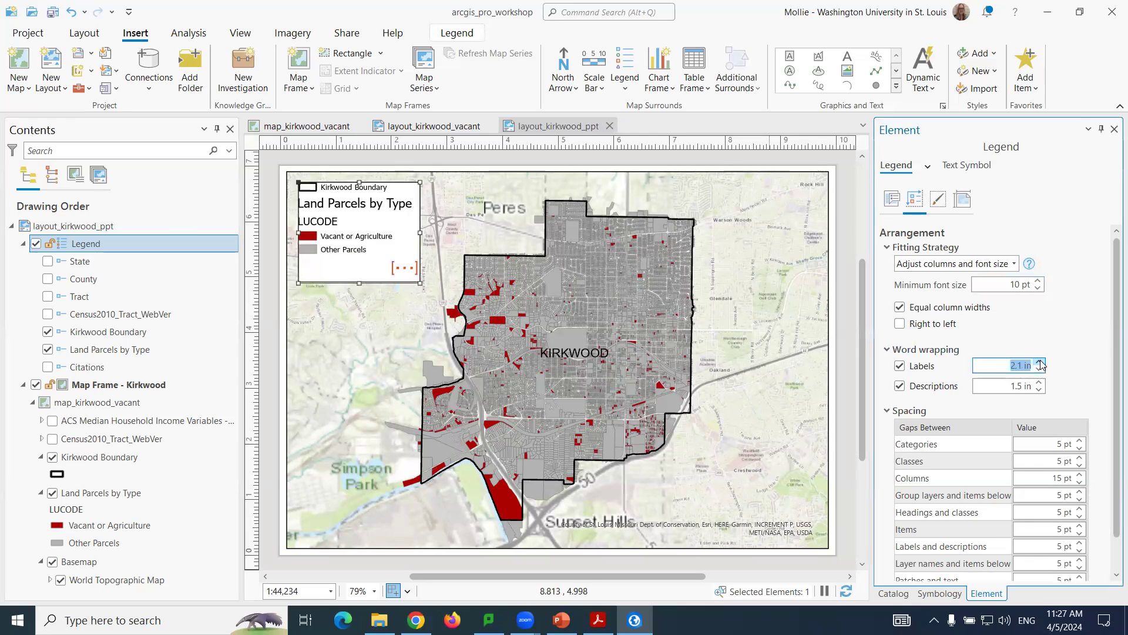
{"action": "left_click", "coordinate": [1040, 371]}
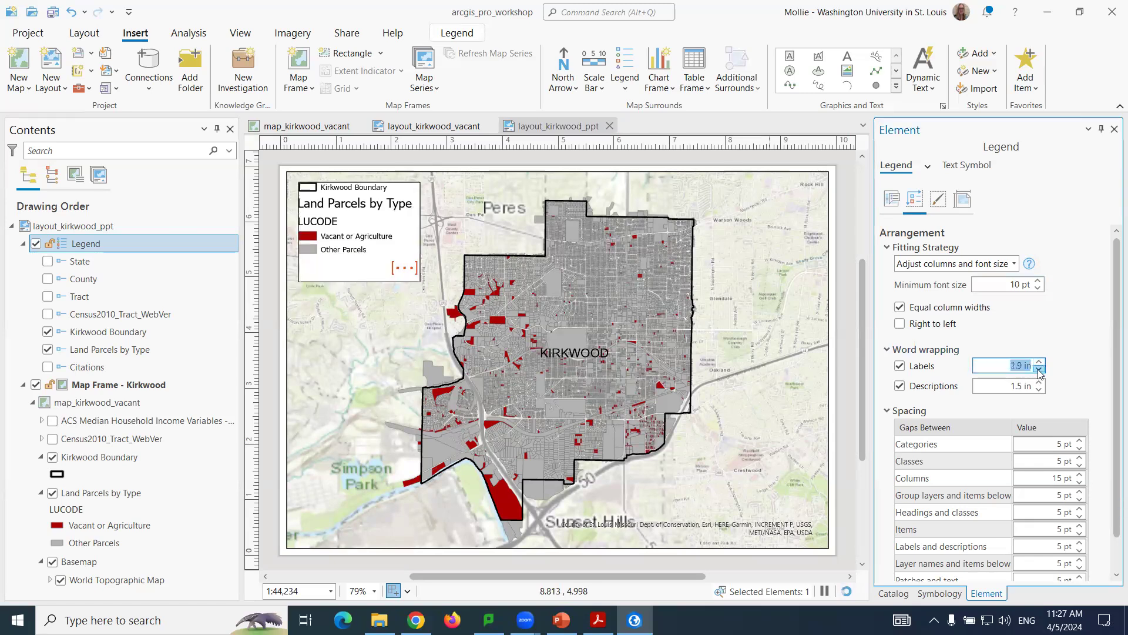
{"action": "left_click", "coordinate": [1040, 371]}
{"action": "left_click", "coordinate": [1040, 371]}
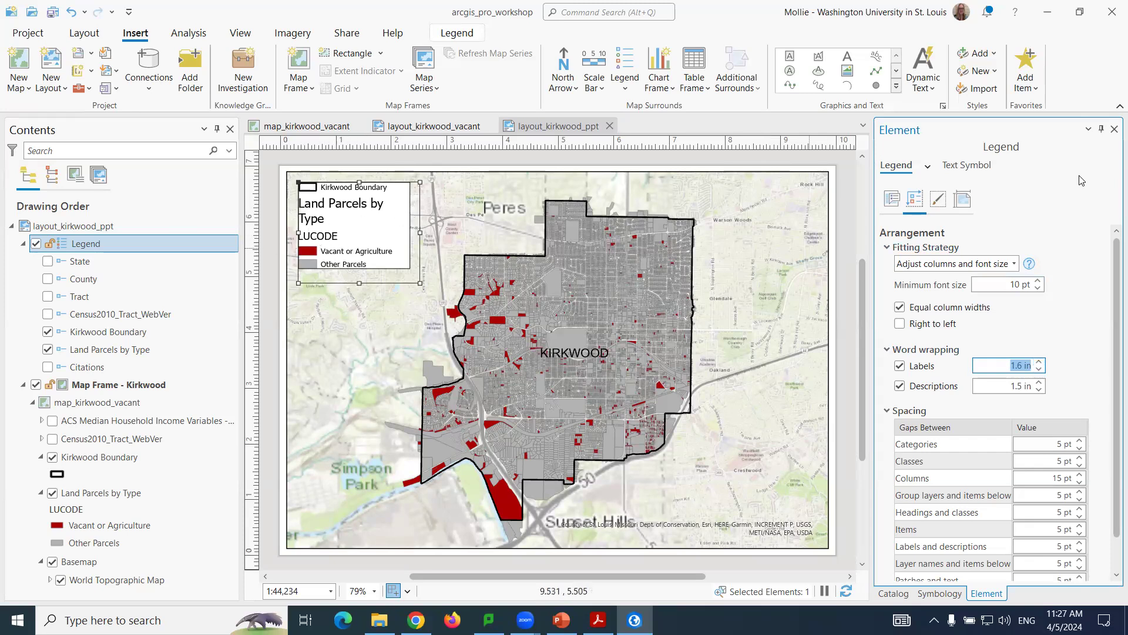
{"action": "right_click", "coordinate": [119, 351]}
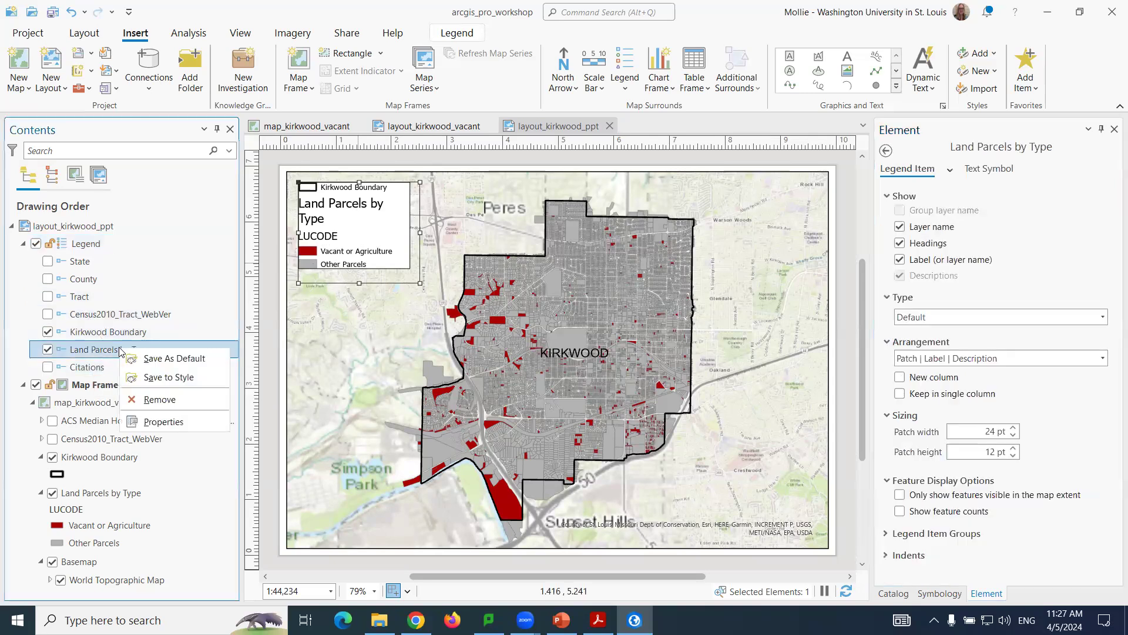
{"action": "left_click", "coordinate": [163, 424]}
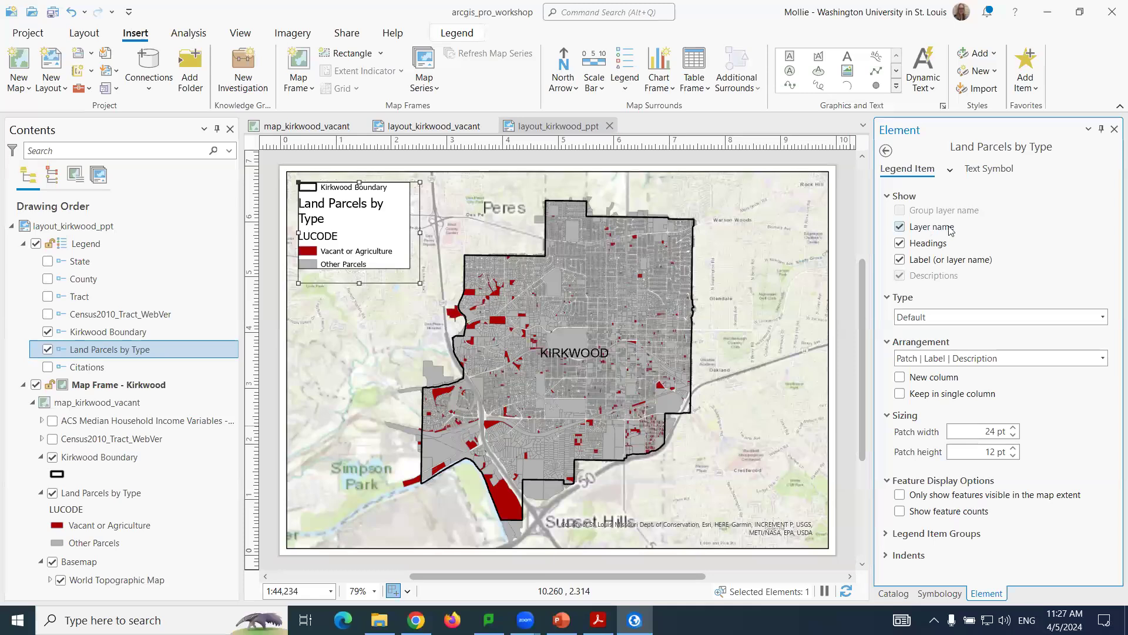
{"action": "left_click", "coordinate": [900, 243]}
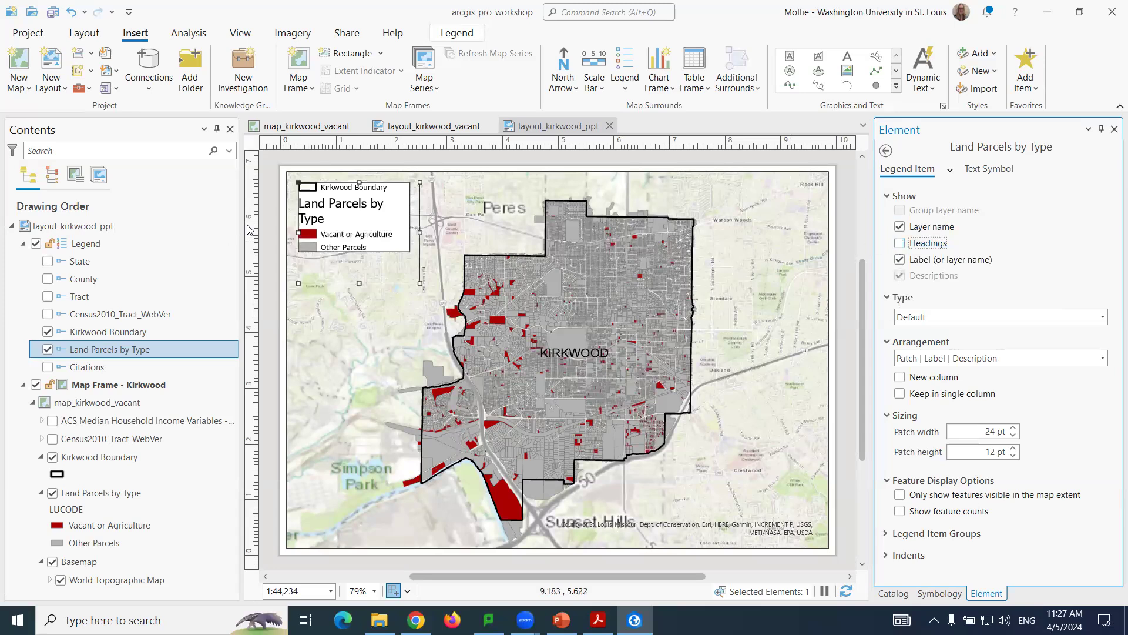
{"action": "left_click_drag", "start_coordinate": [420, 233], "coordinate": [462, 233]}
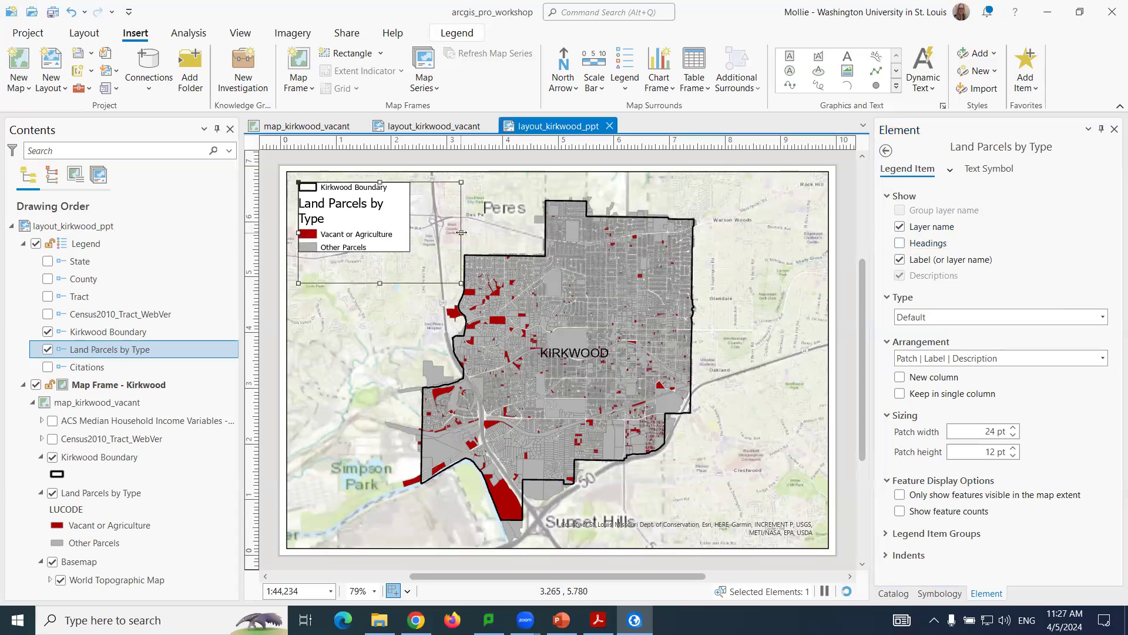
{"action": "left_click", "coordinate": [900, 260]}
{"action": "left_click", "coordinate": [900, 260]}
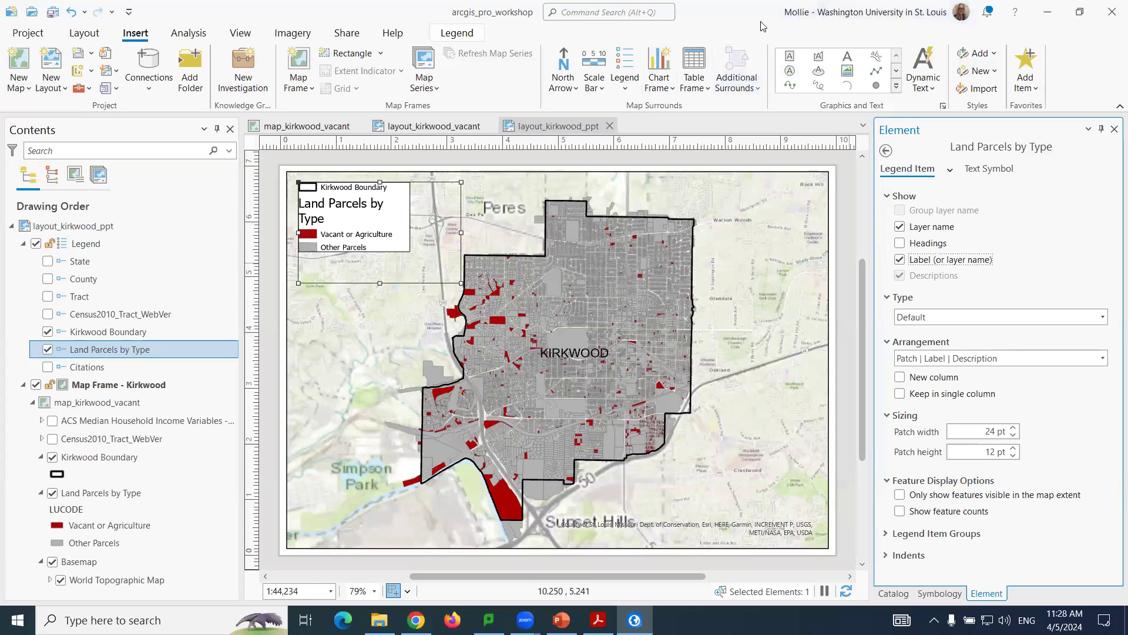
Draw a single-division scale bar at the map's lower right.
{"action": "left_click", "coordinate": [597, 93]}
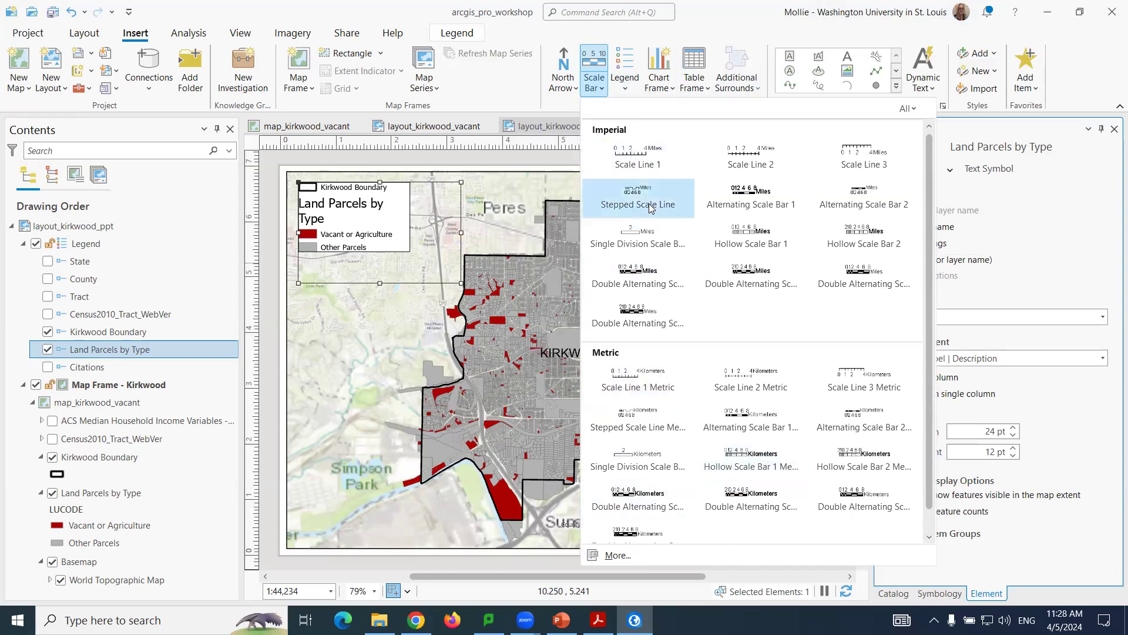
{"action": "left_click", "coordinate": [646, 237]}
{"action": "left_click_drag", "start_coordinate": [690, 467], "coordinate": [803, 506]}
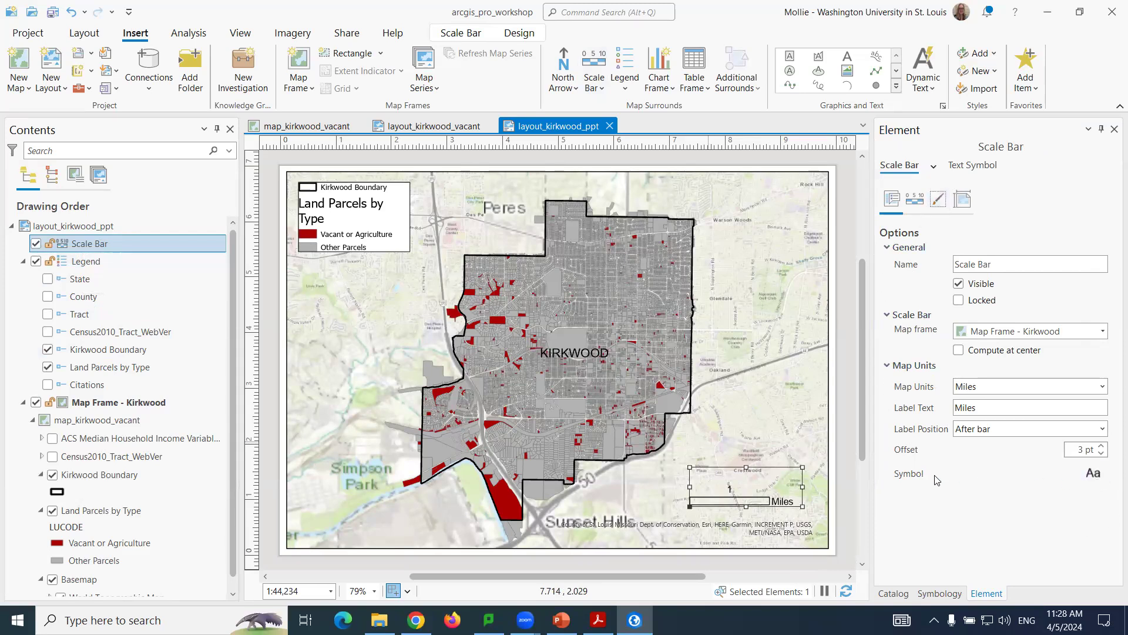
Set the scale bar units to Kilometers with label text 'km' placed after the bar.
{"action": "left_click", "coordinate": [1093, 473]}
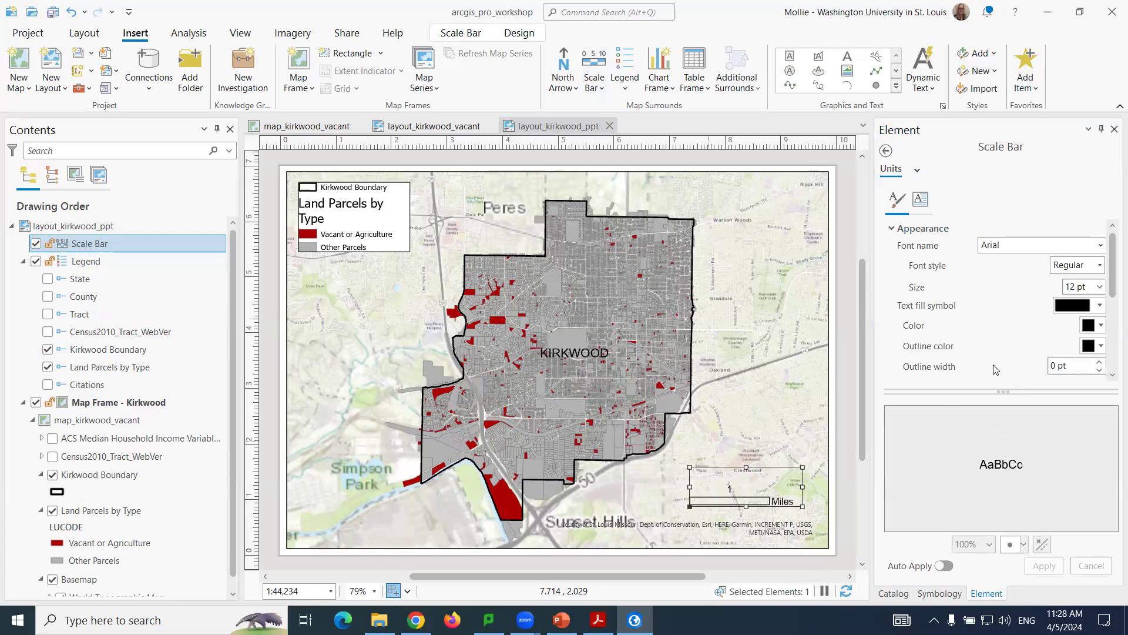
{"action": "left_click", "coordinate": [886, 150]}
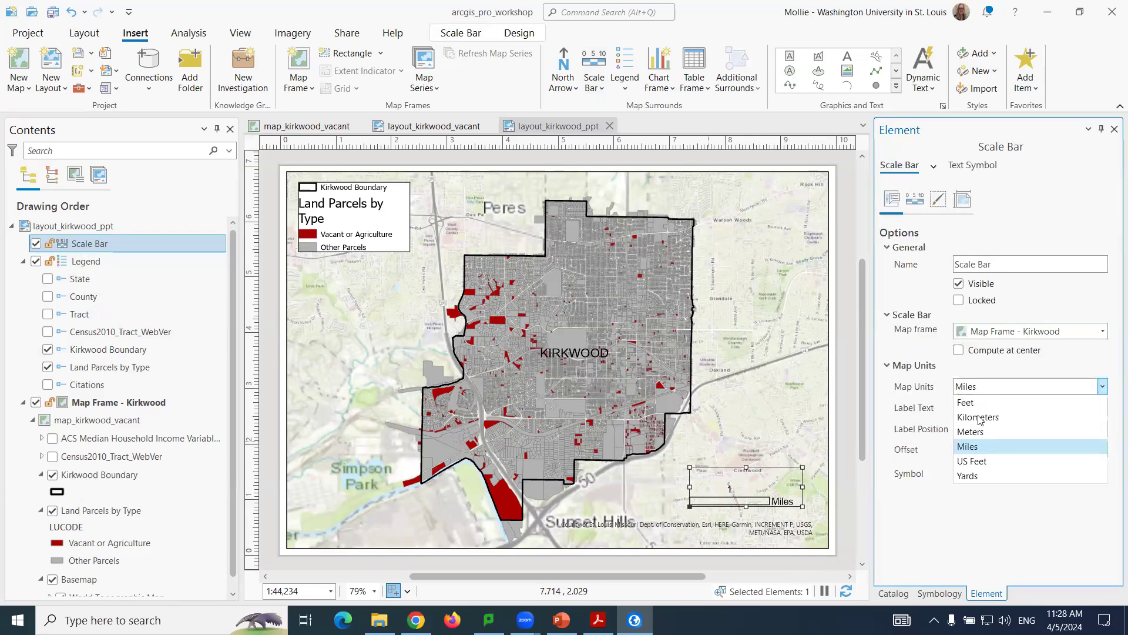
{"action": "left_click", "coordinate": [979, 417]}
{"action": "key", "text": "Tab"}
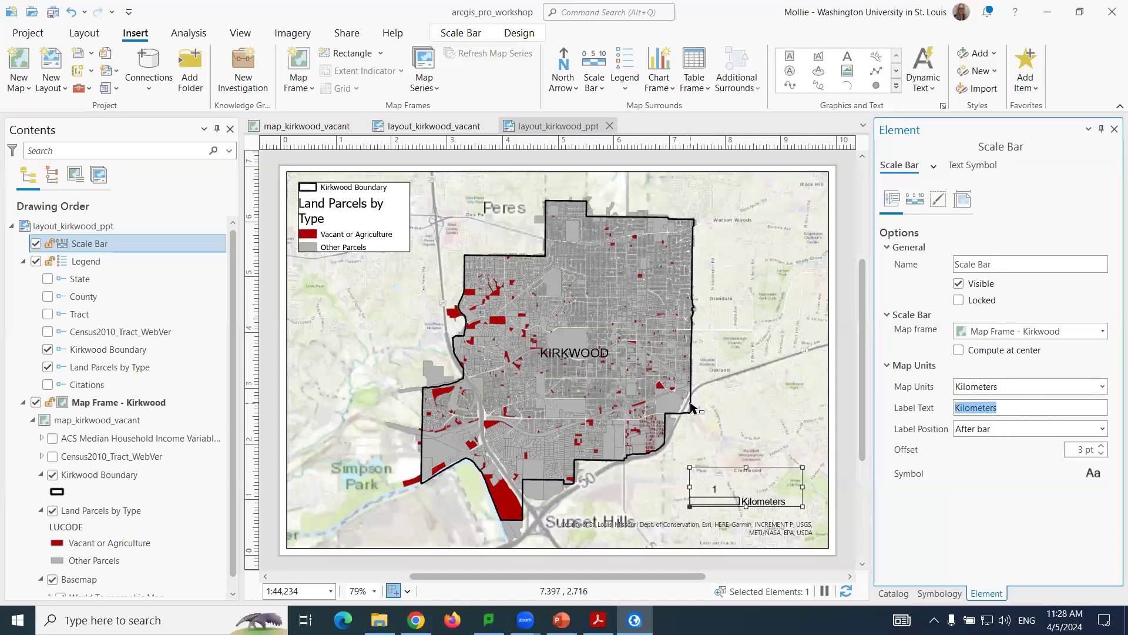
{"action": "type", "text": "km"}
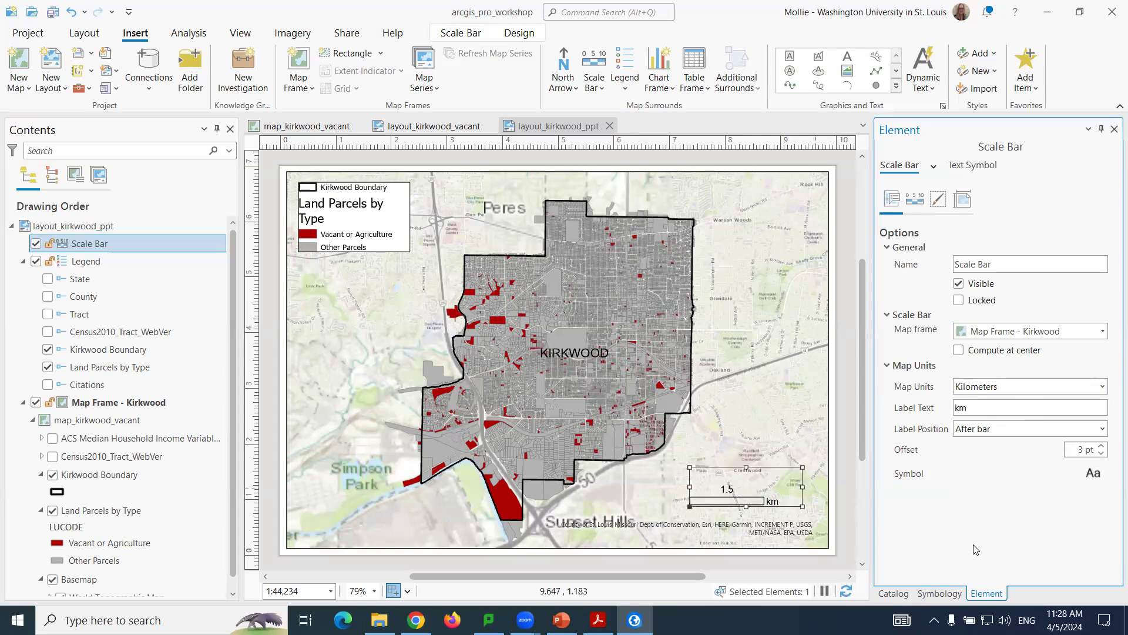
{"action": "left_click", "coordinate": [997, 435]}
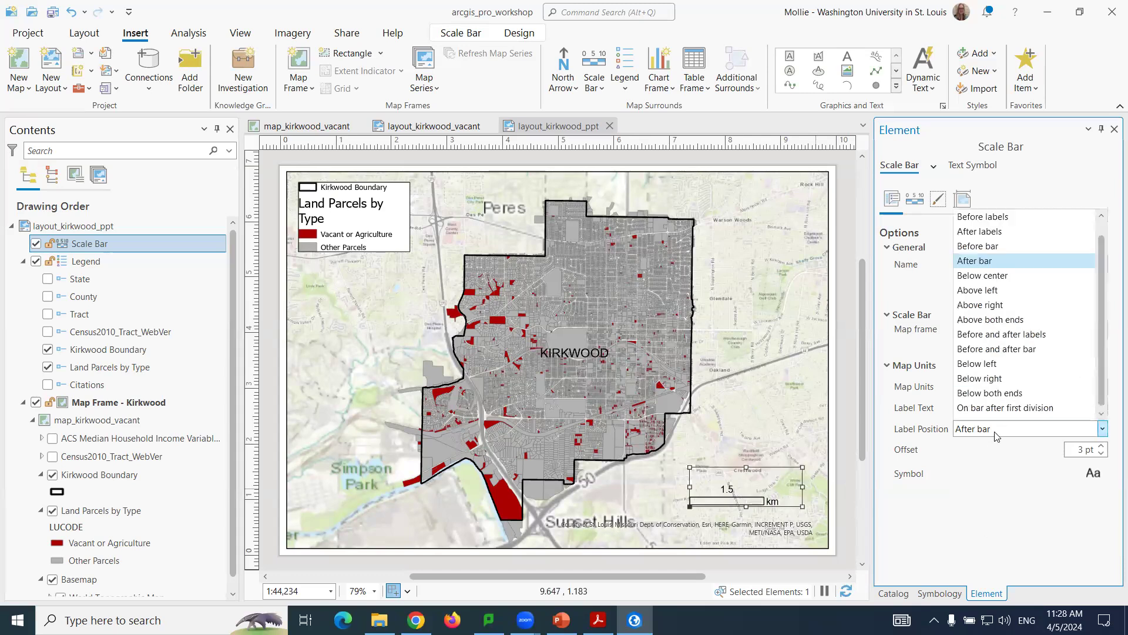
{"action": "left_click", "coordinate": [986, 492]}
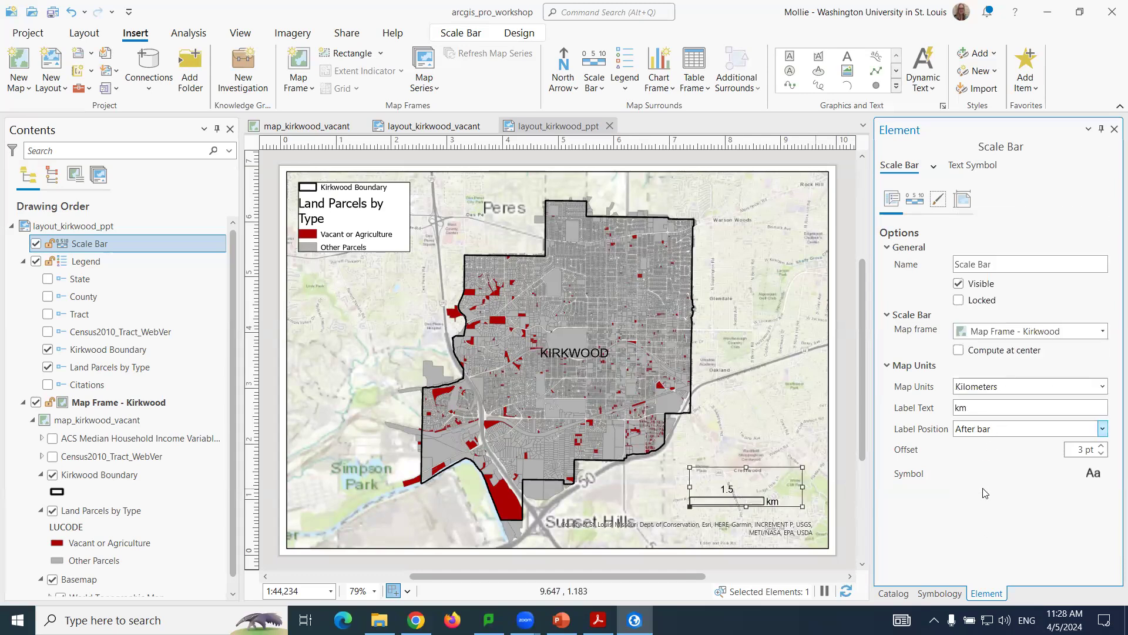
{"action": "left_click", "coordinate": [916, 201]}
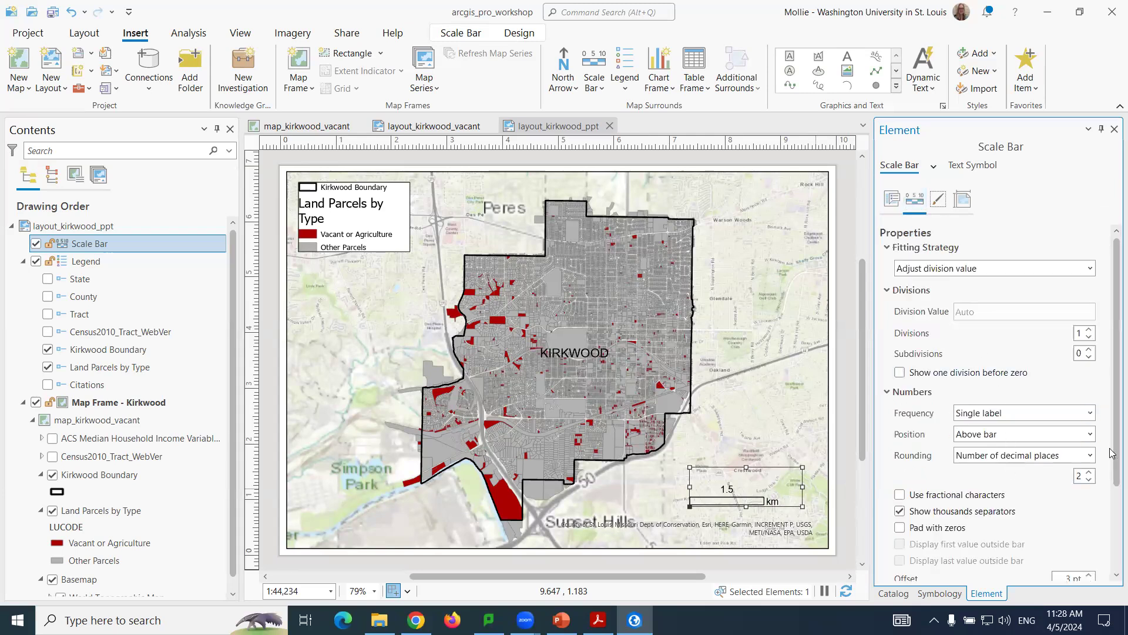
{"action": "left_click_drag", "start_coordinate": [1113, 468], "coordinate": [1112, 548]}
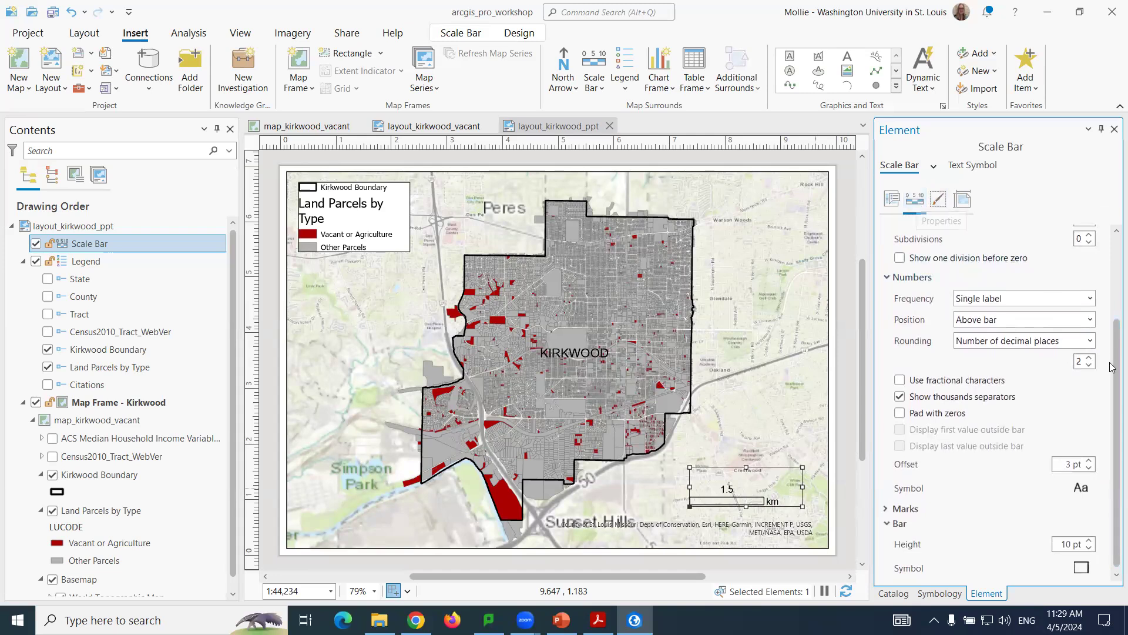
Give the scale bar a red fill and an orange outline, and apply the colours.
{"action": "left_click", "coordinate": [1081, 567]}
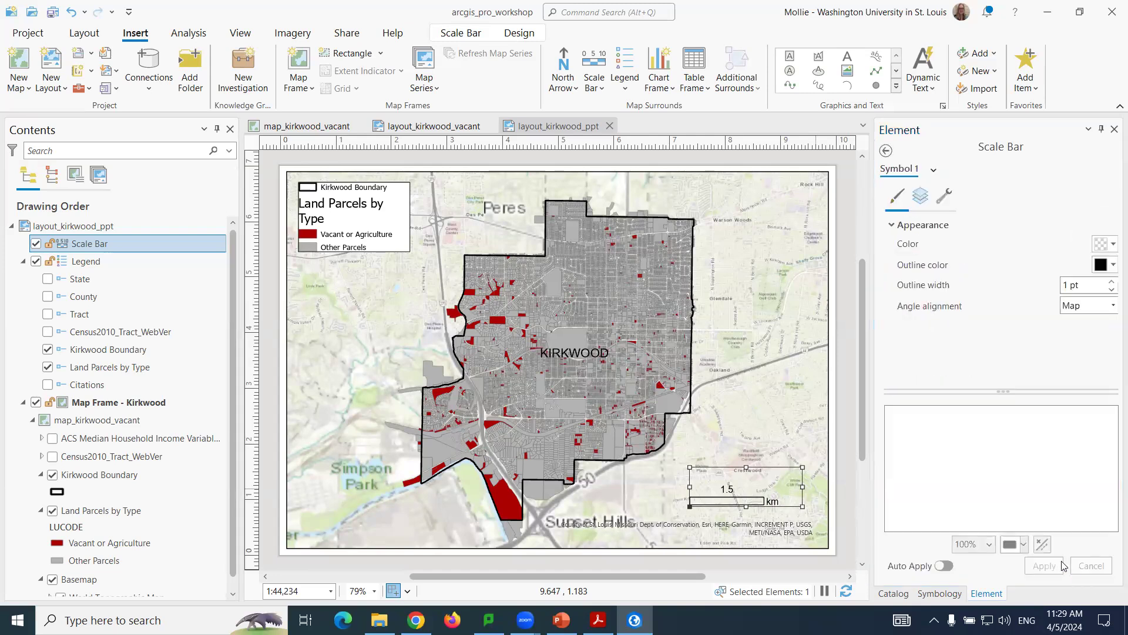
{"action": "left_click", "coordinate": [1112, 245]}
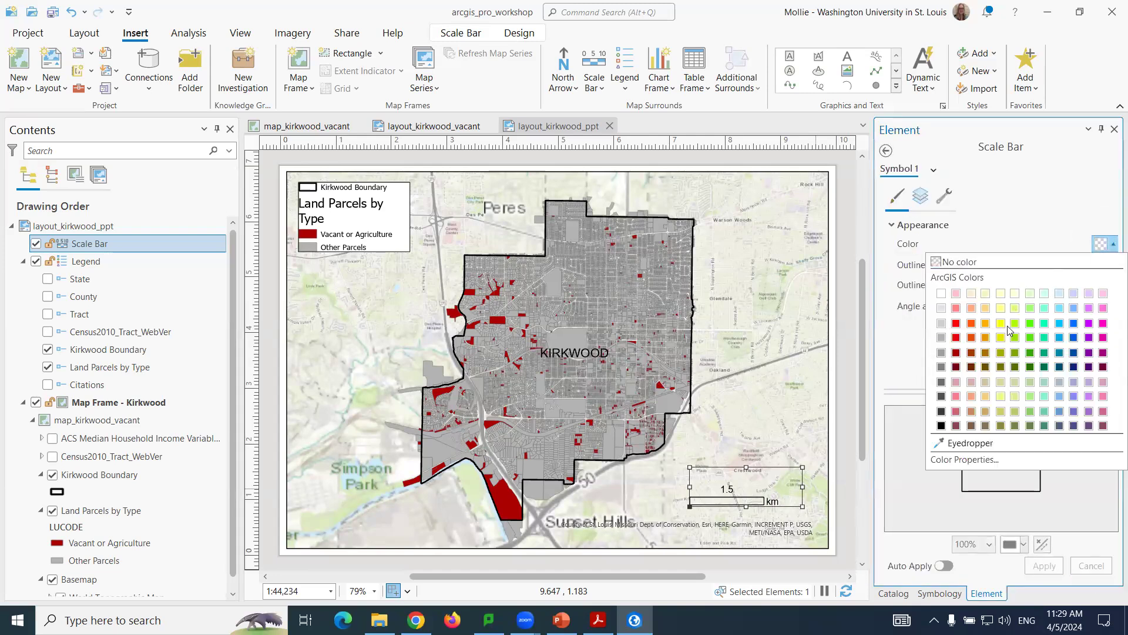
{"action": "left_click", "coordinate": [955, 324]}
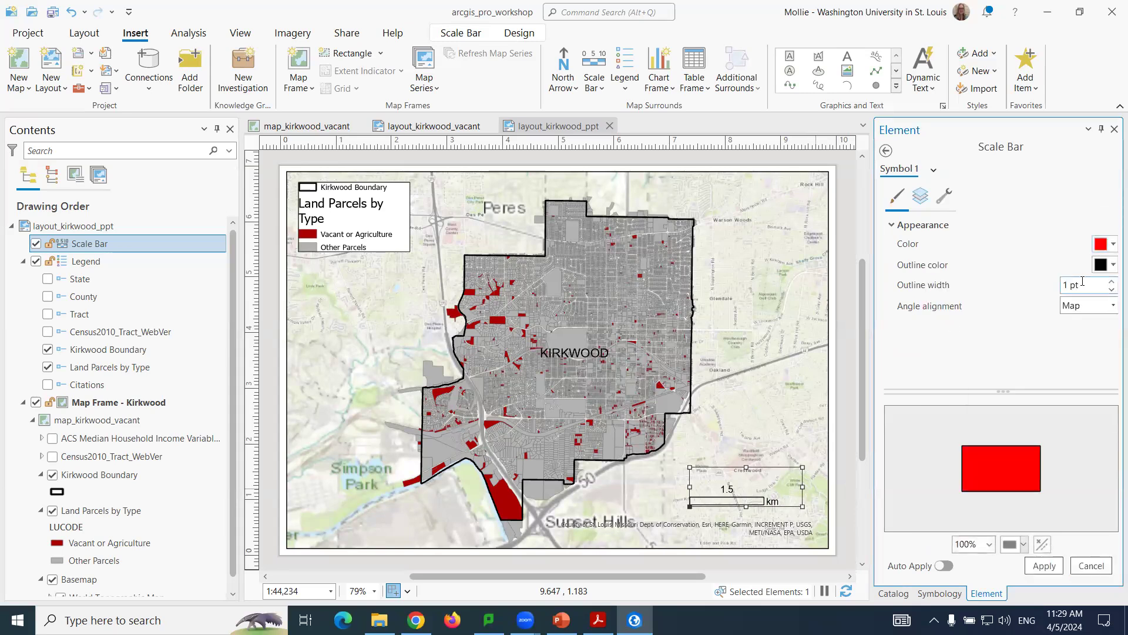
{"action": "left_click", "coordinate": [1113, 266]}
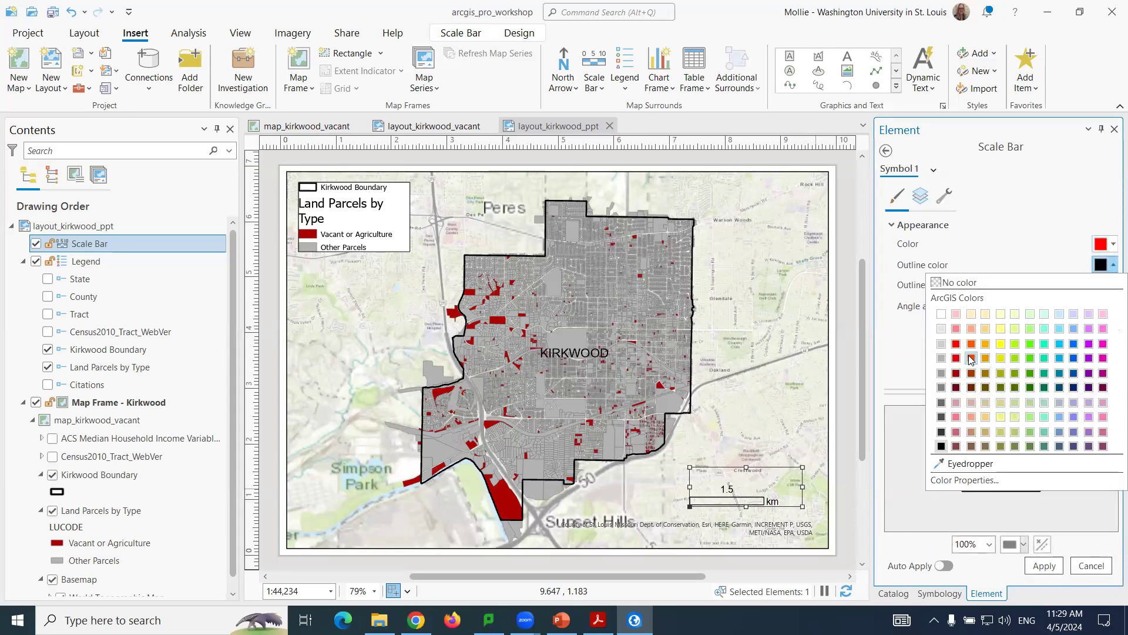
{"action": "left_click", "coordinate": [971, 358]}
{"action": "left_click", "coordinate": [1045, 570]}
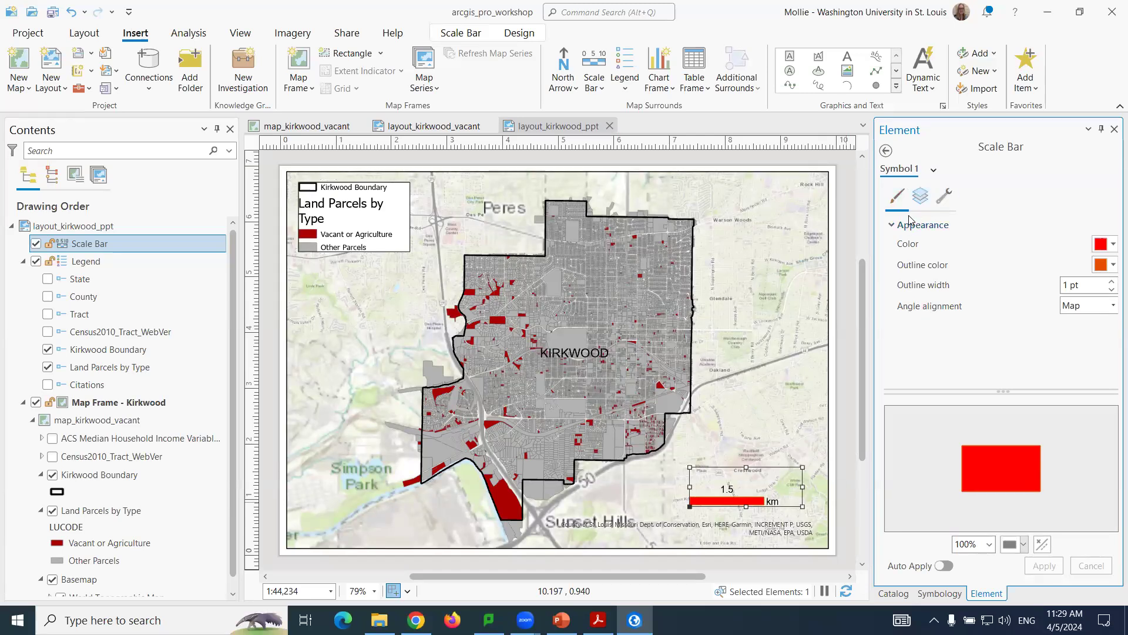
Shift the scale bar right, adjust its width, and keep it linked to Map Frame - Kirkwood.
{"action": "left_click_drag", "start_coordinate": [732, 474], "coordinate": [752, 479]}
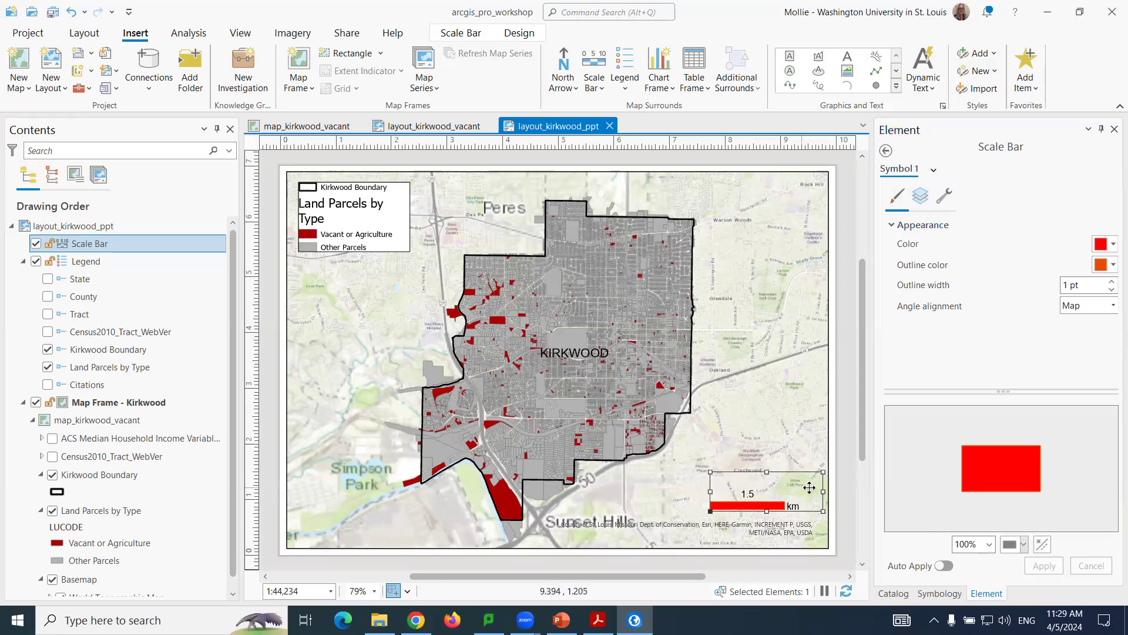
{"action": "left_click_drag", "start_coordinate": [823, 491], "coordinate": [805, 494]}
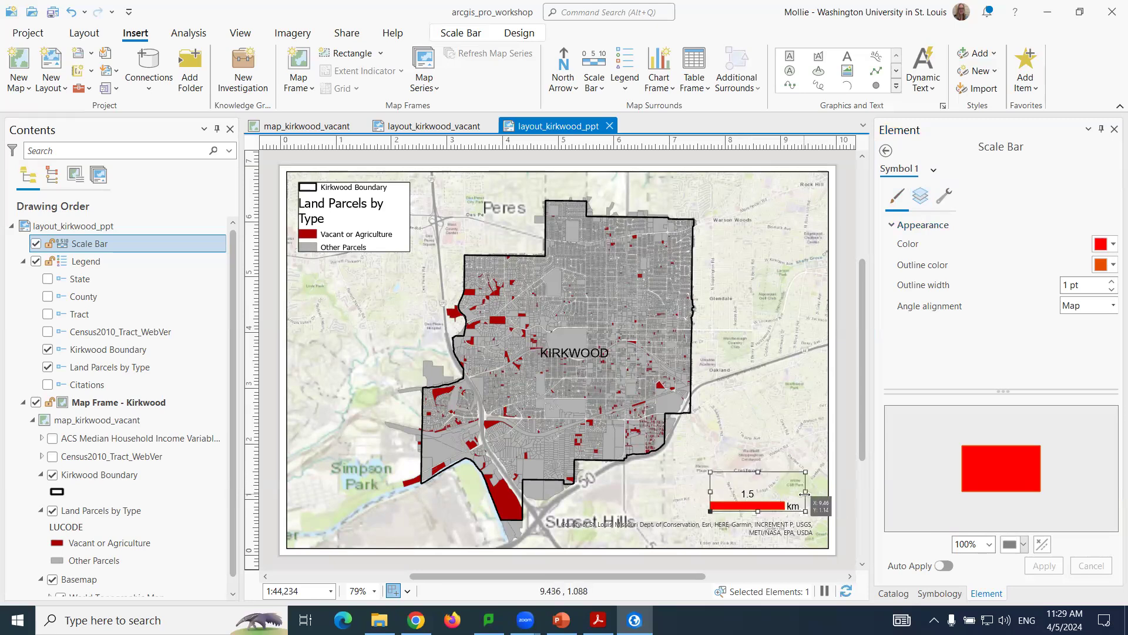
{"action": "left_click", "coordinate": [893, 203]}
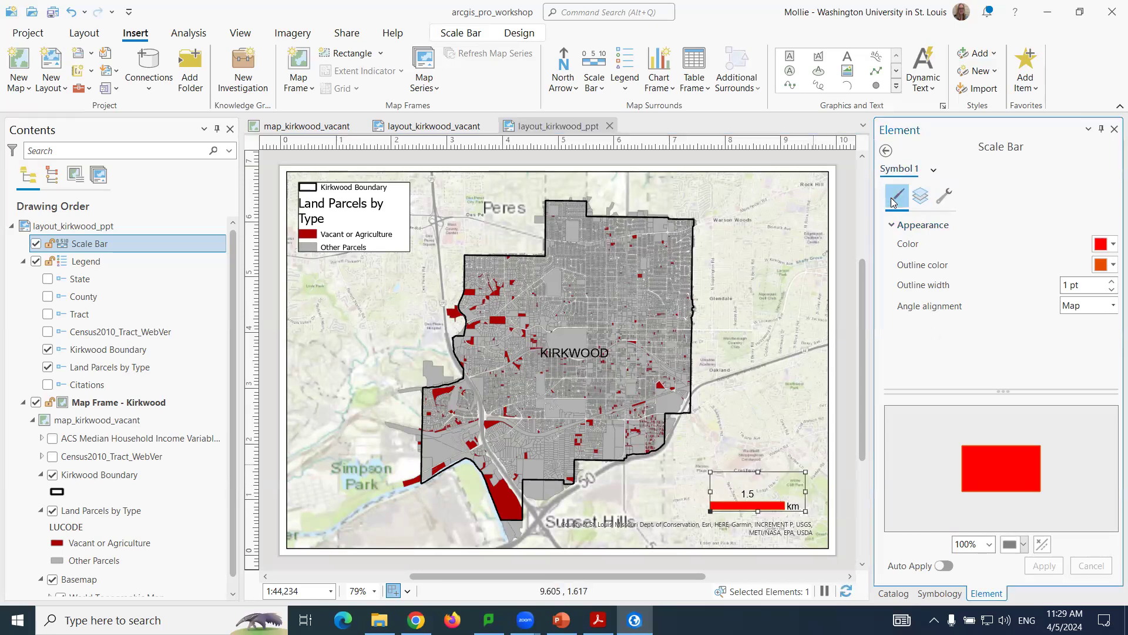
{"action": "left_click", "coordinate": [886, 150]}
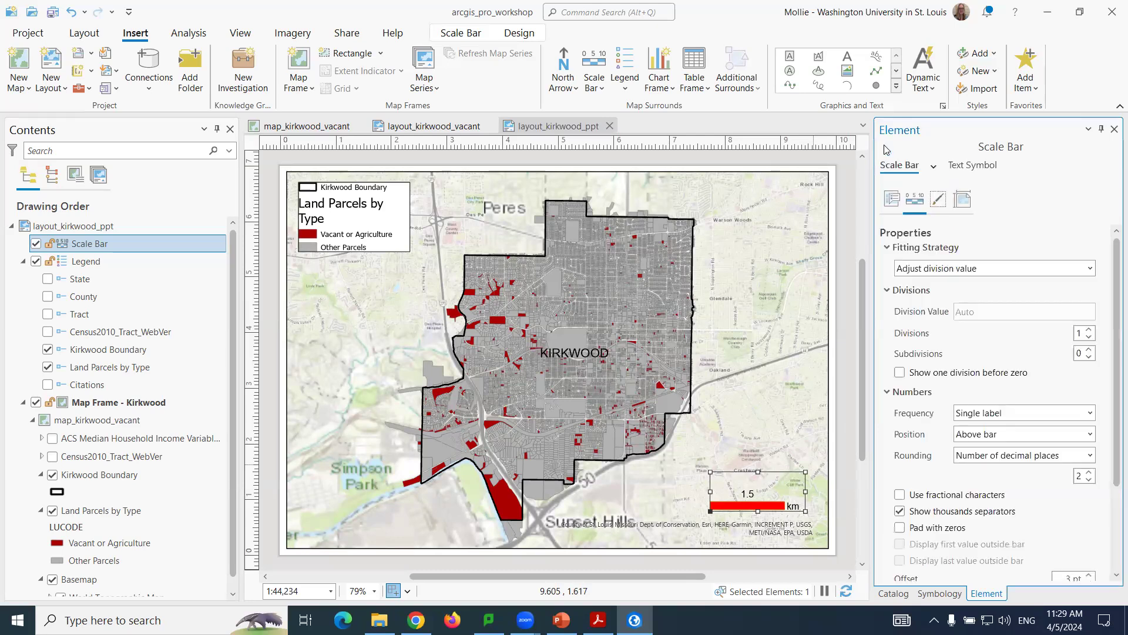
{"action": "left_click", "coordinate": [893, 200]}
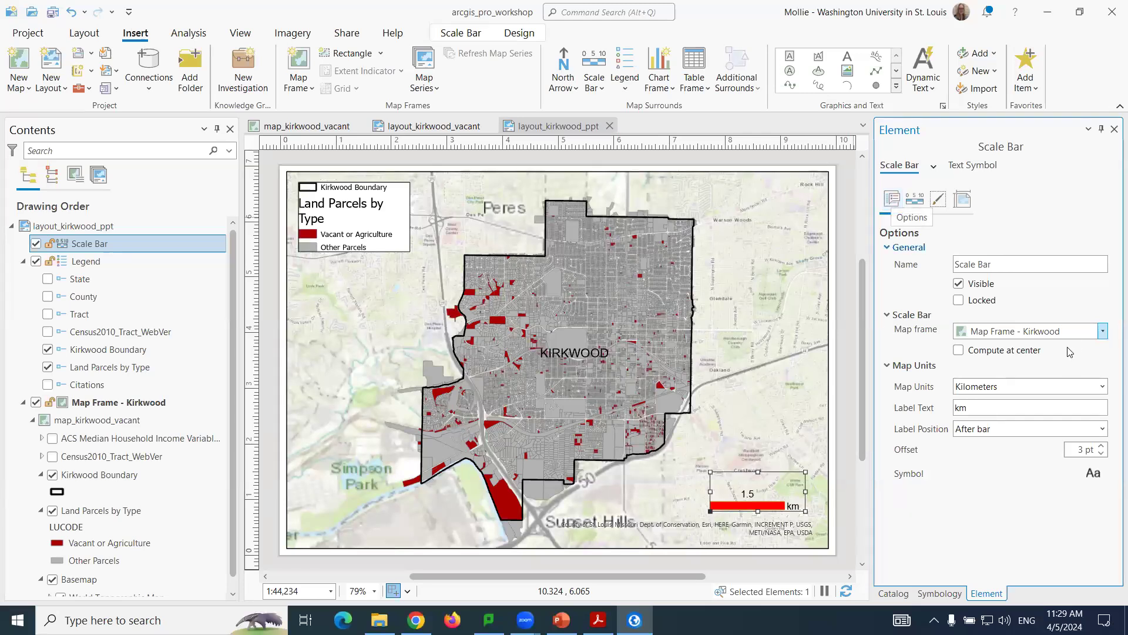
{"action": "left_click", "coordinate": [1103, 333]}
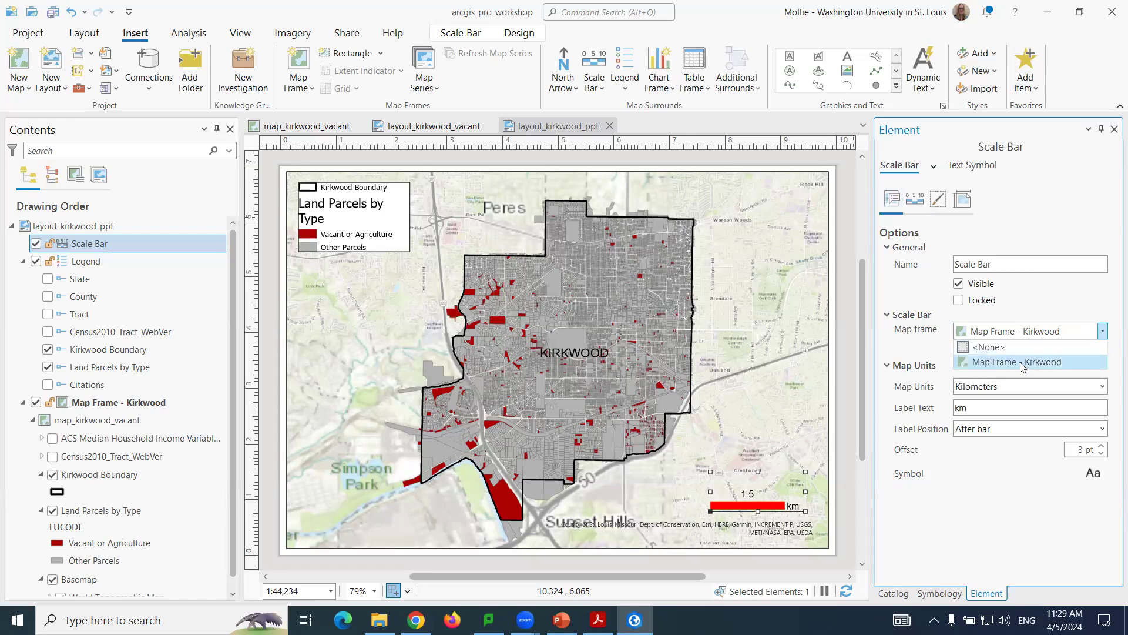
{"action": "left_click", "coordinate": [1033, 366]}
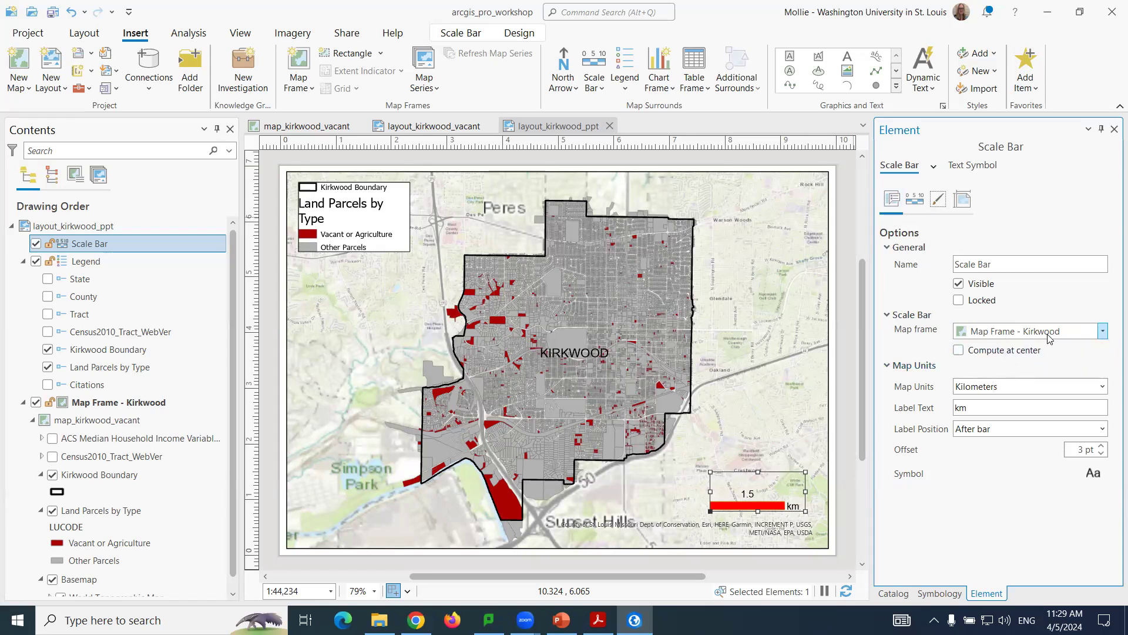
Confirm the legend follows Map Frame - Kirkwood, then choose a north arrow style to place.
{"action": "left_click", "coordinate": [136, 261]}
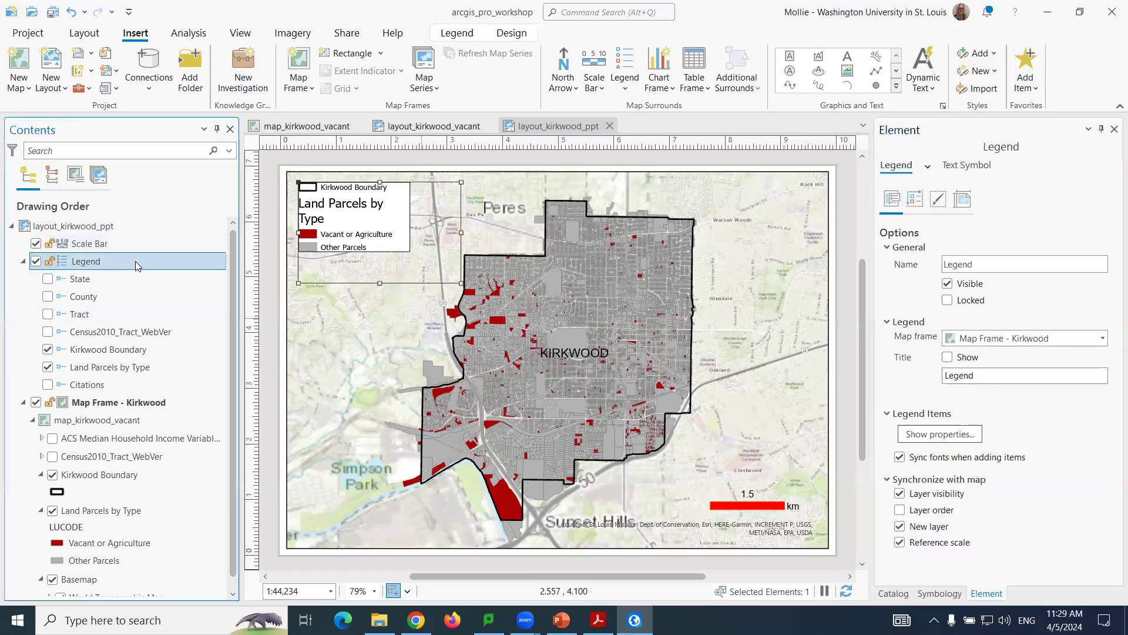
{"action": "left_click", "coordinate": [1102, 338]}
{"action": "left_click", "coordinate": [1040, 375]}
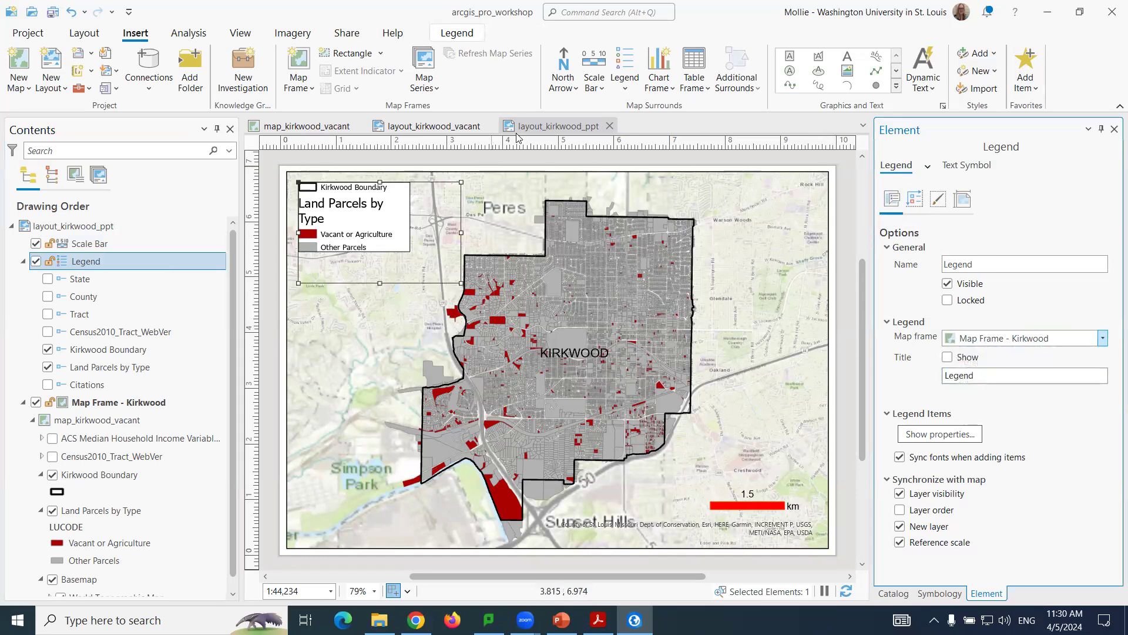
{"action": "left_click", "coordinate": [557, 93]}
{"action": "left_click", "coordinate": [588, 171]}
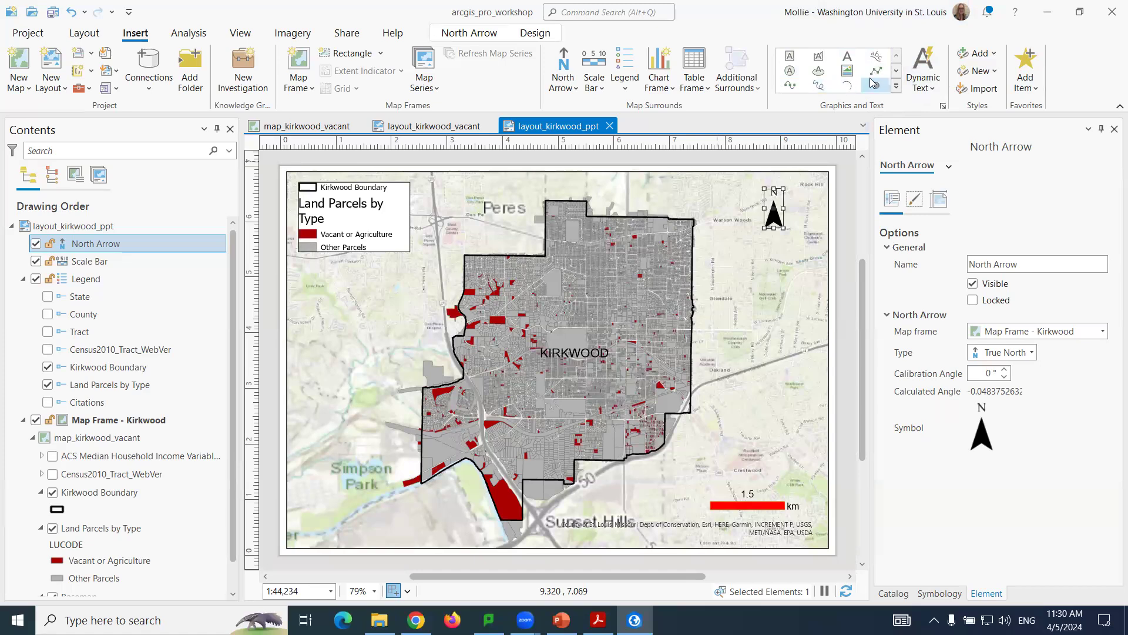
Draw a rectangular text box on the map just east of the Kirkwood boundary.
{"action": "left_click", "coordinate": [797, 60]}
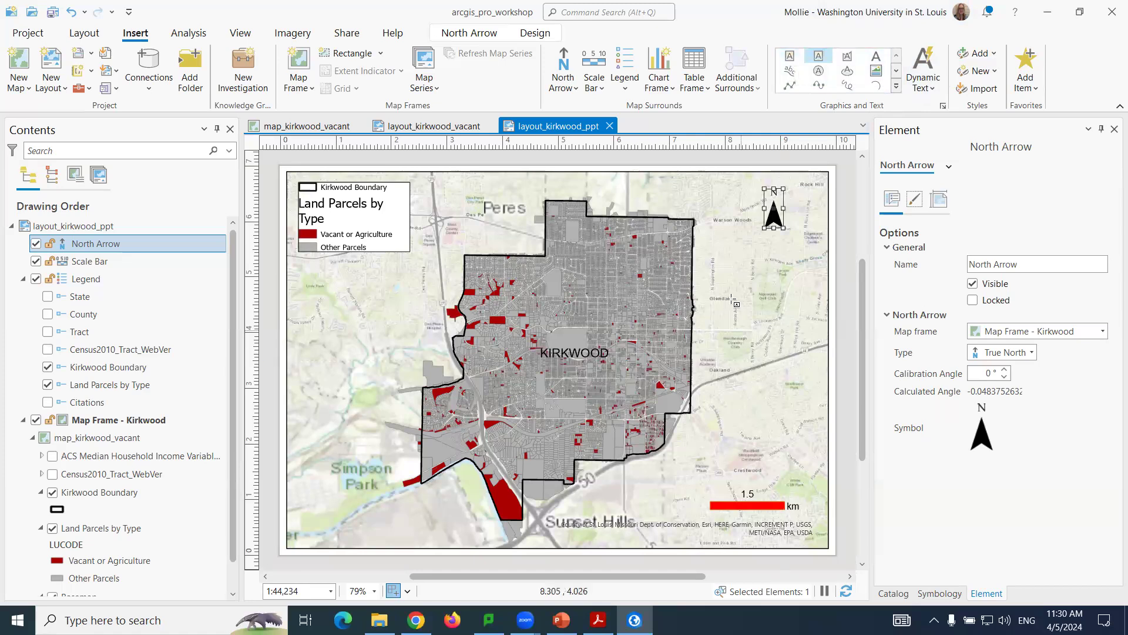
{"action": "left_click_drag", "start_coordinate": [817, 360], "coordinate": [732, 293]}
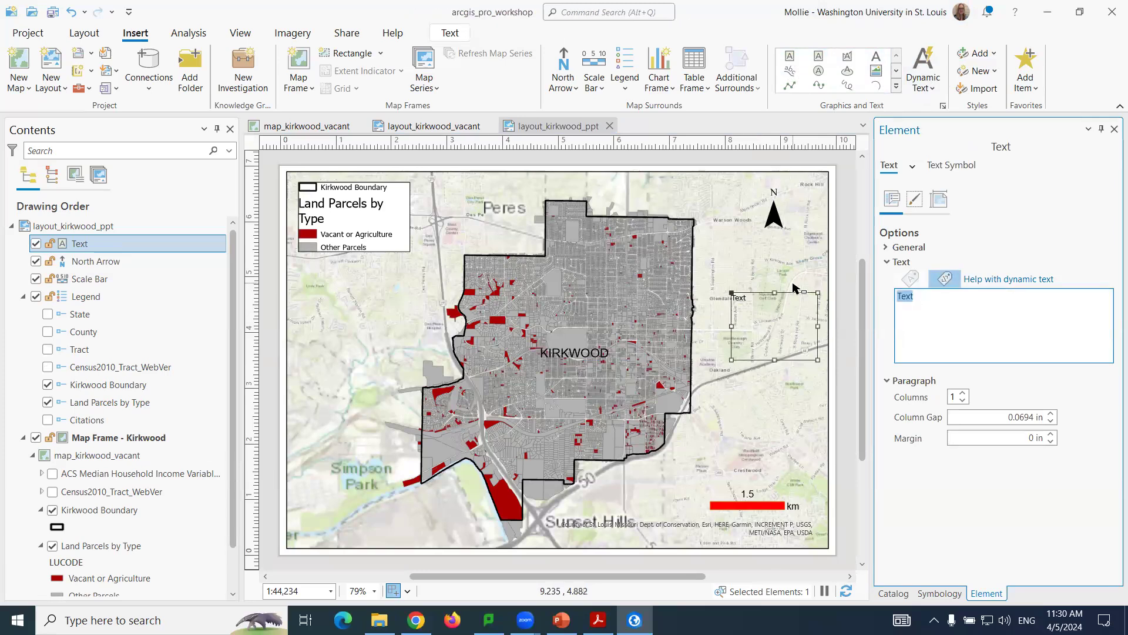
Enter 'This is my map' in the text box and give it a yellow border and pale yellow-green fill.
{"action": "type", "text": "This is my map"}
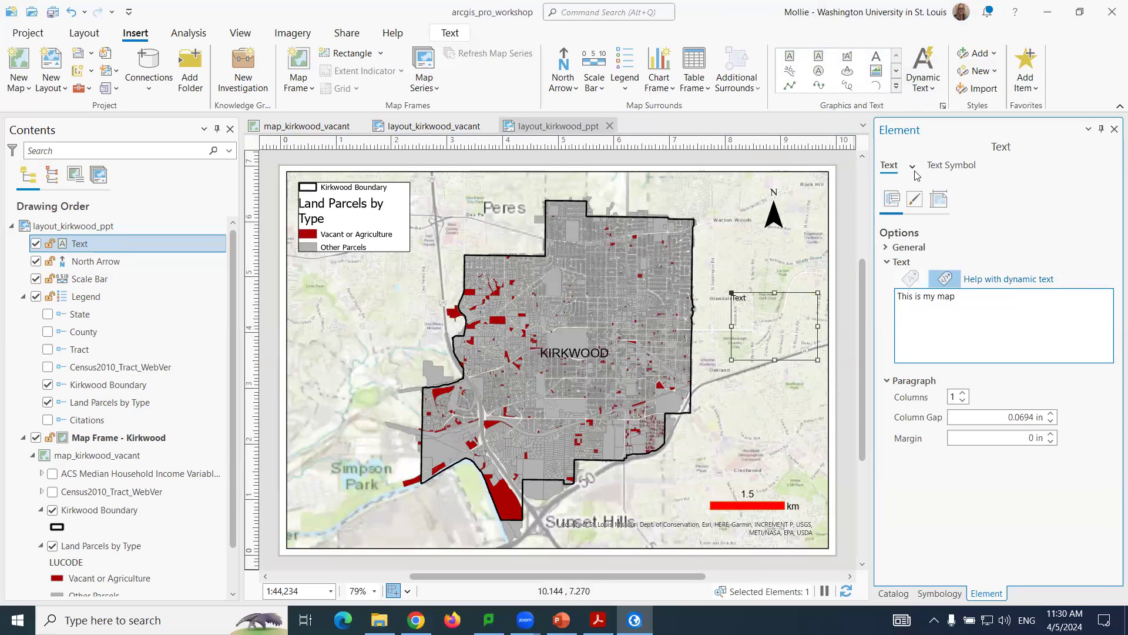
{"action": "left_click", "coordinate": [937, 206]}
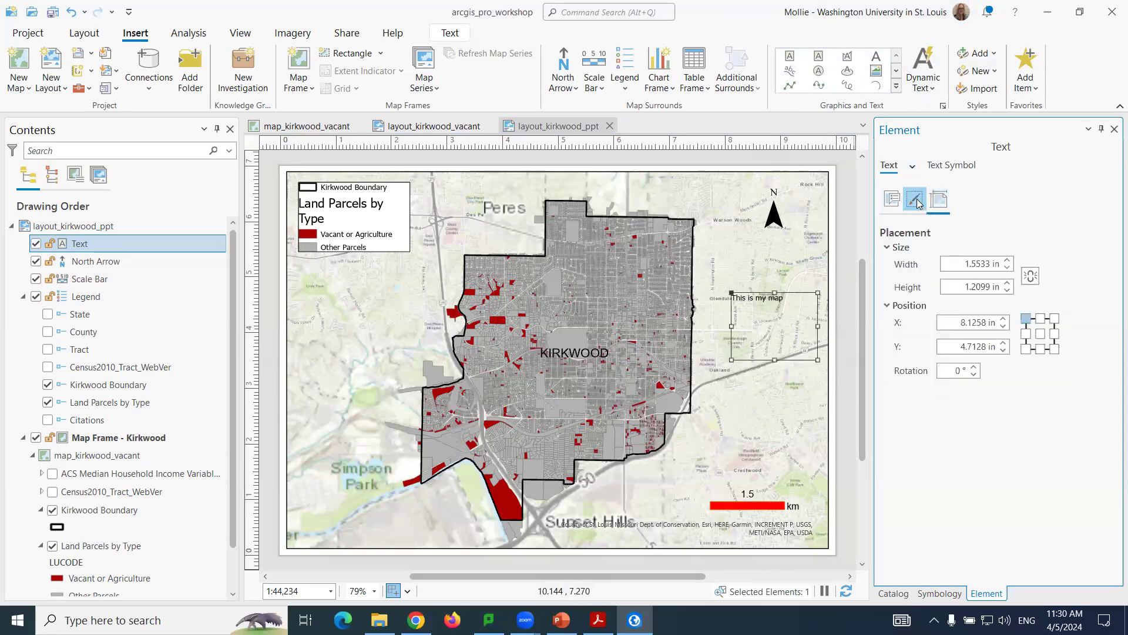
{"action": "left_click", "coordinate": [914, 199]}
{"action": "left_click", "coordinate": [1049, 251]}
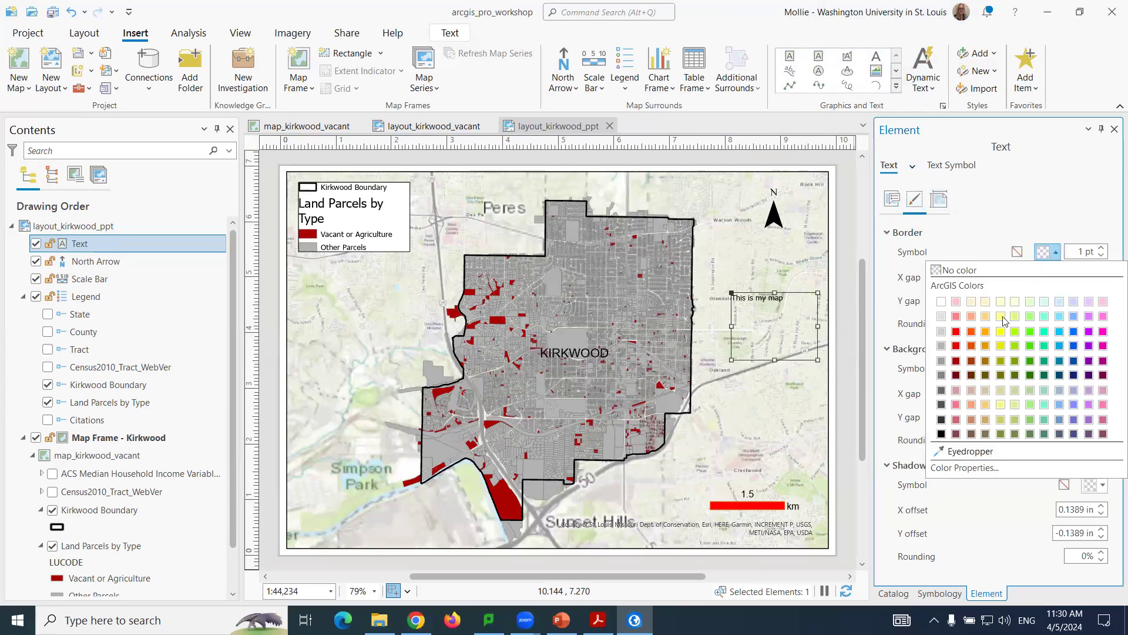
{"action": "left_click", "coordinate": [1000, 332]}
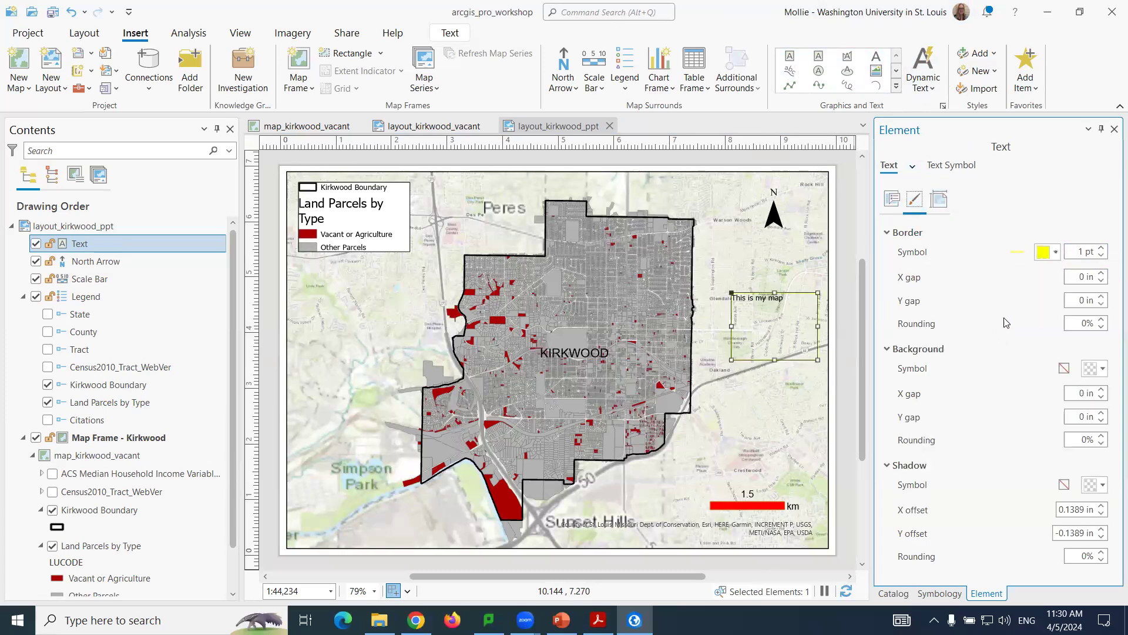
{"action": "left_click", "coordinate": [1103, 368]}
{"action": "left_click", "coordinate": [1012, 436]}
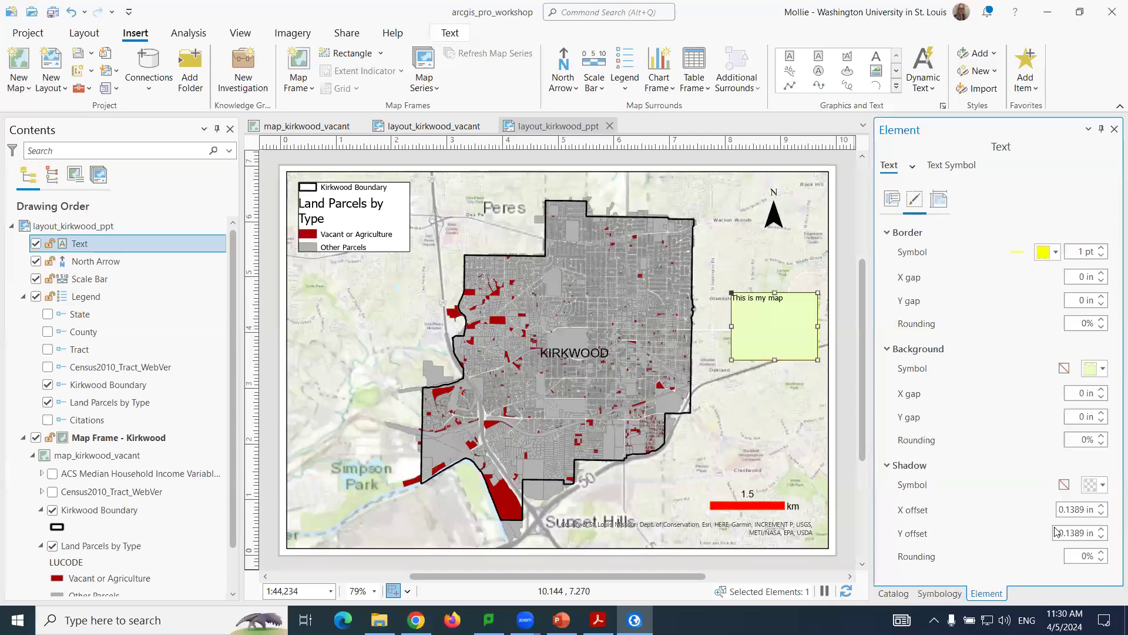
Move the text box lower left and set its text to 18 pt Sitka.
{"action": "left_click", "coordinate": [789, 402]}
{"action": "left_click_drag", "start_coordinate": [778, 320], "coordinate": [757, 360]}
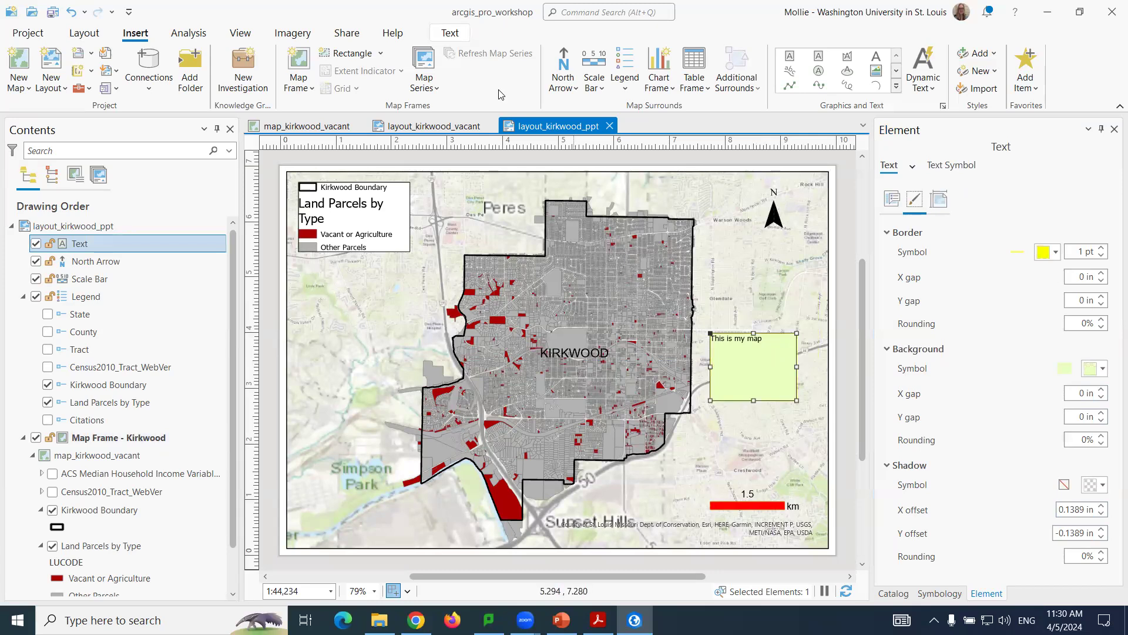
{"action": "left_click", "coordinate": [450, 33]}
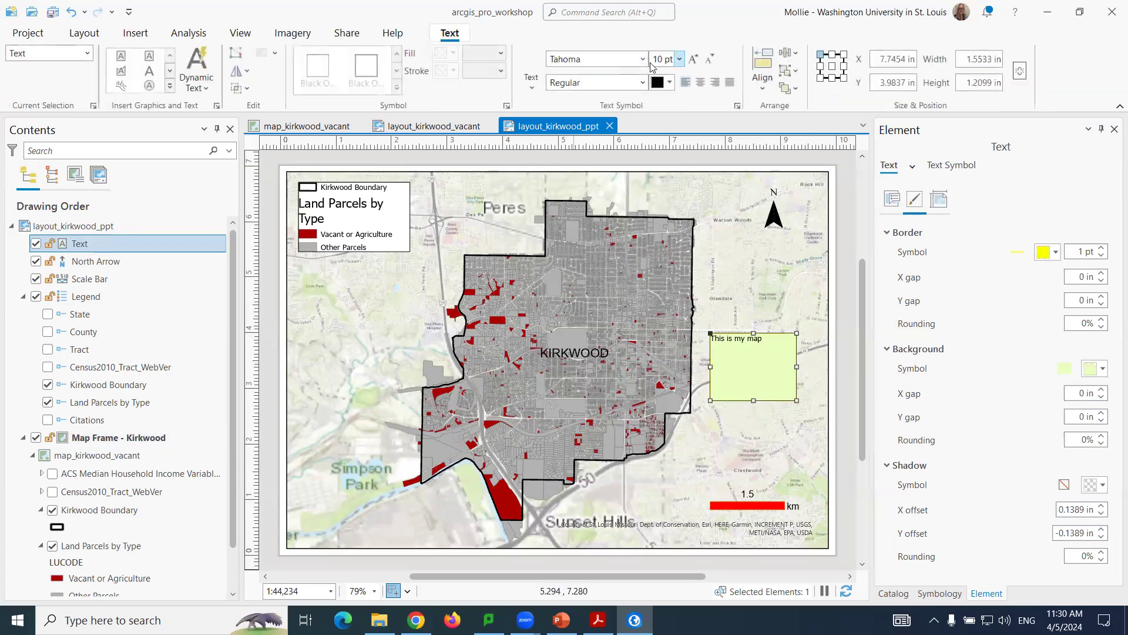
{"action": "left_click", "coordinate": [639, 59]}
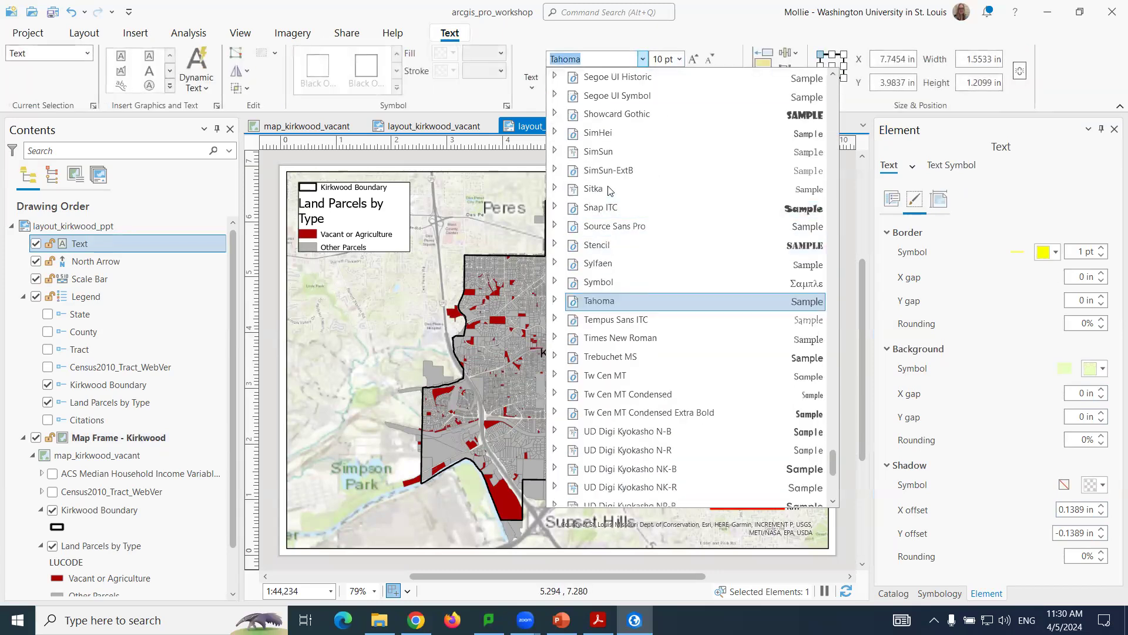
{"action": "left_click", "coordinate": [607, 189]}
{"action": "left_click", "coordinate": [694, 59]}
{"action": "left_click", "coordinate": [694, 59]}
{"action": "left_click", "coordinate": [694, 59]}
{"action": "left_click", "coordinate": [694, 59]}
{"action": "left_click", "coordinate": [694, 59]}
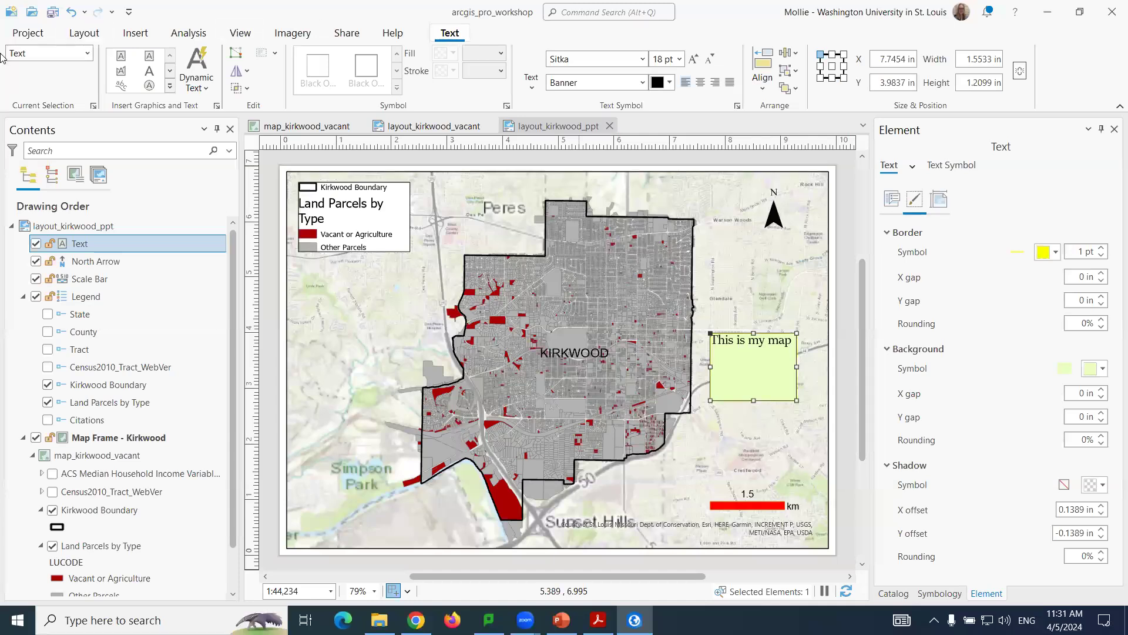
{"action": "left_click", "coordinate": [345, 34]}
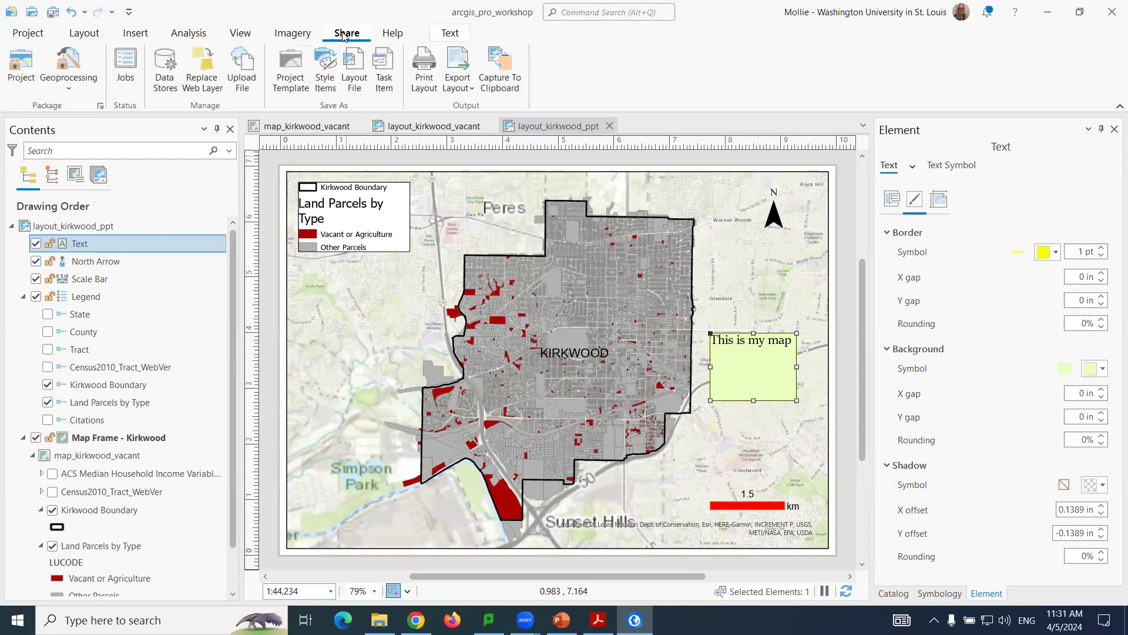
Set the layout export location to a new 'figures' folder inside the project folder.
{"action": "left_click", "coordinate": [457, 64]}
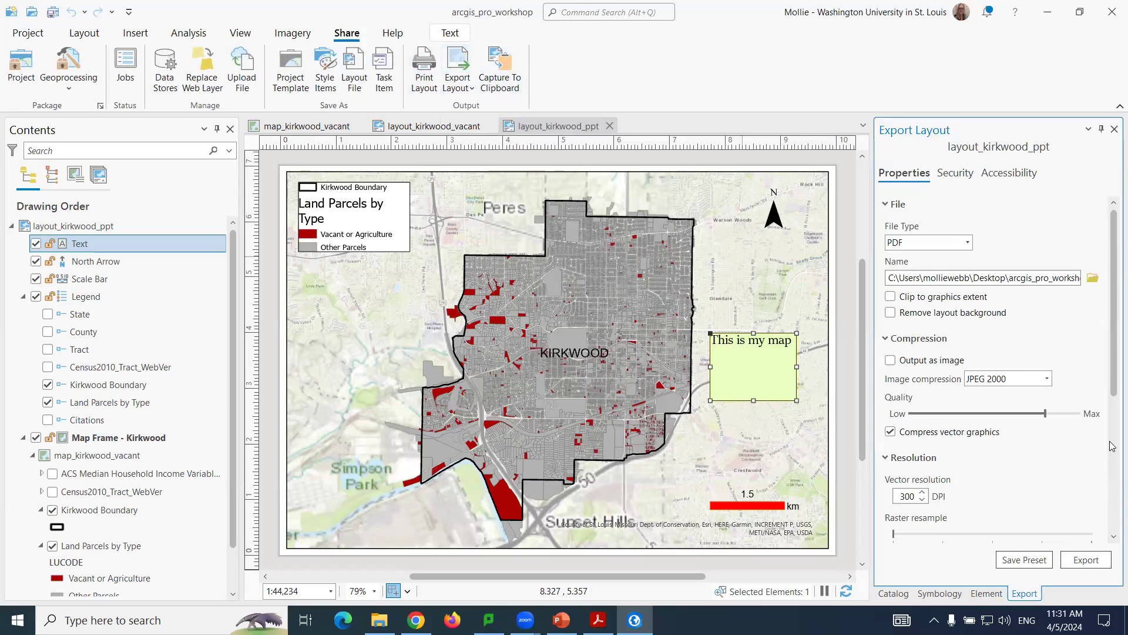
{"action": "left_click", "coordinate": [1092, 279]}
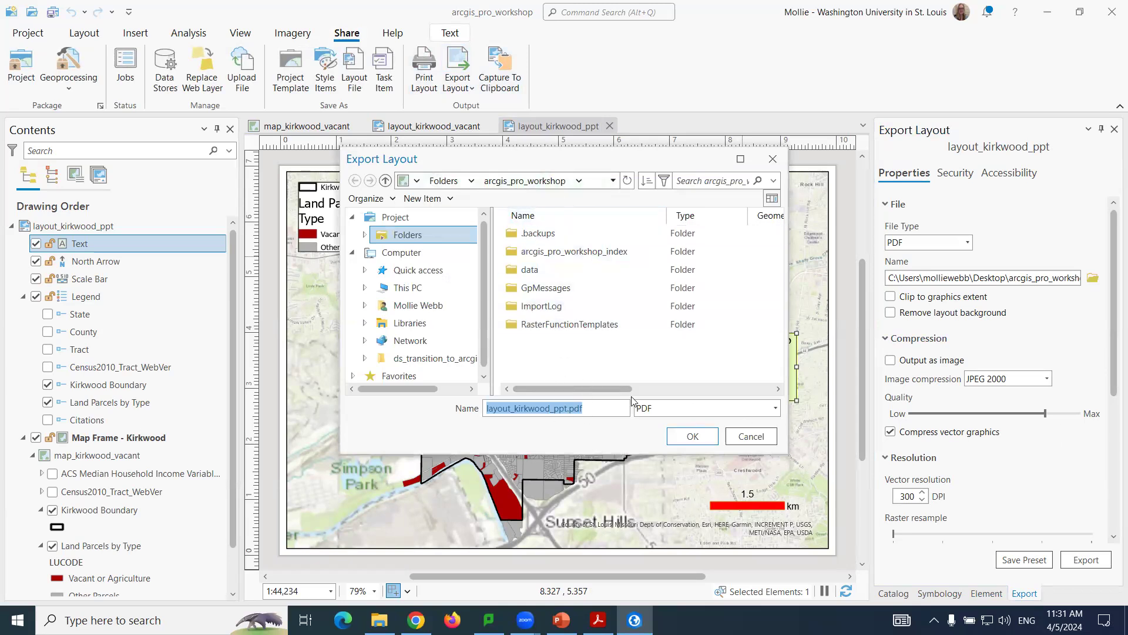
{"action": "right_click", "coordinate": [575, 362]}
{"action": "left_click", "coordinate": [604, 371]}
{"action": "type", "text": "figures"}
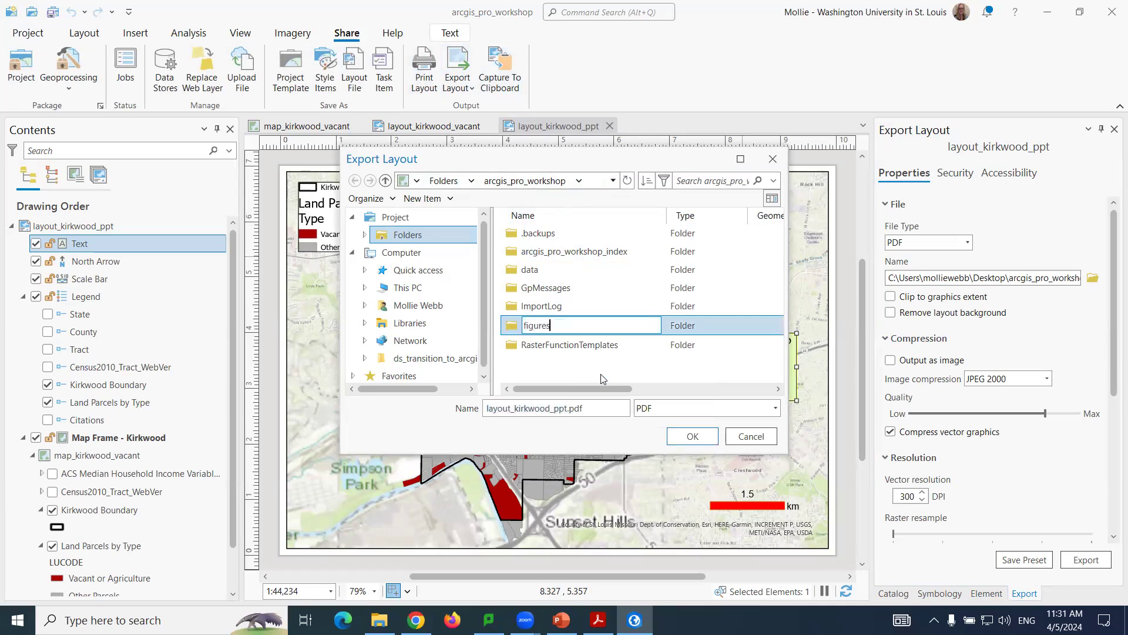
{"action": "key", "text": "Return"}
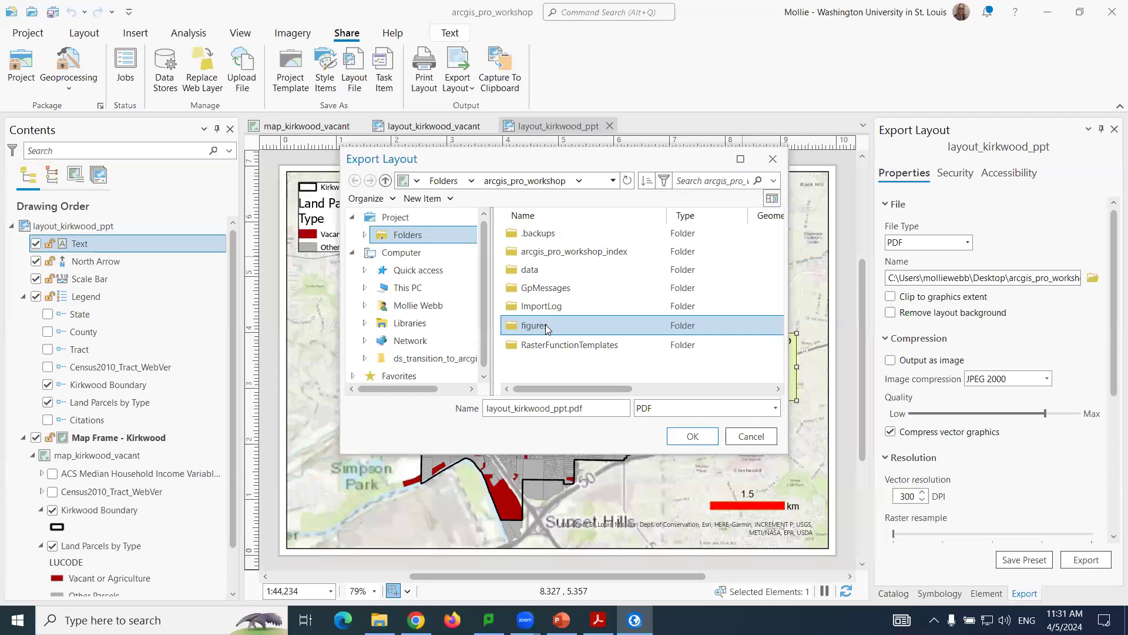
{"action": "double_click", "coordinate": [545, 329]}
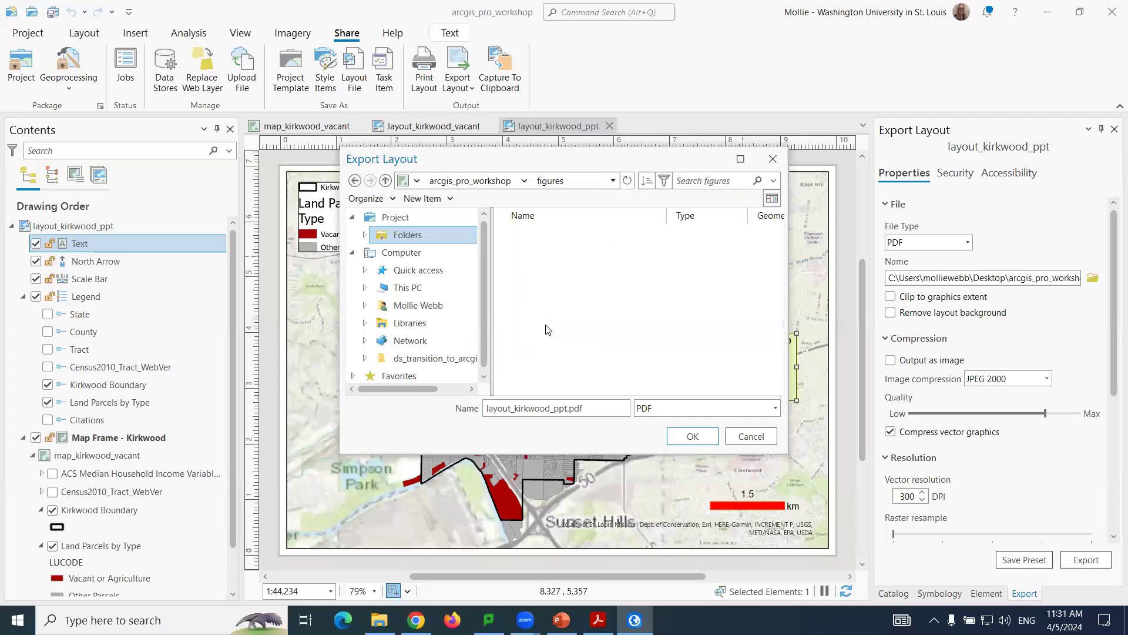
{"action": "left_click", "coordinate": [696, 444]}
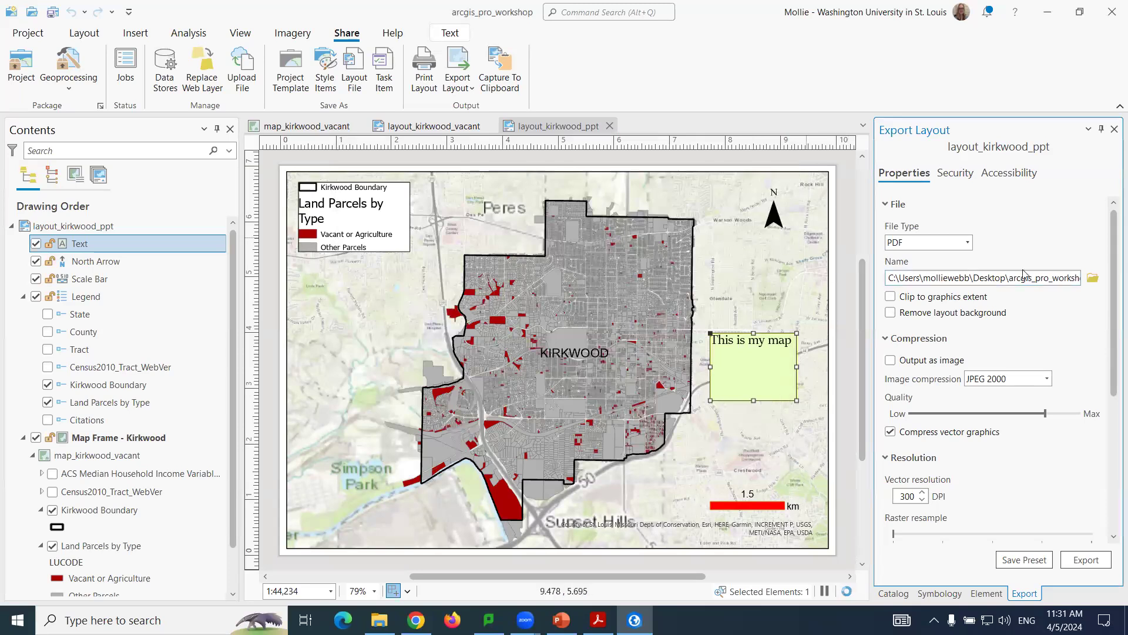
Keep PDF as the file type and export layout_kirkwood_ppt.pdf.
{"action": "left_click", "coordinate": [968, 243]}
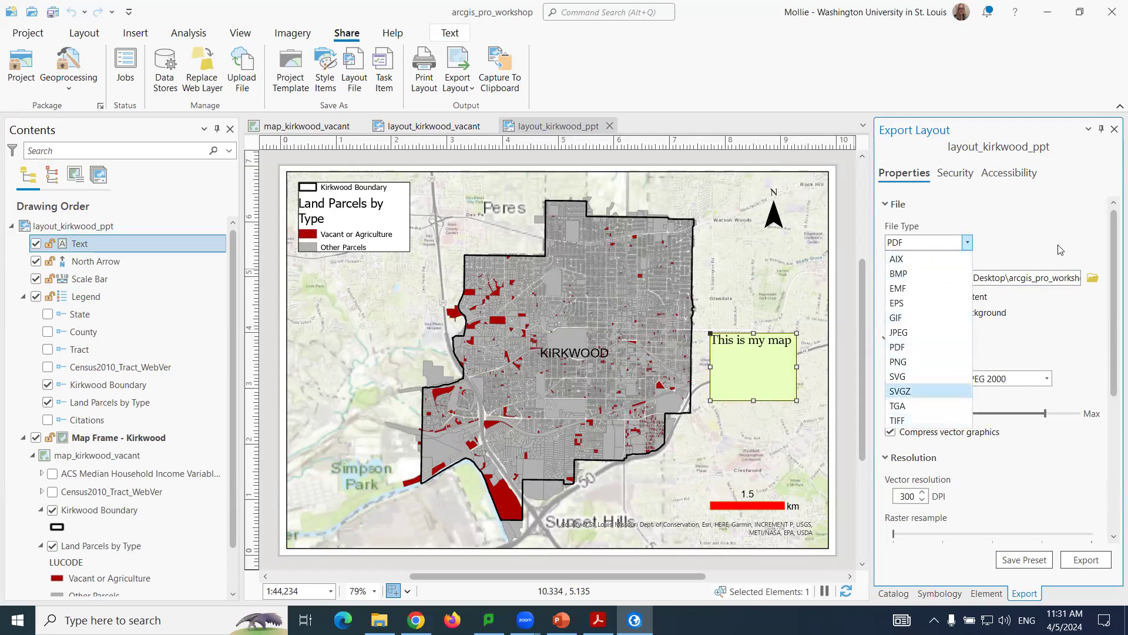
{"action": "left_click", "coordinate": [1074, 229]}
{"action": "scroll", "coordinate": [1075, 352], "scroll_direction": "down", "scroll_amount": 5}
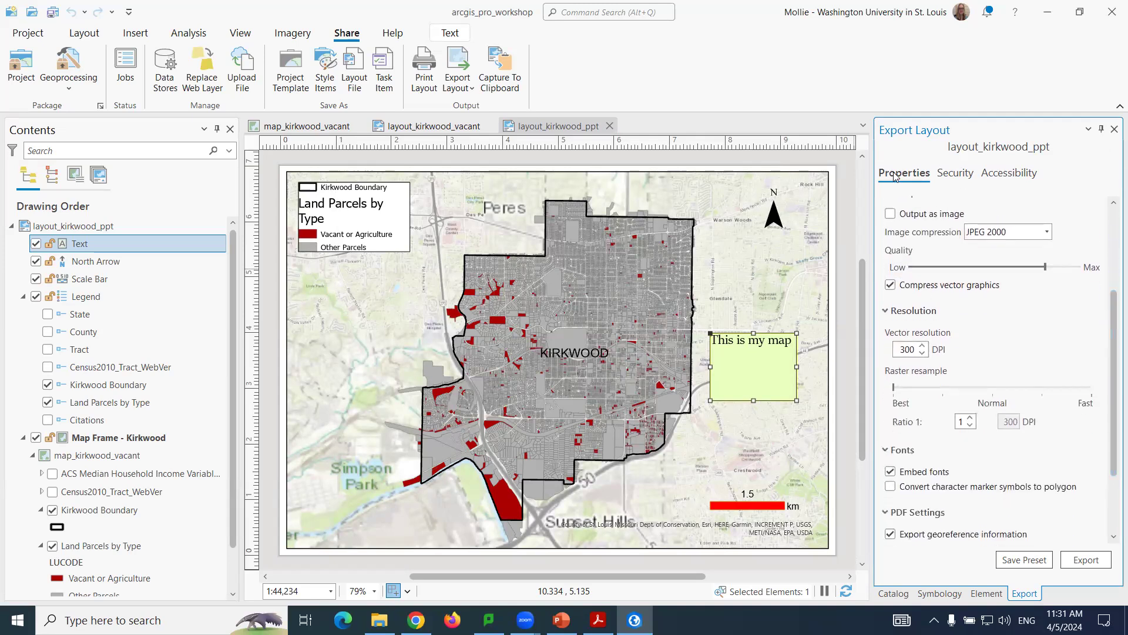
{"action": "left_click", "coordinate": [1085, 559]}
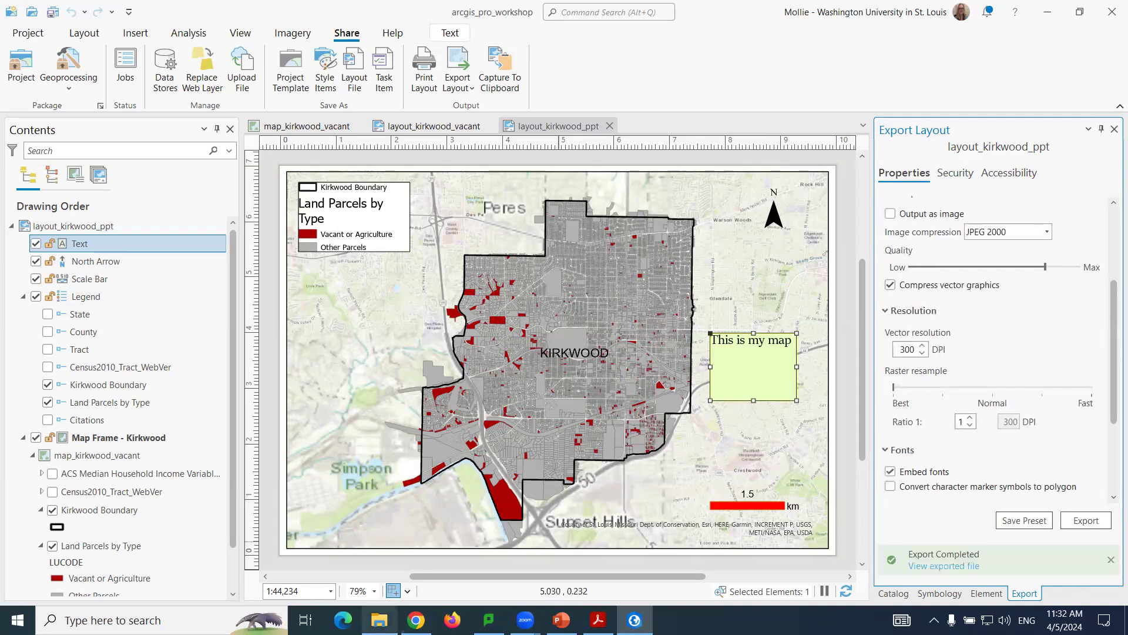
Open layout_kirkwood_ppt.pdf from the figures folder in File Explorer.
{"action": "left_click", "coordinate": [379, 620]}
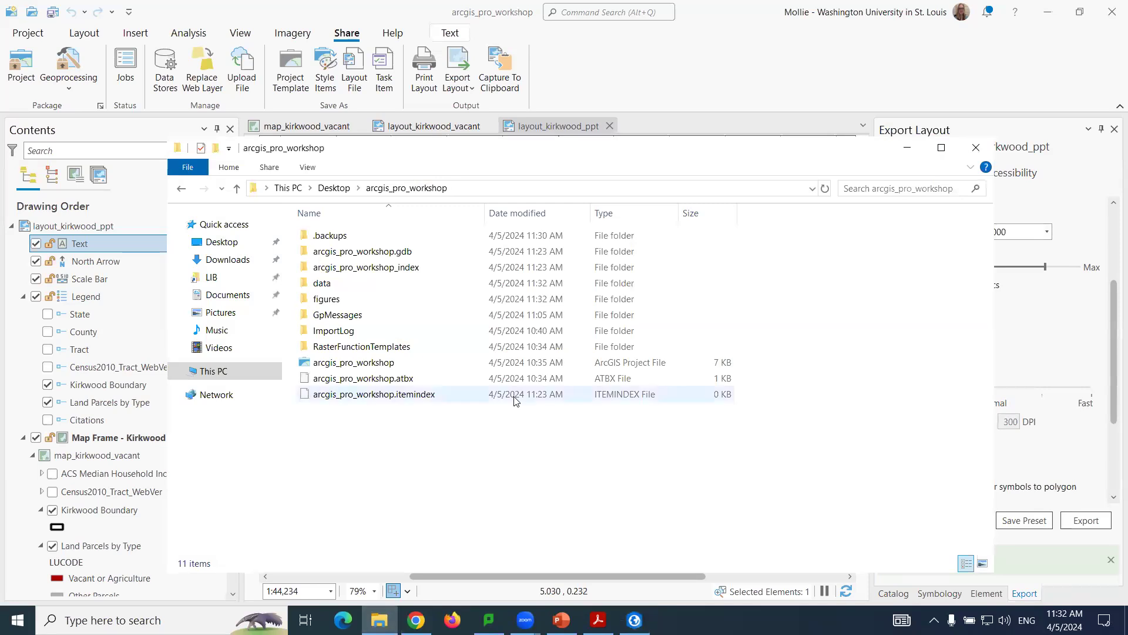
{"action": "double_click", "coordinate": [352, 298]}
{"action": "left_click", "coordinate": [382, 238]}
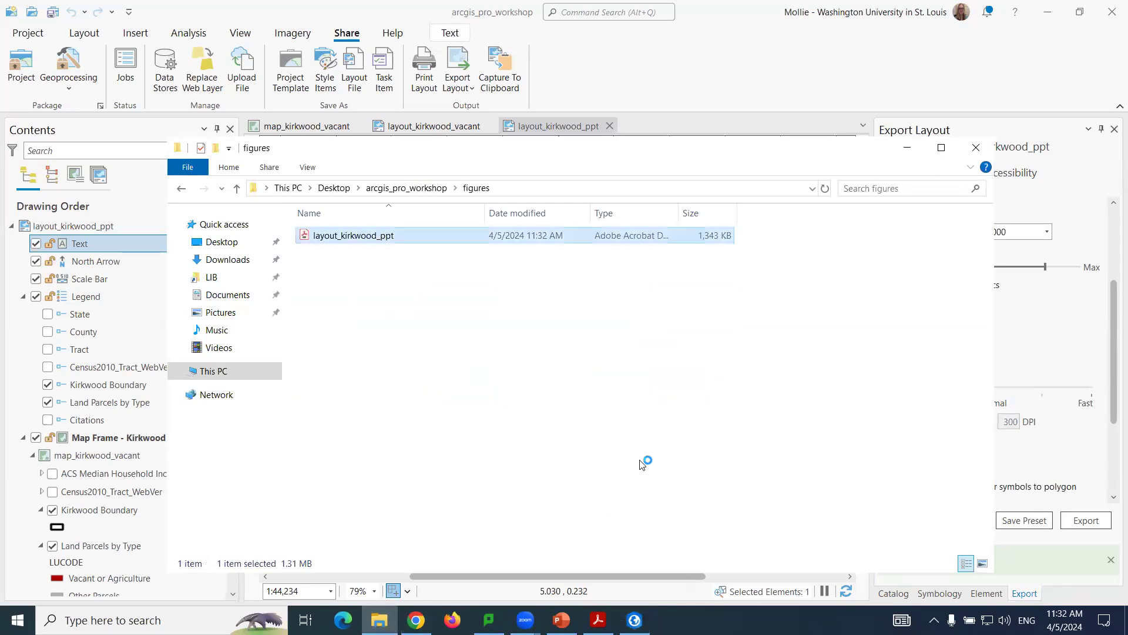
{"action": "key", "text": "Return"}
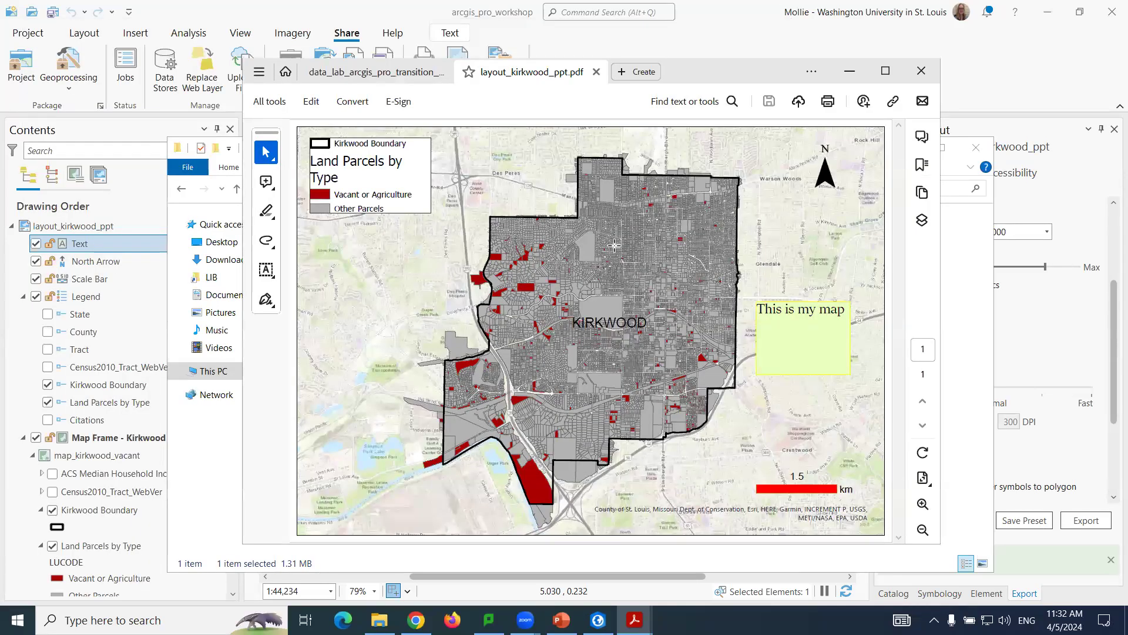
Close only the map PDF tab in Acrobat and switch back to ArcGIS Pro.
{"action": "left_click", "coordinate": [922, 71]}
{"action": "left_click", "coordinate": [601, 337]}
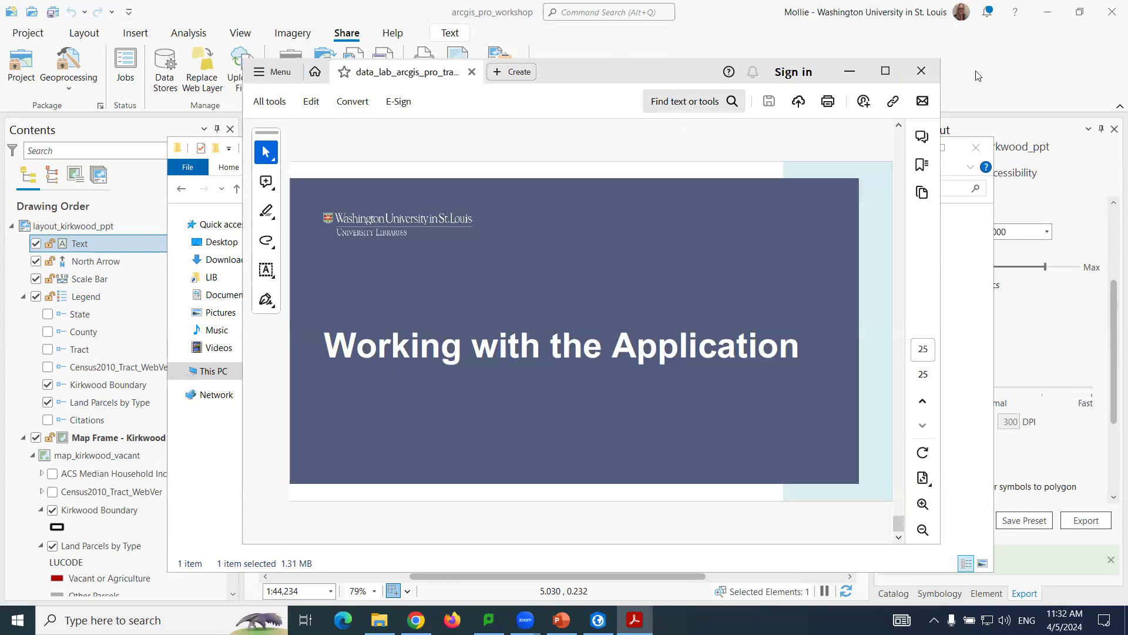
{"action": "key", "text": "alt+Tab"}
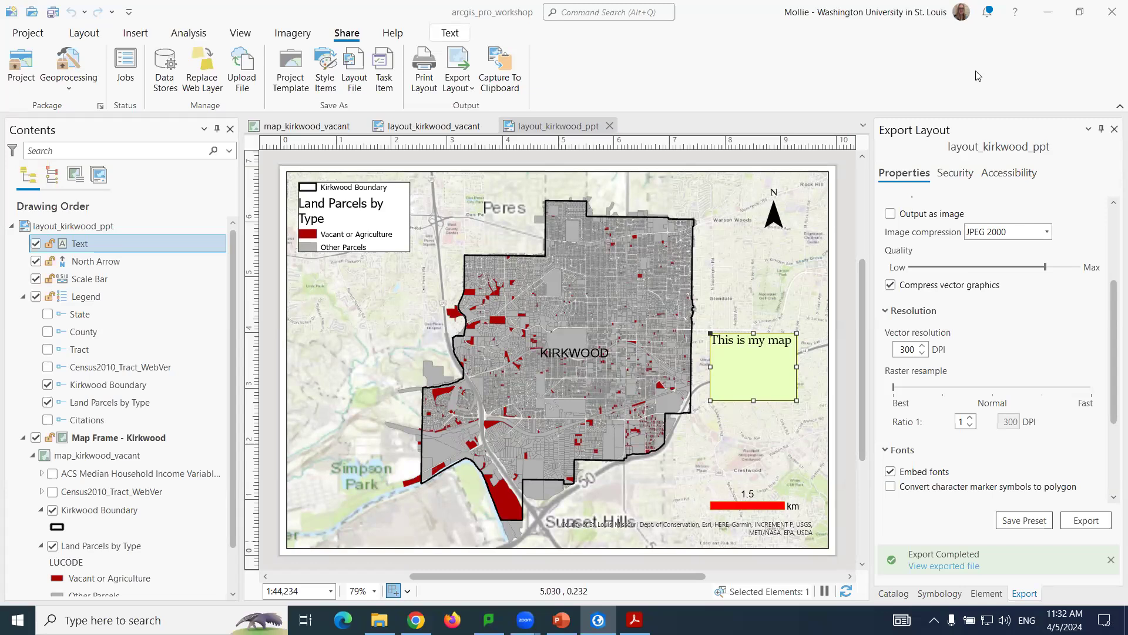
Collapse the legend entries and list the layout's map series pages, selecting layout_kirkwood_ppt.
{"action": "left_click", "coordinate": [86, 33]}
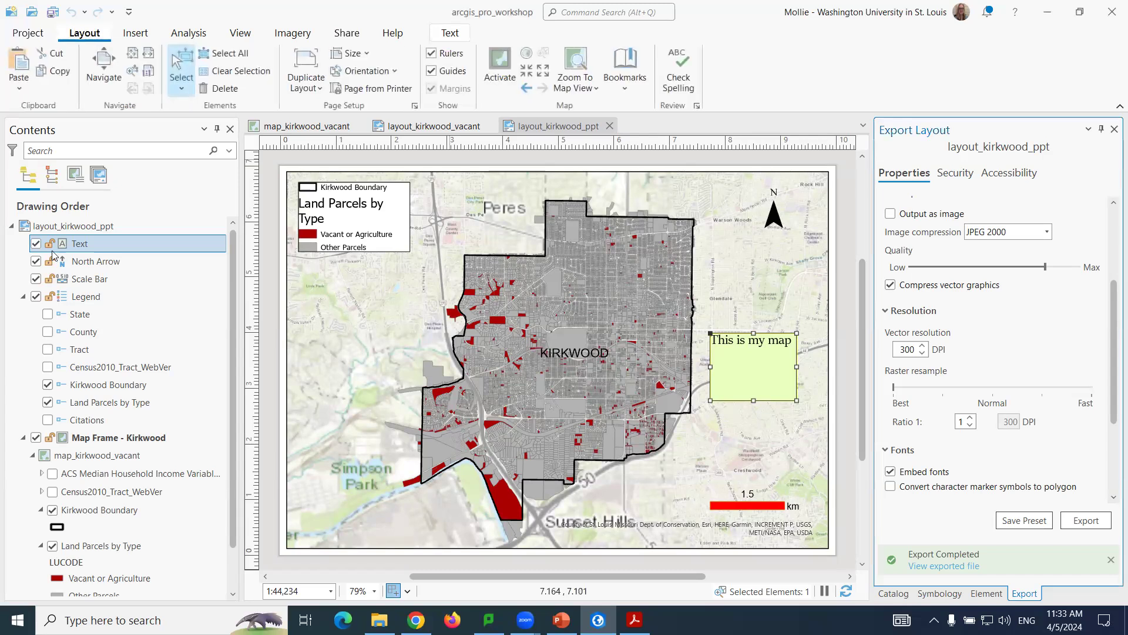
{"action": "left_click", "coordinate": [23, 297]}
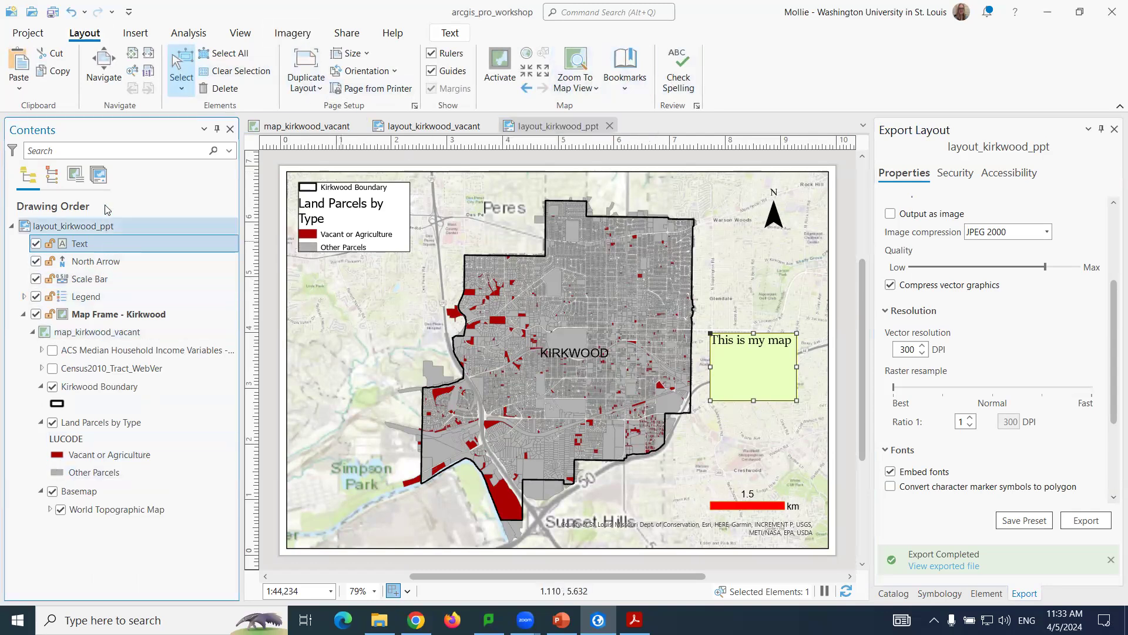
{"action": "left_click", "coordinate": [101, 175]}
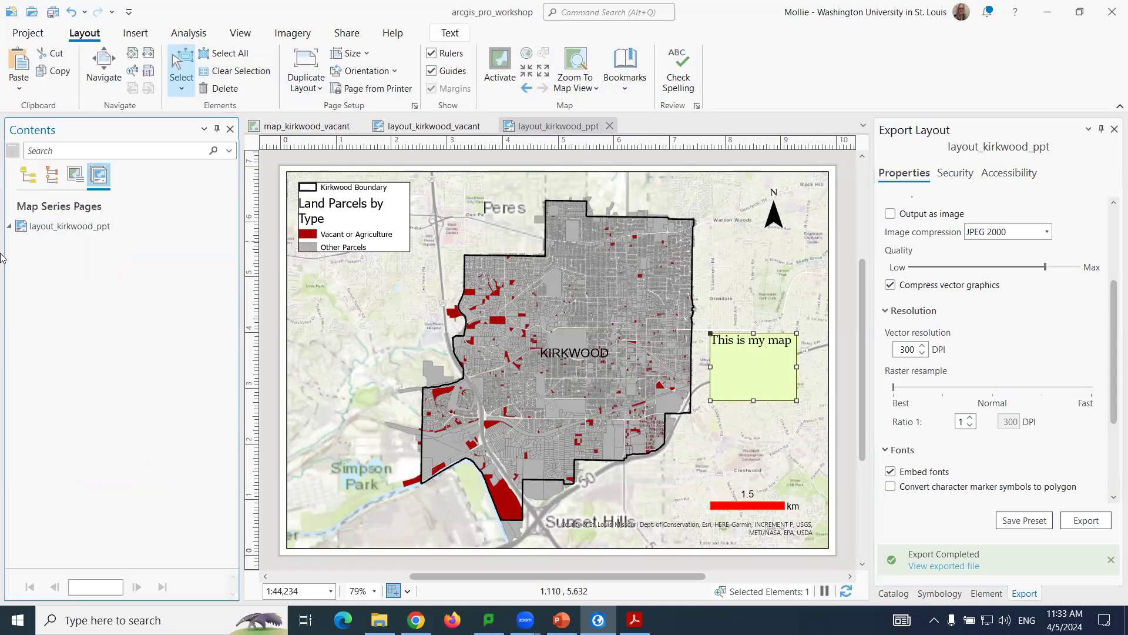
{"action": "left_click", "coordinate": [52, 231]}
Open Spatial map series settings, close Layout Properties without applying, and show the Catalog.
{"action": "left_click", "coordinate": [142, 33]}
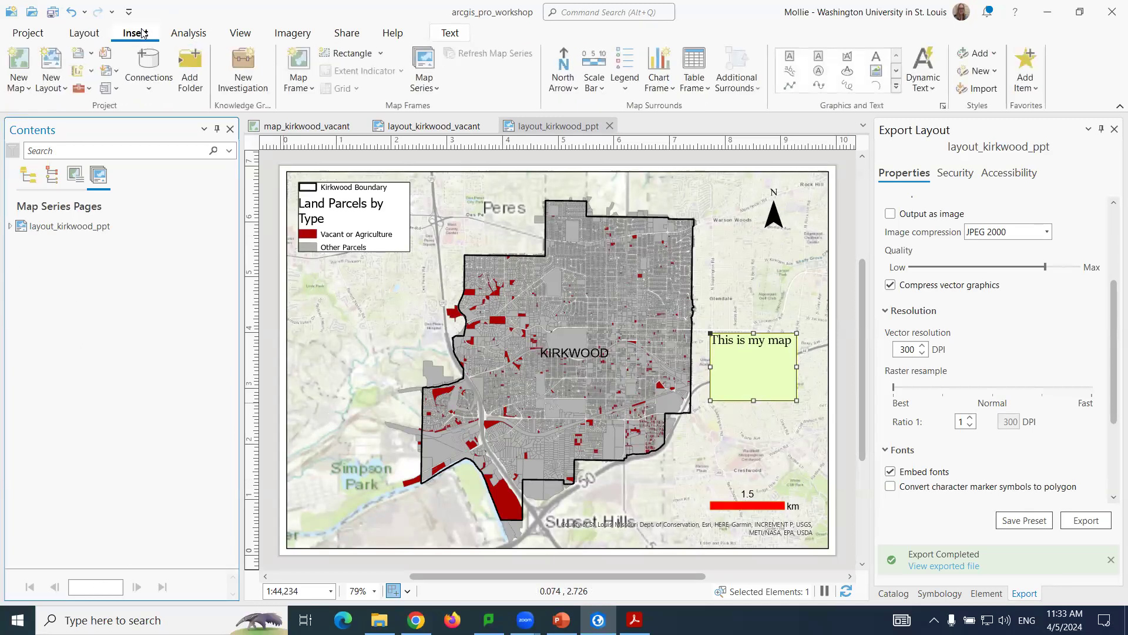
{"action": "left_click", "coordinate": [423, 79]}
{"action": "left_click", "coordinate": [458, 154]}
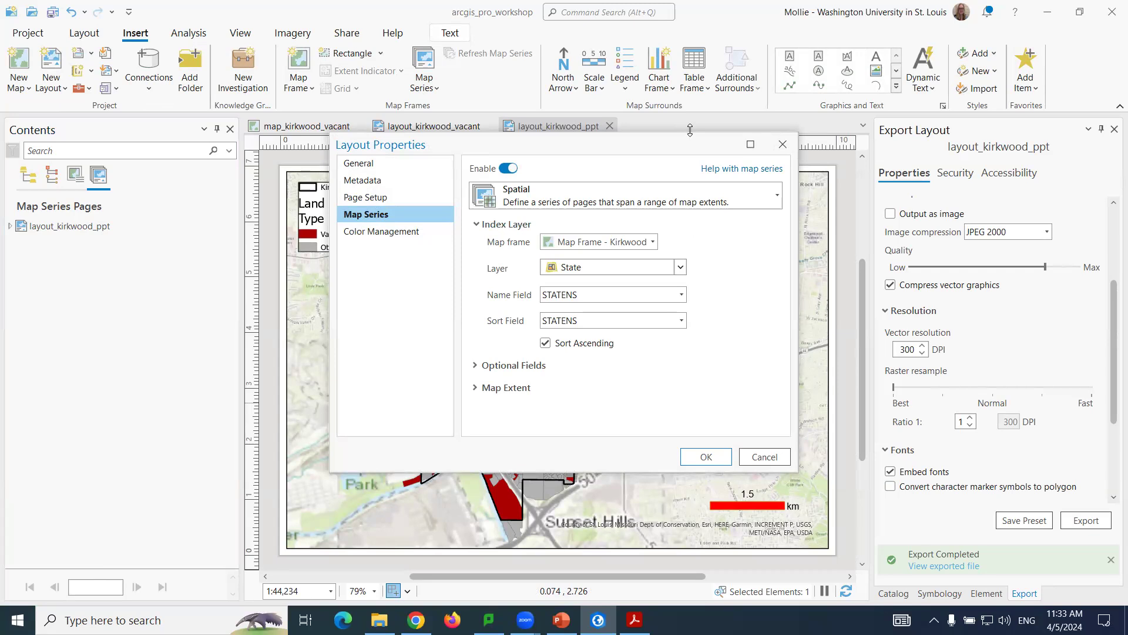
{"action": "left_click", "coordinate": [781, 149]}
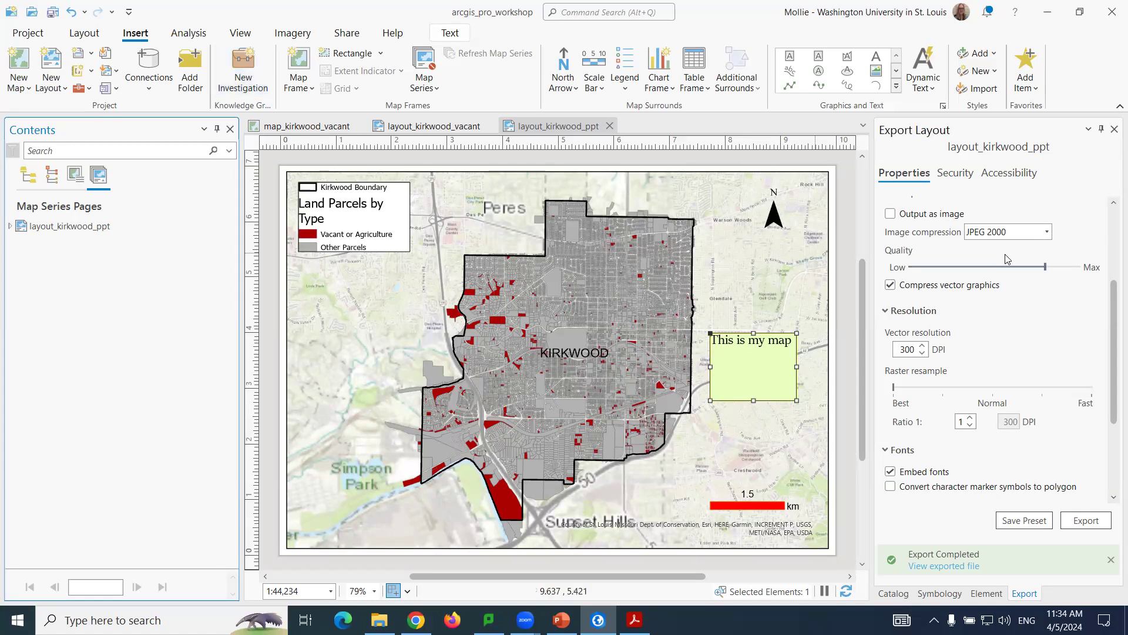
{"action": "left_click", "coordinate": [893, 593]}
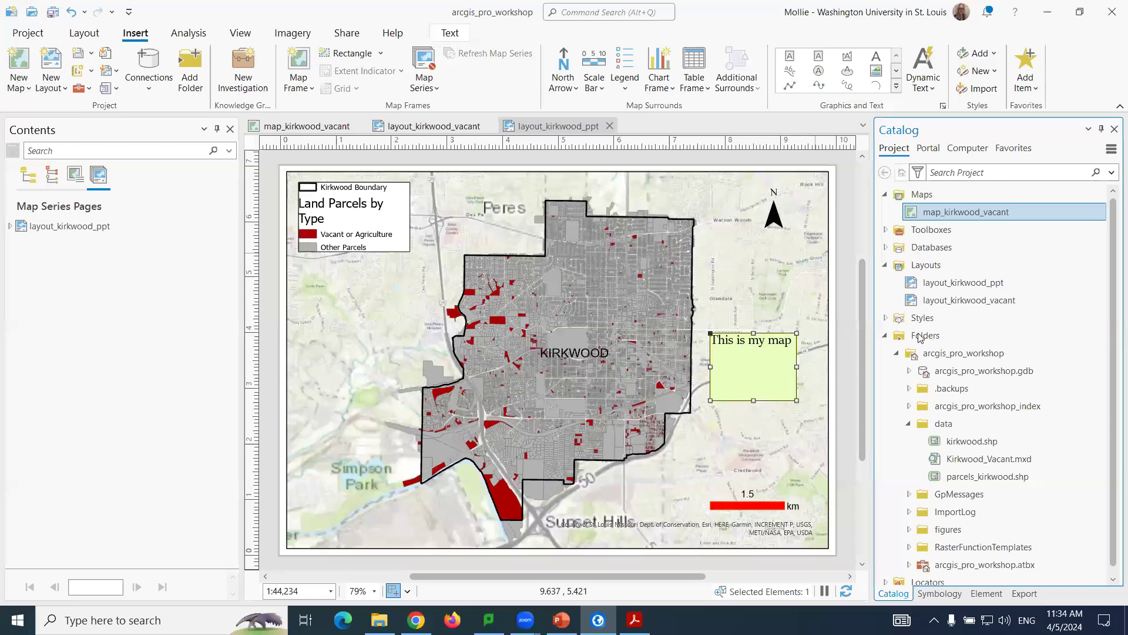
Create a new blank 2D map in the project.
{"action": "left_click", "coordinate": [921, 197]}
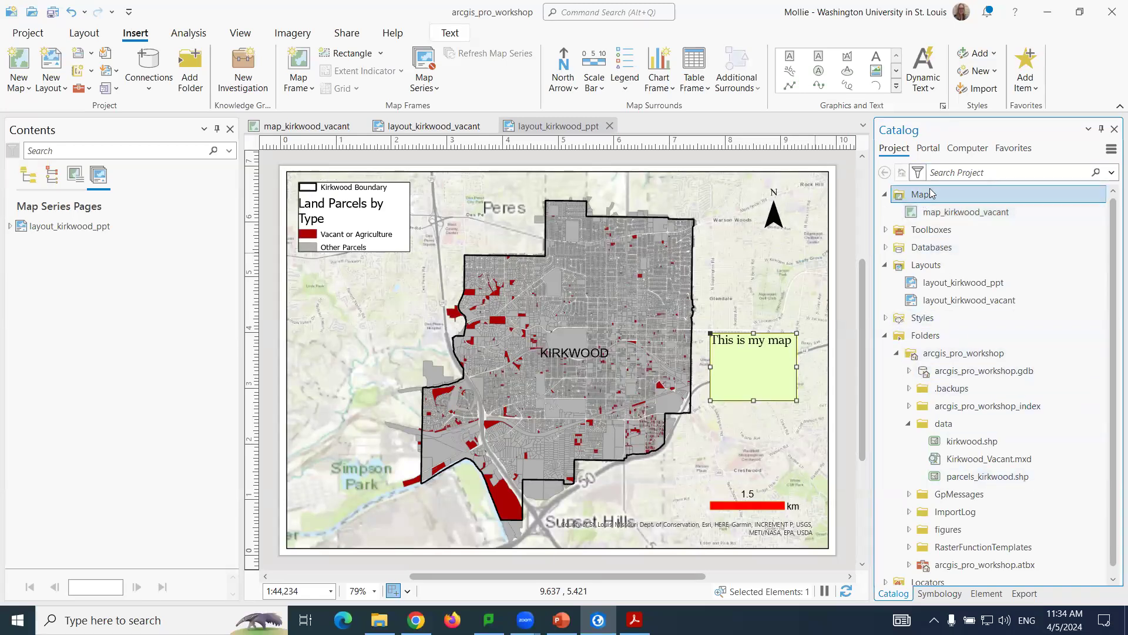
{"action": "right_click", "coordinate": [929, 196]}
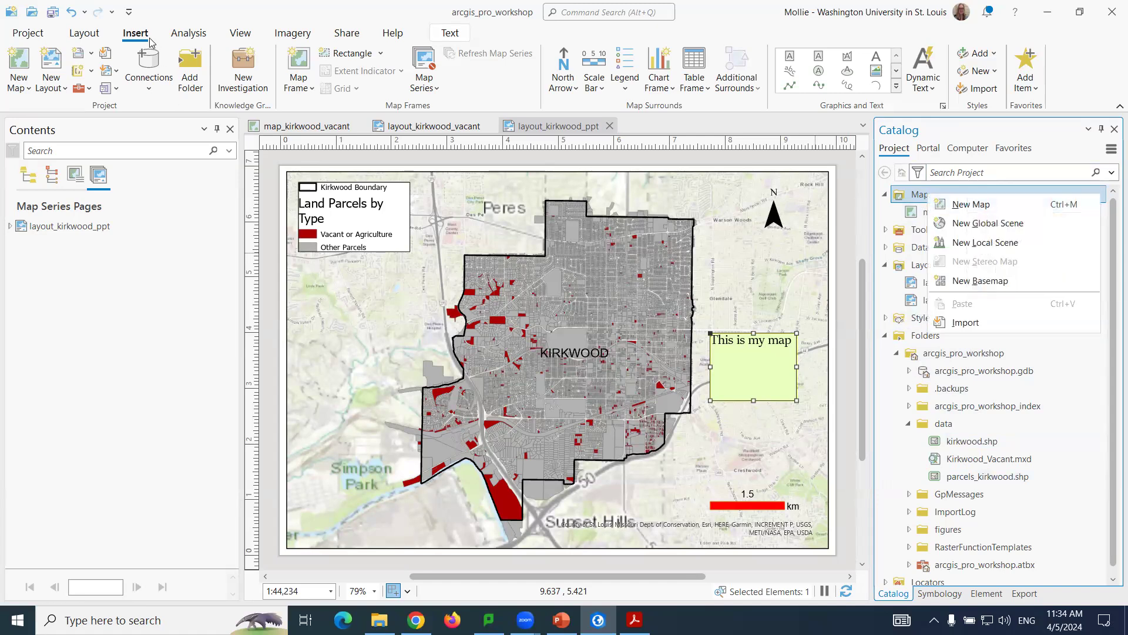
{"action": "left_click", "coordinate": [19, 87]}
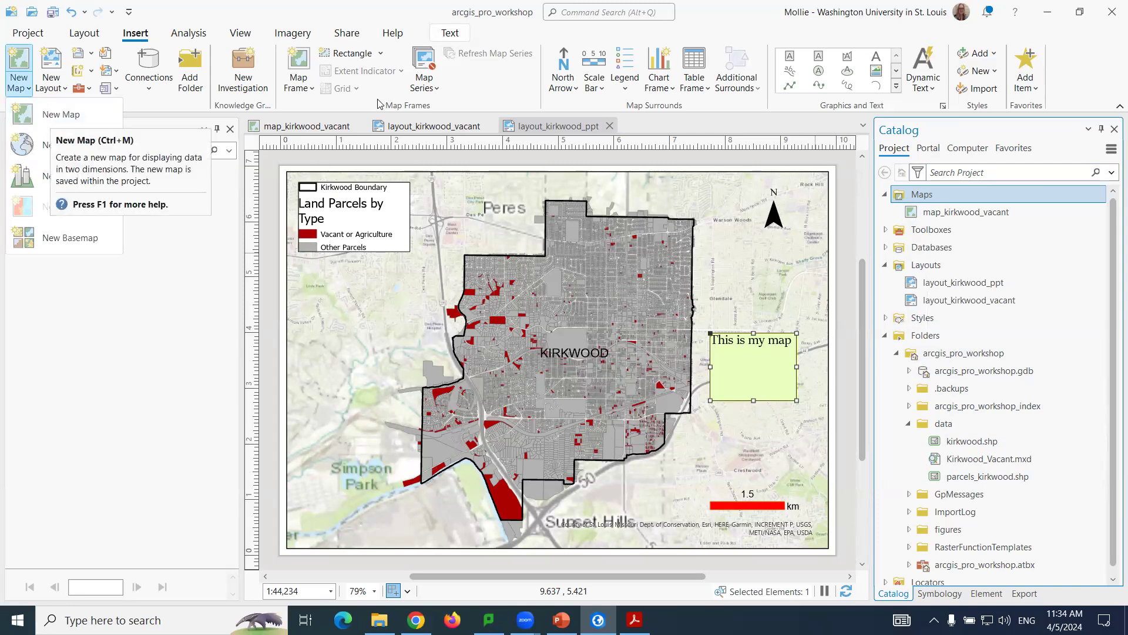
{"action": "left_click", "coordinate": [71, 120]}
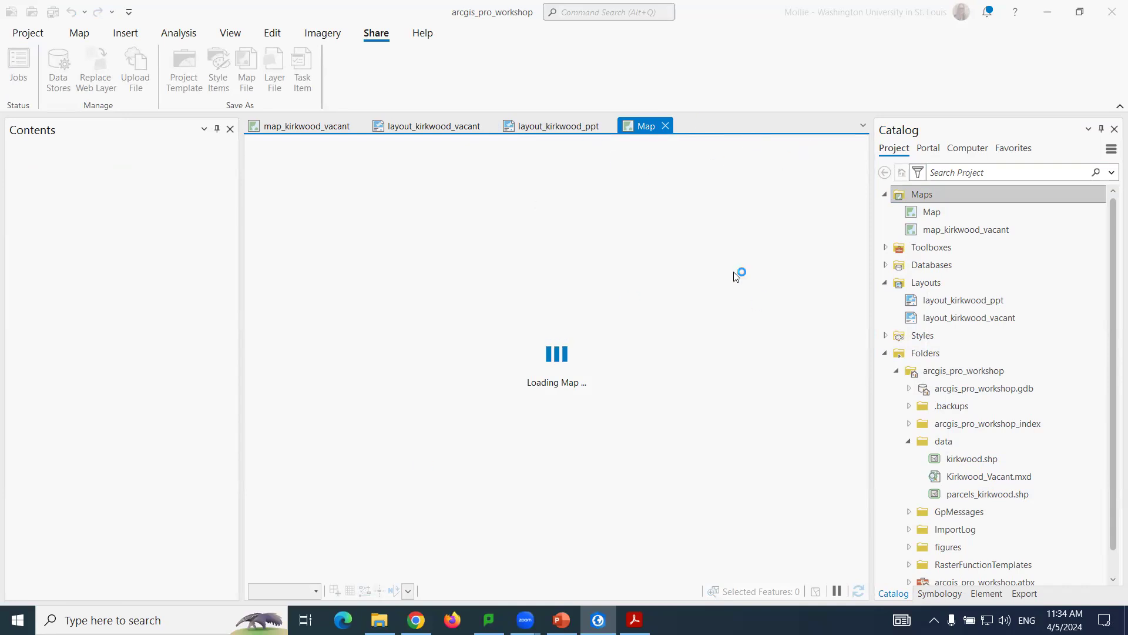
Rename the new map to map_kirkwood_commercial in the Catalog.
{"action": "left_click", "coordinate": [939, 213]}
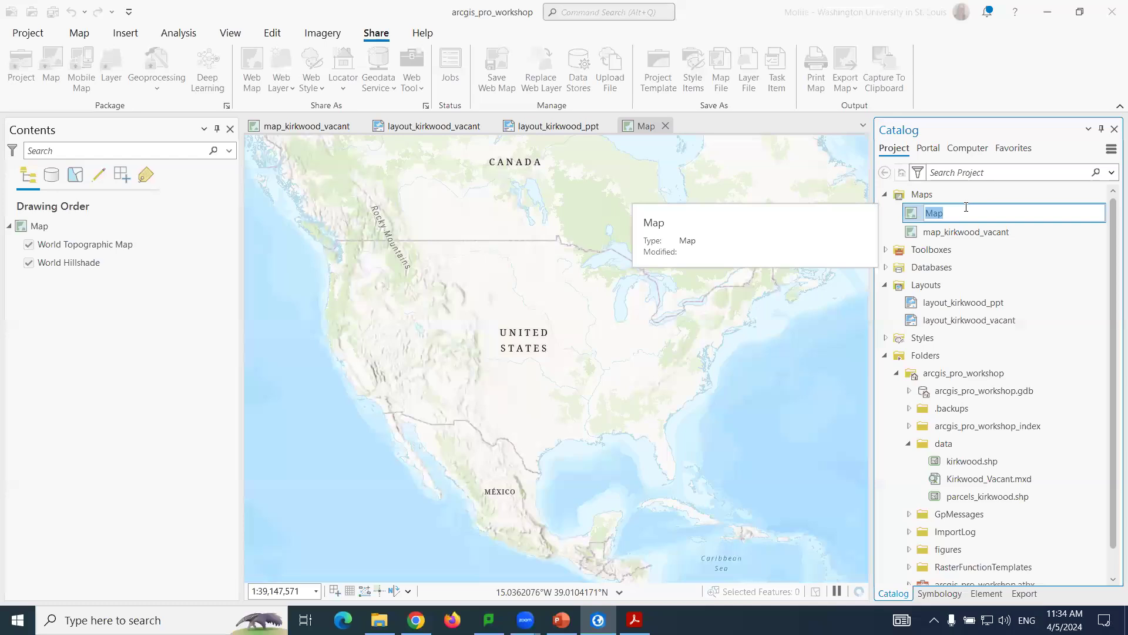
{"action": "left_click", "coordinate": [962, 212]}
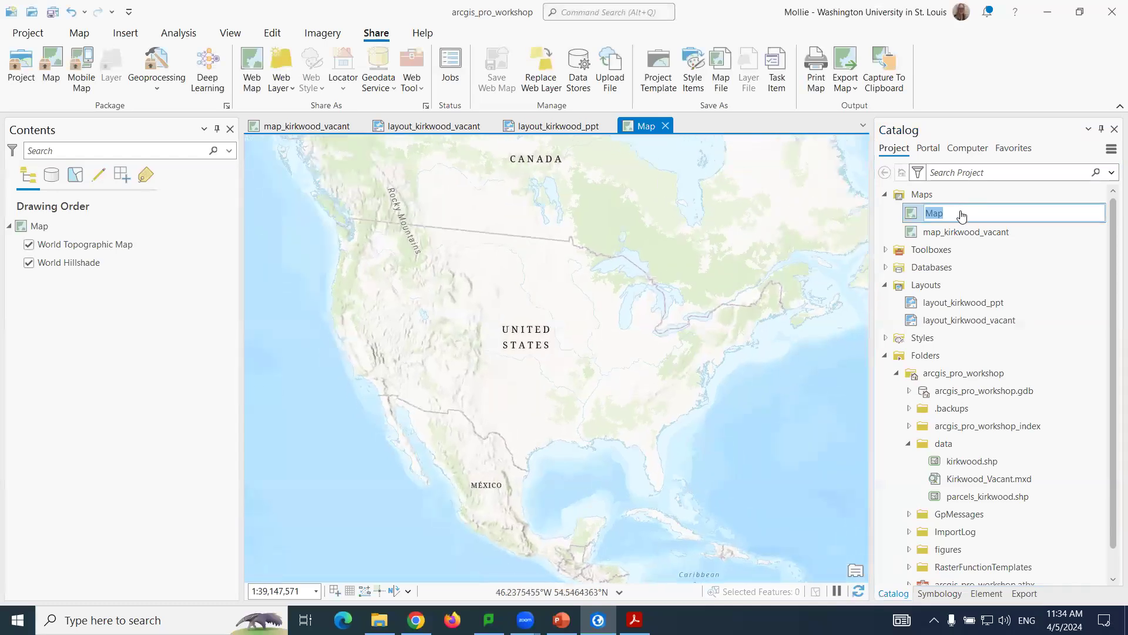
{"action": "type", "text": "map"}
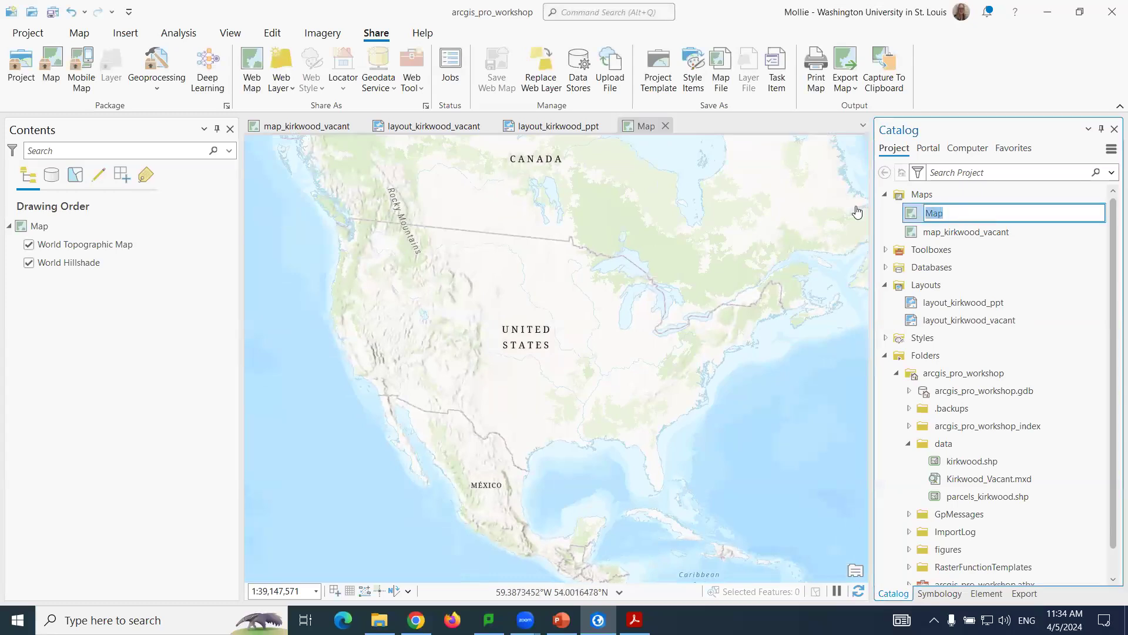
{"action": "type", "text": "_kirkwood_commercial"}
{"action": "left_click", "coordinate": [953, 229]}
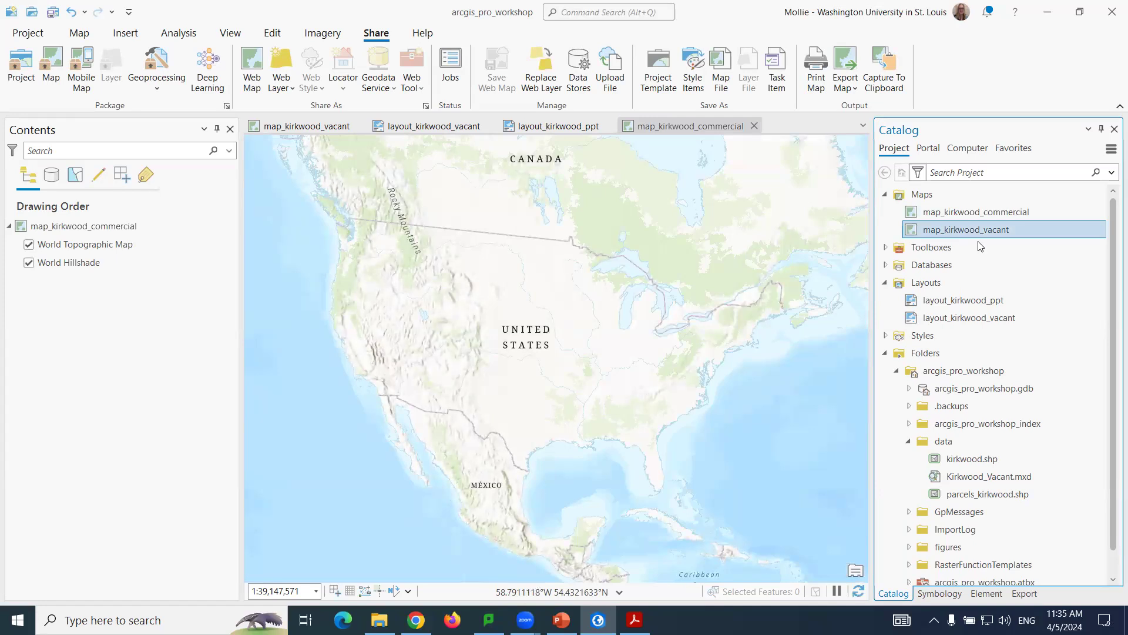
{"action": "scroll", "coordinate": [1076, 251], "scroll_direction": "down", "scroll_amount": 1}
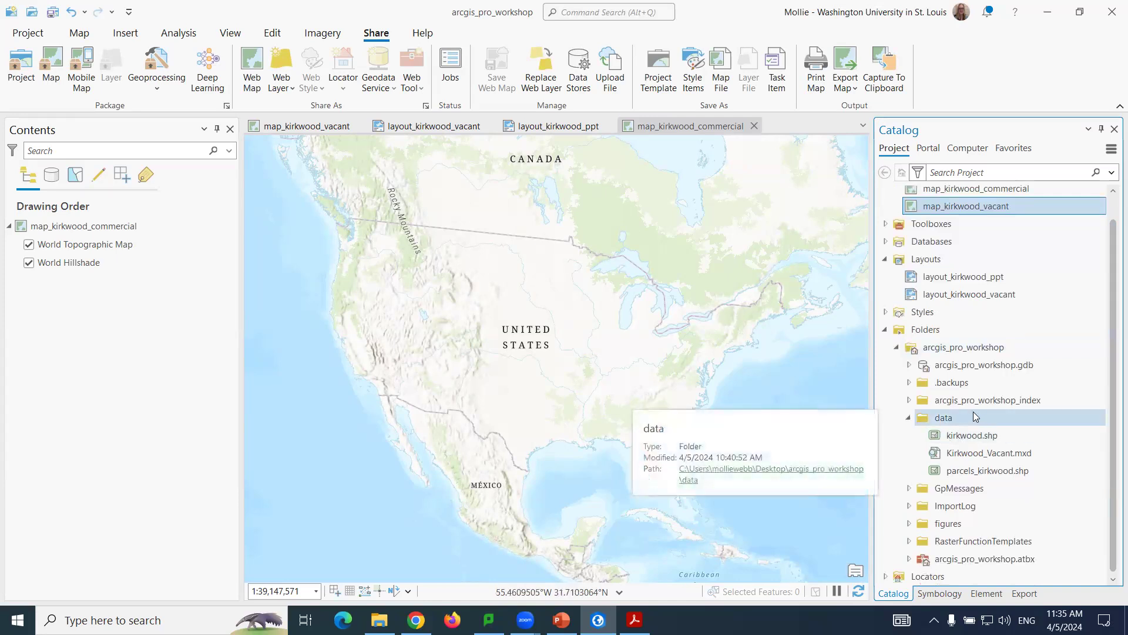
Drag kirkwood.shp and parcels_kirkwood.shp onto the map and pan to recentre on Kirkwood.
{"action": "left_click_drag", "start_coordinate": [980, 434], "coordinate": [600, 391]}
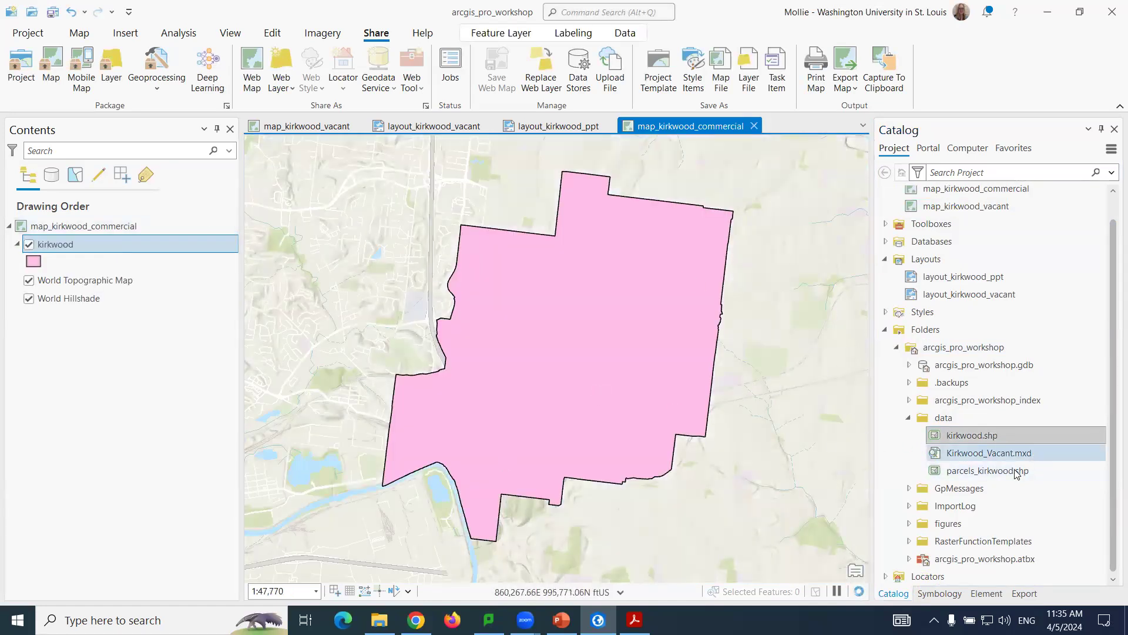
{"action": "mouse_move", "coordinate": [1017, 473]}
{"action": "left_click_drag", "start_coordinate": [1016, 473], "coordinate": [580, 376]}
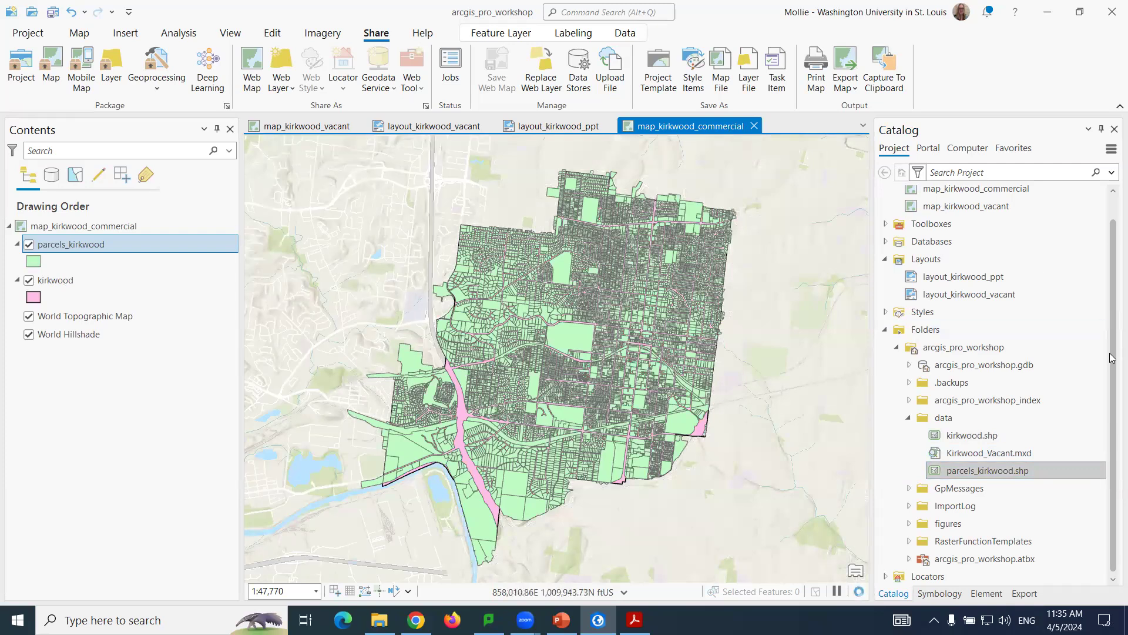
{"action": "scroll", "coordinate": [1111, 358], "scroll_direction": "up", "scroll_amount": 1}
{"action": "left_click_drag", "start_coordinate": [552, 388], "coordinate": [547, 357]}
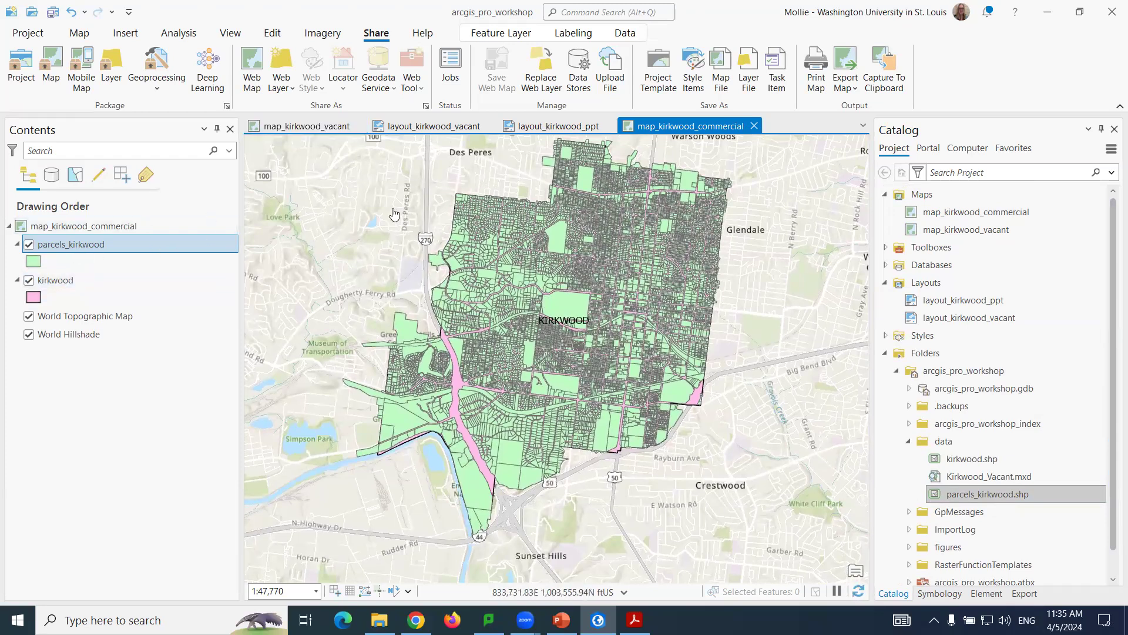
{"action": "left_click", "coordinate": [88, 35]}
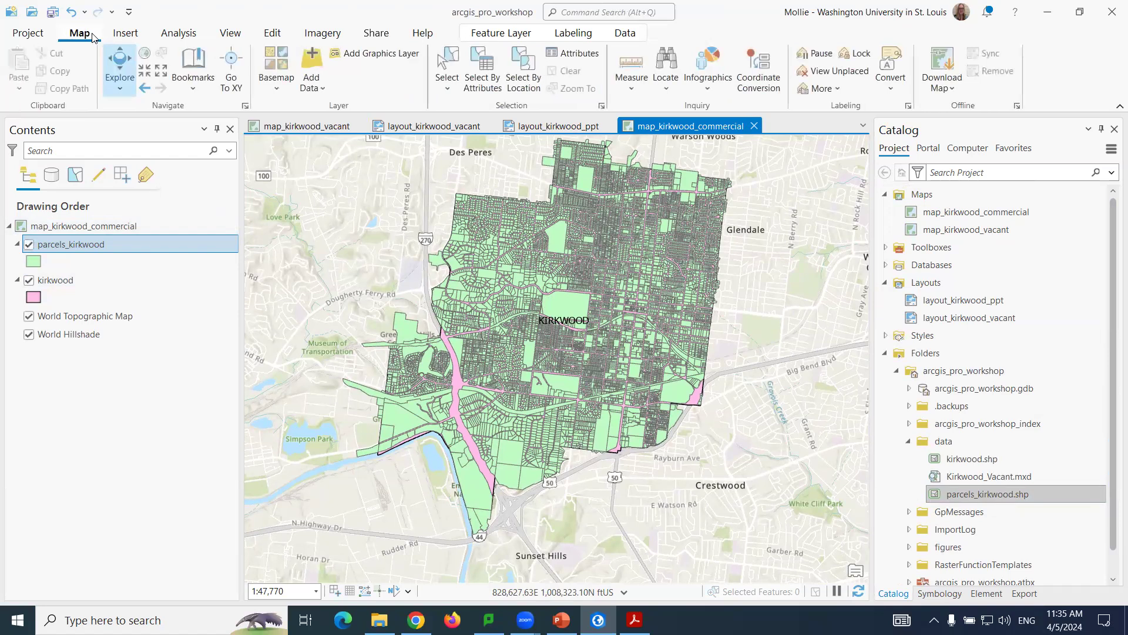
{"action": "left_click_drag", "start_coordinate": [793, 227], "coordinate": [773, 260]}
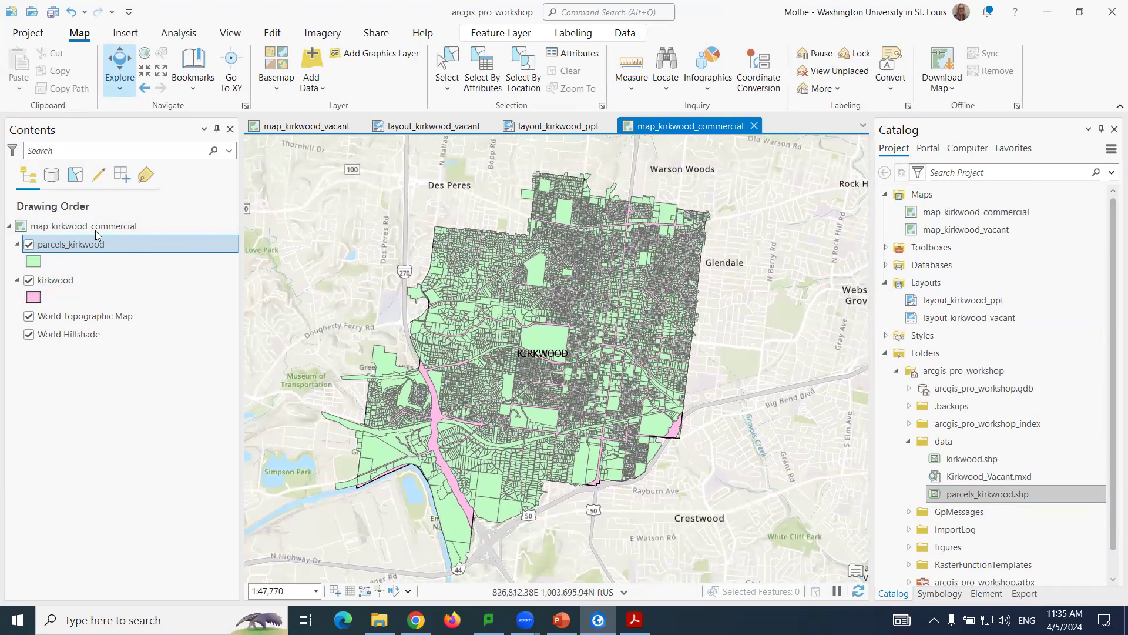
Collapse the kirkwood and parcels_kirkwood legend entries in Contents.
{"action": "left_click", "coordinate": [18, 282]}
{"action": "left_click", "coordinate": [18, 244]}
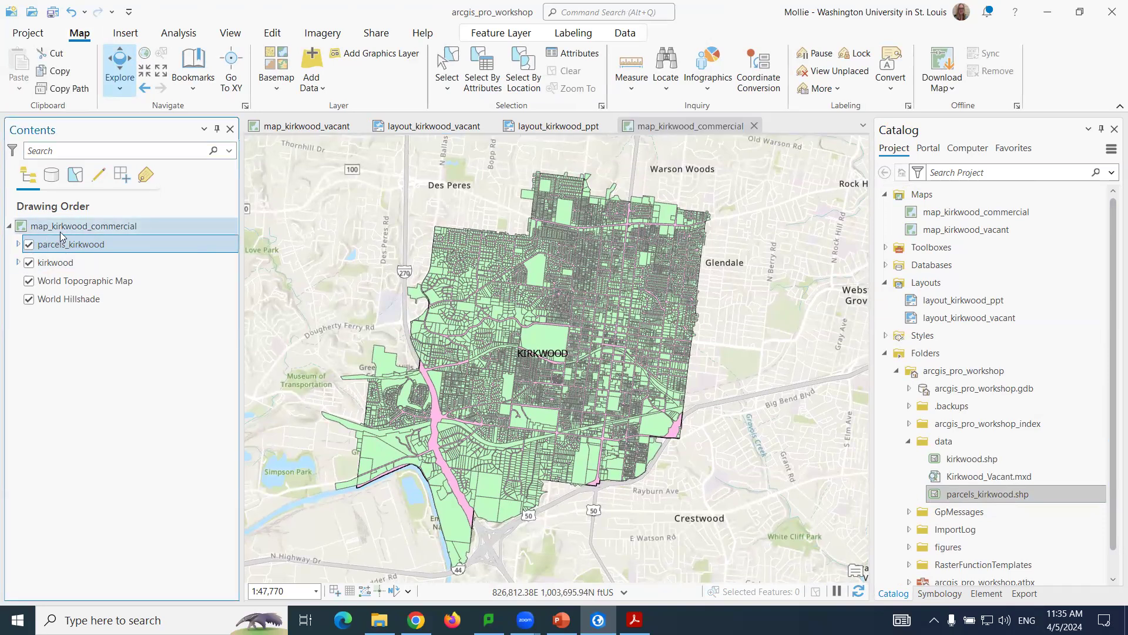
{"action": "left_click", "coordinate": [399, 593]}
{"action": "mouse_move", "coordinate": [399, 593]}
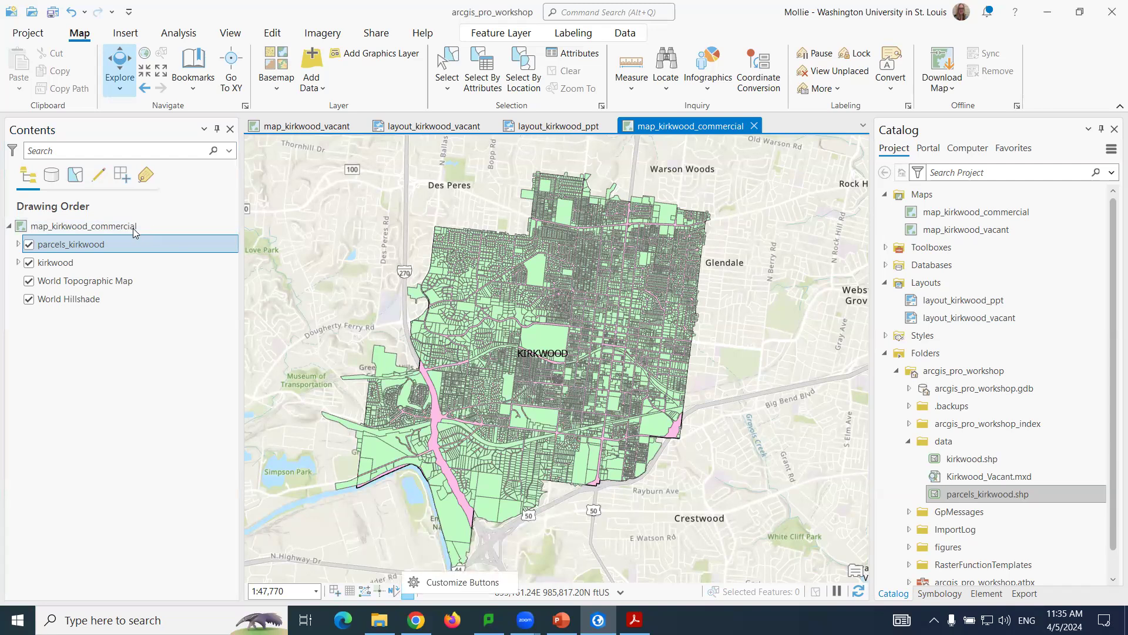
Change the map_kirkwood_commercial rotation from -6.00 to 0 in Map Properties.
{"action": "left_click", "coordinate": [113, 230]}
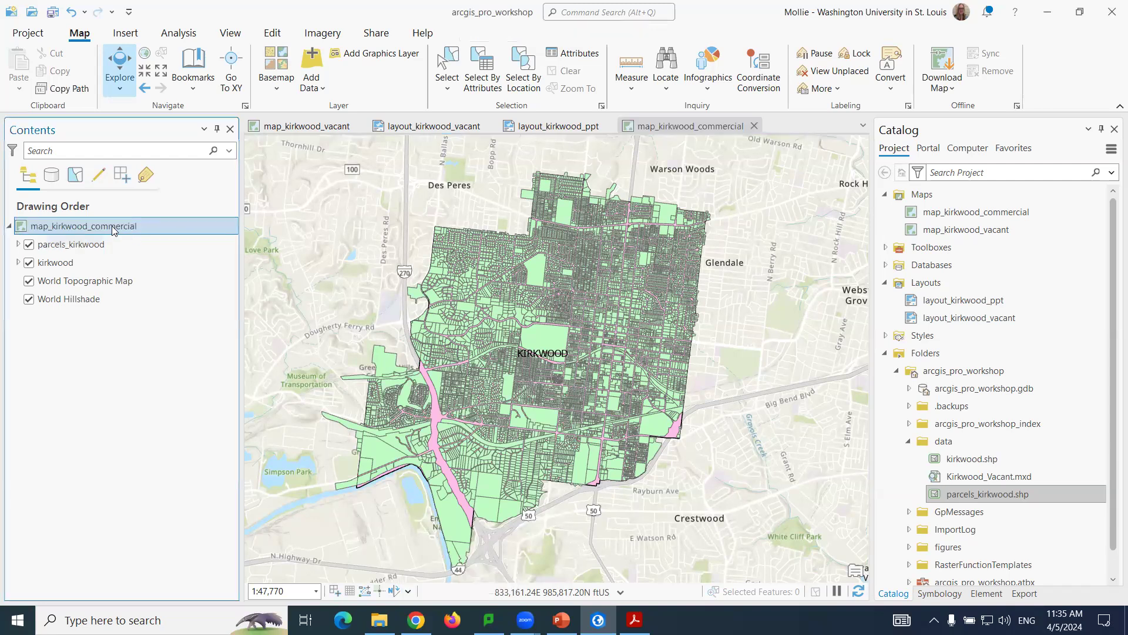
{"action": "right_click", "coordinate": [114, 229]}
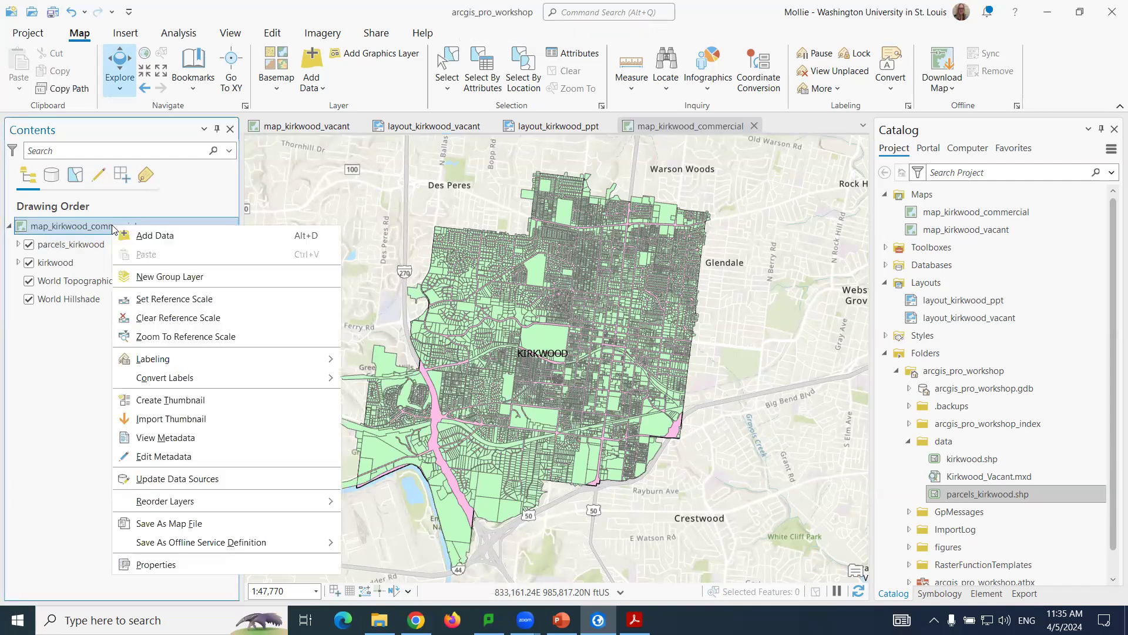
{"action": "left_click", "coordinate": [178, 567]}
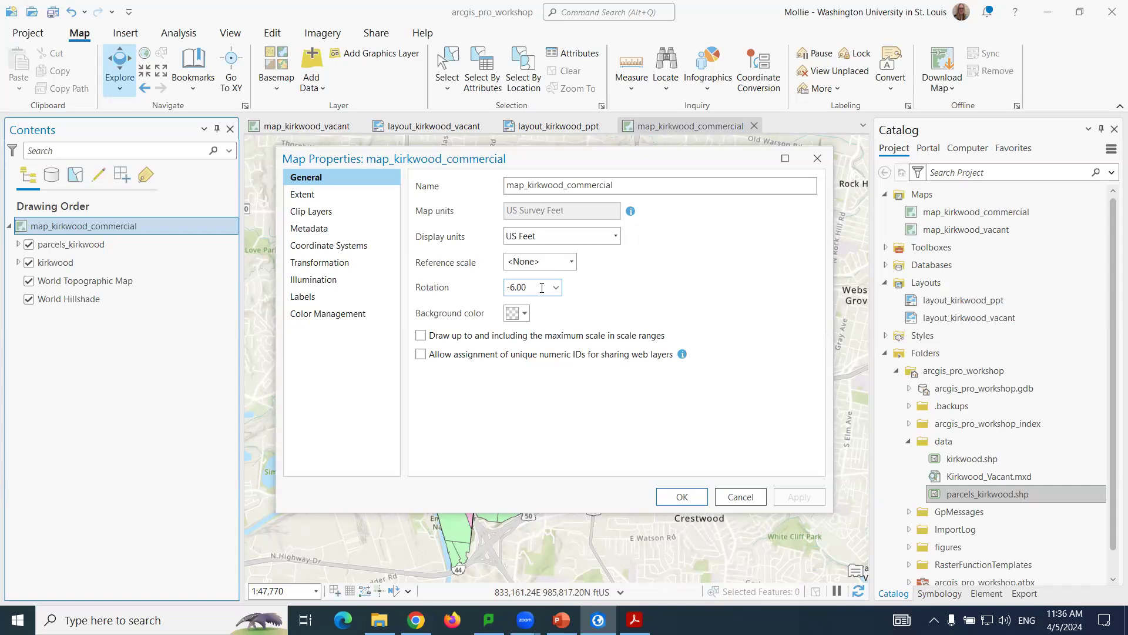
{"action": "left_click_drag", "start_coordinate": [542, 287], "coordinate": [329, 263]}
{"action": "type", "text": "0"}
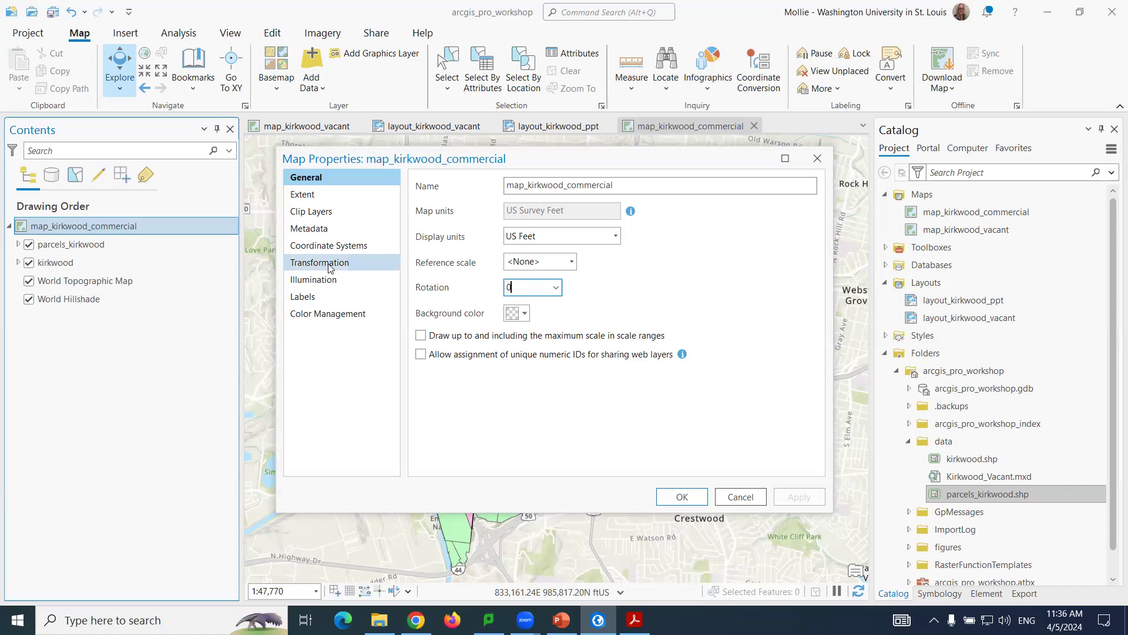
{"action": "left_click", "coordinate": [697, 500]}
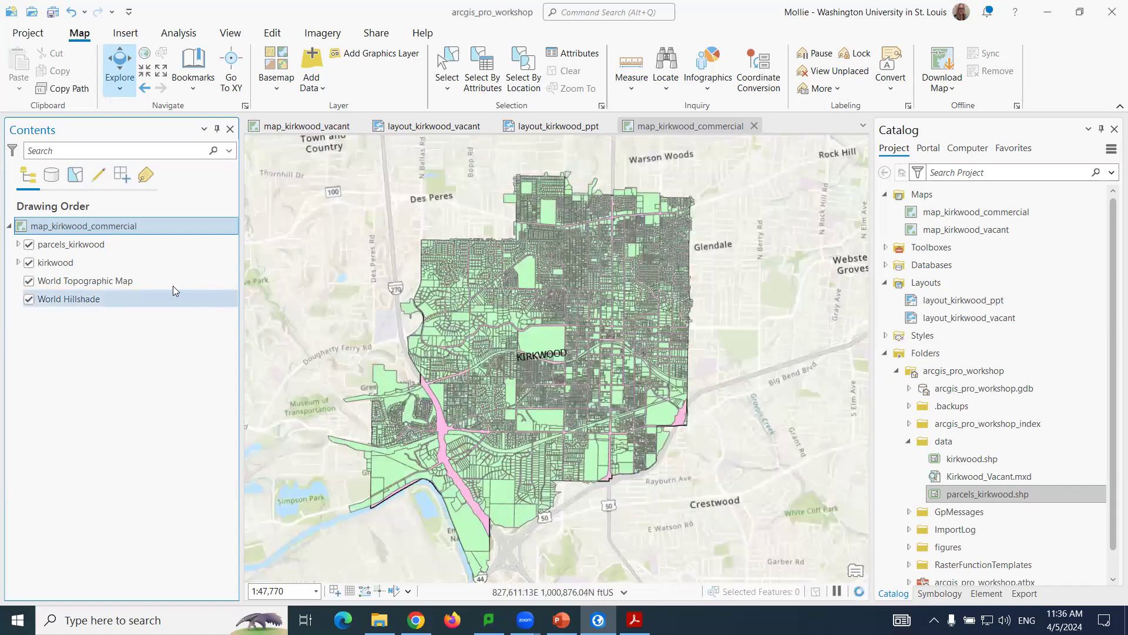
{"action": "right_click", "coordinate": [114, 228]}
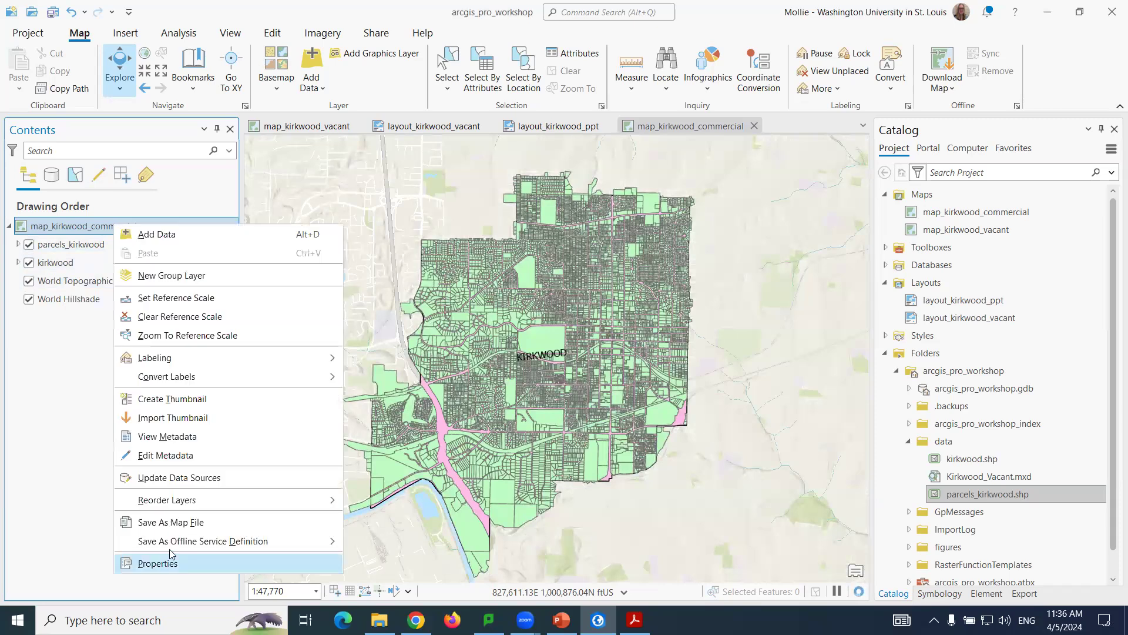
{"action": "left_click", "coordinate": [141, 562]}
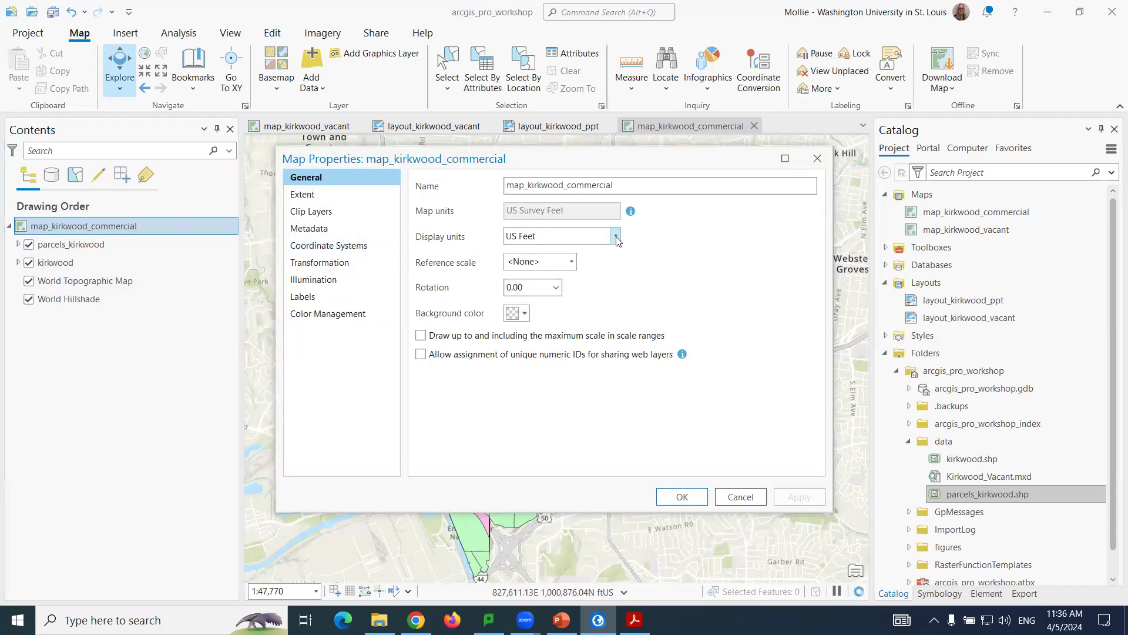
{"action": "left_click", "coordinate": [326, 198]}
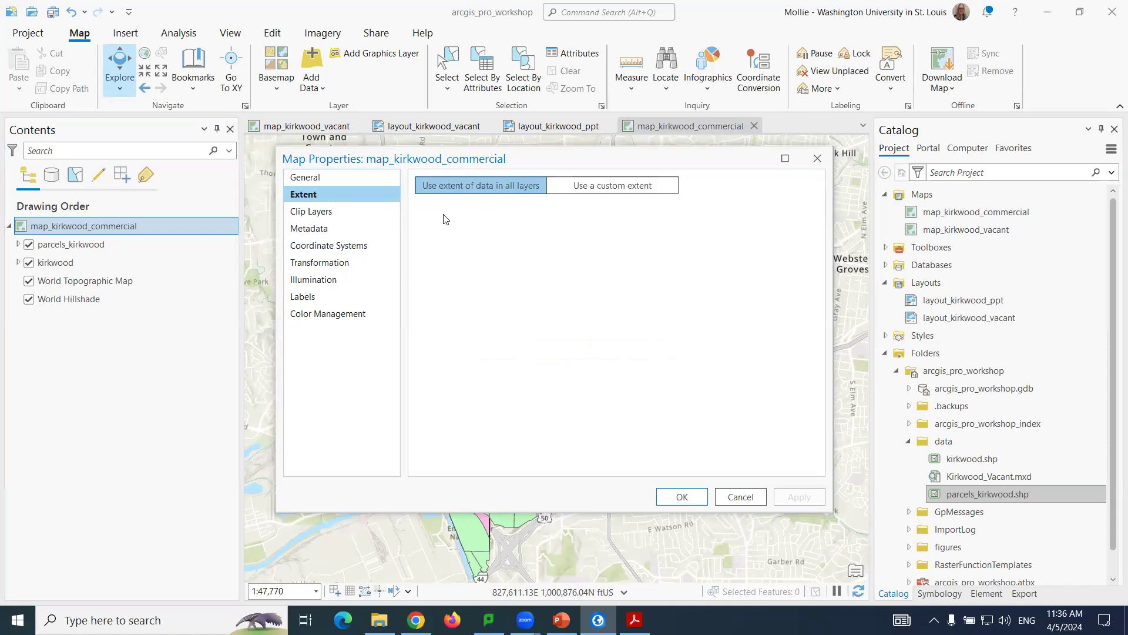
{"action": "left_click", "coordinate": [331, 245]}
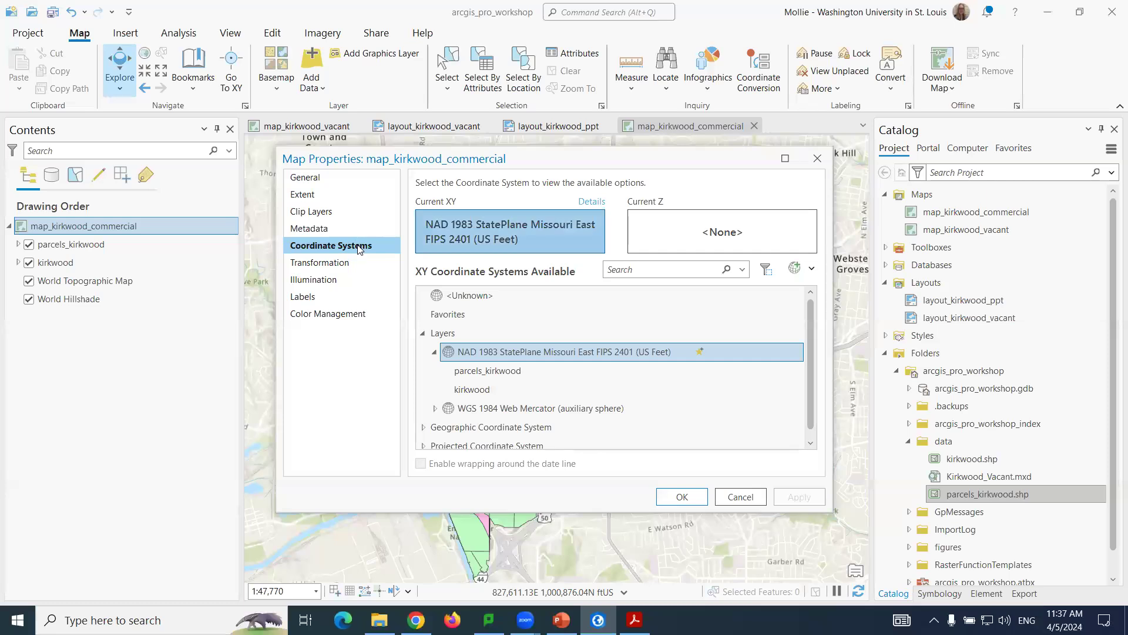
{"action": "left_click", "coordinate": [735, 497]}
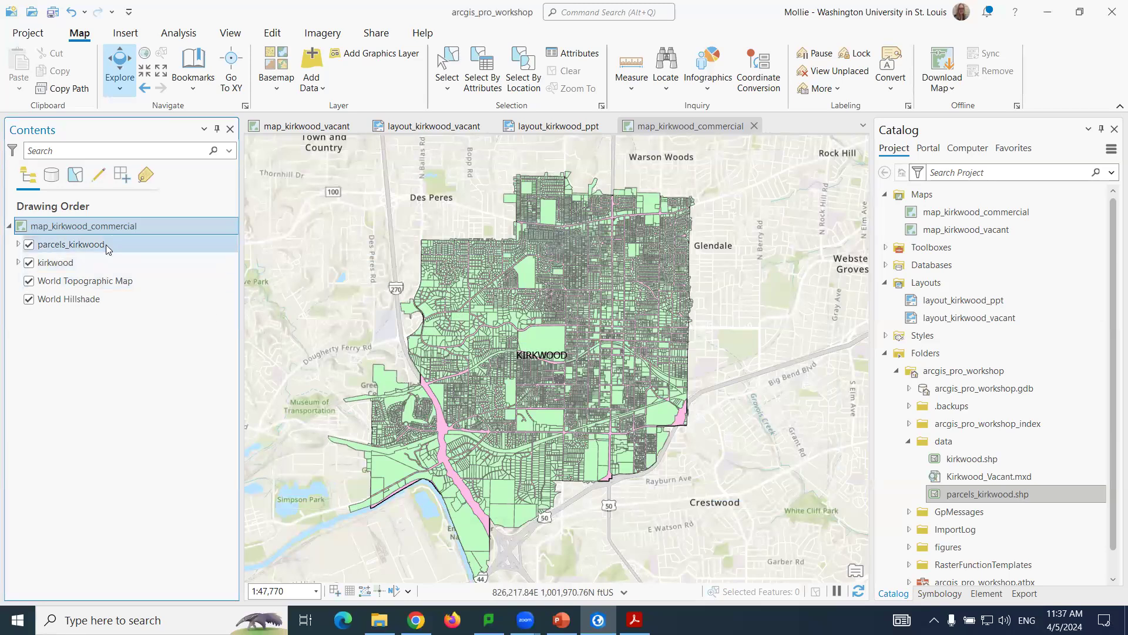
{"action": "right_click", "coordinate": [82, 244]}
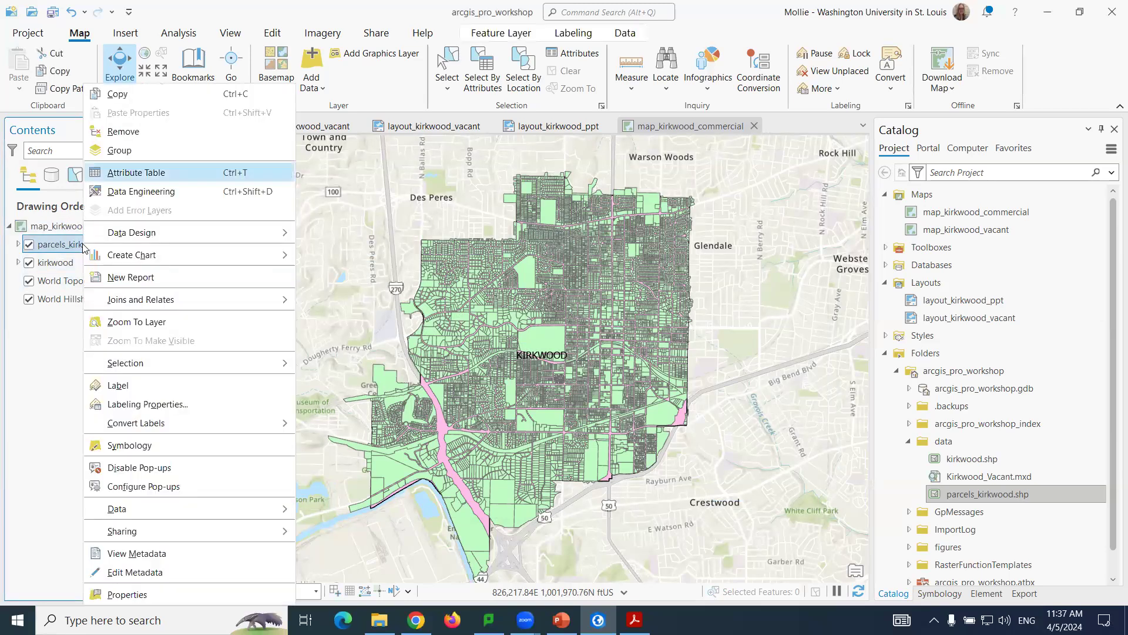
{"action": "left_click", "coordinate": [150, 599]}
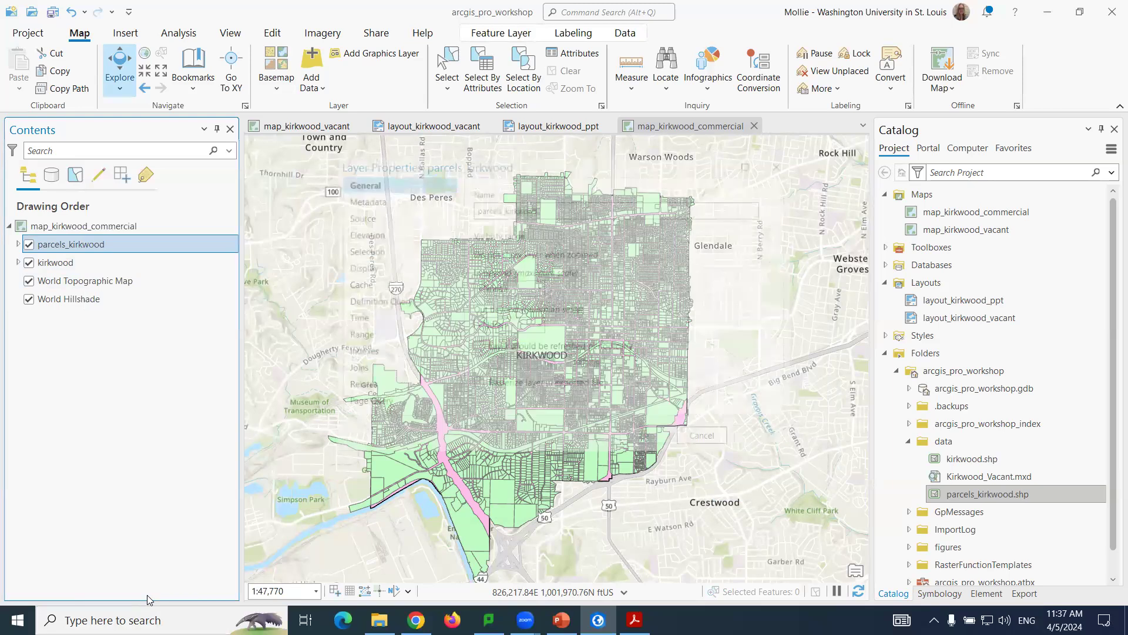
{"action": "left_click", "coordinate": [369, 216]}
{"action": "left_click", "coordinate": [694, 231]}
{"action": "left_click_drag", "start_coordinate": [694, 229], "coordinate": [781, 231]}
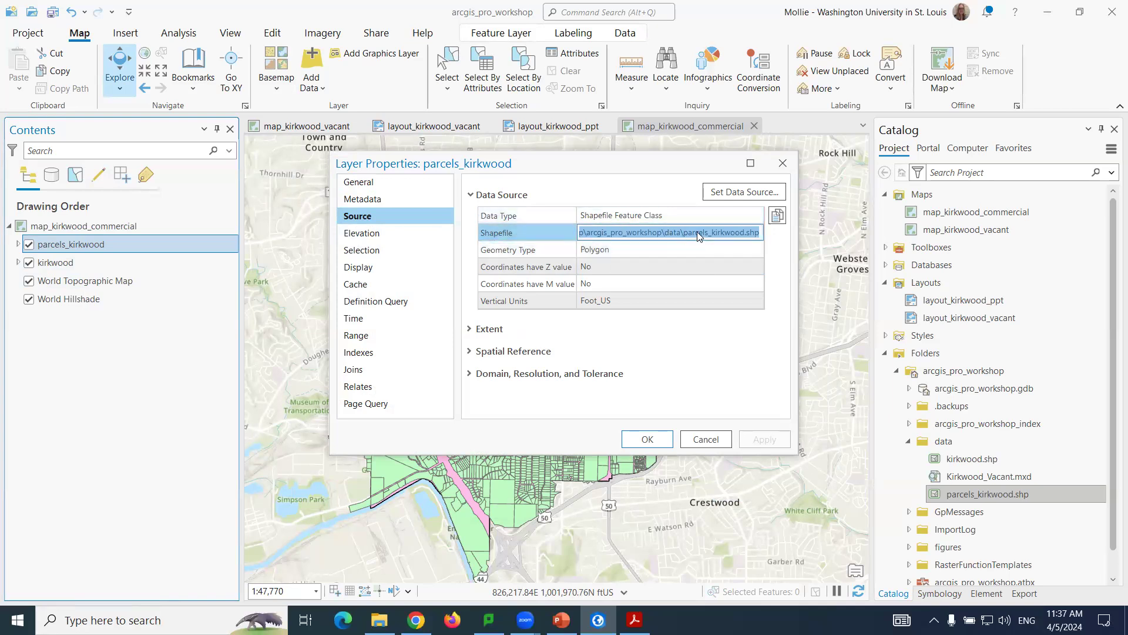
{"action": "left_click", "coordinate": [470, 352]}
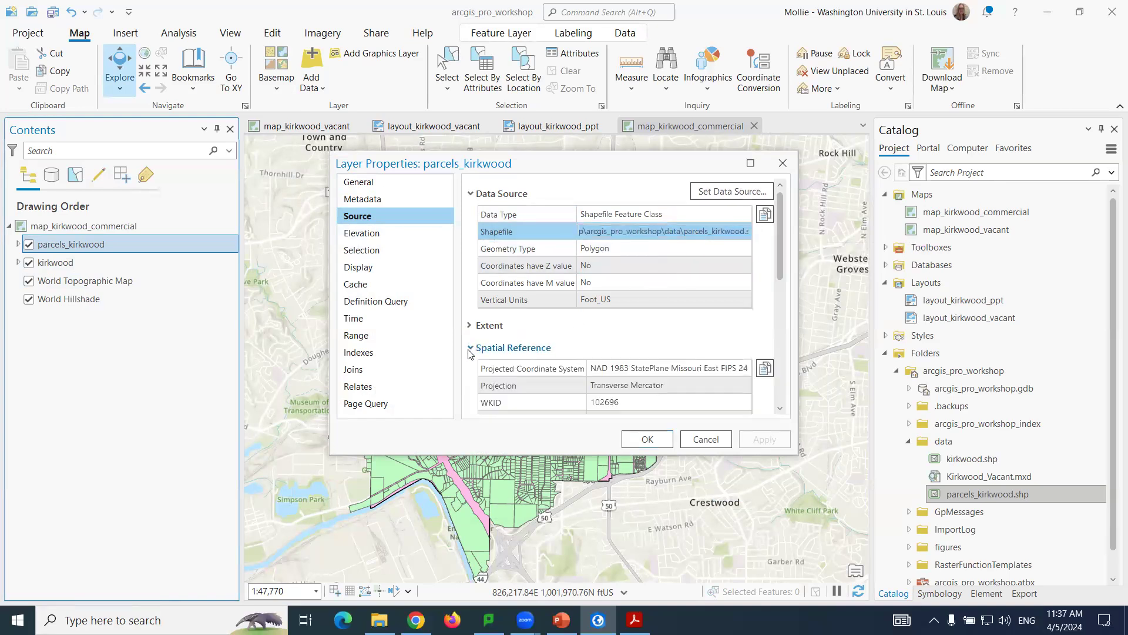
{"action": "scroll", "coordinate": [782, 268], "scroll_direction": "down", "scroll_amount": 2}
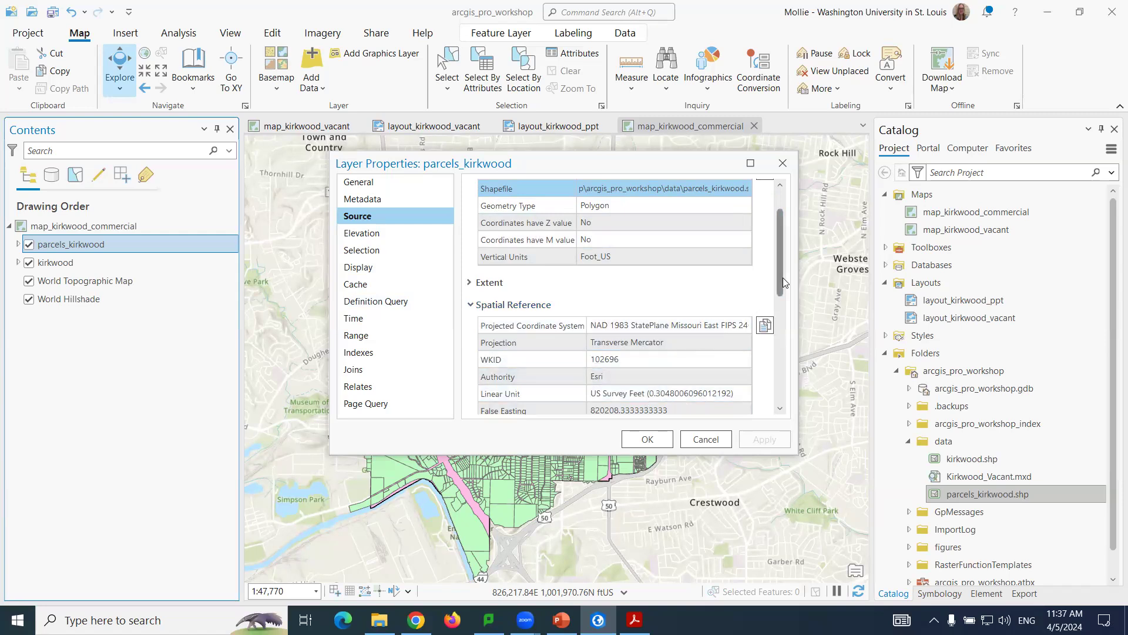
{"action": "left_click", "coordinate": [712, 439]}
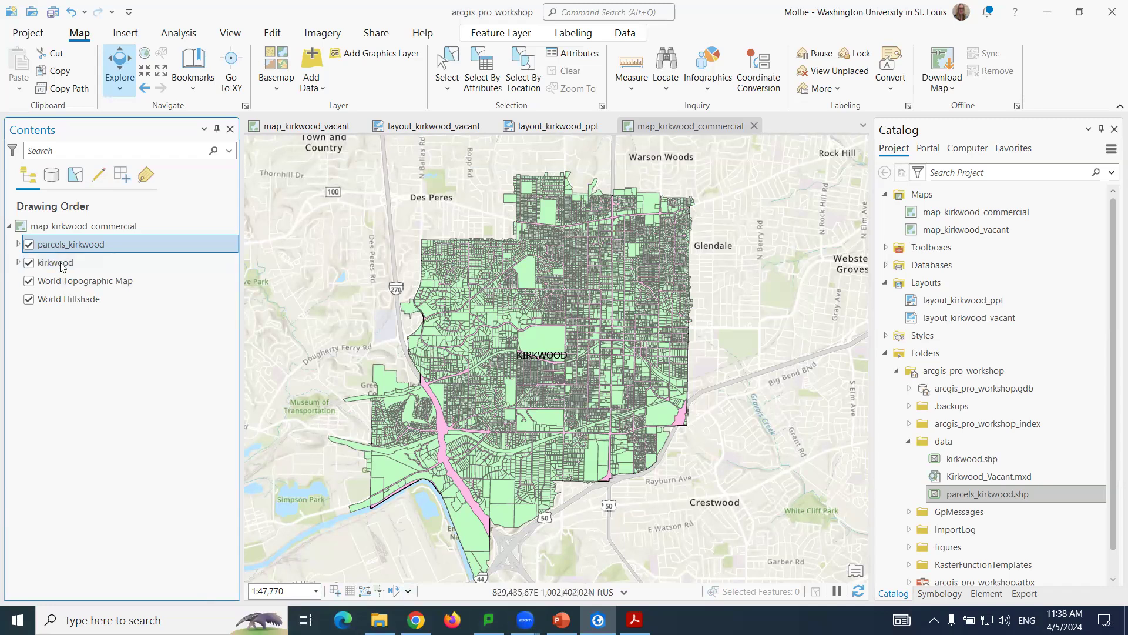
Move parcels_kirkwood below the kirkwood boundary layer and expand kirkwood's legend symbol.
{"action": "left_click_drag", "start_coordinate": [70, 246], "coordinate": [68, 279]}
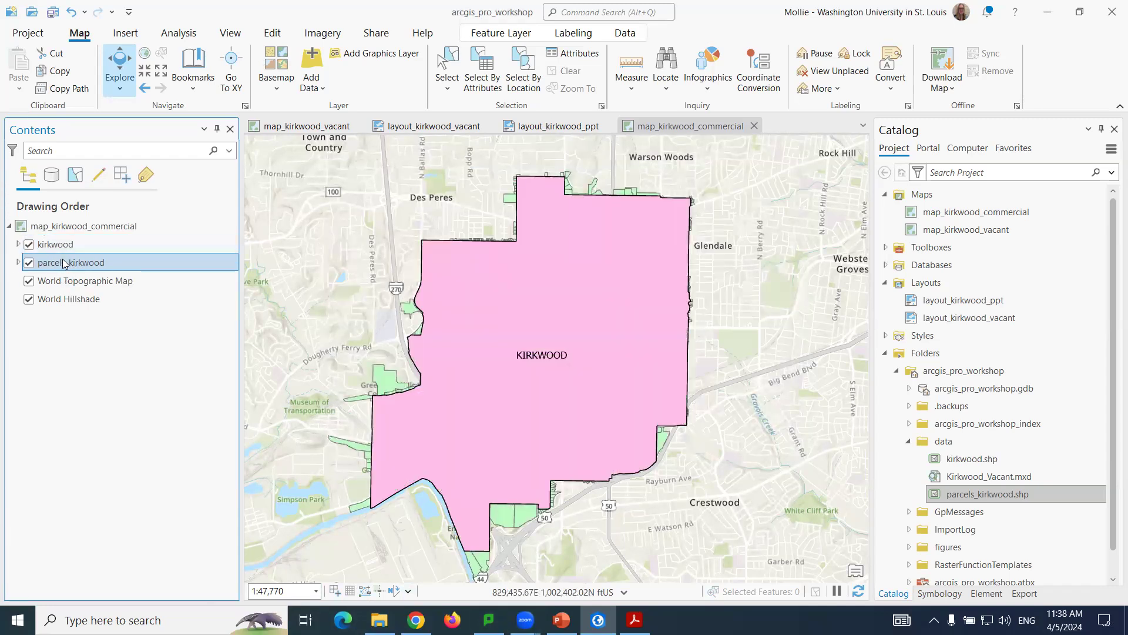
{"action": "left_click", "coordinate": [17, 245]}
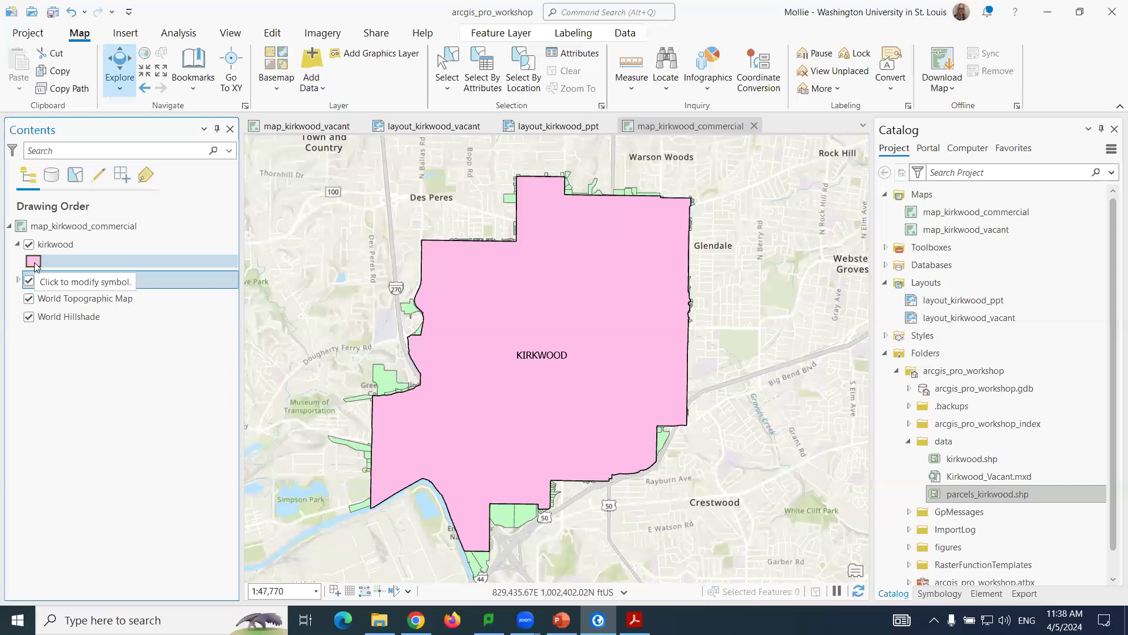
{"action": "left_click", "coordinate": [33, 261]}
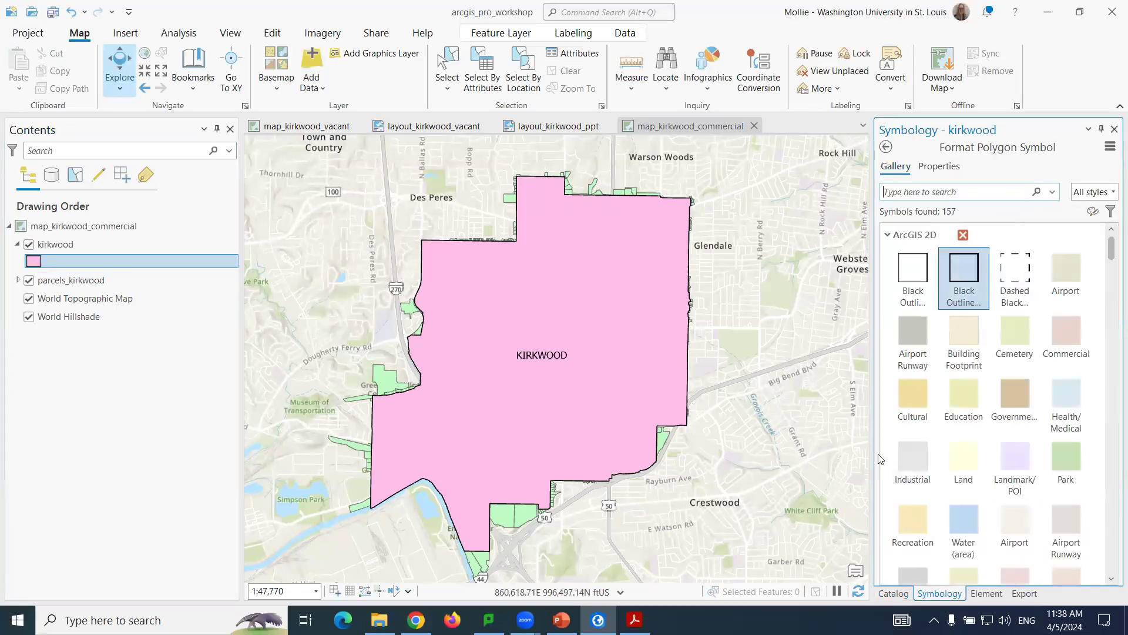
Bring up the kirkwood layer's Symbology pane with the Feature Layer tools showing.
{"action": "right_click", "coordinate": [68, 249]}
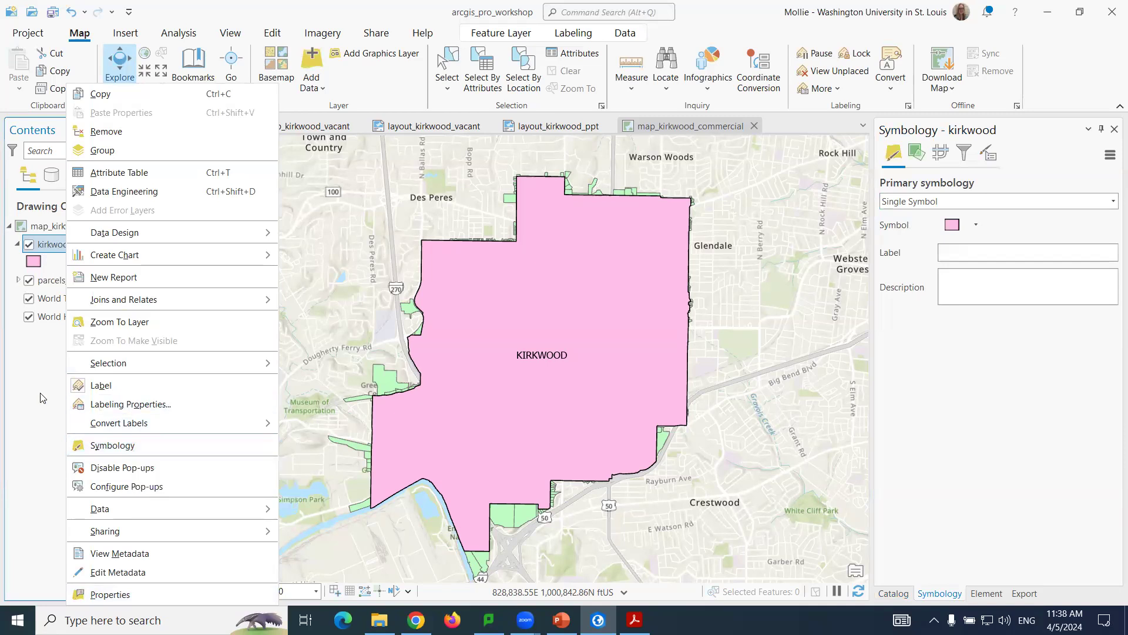
{"action": "left_click", "coordinate": [135, 450]}
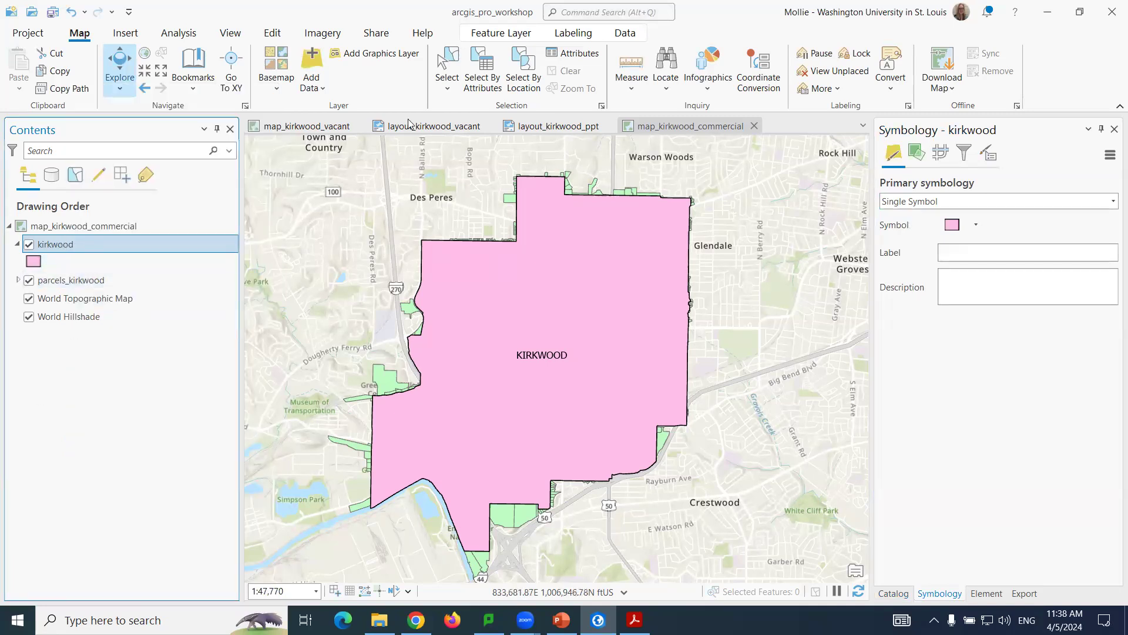
{"action": "left_click", "coordinate": [498, 35]}
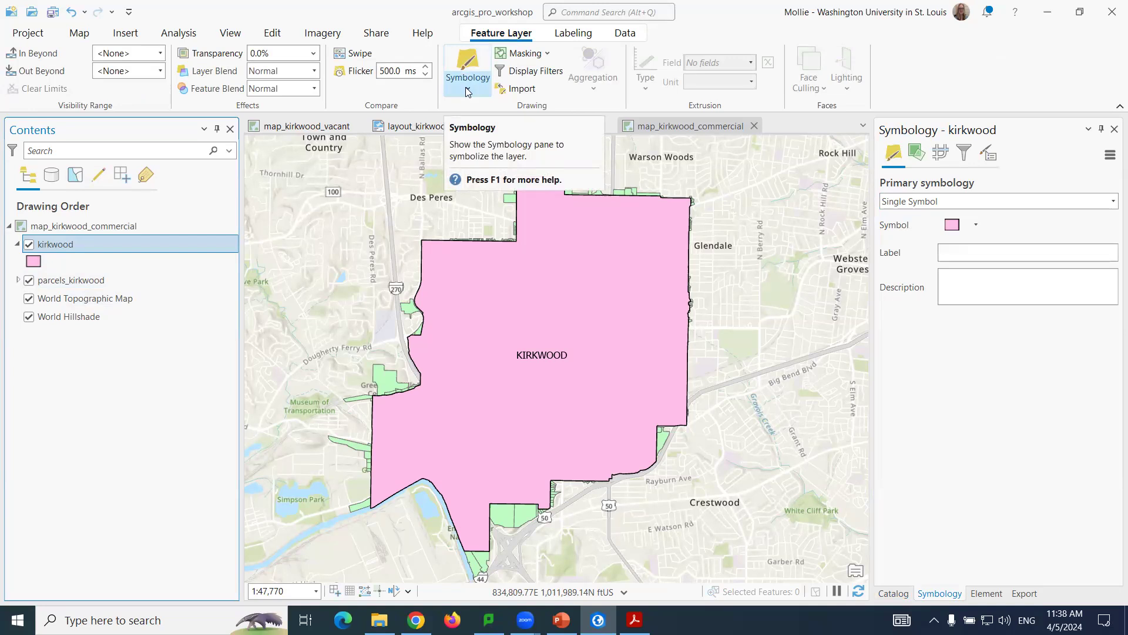
Choose the Extent Transparent fill symbol for the kirkwood boundary.
{"action": "left_click", "coordinate": [954, 227]}
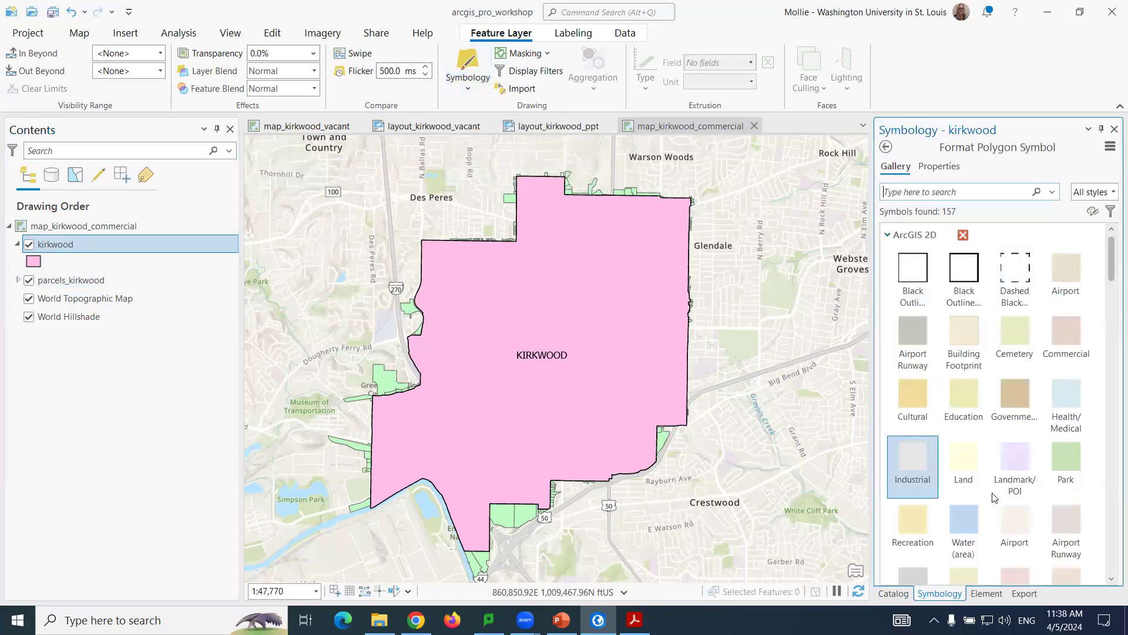
{"action": "left_click_drag", "start_coordinate": [1111, 264], "coordinate": [1111, 549]}
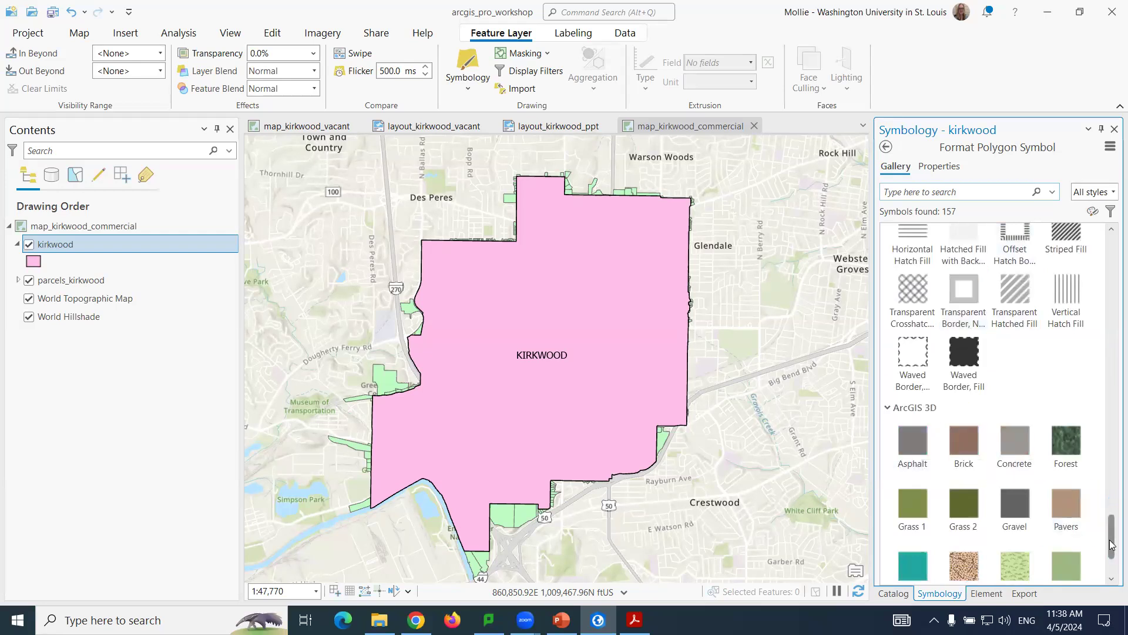
{"action": "scroll", "coordinate": [971, 286], "scroll_direction": "up", "scroll_amount": 6}
{"action": "left_click", "coordinate": [971, 286]}
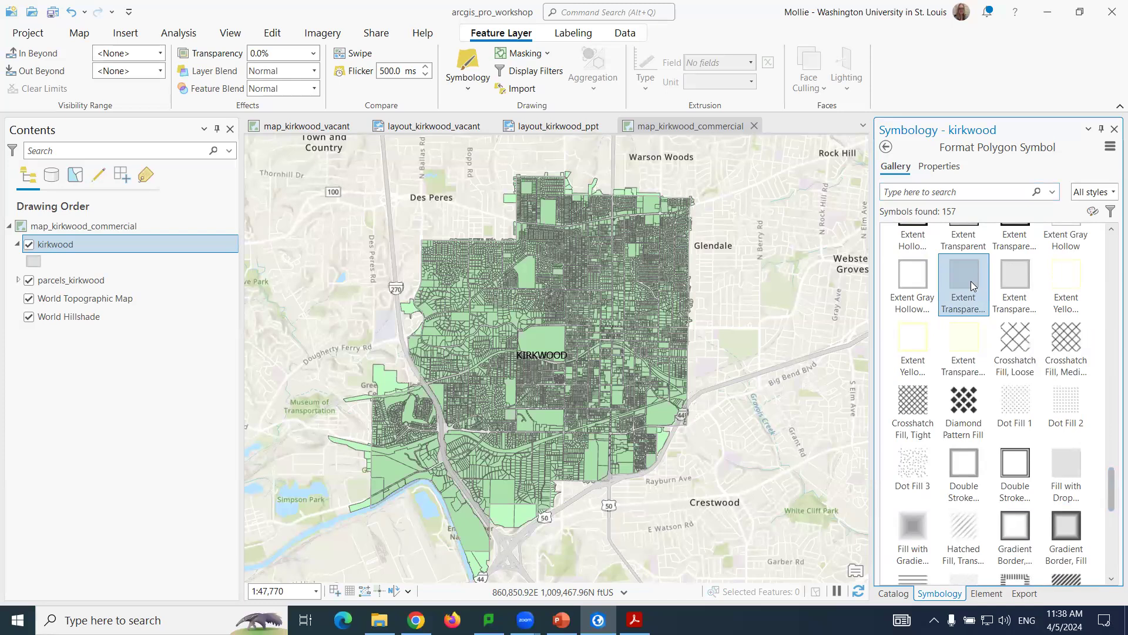
Give the kirkwood boundary no fill and a dark red 2 pt outline, then select parcels_kirkwood.
{"action": "left_click", "coordinate": [938, 167]}
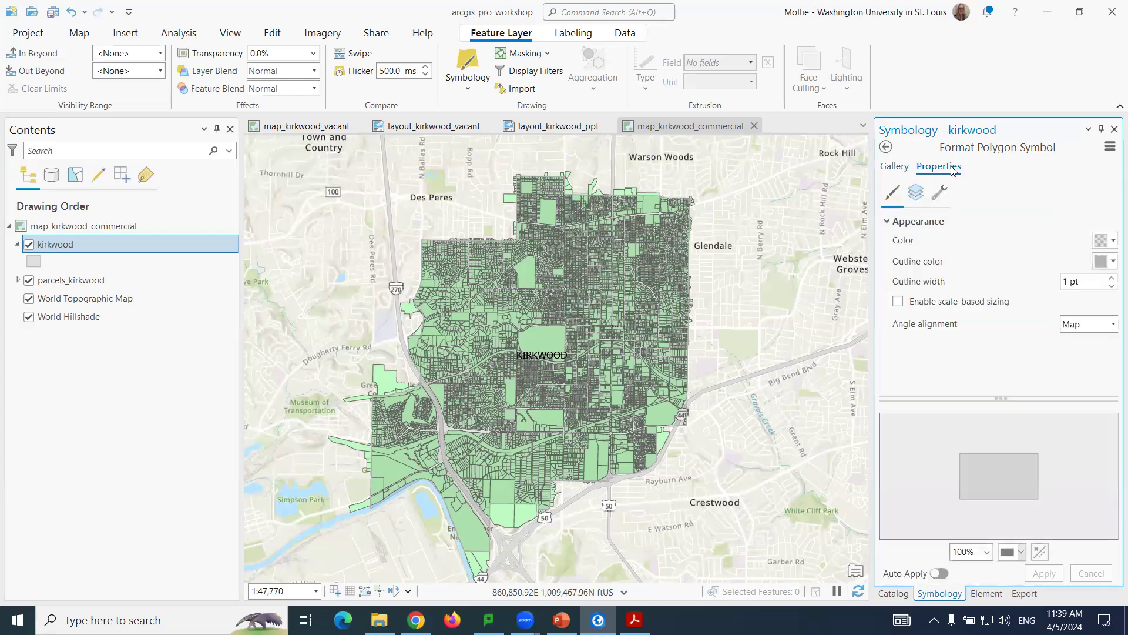
{"action": "left_click", "coordinate": [1110, 241]}
{"action": "left_click", "coordinate": [959, 258]}
{"action": "left_click", "coordinate": [1111, 265]}
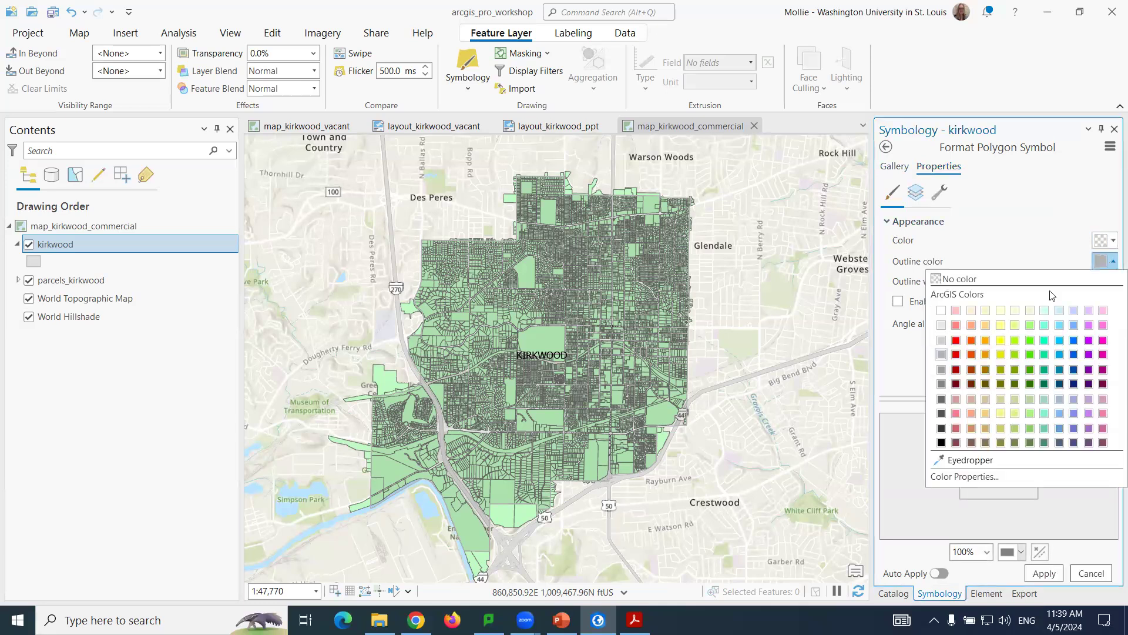
{"action": "left_click", "coordinate": [956, 371]}
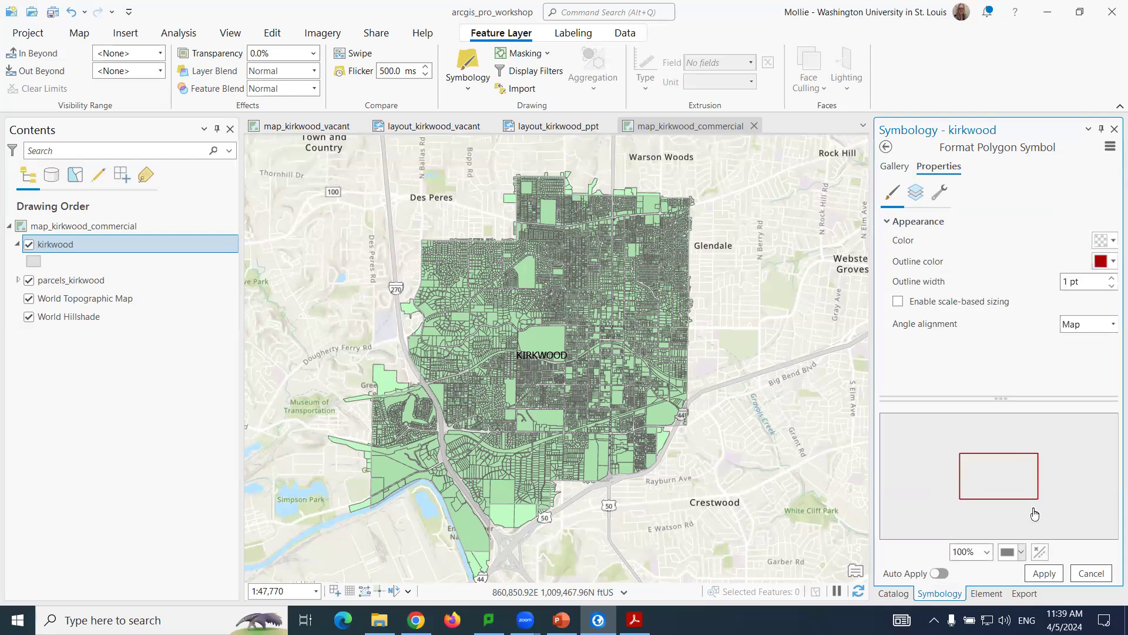
{"action": "left_click", "coordinate": [1112, 281]}
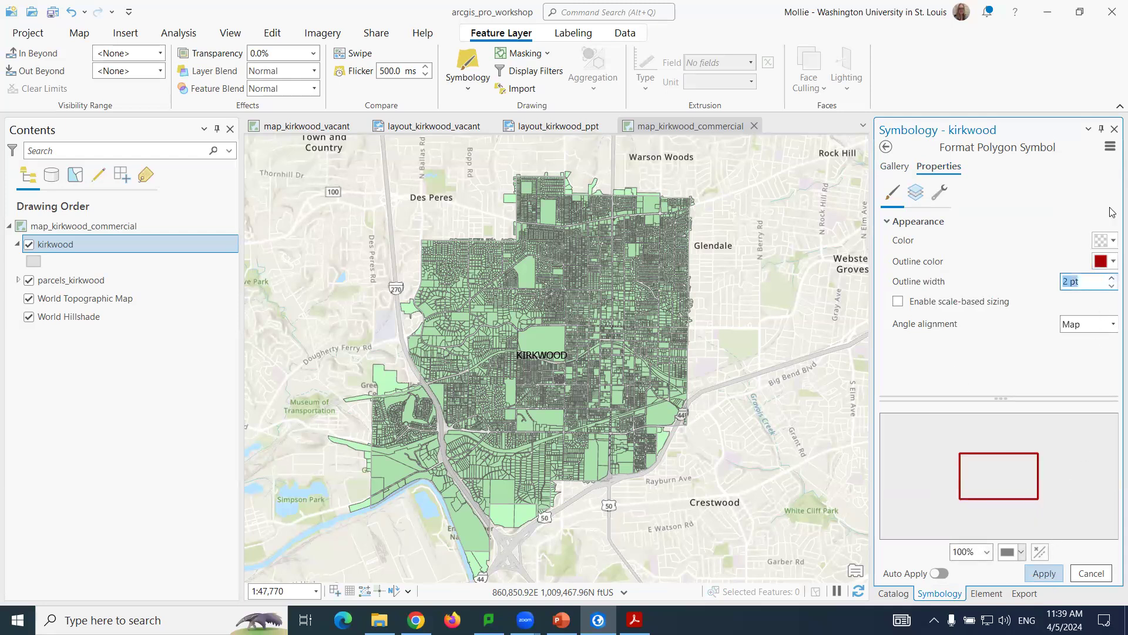
{"action": "left_click", "coordinate": [1050, 576]}
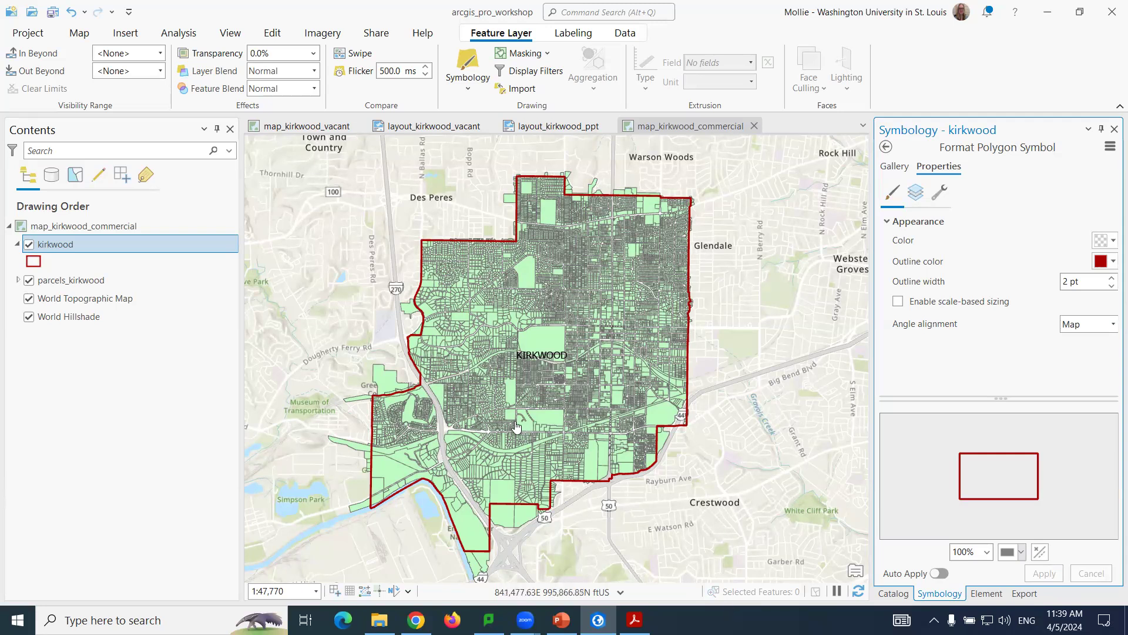
{"action": "left_click", "coordinate": [62, 283]}
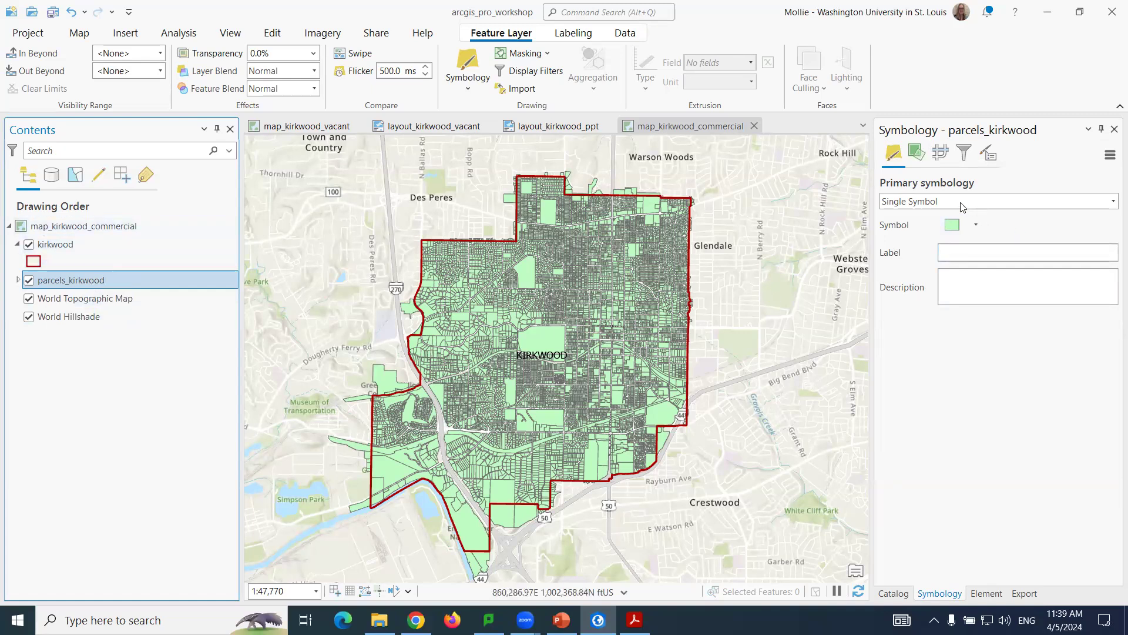
Symbolize parcels_kirkwood with Unique Values on the LUCODE field.
{"action": "left_click", "coordinate": [1112, 203]}
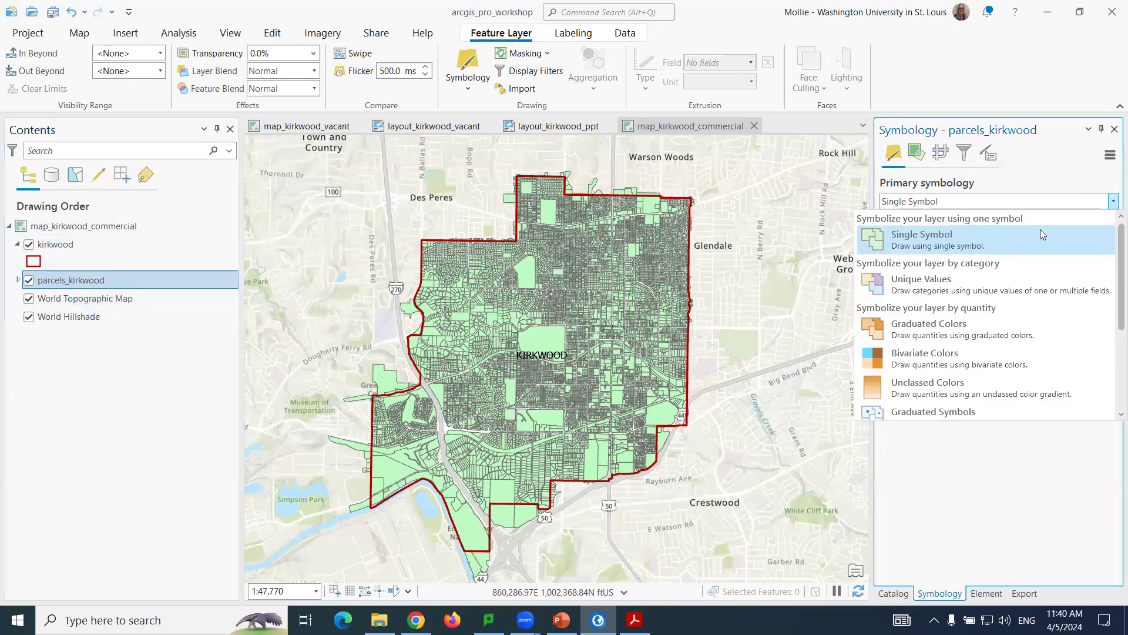
{"action": "left_click", "coordinate": [970, 289]}
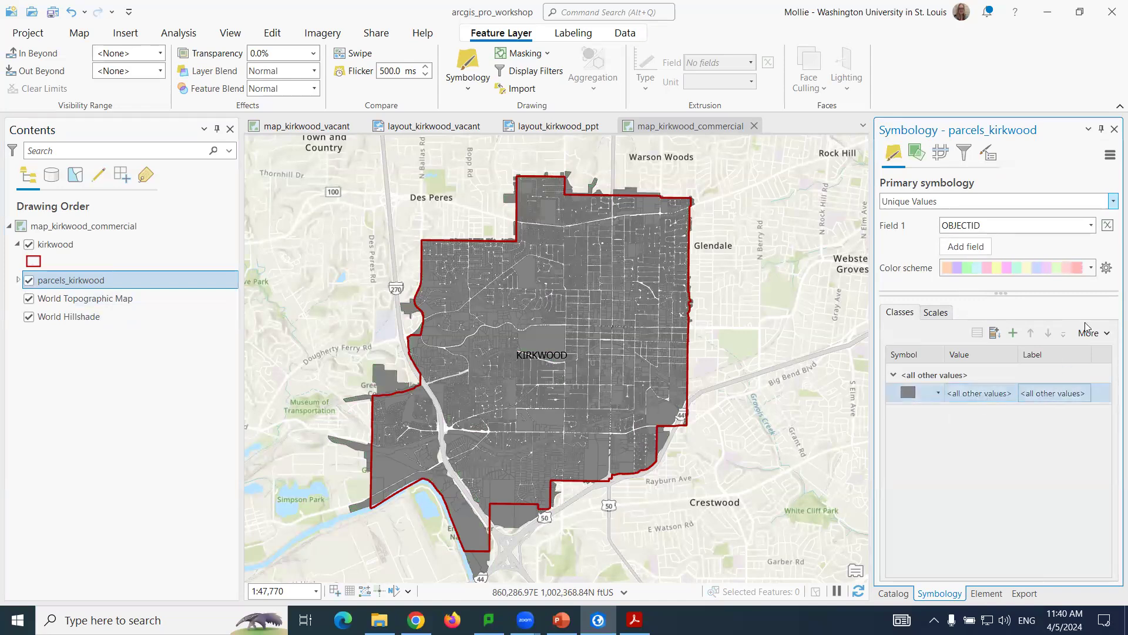
{"action": "left_click", "coordinate": [1090, 225]}
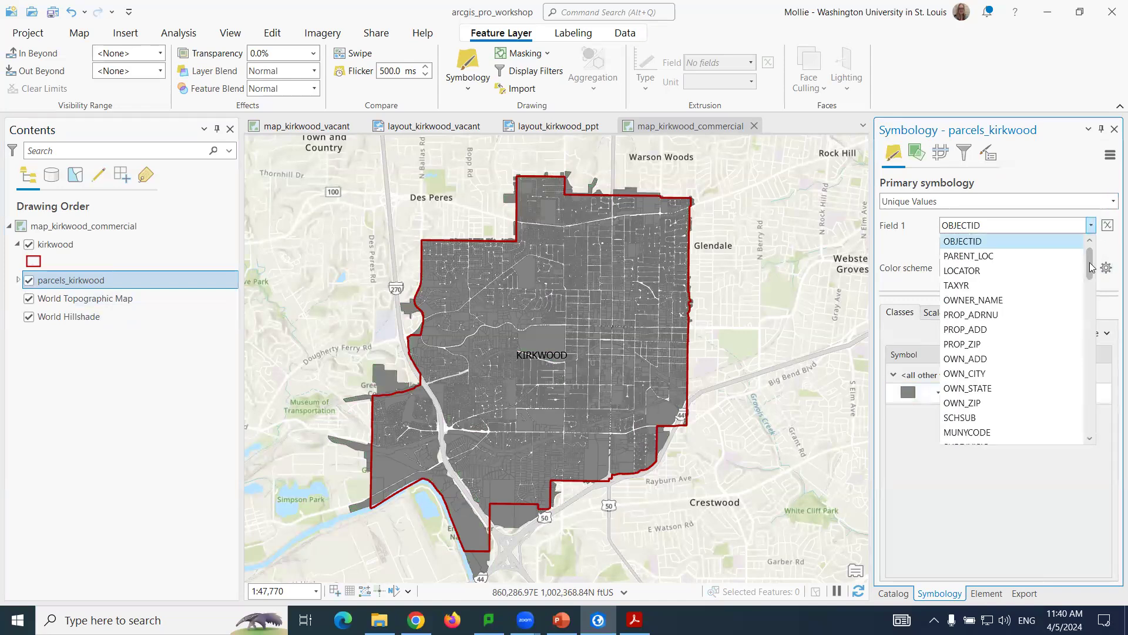
{"action": "scroll", "coordinate": [1027, 339], "scroll_direction": "down", "scroll_amount": 3}
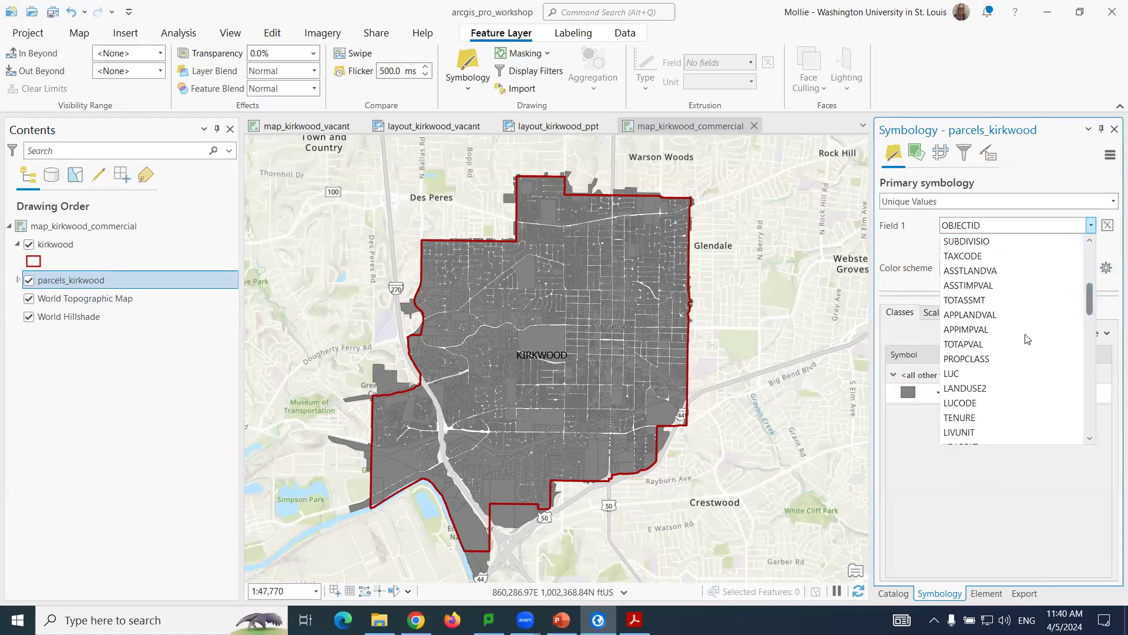
{"action": "left_click", "coordinate": [964, 402]}
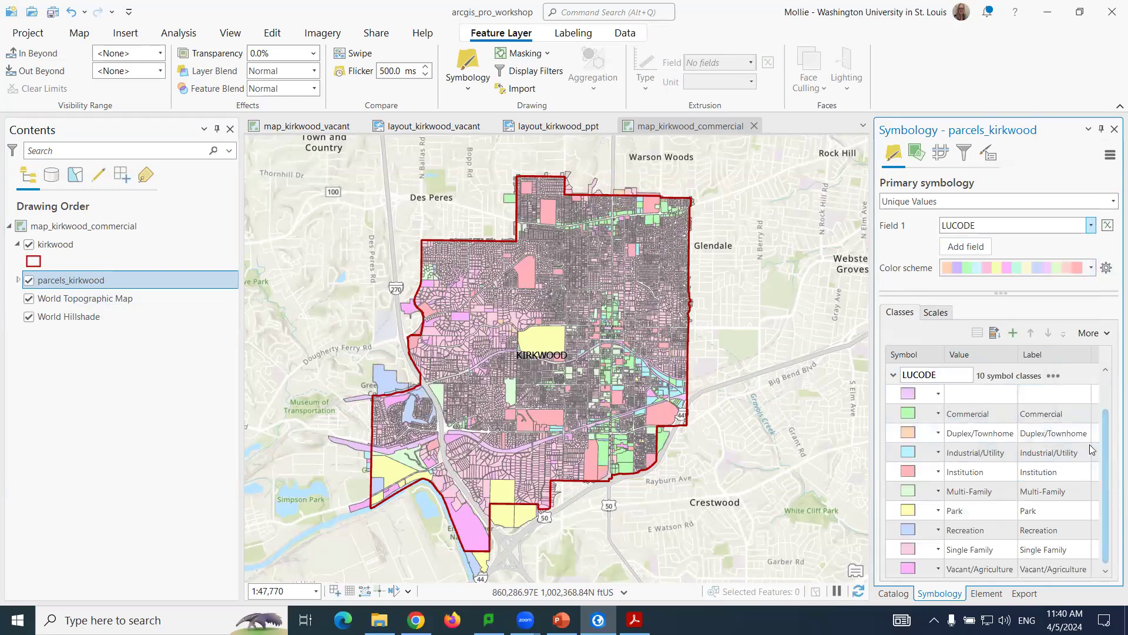
{"action": "scroll", "coordinate": [1103, 423], "scroll_direction": "down", "scroll_amount": 2}
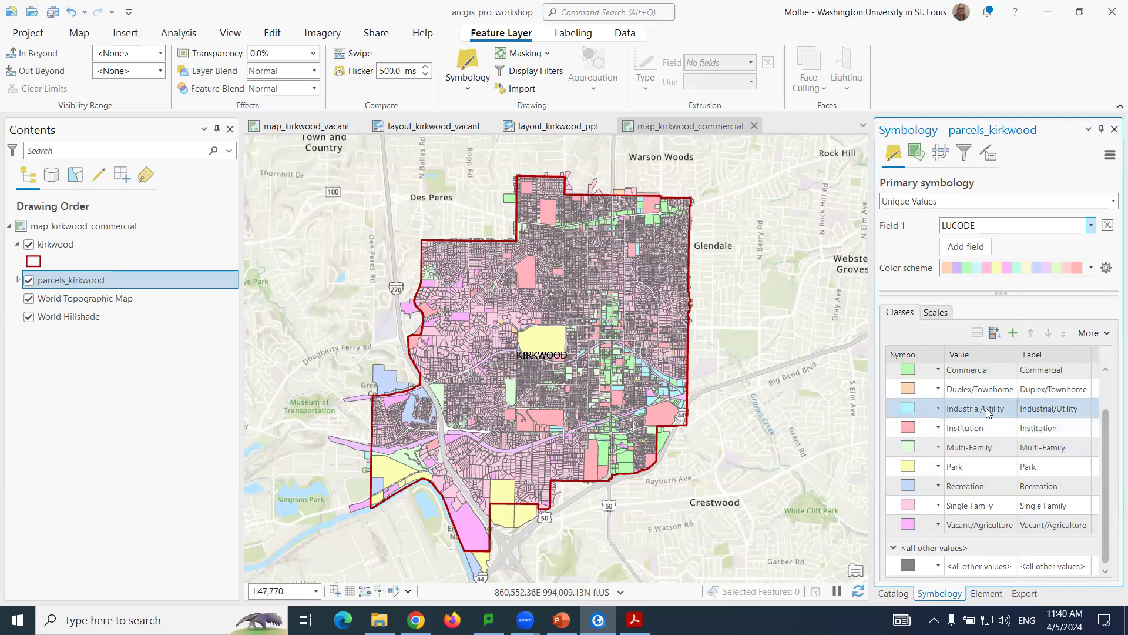
Remove the empty-value, Duplex/Townhome, Industrial/Utility and Institution classes from the symbology.
{"action": "left_click", "coordinate": [1011, 334]}
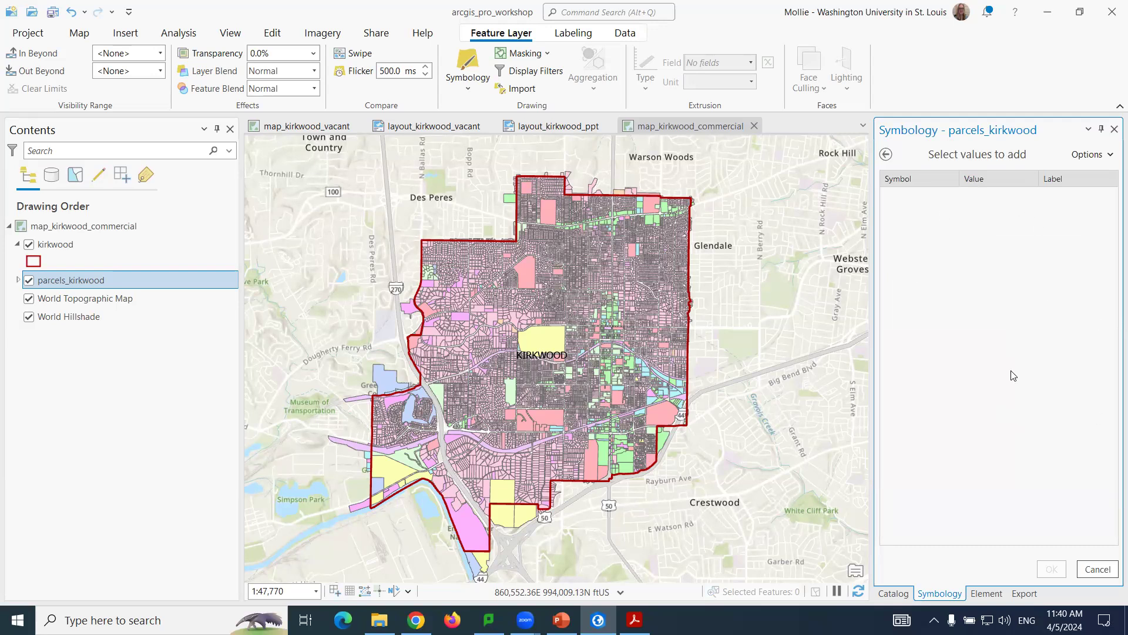
{"action": "left_click", "coordinate": [887, 155]}
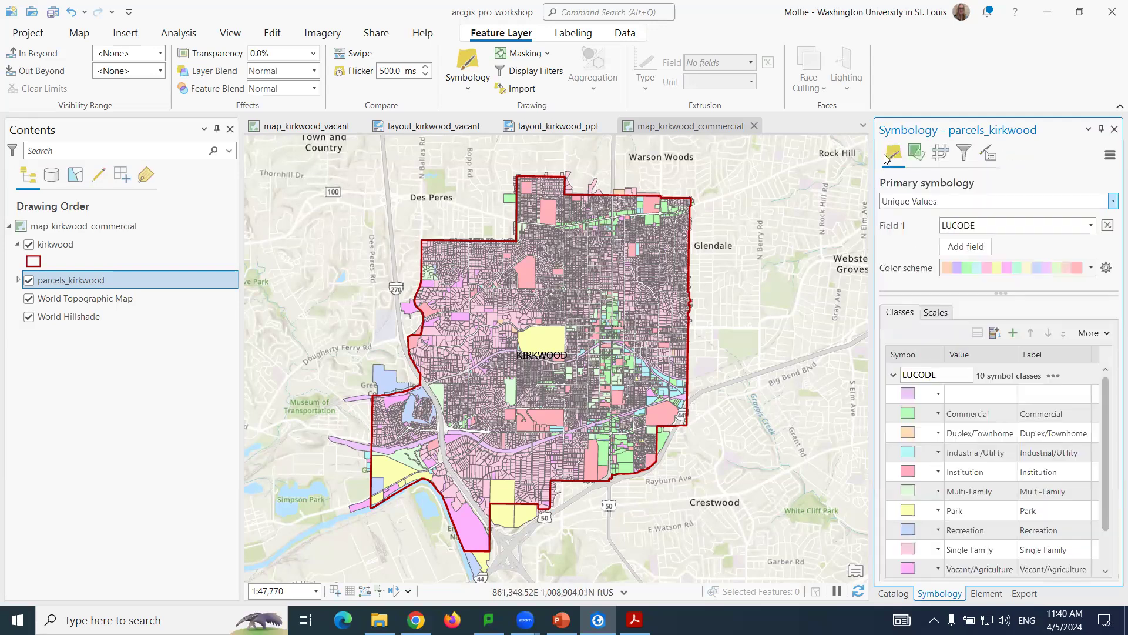
{"action": "left_click", "coordinate": [959, 400]}
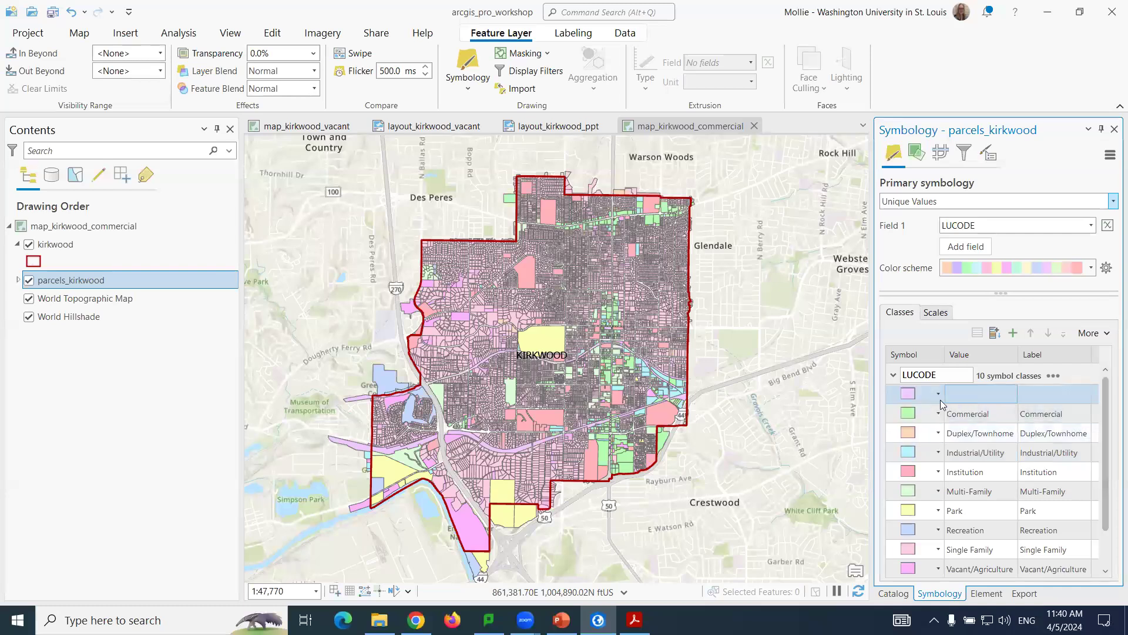
{"action": "right_click", "coordinate": [986, 395]}
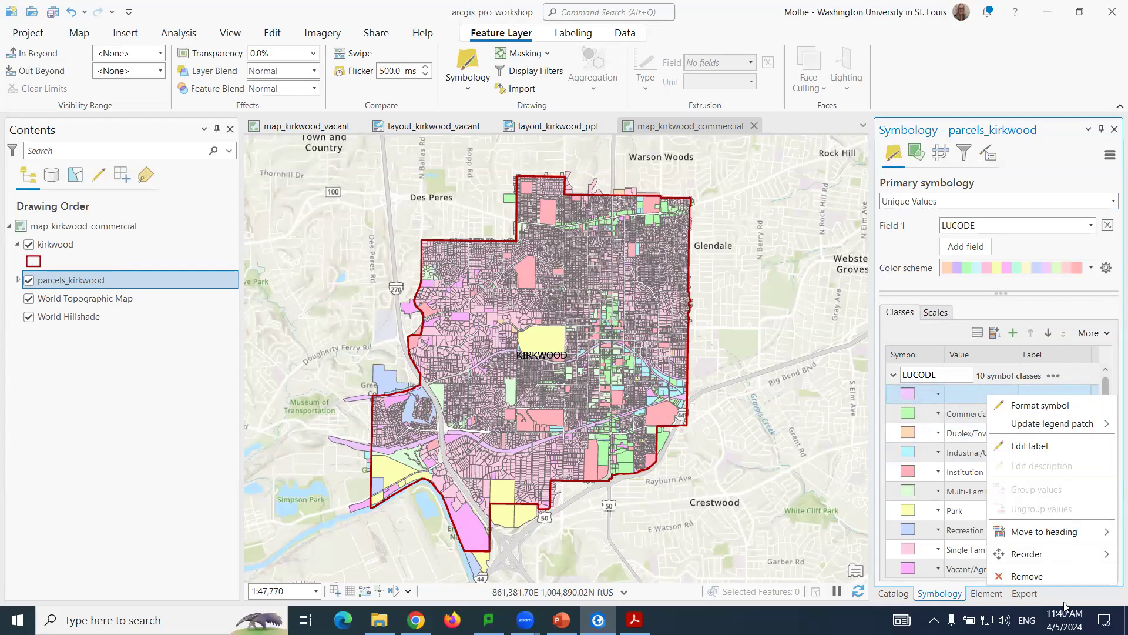
{"action": "left_click", "coordinate": [1031, 576]}
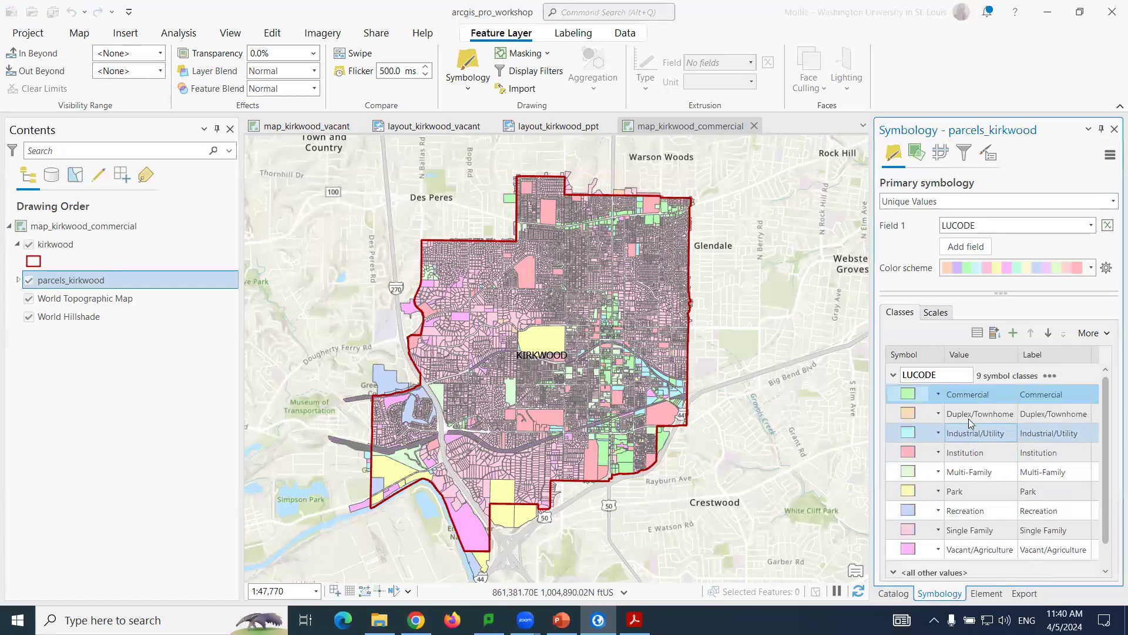
{"action": "right_click", "coordinate": [968, 421]}
{"action": "left_click", "coordinate": [1007, 594]}
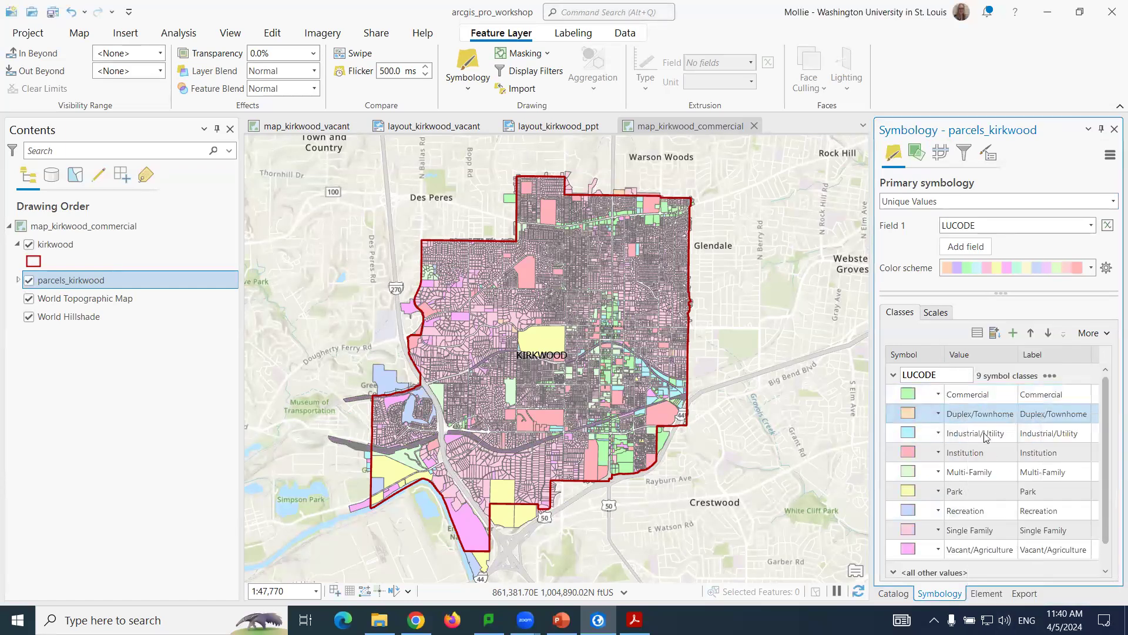
{"action": "right_click", "coordinate": [976, 414]}
{"action": "left_click", "coordinate": [1015, 591]}
{"action": "right_click", "coordinate": [972, 414]}
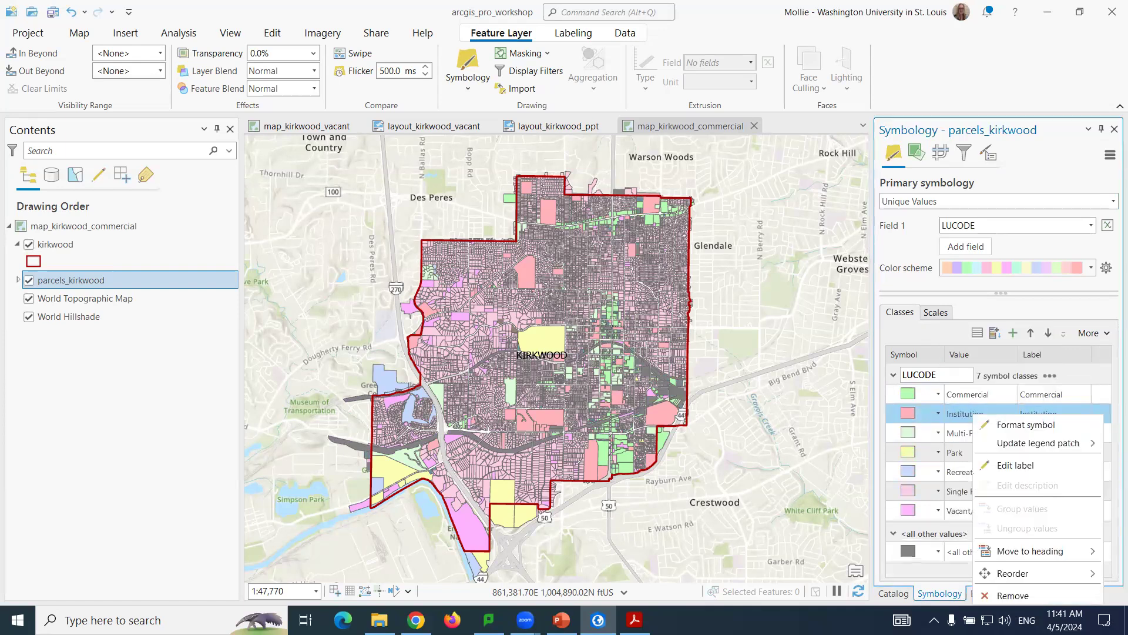
{"action": "left_click", "coordinate": [1013, 596]}
Remove the Multi-Family, Park, Recreation, Single Family and Vacant/Agriculture classes.
{"action": "right_click", "coordinate": [970, 418]}
{"action": "left_click", "coordinate": [1008, 592]}
{"action": "right_click", "coordinate": [958, 415]}
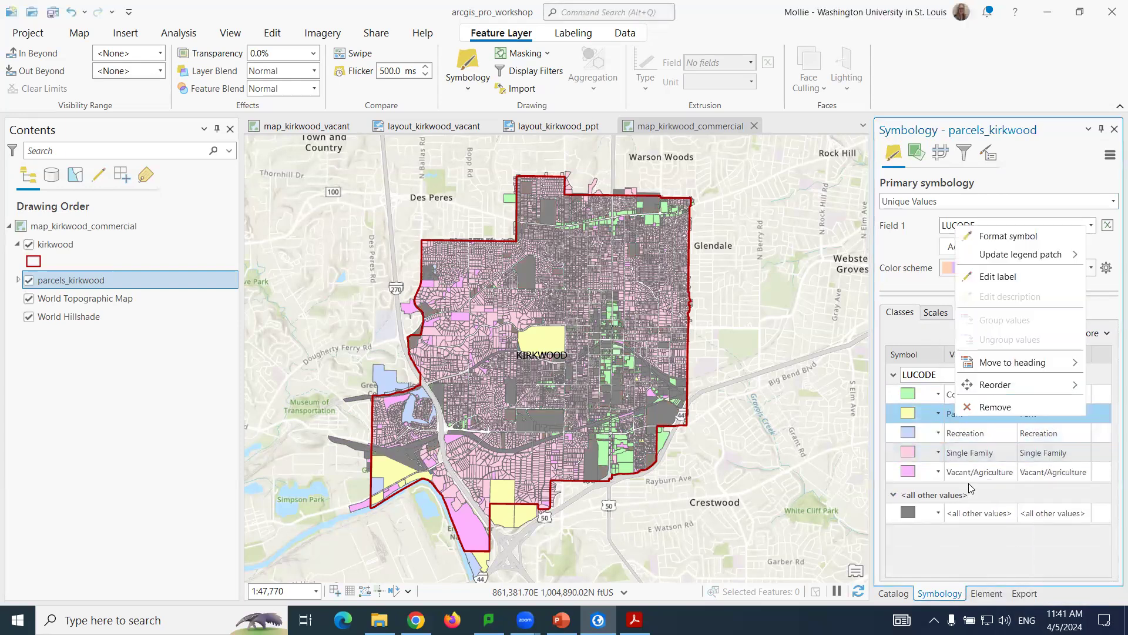
{"action": "left_click", "coordinate": [993, 407]}
{"action": "right_click", "coordinate": [969, 418]}
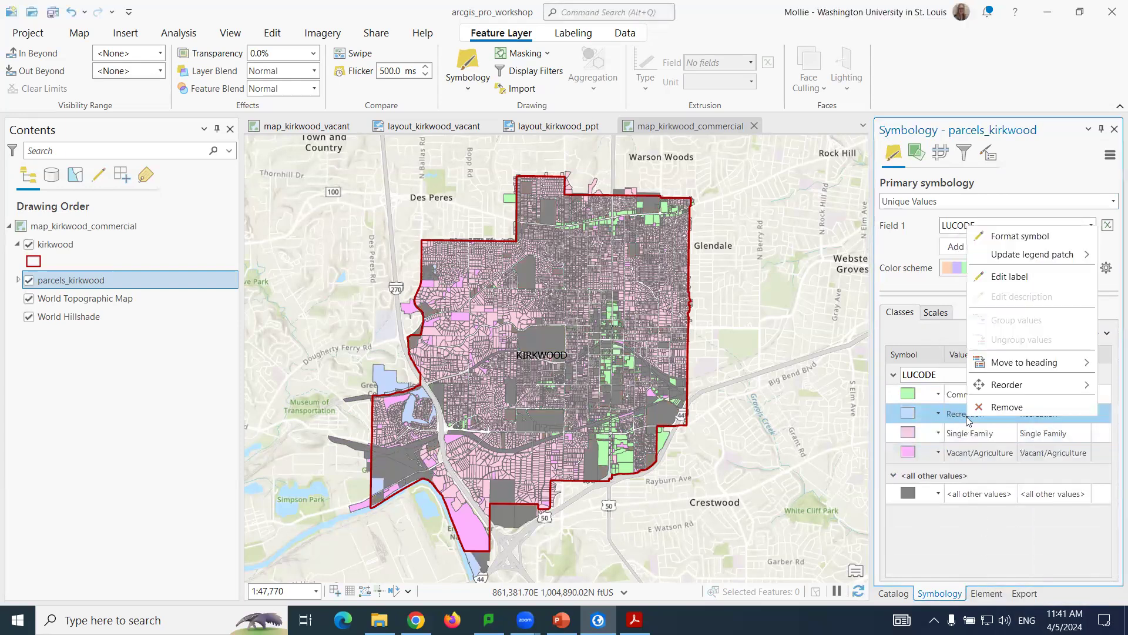
{"action": "left_click", "coordinate": [999, 405]}
{"action": "right_click", "coordinate": [964, 416]}
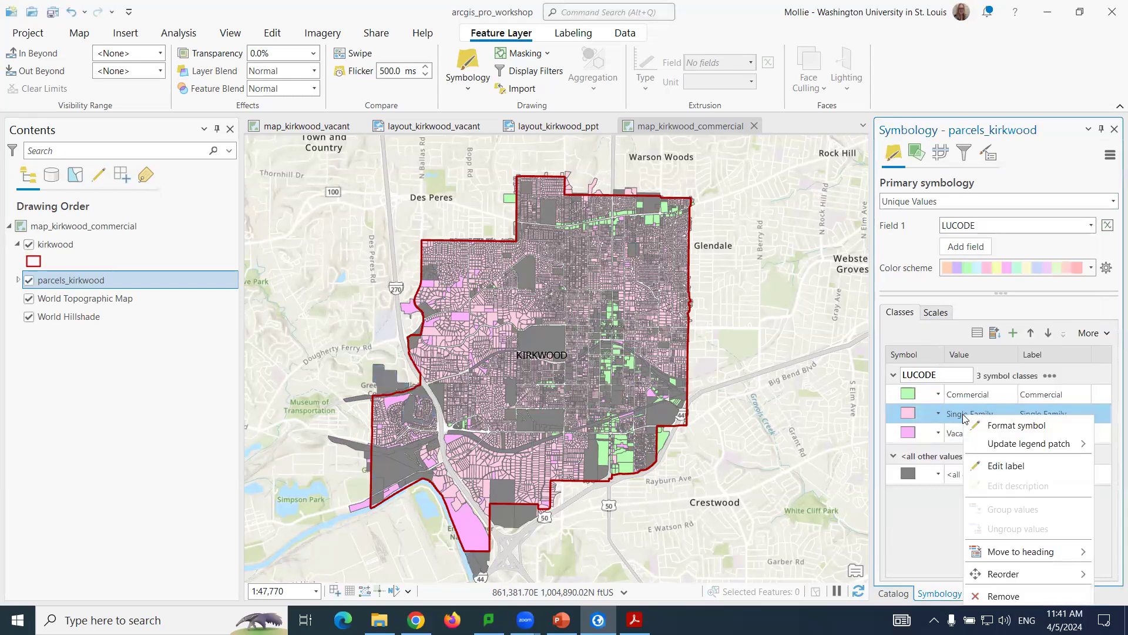
{"action": "left_click", "coordinate": [1005, 594]}
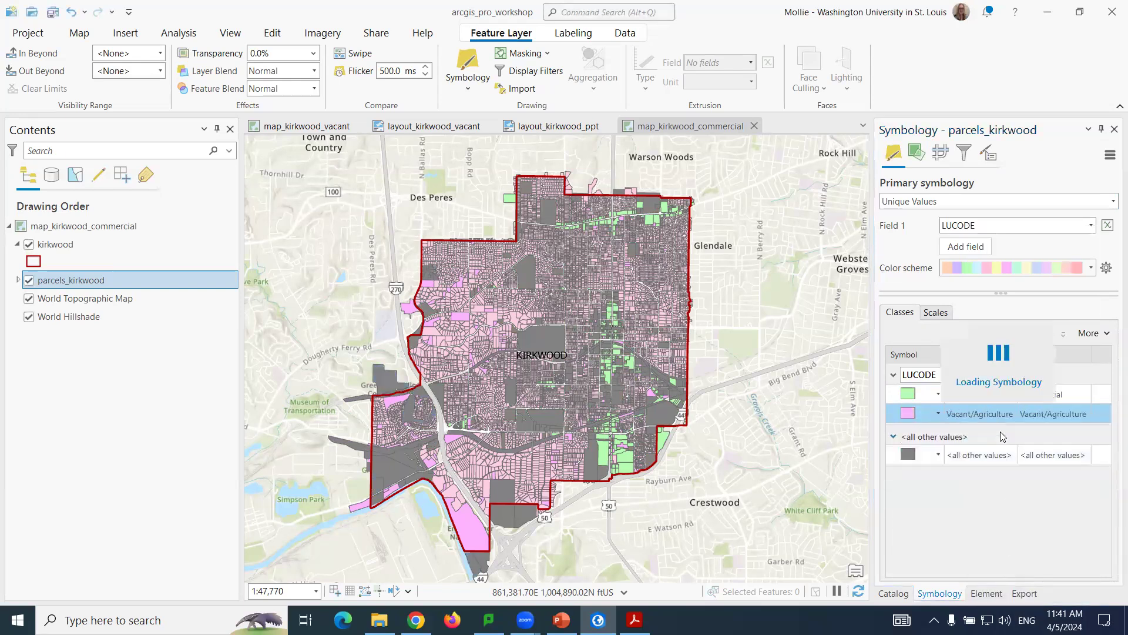
{"action": "right_click", "coordinate": [970, 414]}
{"action": "left_click", "coordinate": [1002, 594]}
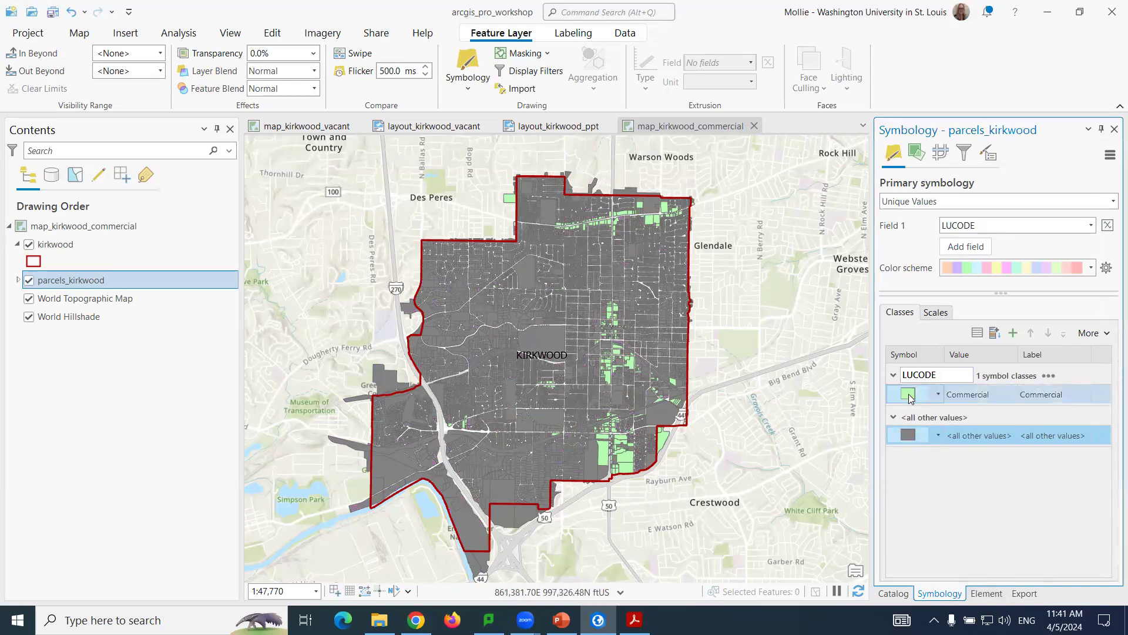
Give the Commercial class a bright green fill.
{"action": "left_click", "coordinate": [913, 436]}
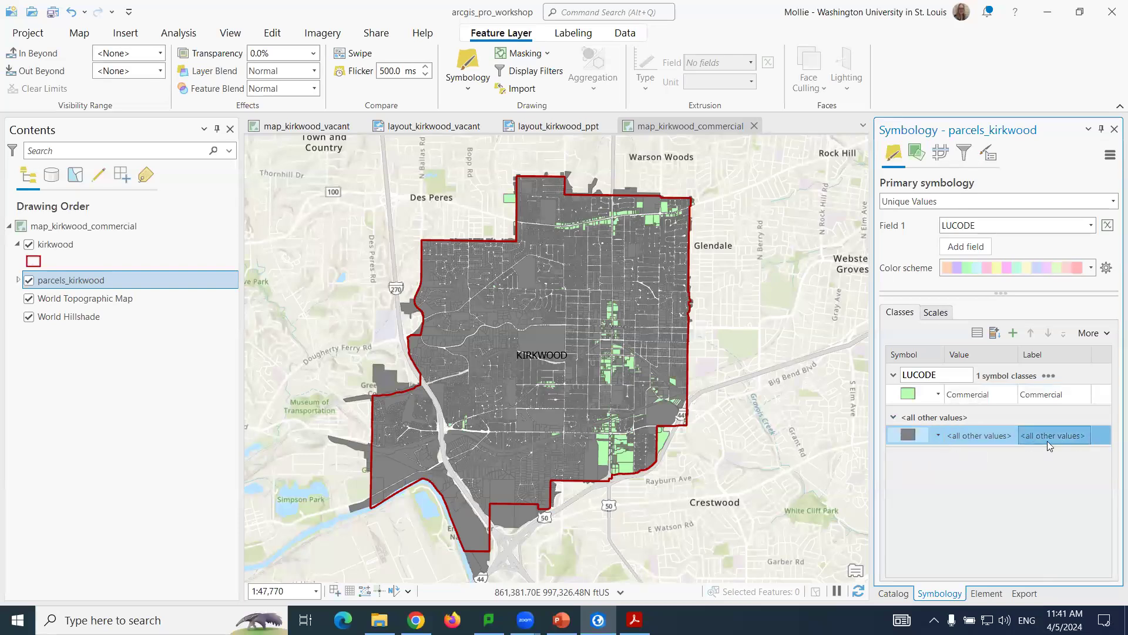
{"action": "left_click", "coordinate": [916, 396]}
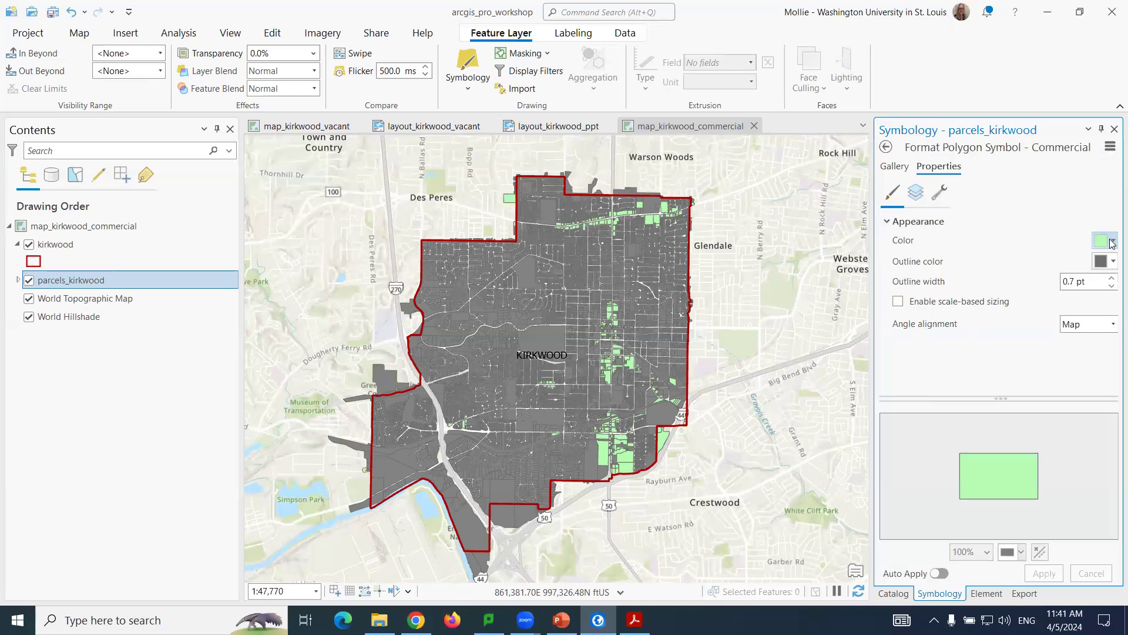
{"action": "left_click", "coordinate": [1111, 243]}
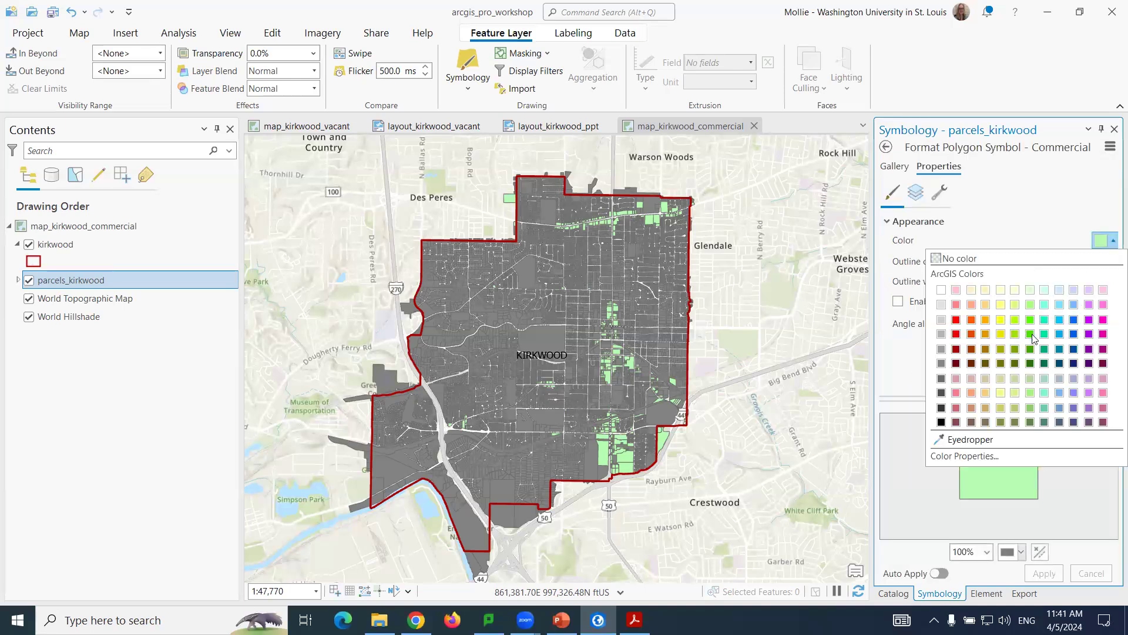
{"action": "left_click", "coordinate": [1034, 339]}
{"action": "left_click", "coordinate": [1045, 573]}
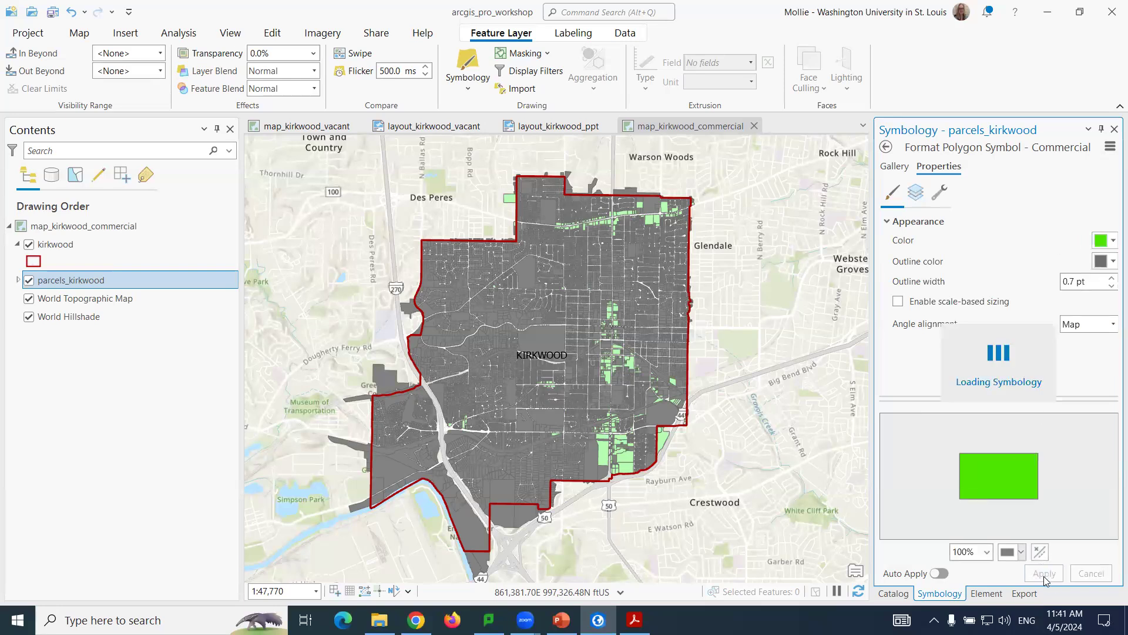
{"action": "left_click", "coordinate": [886, 147]}
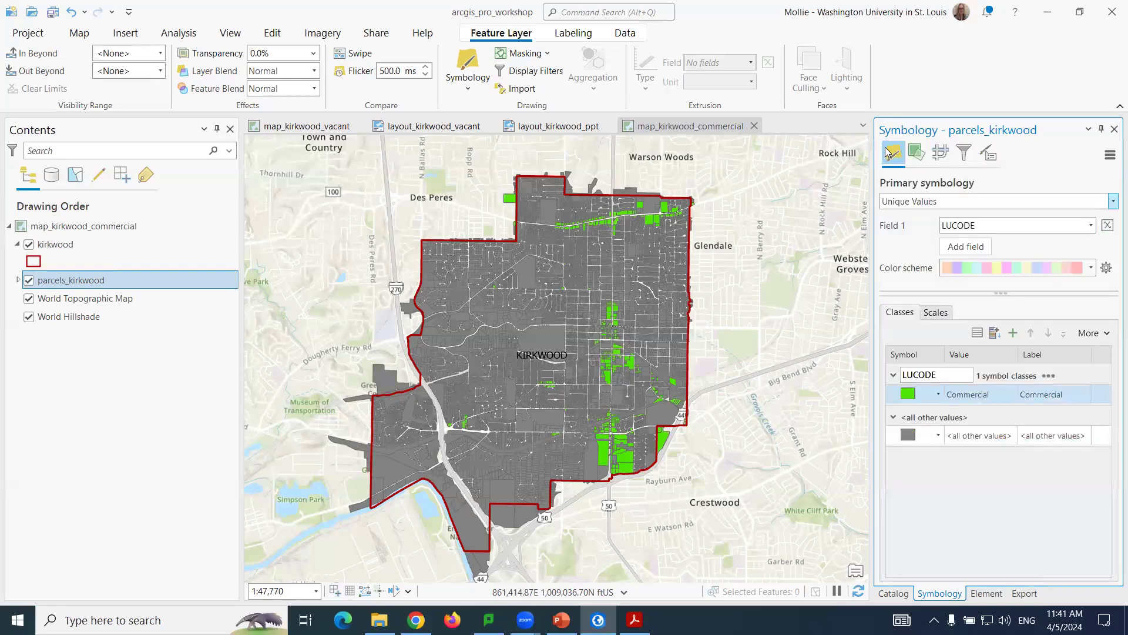
Give the all-other-values class a light grey fill.
{"action": "left_click", "coordinate": [908, 436]}
{"action": "left_click", "coordinate": [909, 436]}
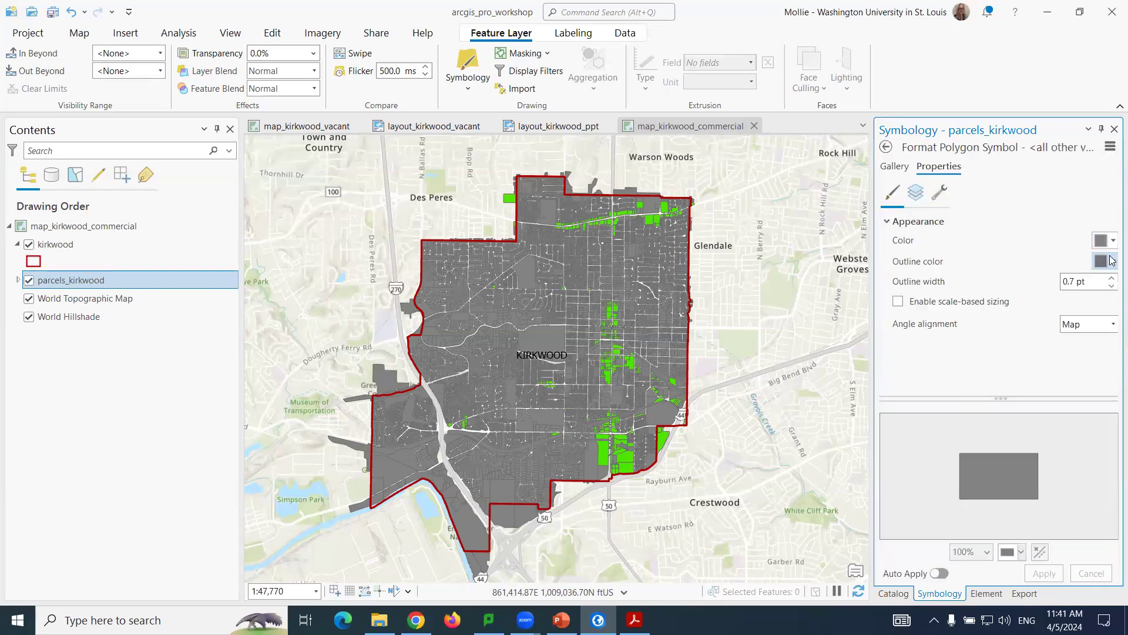
{"action": "left_click", "coordinate": [1112, 243]}
{"action": "left_click", "coordinate": [941, 305]}
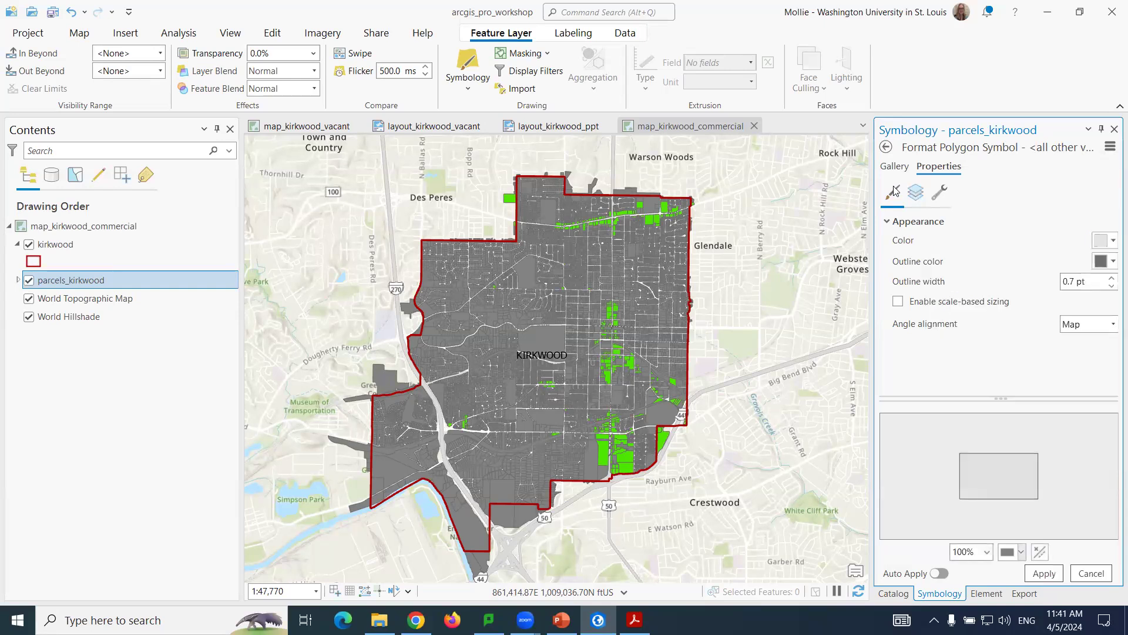
{"action": "left_click", "coordinate": [1045, 573]}
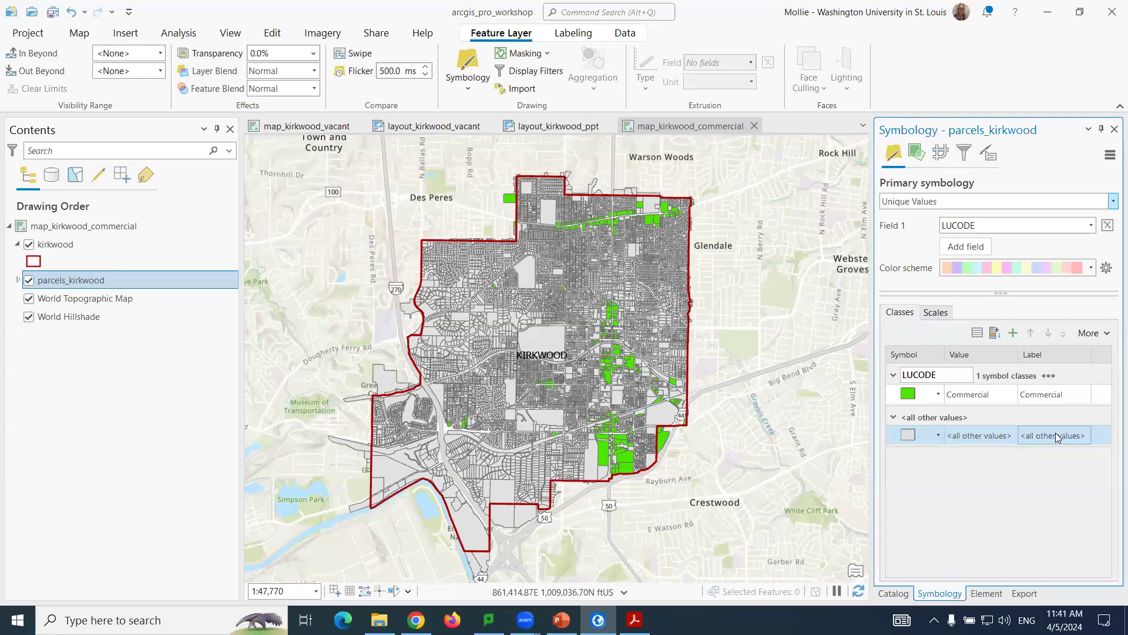
Turn off Show all other values so only the Commercial class is drawn.
{"action": "left_click", "coordinate": [1109, 335]}
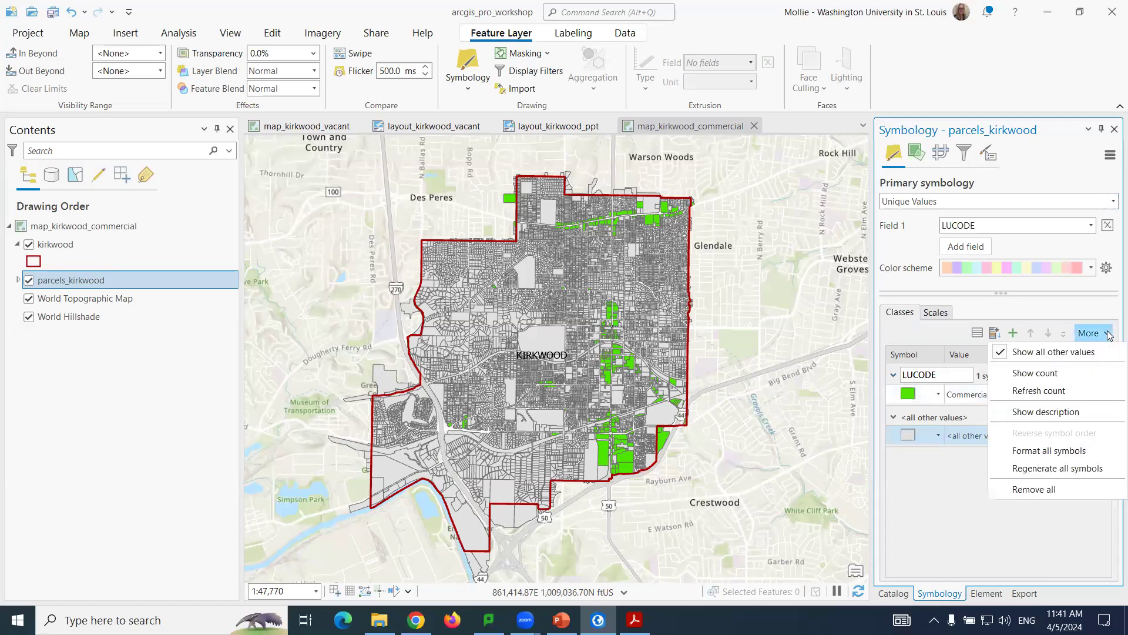
{"action": "left_click", "coordinate": [1065, 351]}
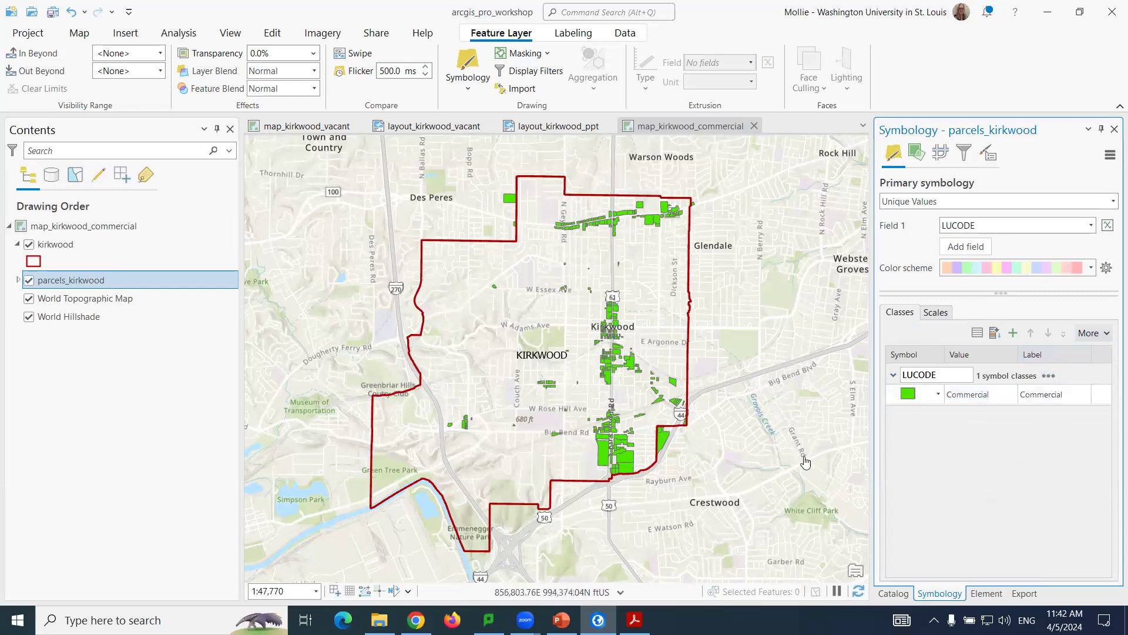
{"action": "left_click", "coordinate": [1108, 335]}
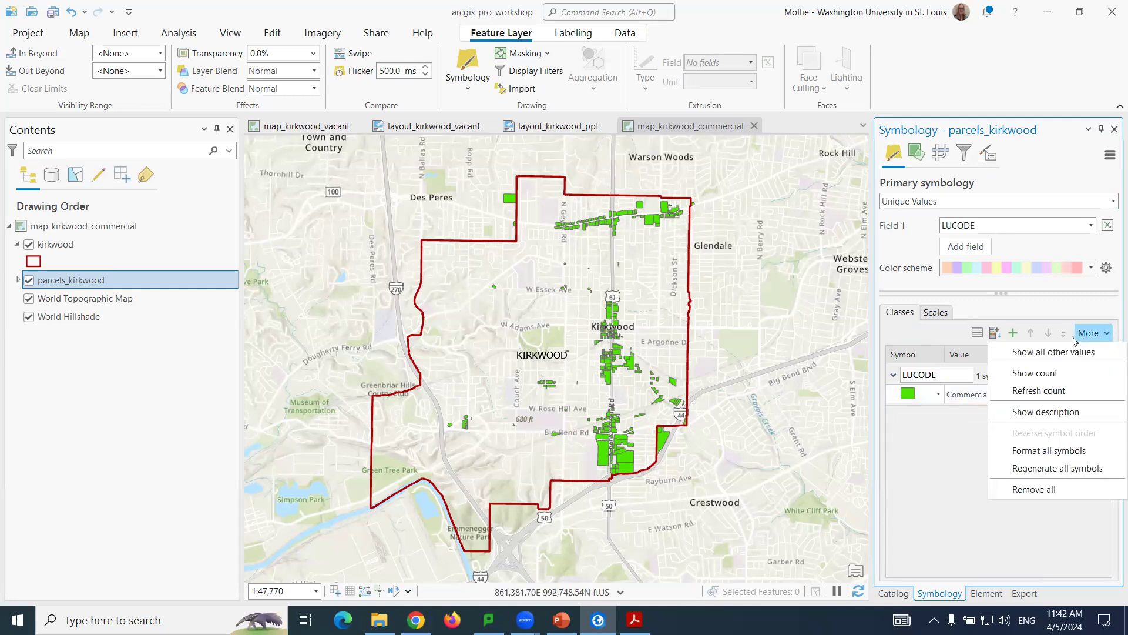
{"action": "left_click", "coordinate": [1064, 450]}
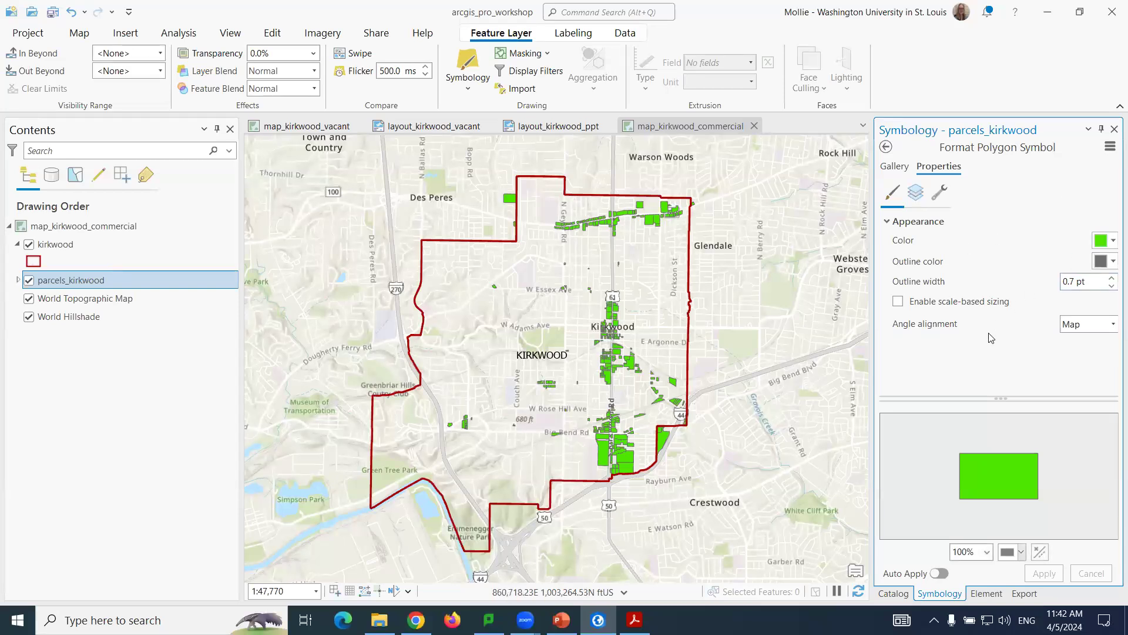
{"action": "left_click", "coordinate": [888, 147]}
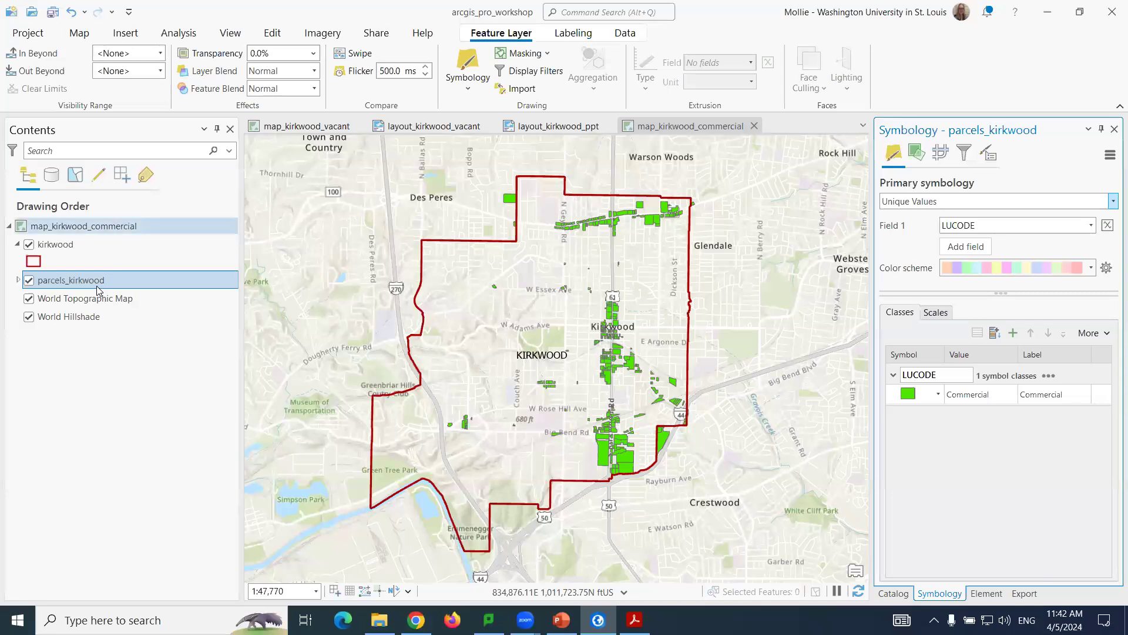
Turn on parcels_kirkwood labels using the PROP_ADD field in Century font.
{"action": "left_click", "coordinate": [582, 36]}
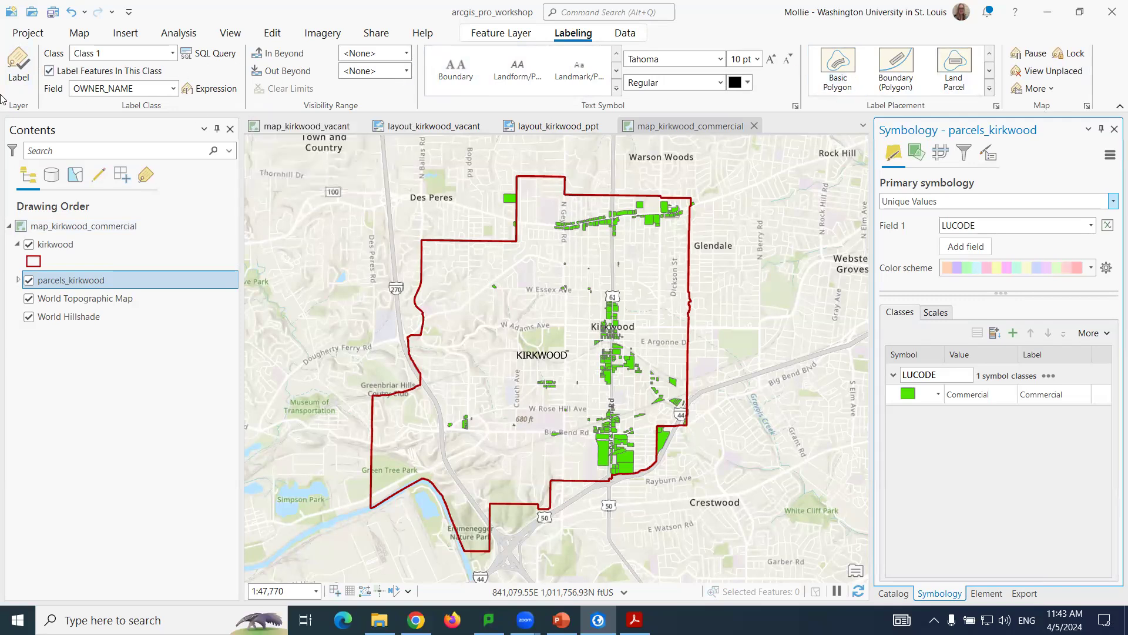
{"action": "left_click", "coordinate": [26, 66]}
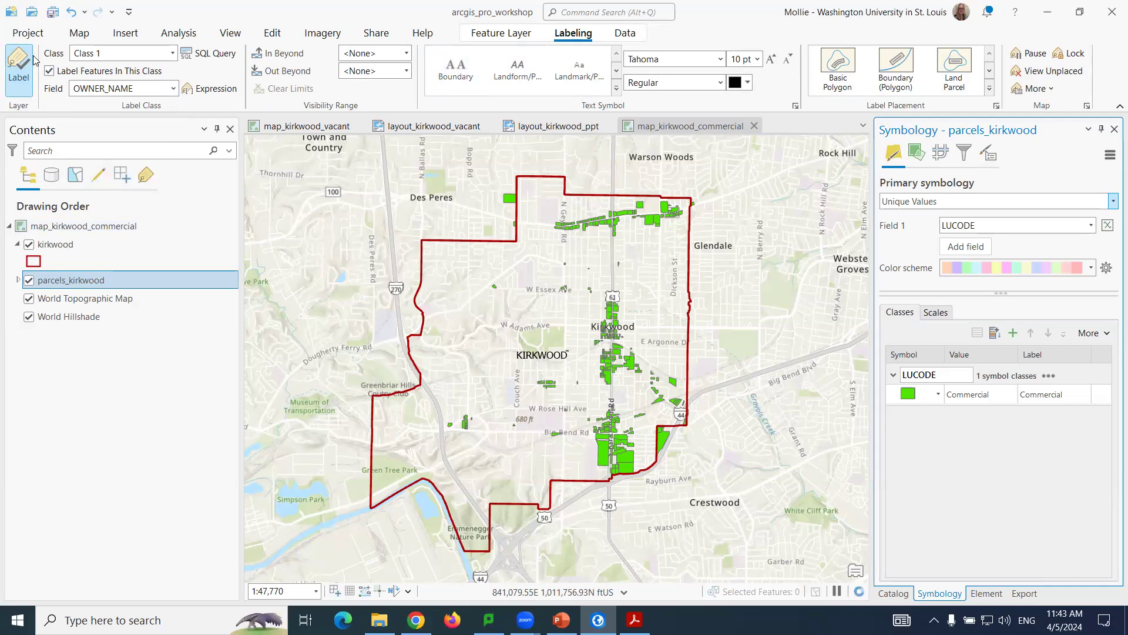
{"action": "left_click", "coordinate": [173, 90]}
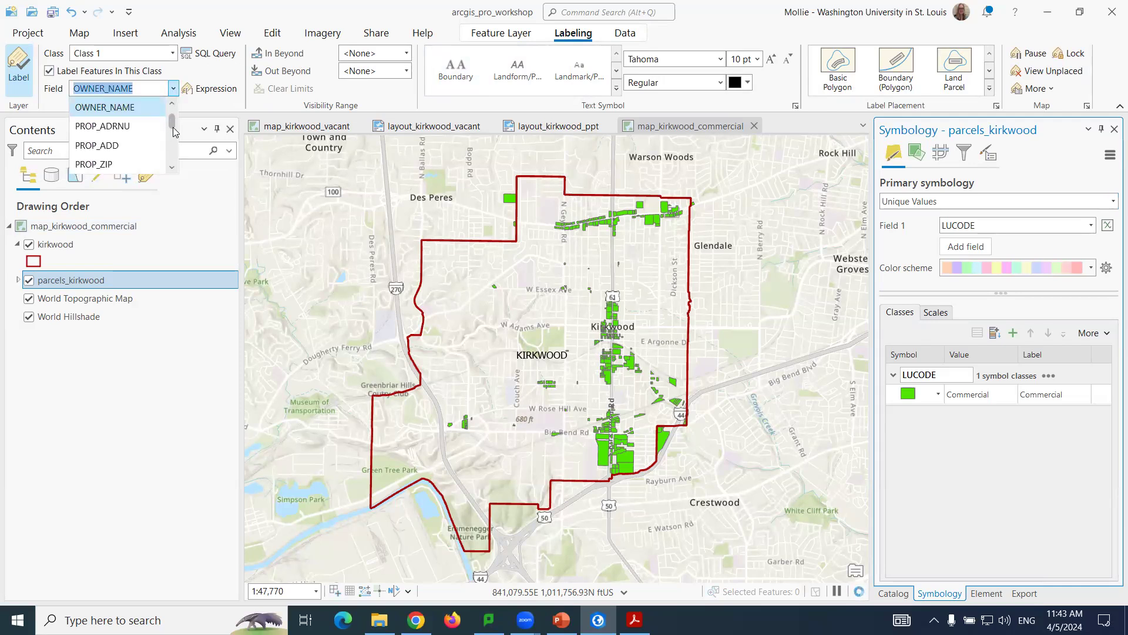
{"action": "left_click", "coordinate": [107, 145]}
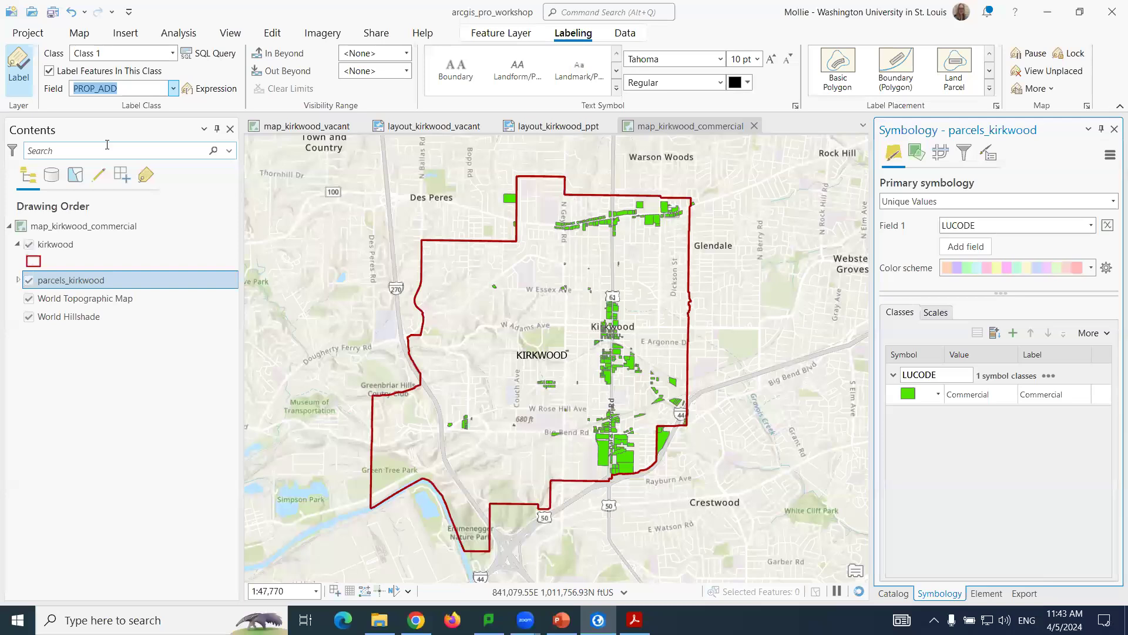
{"action": "left_click", "coordinate": [720, 58]}
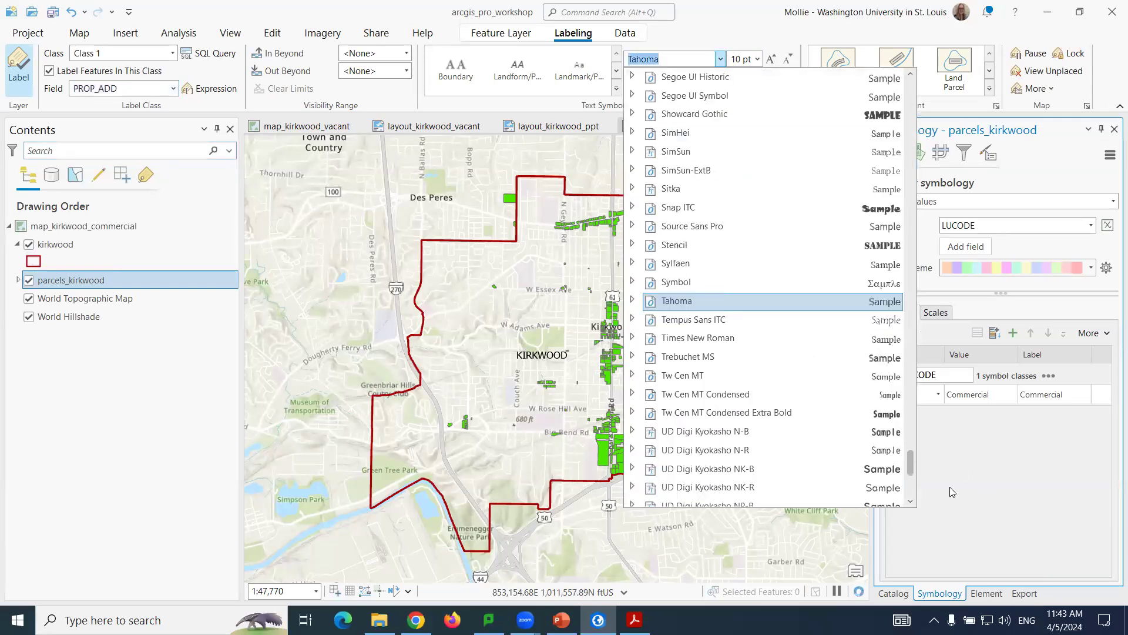
{"action": "left_click_drag", "start_coordinate": [911, 463], "coordinate": [882, 27]}
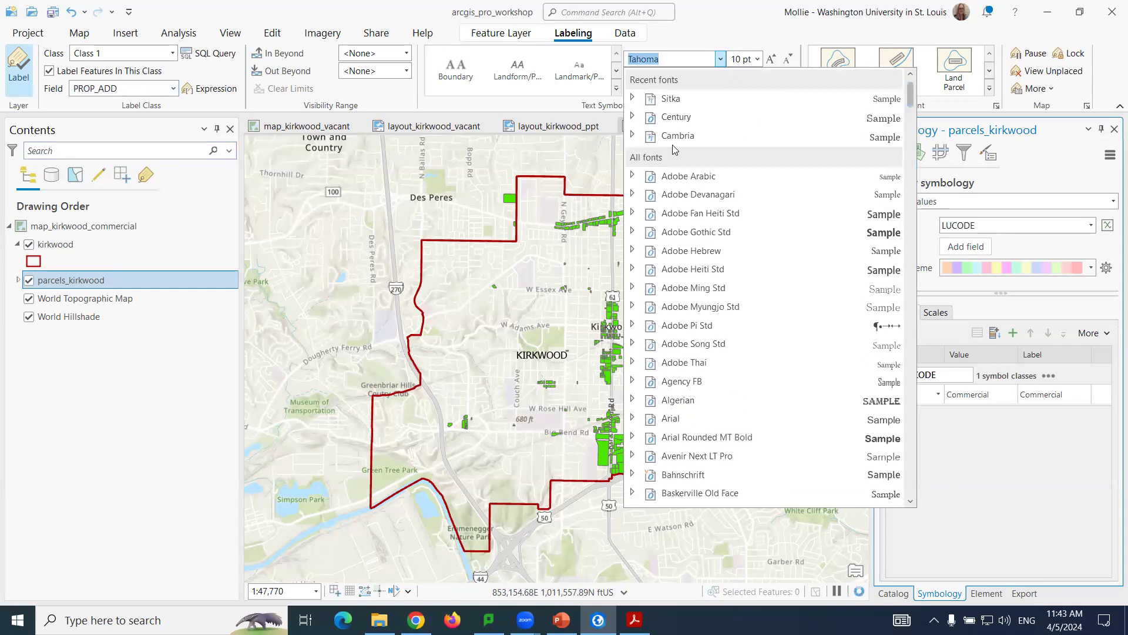
{"action": "left_click", "coordinate": [677, 121]}
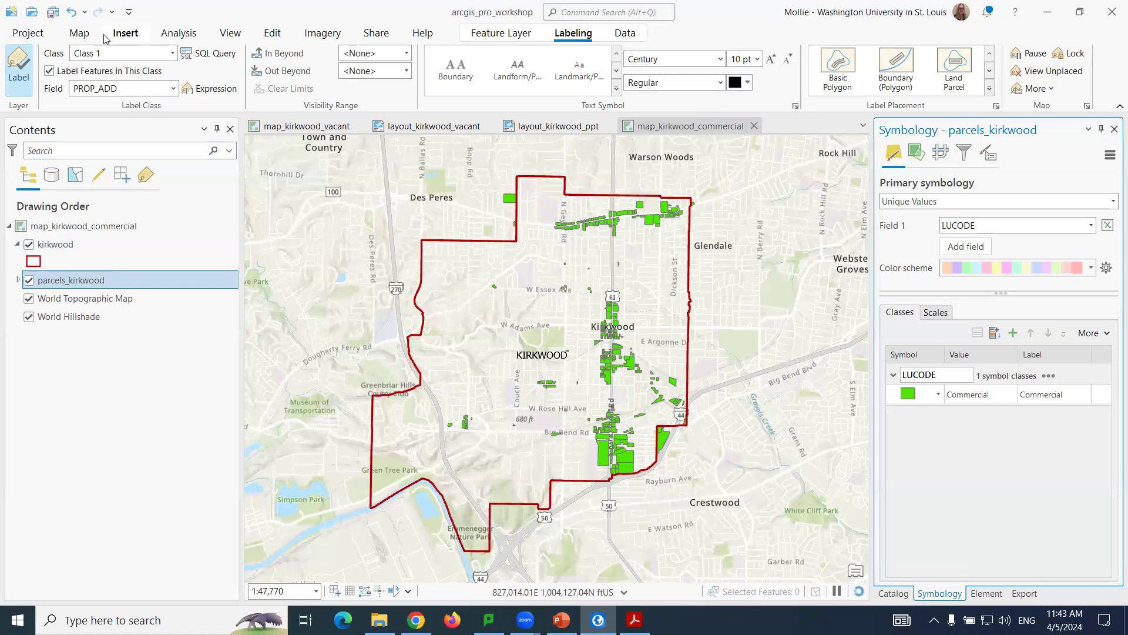
Zoom into the northern commercial strip along route 100 with an Explore zoom box.
{"action": "left_click", "coordinate": [80, 34]}
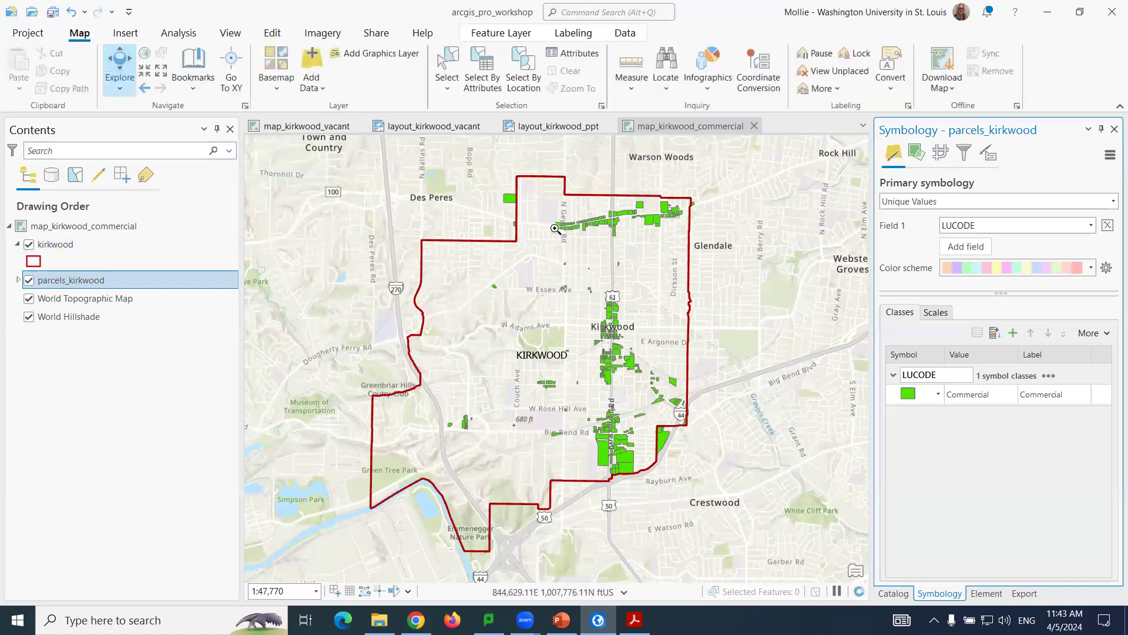
{"action": "left_click_drag", "start_coordinate": [688, 230], "coordinate": [708, 249]}
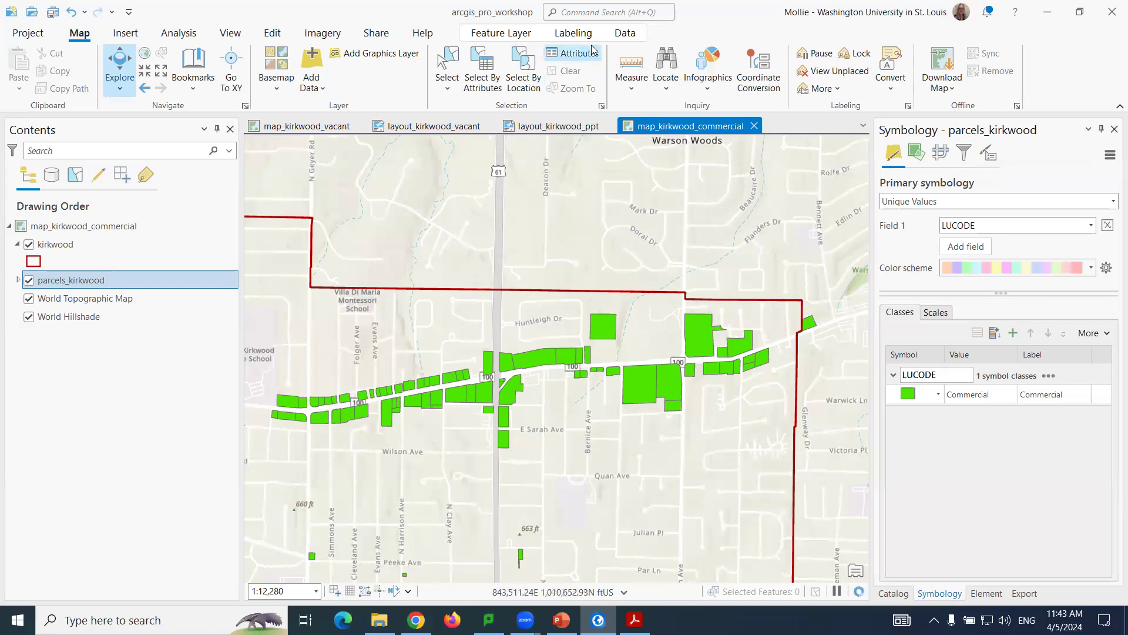
{"action": "left_click", "coordinate": [573, 33]}
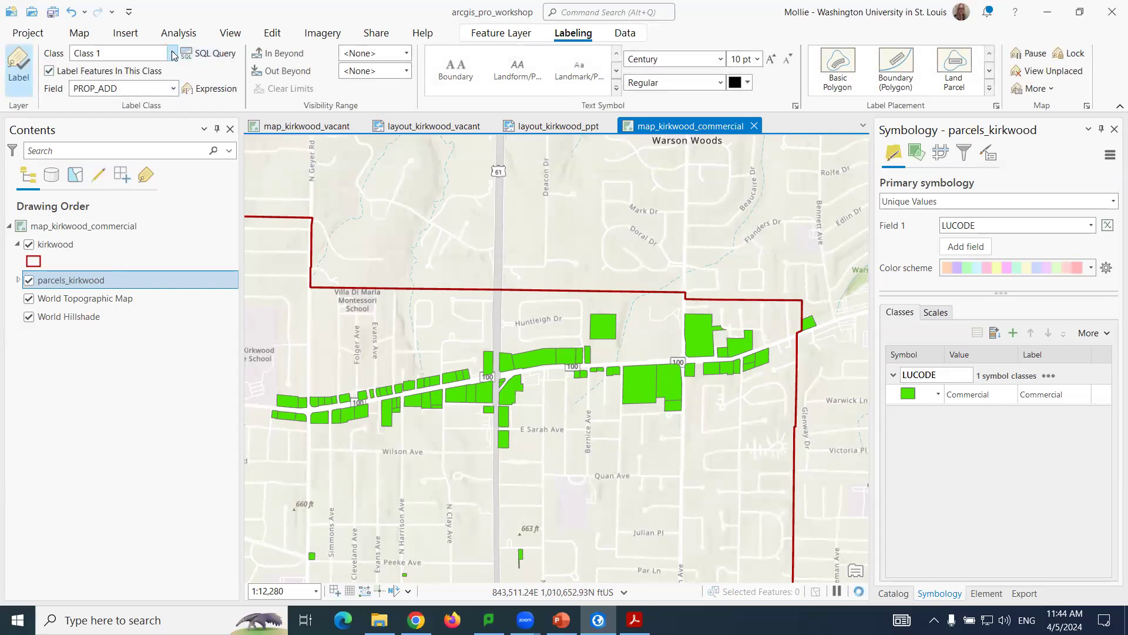
Keep label class Class 1 and toggle parcel labeling off and on to refresh labels.
{"action": "left_click", "coordinate": [173, 53]}
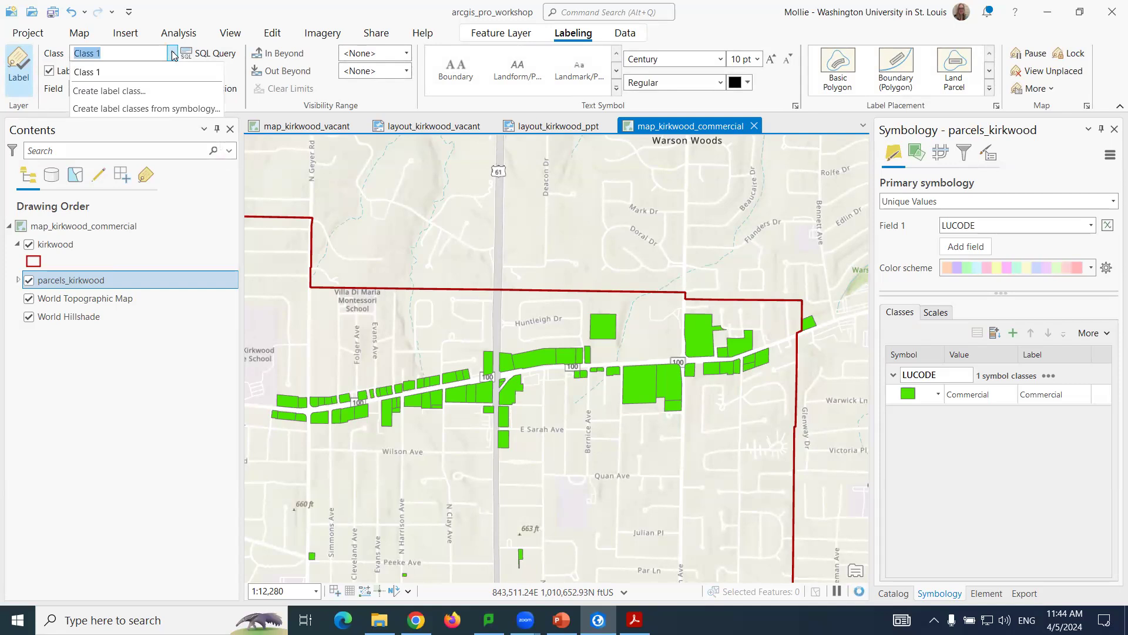
{"action": "left_click", "coordinate": [175, 52]}
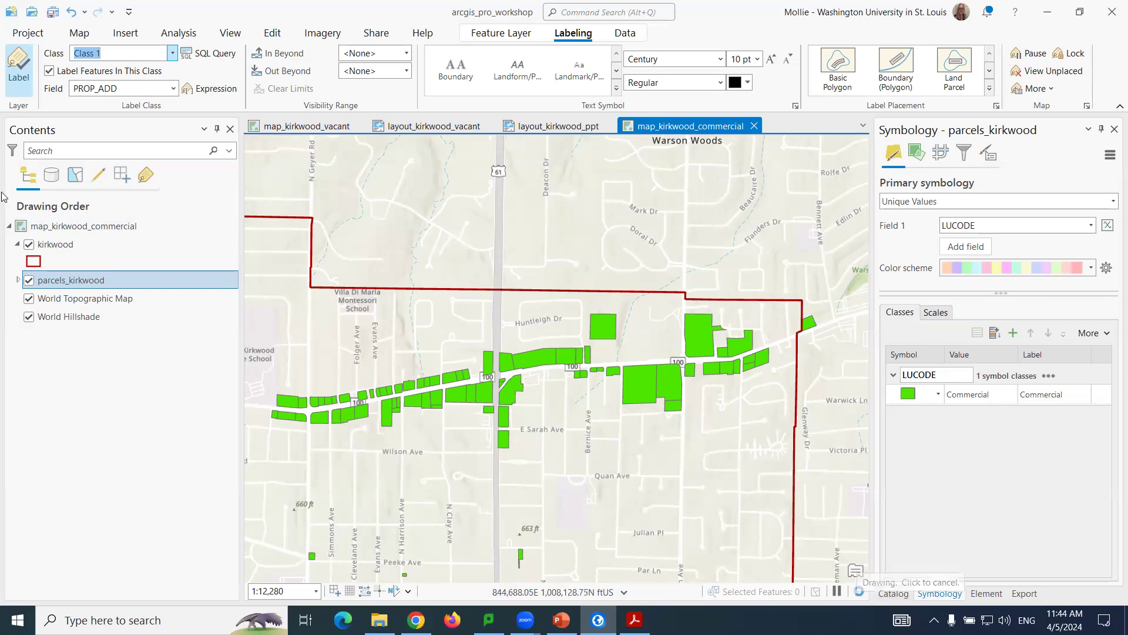
{"action": "left_click", "coordinate": [19, 66]}
{"action": "left_click", "coordinate": [19, 66]}
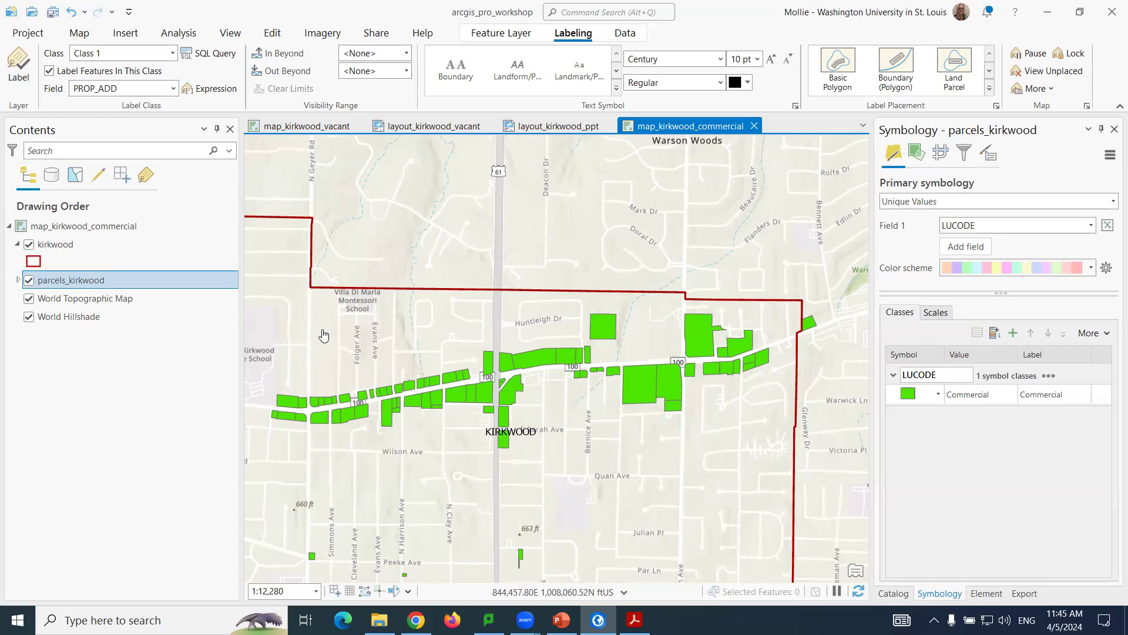
Review parcels_kirkwood's existing definition queries in layer properties without making changes.
{"action": "right_click", "coordinate": [112, 280]}
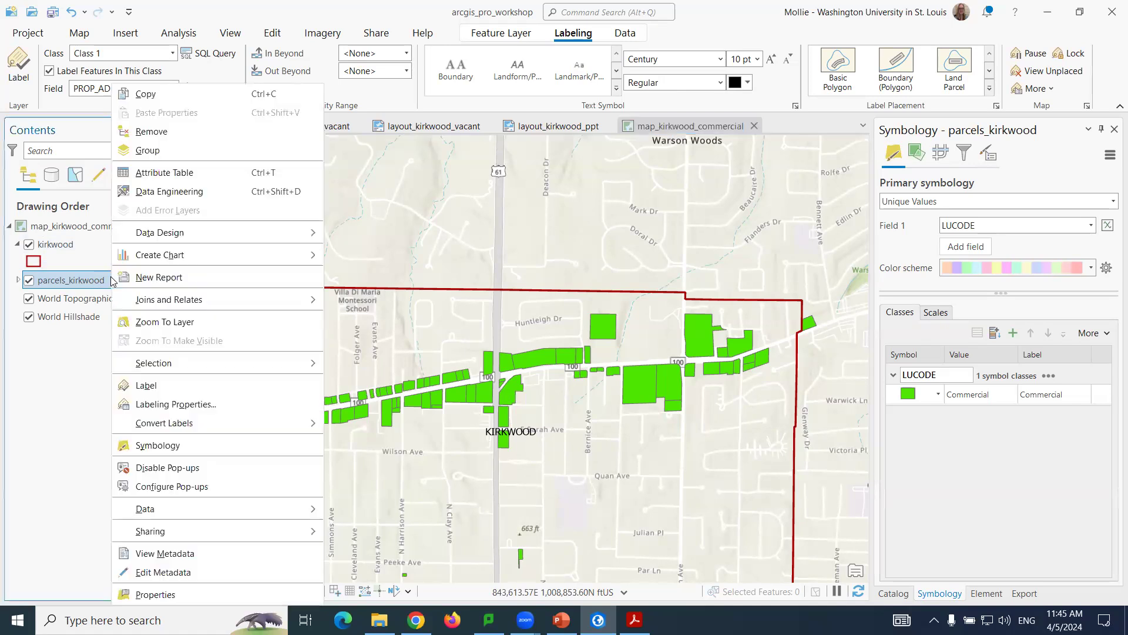
{"action": "left_click", "coordinate": [170, 600]}
{"action": "left_click", "coordinate": [378, 301]}
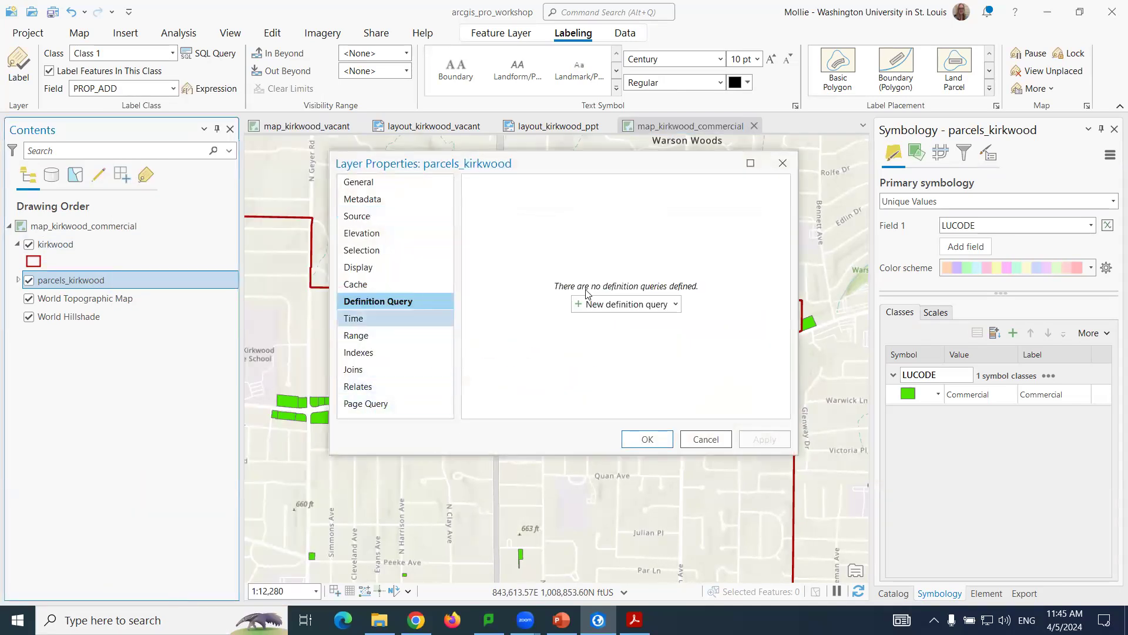
{"action": "left_click", "coordinate": [709, 439]}
{"action": "left_click", "coordinate": [632, 35]}
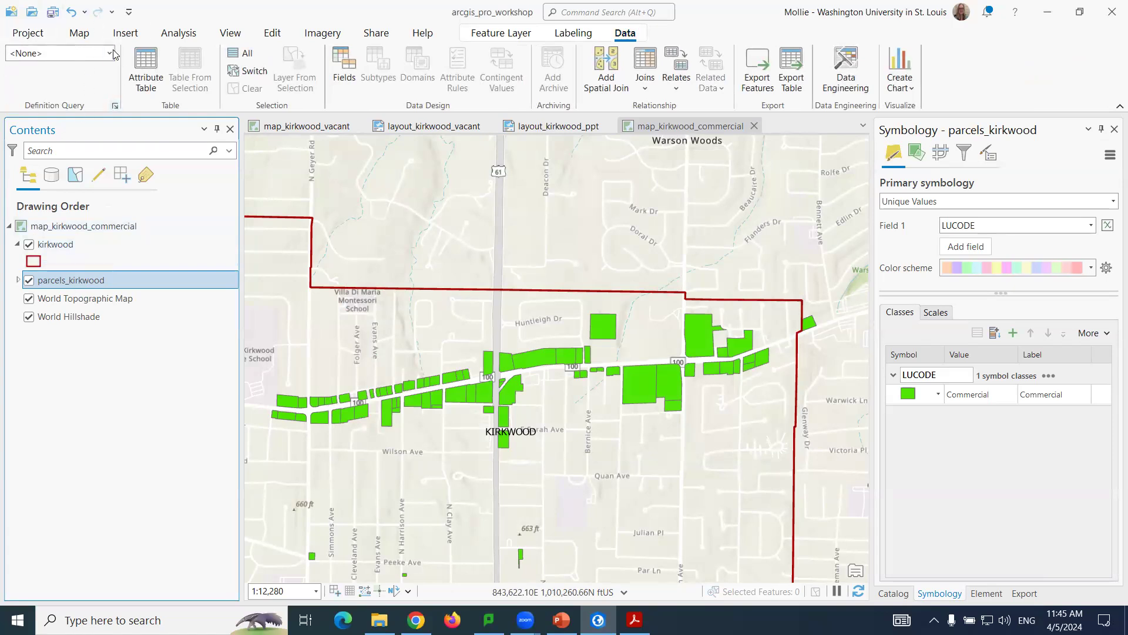
{"action": "left_click", "coordinate": [116, 106]}
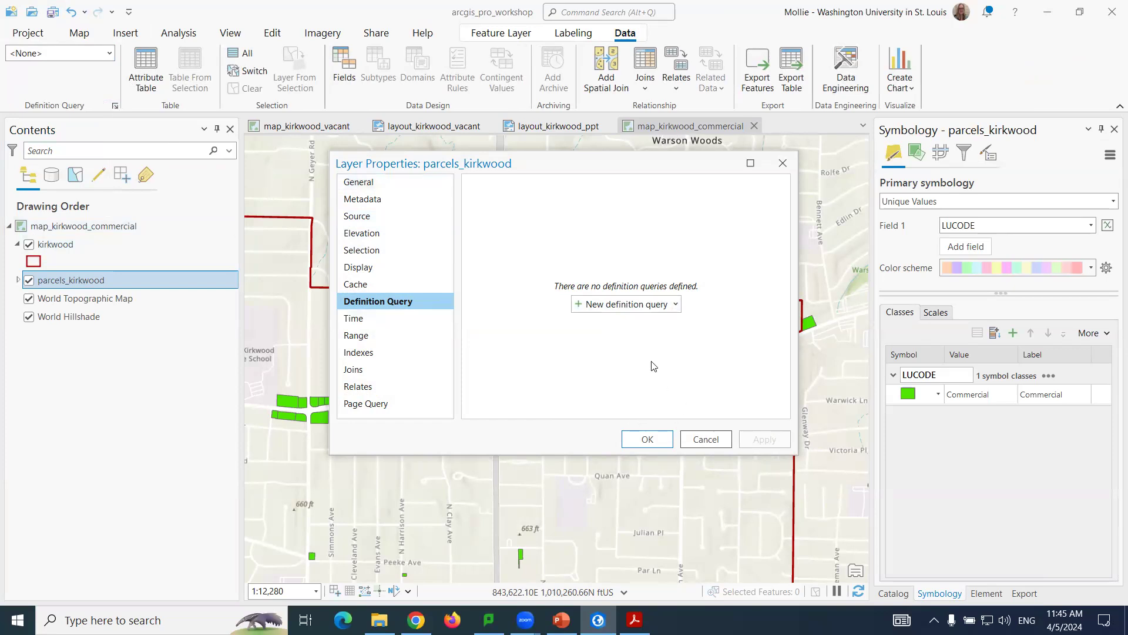
Build a new definition query clause where LUCODE is equal to Commercial.
{"action": "left_click", "coordinate": [636, 312]}
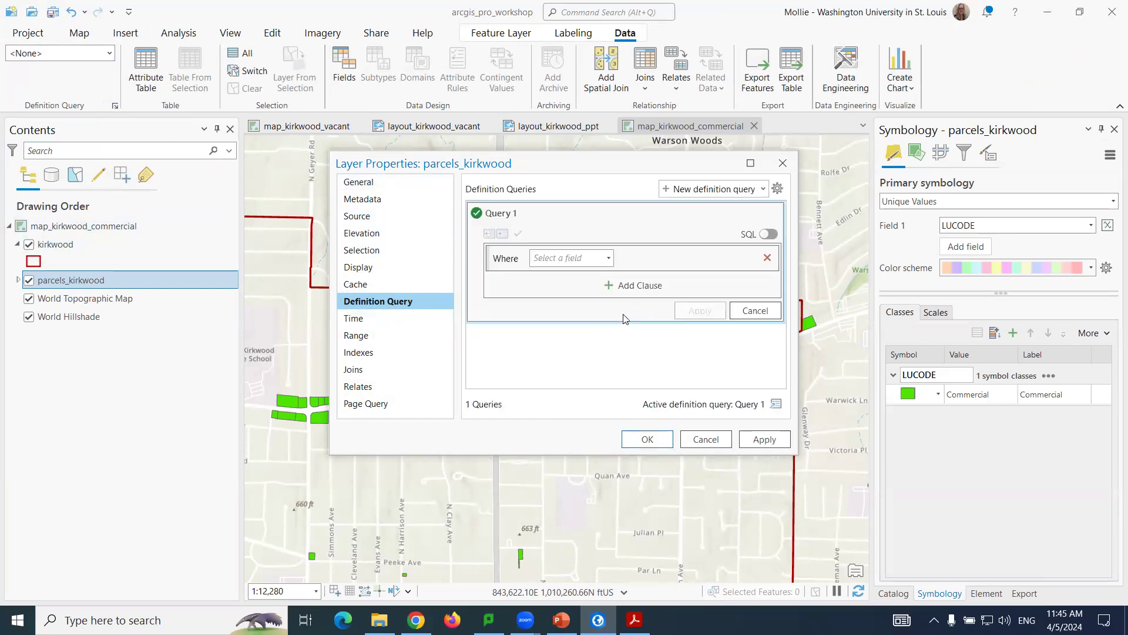
{"action": "left_click", "coordinate": [609, 259]}
{"action": "left_click_drag", "start_coordinate": [608, 297], "coordinate": [613, 345]}
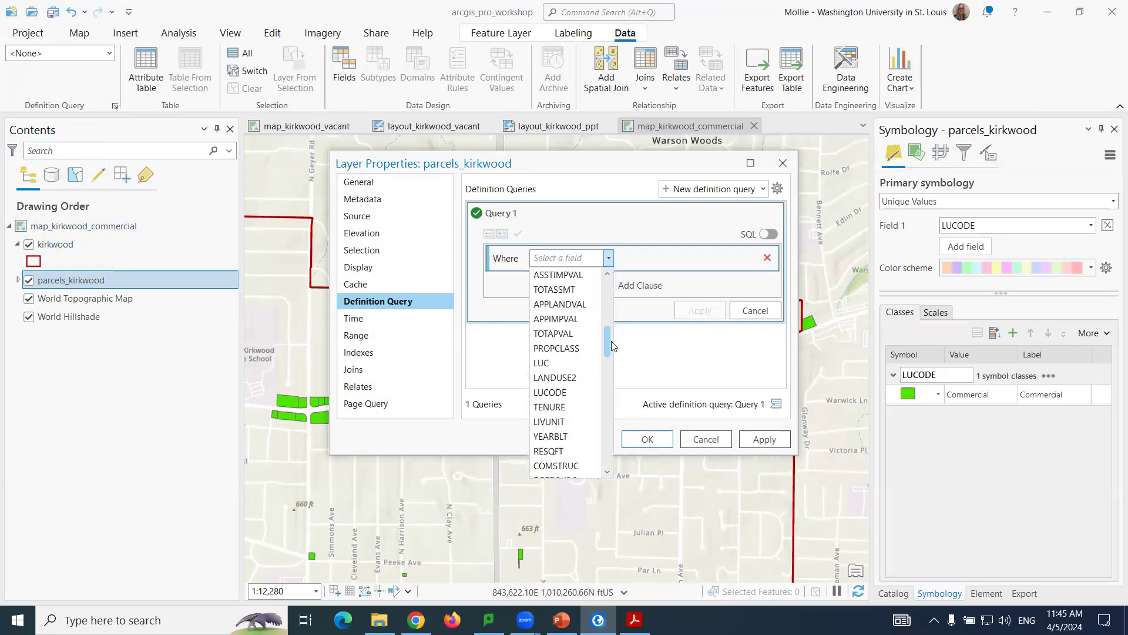
{"action": "left_click", "coordinate": [558, 392]}
{"action": "left_click", "coordinate": [751, 258]}
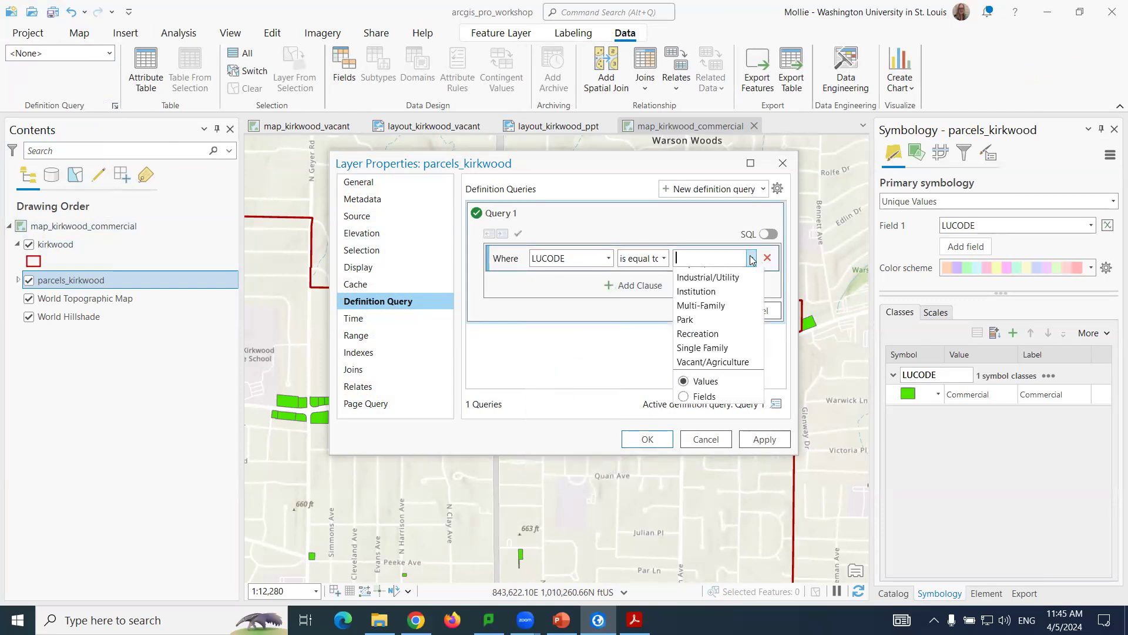
{"action": "left_click", "coordinate": [702, 288]}
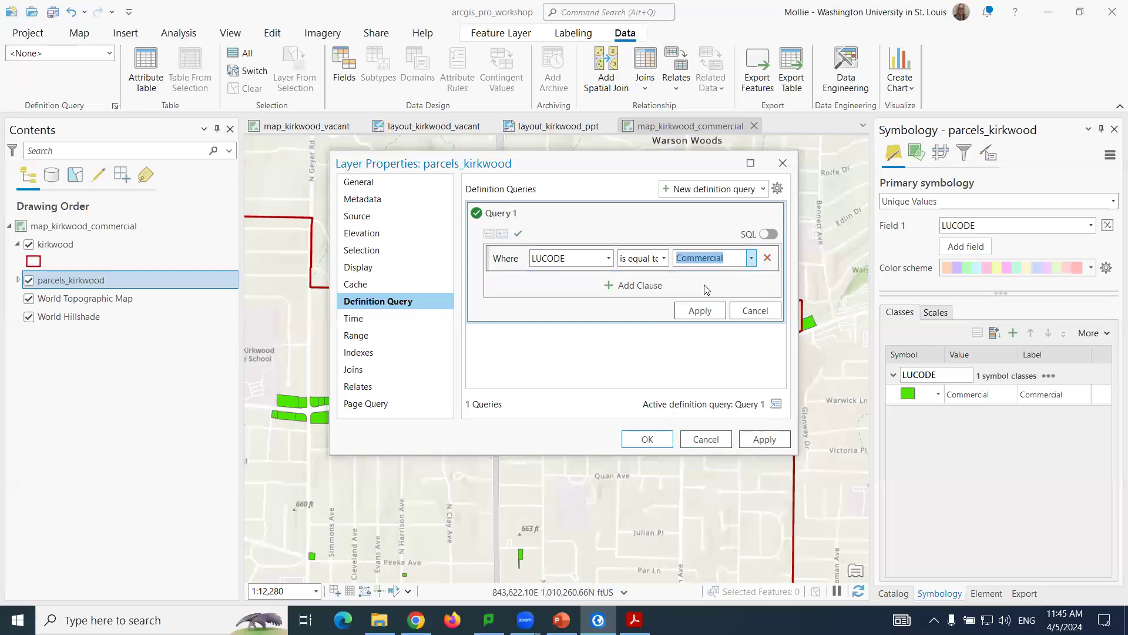
Name the query query_commercial, confirm the clause, and apply it as the active filter.
{"action": "left_click", "coordinate": [514, 216]}
{"action": "type", "text": "cuery_commeric"}
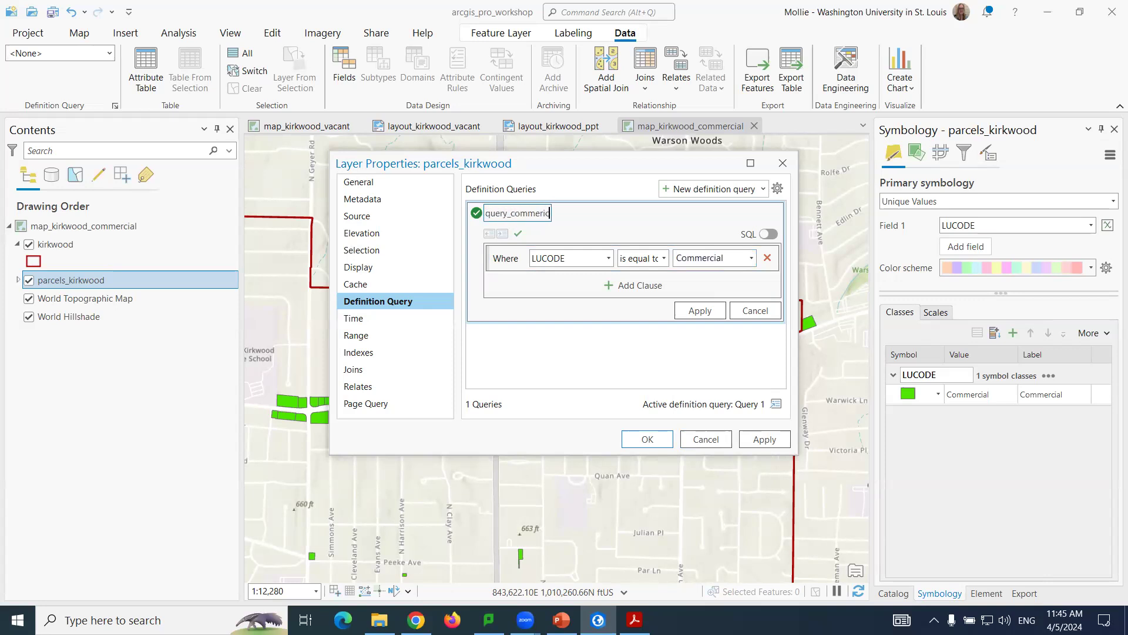
{"action": "key", "text": "BackSpace"}
{"action": "key", "text": "BackSpace"}
{"action": "key", "text": "BackSpace"}
{"action": "type", "text": "cial"}
{"action": "left_click", "coordinate": [698, 309]}
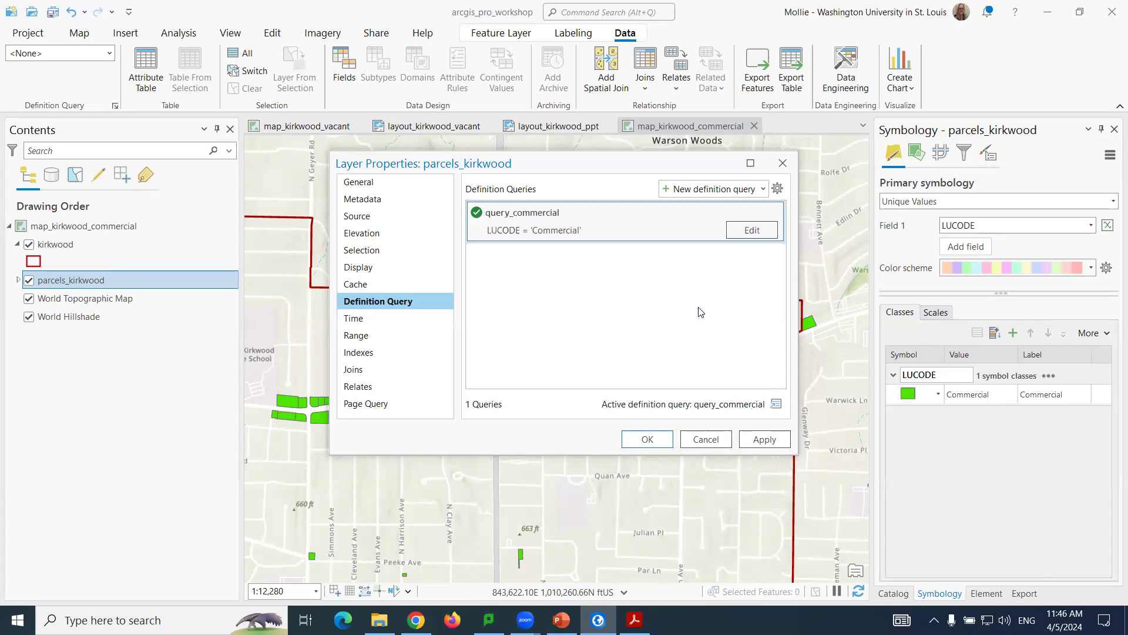
{"action": "left_click", "coordinate": [769, 441]}
{"action": "left_click", "coordinate": [647, 439]}
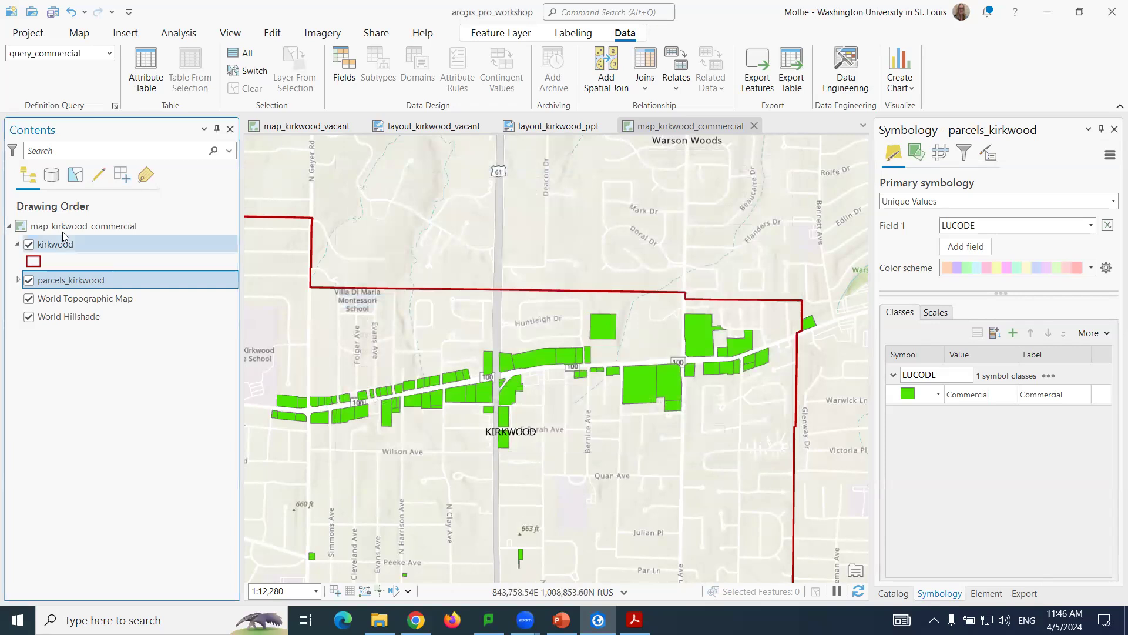
{"action": "right_click", "coordinate": [77, 282]}
{"action": "left_click", "coordinate": [154, 172]}
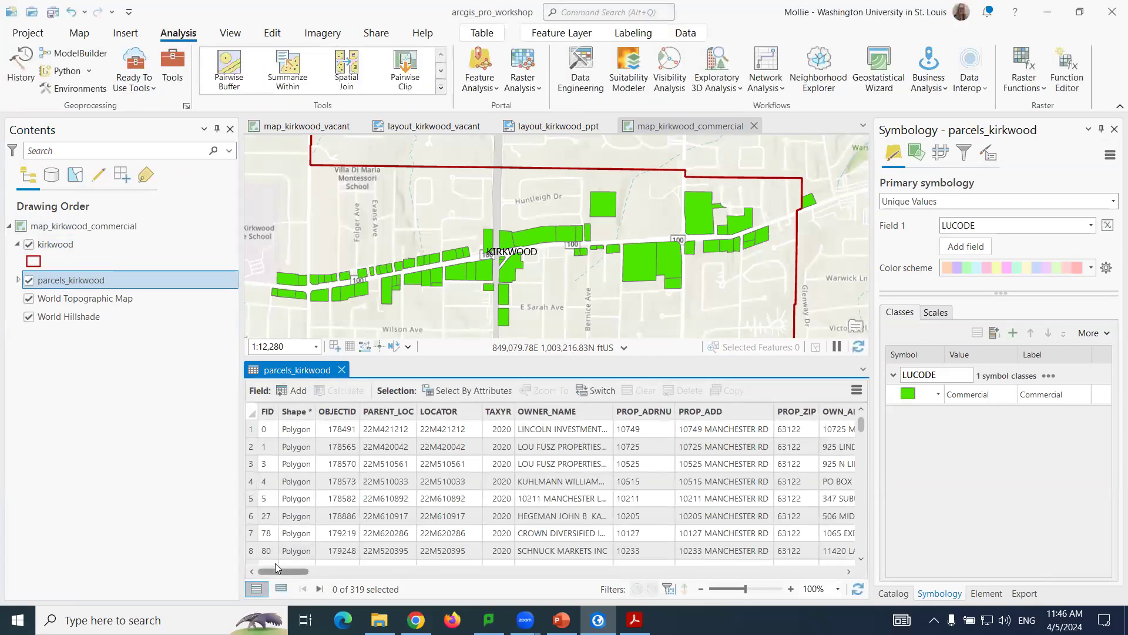
{"action": "left_click_drag", "start_coordinate": [290, 570], "coordinate": [403, 571]}
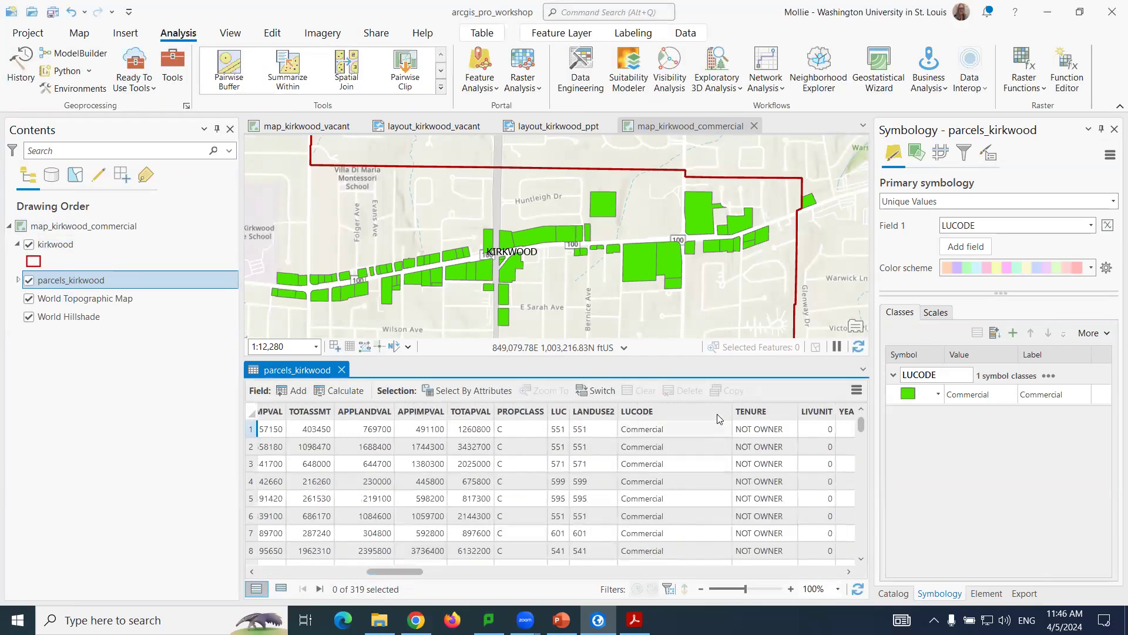
{"action": "left_click", "coordinate": [342, 369]}
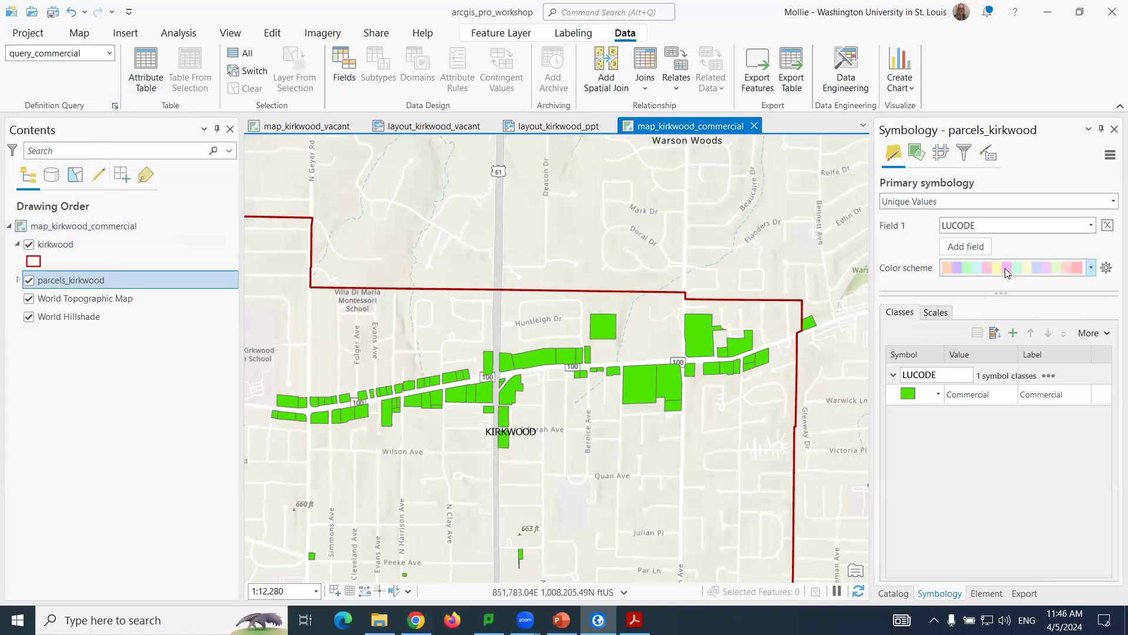
Draw parcels_kirkwood with a Single Symbol symbology.
{"action": "left_click", "coordinate": [1112, 201]}
{"action": "left_click", "coordinate": [997, 222]}
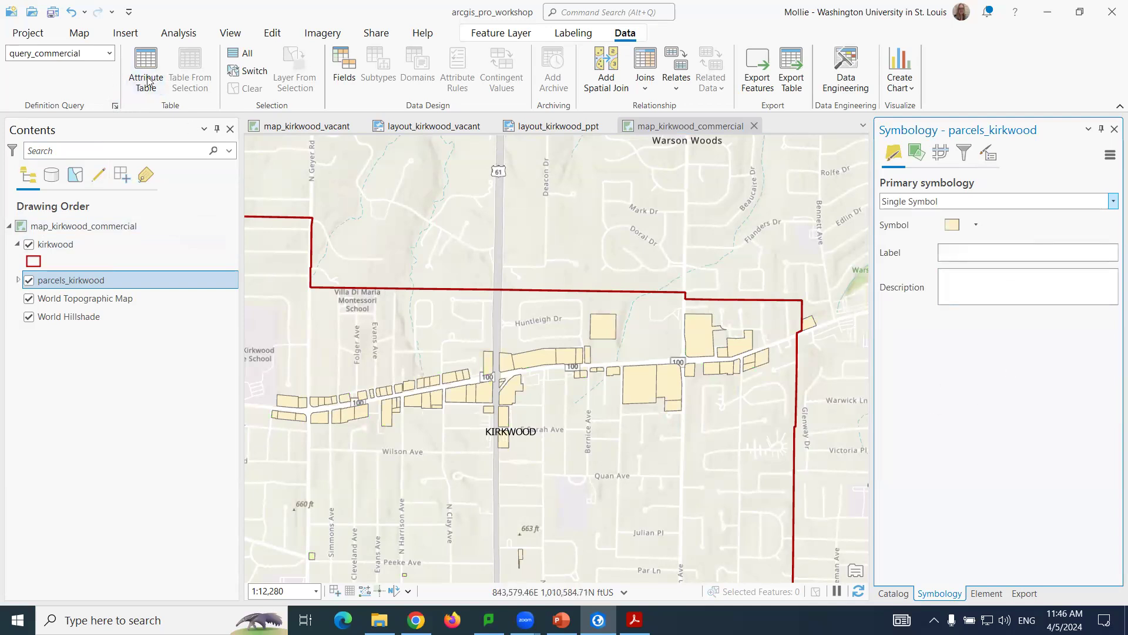
{"action": "left_click", "coordinate": [113, 106]}
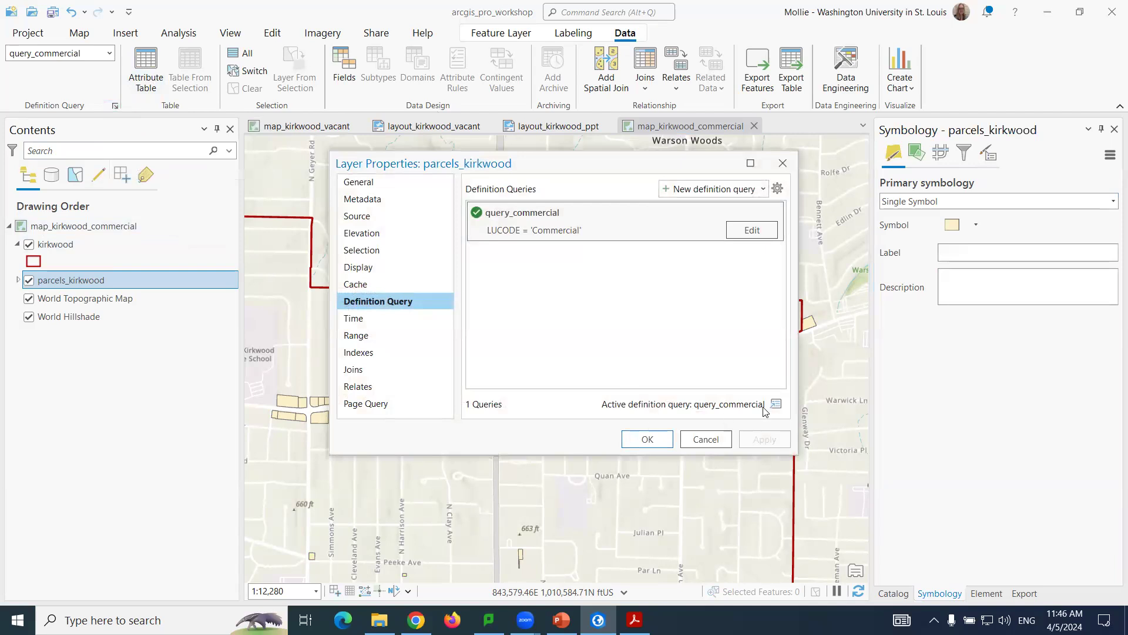
Add a second definition query clause where LUCODE is equal to Park.
{"action": "left_click", "coordinate": [699, 189]}
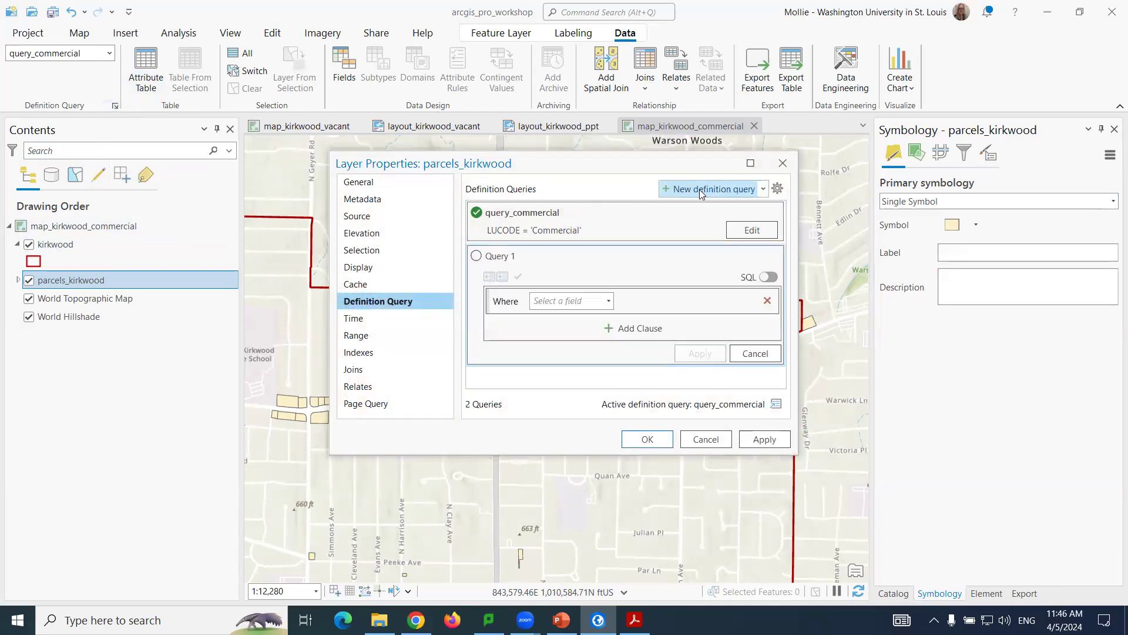
{"action": "left_click", "coordinate": [609, 300]}
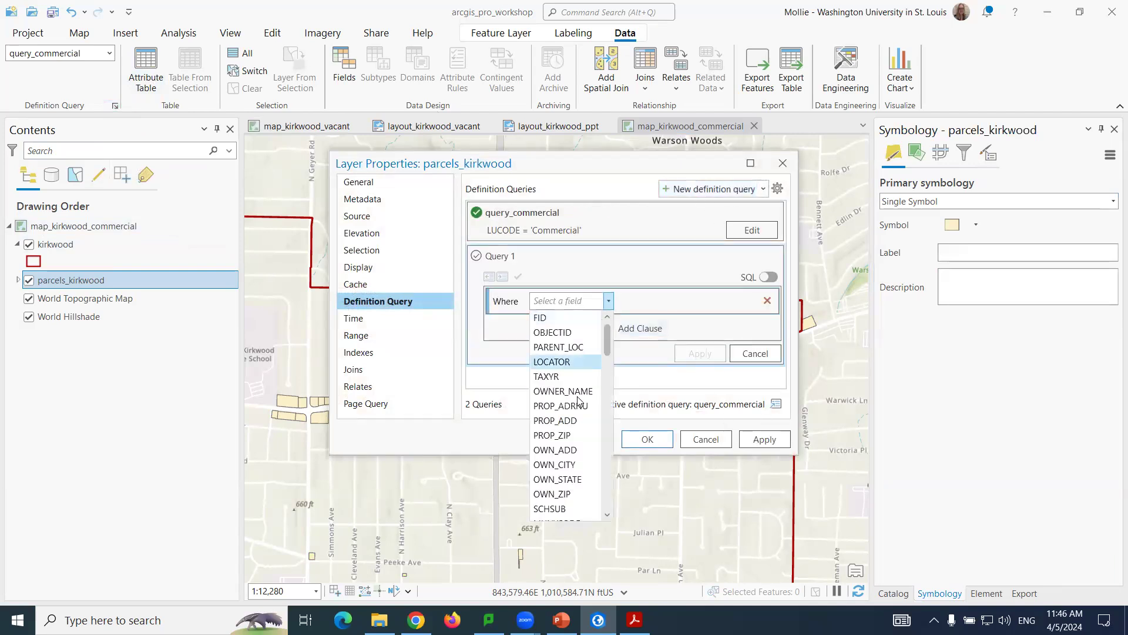
{"action": "scroll", "coordinate": [579, 411], "scroll_direction": "down", "scroll_amount": 4}
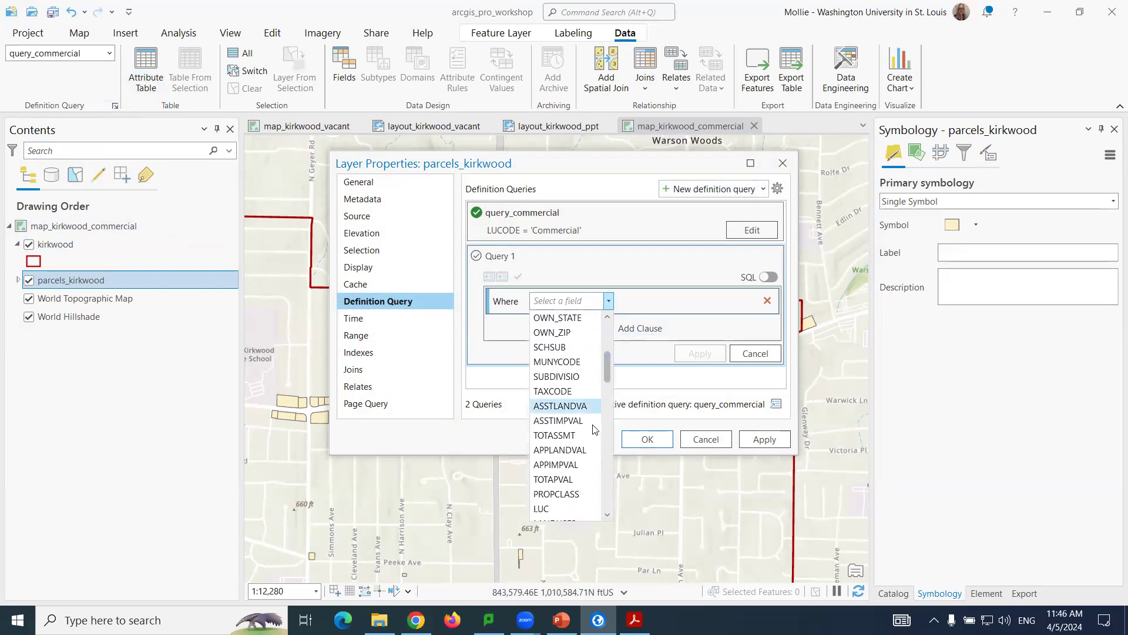
{"action": "scroll", "coordinate": [565, 429], "scroll_direction": "down", "scroll_amount": 2}
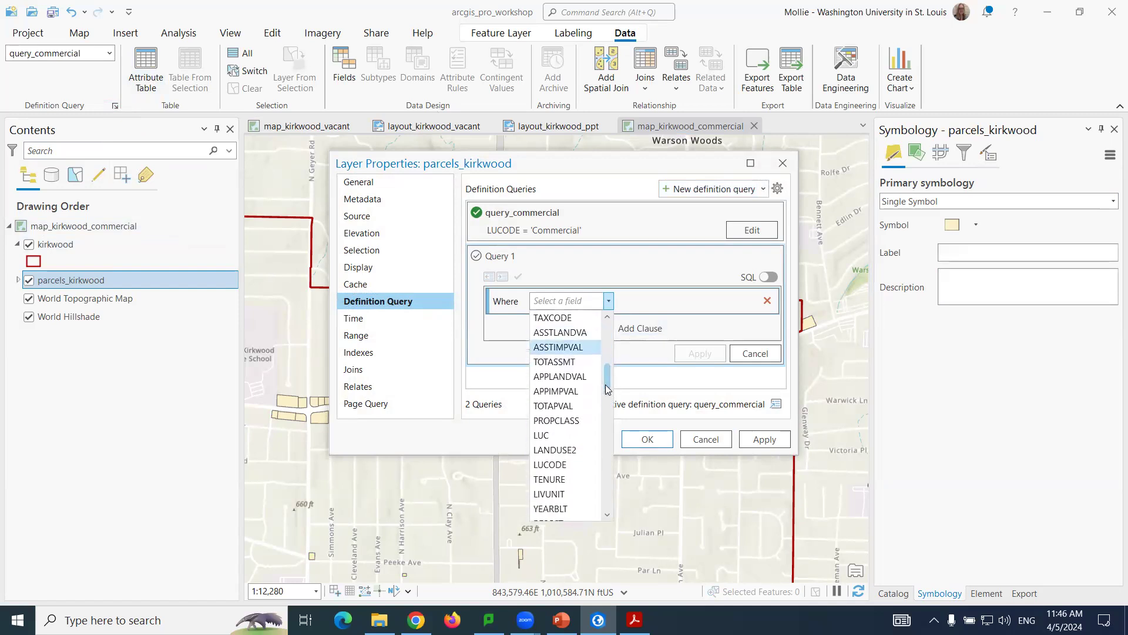
{"action": "left_click", "coordinate": [553, 464]}
{"action": "left_click", "coordinate": [753, 301]}
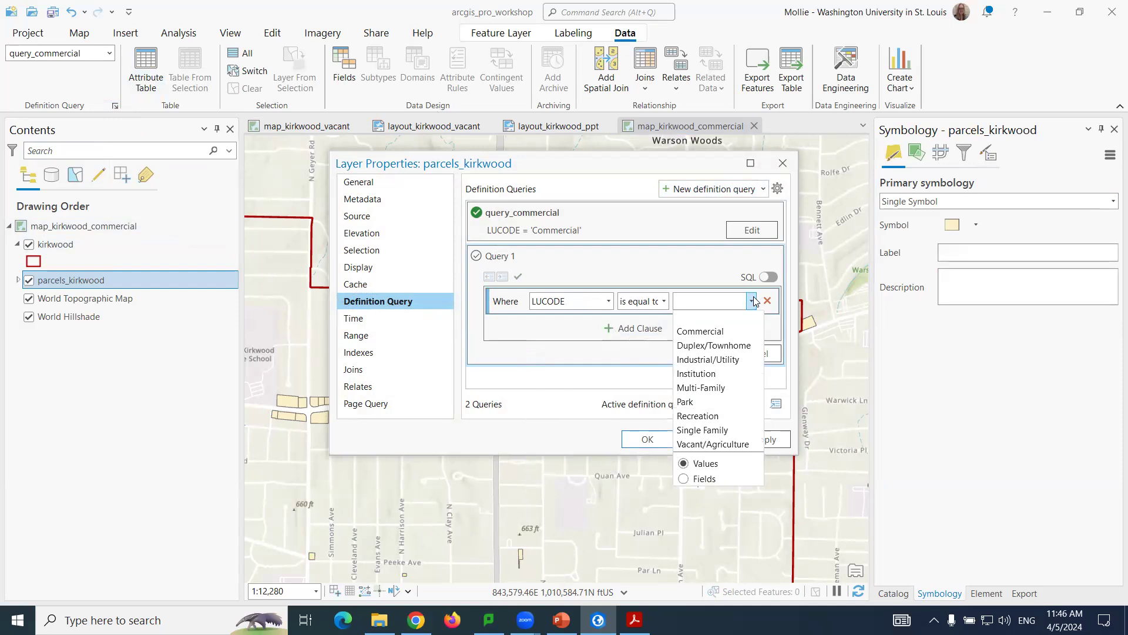
{"action": "left_click", "coordinate": [686, 402]}
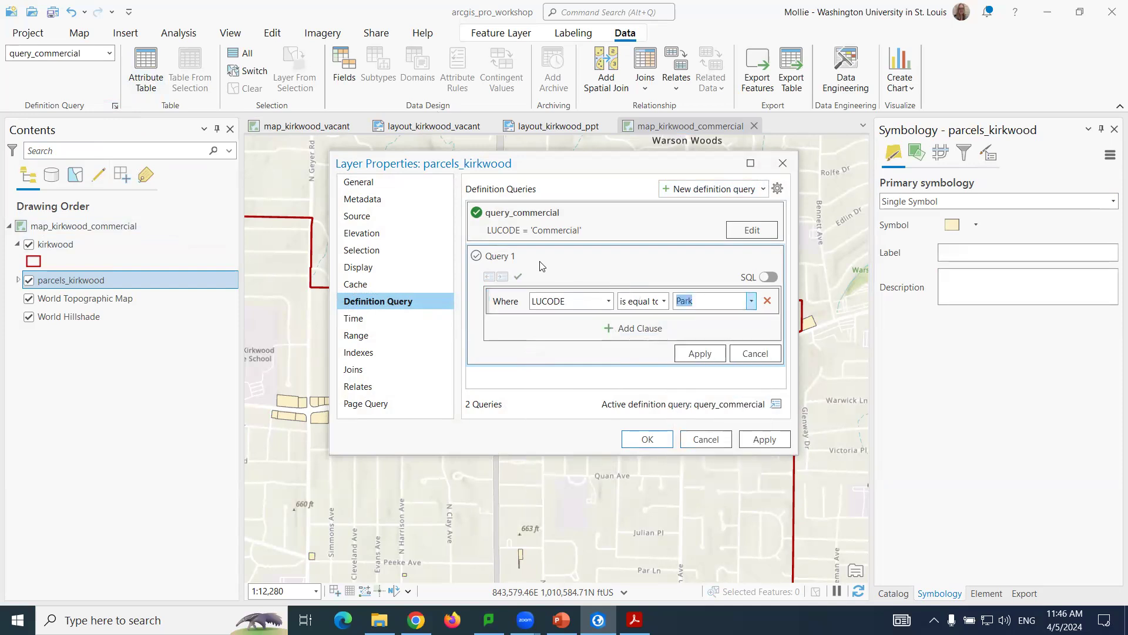
Name the new query query_park, confirm the clause, and make it the active filter.
{"action": "left_click", "coordinate": [498, 256]}
{"action": "type", "text": "query_park"}
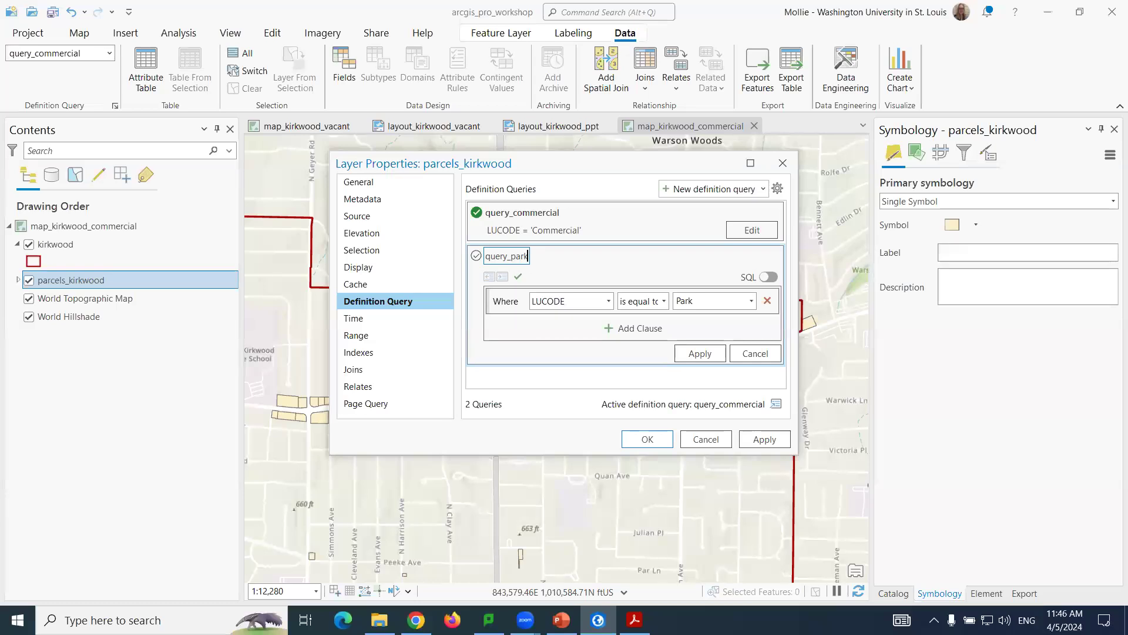
{"action": "key", "text": "Return"}
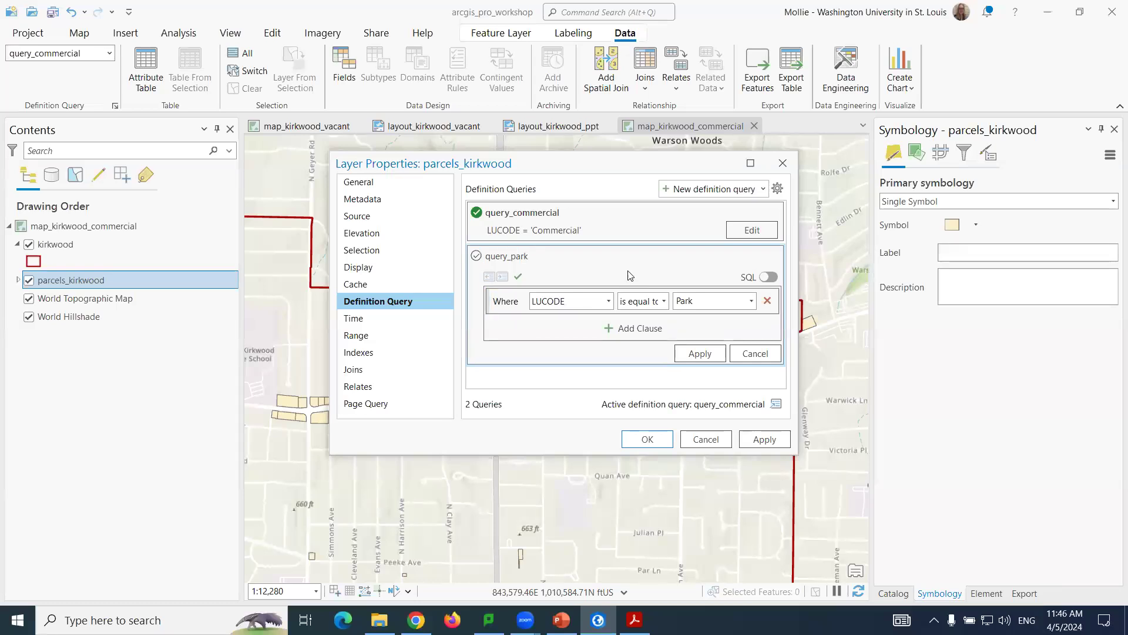
{"action": "left_click", "coordinate": [712, 354]}
{"action": "left_click", "coordinate": [478, 273]}
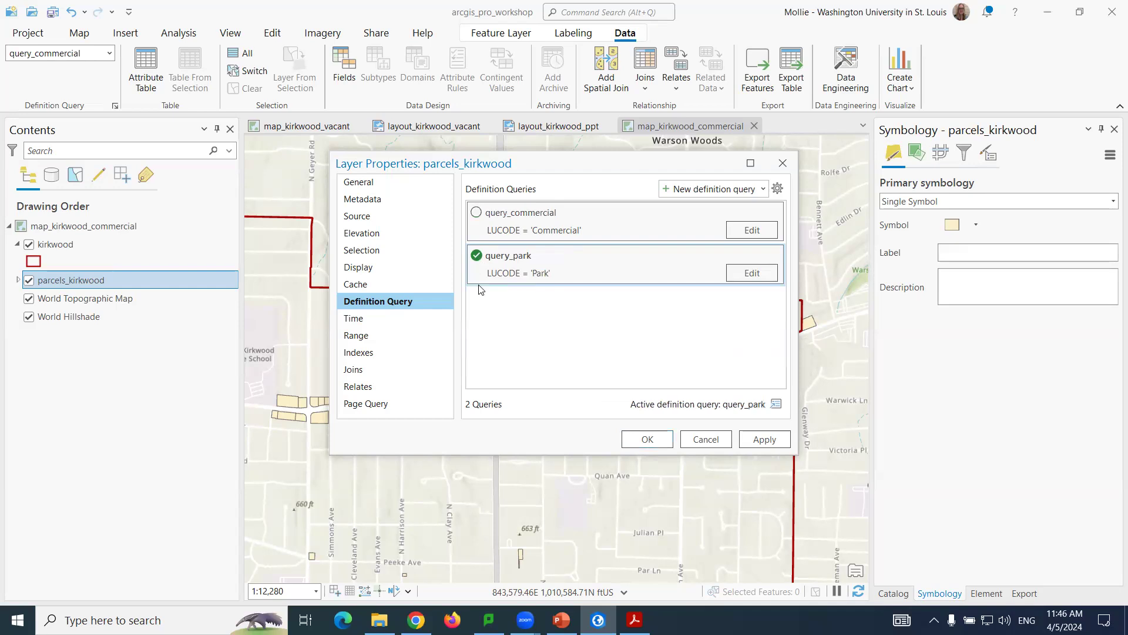
{"action": "left_click", "coordinate": [651, 440]}
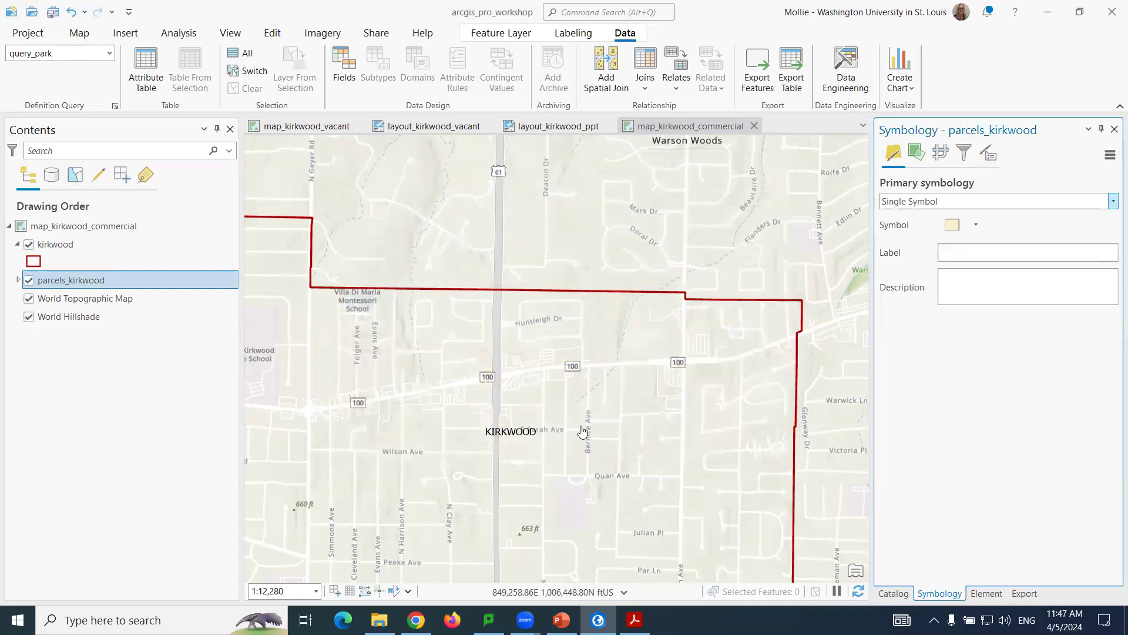
Zoom out and pan the map to bring the park parcel into view.
{"action": "left_click", "coordinate": [79, 33]}
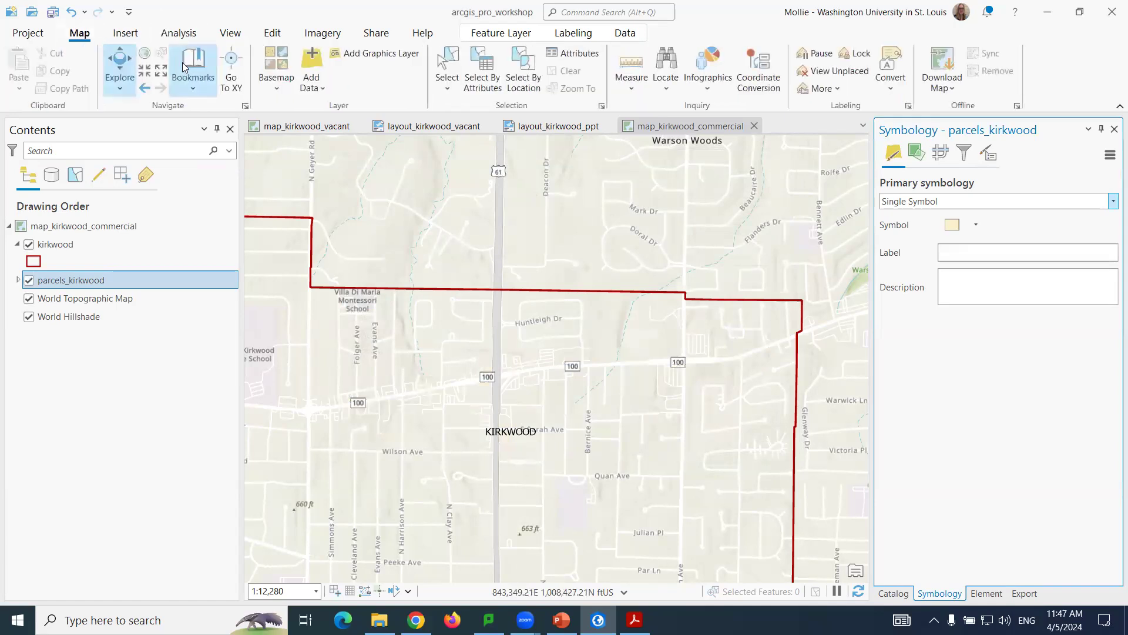
{"action": "left_click", "coordinate": [165, 73]}
{"action": "left_click", "coordinate": [165, 72]}
{"action": "left_click", "coordinate": [165, 72]}
{"action": "left_click", "coordinate": [165, 72]}
{"action": "scroll", "coordinate": [167, 75], "scroll_direction": "down", "scroll_amount": 1}
{"action": "left_click_drag", "start_coordinate": [527, 479], "coordinate": [660, 245]}
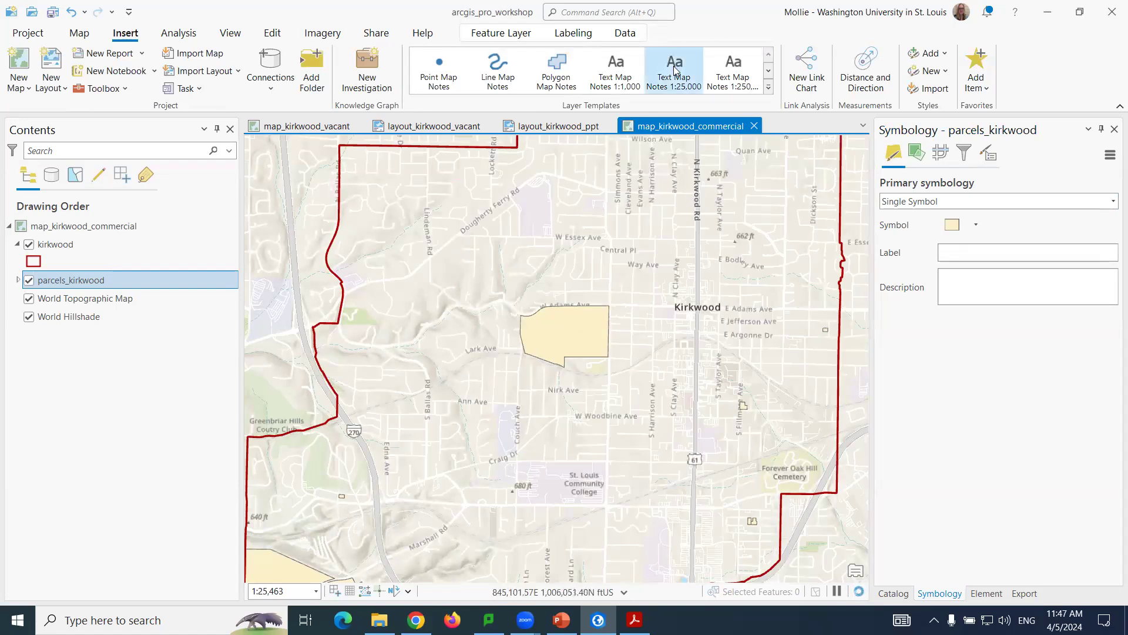
Toggle the parcels filter between query_commercial, query_park and none, ending on query_commercial.
{"action": "left_click", "coordinate": [627, 35]}
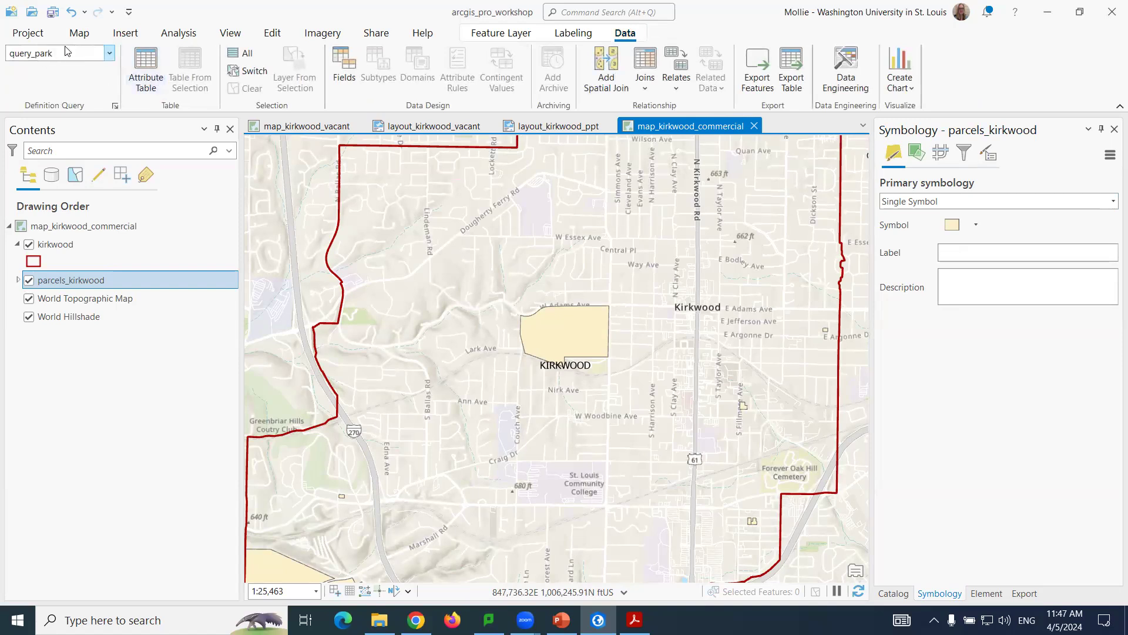
{"action": "left_click", "coordinate": [109, 53]}
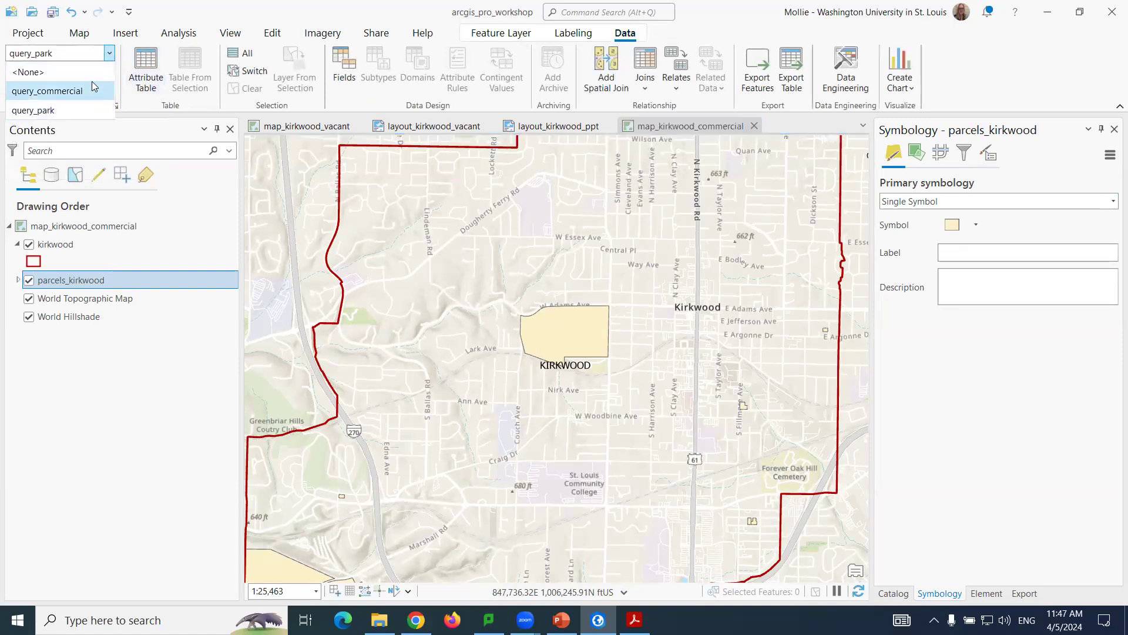
{"action": "left_click", "coordinate": [92, 89]}
{"action": "left_click", "coordinate": [109, 53]}
{"action": "left_click", "coordinate": [88, 109]}
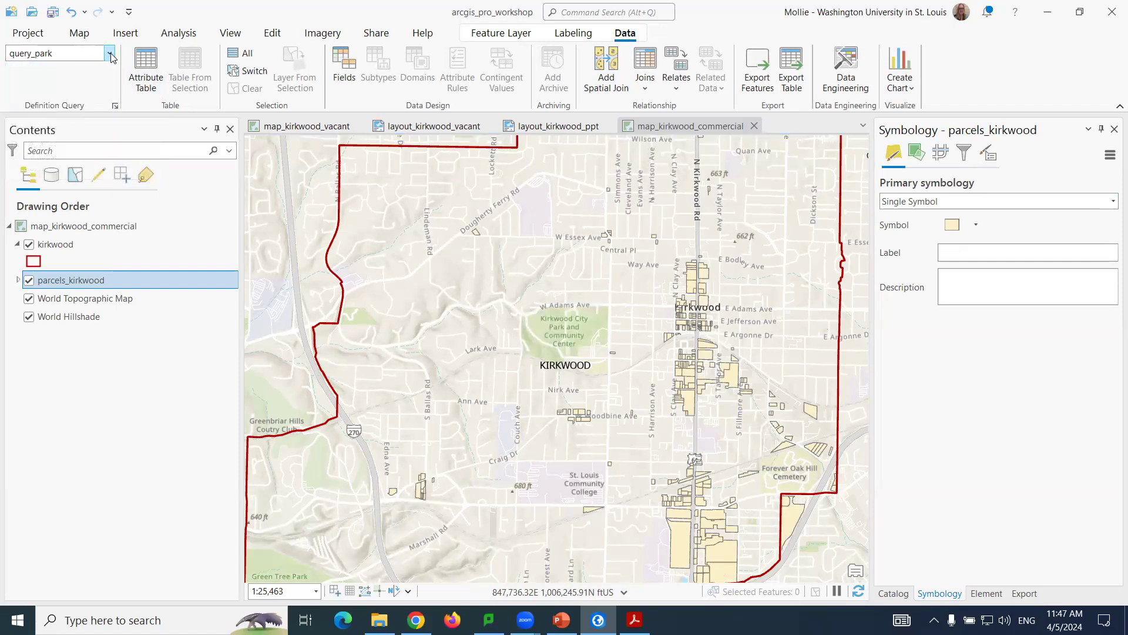
{"action": "left_click", "coordinate": [110, 53]}
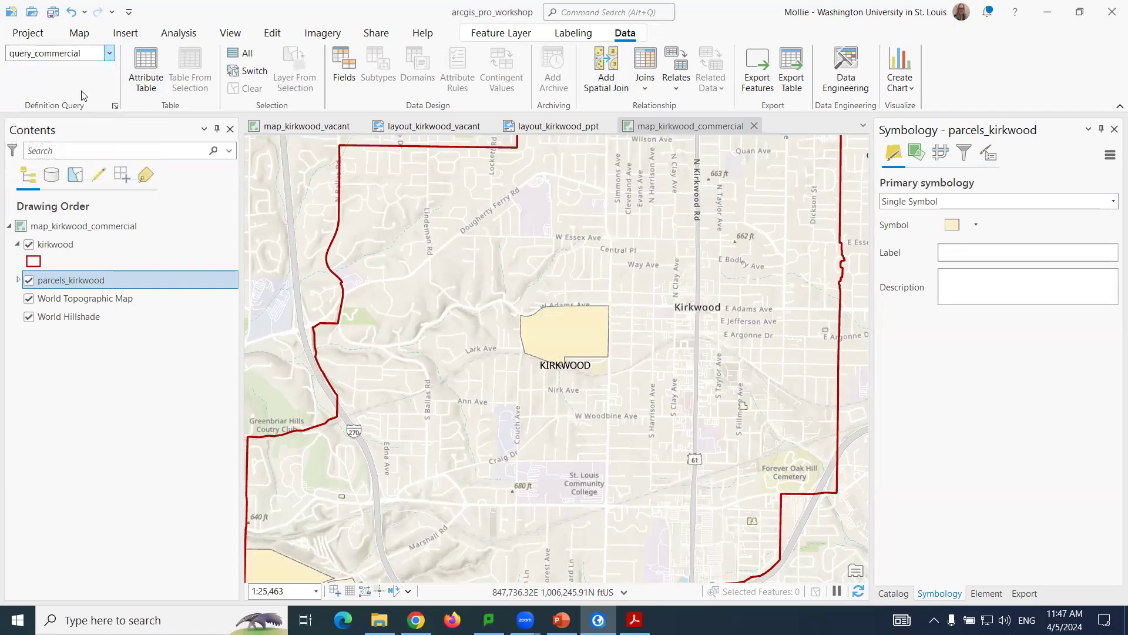
{"action": "left_click", "coordinate": [81, 91]}
{"action": "left_click", "coordinate": [110, 54]}
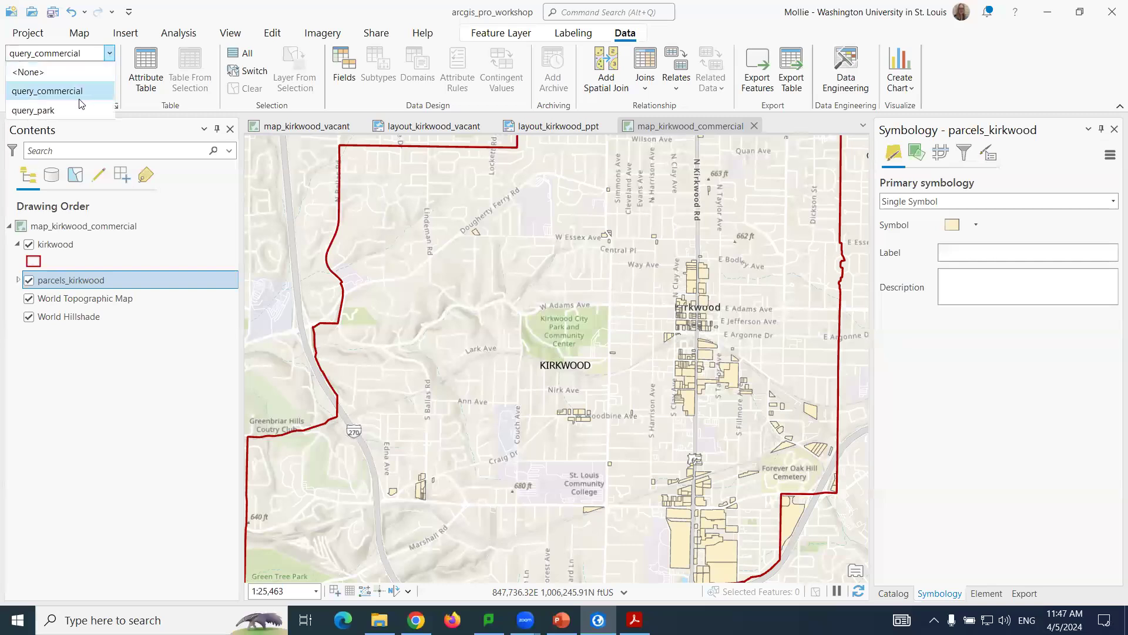
{"action": "left_click", "coordinate": [67, 107]}
{"action": "left_click", "coordinate": [109, 53]}
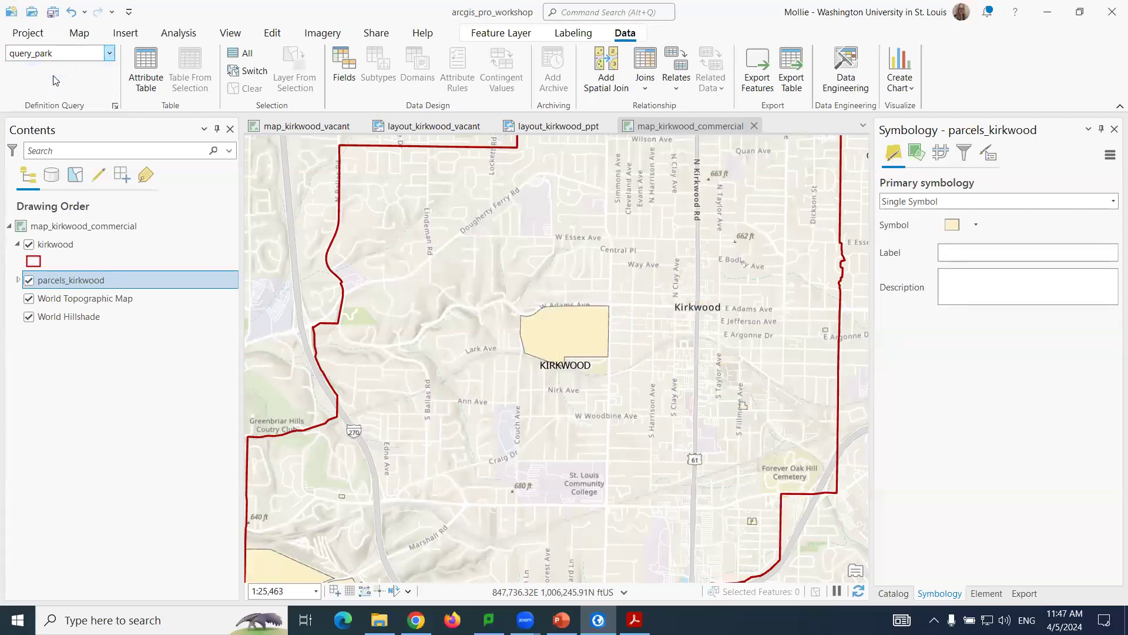
{"action": "left_click", "coordinate": [103, 70]}
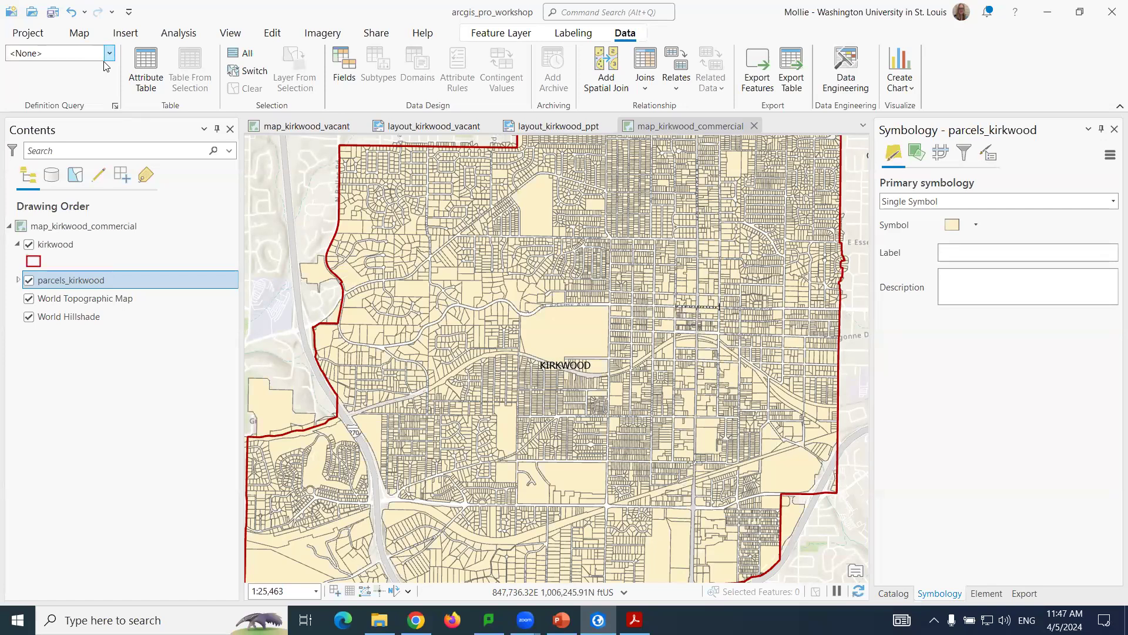
{"action": "left_click", "coordinate": [109, 53]}
{"action": "left_click", "coordinate": [81, 89]}
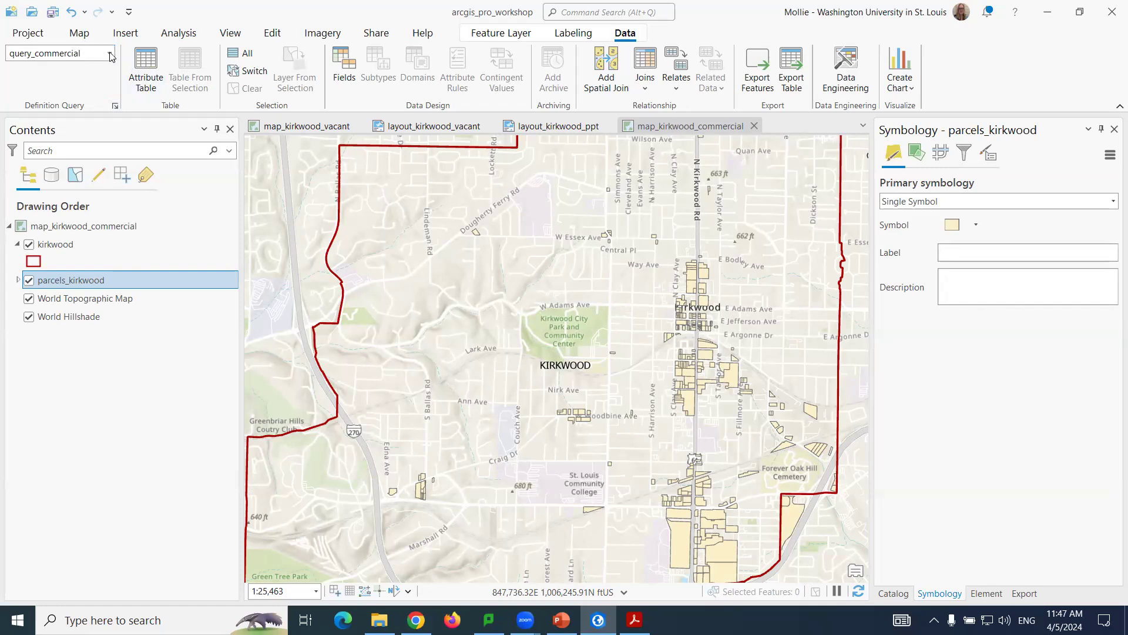
{"action": "left_click_drag", "start_coordinate": [561, 271], "coordinate": [519, 355]}
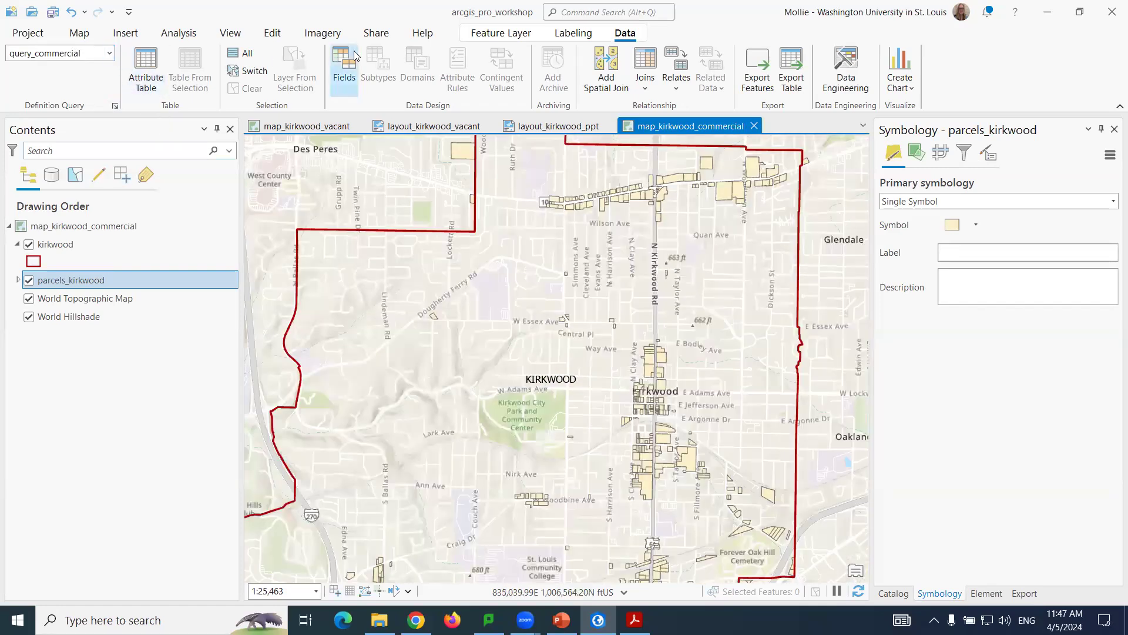
Search the Analysis tools for 'multi' and open Multiple Ring Buffer.
{"action": "left_click", "coordinate": [178, 33]}
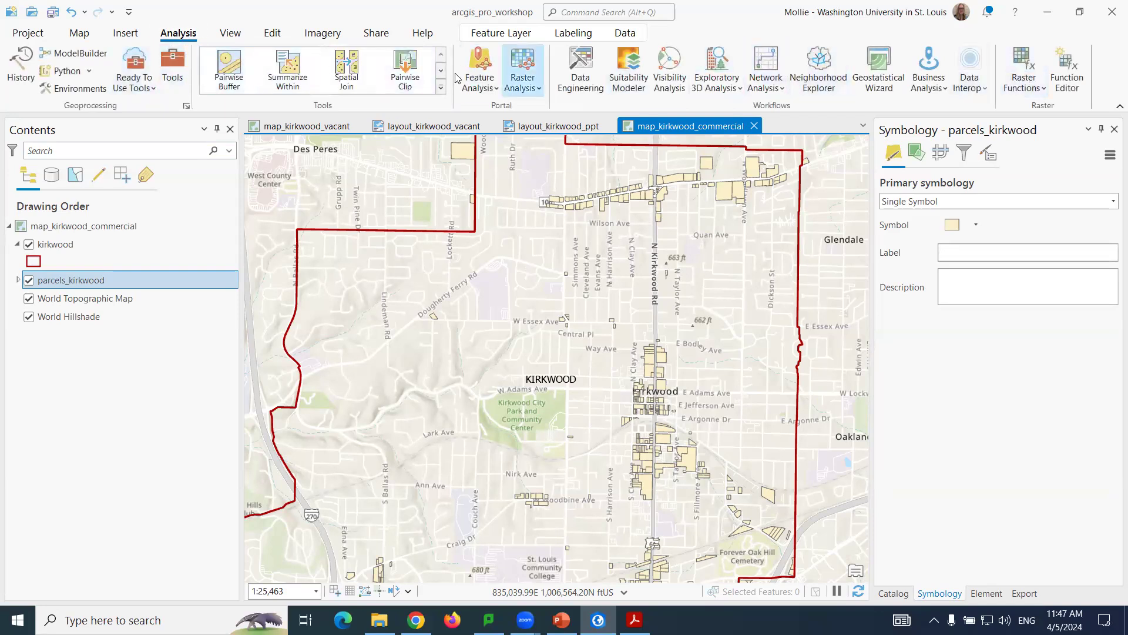
{"action": "left_click", "coordinate": [441, 87]}
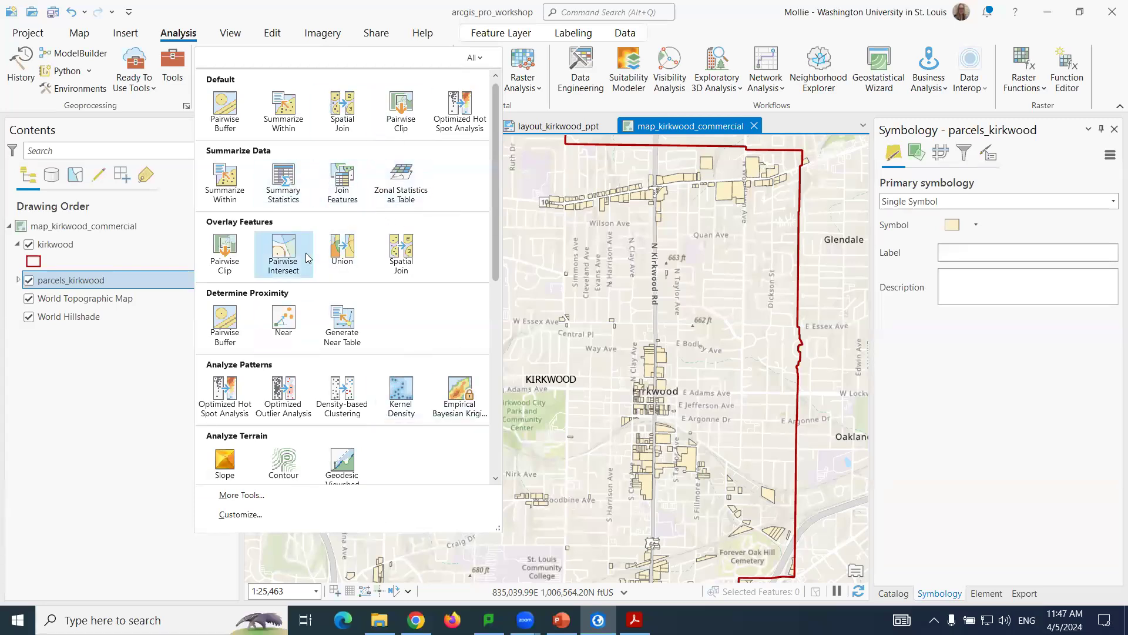
{"action": "left_click", "coordinate": [286, 21]}
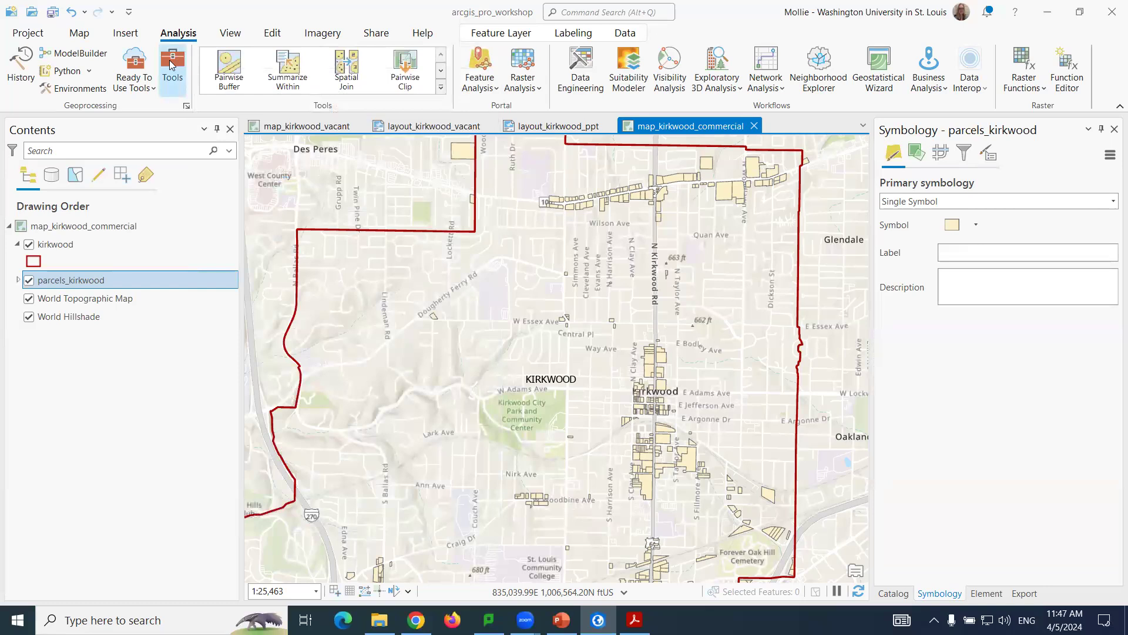
{"action": "left_click", "coordinate": [172, 65]}
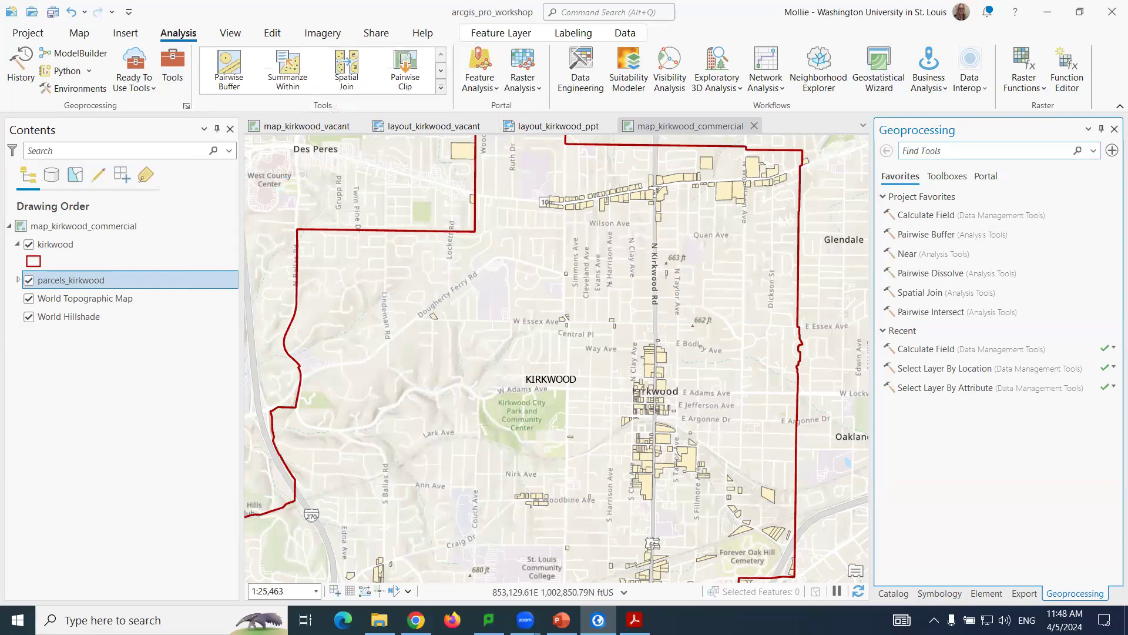
{"action": "type", "text": "multi"}
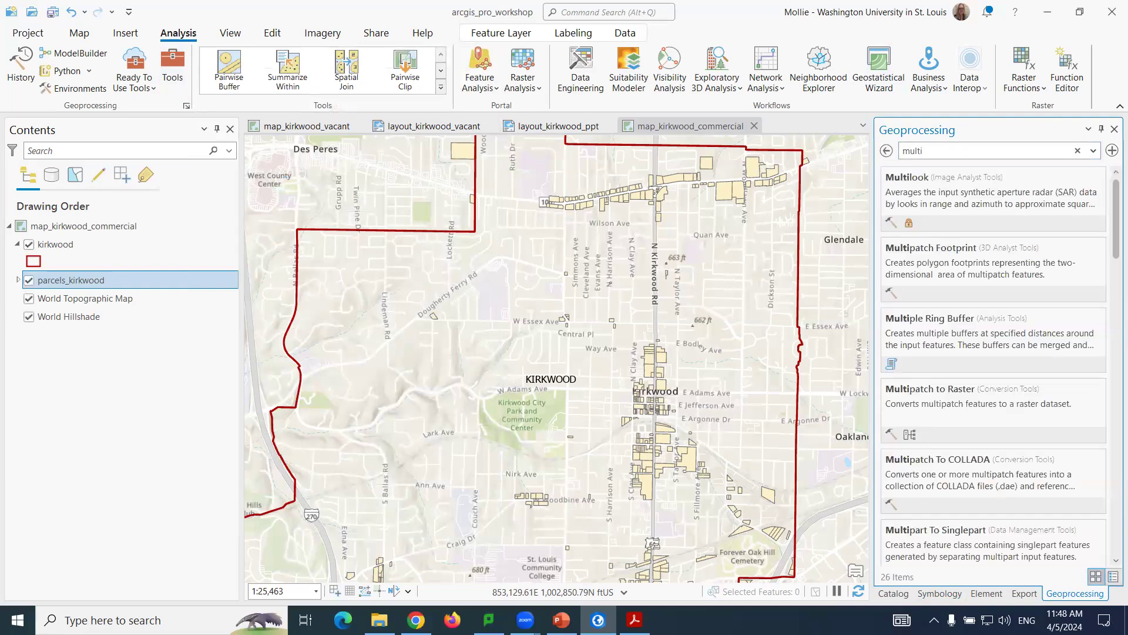
{"action": "left_click", "coordinate": [947, 327]}
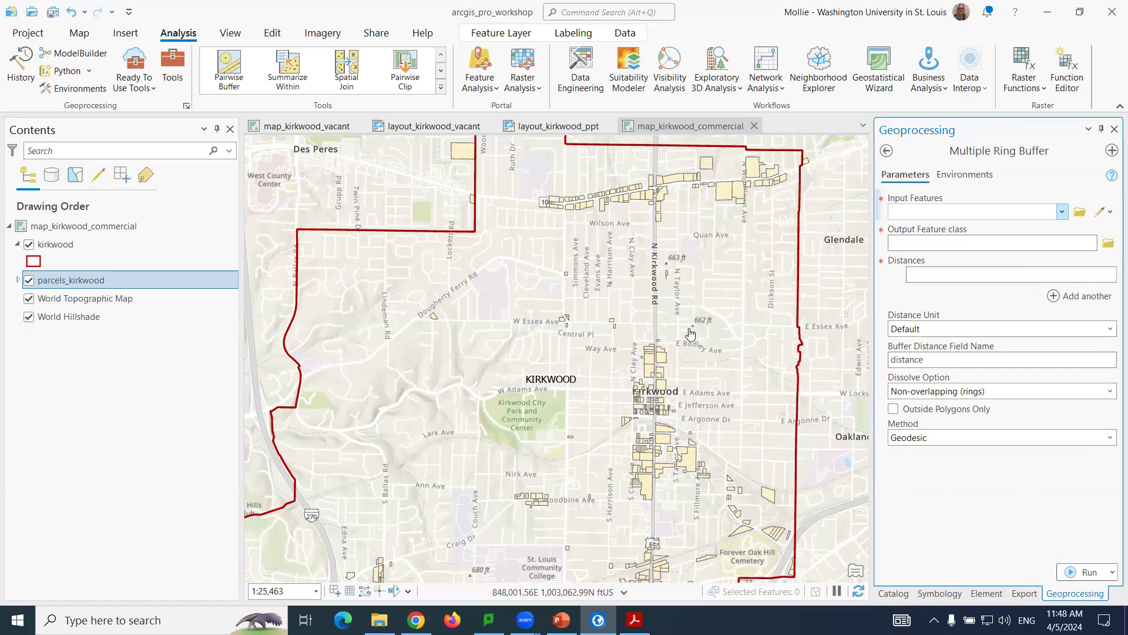
Switch the parcels layer's active definition query to query_park.
{"action": "left_click", "coordinate": [1063, 211]}
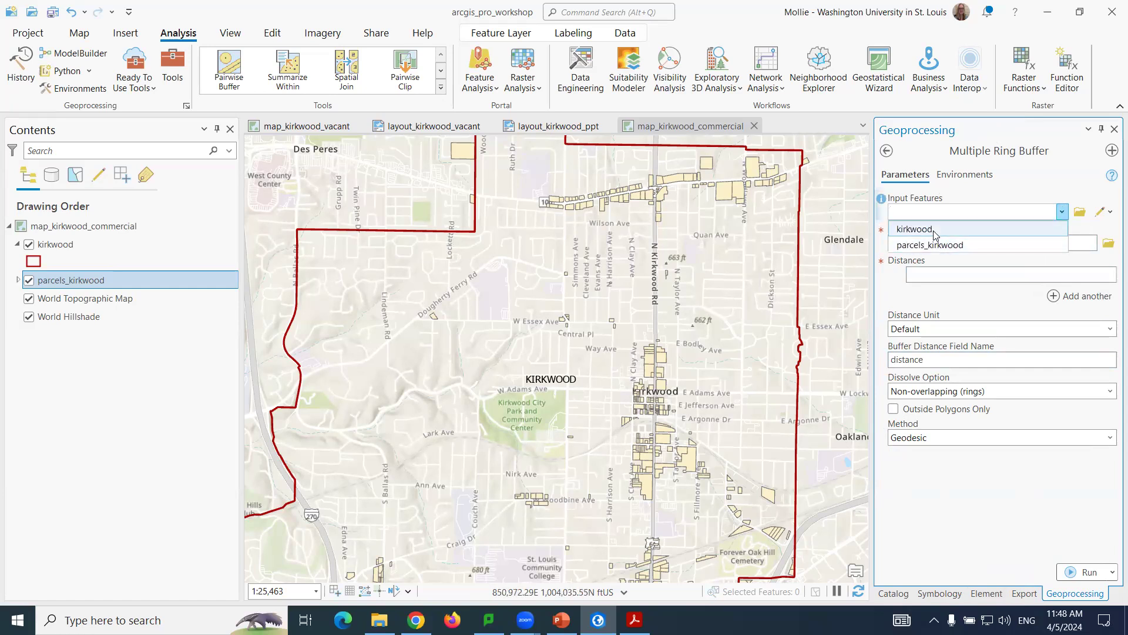
{"action": "left_click", "coordinate": [567, 100]}
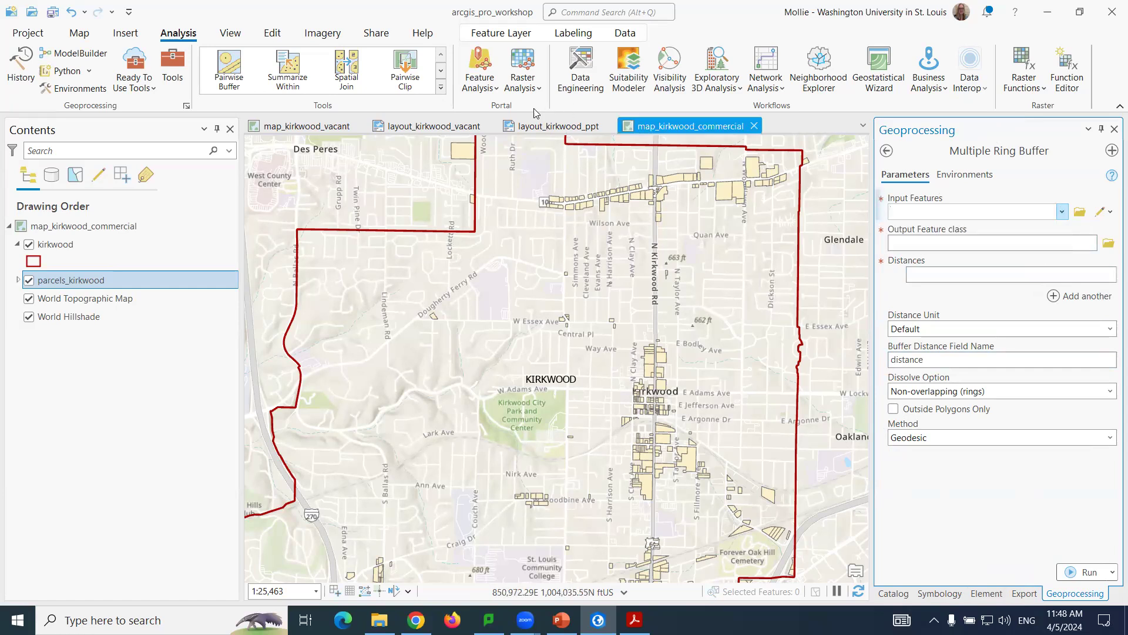
{"action": "scroll", "coordinate": [83, 80], "scroll_direction": "down", "scroll_amount": 8}
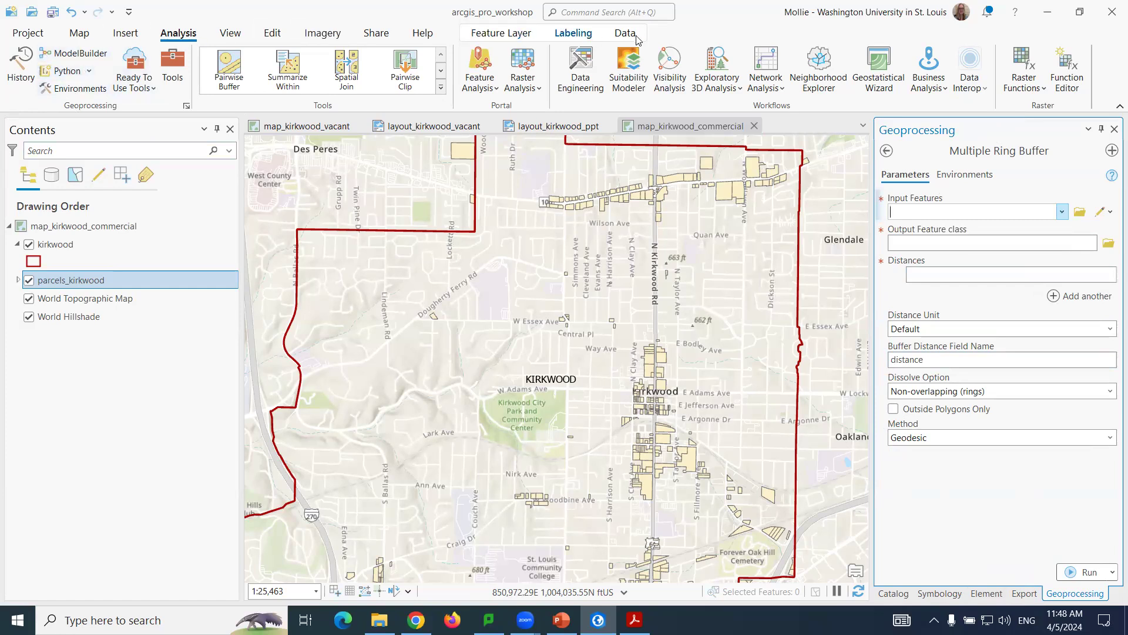
{"action": "left_click", "coordinate": [33, 96]}
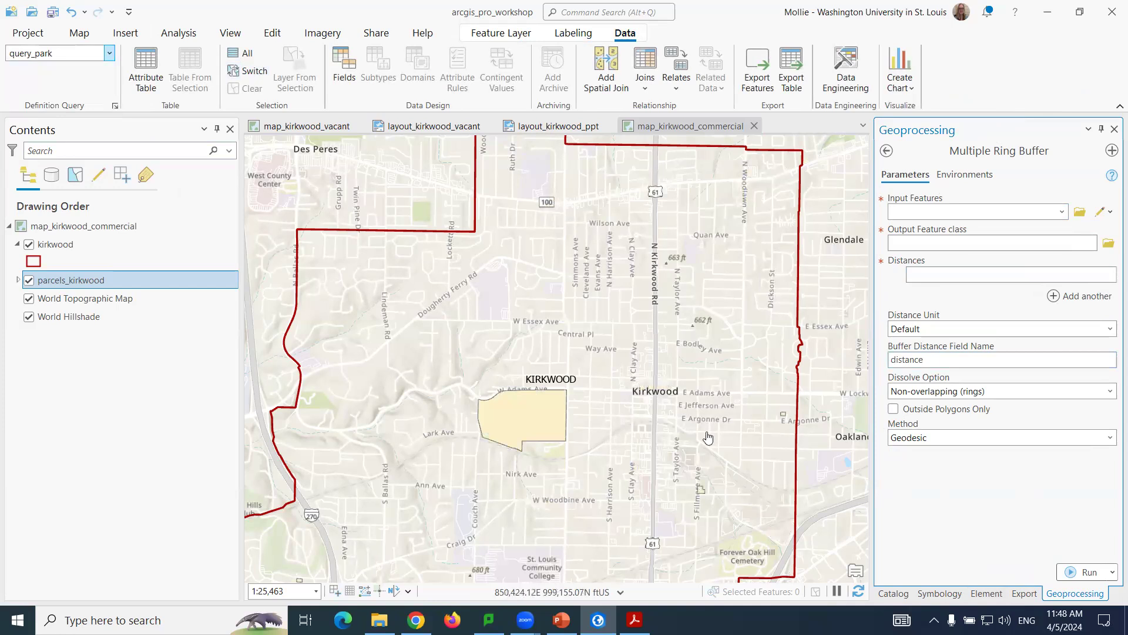
Set parcels_kirkwood as the buffer input and save the output as parks_buf.
{"action": "left_click", "coordinate": [1062, 211]}
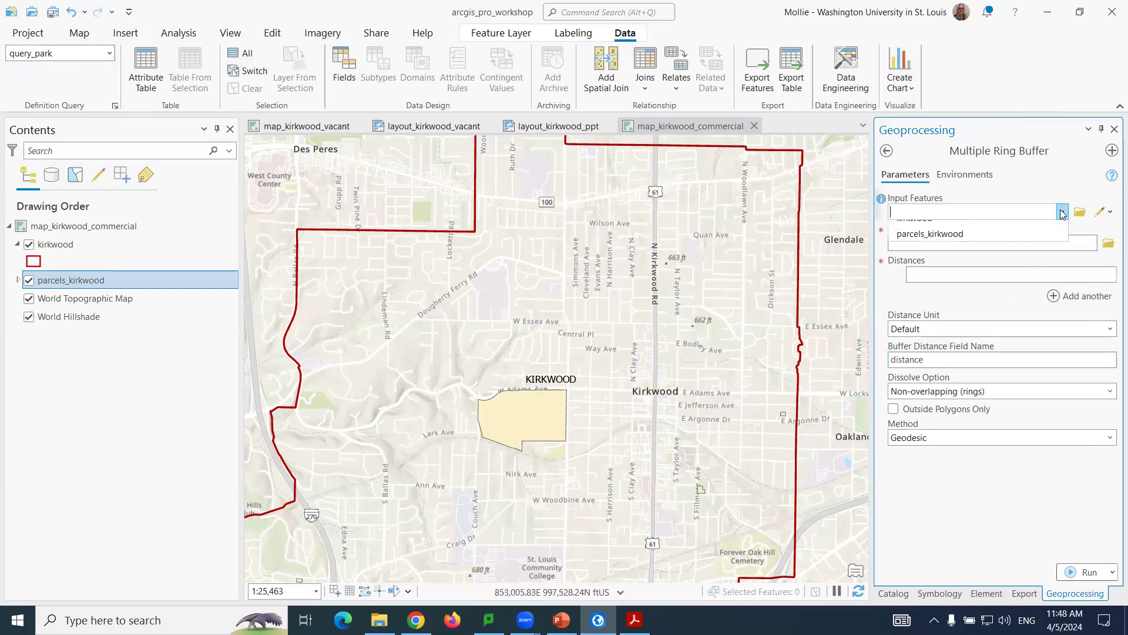
{"action": "left_click", "coordinate": [955, 244]}
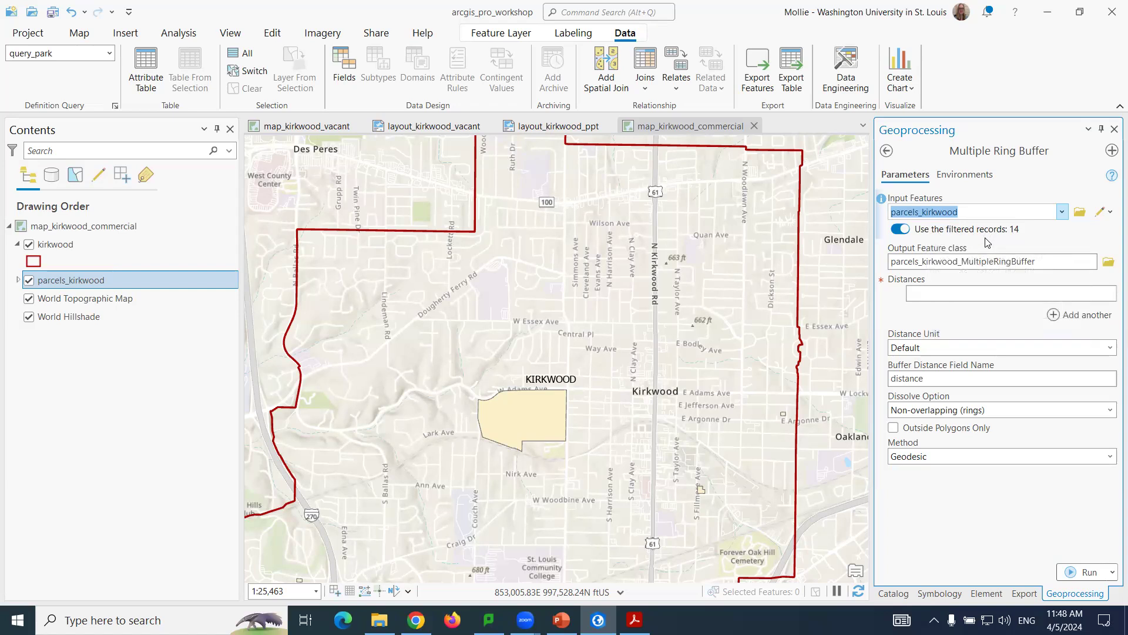
{"action": "left_click", "coordinate": [1108, 263]}
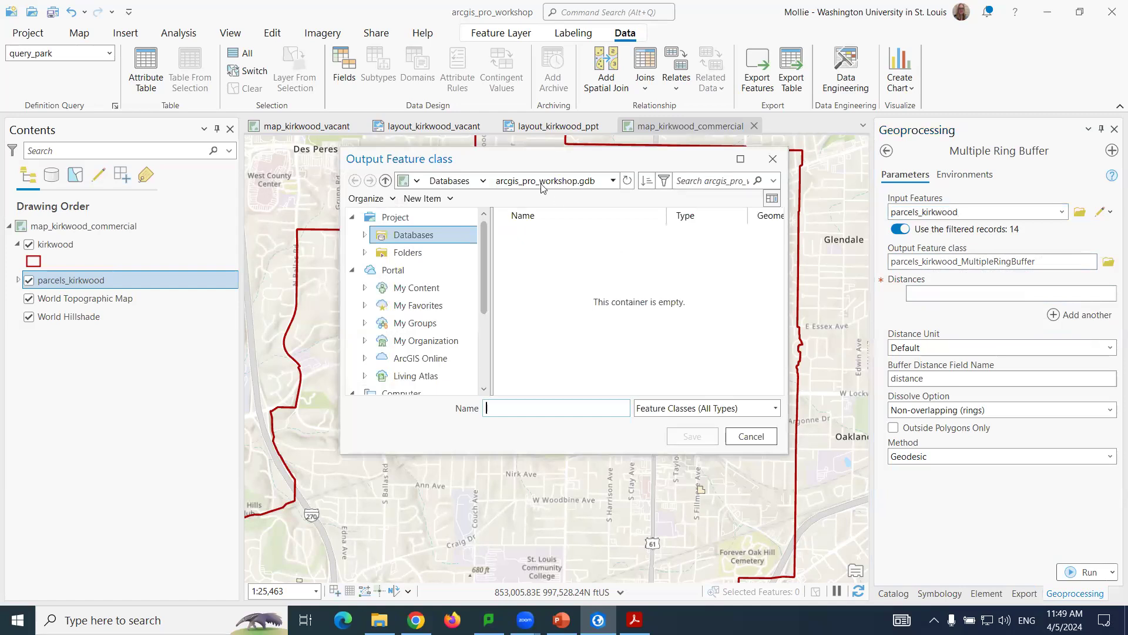
{"action": "type", "text": "parks_buf"}
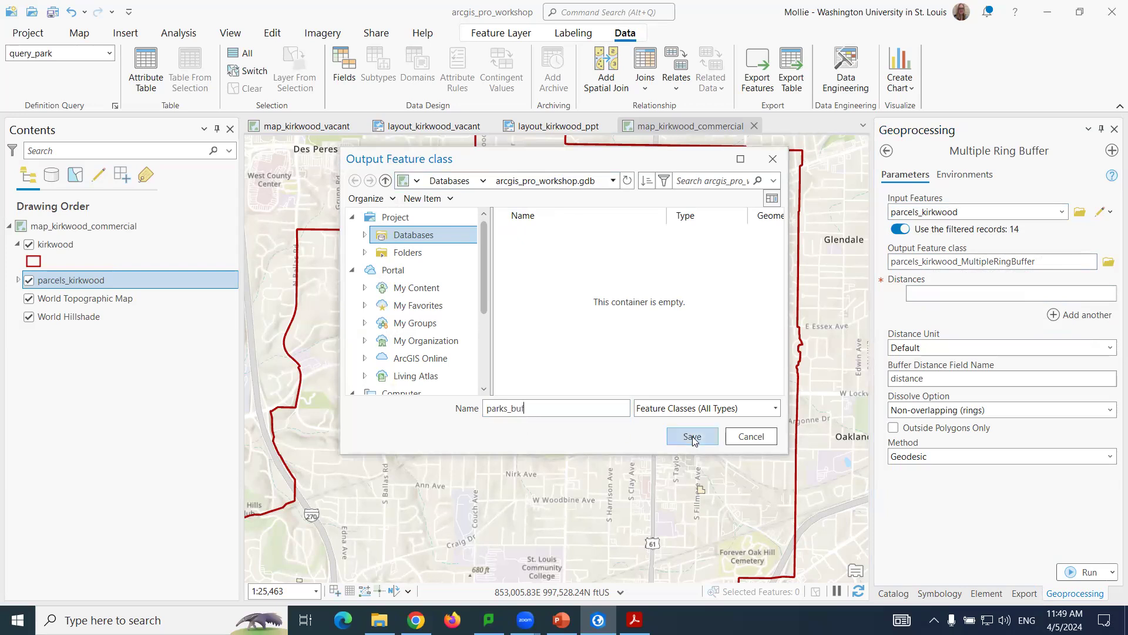
{"action": "left_click", "coordinate": [692, 436]}
{"action": "left_click", "coordinate": [1031, 294]}
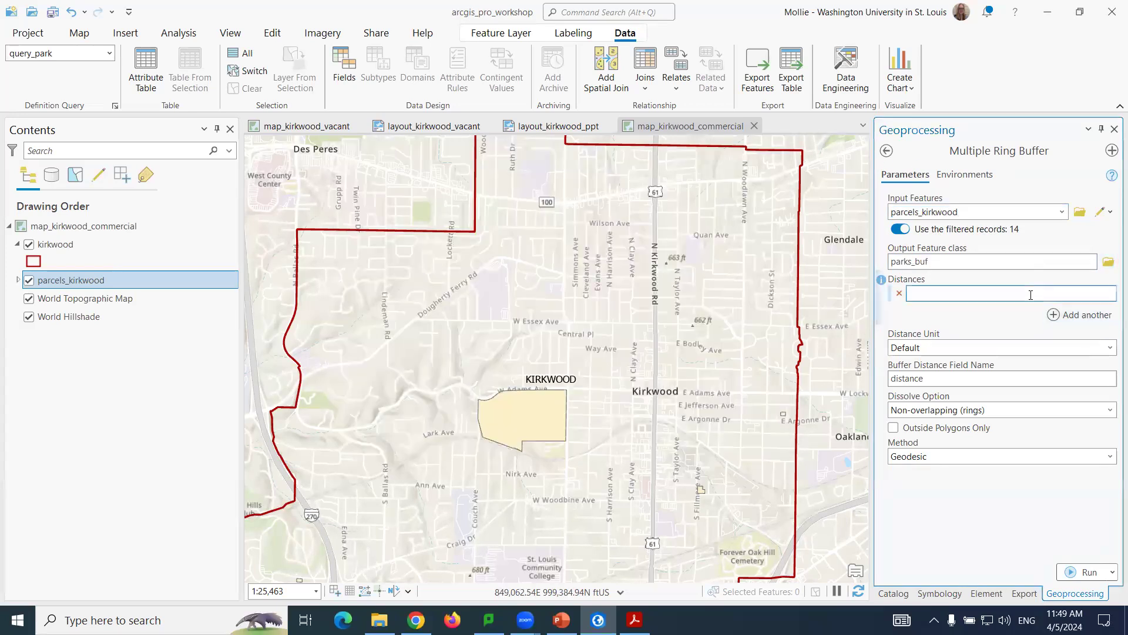
Enter buffer distances '5, 10' with Meters as the distance unit and attempt a run.
{"action": "type", "text": "5, 10"}
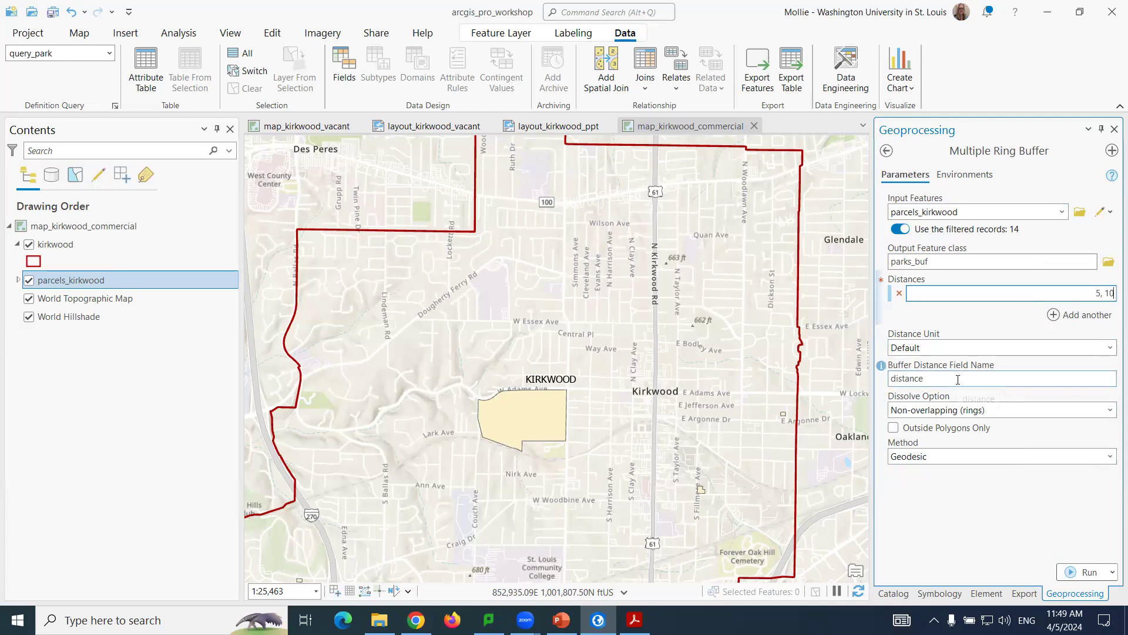
{"action": "left_click", "coordinate": [1110, 349]}
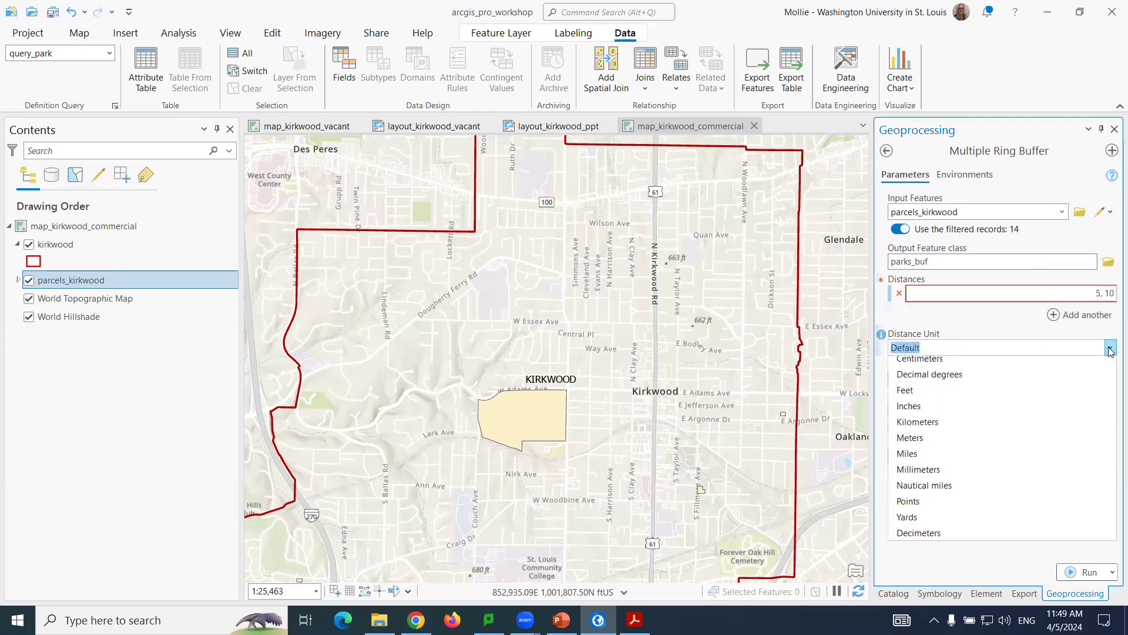
{"action": "left_click", "coordinate": [912, 460]}
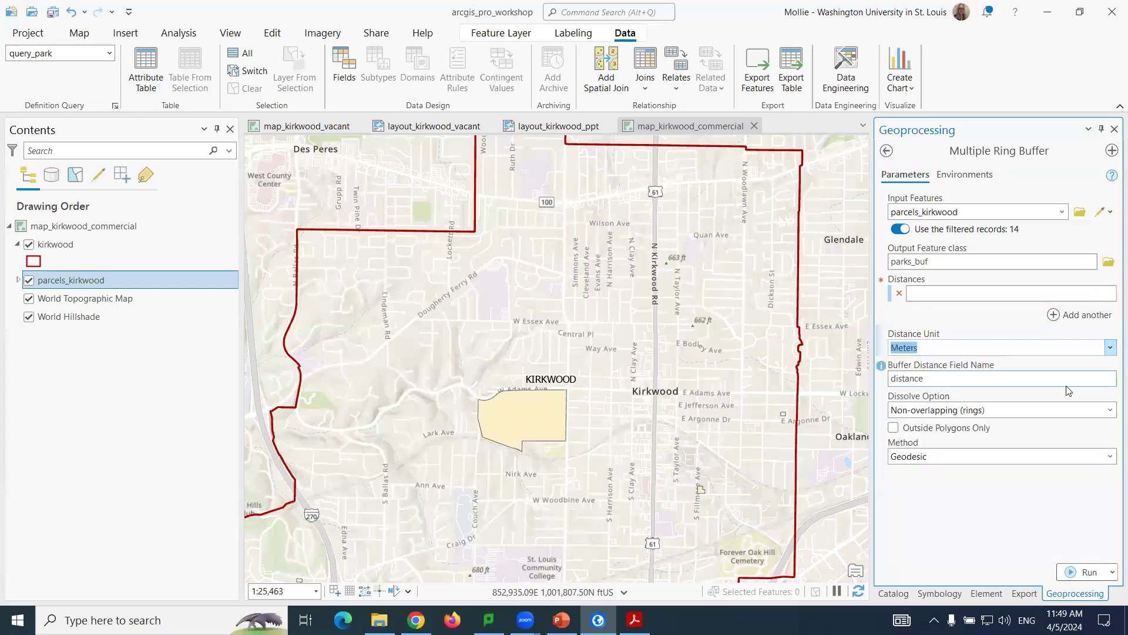
{"action": "left_click", "coordinate": [1081, 572]}
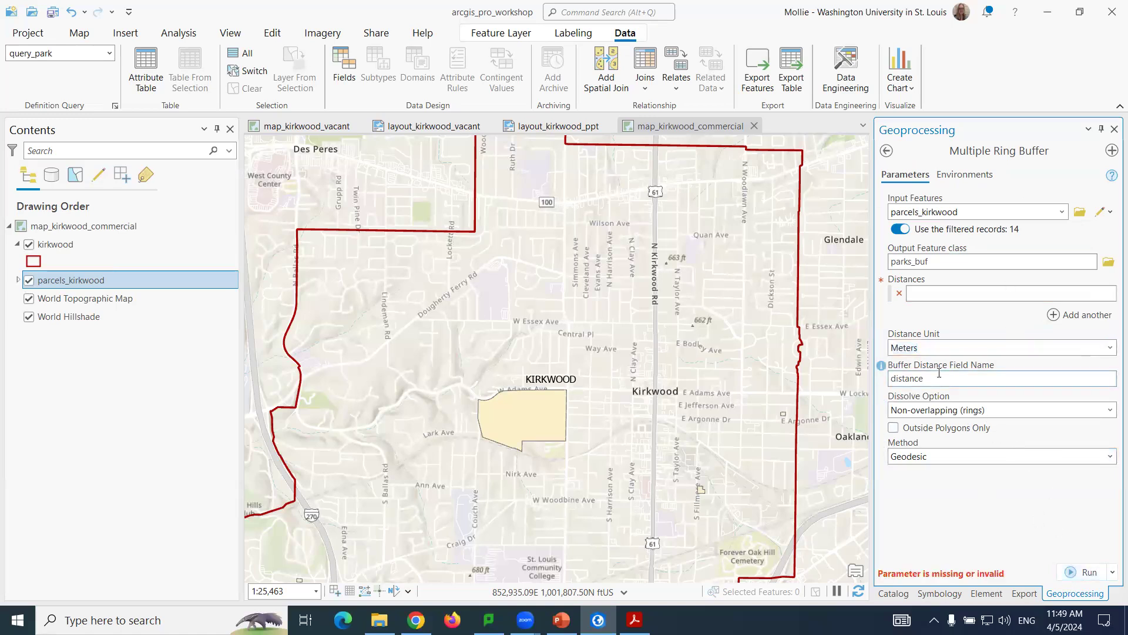
Re-enter the distances as separate rows of 8 and 4 meters and run the buffer.
{"action": "left_click", "coordinate": [952, 292]}
{"action": "type", "text": "4"}
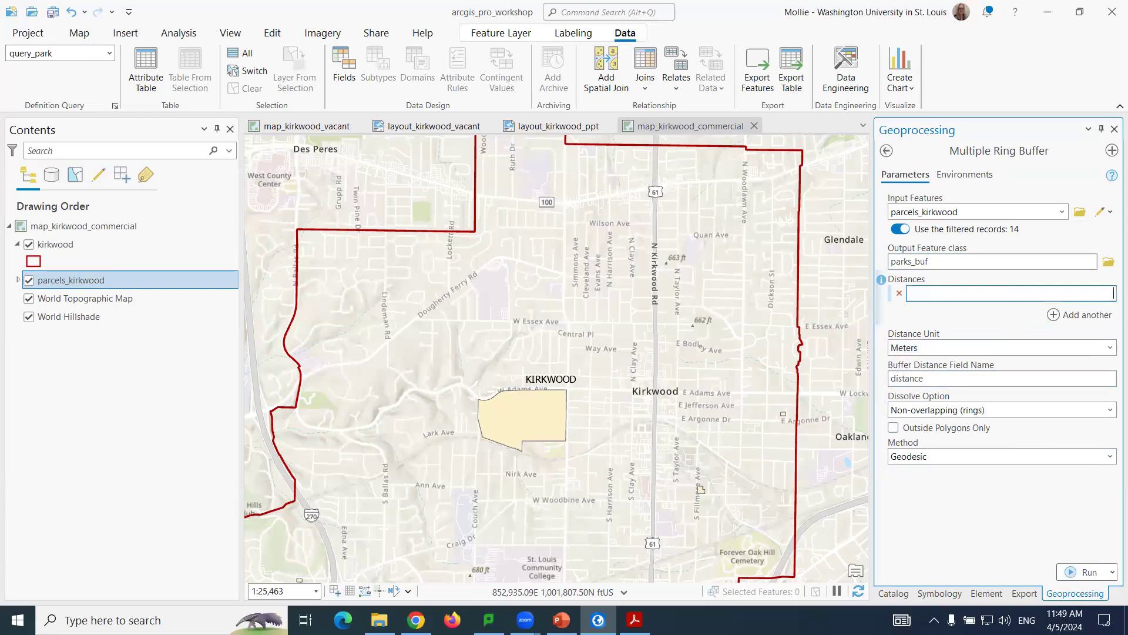
{"action": "type", "text": ", 8"}
{"action": "left_click", "coordinate": [1069, 573]}
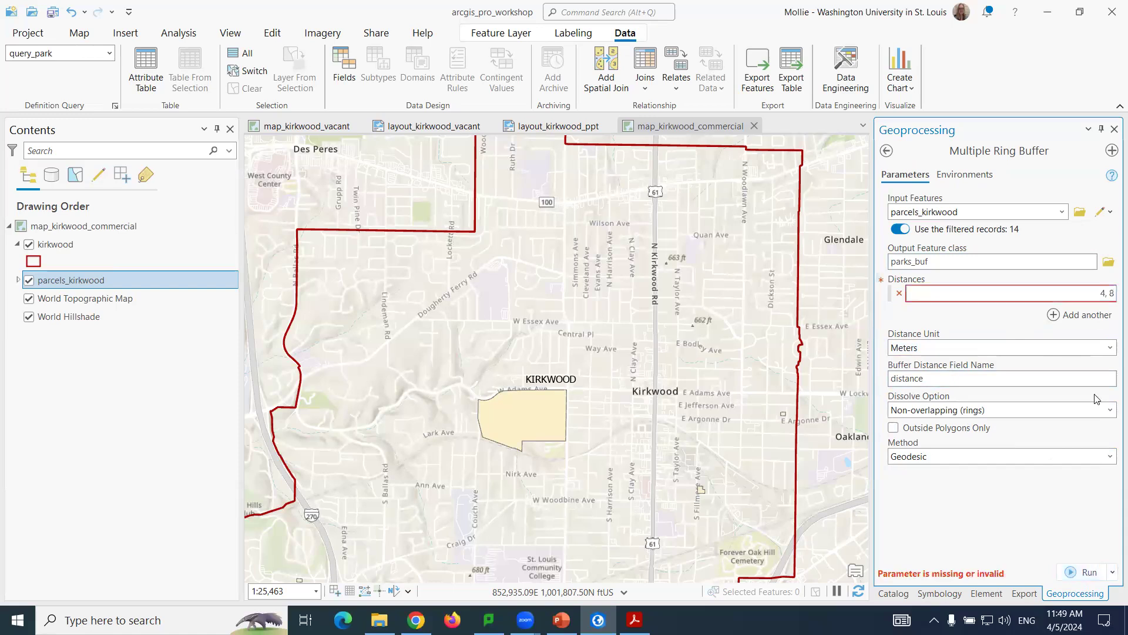
{"action": "left_click", "coordinate": [1111, 293]}
{"action": "key", "text": "BackSpace"}
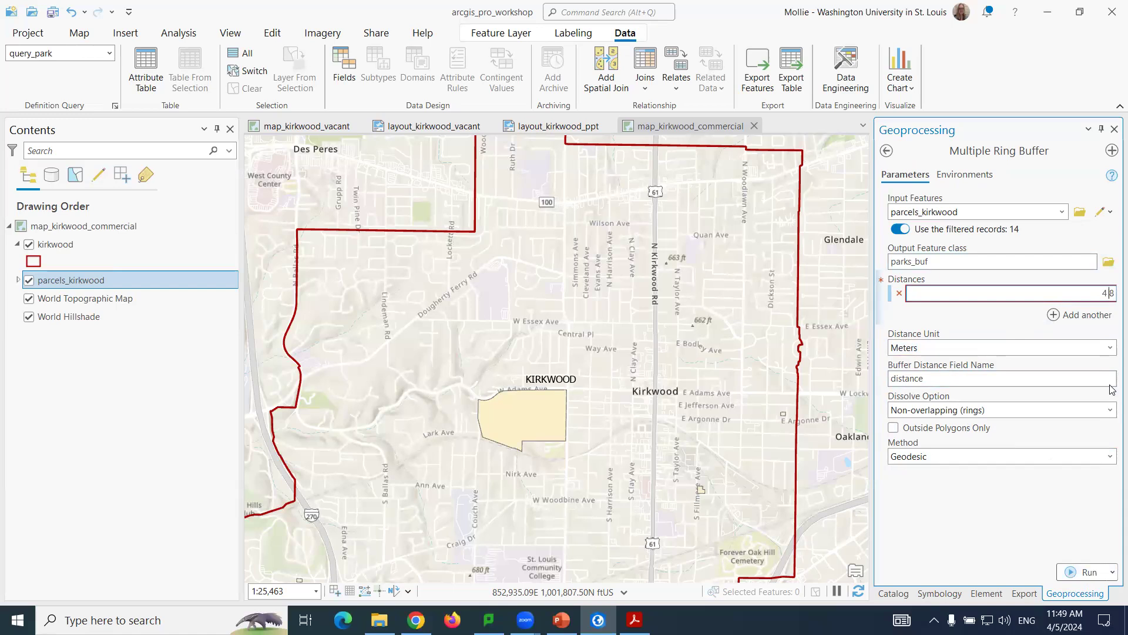
{"action": "left_click", "coordinate": [1080, 315]}
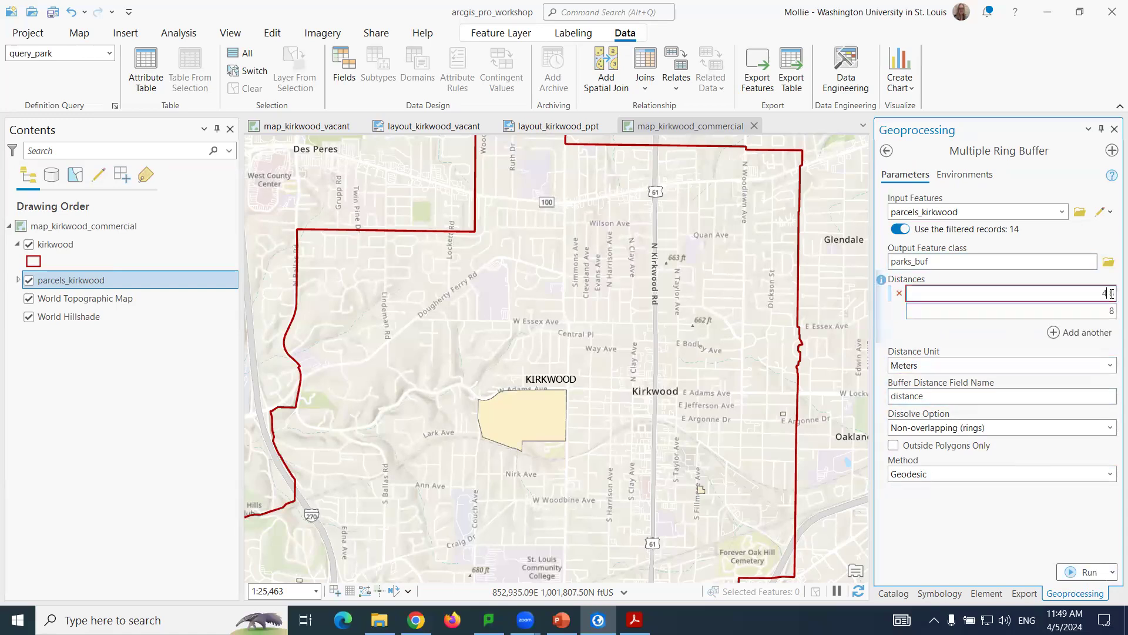
{"action": "left_click", "coordinate": [1109, 295]}
{"action": "key", "text": "BackSpace"}
{"action": "key", "text": "BackSpace"}
{"action": "left_click", "coordinate": [1055, 315]}
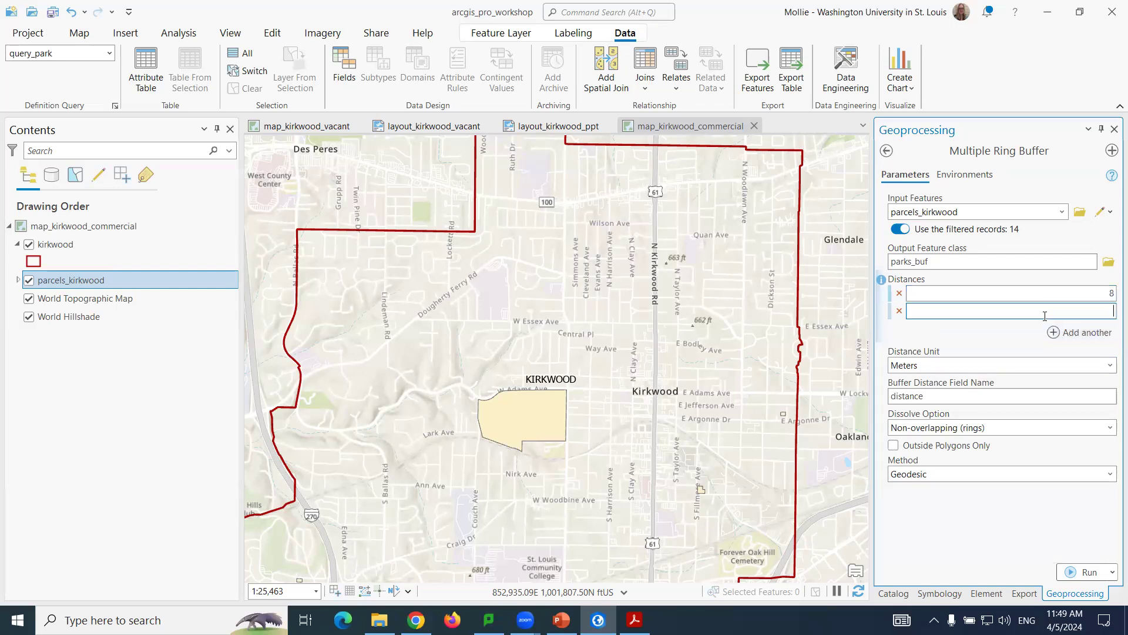
{"action": "type", "text": "4"}
{"action": "left_click", "coordinate": [1072, 574]}
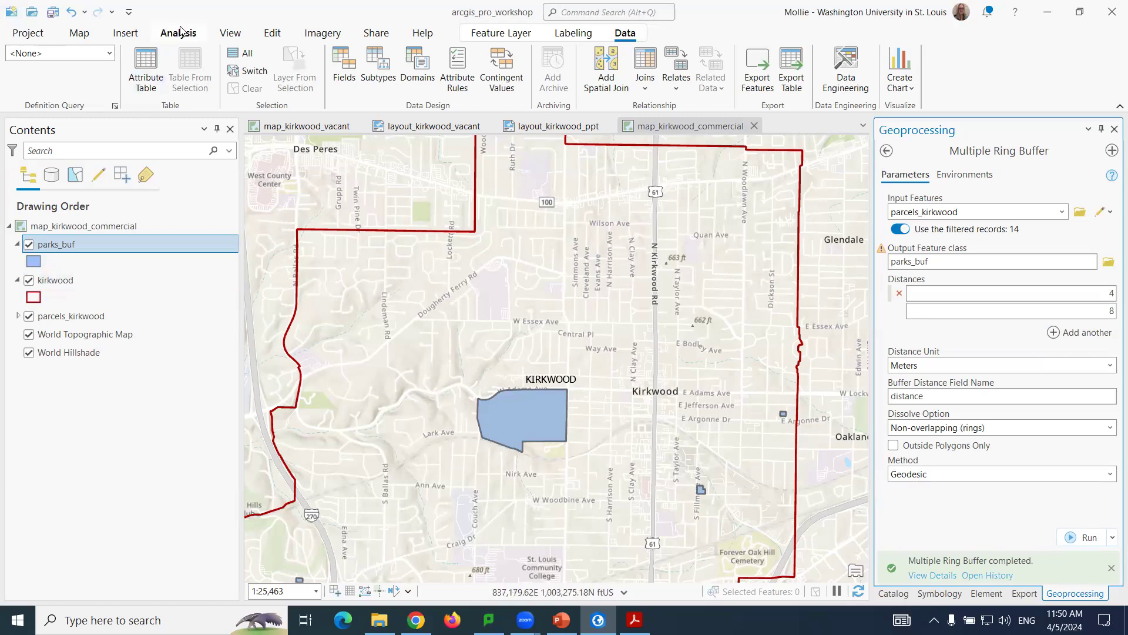
Display the geoprocessing History entry for Multiple Ring Buffer showing distances 4;8 meters.
{"action": "left_click", "coordinate": [179, 32]}
{"action": "left_click", "coordinate": [24, 70]}
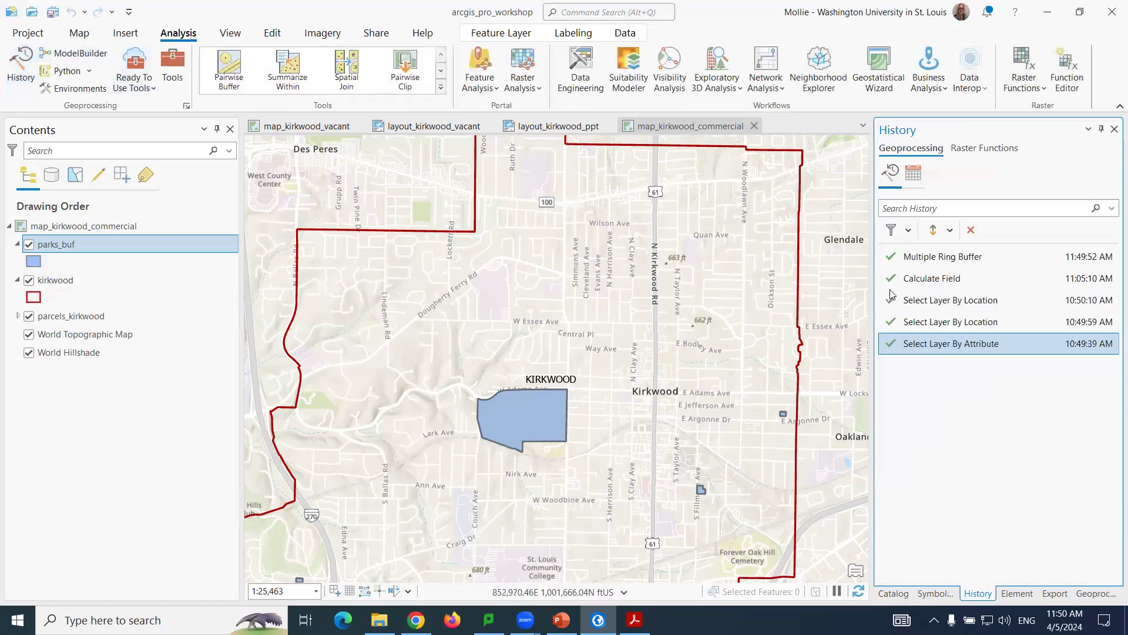
{"action": "mouse_move", "coordinate": [922, 263]}
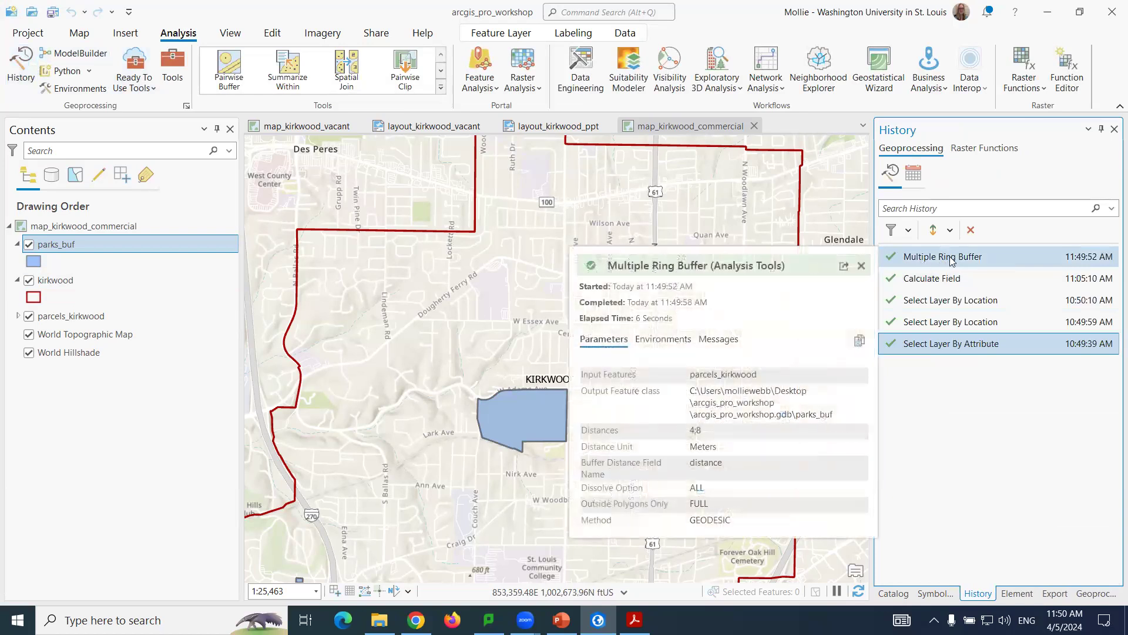
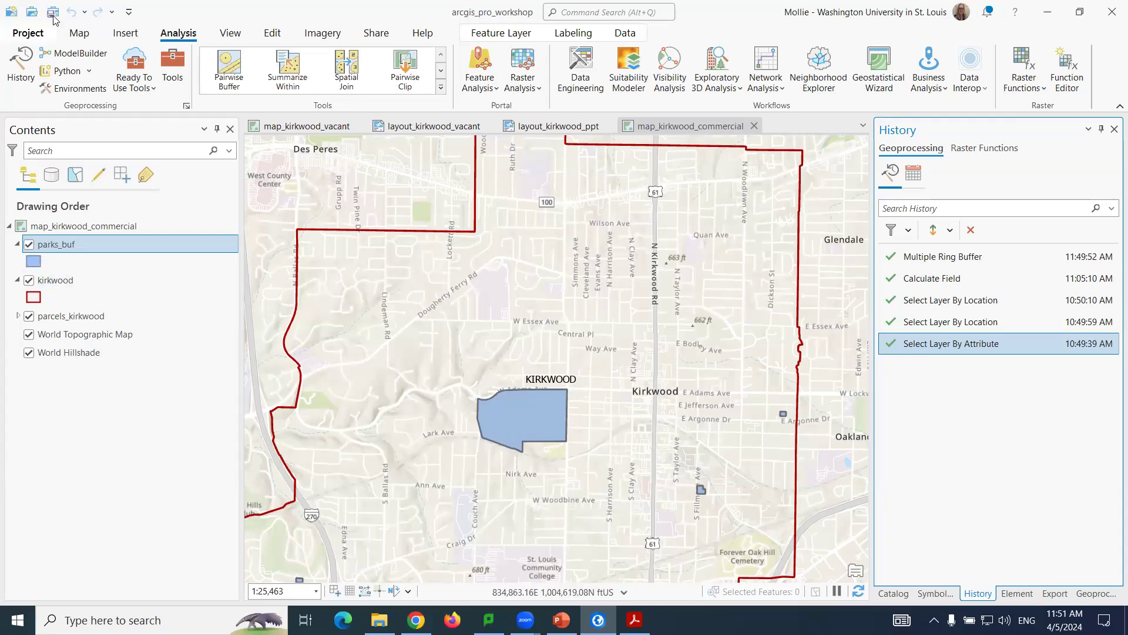
Zoom in on the parks_buf buffer polygon with the Map tab's Explore tool.
{"action": "left_click", "coordinate": [79, 33]}
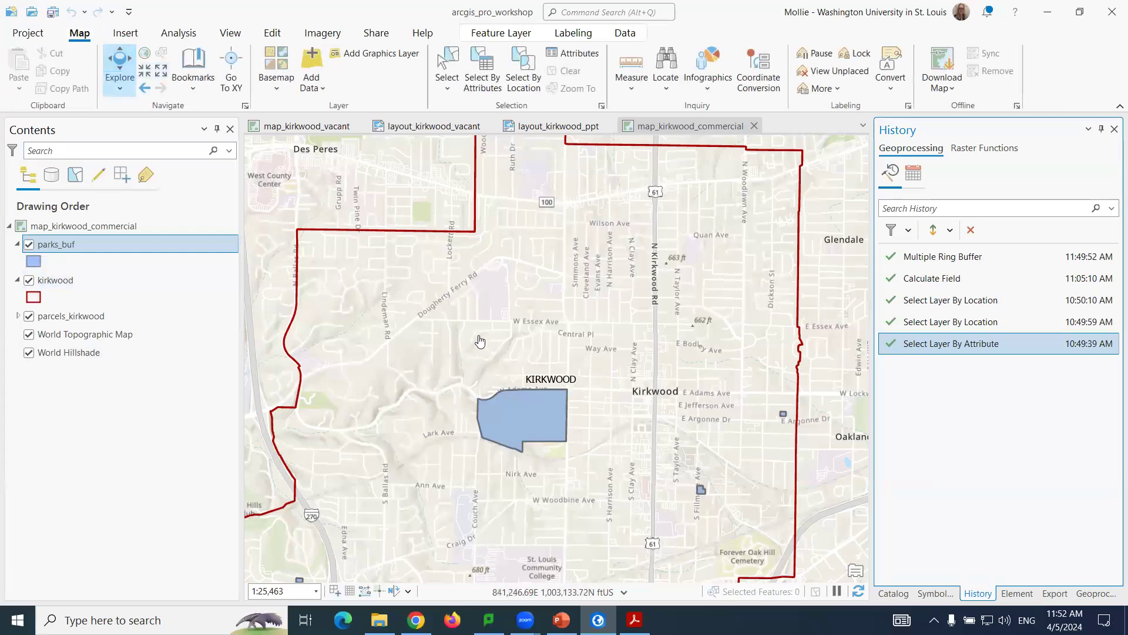
{"action": "left_click_drag", "start_coordinate": [541, 438], "coordinate": [592, 473]}
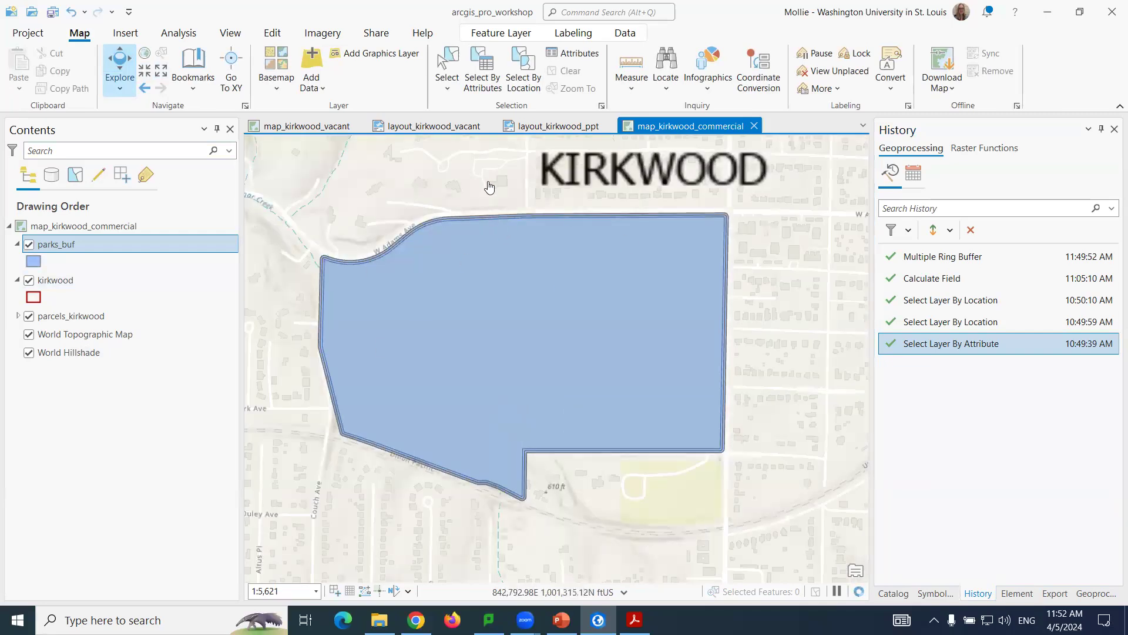
Enable snapping, select the parks_buf polygon, and start the Edit Vertices tool on it.
{"action": "left_click", "coordinate": [274, 34]}
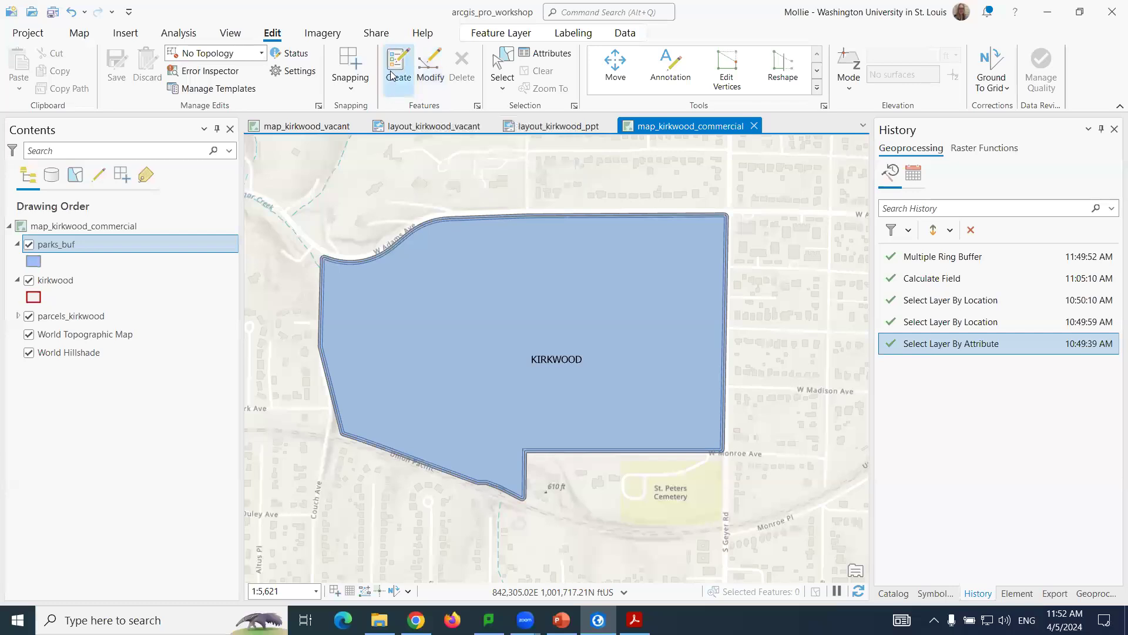
{"action": "left_click", "coordinate": [357, 70]}
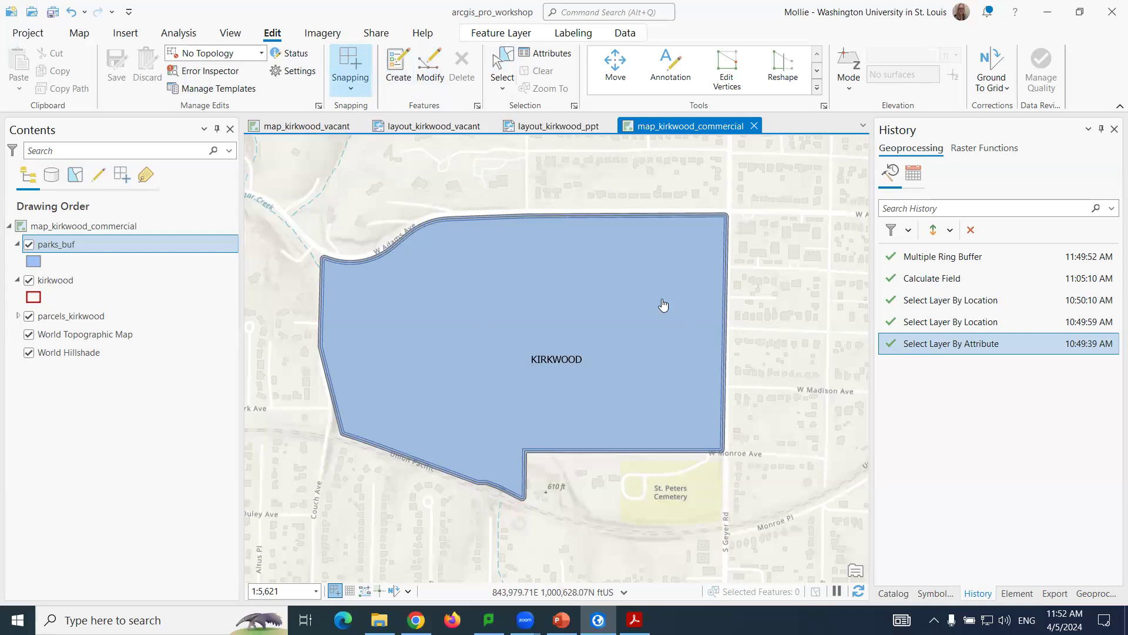
{"action": "left_click", "coordinate": [503, 62]}
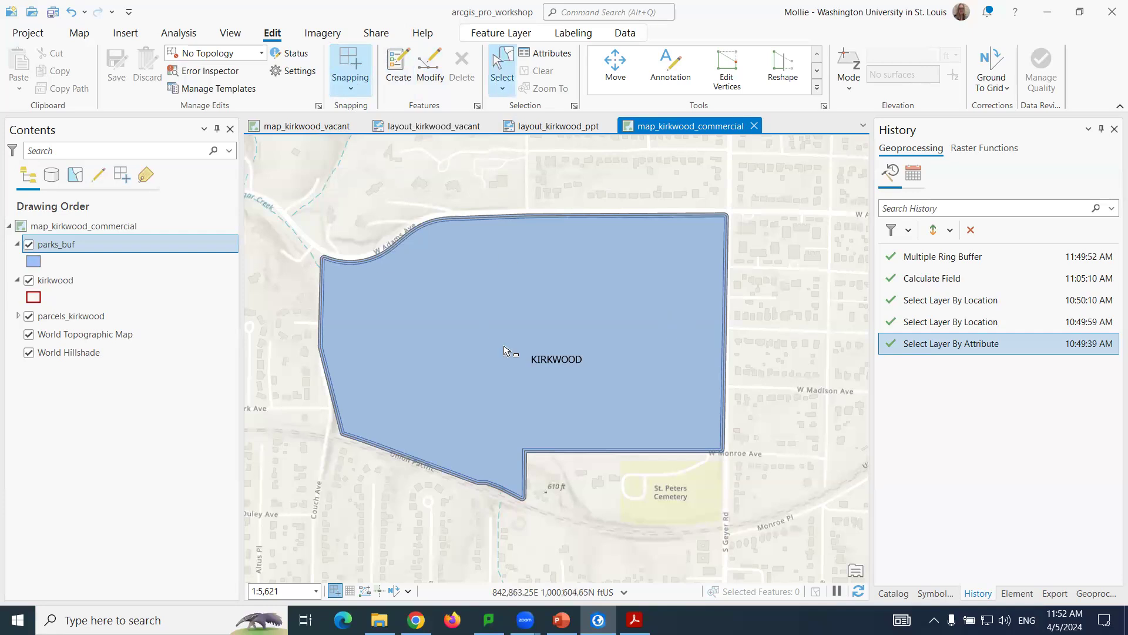
{"action": "left_click", "coordinate": [511, 322]}
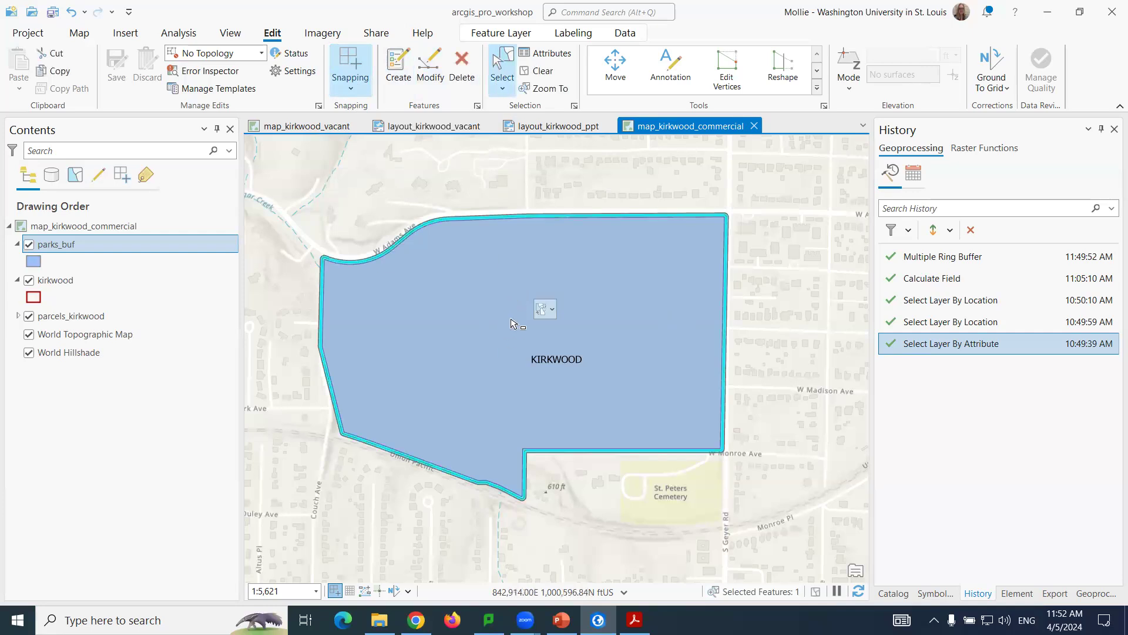
{"action": "left_click", "coordinate": [817, 87]}
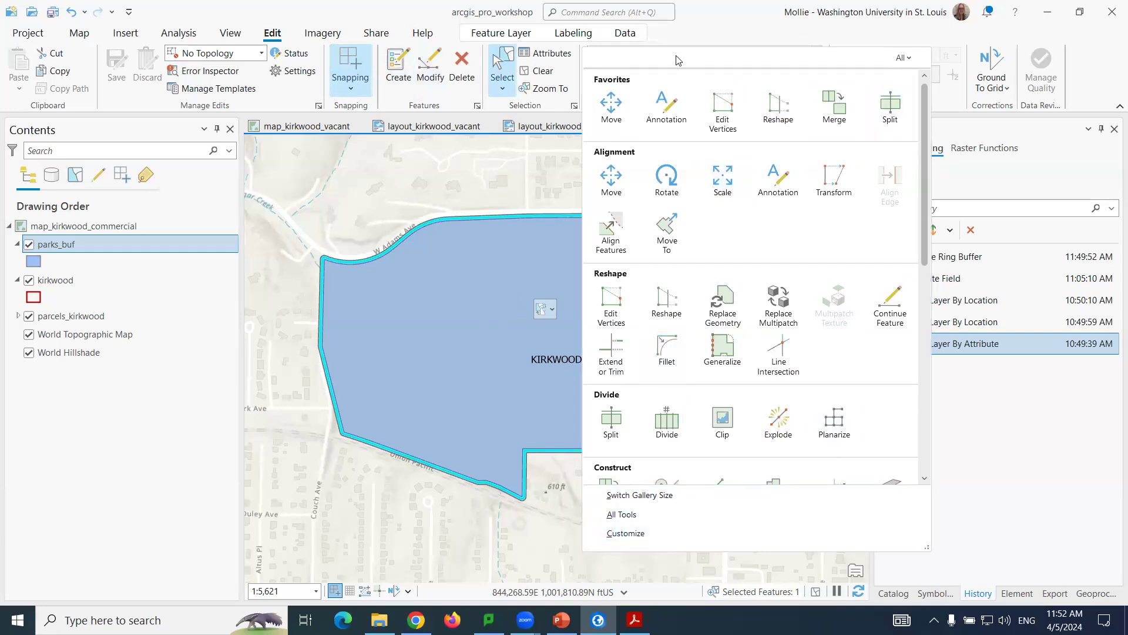
{"action": "left_click", "coordinate": [721, 41]}
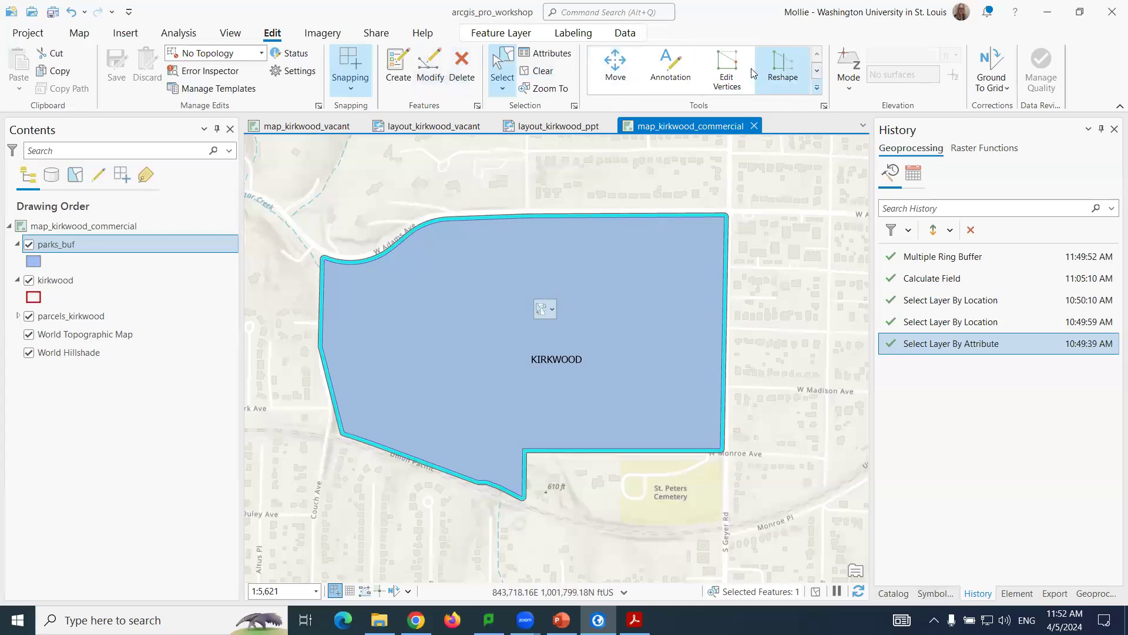
{"action": "left_click", "coordinate": [717, 67]}
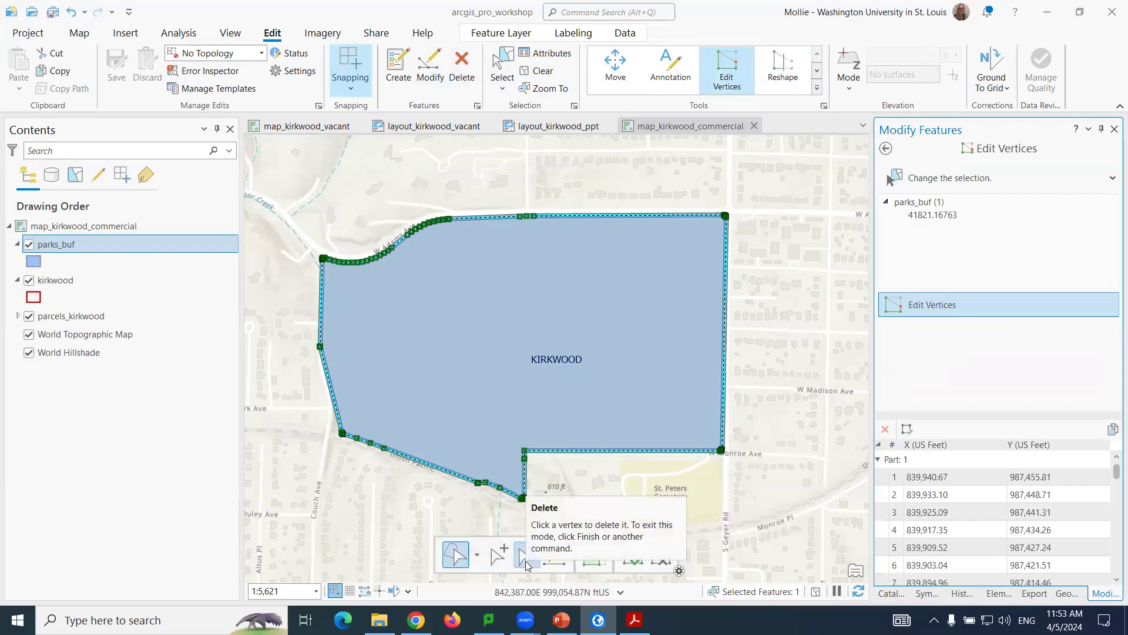
Add a vertex on the east edge near W Argonne Dr, drag that edge eastward, and finish.
{"action": "left_click", "coordinate": [732, 268]}
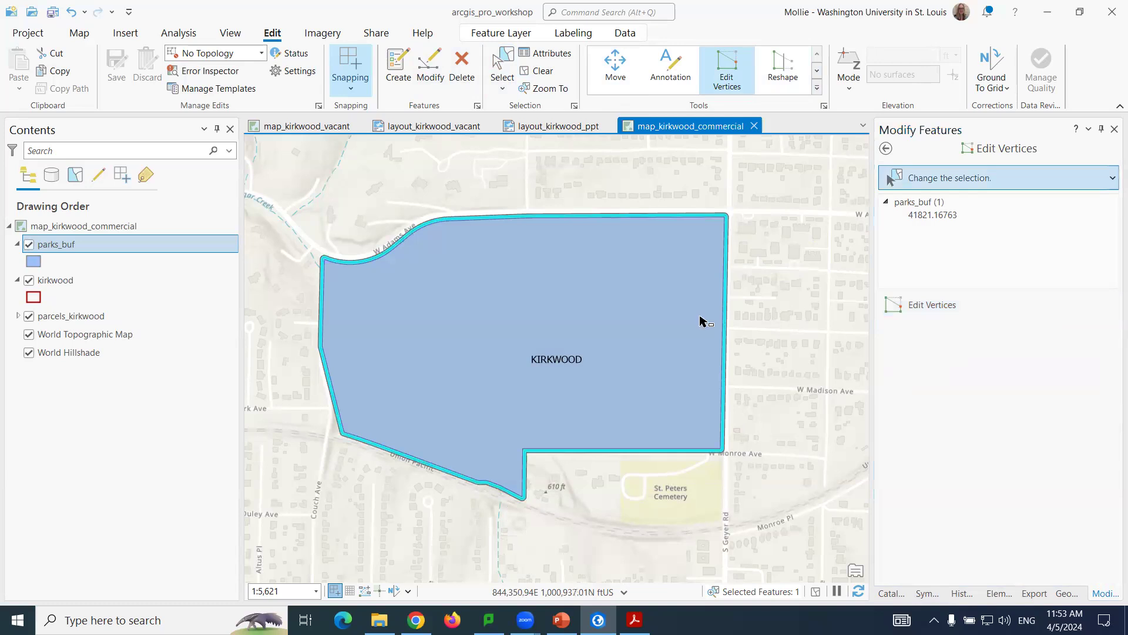
{"action": "left_click", "coordinate": [721, 81]}
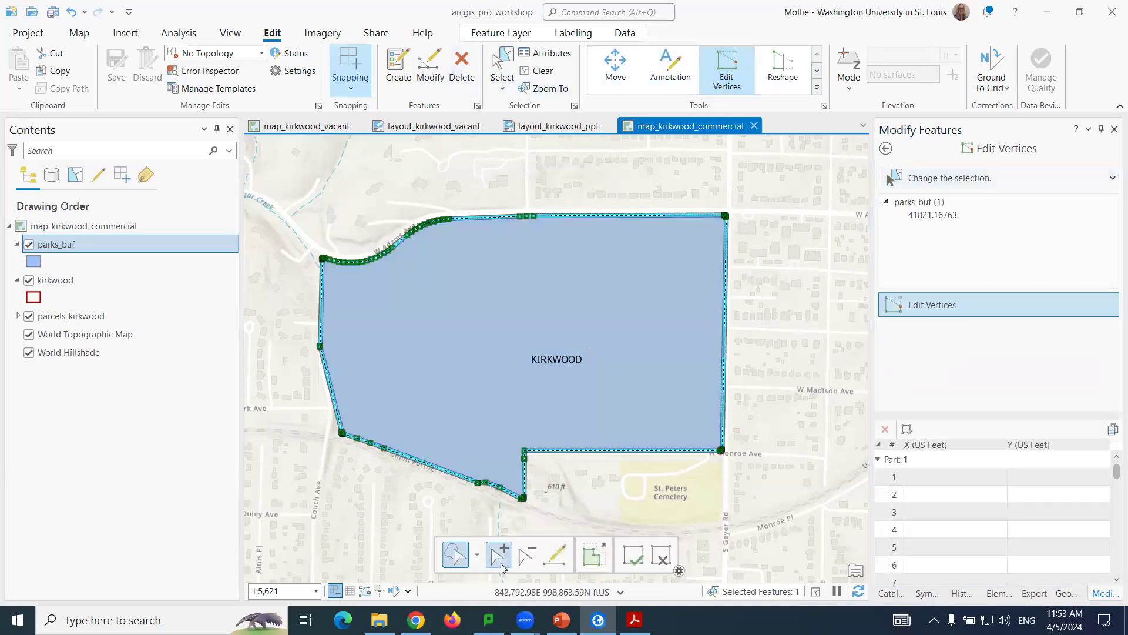
{"action": "left_click", "coordinate": [499, 566]}
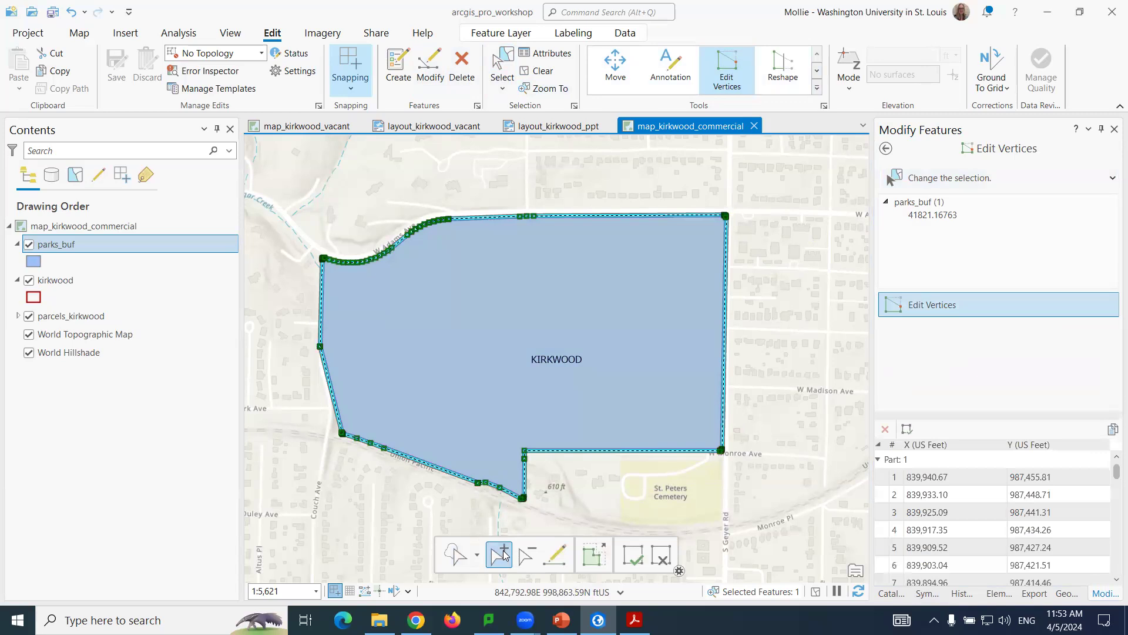
{"action": "left_click", "coordinate": [728, 274]}
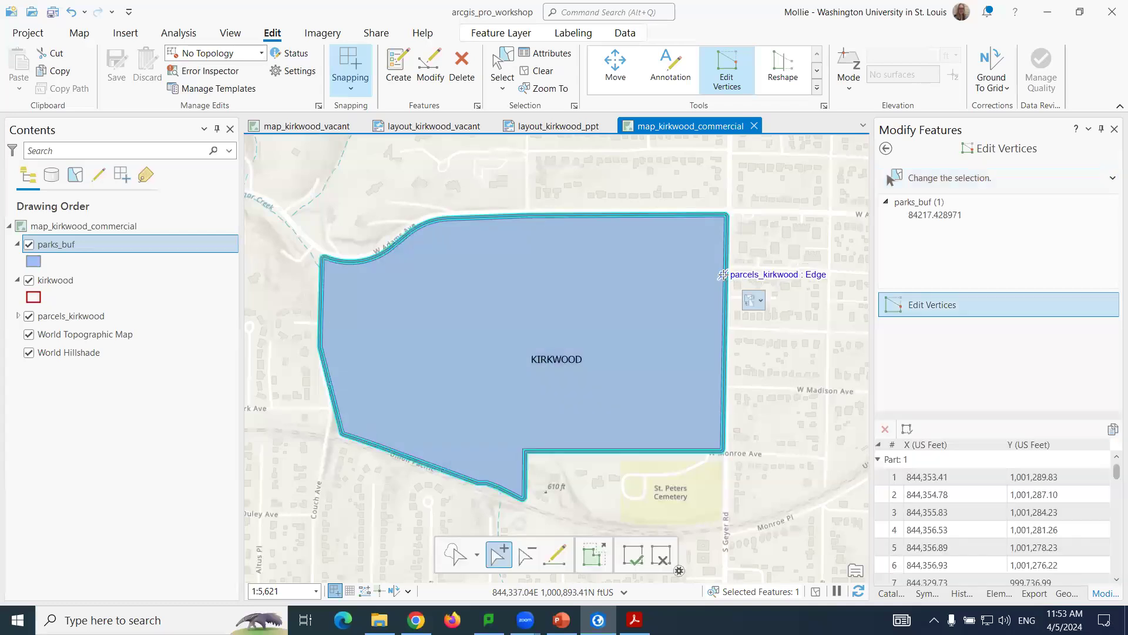
{"action": "left_click", "coordinate": [723, 274]}
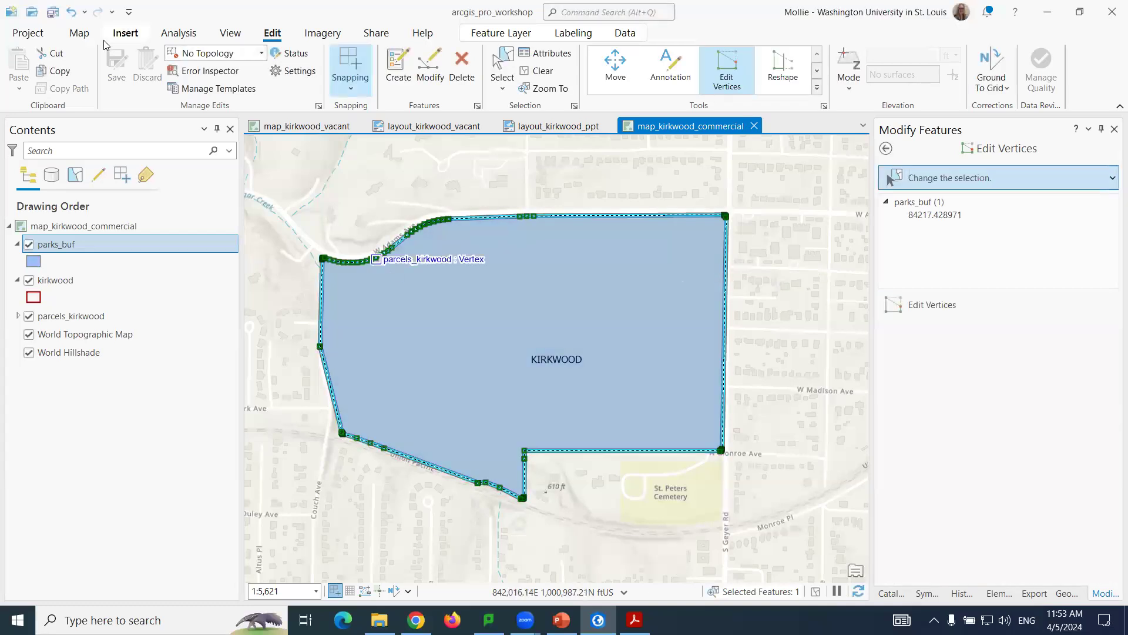
{"action": "scroll", "coordinate": [787, 350], "scroll_direction": "up", "scroll_amount": 4}
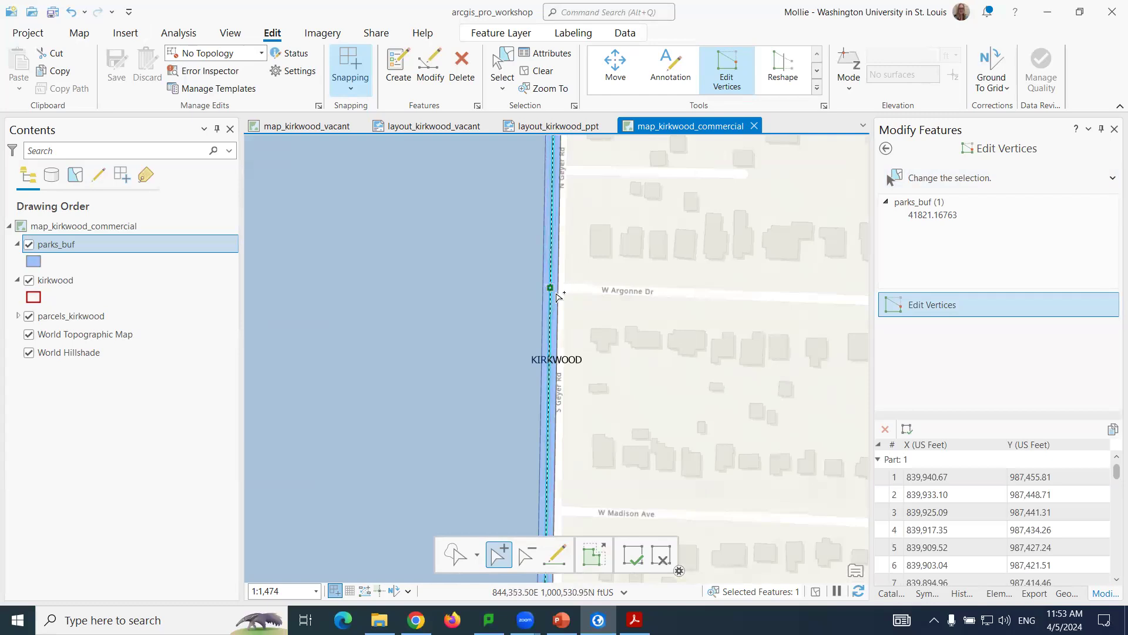
{"action": "left_click", "coordinate": [550, 324]}
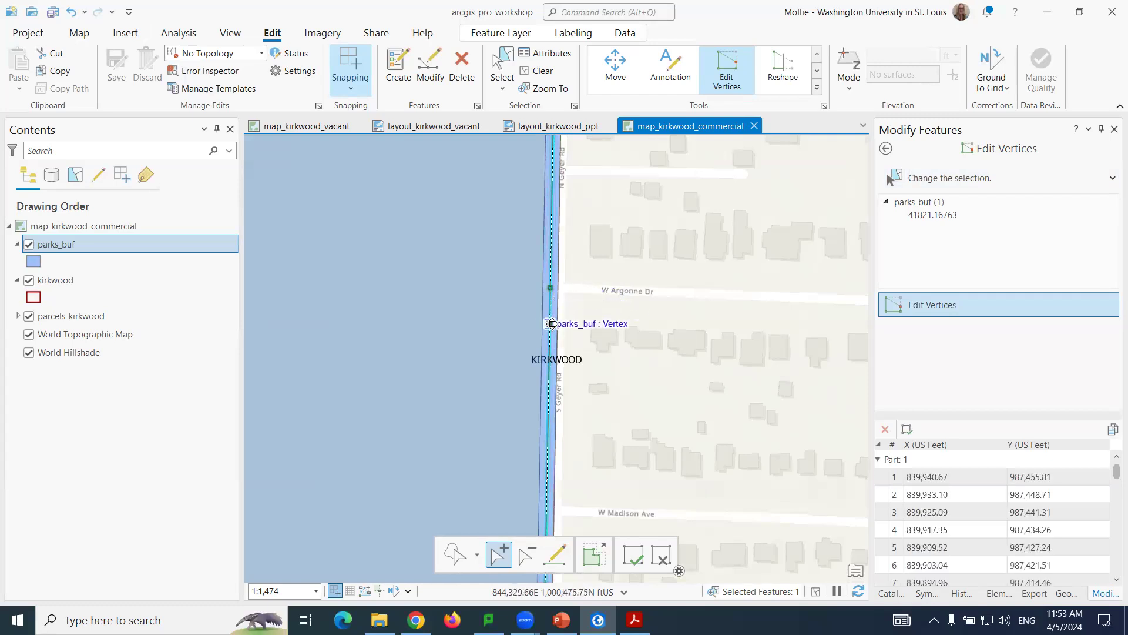
{"action": "left_click", "coordinate": [456, 554]}
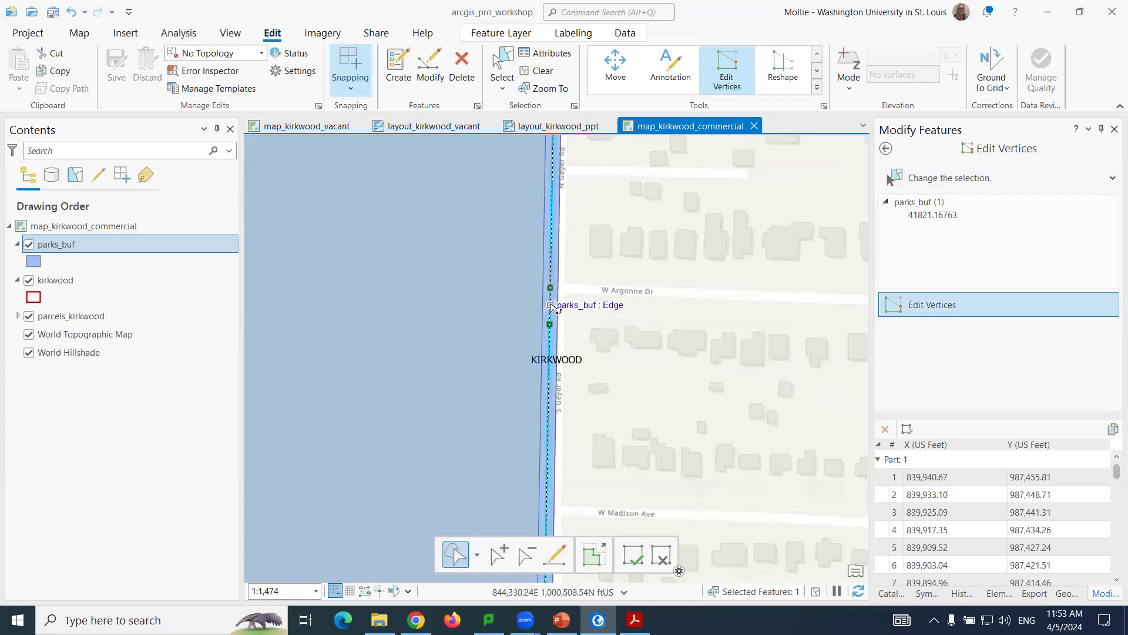
{"action": "left_click_drag", "start_coordinate": [553, 308], "coordinate": [649, 318]}
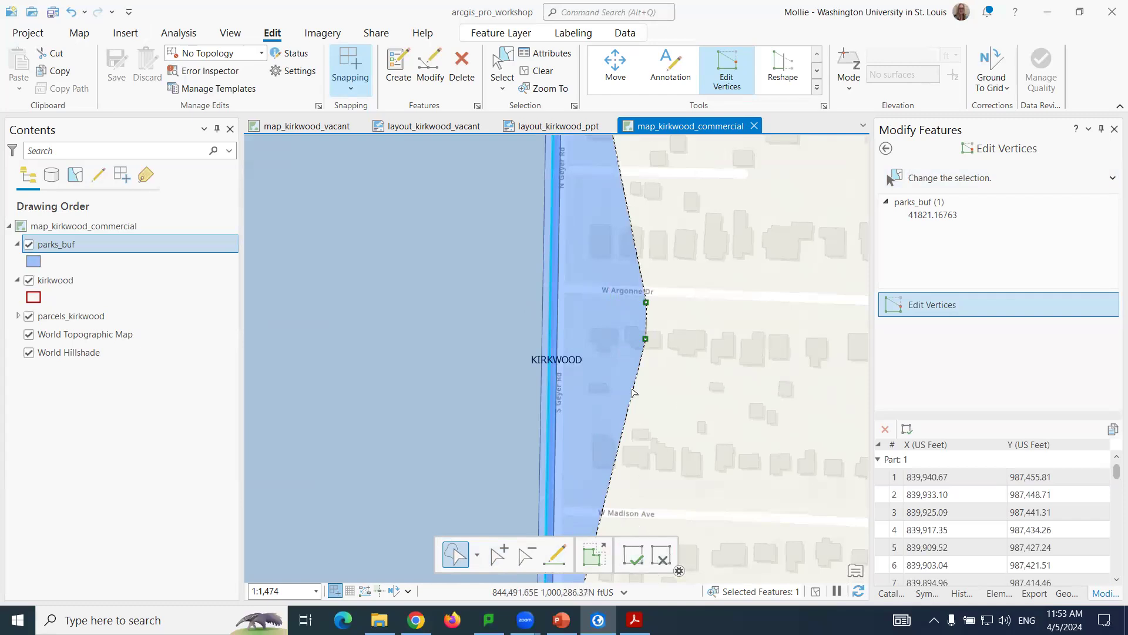
{"action": "left_click", "coordinate": [632, 558]}
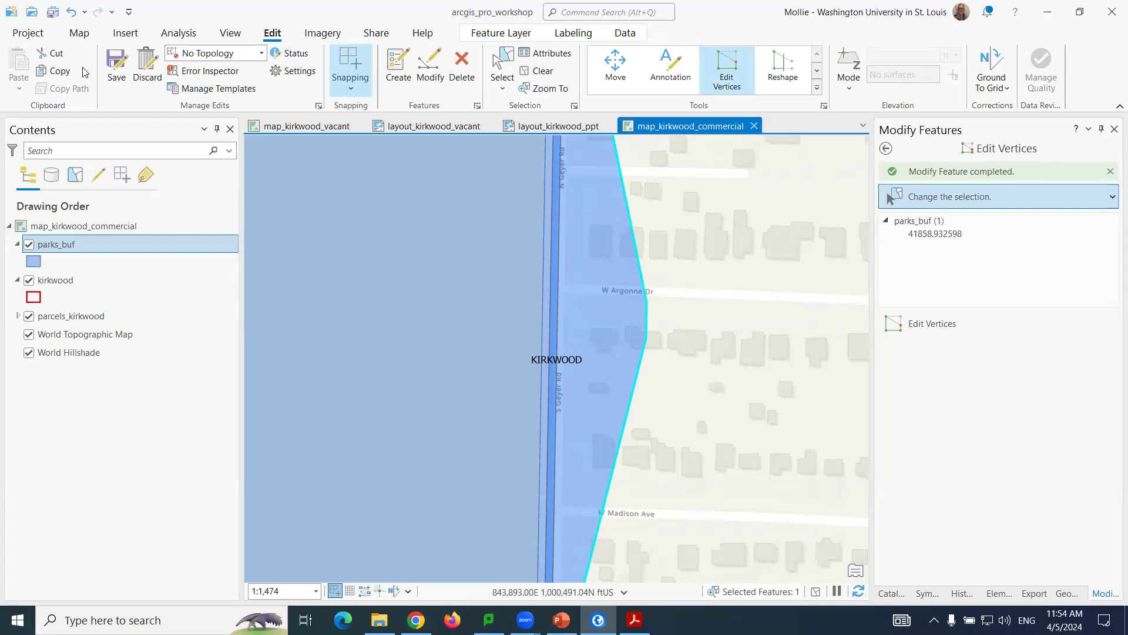
Save the reshaped polygon, answering Yes in the Save Edits dialog.
{"action": "left_click", "coordinate": [116, 68]}
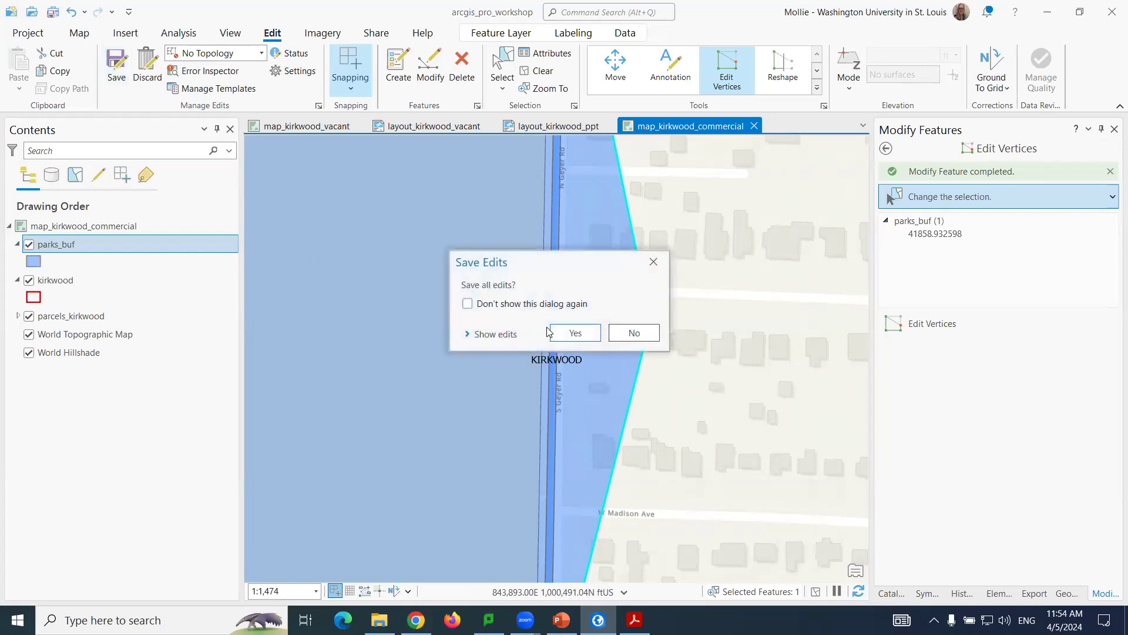
{"action": "left_click", "coordinate": [574, 332]}
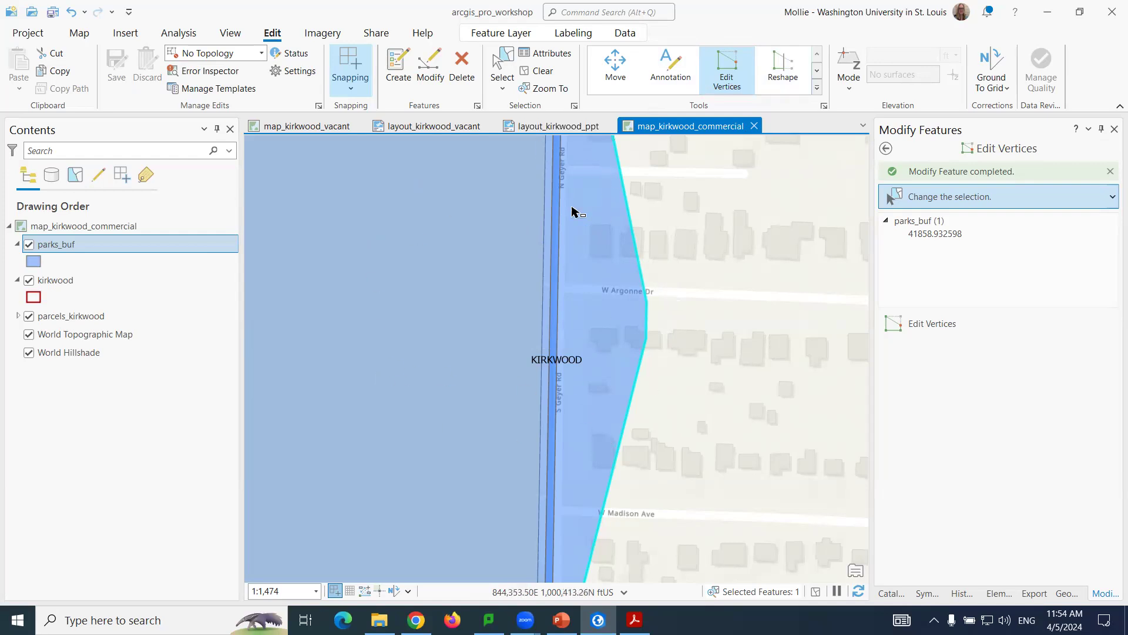
Open the Attributes pane for parks_buf, showing Shape_Area 14254348.214916 and distance 4.
{"action": "left_click", "coordinate": [552, 54]}
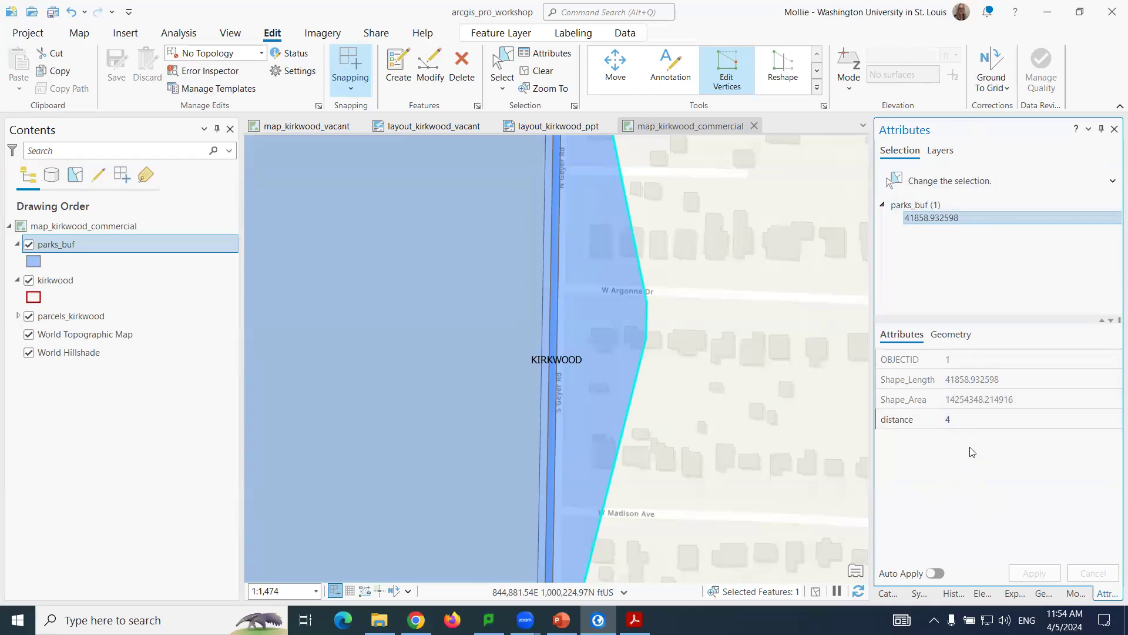
Open the parks_buf attribute table and enter distance values 10 and 20.
{"action": "right_click", "coordinate": [67, 245]}
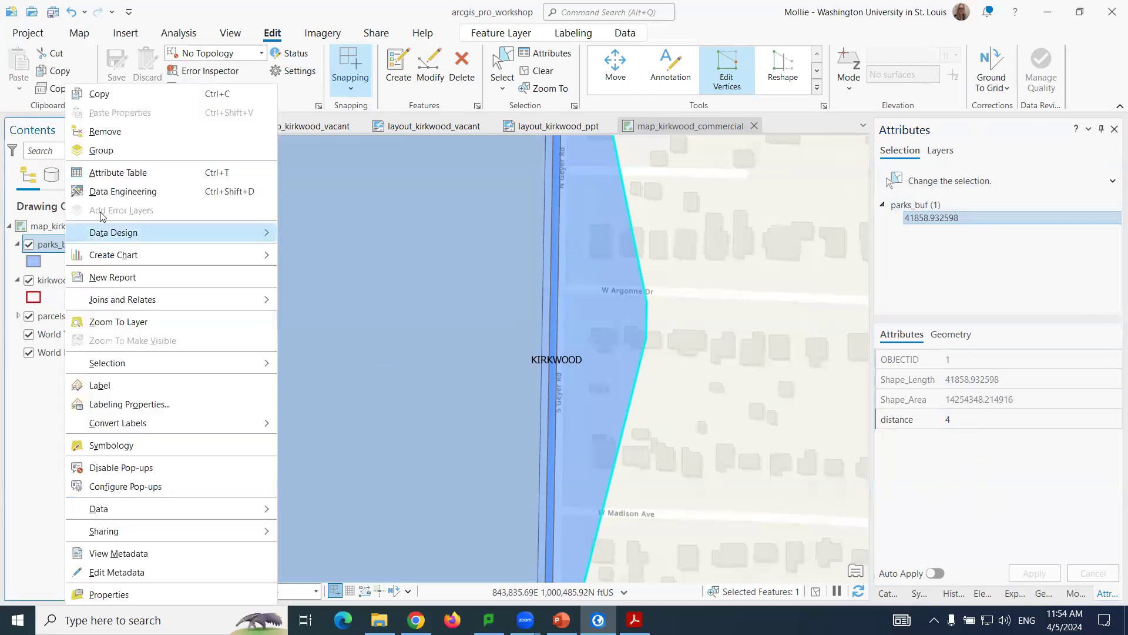
{"action": "left_click", "coordinate": [118, 173]}
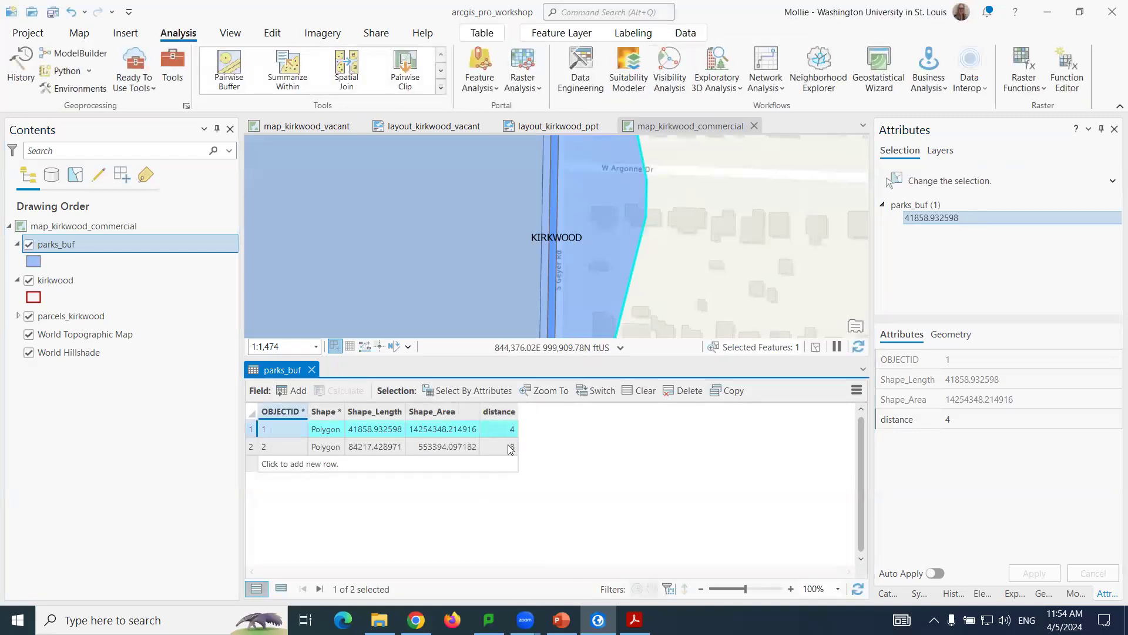
{"action": "left_click", "coordinate": [503, 437]}
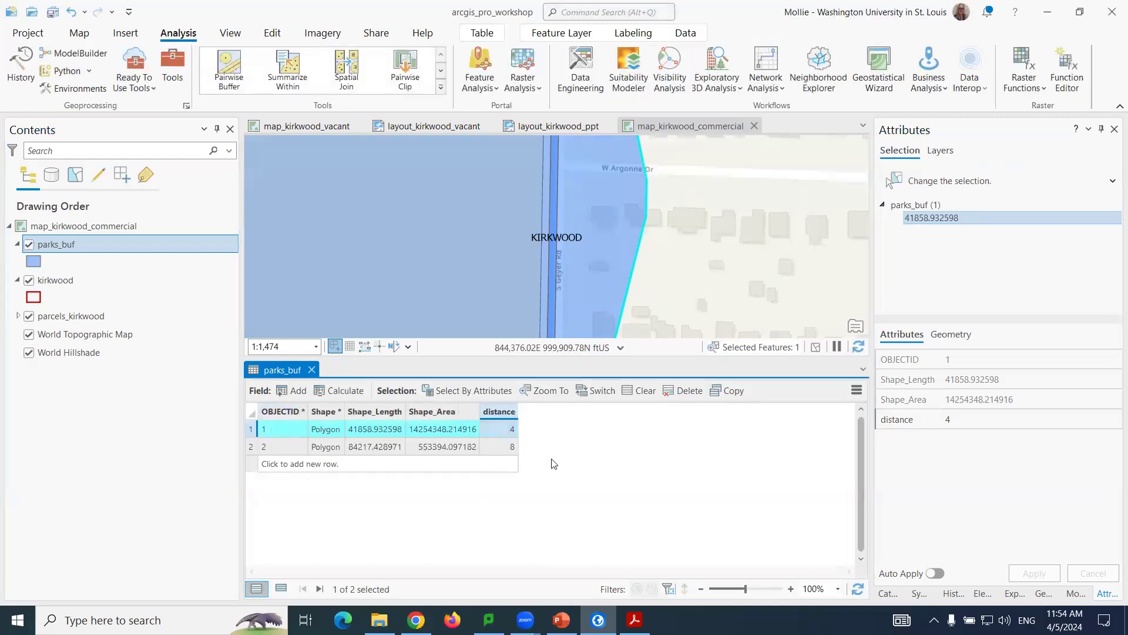
{"action": "left_click", "coordinate": [506, 432]}
{"action": "type", "text": "10"}
{"action": "left_click", "coordinate": [510, 446]}
{"action": "type", "text": "20"}
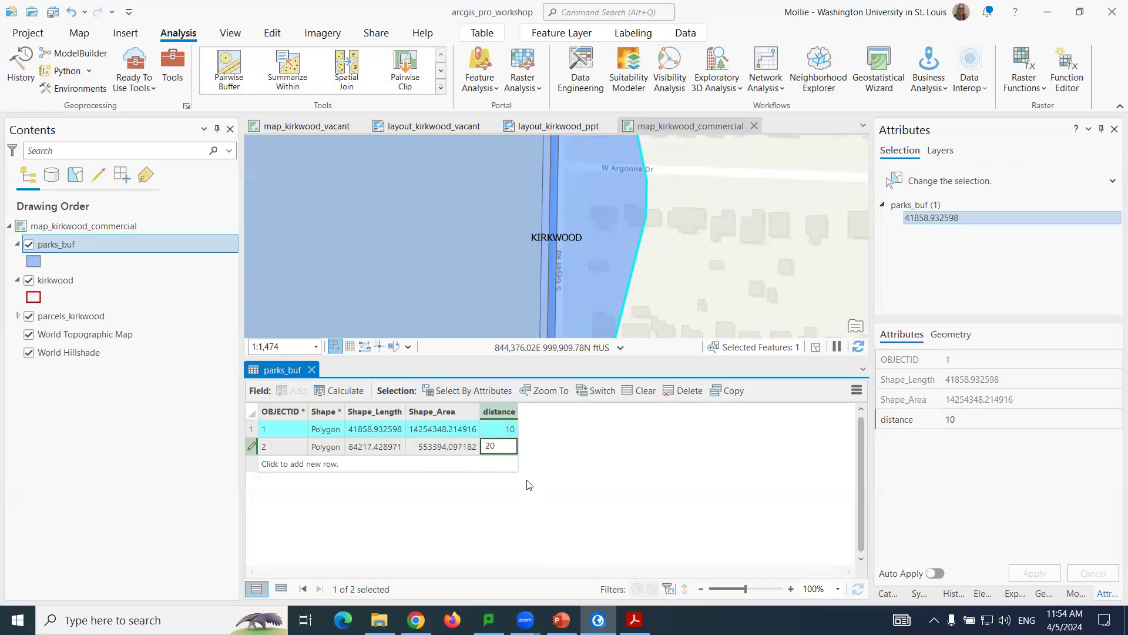
Save the attribute edits from the Edit tab, confirming Yes.
{"action": "left_click", "coordinate": [272, 32]}
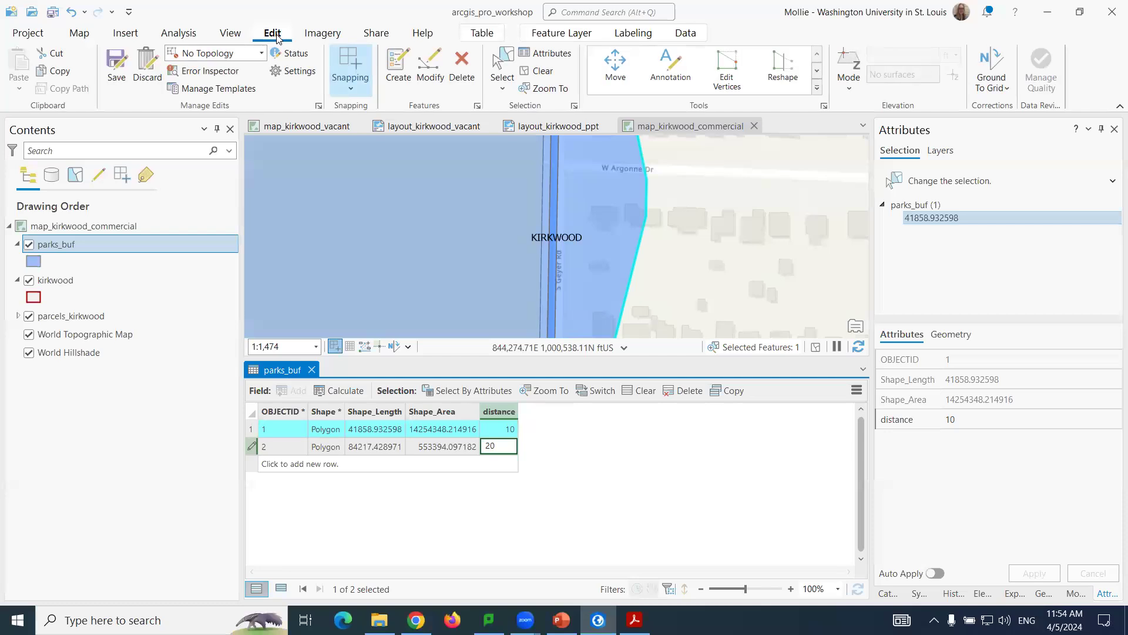
{"action": "left_click", "coordinate": [113, 65]}
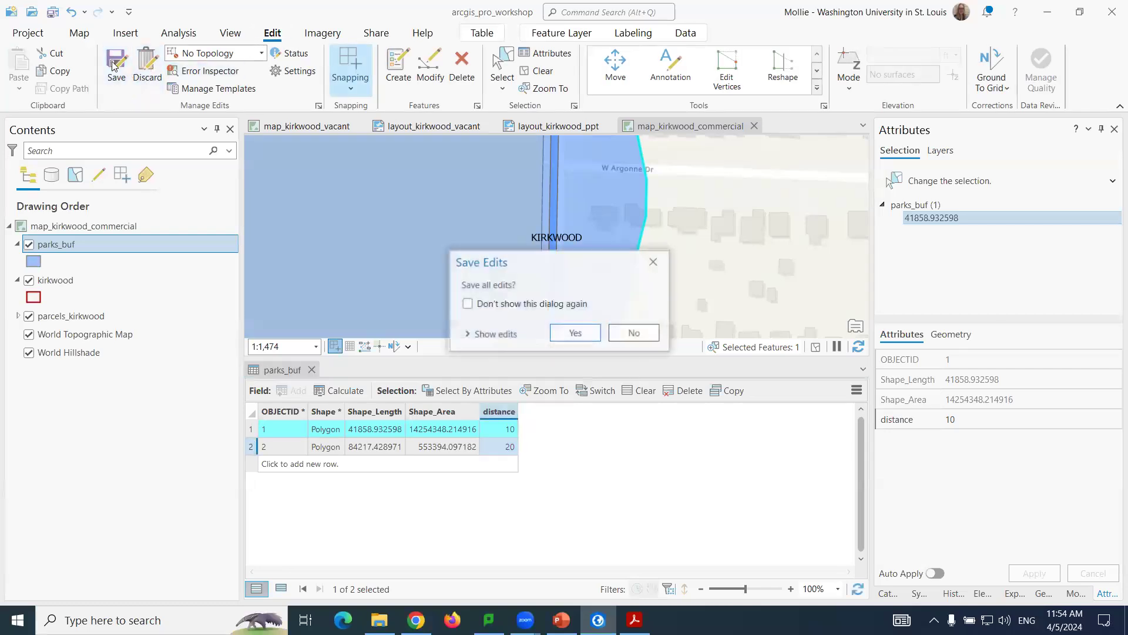
{"action": "left_click", "coordinate": [581, 338]}
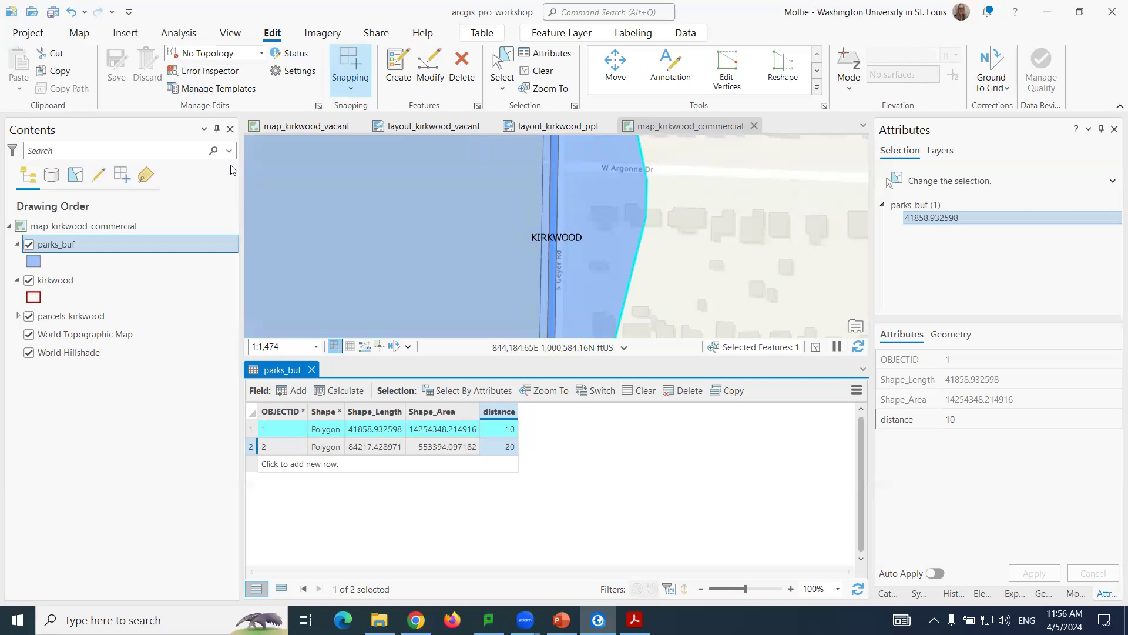
Close the parks_buf attribute table and clear the feature selection.
{"action": "left_click", "coordinate": [101, 228]}
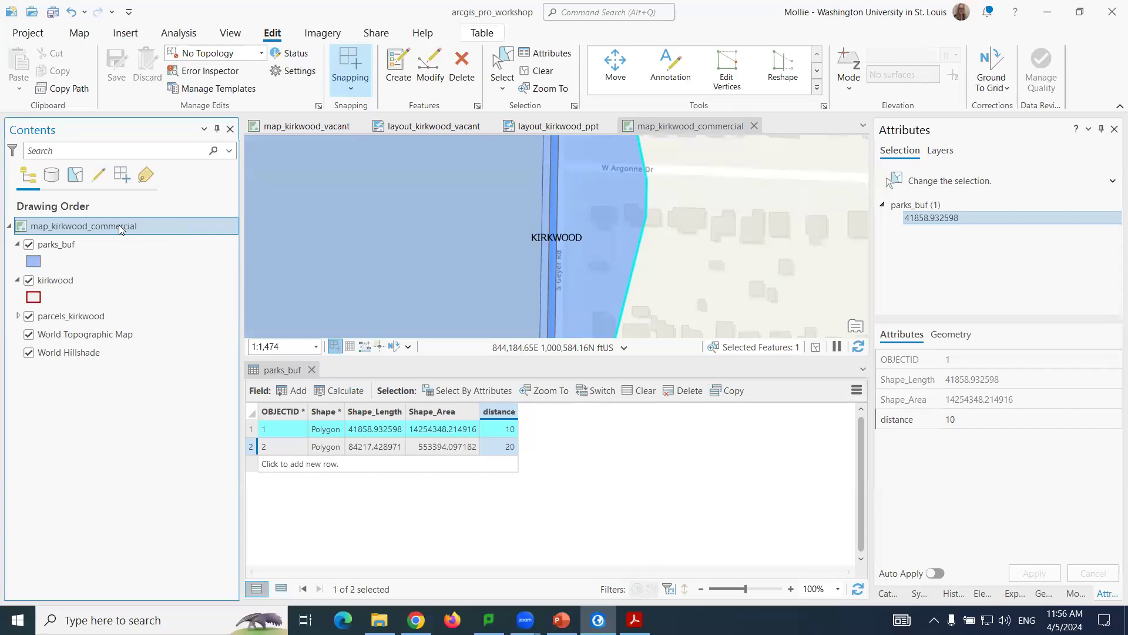
{"action": "left_click", "coordinate": [297, 372]}
{"action": "left_click", "coordinate": [311, 369]}
{"action": "left_click", "coordinate": [536, 70]}
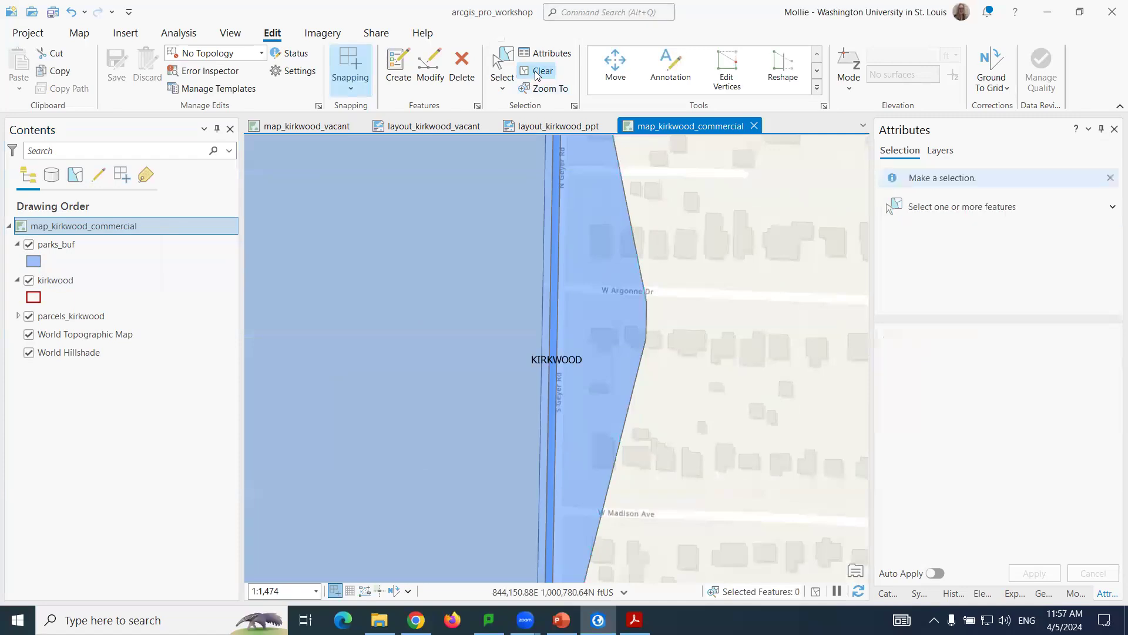
Zoom to the full kirkwood layer and open the map_kirkwood_commercial map properties.
{"action": "right_click", "coordinate": [53, 276]}
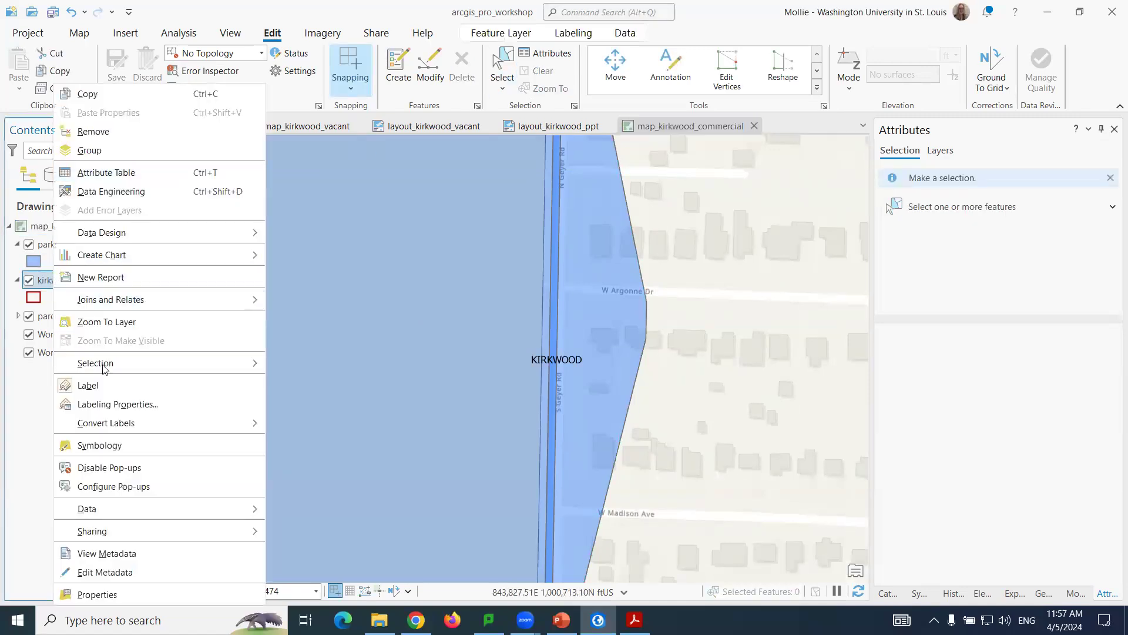
{"action": "left_click", "coordinate": [113, 328]}
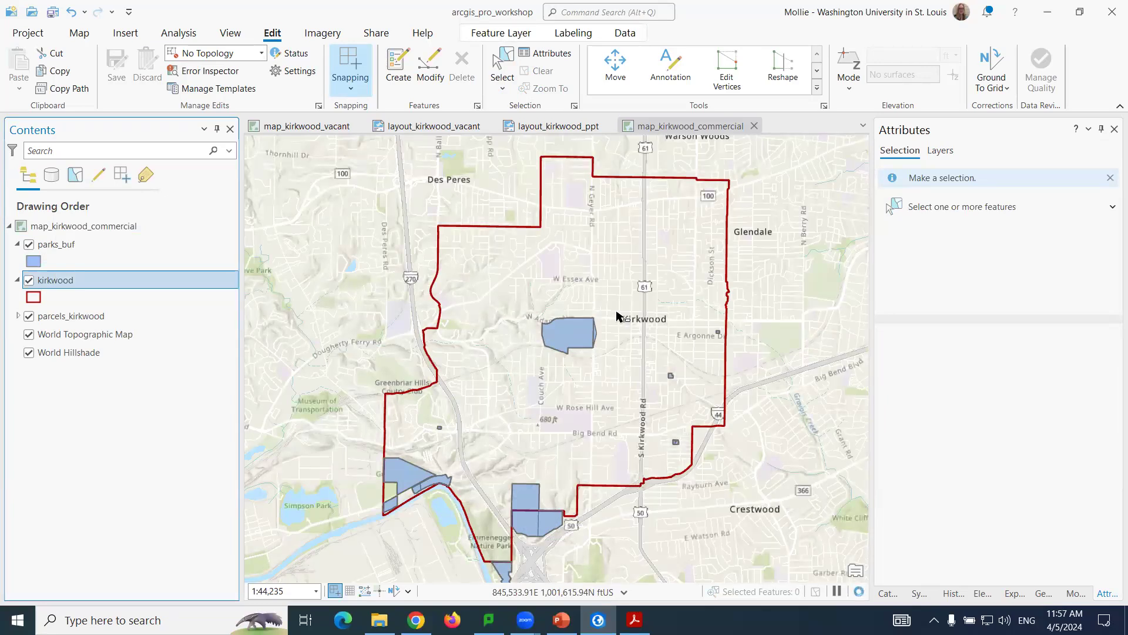
{"action": "left_click", "coordinate": [111, 226]}
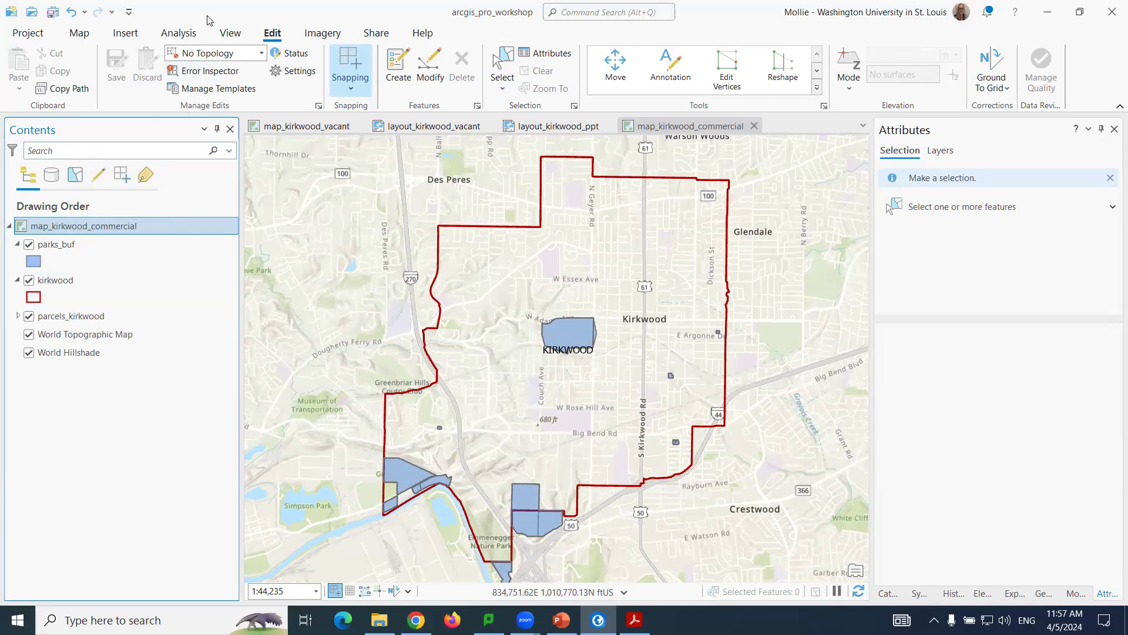
{"action": "right_click", "coordinate": [87, 228]}
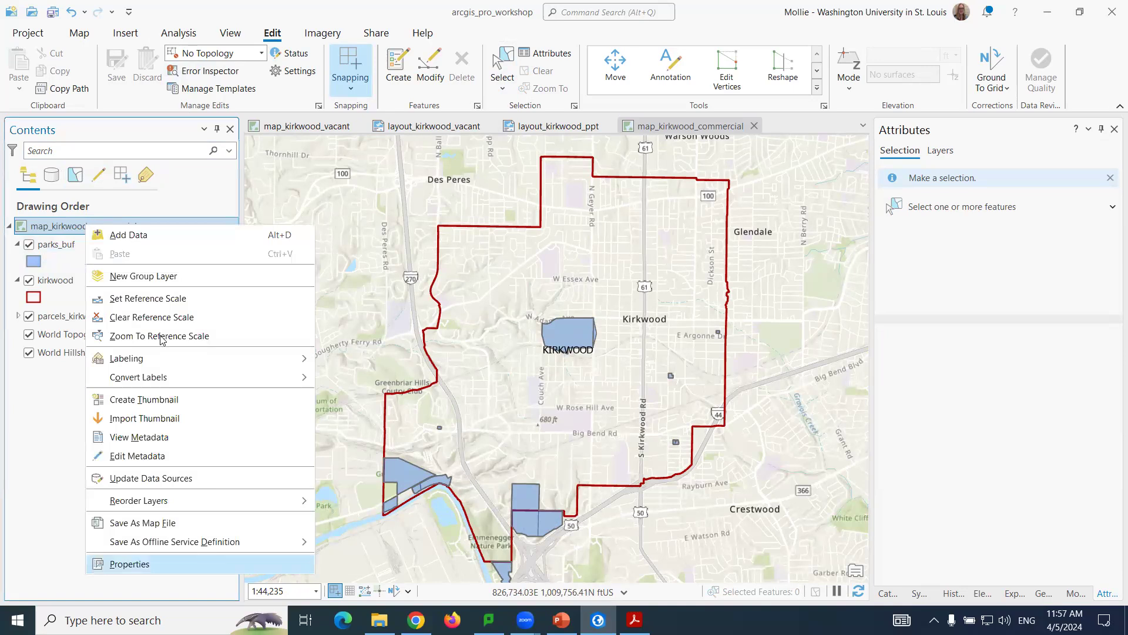
{"action": "left_click", "coordinate": [199, 563]}
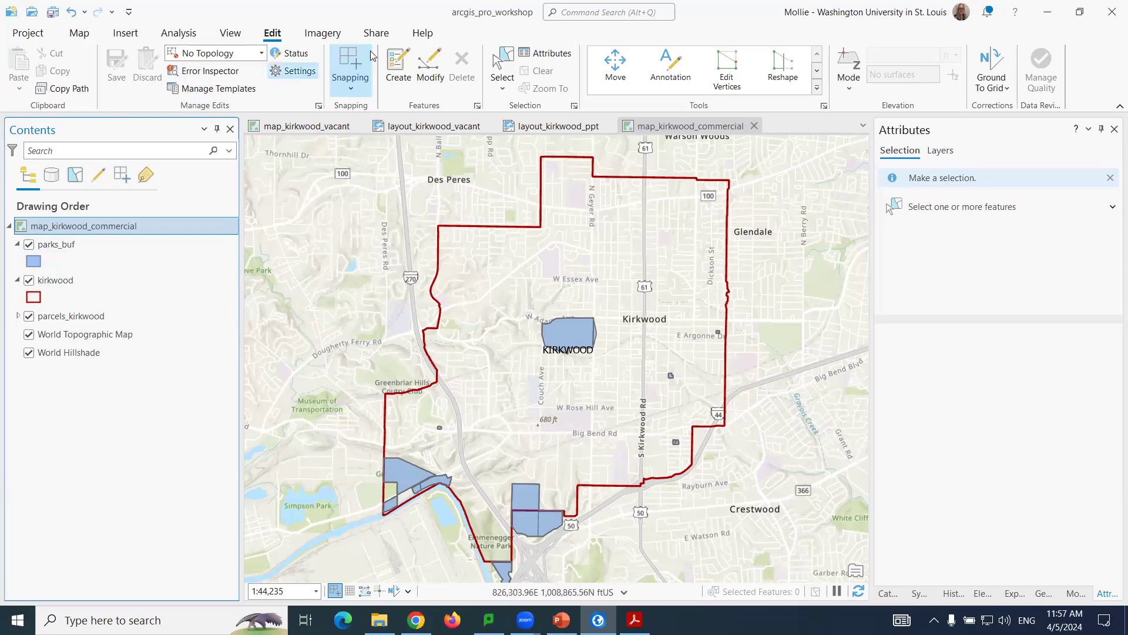
Open Share As Web Map for map_kirkwood_commercial and review its summary settings.
{"action": "left_click", "coordinate": [377, 34]}
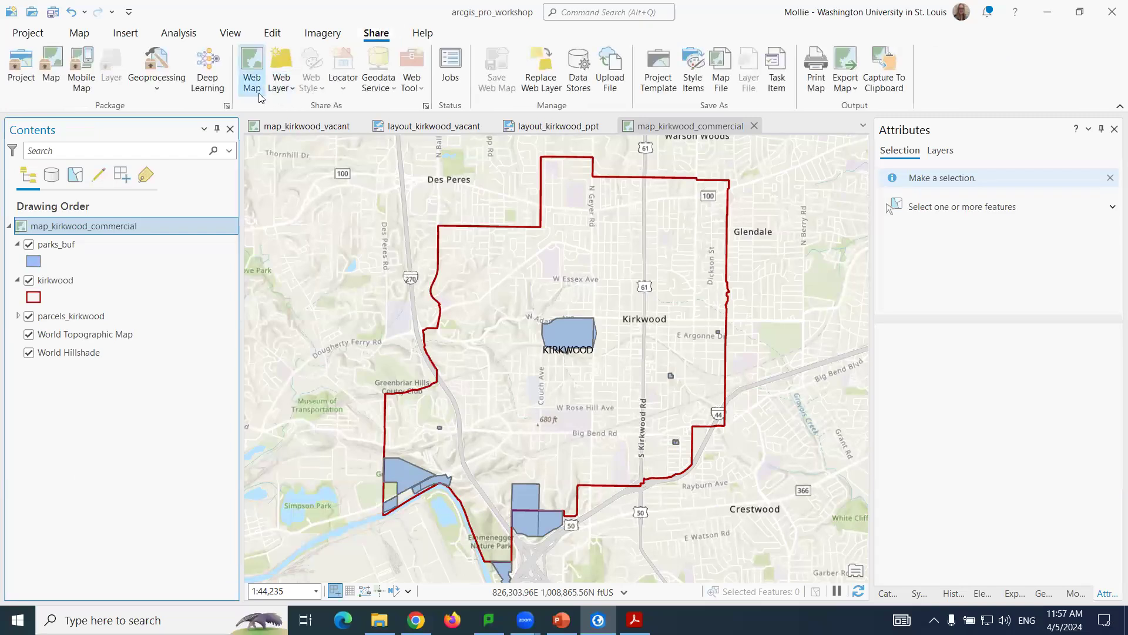
{"action": "left_click", "coordinate": [253, 94]}
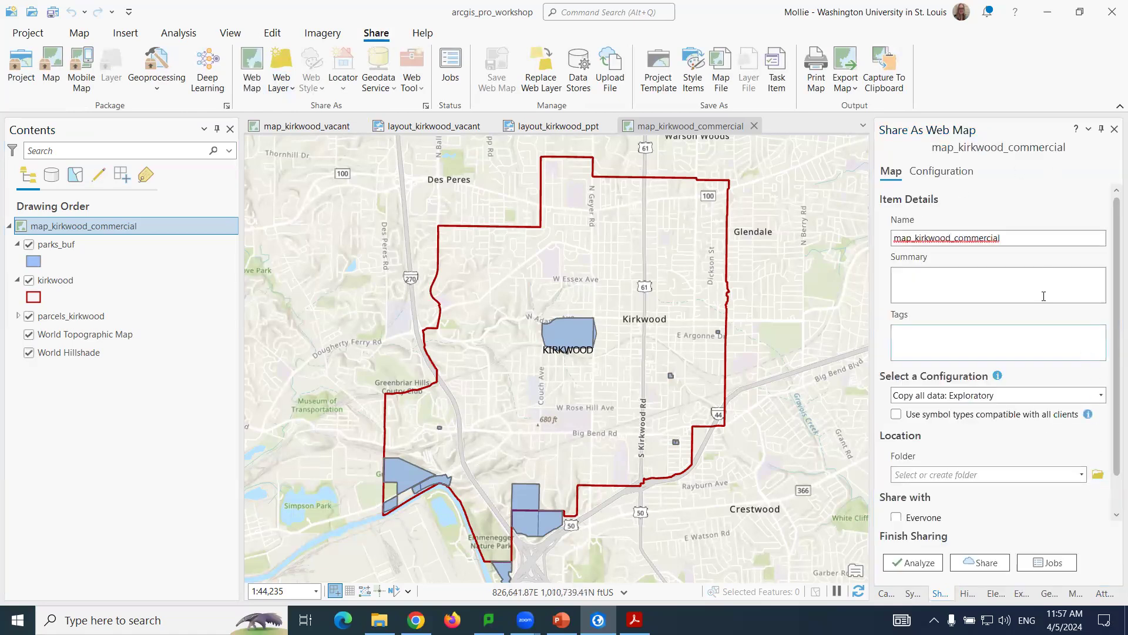
{"action": "left_click", "coordinate": [1004, 280]}
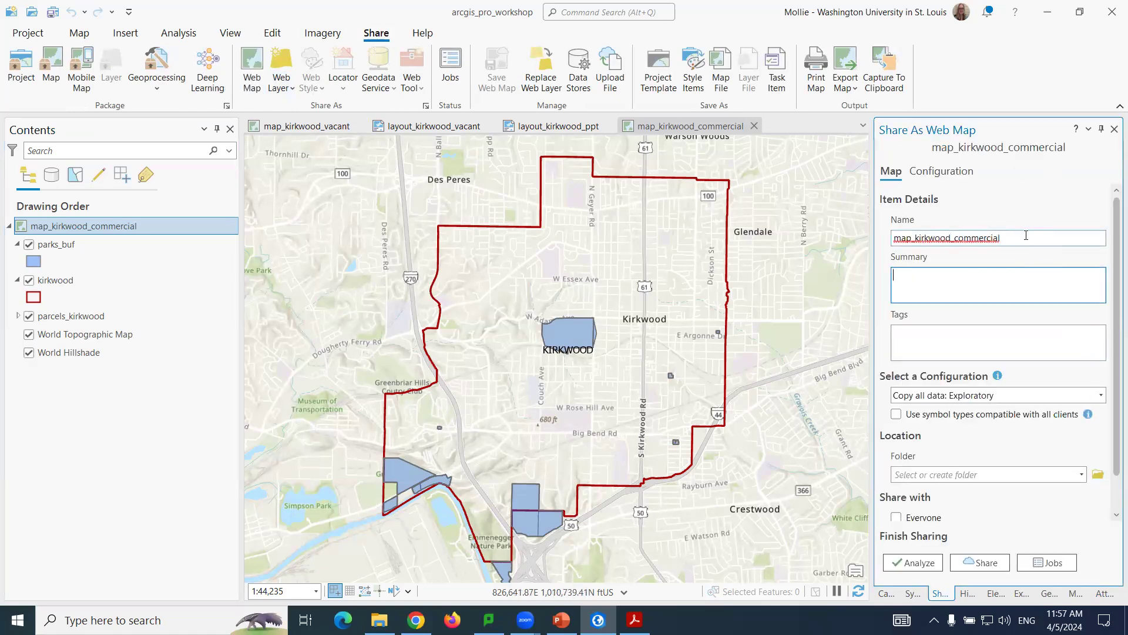
{"action": "scroll", "coordinate": [1110, 348], "scroll_direction": "down", "scroll_amount": 1}
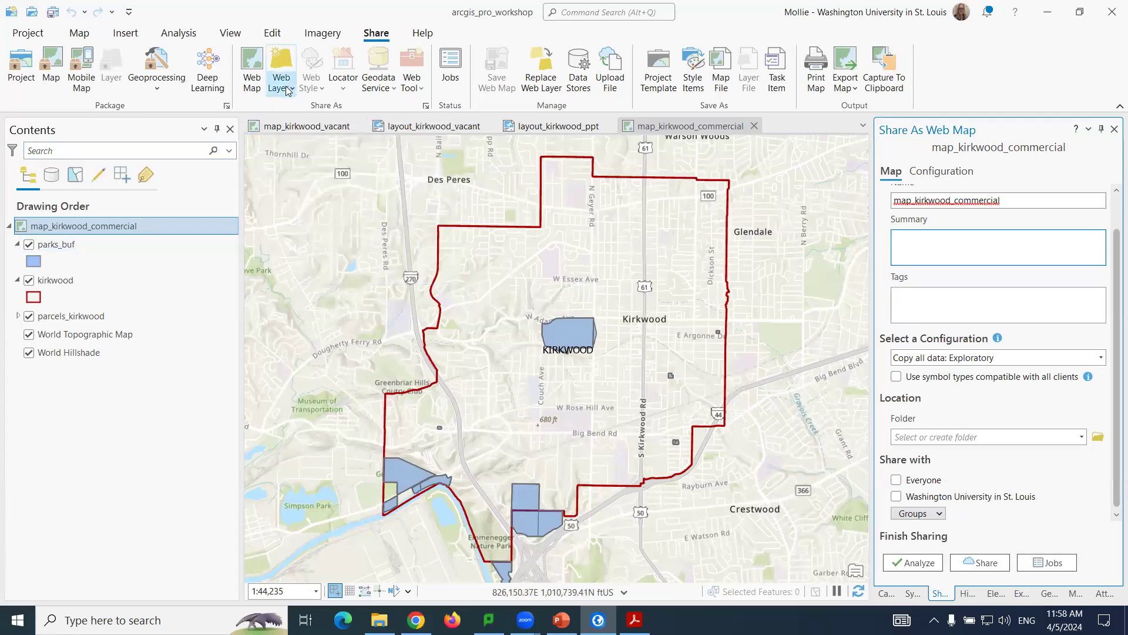
{"action": "left_click", "coordinate": [71, 246]}
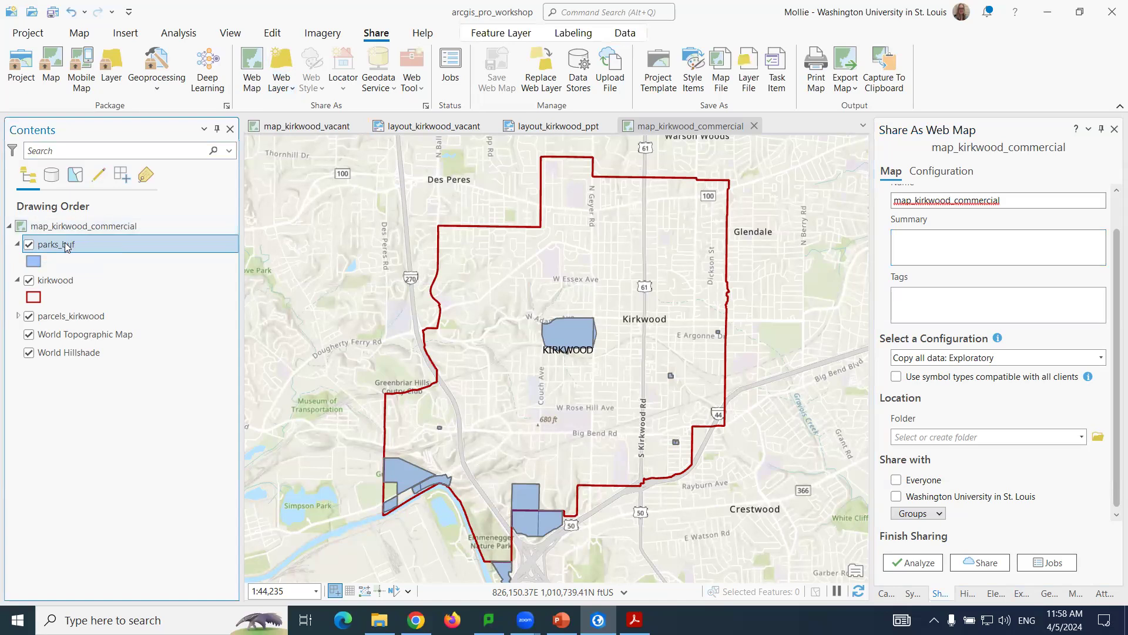
Open Share As Web Layer for parks_buf and review its Feature layer type options.
{"action": "right_click", "coordinate": [66, 247]}
{"action": "mouse_move", "coordinate": [133, 534]}
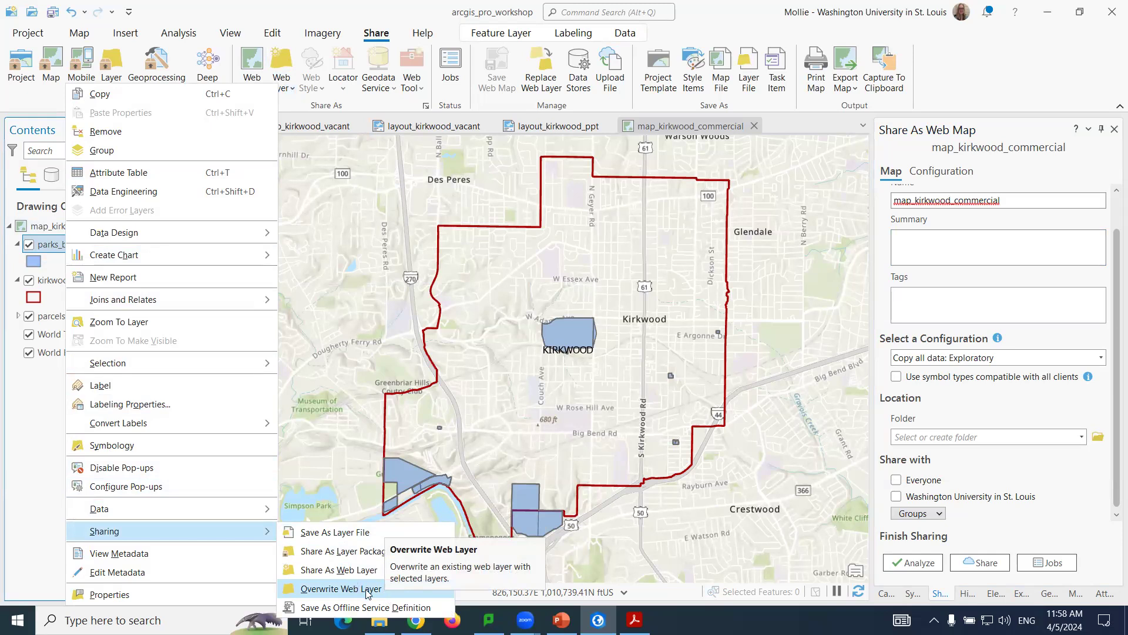
{"action": "left_click", "coordinate": [363, 570]}
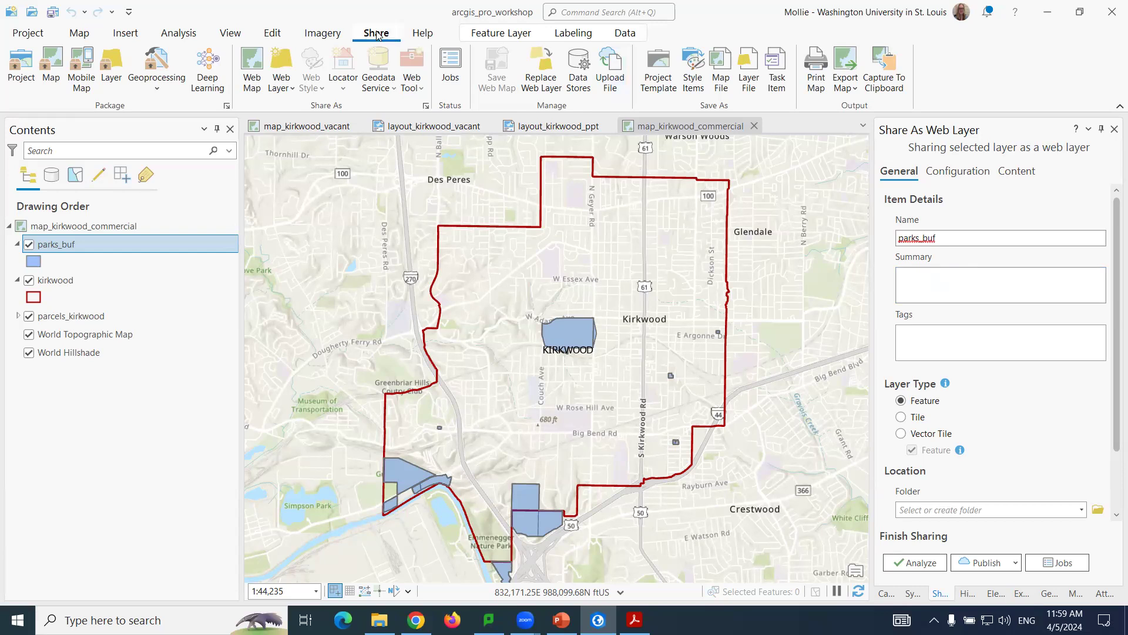
{"action": "left_click", "coordinate": [285, 89]}
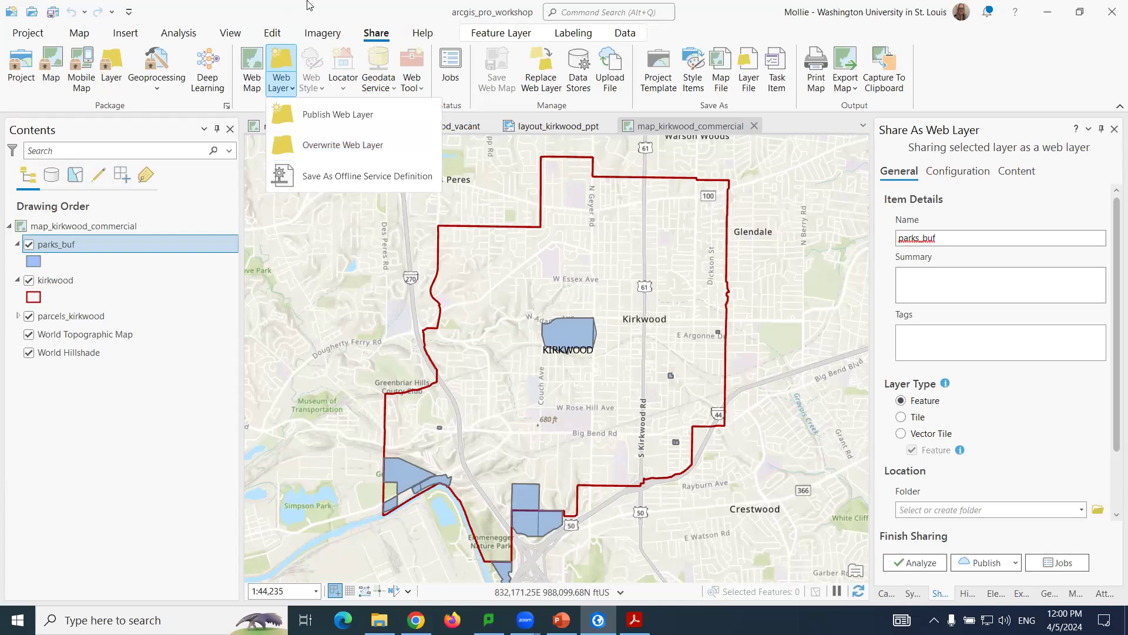
{"action": "key", "text": "Escape"}
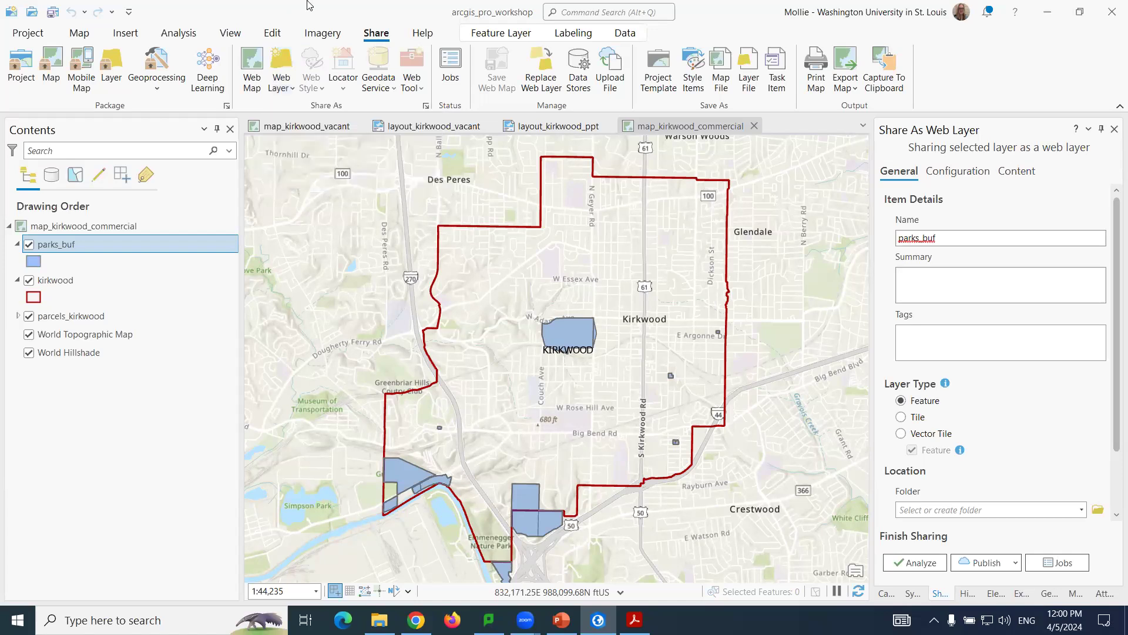